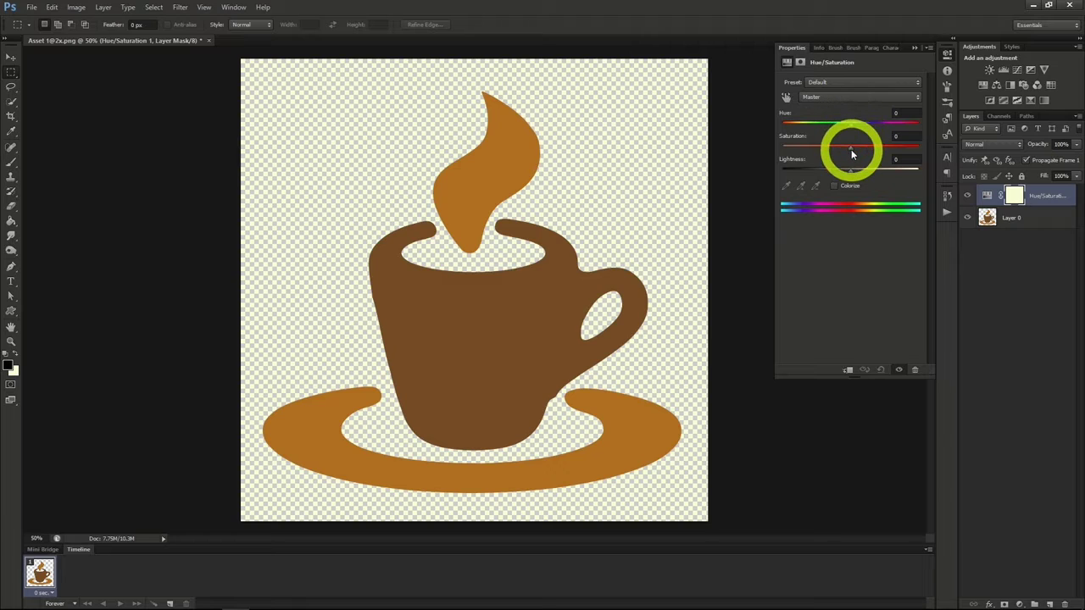
# Recolour the cup with the Hue/Saturation layer, using hue +162 and saturation +48, and fine-tune the lightness.
pyautogui.moveTo(850, 149); pyautogui.dragTo(853, 176)
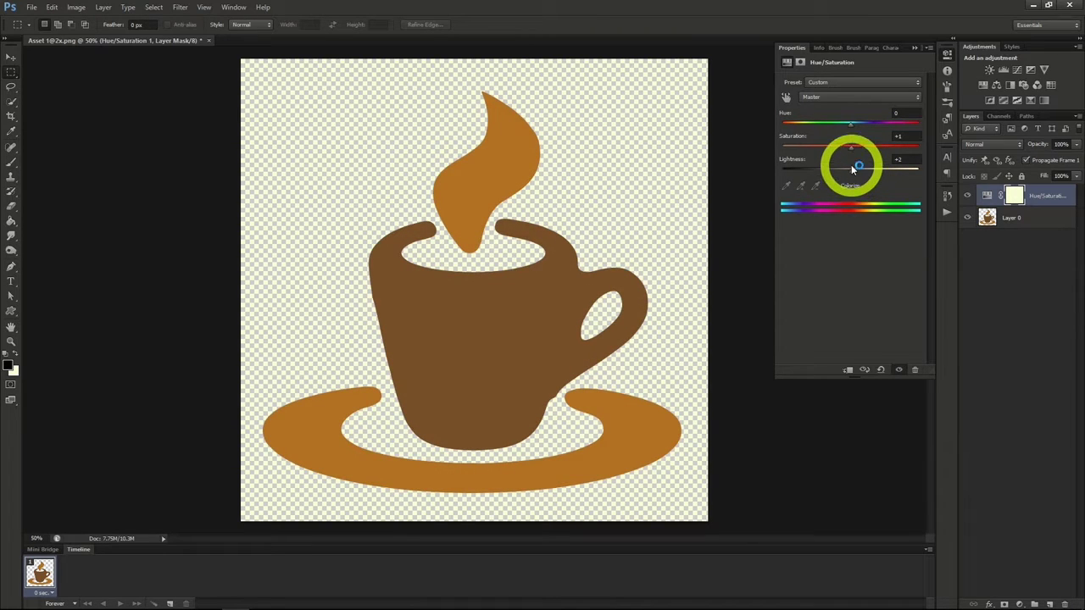
pyautogui.click(852, 150)
pyautogui.moveTo(851, 152); pyautogui.dragTo(871, 152)
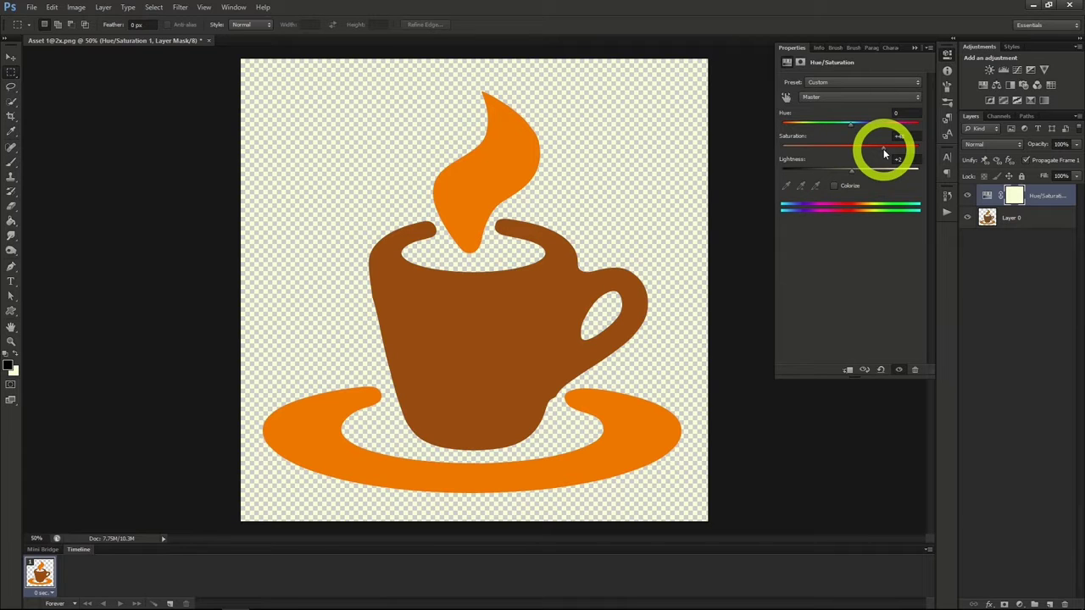
pyautogui.moveTo(853, 125); pyautogui.dragTo(913, 131)
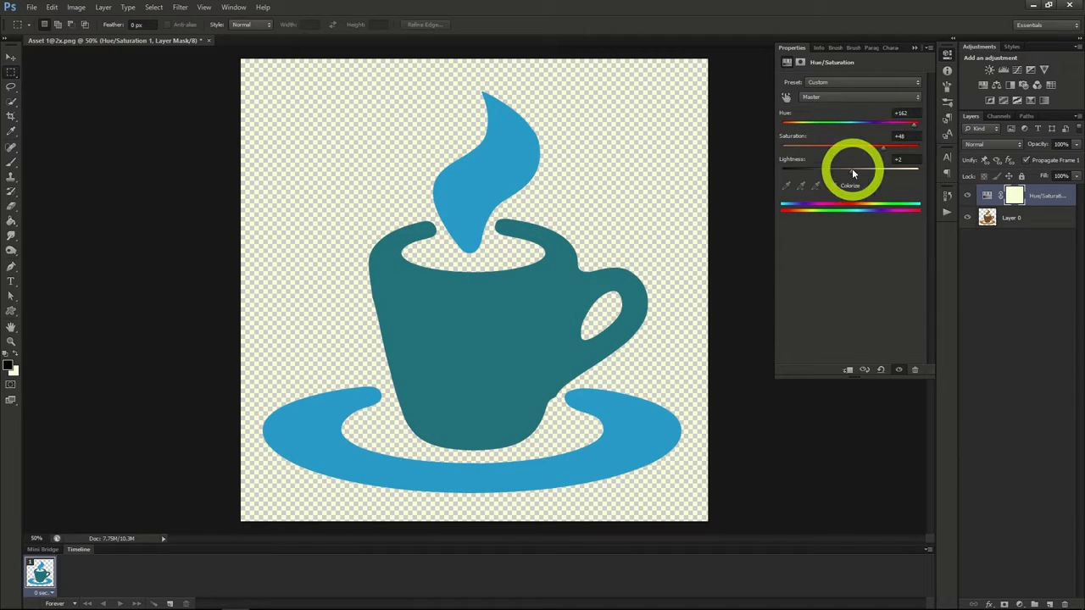
pyautogui.moveTo(853, 172)
pyautogui.mouseDown()
pyautogui.moveTo(866, 174)
pyautogui.moveTo(851, 172)
pyautogui.mouseUp()
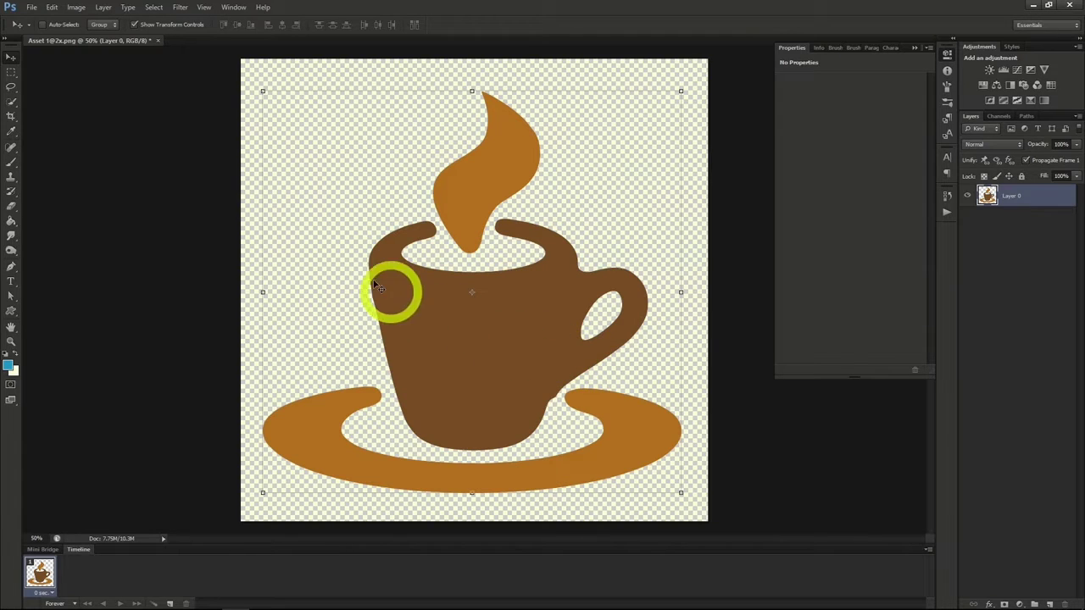
# Add a Brightness/Contrast adjustment layer above Layer 0 with the default layer settings.
pyautogui.click(77, 7)
pyautogui.moveTo(92, 36)
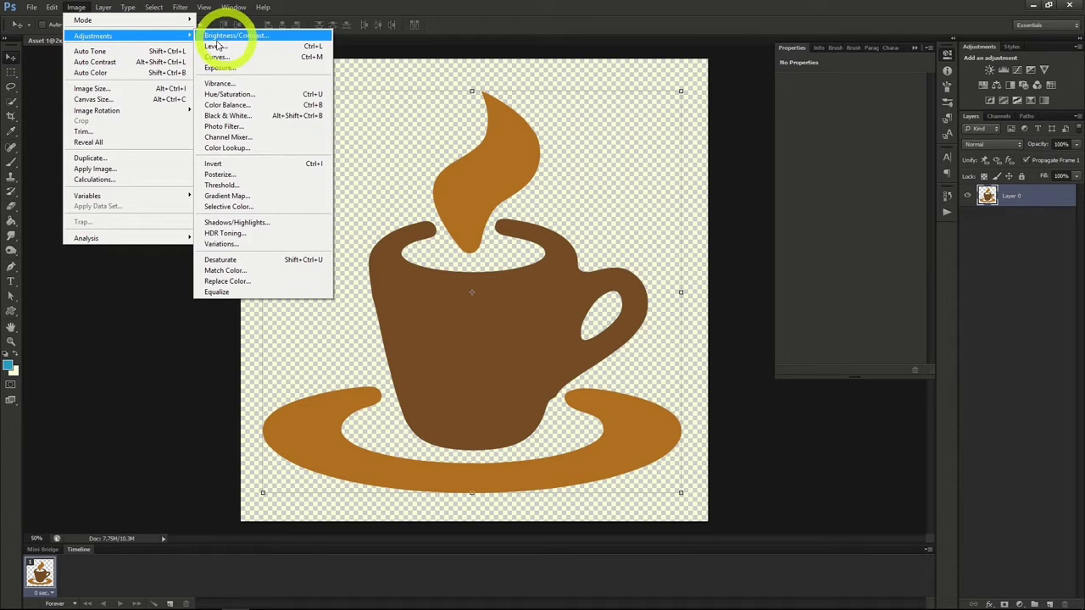
pyautogui.moveTo(101, 8)
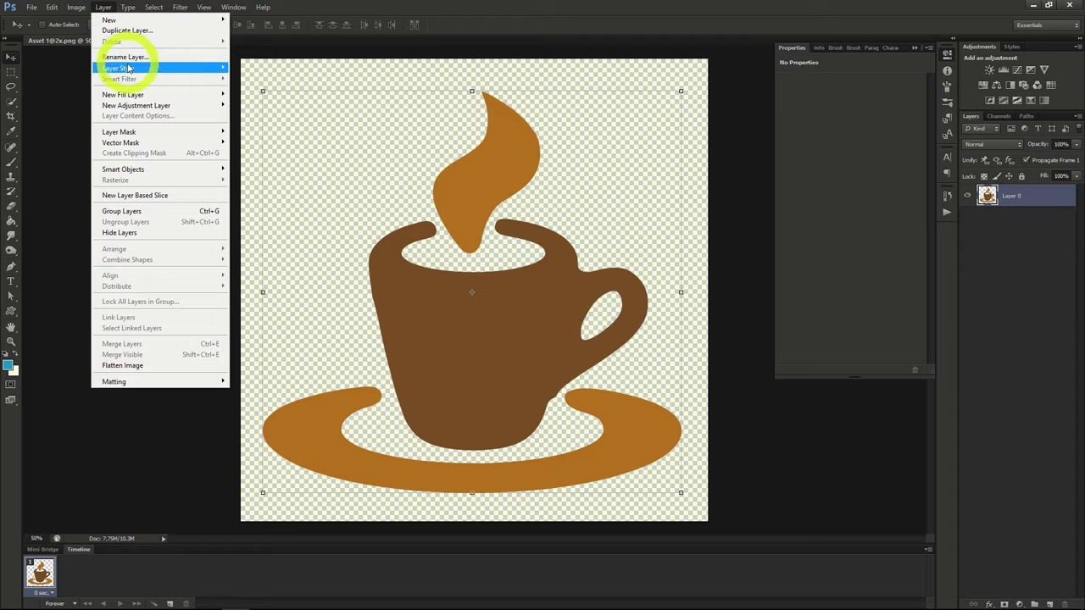
pyautogui.moveTo(133, 108)
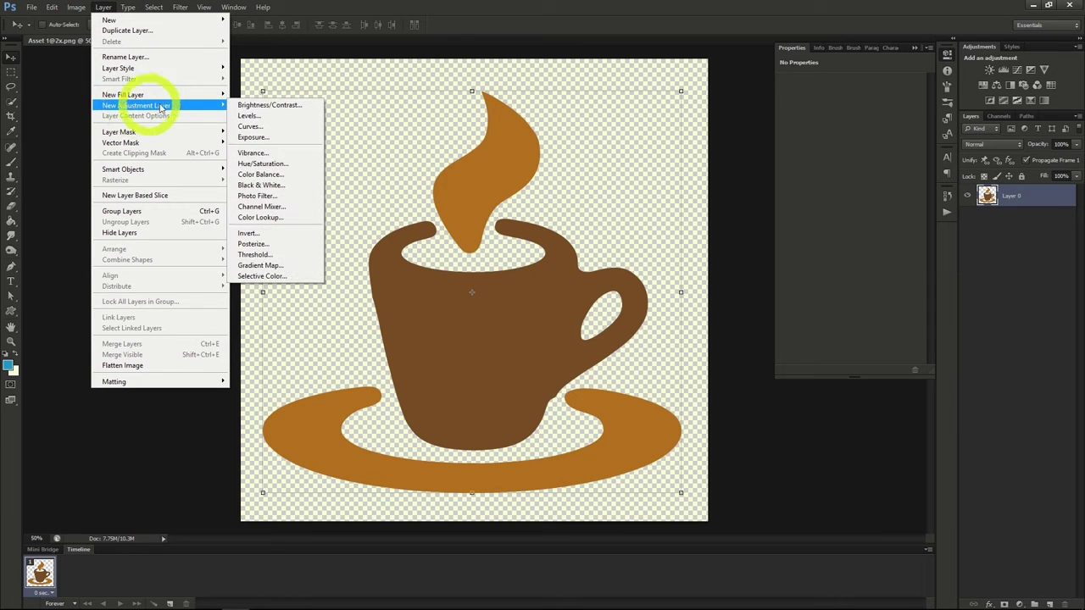
pyautogui.click(269, 105)
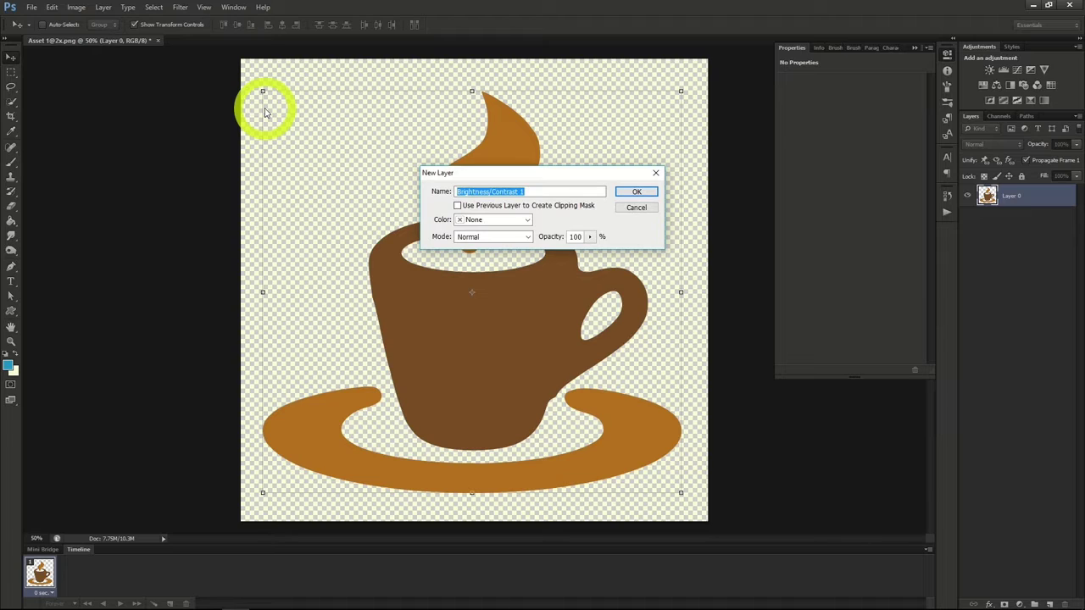
pyautogui.click(635, 191)
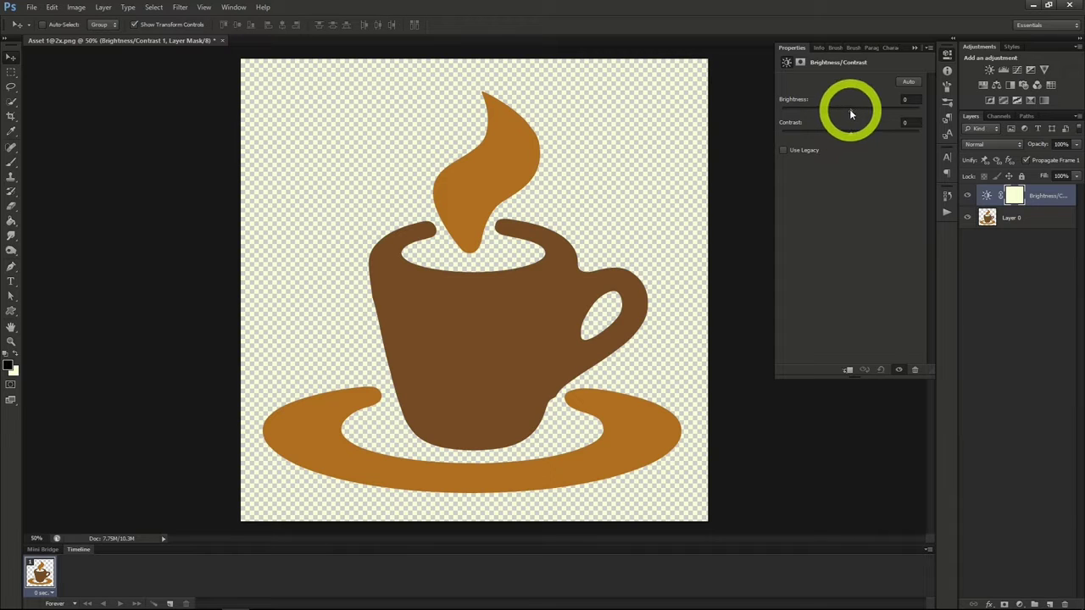
# Darken the cup with the Brightness/Contrast layer by setting brightness to -61 and contrast to 55.
pyautogui.moveTo(849, 108); pyautogui.dragTo(878, 112)
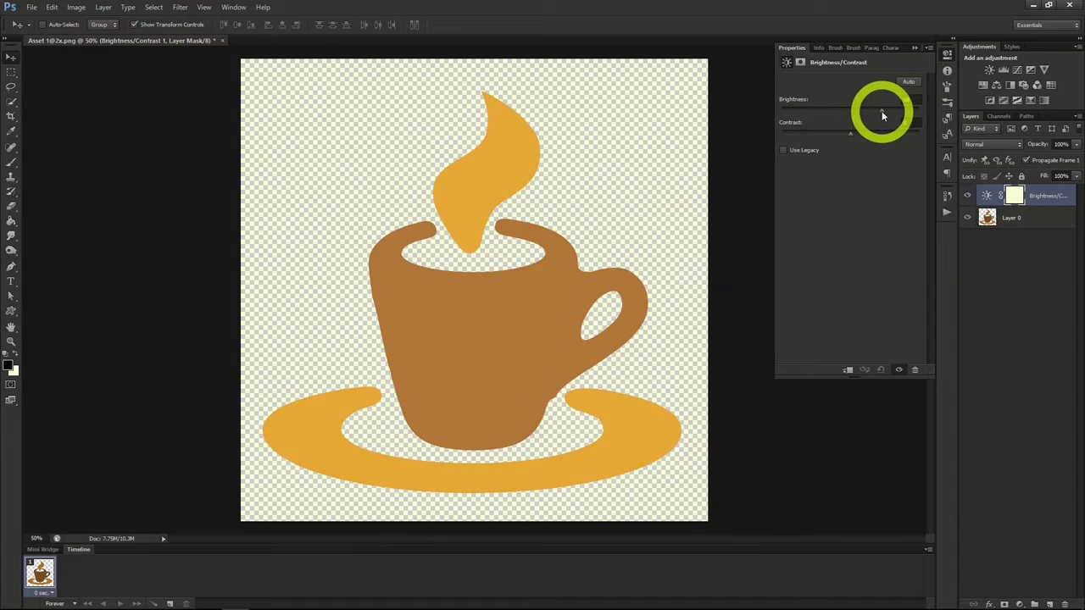
pyautogui.click(847, 132)
pyautogui.moveTo(847, 132); pyautogui.dragTo(825, 132)
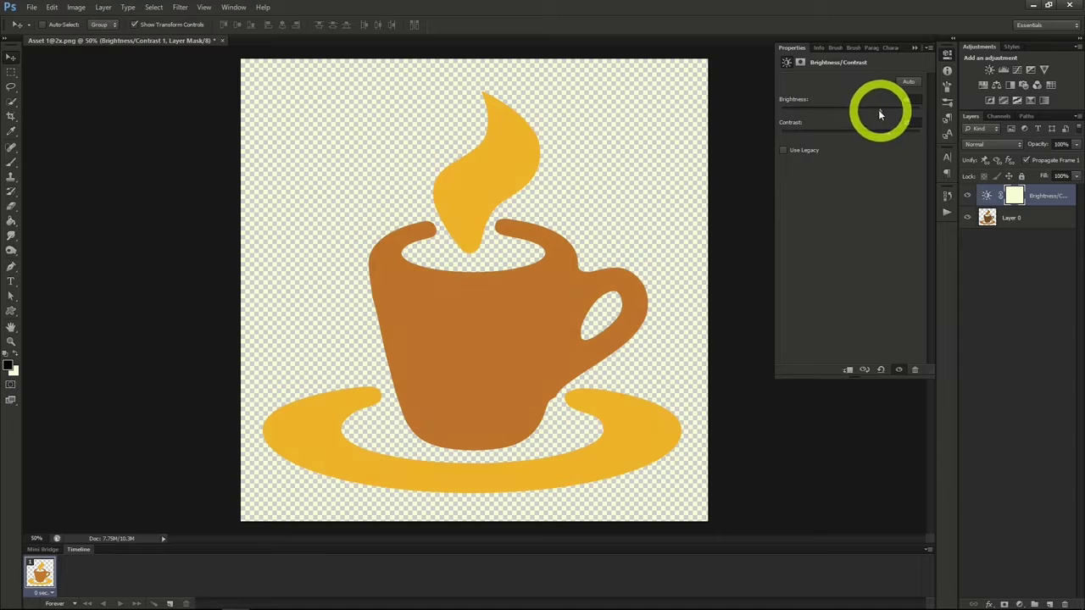
pyautogui.moveTo(878, 110); pyautogui.dragTo(821, 110)
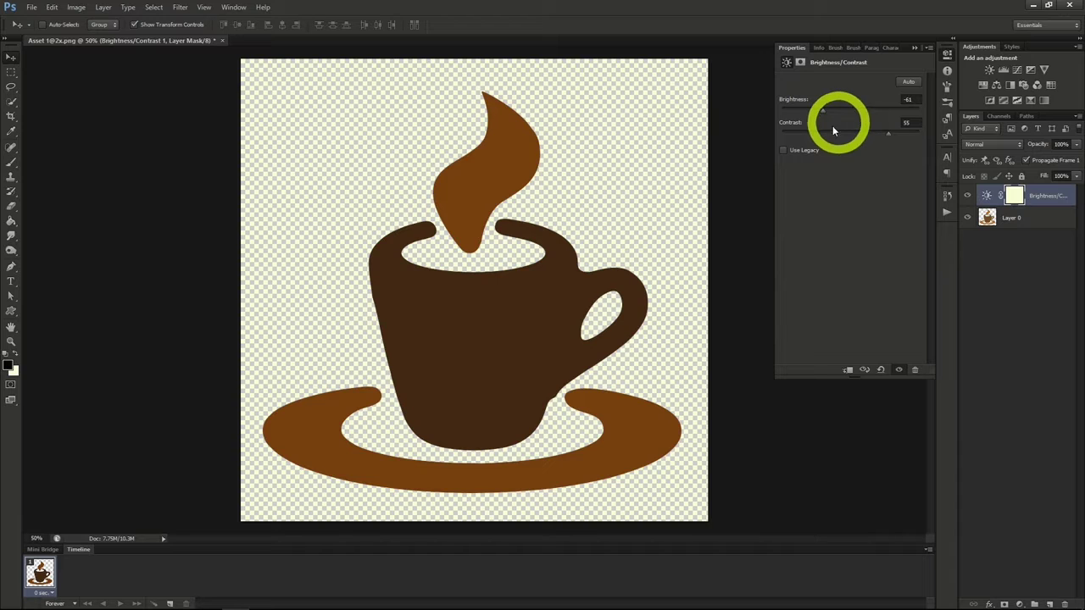
# Add an Exposure adjustment layer above the Brightness/Contrast layer with the default layer settings.
pyautogui.click(103, 7)
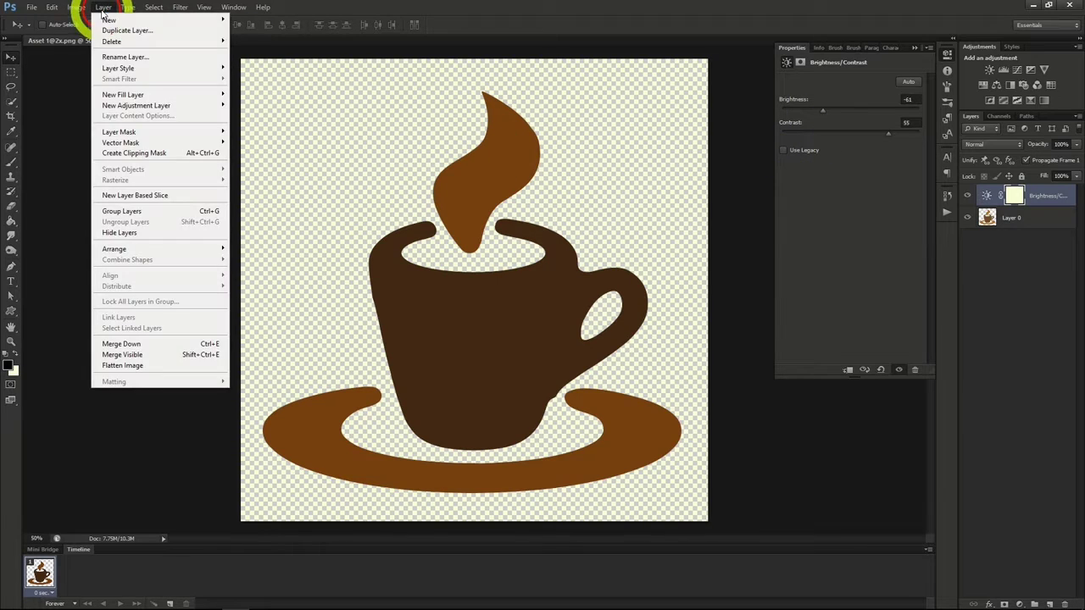
pyautogui.moveTo(142, 106)
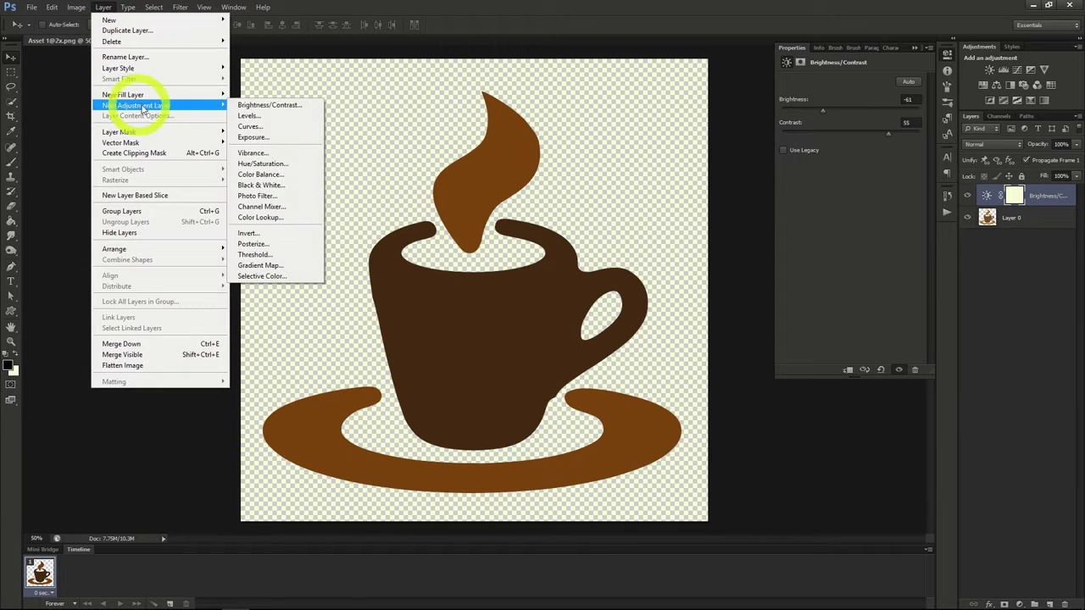
pyautogui.click(272, 138)
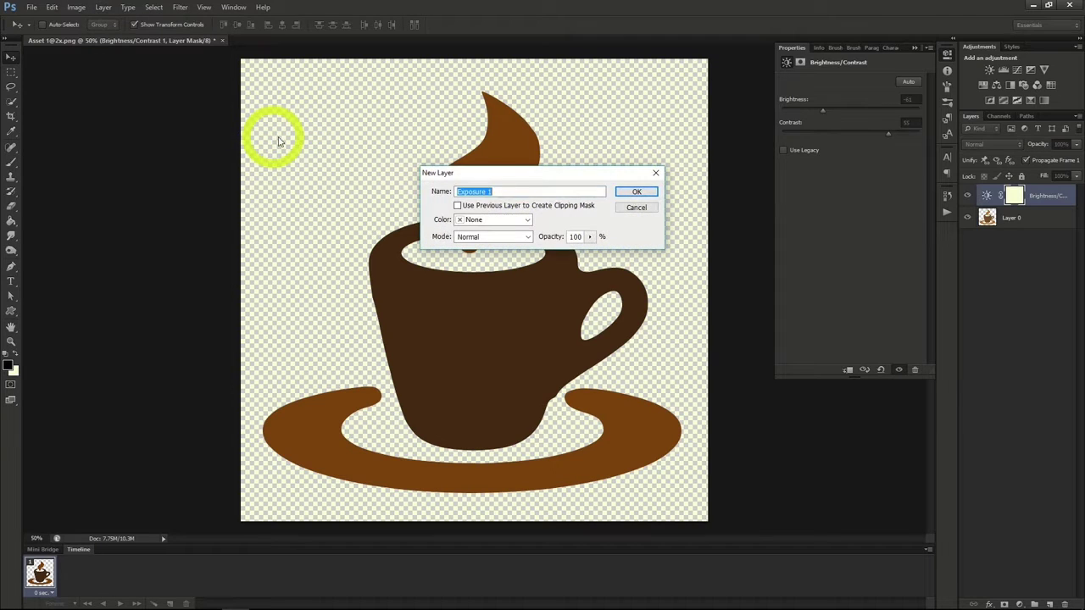
pyautogui.click(636, 192)
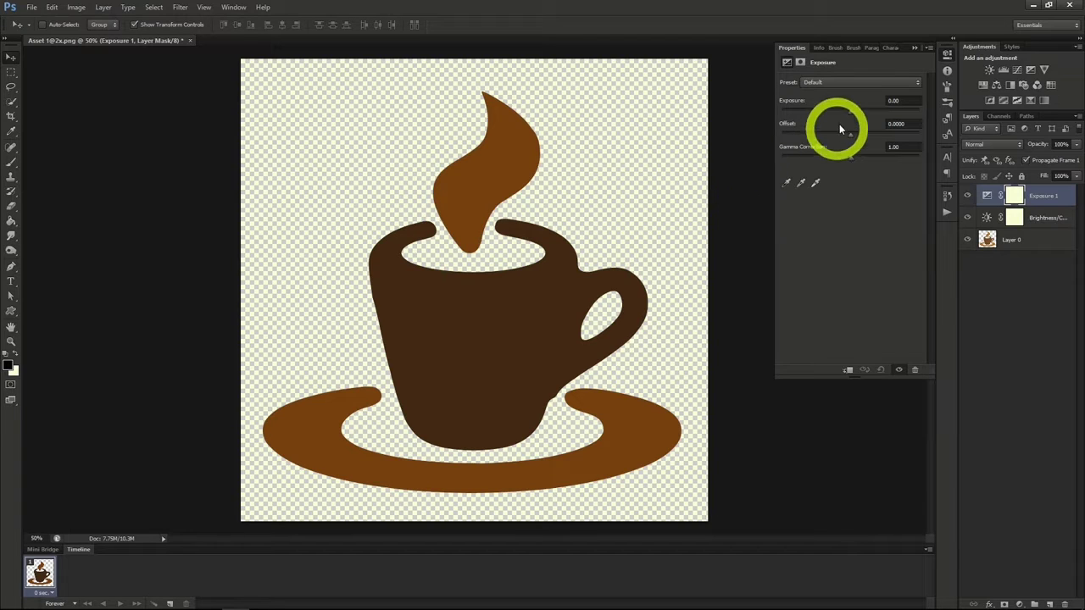
# Vary the Exposure layer's settings, using about -1.60 exposure, +0.124 offset and 1.05 gamma correction.
pyautogui.moveTo(849, 111); pyautogui.dragTo(852, 133)
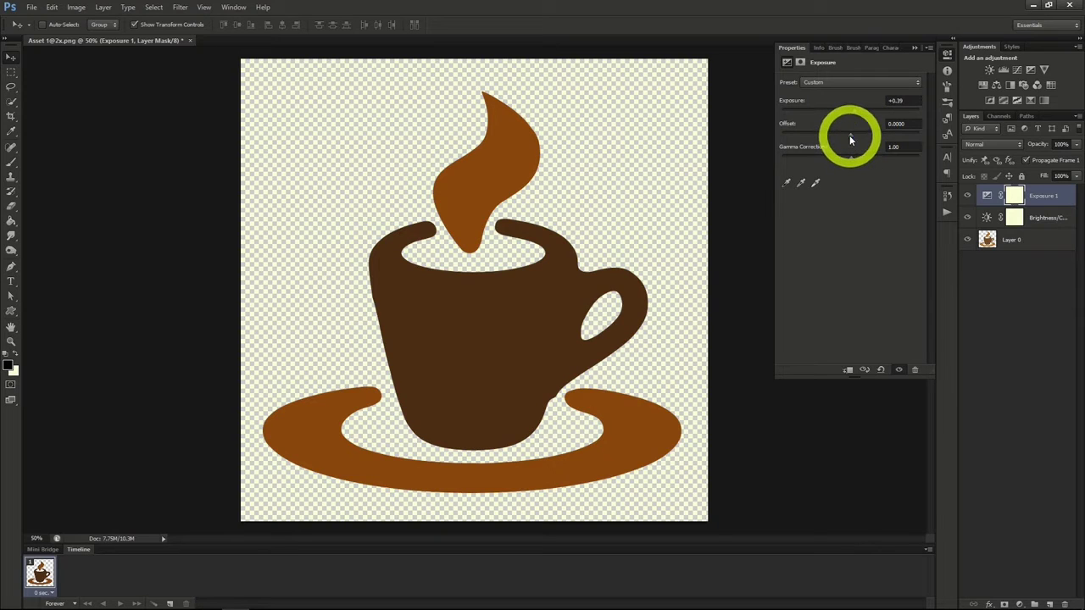
pyautogui.moveTo(849, 135); pyautogui.dragTo(869, 160)
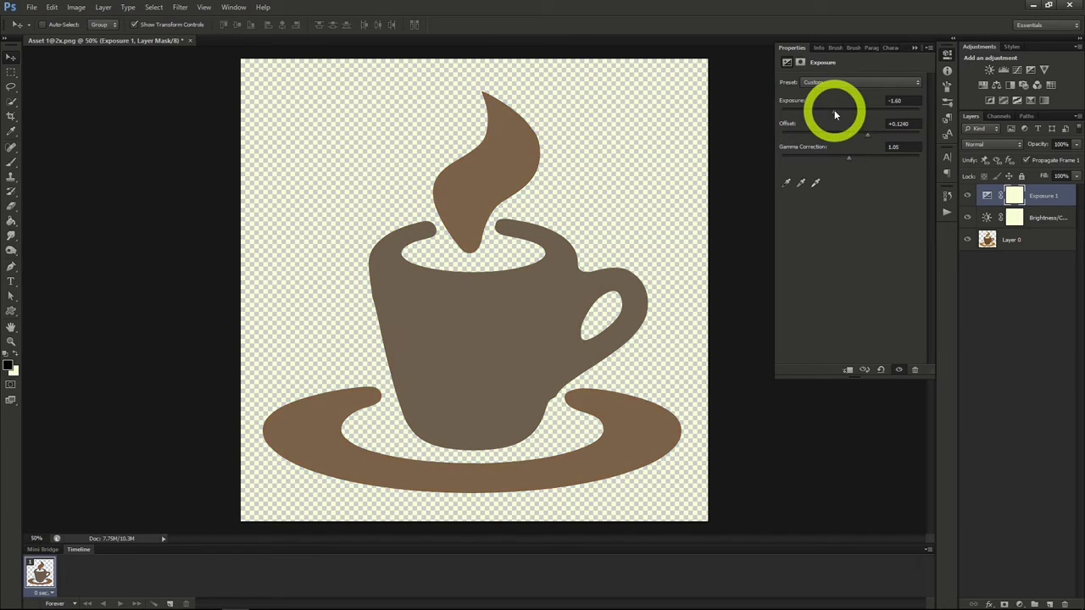
pyautogui.moveTo(832, 109); pyautogui.dragTo(861, 155)
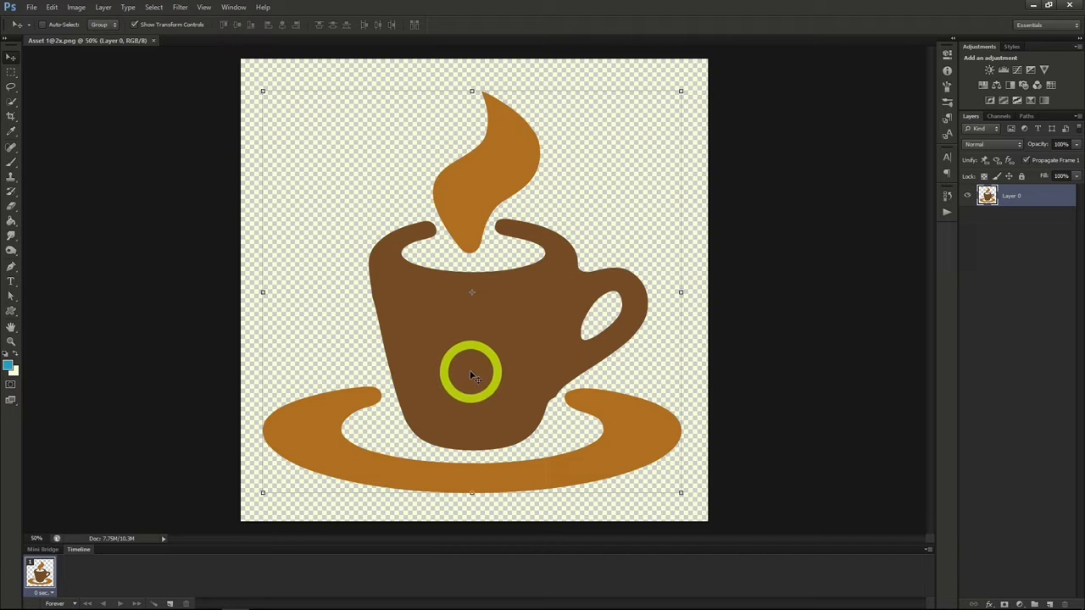
# Try the Color Negative (RGB) preset in a direct Curves adjustment on Layer 0.
pyautogui.click(76, 7)
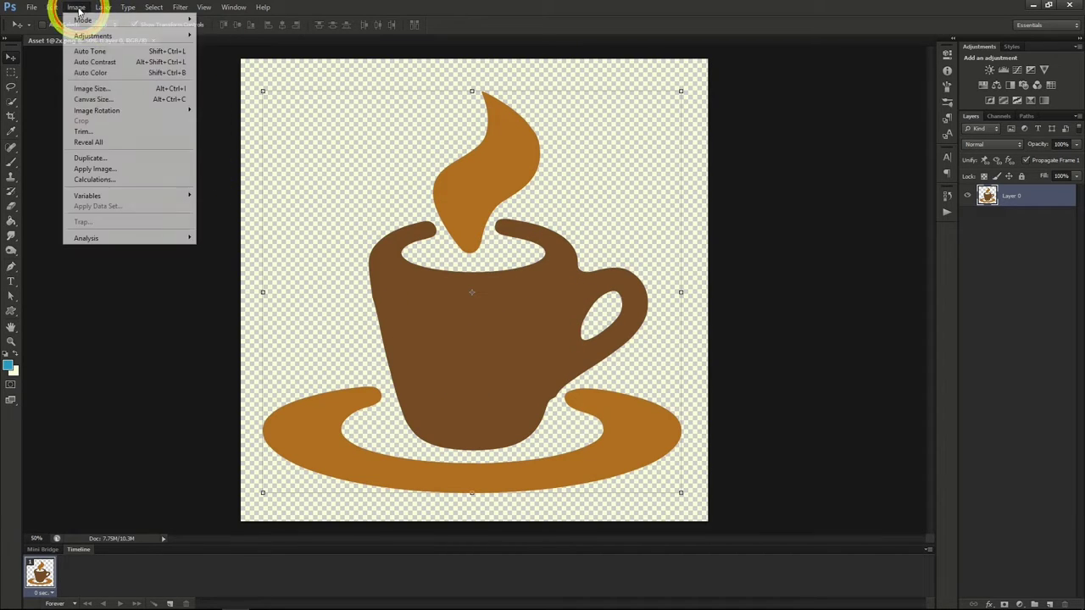
pyautogui.moveTo(164, 41)
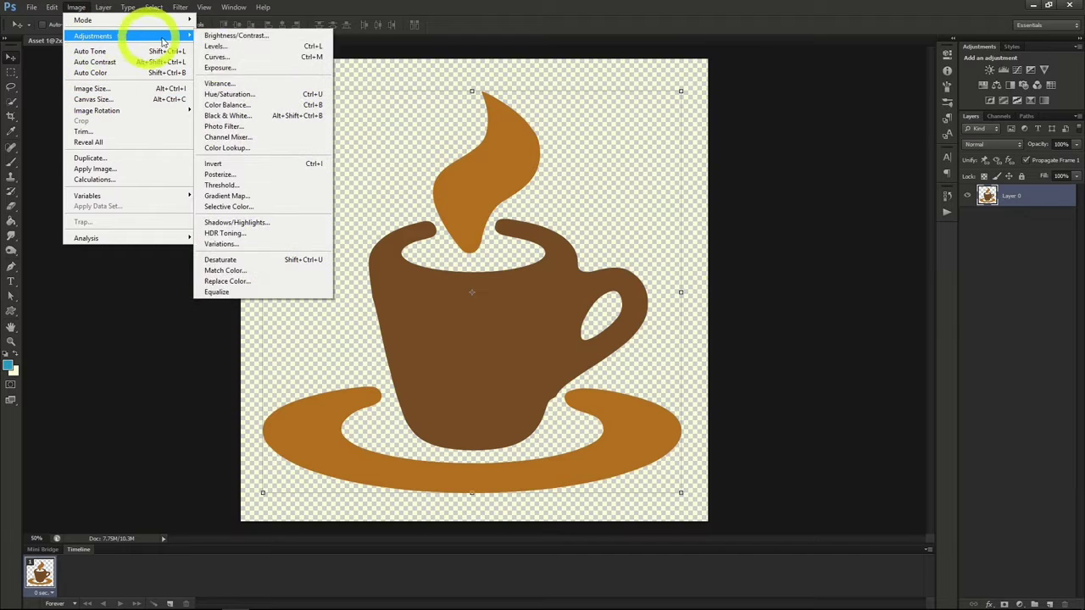
pyautogui.click(229, 56)
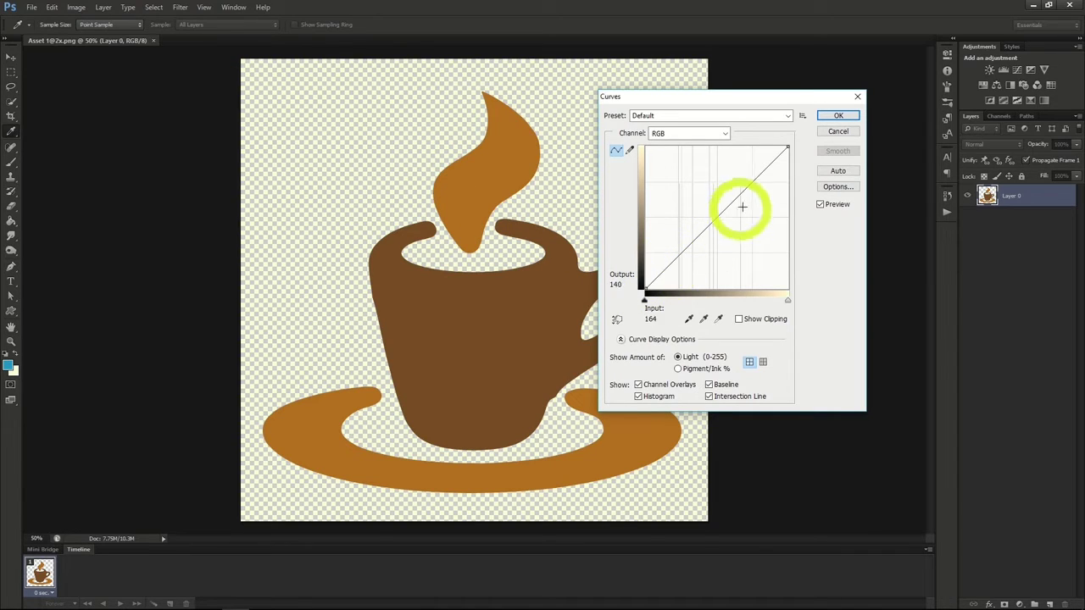
pyautogui.click(771, 115)
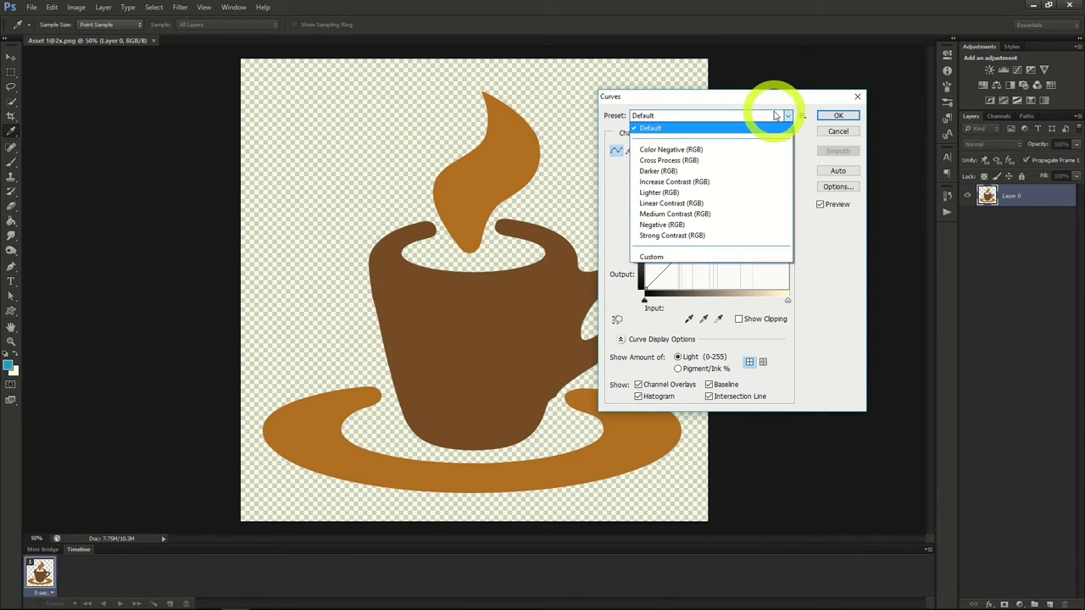
pyautogui.click(696, 150)
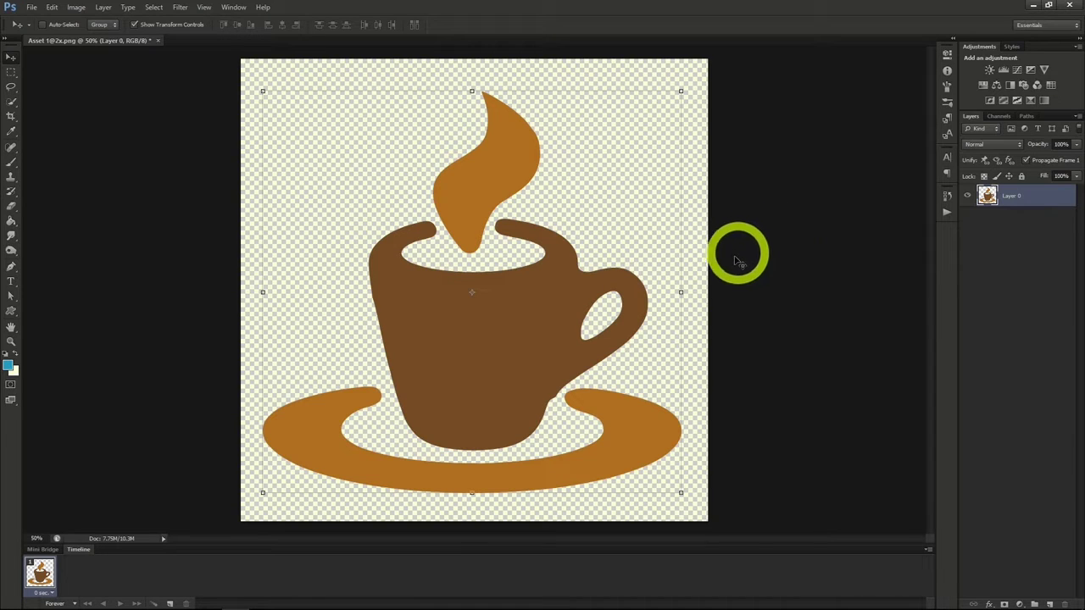
# Add a Curves adjustment layer above Layer 0 and toggle its visibility off and back on.
pyautogui.click(103, 7)
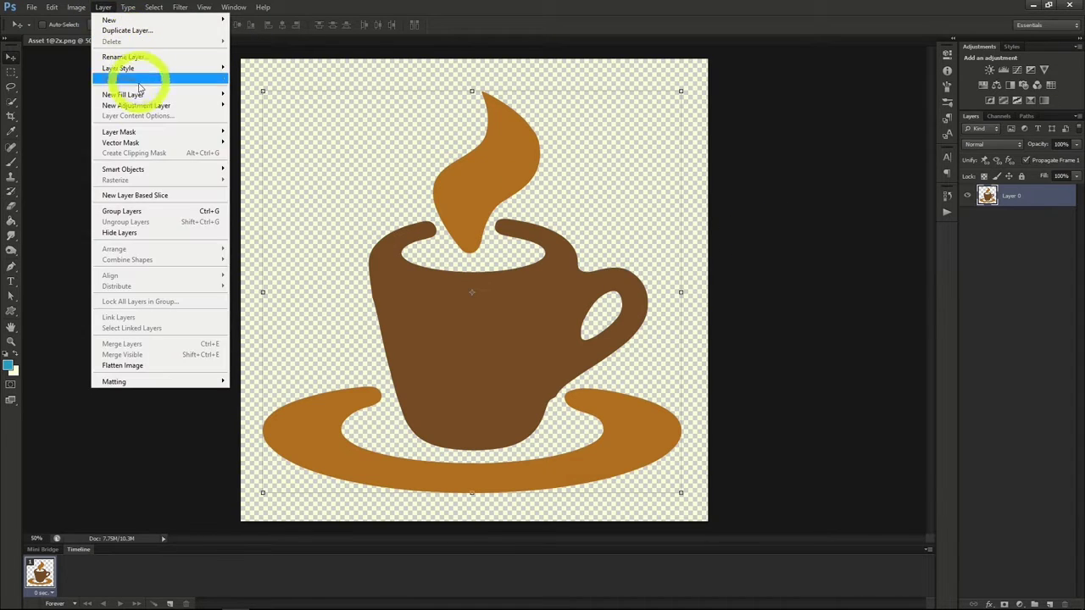
pyautogui.moveTo(161, 105)
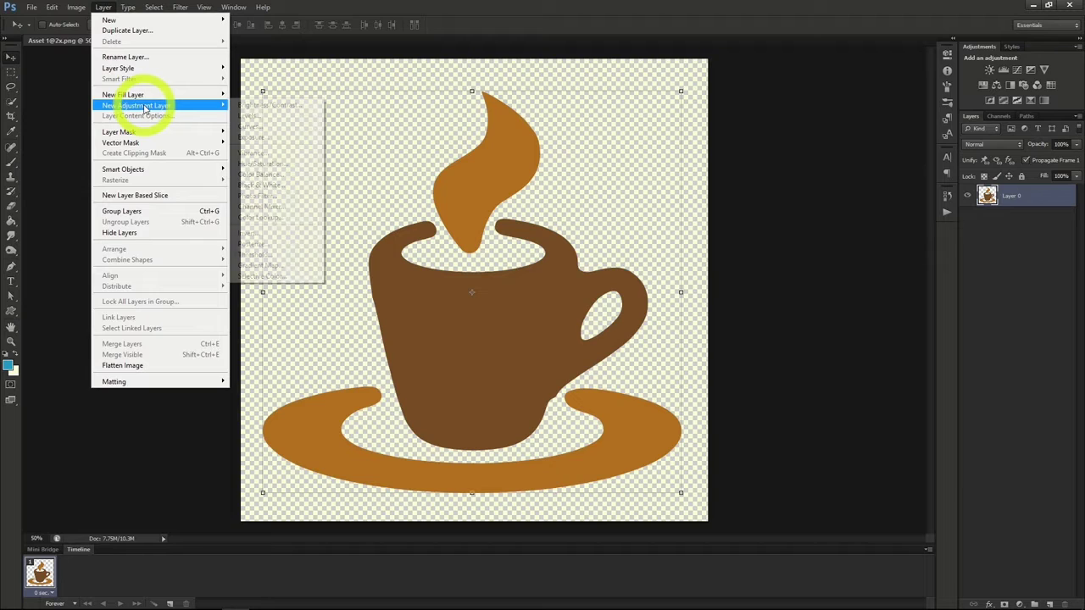
pyautogui.click(271, 127)
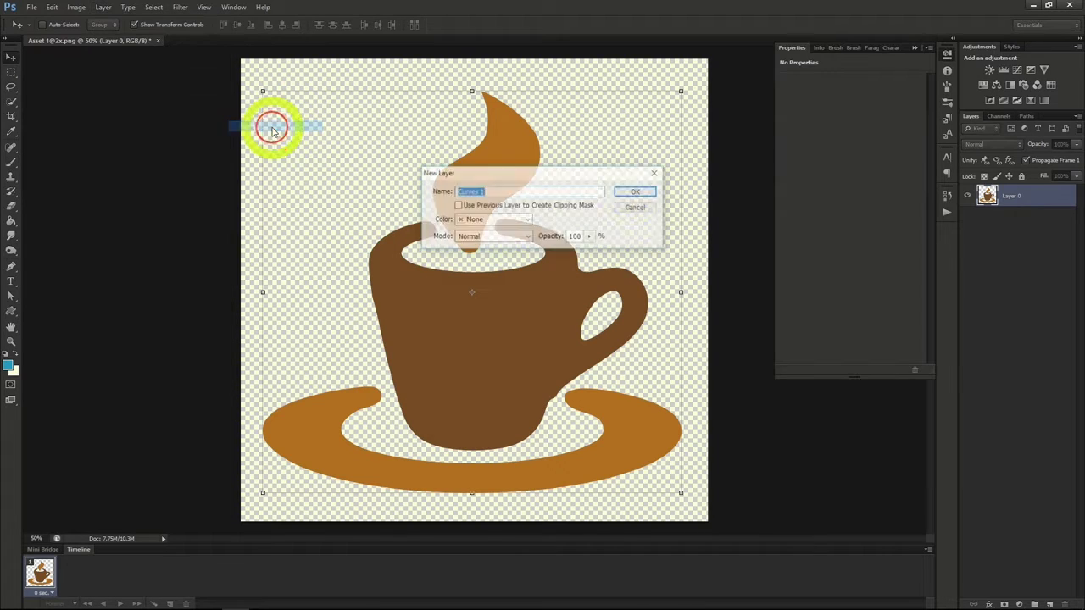
pyautogui.click(631, 194)
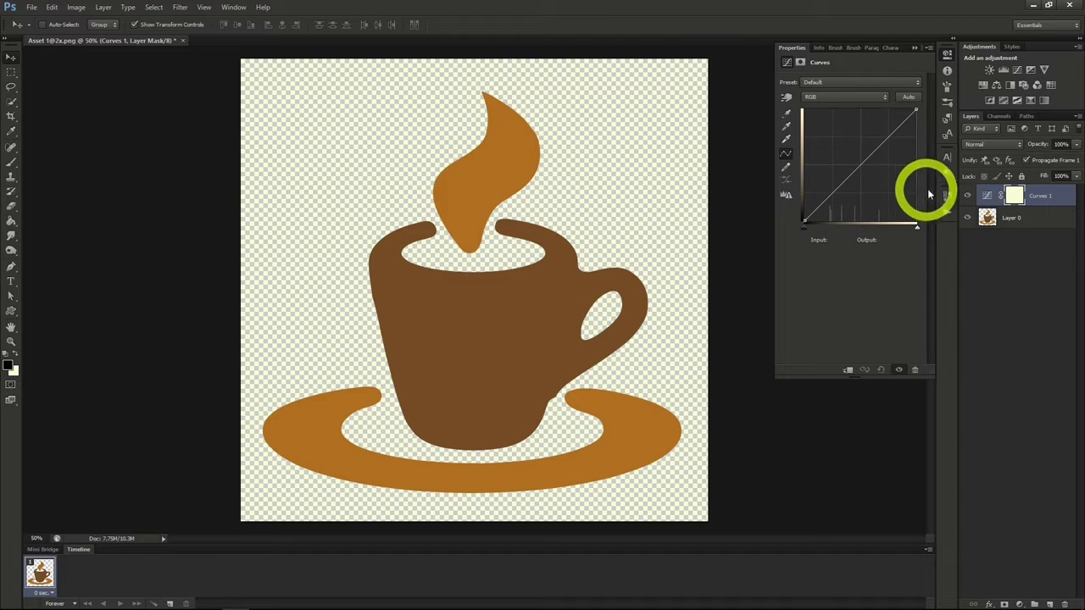
pyautogui.click(965, 196)
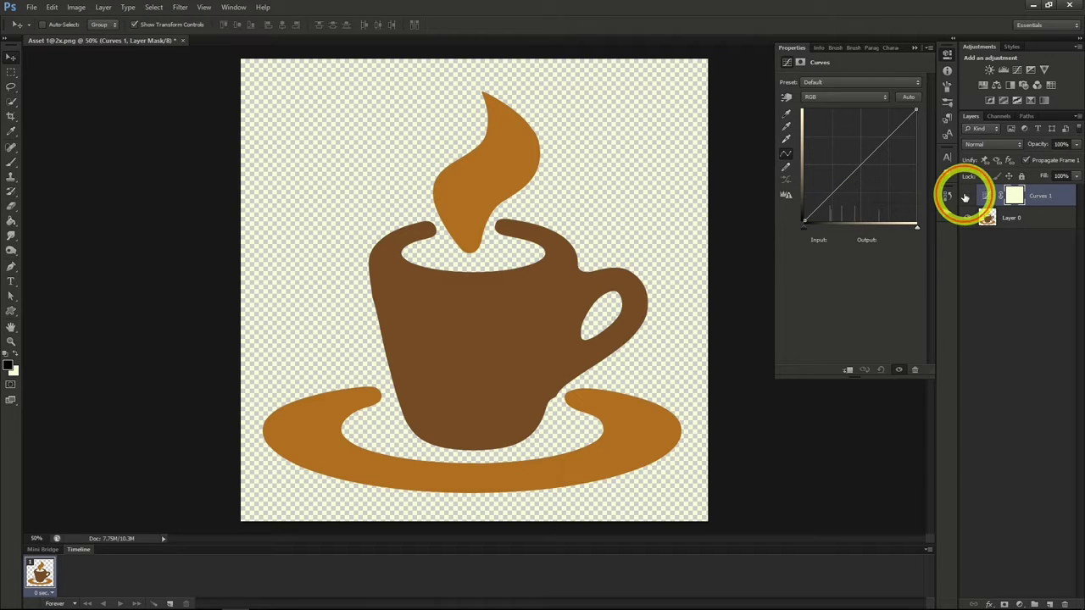
pyautogui.click(965, 197)
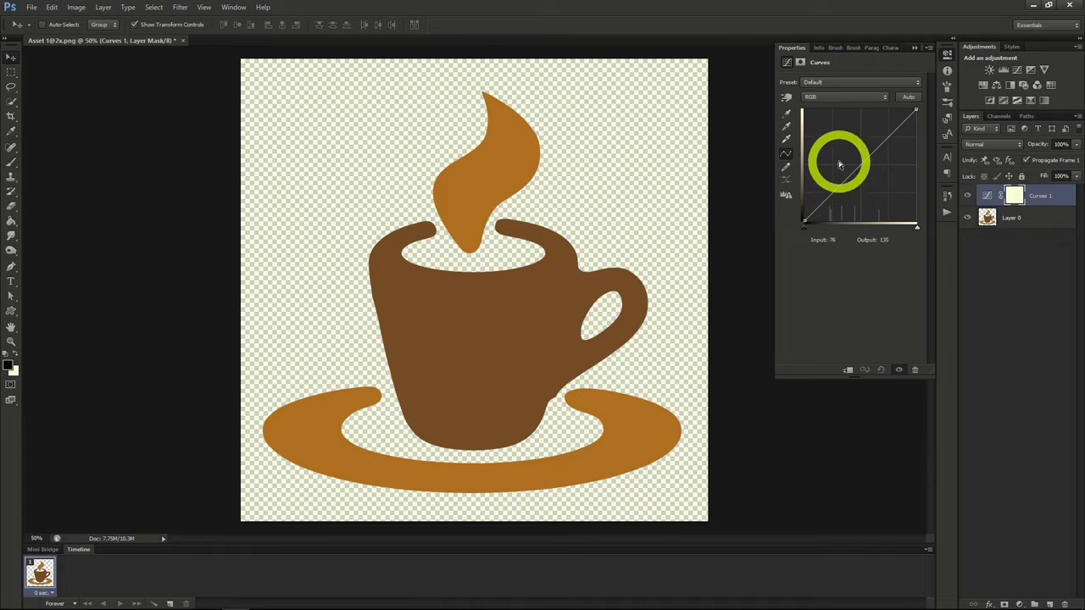
# Add three points to the cup's RGB curve at about input 56/output 52, 124/120 and 181/180.
pyautogui.moveTo(839, 163); pyautogui.dragTo(830, 197)
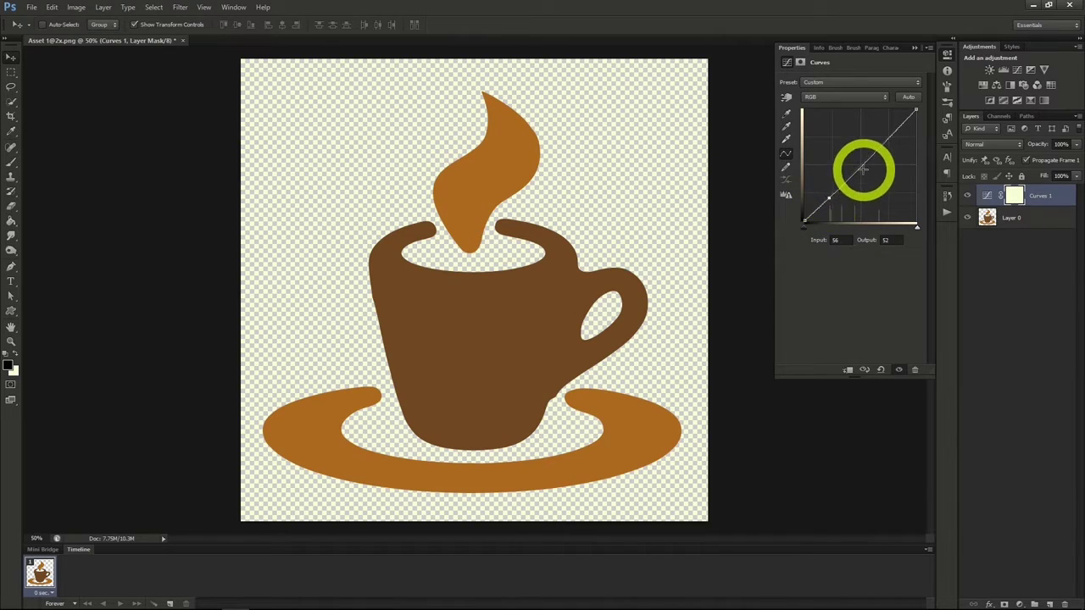
pyautogui.click(858, 168)
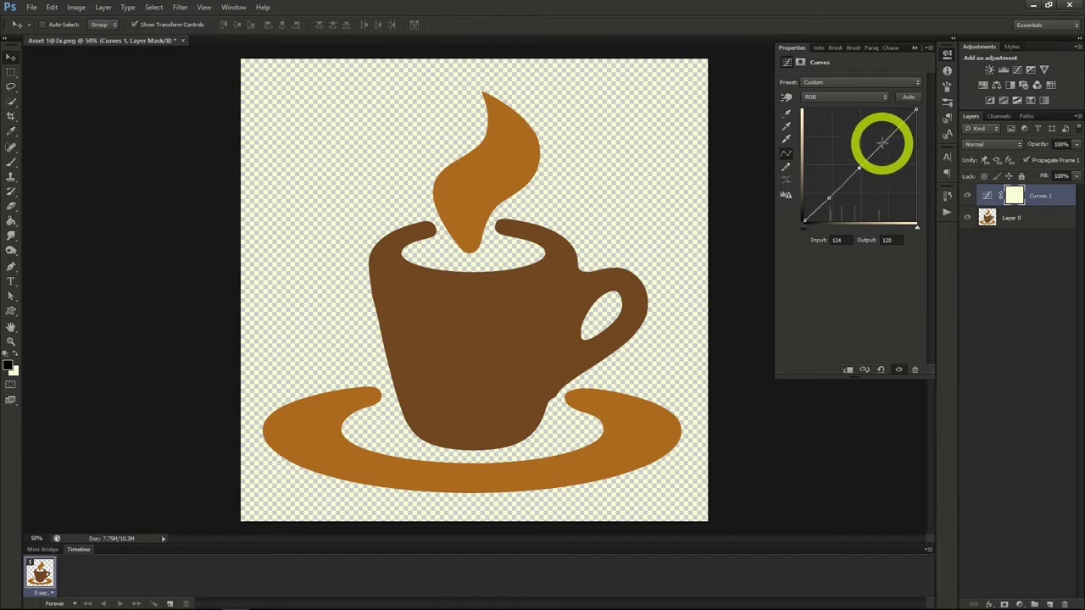
pyautogui.click(884, 142)
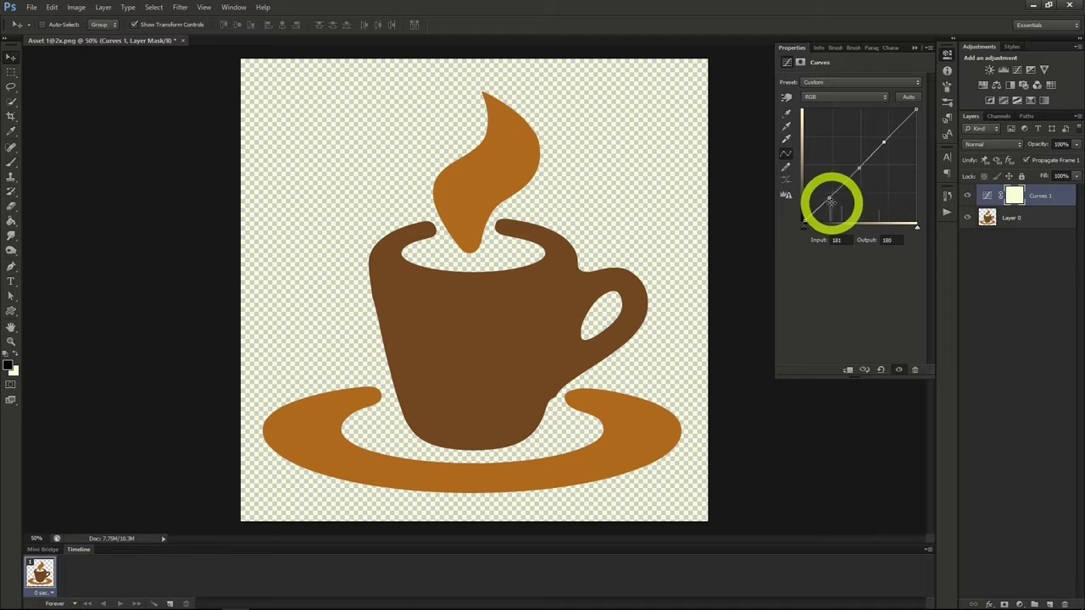
# Move the cup curve's shadow point to input 88, output 20, and pull its middle point up.
pyautogui.moveTo(829, 195); pyautogui.dragTo(839, 212)
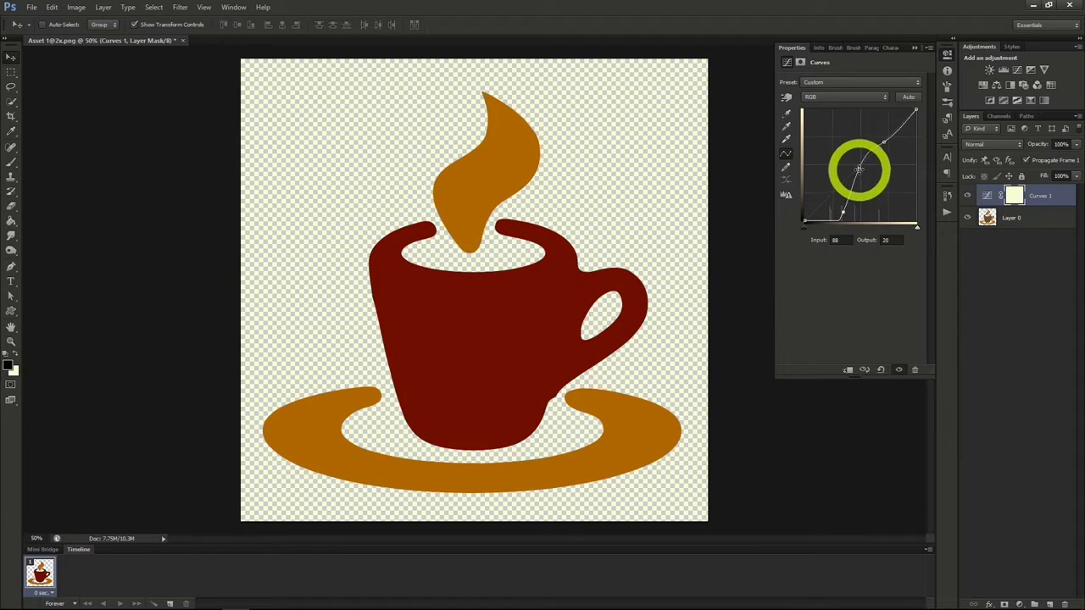
pyautogui.click(884, 146)
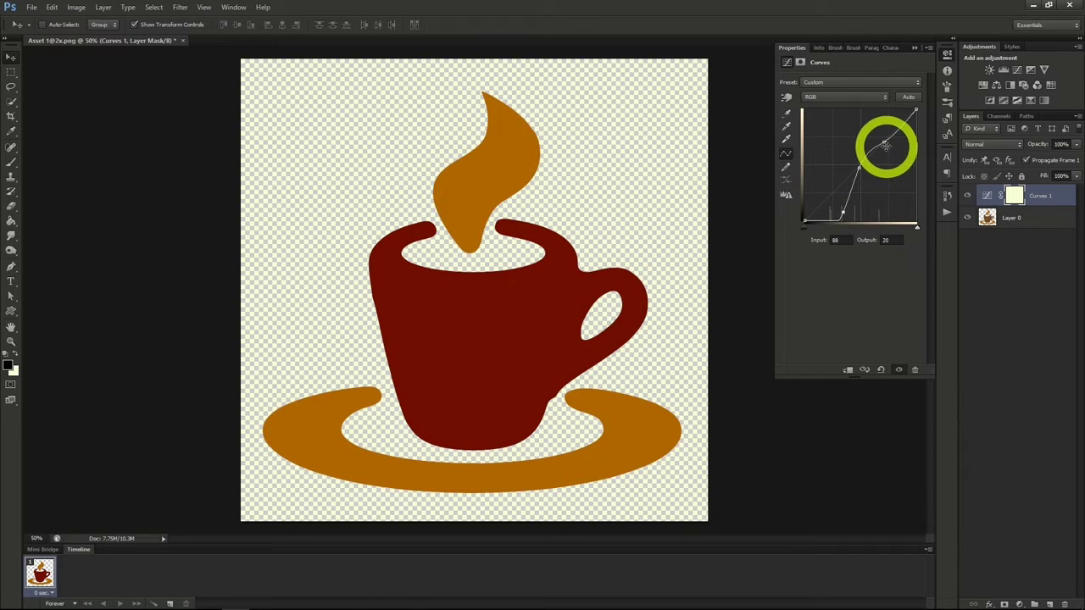
pyautogui.click(858, 172)
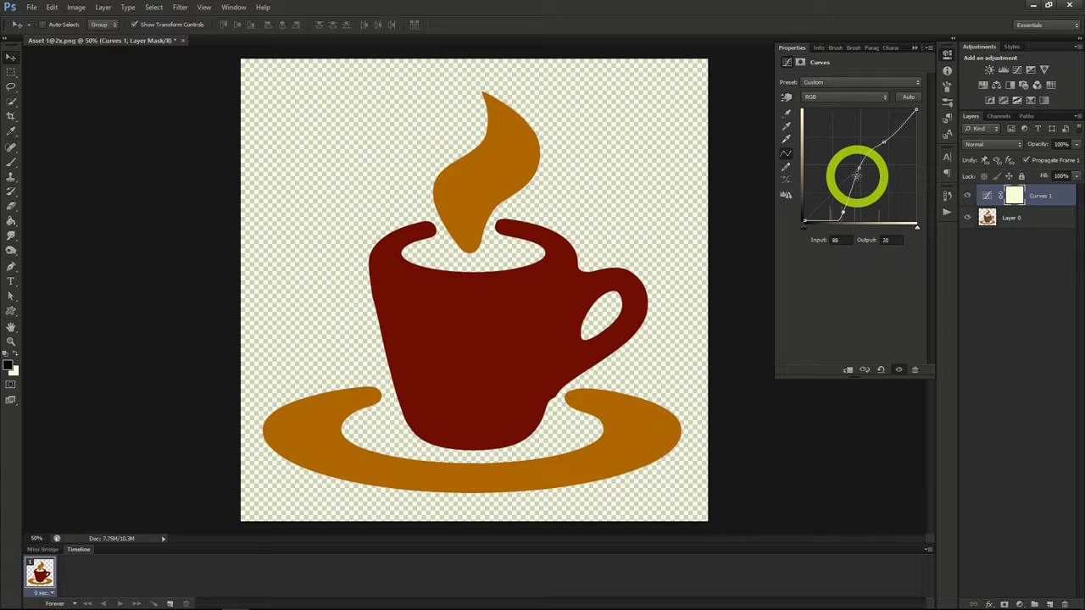
pyautogui.moveTo(858, 174); pyautogui.dragTo(858, 130)
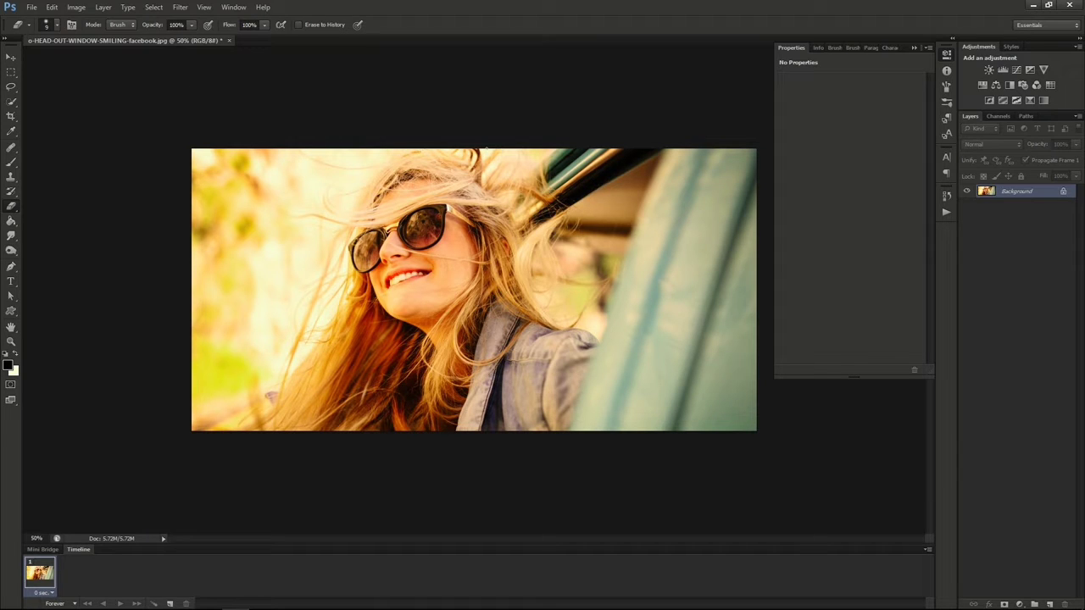
# Add a Curves adjustment layer named Lomography Effect above the portrait photo's Background layer.
pyautogui.click(102, 7)
pyautogui.moveTo(152, 105)
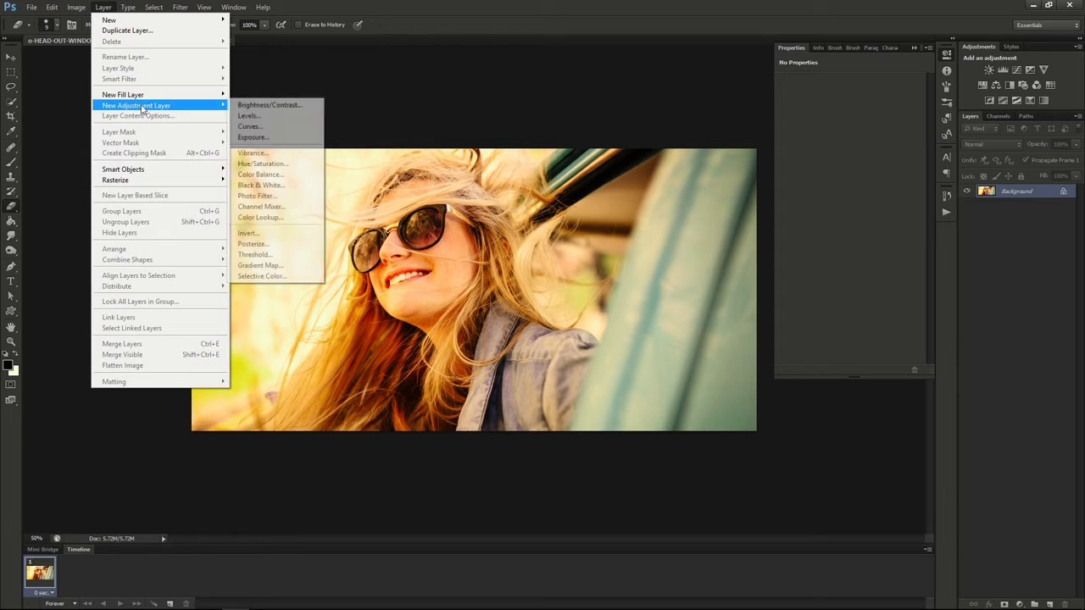
pyautogui.click(254, 126)
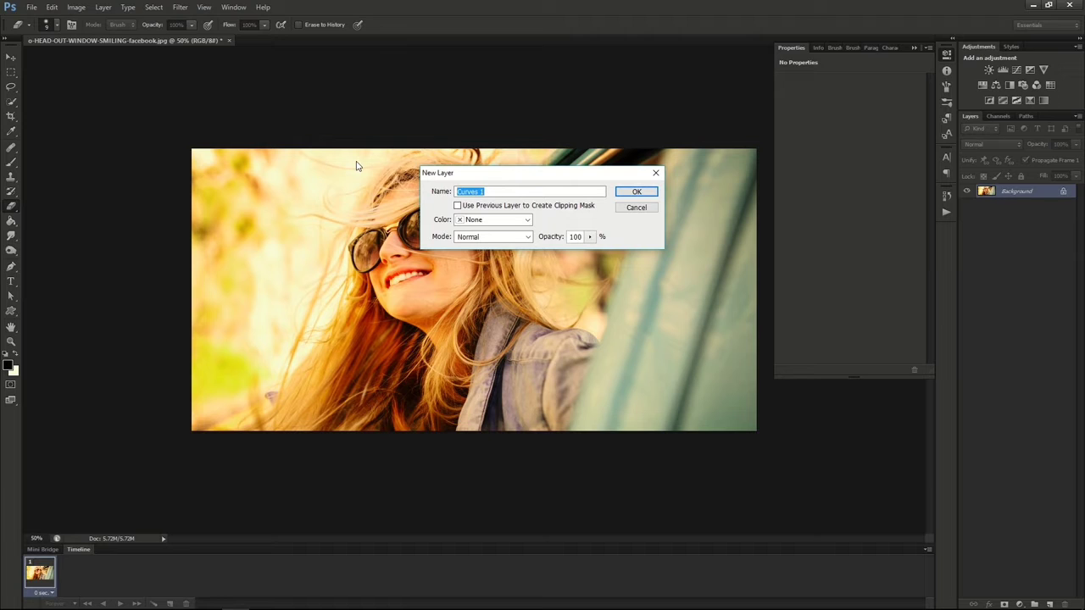
pyautogui.write('Lomography Effect')
pyautogui.click(637, 192)
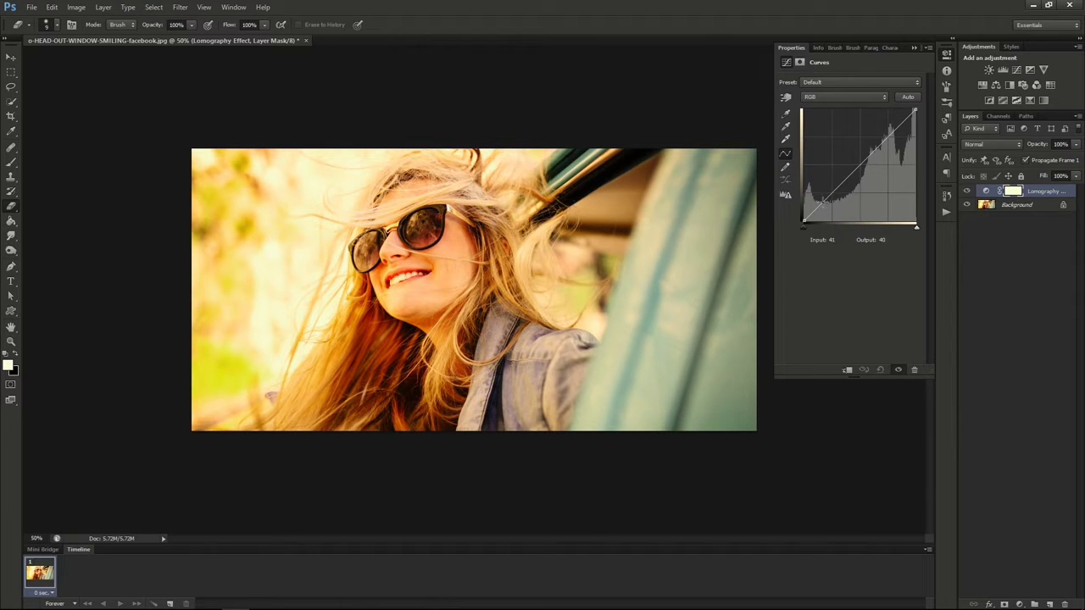
# Shape a gentle S-curve in the RGB channel with points at input 47, output 35 and input 190, output 196.
pyautogui.click(822, 202)
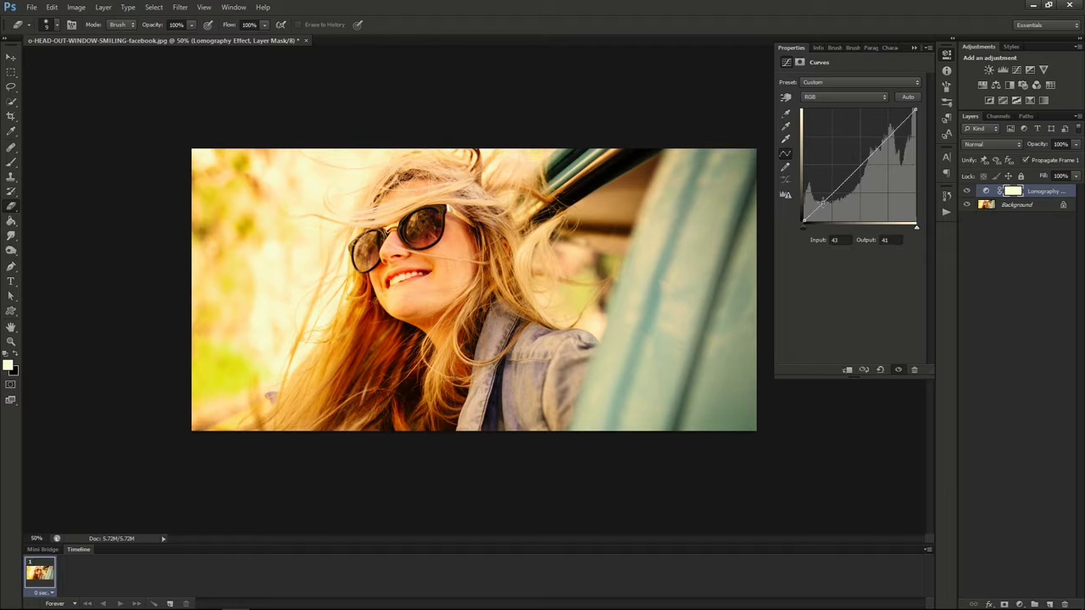
pyautogui.moveTo(822, 202); pyautogui.dragTo(823, 206)
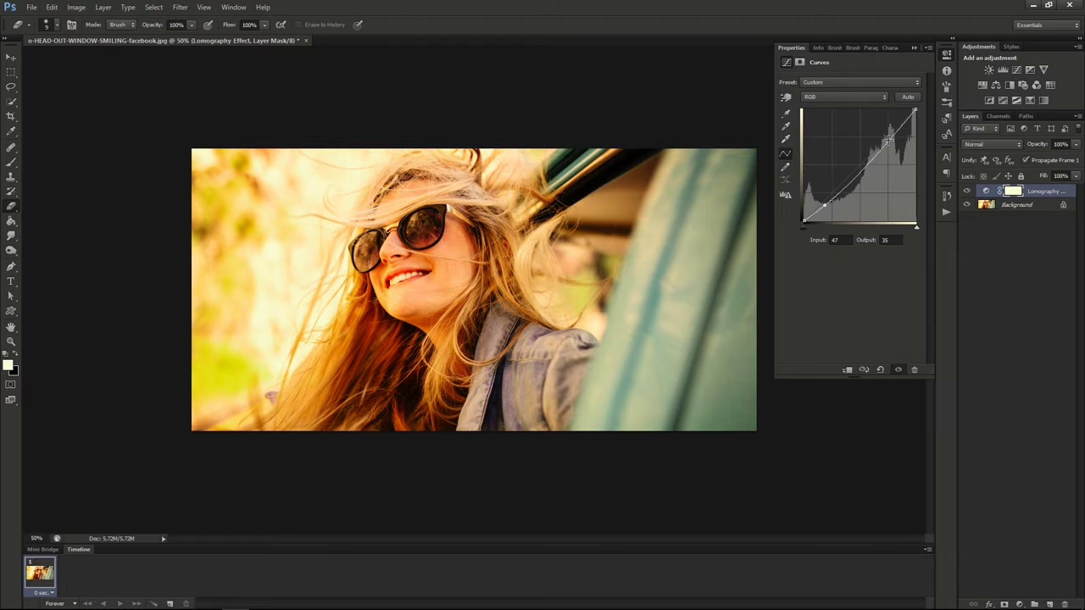
pyautogui.click(888, 140)
pyautogui.moveTo(888, 138); pyautogui.dragTo(888, 133)
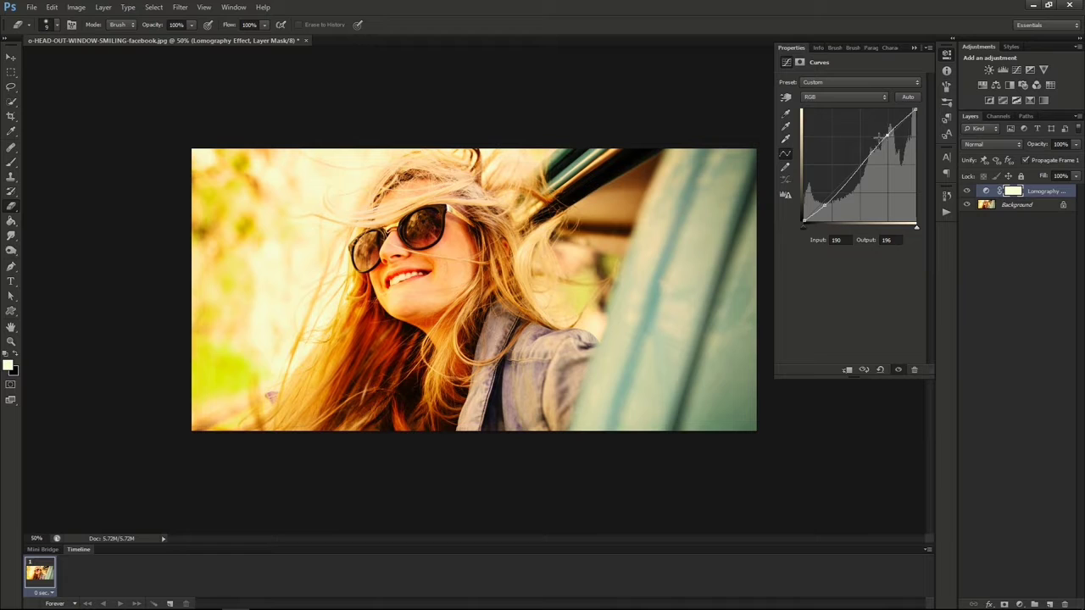
# Lower the Red channel's shadows with a point at input 41, output 28, and adjust the curve's black point.
pyautogui.click(832, 97)
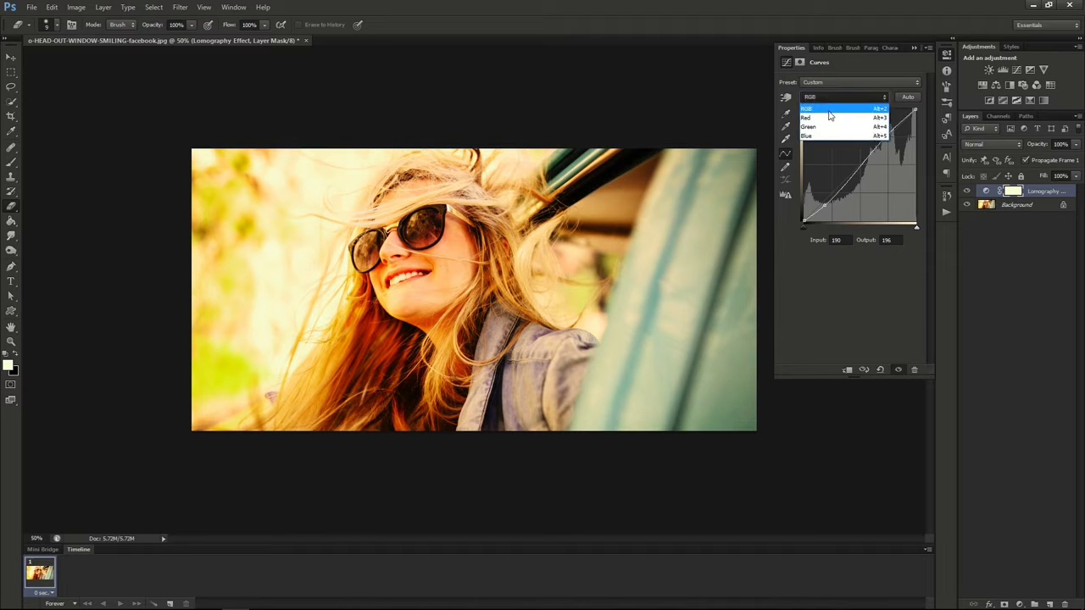
pyautogui.click(832, 120)
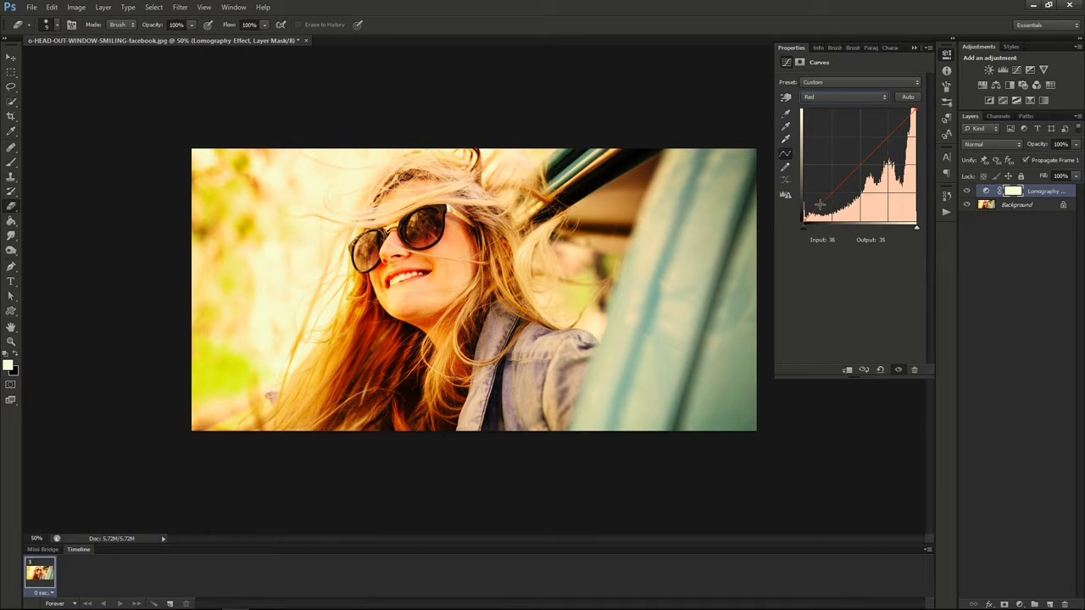
pyautogui.click(819, 204)
pyautogui.moveTo(819, 204); pyautogui.dragTo(822, 208)
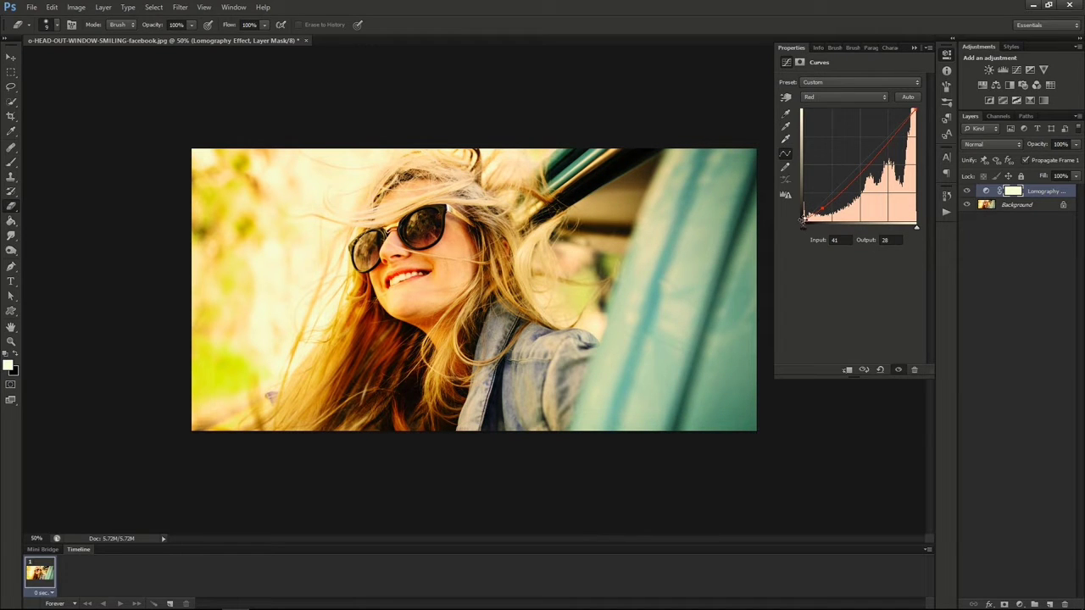
pyautogui.moveTo(804, 218); pyautogui.dragTo(805, 210)
# Raise the Green channel's shadows slightly and lower its highlights with a point at input 195, output 182.
pyautogui.click(831, 97)
pyautogui.click(822, 130)
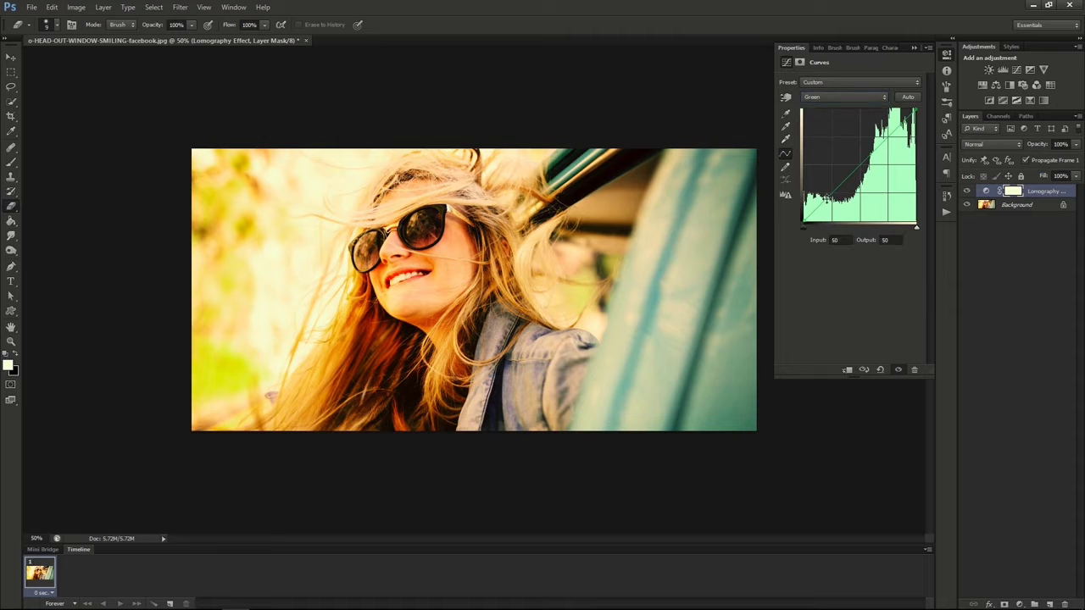
pyautogui.moveTo(824, 200); pyautogui.dragTo(826, 197)
pyautogui.click(886, 136)
pyautogui.moveTo(886, 137); pyautogui.dragTo(890, 141)
# Raise the Blue channel's shadows to input 43, output 53, and lower its highlights to input 196, output 178.
pyautogui.click(856, 97)
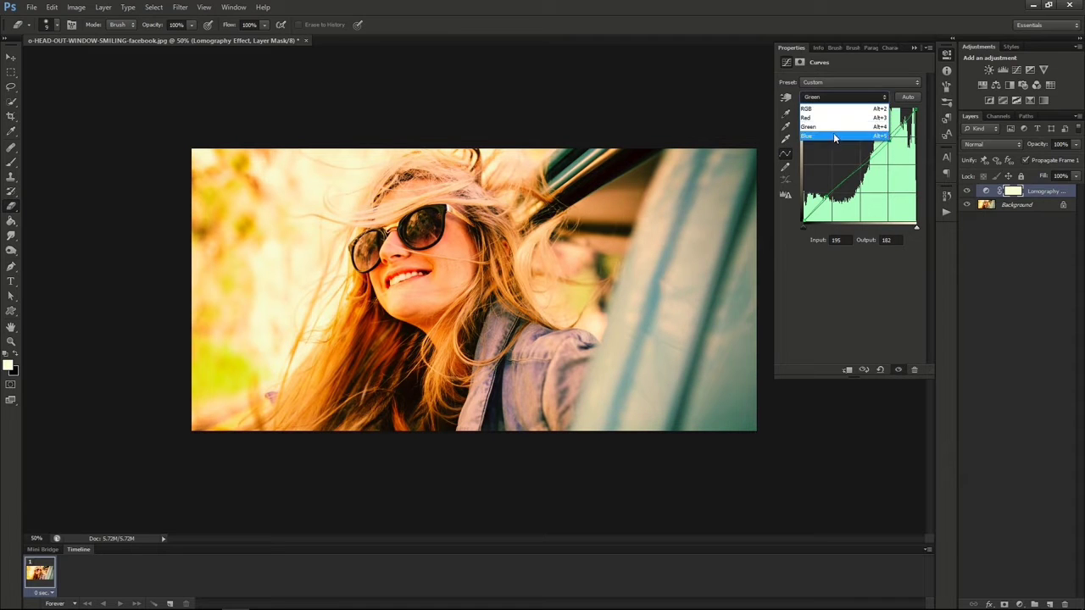
pyautogui.click(833, 136)
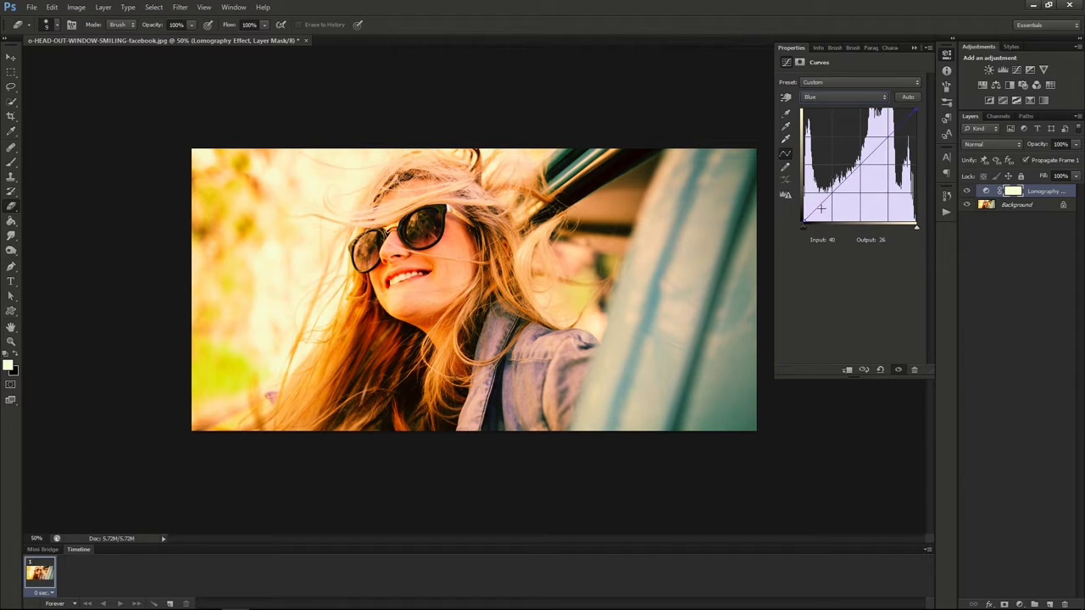
pyautogui.click(824, 204)
pyautogui.click(888, 138)
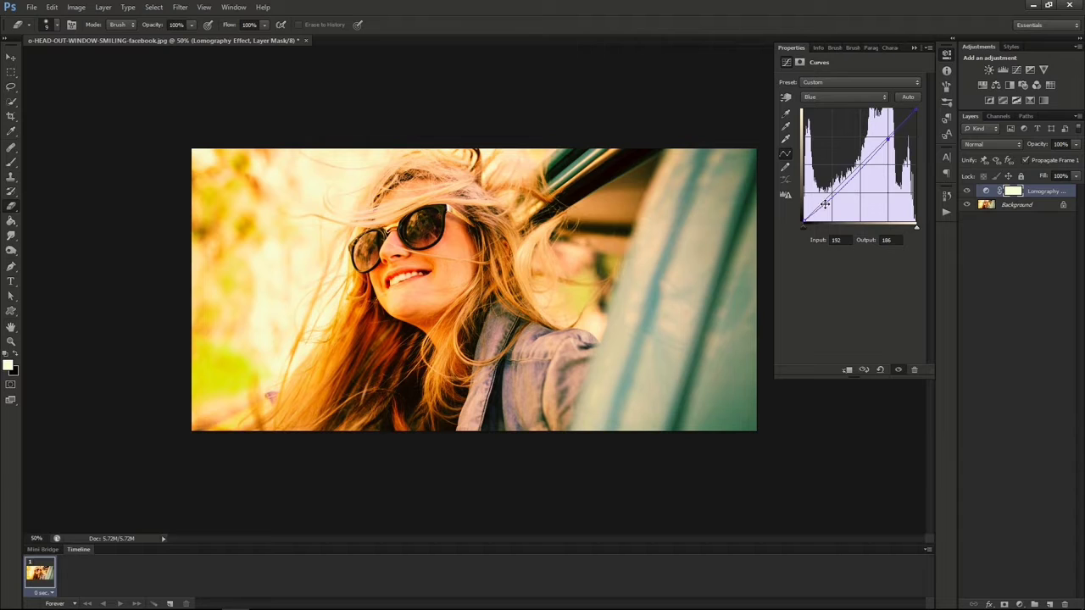
pyautogui.moveTo(823, 203); pyautogui.dragTo(822, 198)
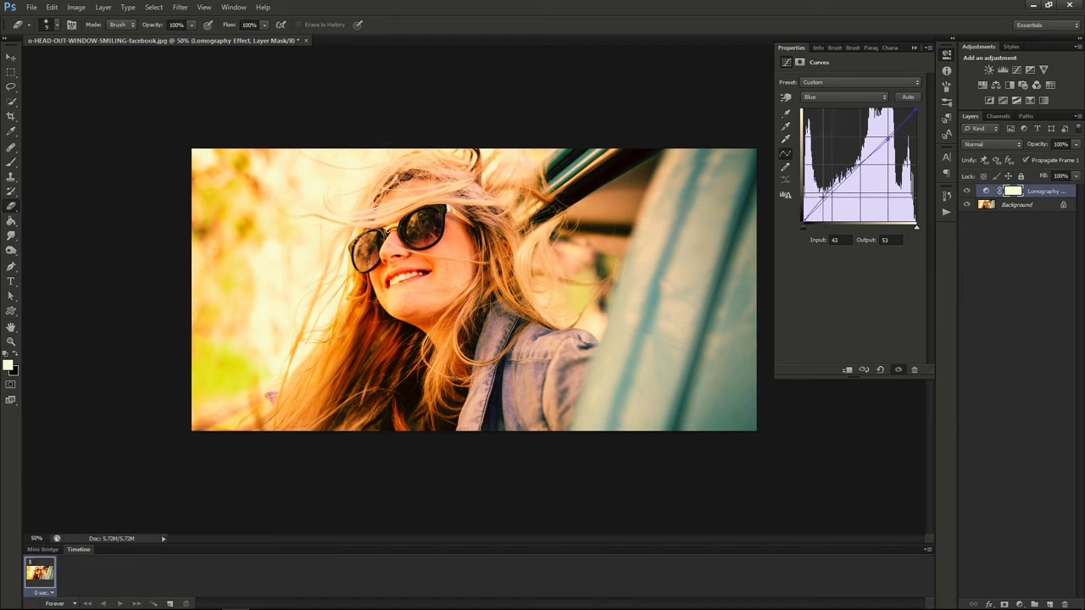
pyautogui.moveTo(887, 139); pyautogui.dragTo(889, 143)
pyautogui.click(825, 82)
pyautogui.click(824, 82)
# Raise the black point of the RGB curve to output 31 at input 0.
pyautogui.click(822, 97)
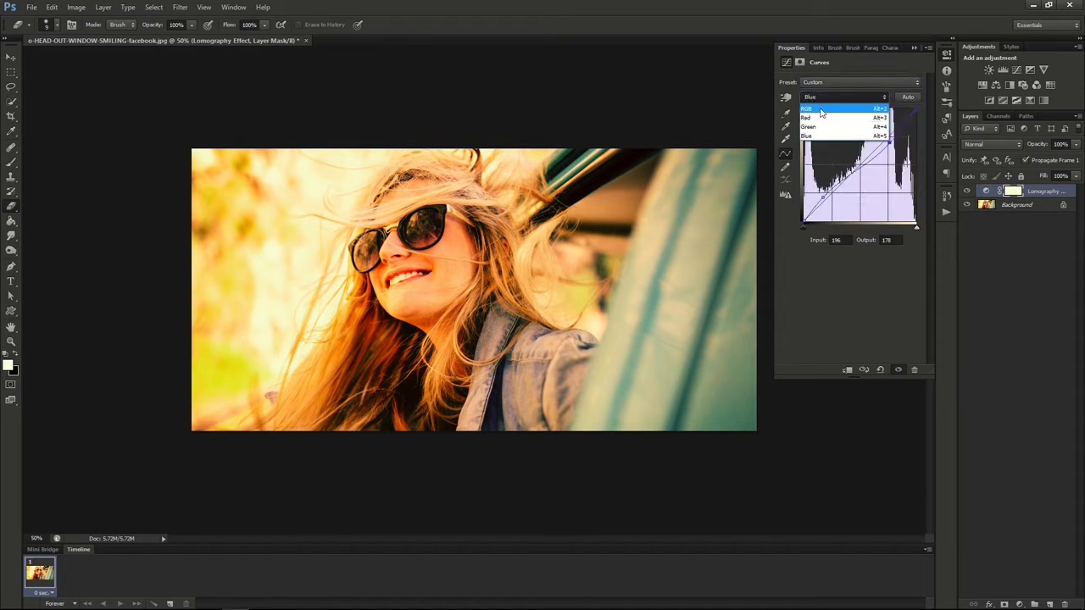
pyautogui.click(820, 107)
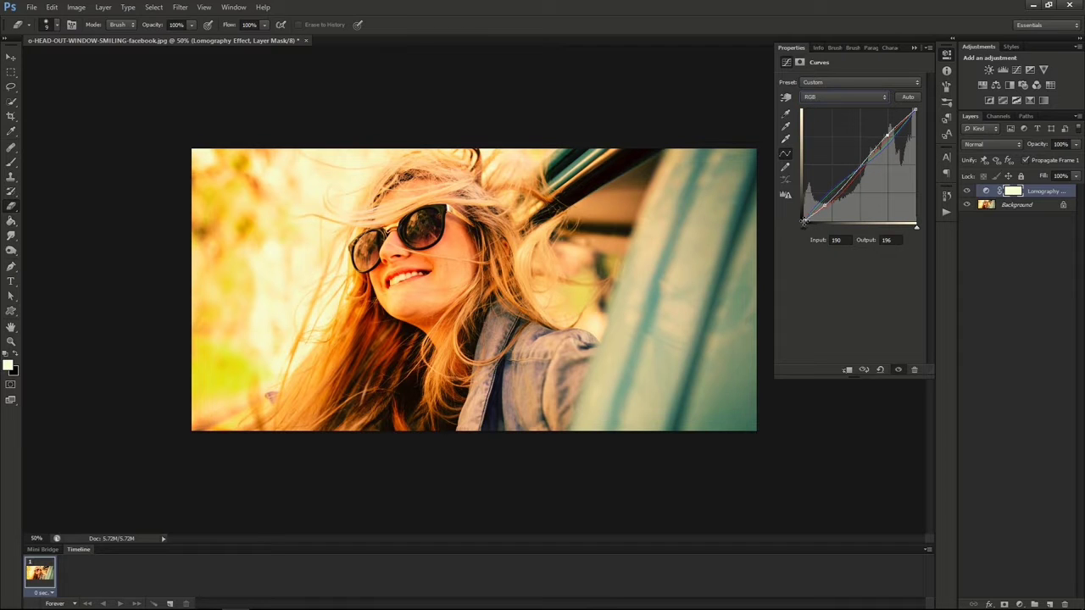
pyautogui.moveTo(803, 222); pyautogui.dragTo(803, 210)
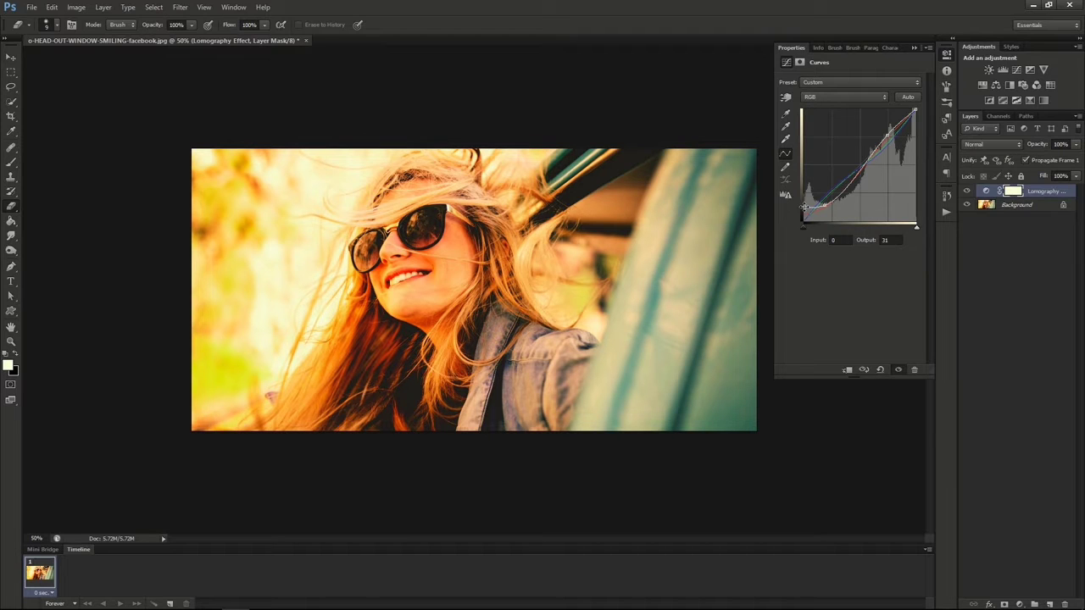
# Reduce the Lomography Effect layer's opacity to 55%.
pyautogui.click(1075, 146)
pyautogui.moveTo(1049, 155); pyautogui.dragTo(1049, 154)
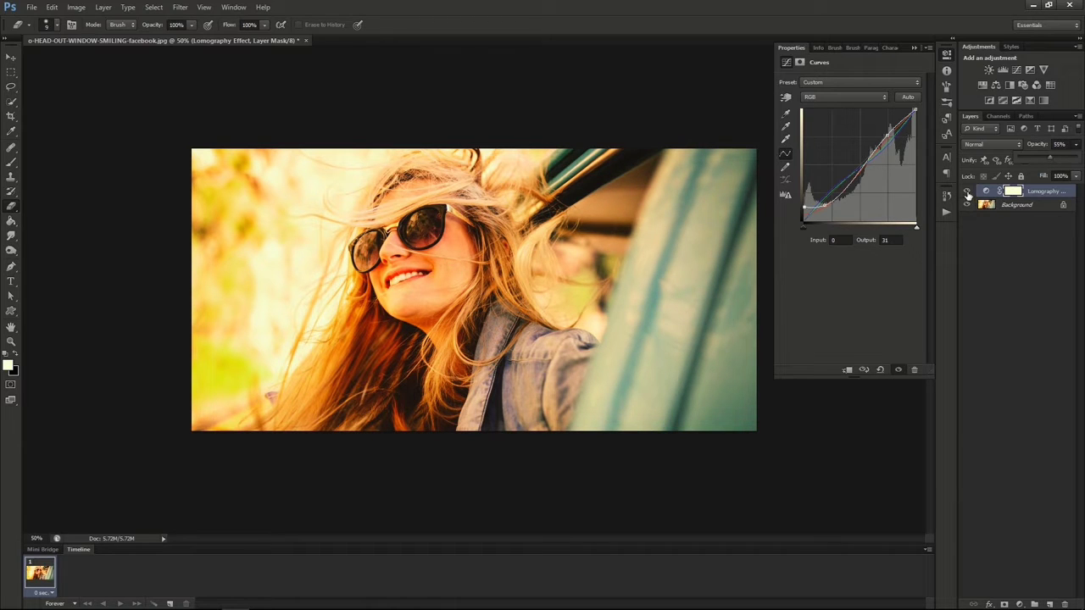
pyautogui.press('Return')
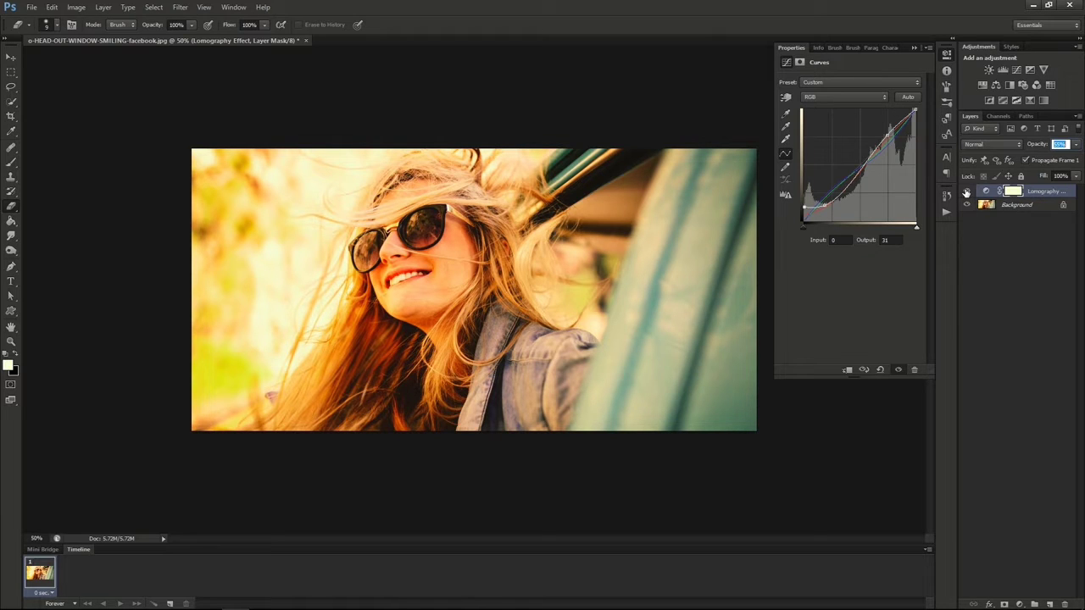
# Toggle the Lomography Effect layer's visibility several times to compare the photo before and after.
pyautogui.click(966, 194)
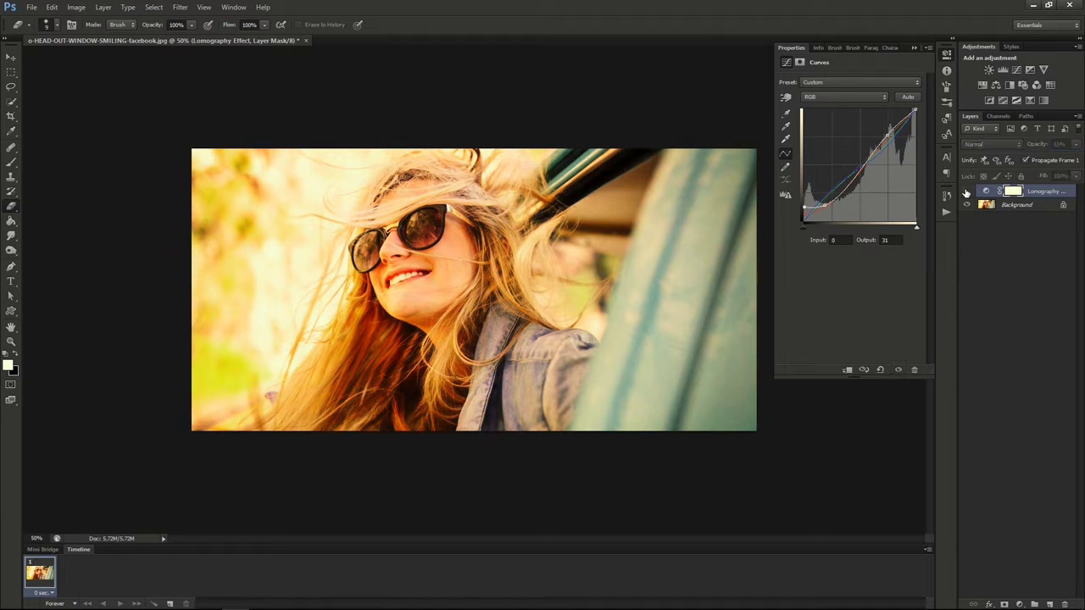
pyautogui.click(966, 193)
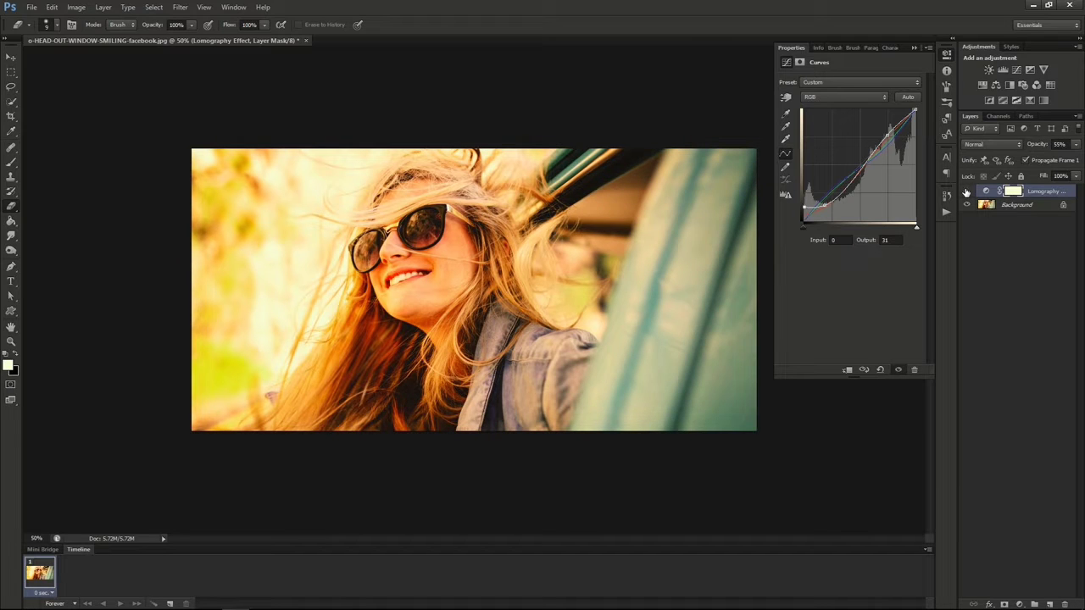
pyautogui.click(966, 193)
pyautogui.click(966, 193)
pyautogui.click(966, 194)
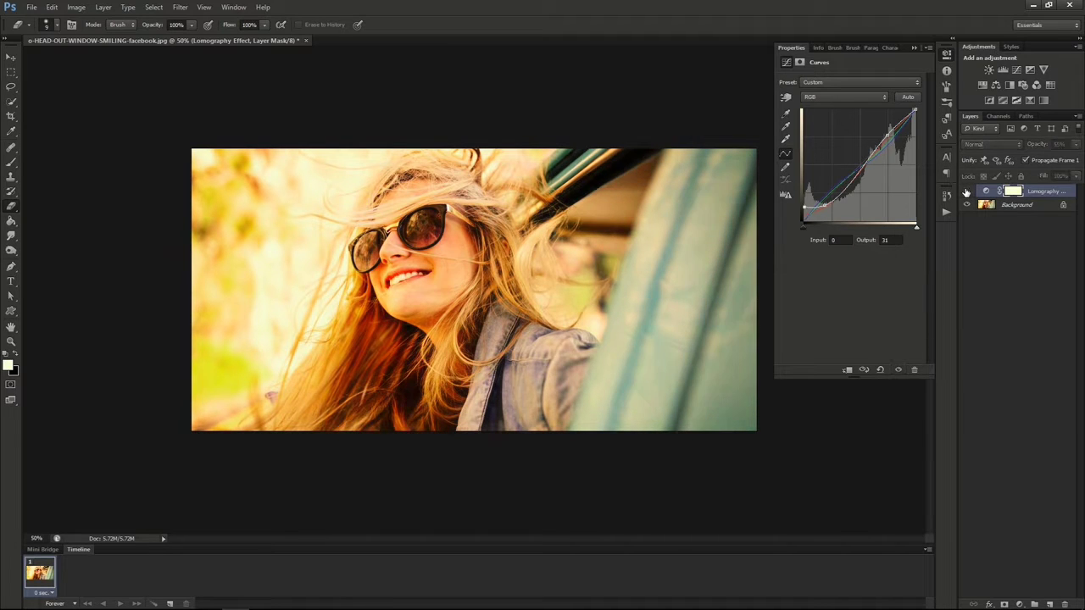
pyautogui.click(966, 193)
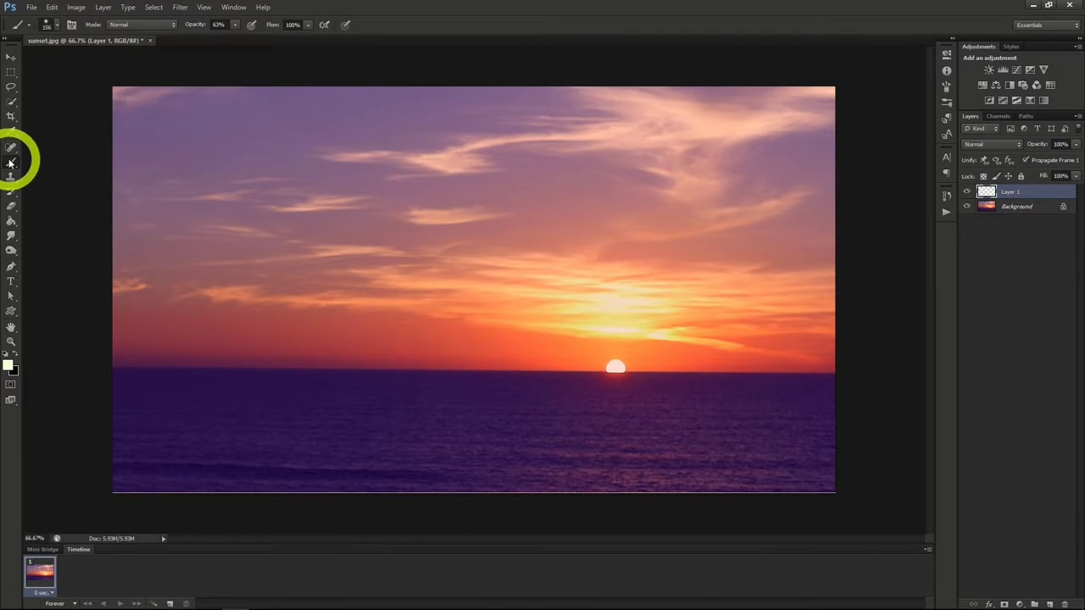
# Set the soft brush size to 300 px and paint one light spot on Layer 1 at the horizon left of the sun.
pyautogui.click(57, 26)
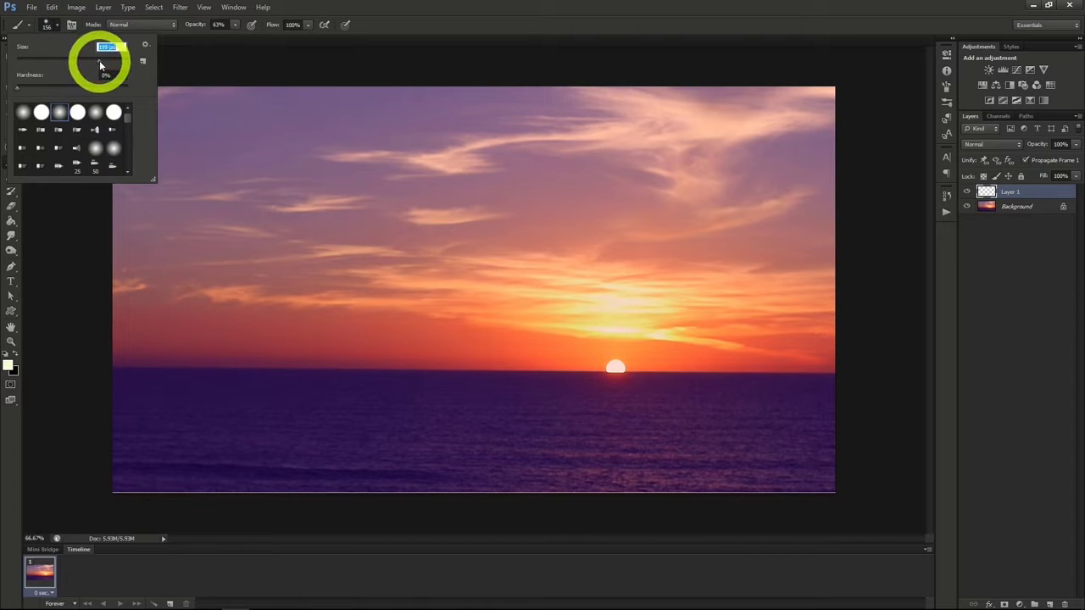
pyautogui.moveTo(100, 65); pyautogui.dragTo(107, 65)
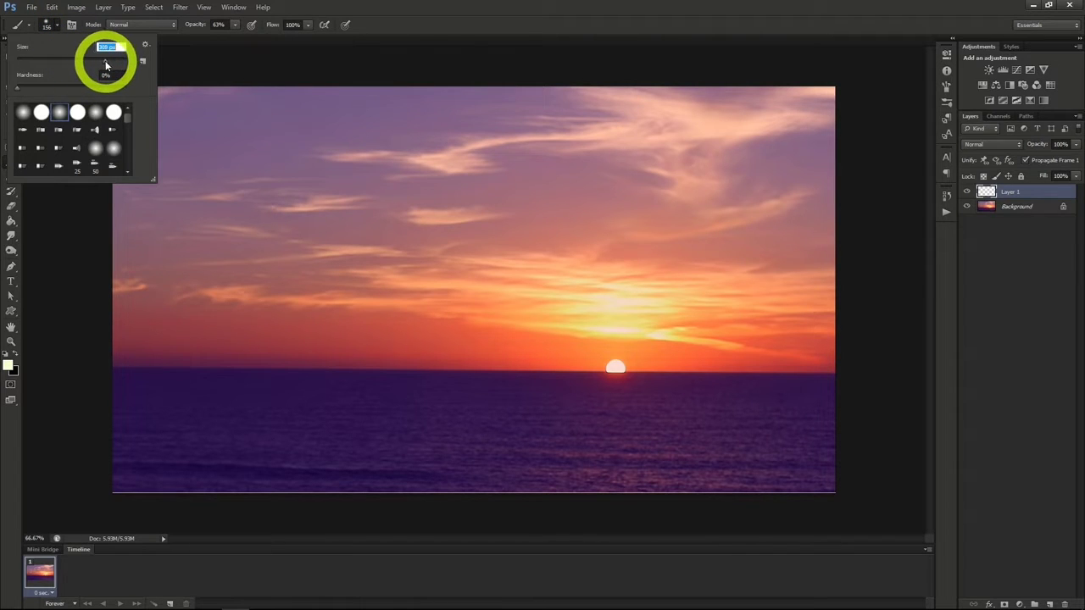
pyautogui.click(56, 26)
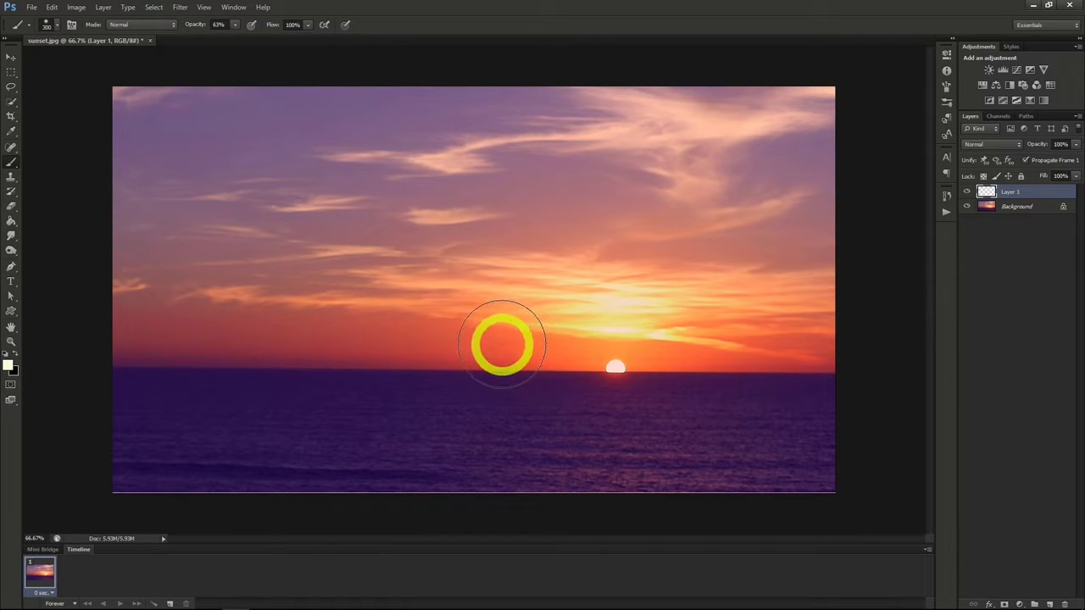
pyautogui.click(499, 344)
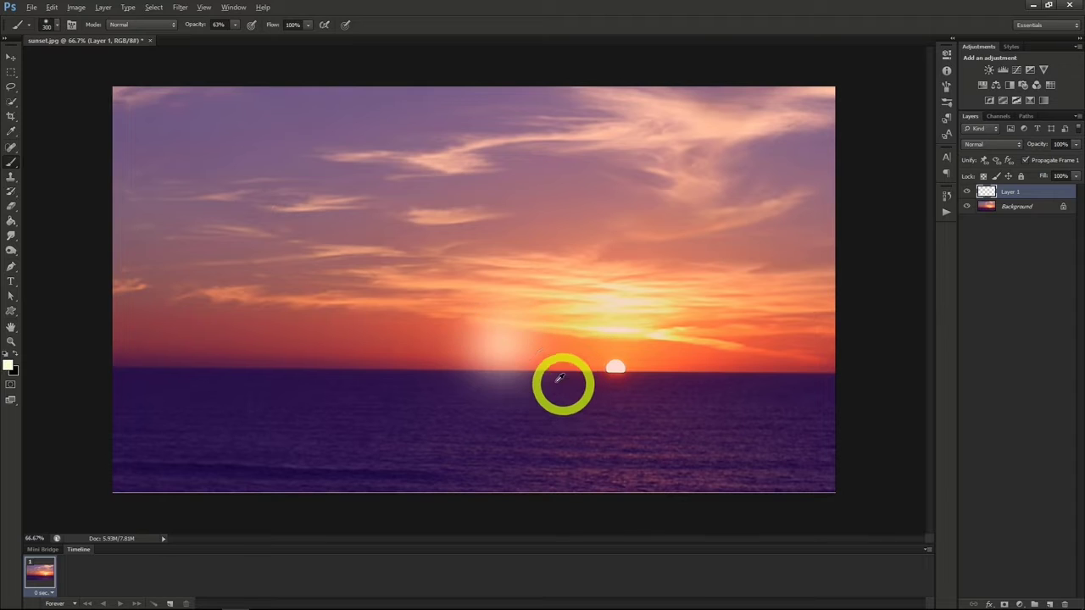
pyautogui.scroll(5, 547, 376)
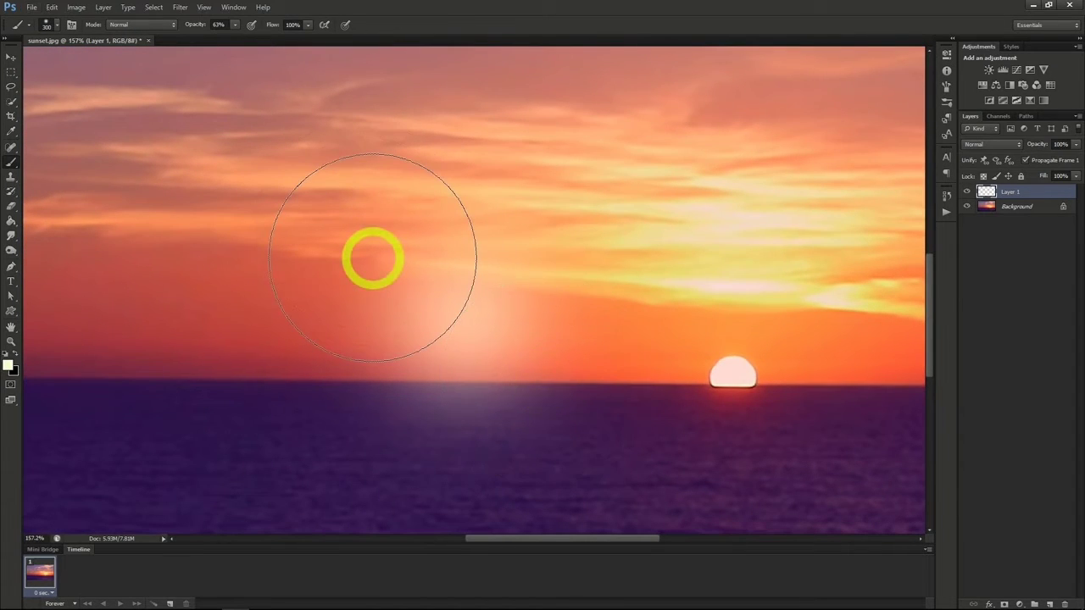
# Add 3.5% uniform, monochromatic noise to the light spot on Layer 1 and return to the Brush tool.
pyautogui.click(176, 7)
pyautogui.moveTo(290, 164)
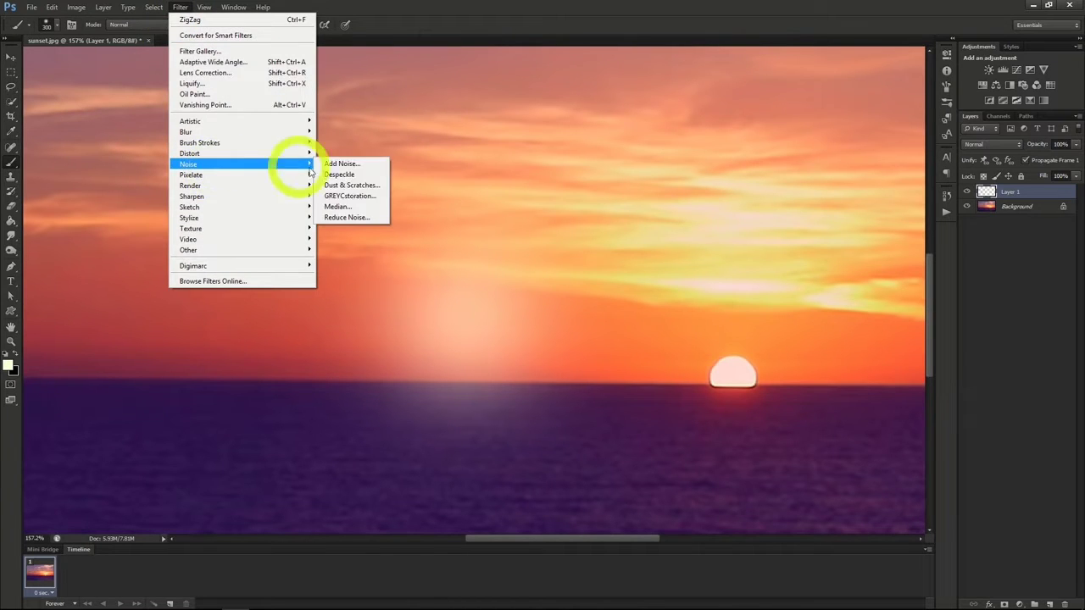
pyautogui.click(358, 169)
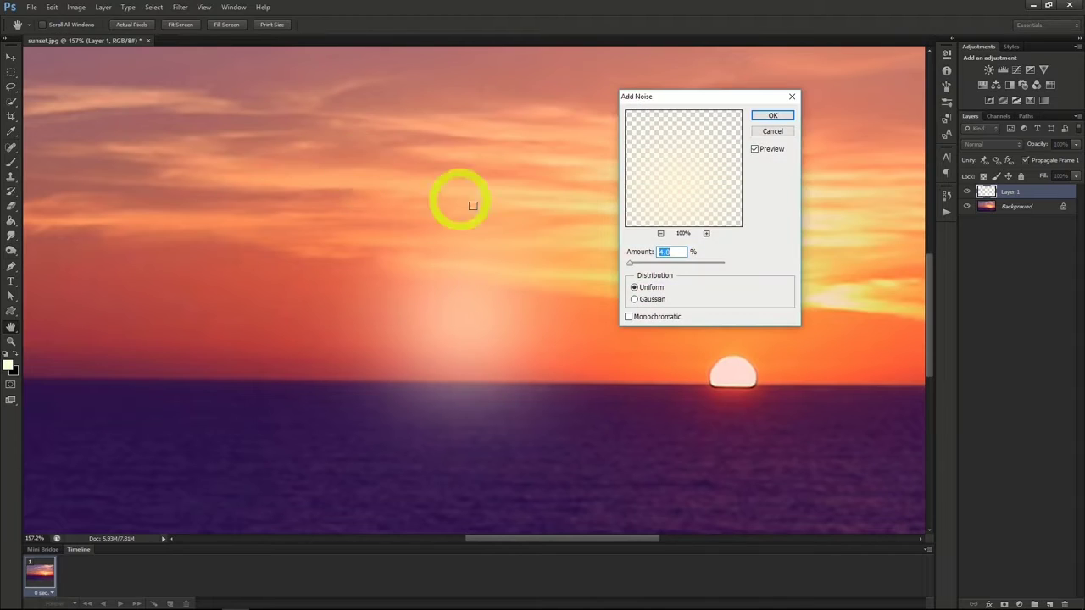
pyautogui.write('3.5')
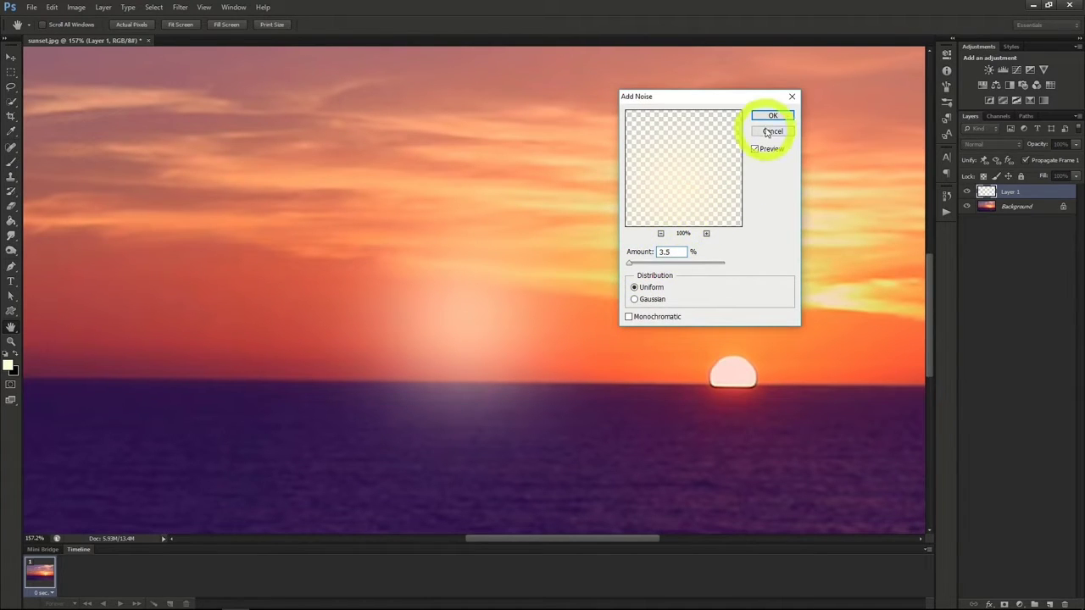
pyautogui.click(629, 317)
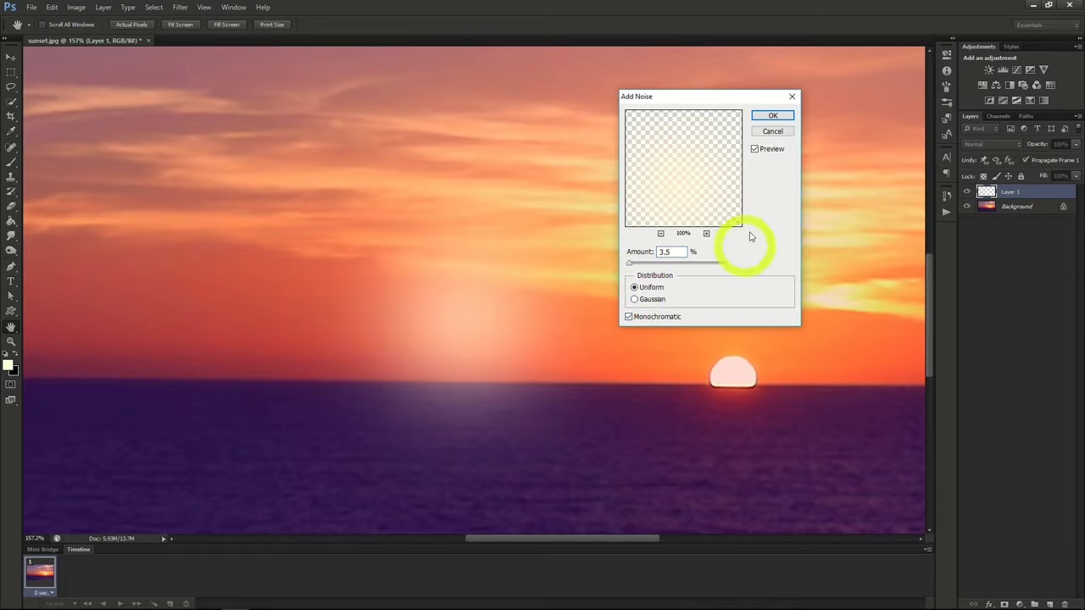
pyautogui.click(769, 115)
pyautogui.press('b')
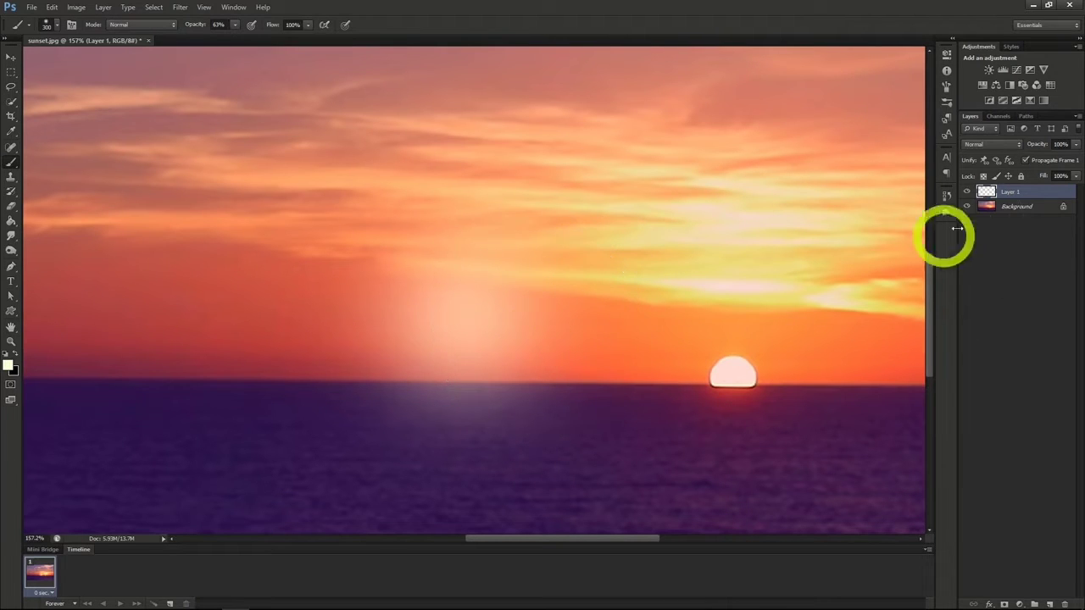
# Duplicate Layer 1 under the name White, and rename the original layer Orange.
pyautogui.rightClick(1014, 191)
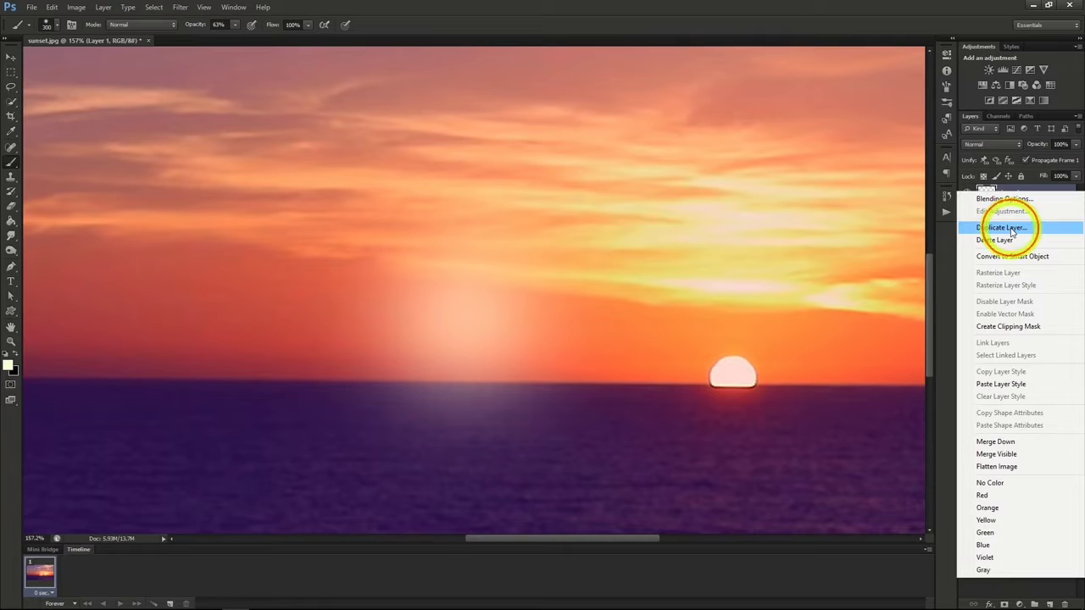
pyautogui.click(1001, 228)
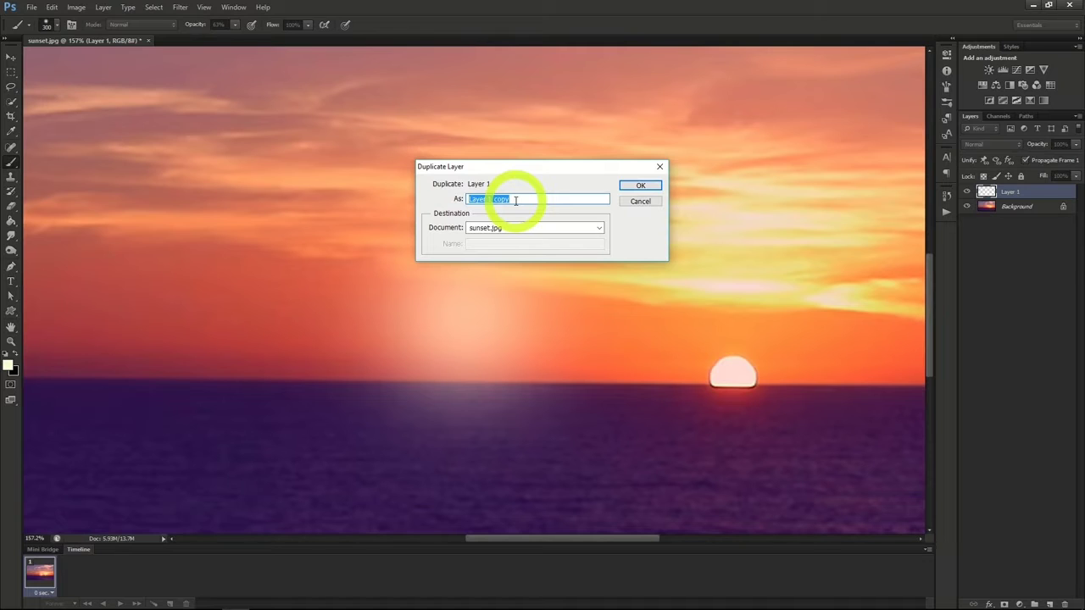
pyautogui.write('White')
pyautogui.press('Return')
pyautogui.click(1010, 208)
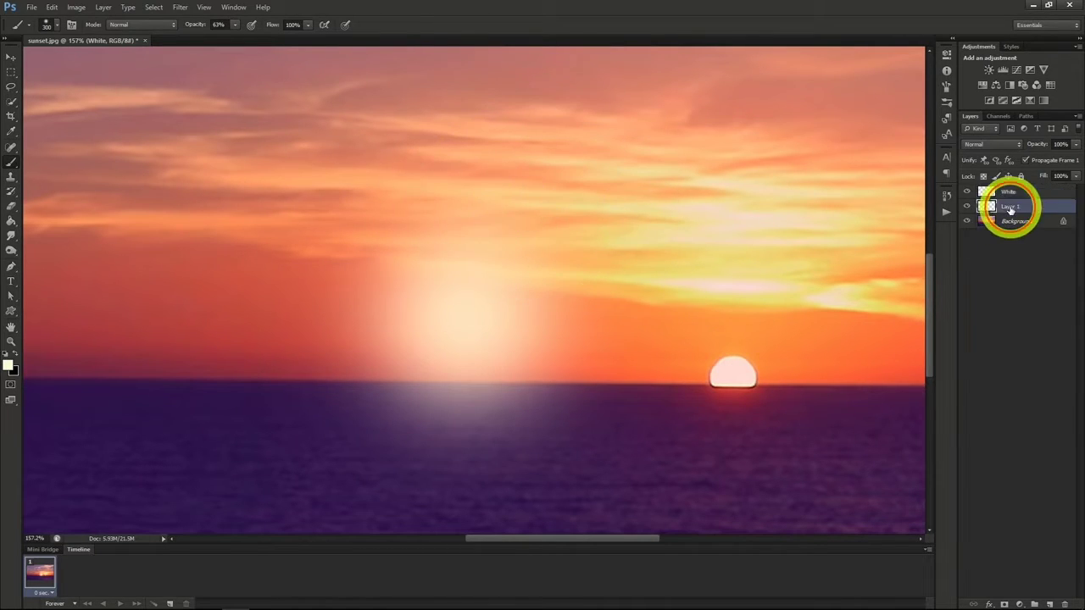
pyautogui.rightClick(1010, 209)
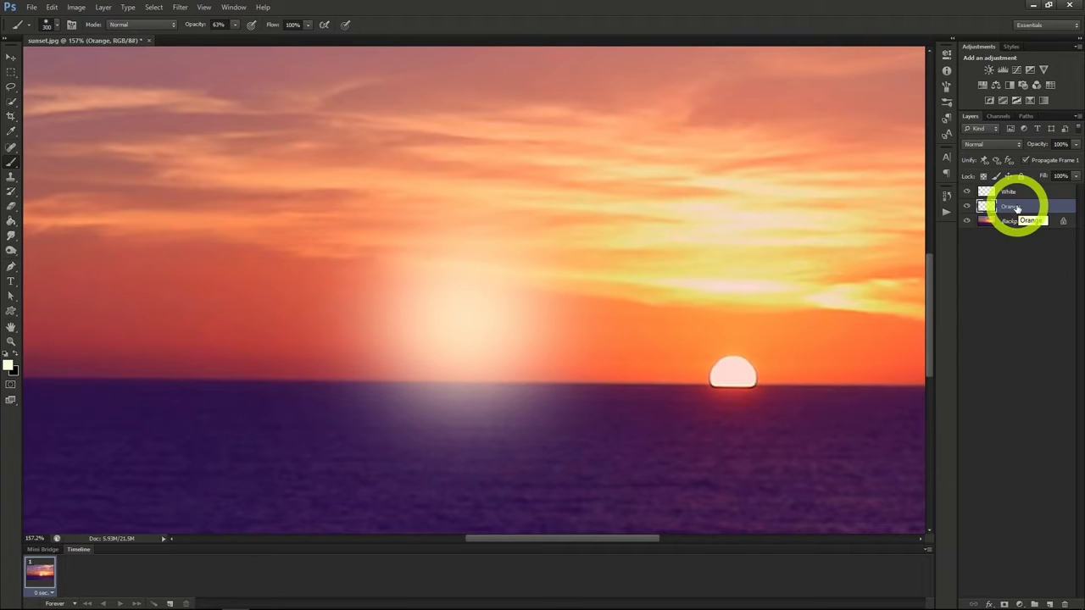
# Hide the White layer and colorize the Orange layer with Hue/Saturation at hue 45, saturation 97 and lightness -18.
pyautogui.click(966, 192)
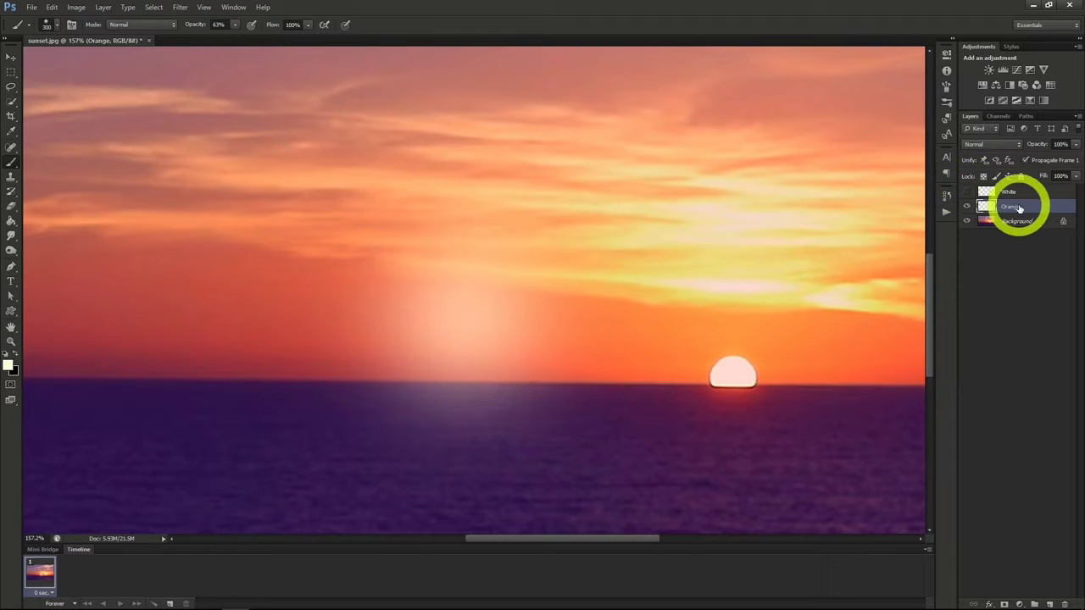
pyautogui.click(75, 6)
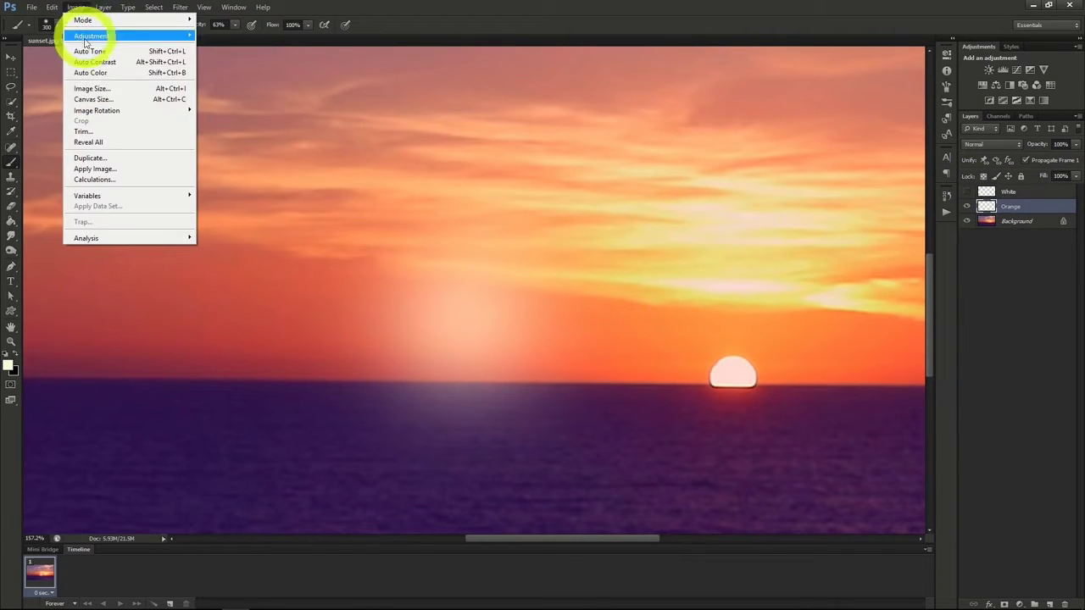
pyautogui.moveTo(101, 38)
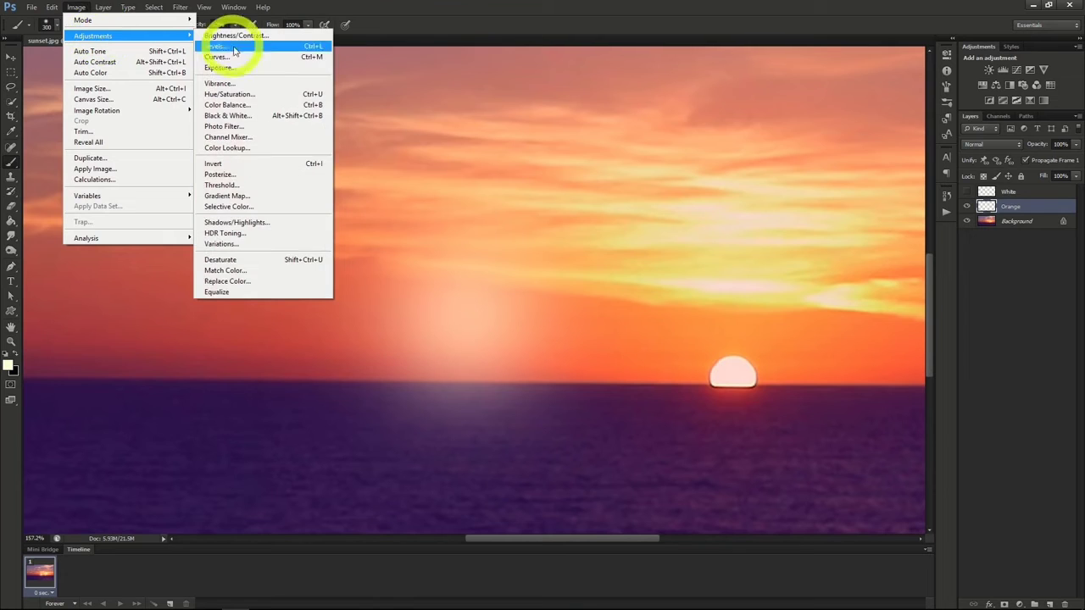
pyautogui.click(241, 94)
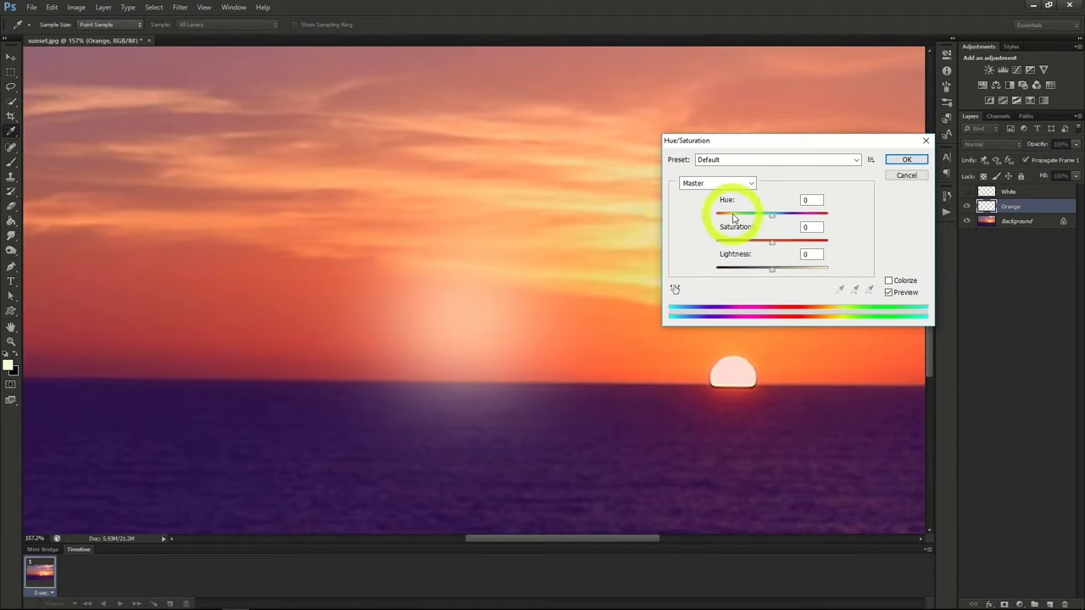
pyautogui.click(888, 280)
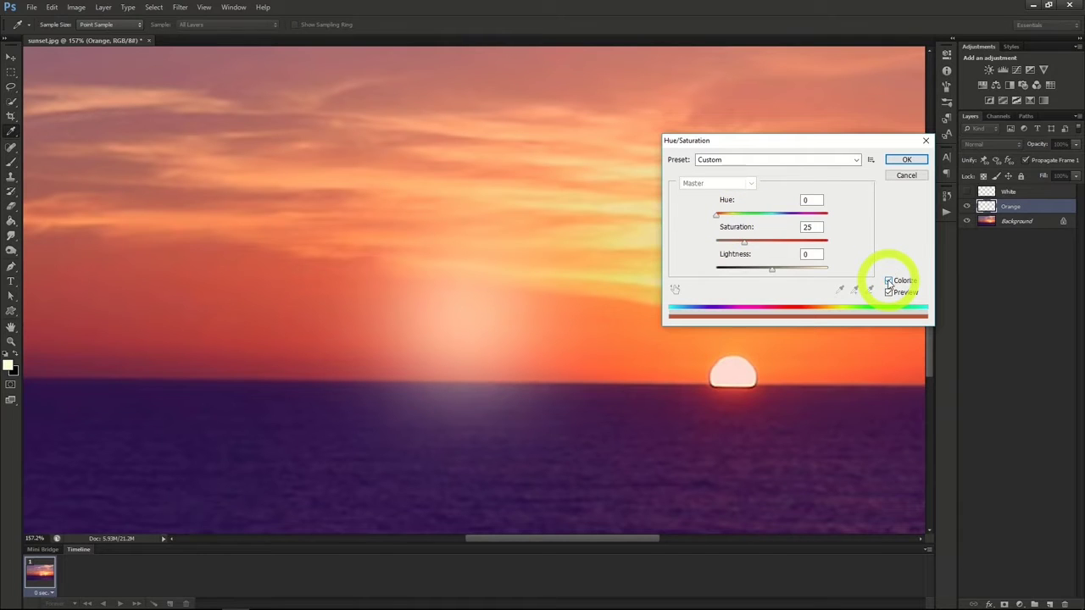
pyautogui.click(719, 217)
pyautogui.moveTo(719, 216); pyautogui.dragTo(825, 242)
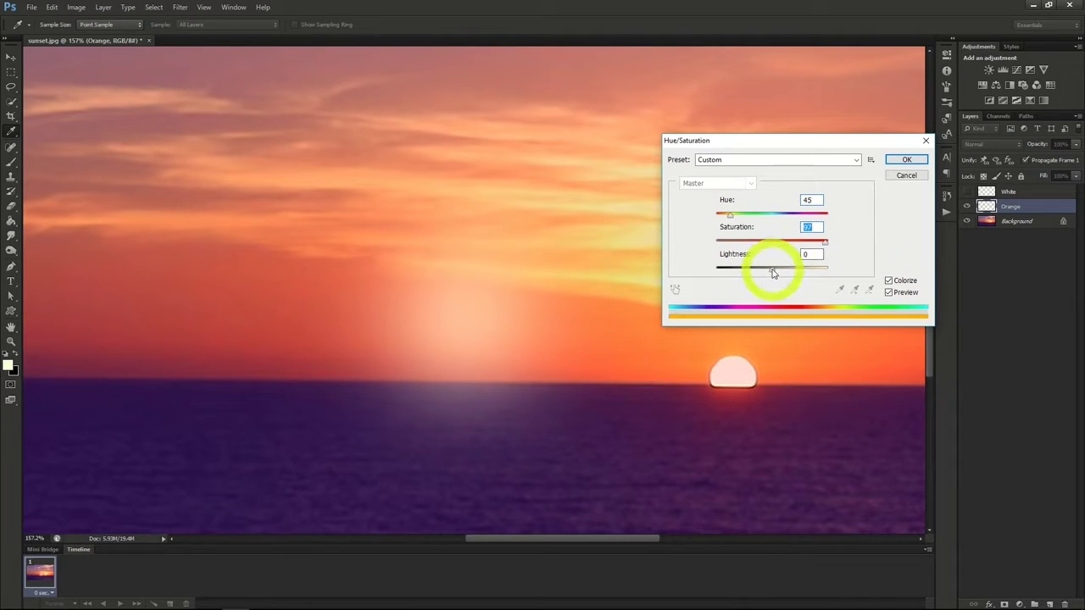
pyautogui.moveTo(772, 272); pyautogui.dragTo(760, 272)
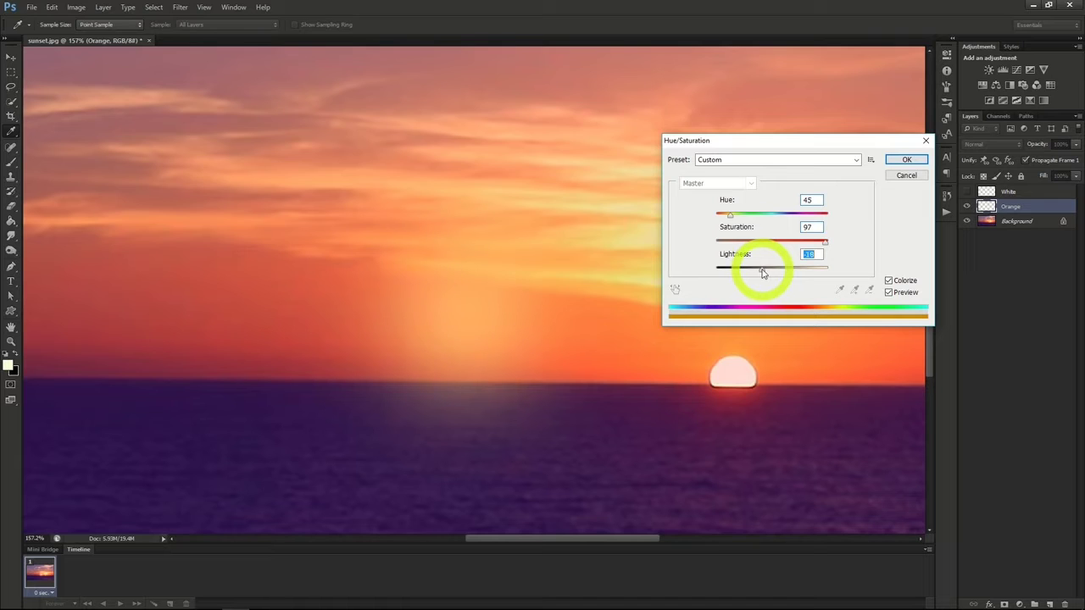
pyautogui.click(906, 160)
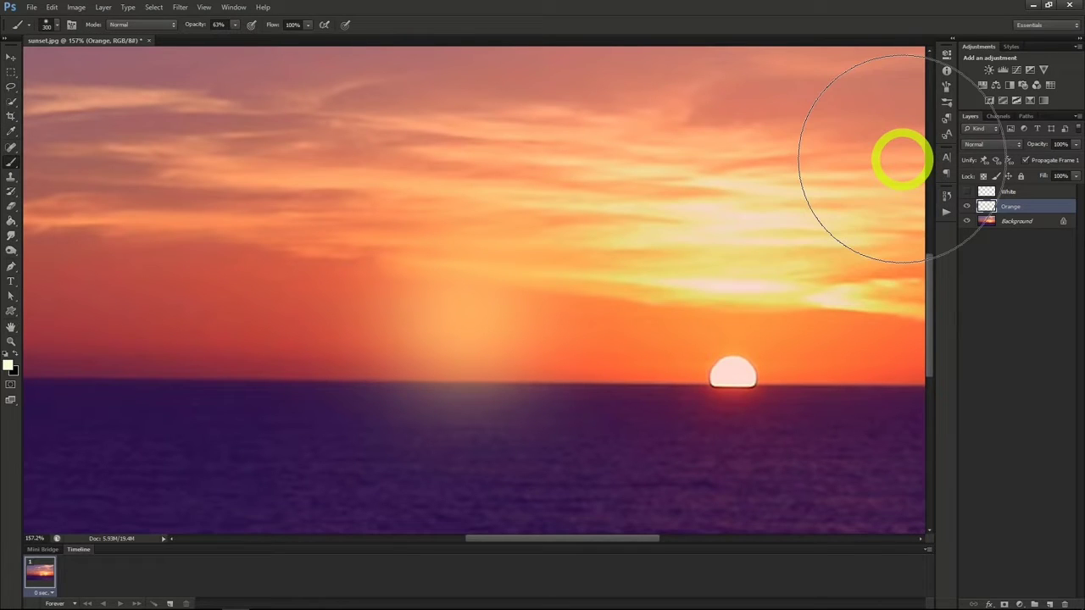
# Show the White layer, set its blend mode to Linear Dodge (Add), and set the Orange layer's blend mode to Screen.
pyautogui.click(987, 144)
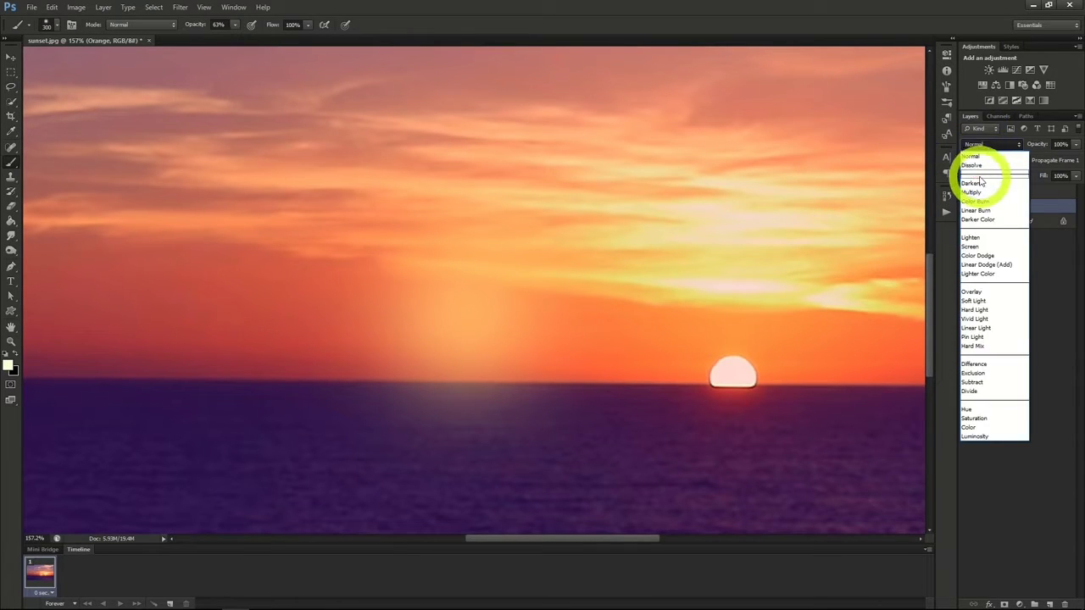
pyautogui.click(976, 264)
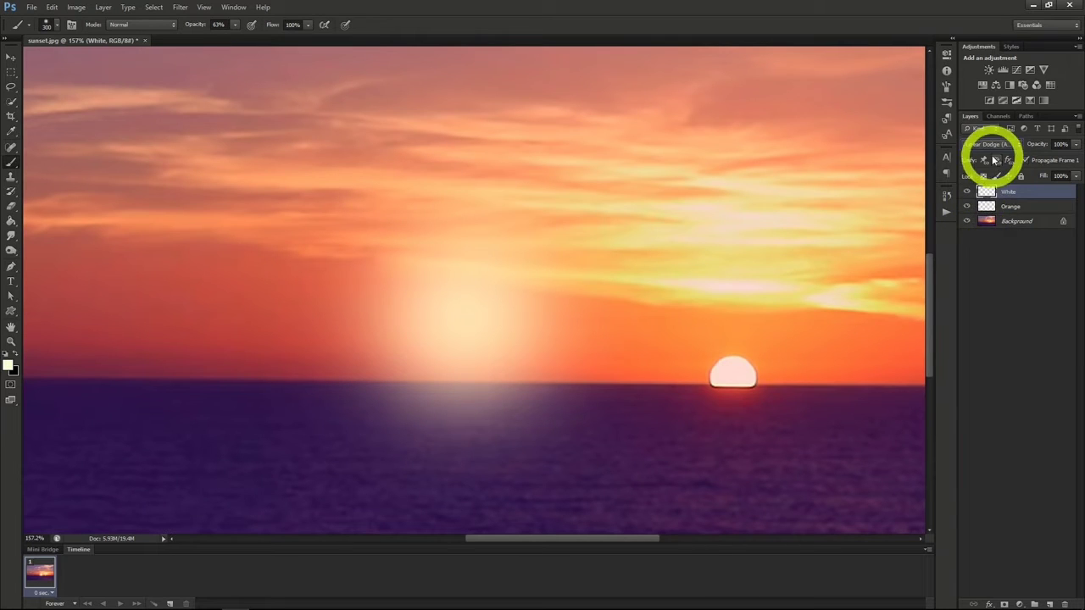
pyautogui.click(988, 144)
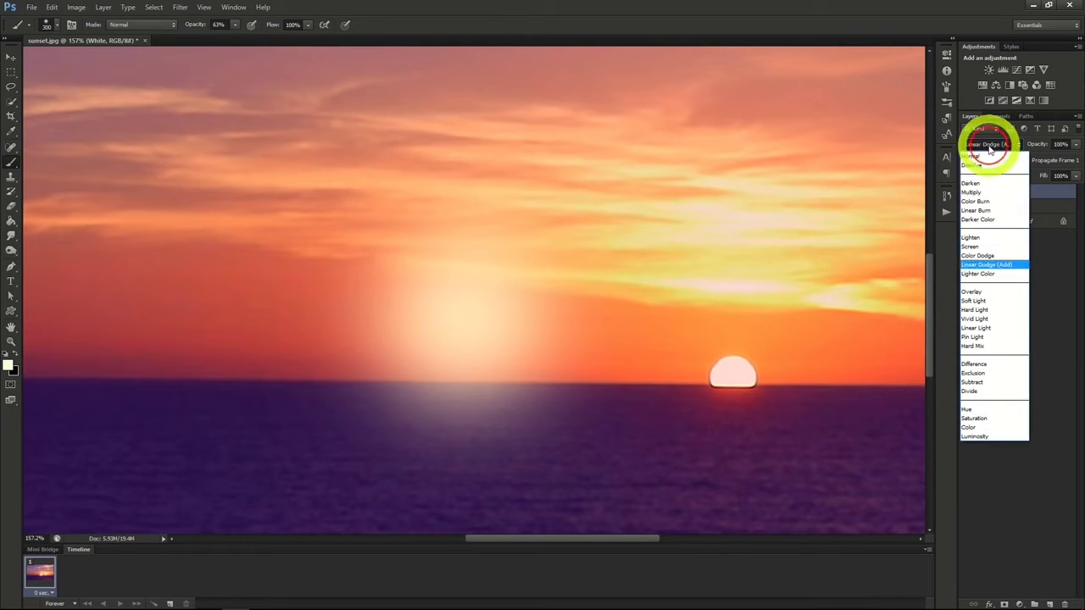
pyautogui.click(985, 265)
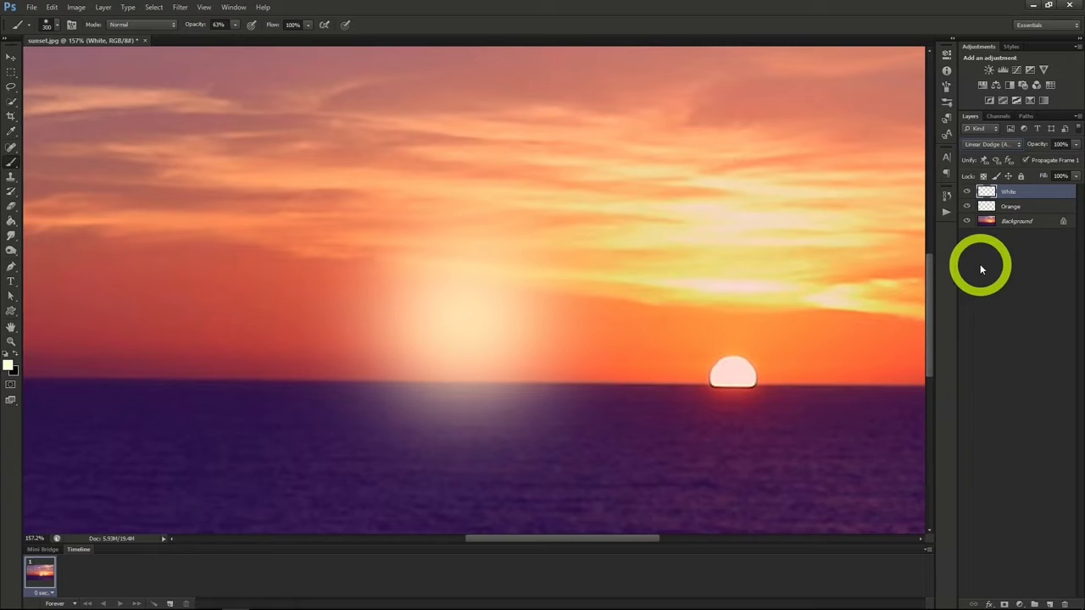
pyautogui.click(1012, 206)
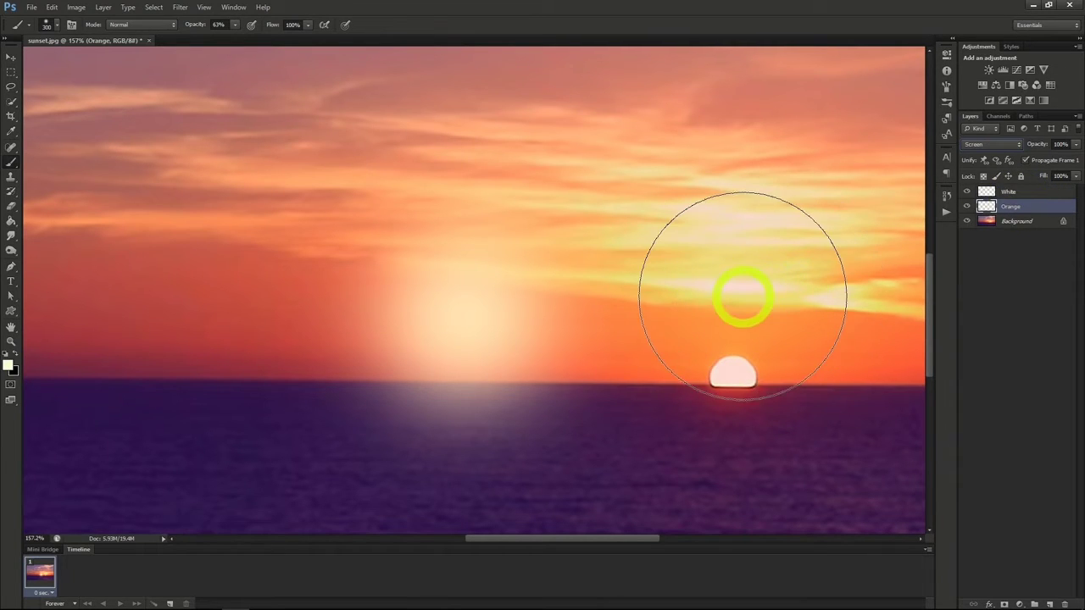
# Scale the Orange layer's glow up proportionally to 113.72% and re-centre it behind the white glow.
pyautogui.hotkey('ctrl', 't')
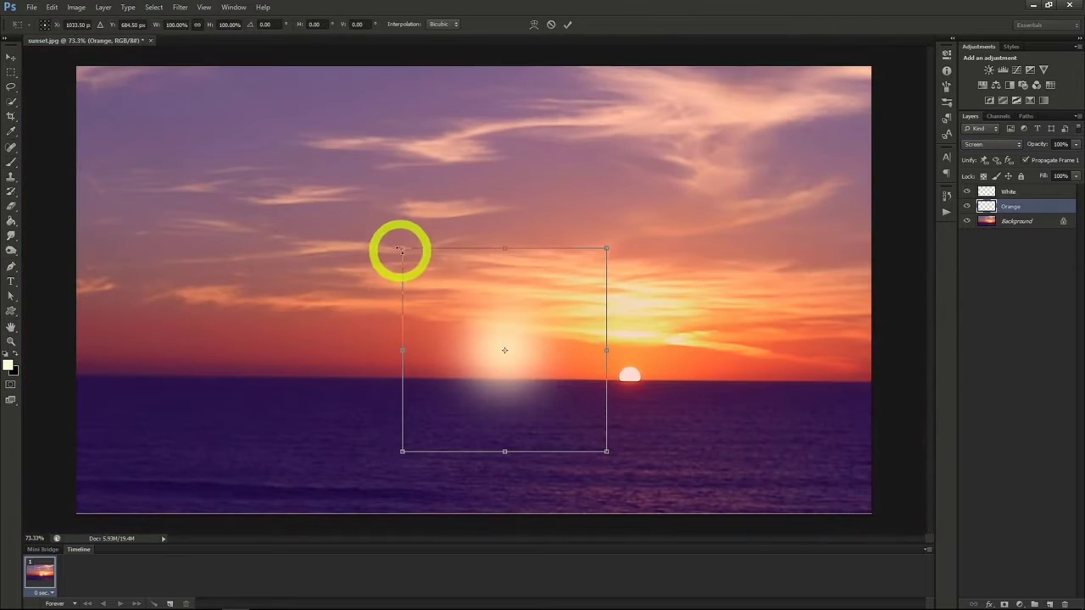
pyautogui.moveTo(402, 249); pyautogui.dragTo(390, 241)
pyautogui.moveTo(374, 228); pyautogui.dragTo(365, 225)
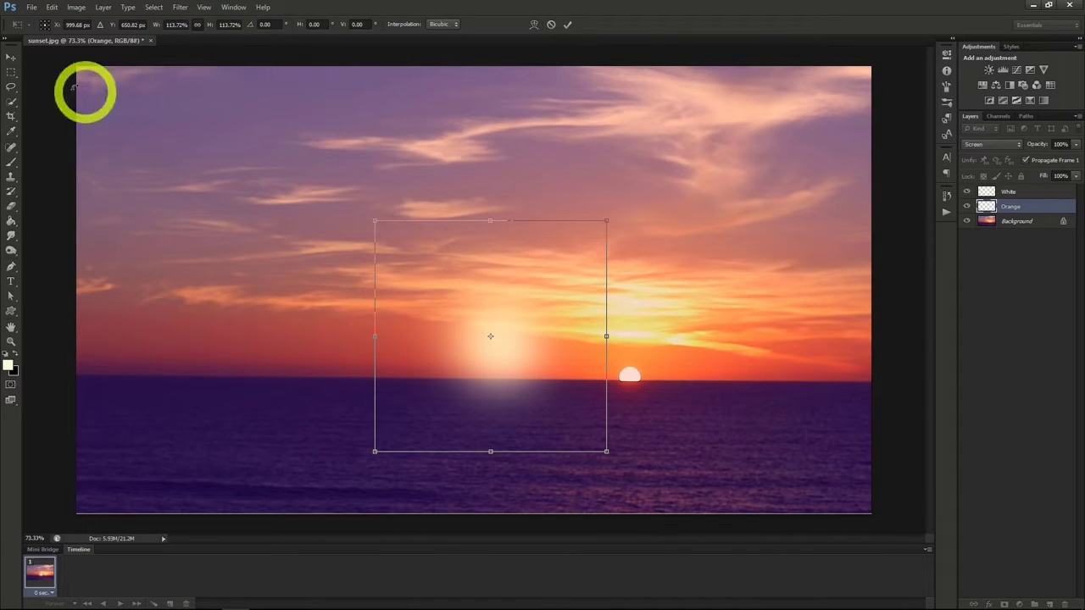
pyautogui.click(6, 59)
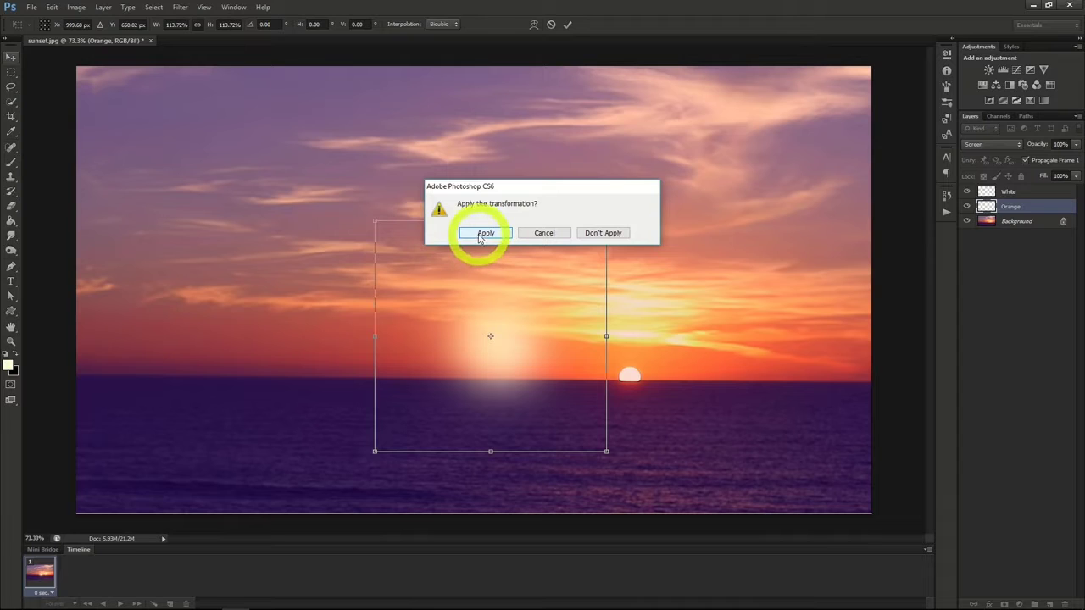
pyautogui.click(478, 239)
pyautogui.moveTo(481, 241); pyautogui.dragTo(497, 256)
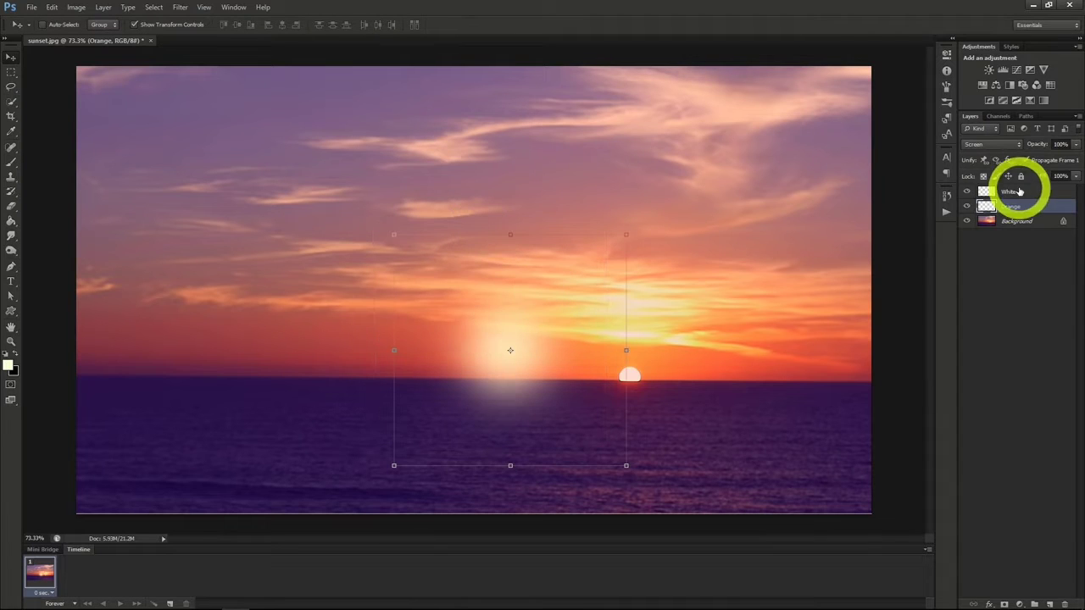
# Select the White and Orange layers and move them together so the glow is centred over the sun.
pyautogui.click(1020, 193)
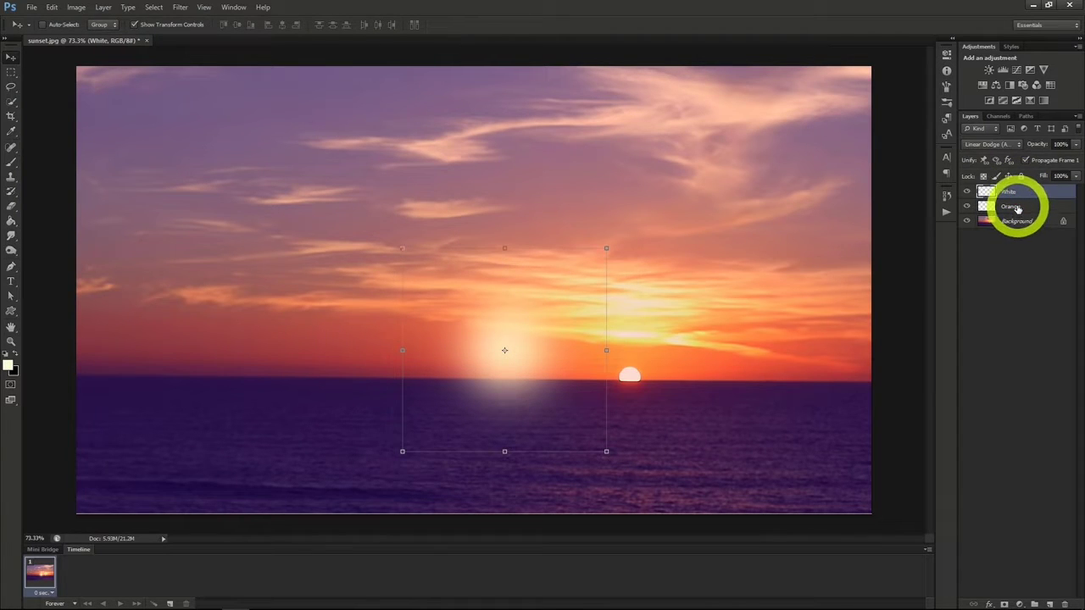
pyautogui.keyDown('shift'); pyautogui.click(1017, 209); pyautogui.keyUp('shift')
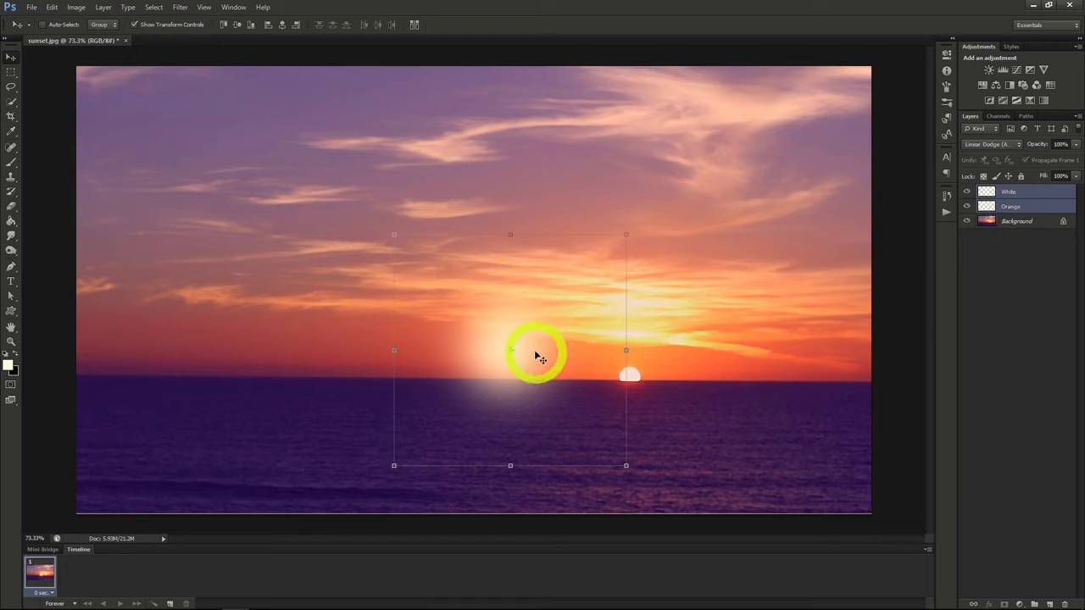
pyautogui.moveTo(527, 348); pyautogui.dragTo(655, 368)
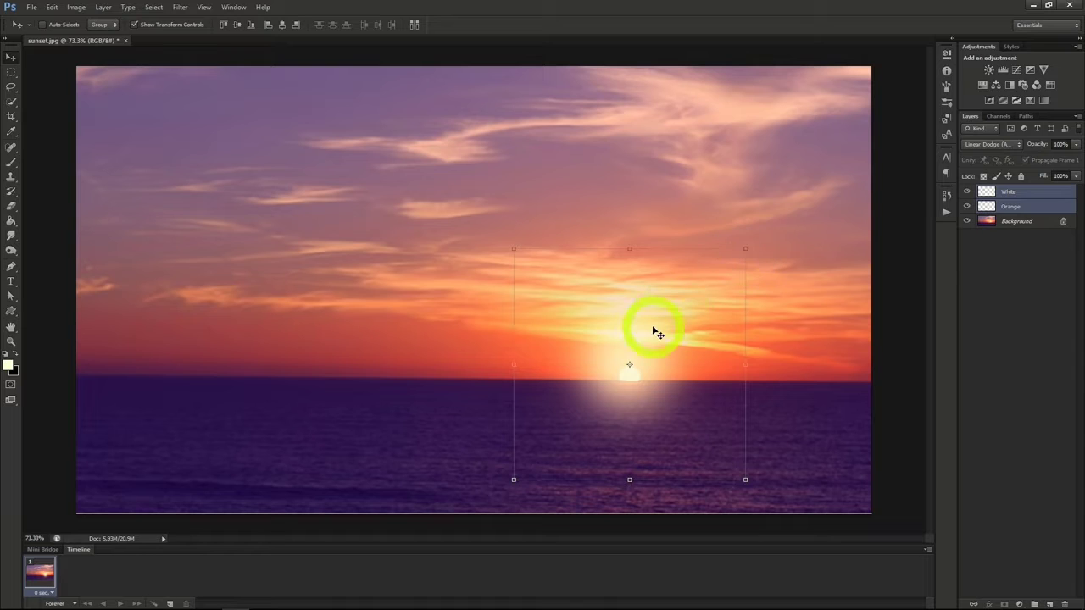
pyautogui.moveTo(656, 329); pyautogui.dragTo(657, 330)
# Enlarge the White and Orange glows together proportionally, keeping them centred on the sun.
pyautogui.click(988, 205)
pyautogui.click(1006, 192)
pyautogui.click(1005, 206)
pyautogui.click(1006, 193)
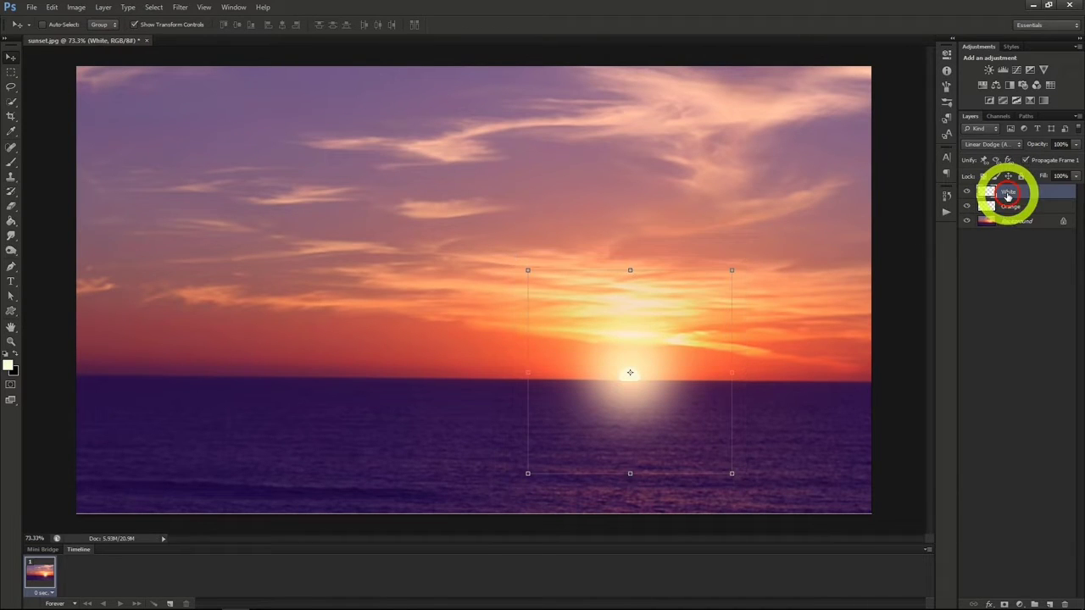
pyautogui.keyDown('ctrl'); pyautogui.keyDown('shift'); pyautogui.click(493, 227); pyautogui.keyUp('shift'); pyautogui.keyUp('ctrl')
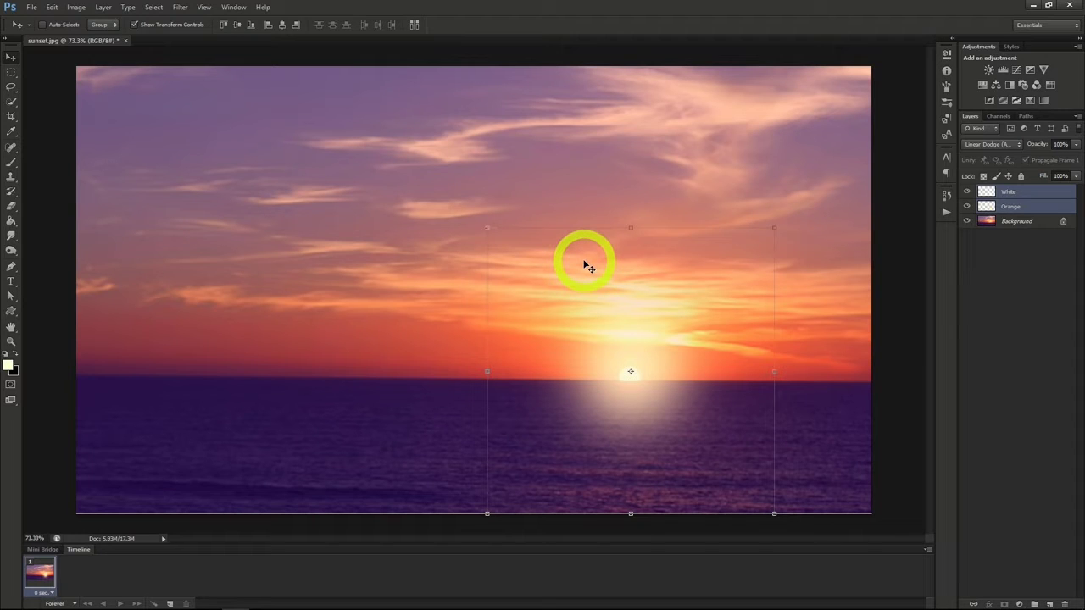
# Reduce the Orange layer's opacity to 50%.
pyautogui.click(1010, 206)
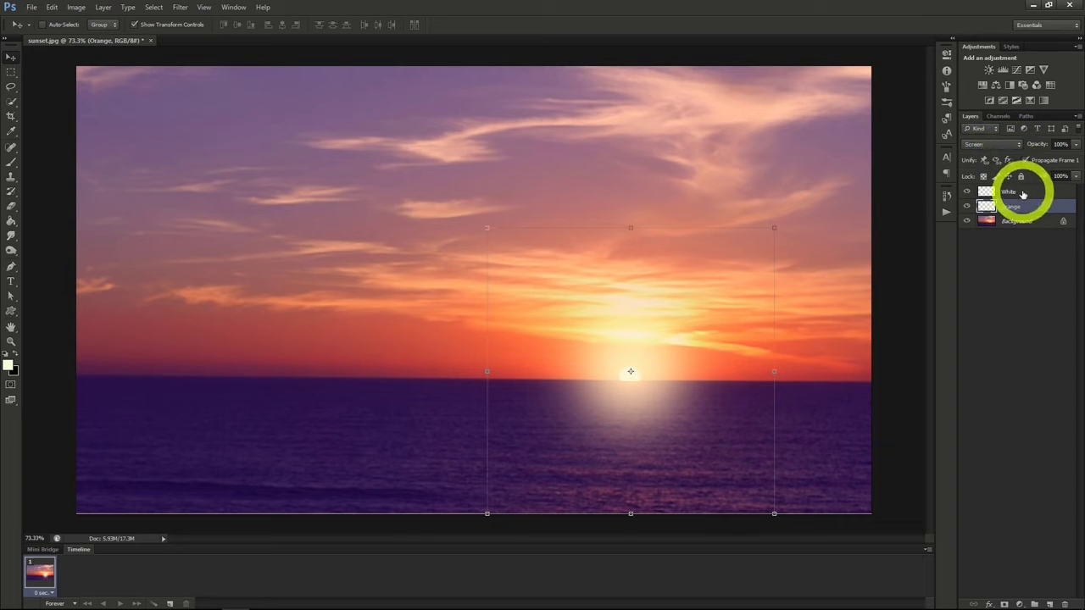
pyautogui.click(1022, 194)
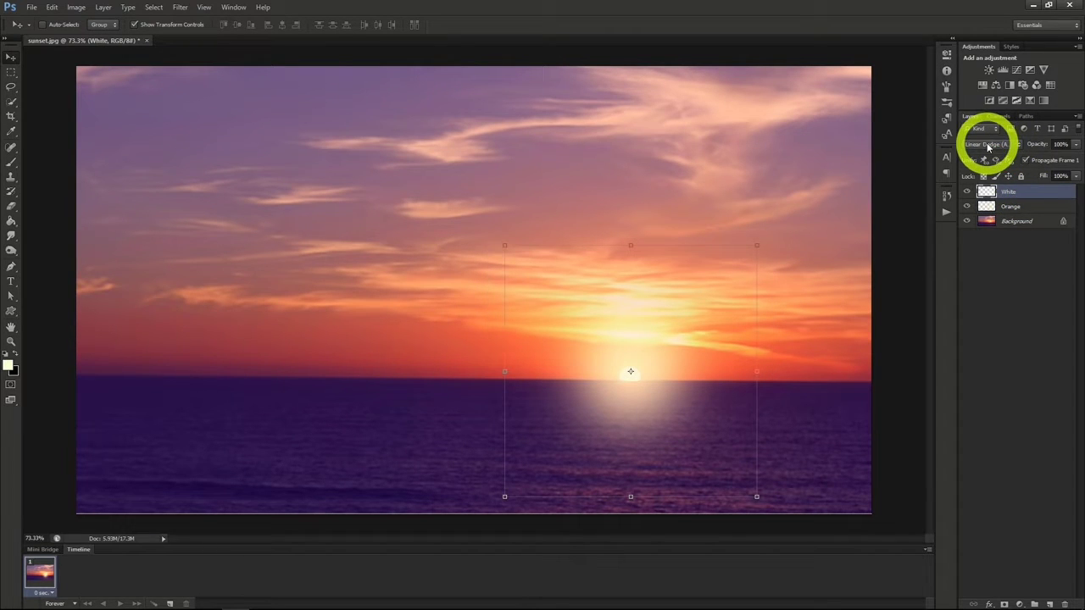
pyautogui.click(1026, 208)
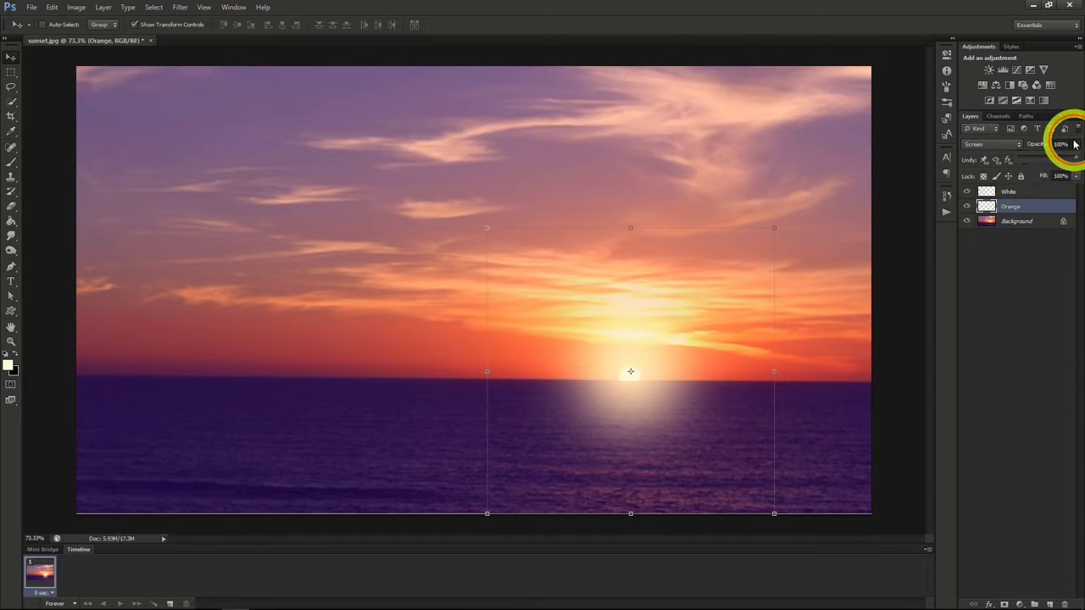
pyautogui.click(1047, 159)
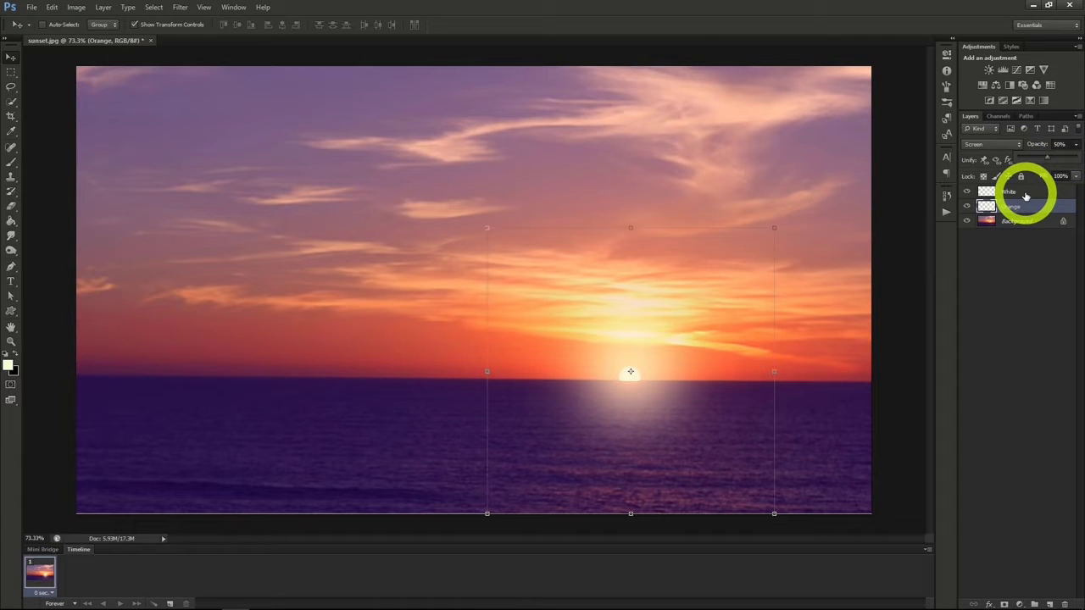
# Select the White glow layer and lower its fill opacity.
pyautogui.click(1026, 193)
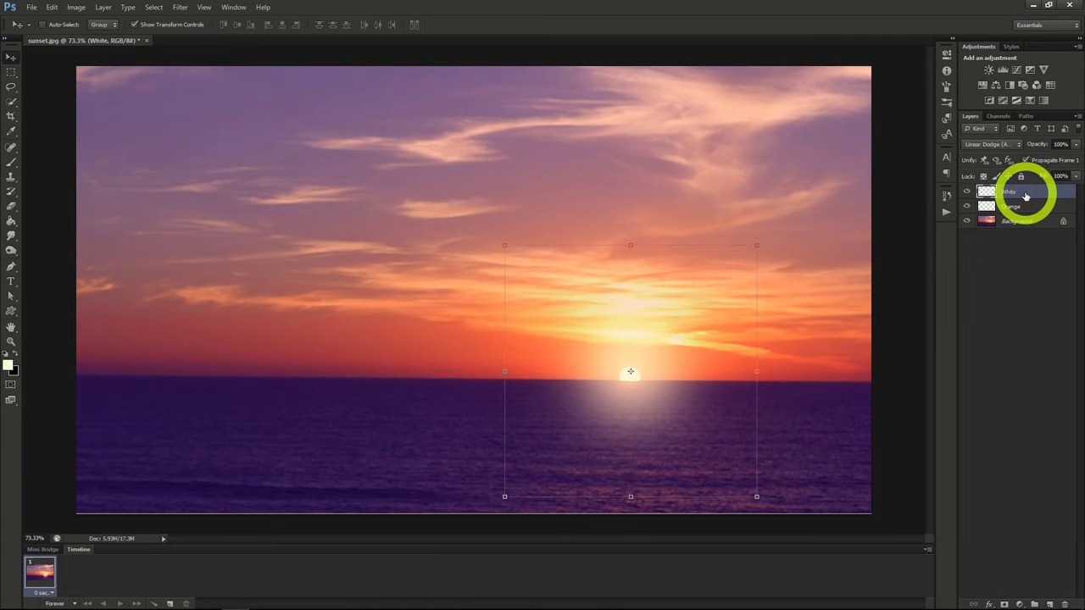
pyautogui.click(1074, 177)
pyautogui.moveTo(1076, 194); pyautogui.dragTo(1032, 194)
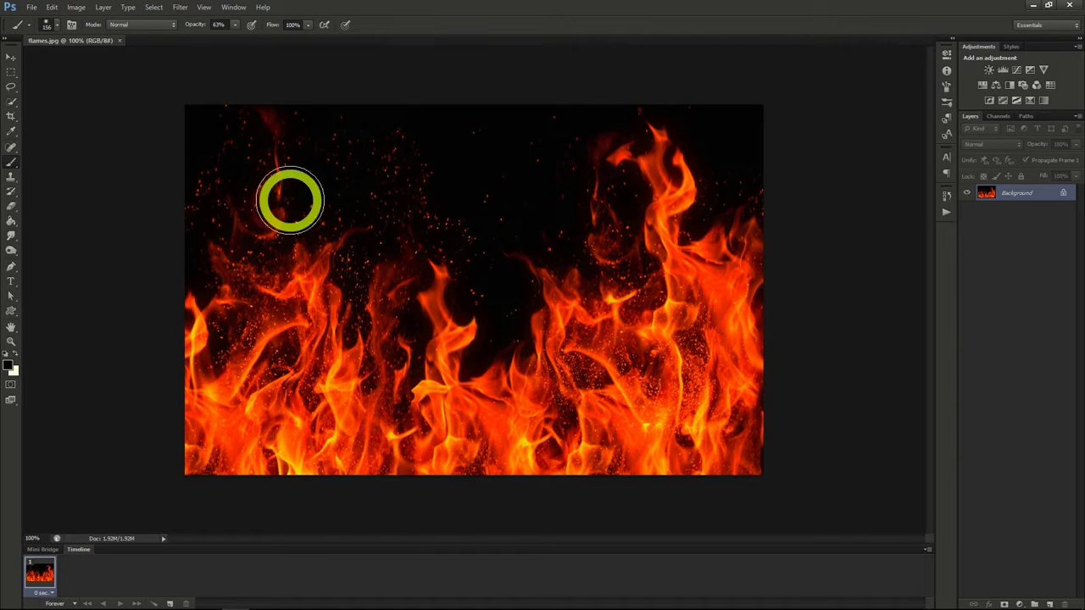
# Create a 1280 × 720 pixel RGB document with transparent background contents and fill its layer with black.
pyautogui.click(31, 6)
pyautogui.click(40, 19)
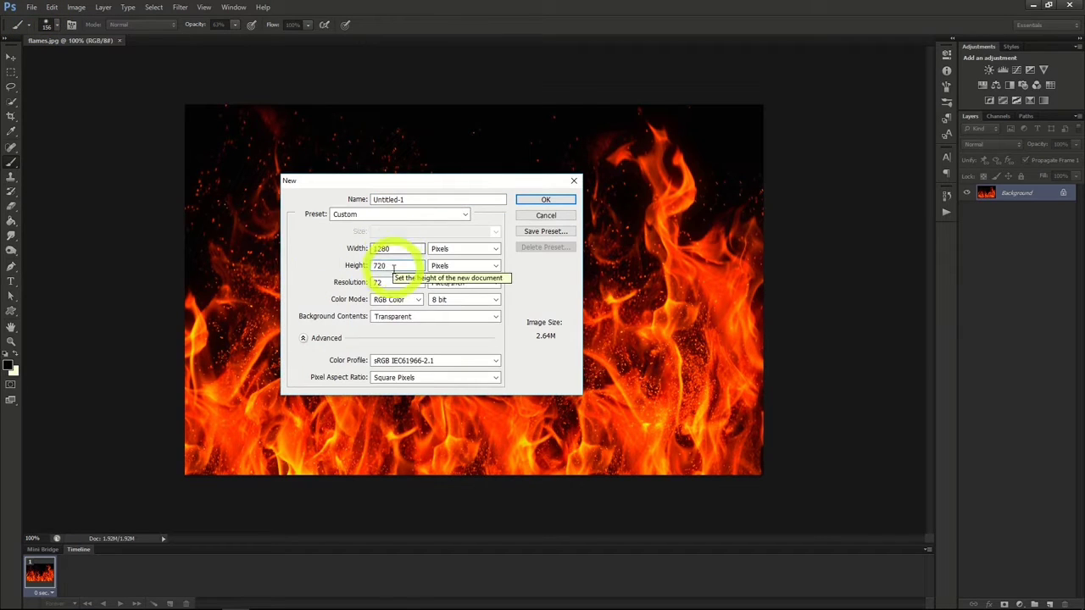
pyautogui.click(539, 198)
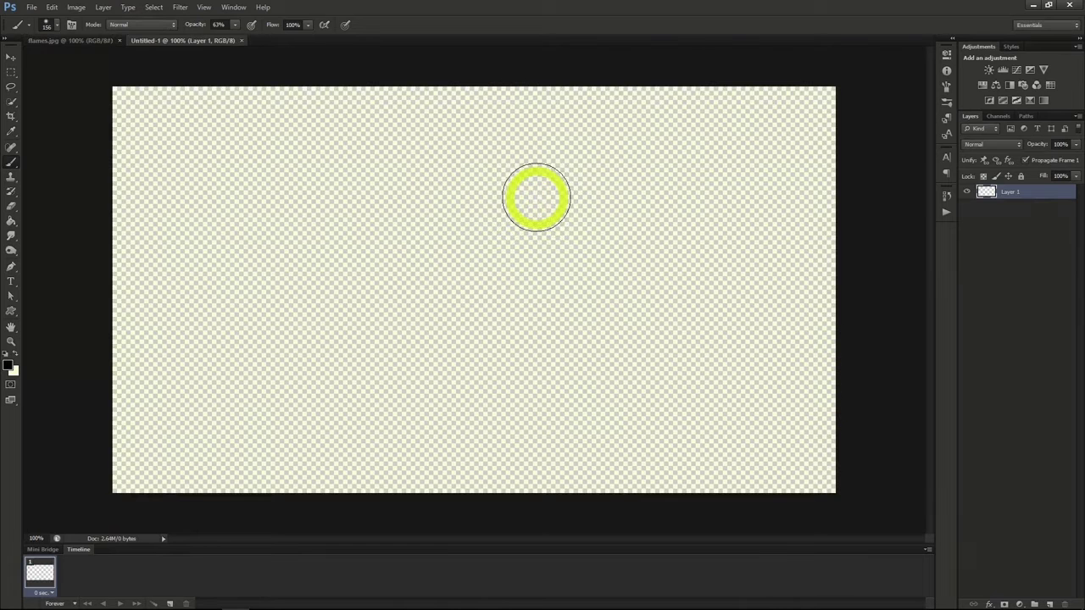
pyautogui.click(11, 224)
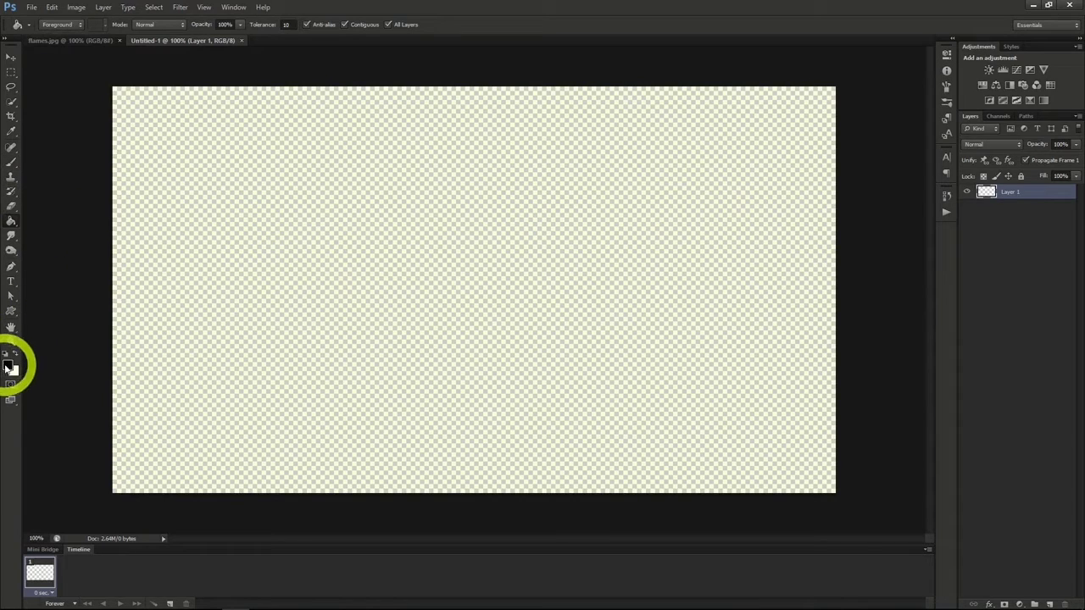
pyautogui.click(369, 274)
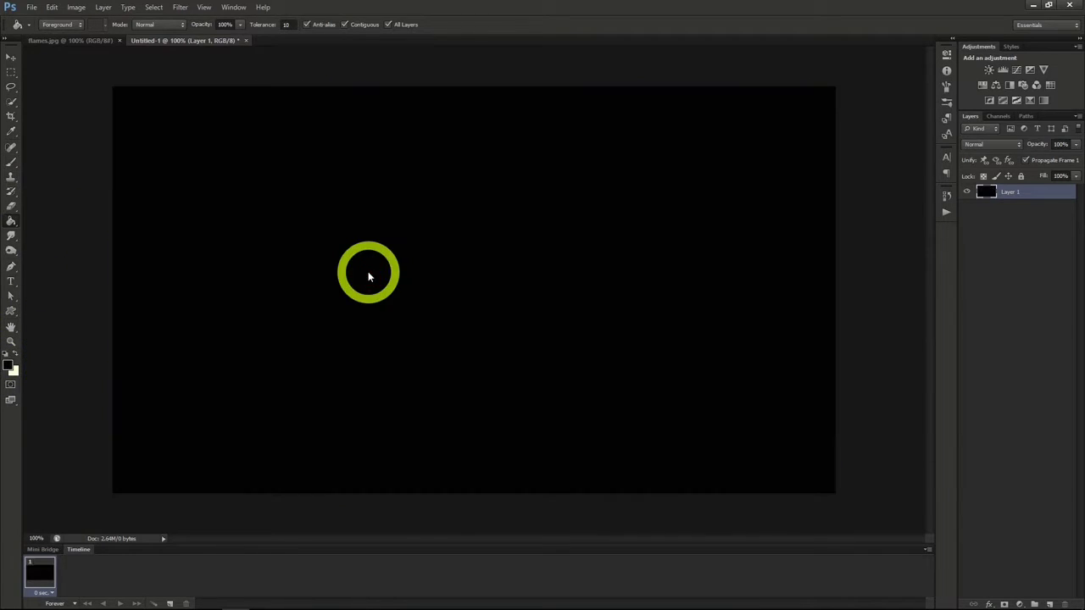
# Add the text FIRE in the Steelfish Regular font on the black canvas.
pyautogui.click(11, 280)
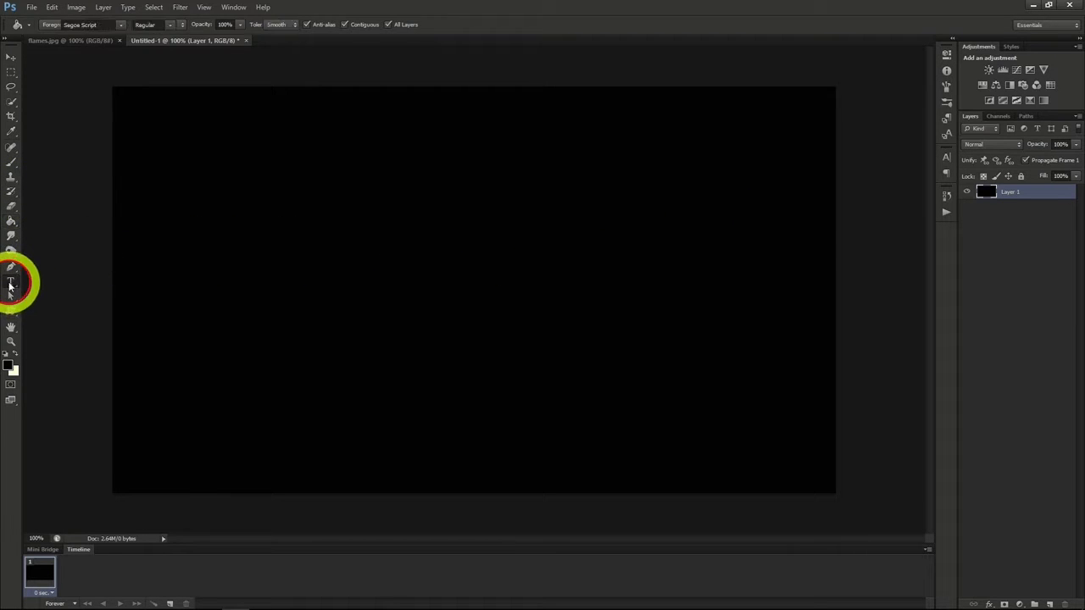
pyautogui.click(946, 157)
pyautogui.click(875, 163)
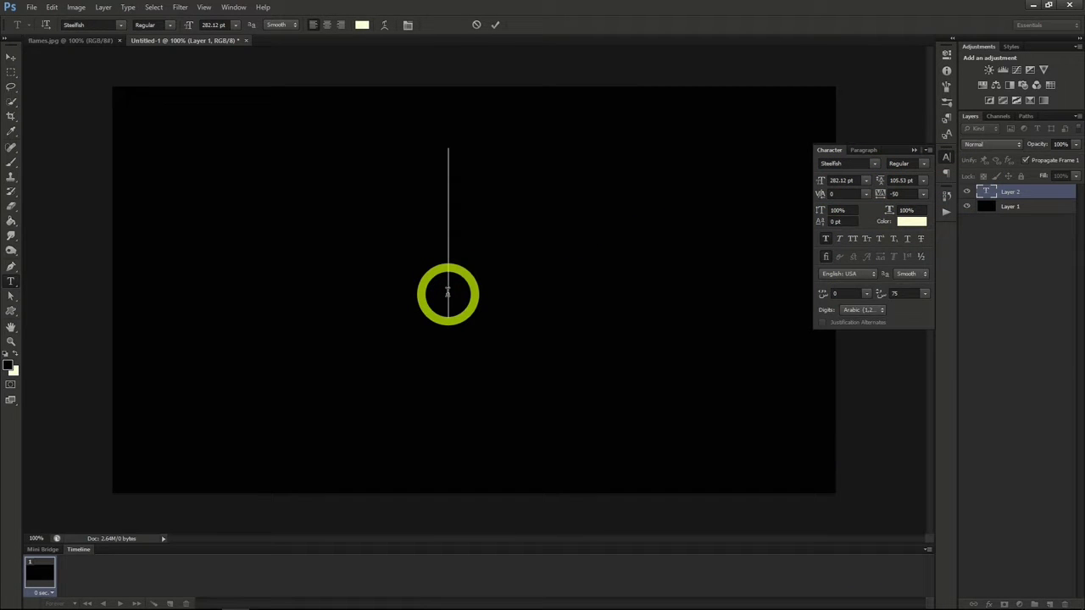
pyautogui.write('FIRE')
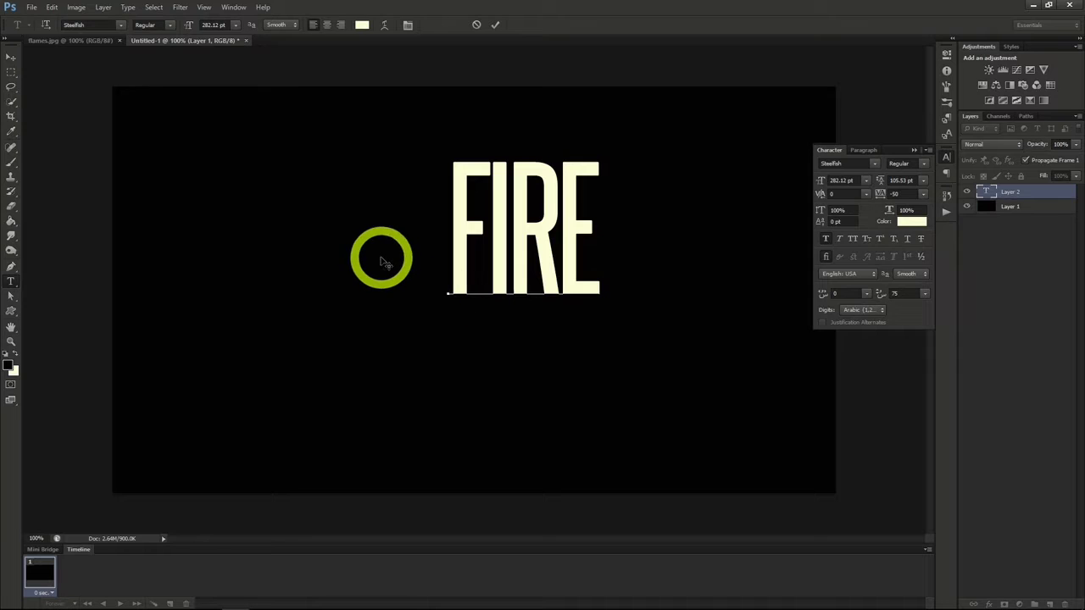
pyautogui.click(12, 58)
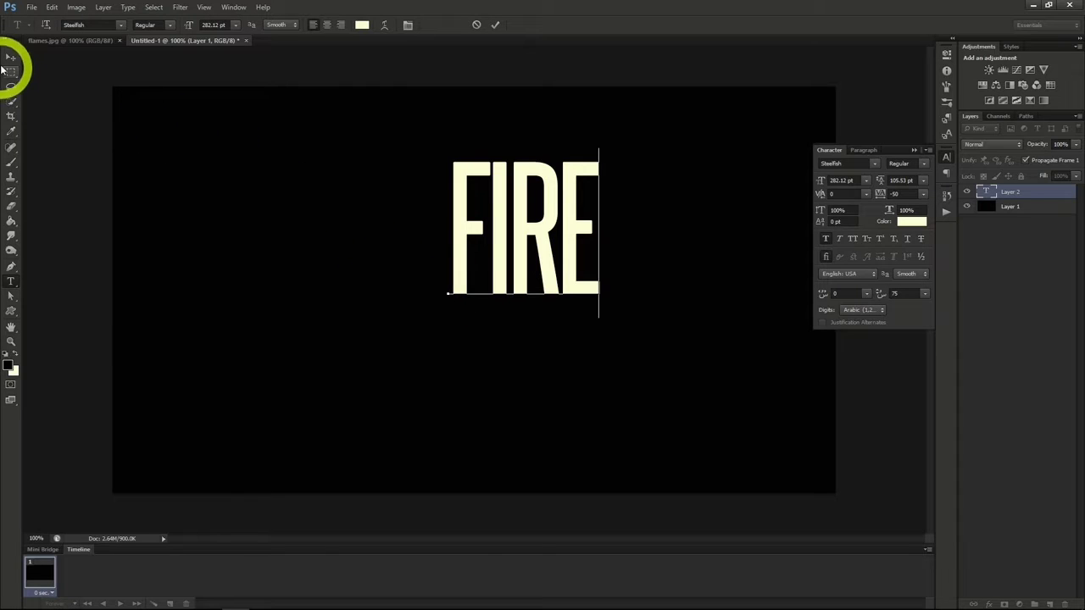
# Add an Outer Glow to the FIRE text layer with the glow colour F70300.
pyautogui.rightClick(1025, 195)
pyautogui.click(1022, 198)
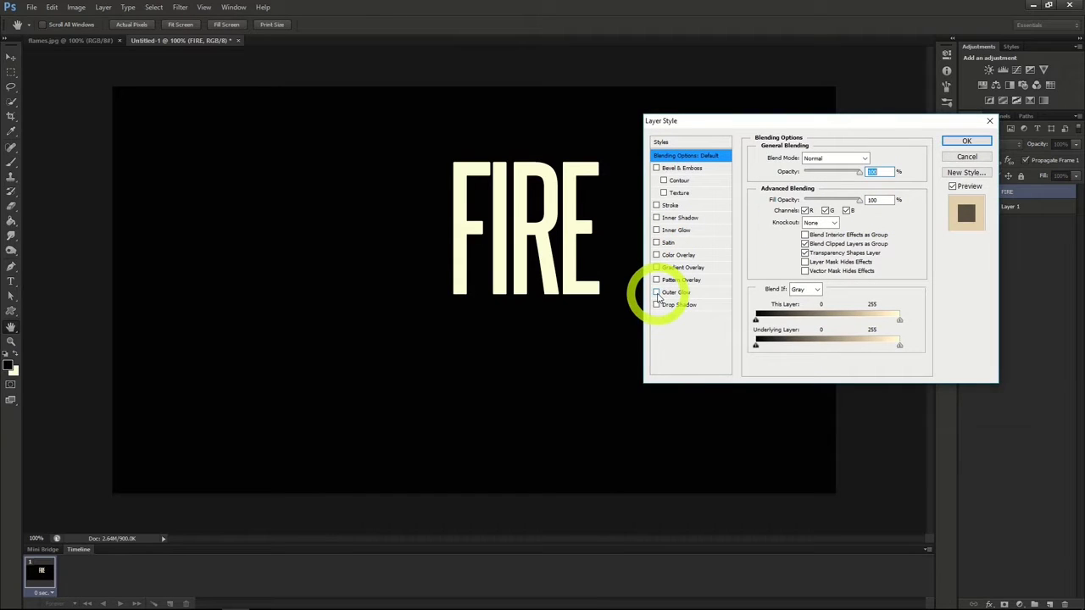
pyautogui.click(683, 294)
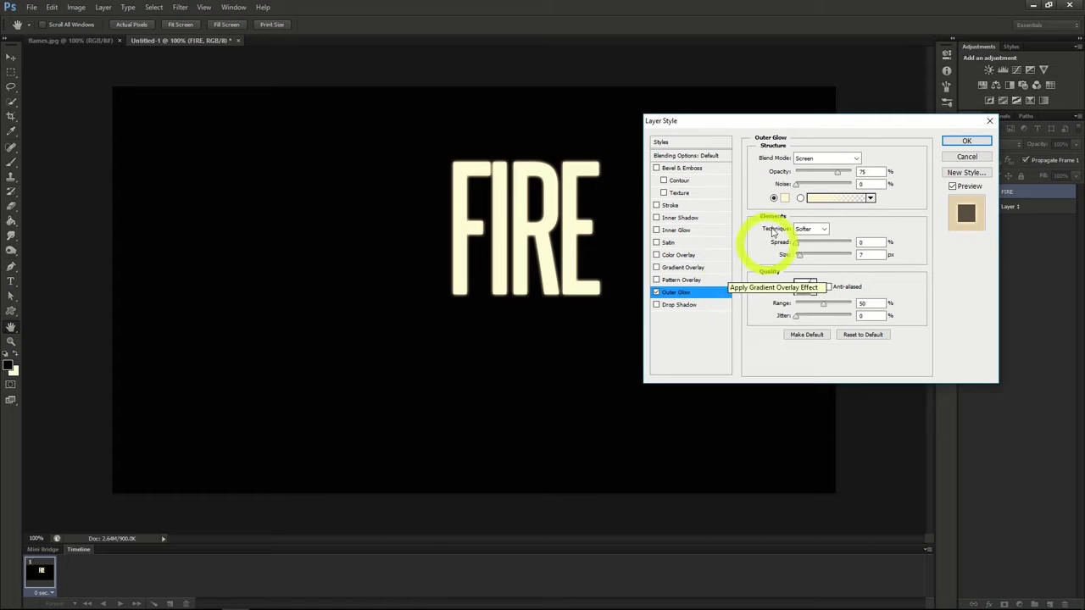
pyautogui.click(784, 197)
pyautogui.moveTo(918, 252); pyautogui.dragTo(835, 256)
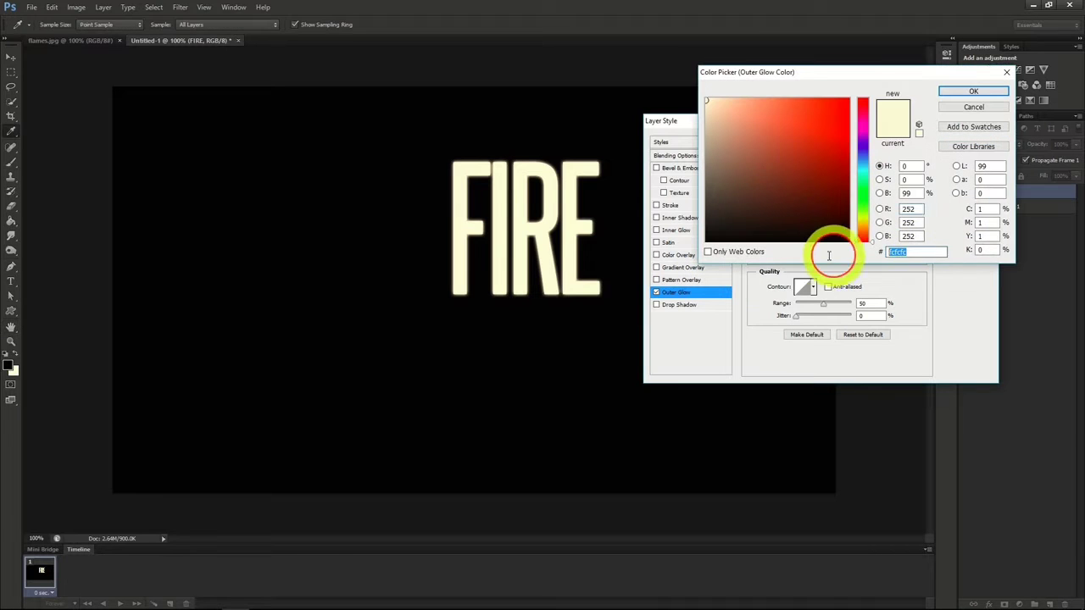
pyautogui.write('F7')
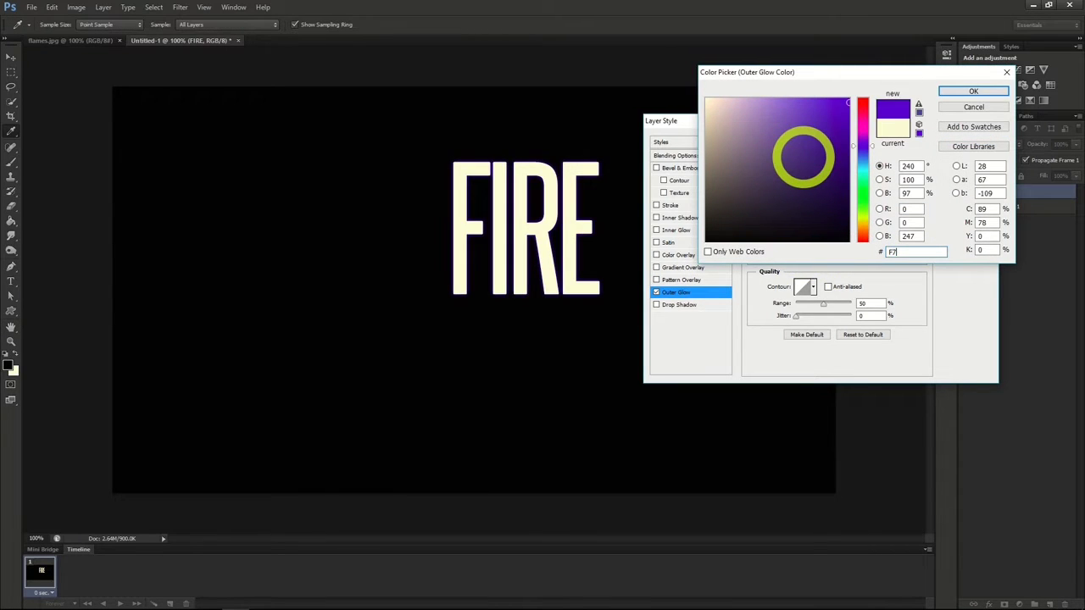
pyautogui.write('0300')
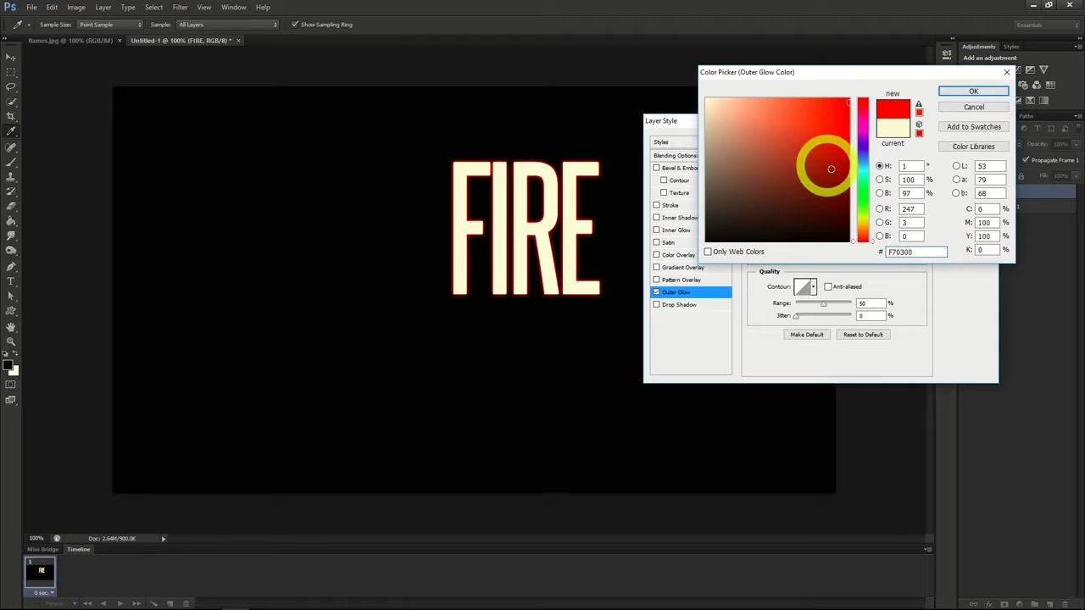
pyautogui.click(972, 92)
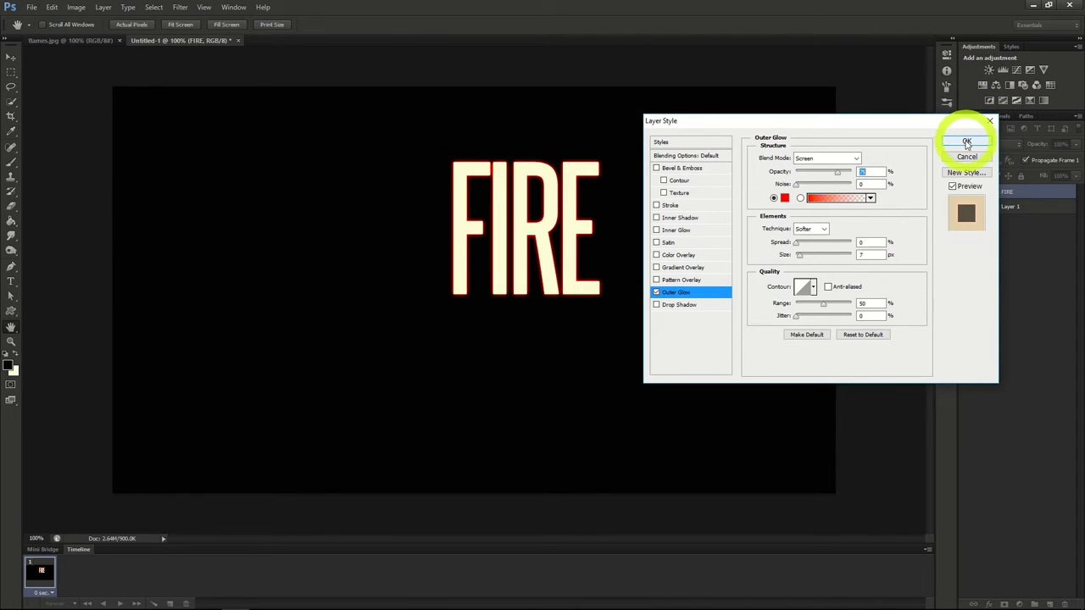
# Enable the Satin effect on the FIRE text and set its colour to 872D0F.
pyautogui.click(667, 244)
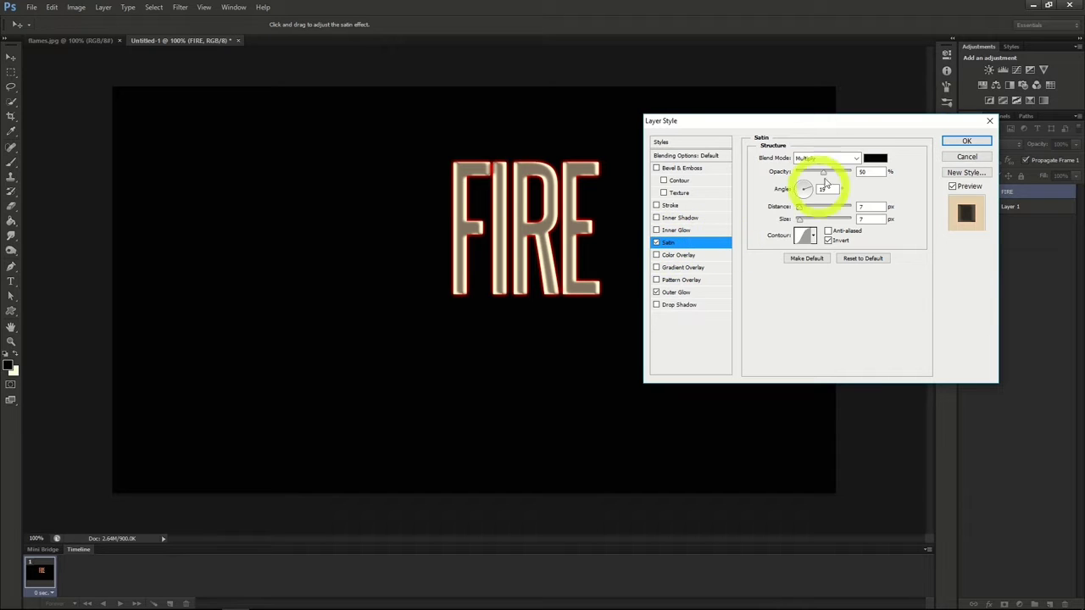
pyautogui.click(874, 158)
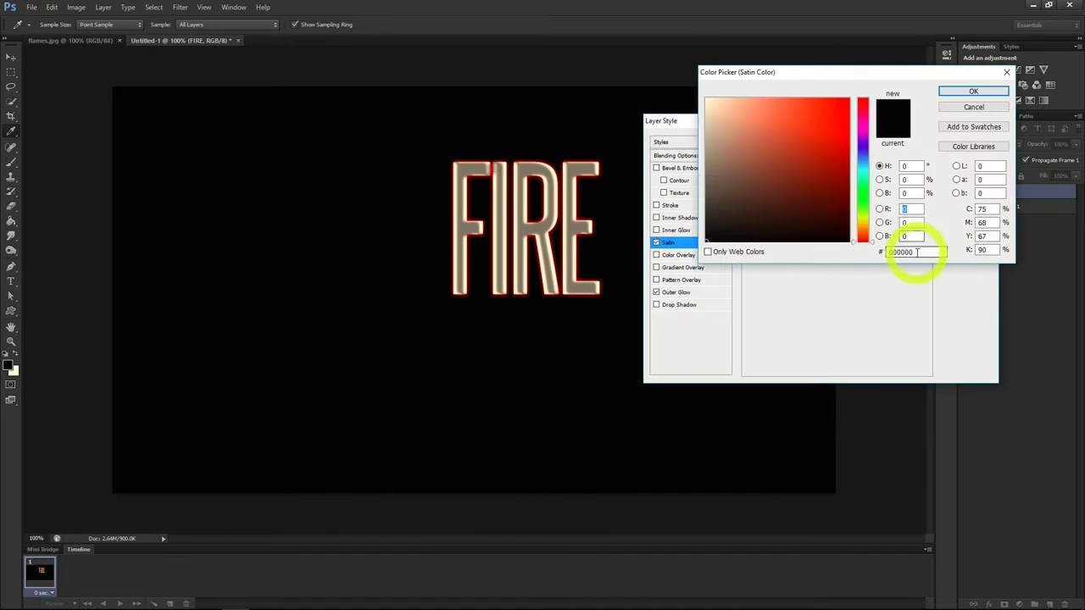
pyautogui.moveTo(916, 252); pyautogui.dragTo(816, 254)
pyautogui.write('8')
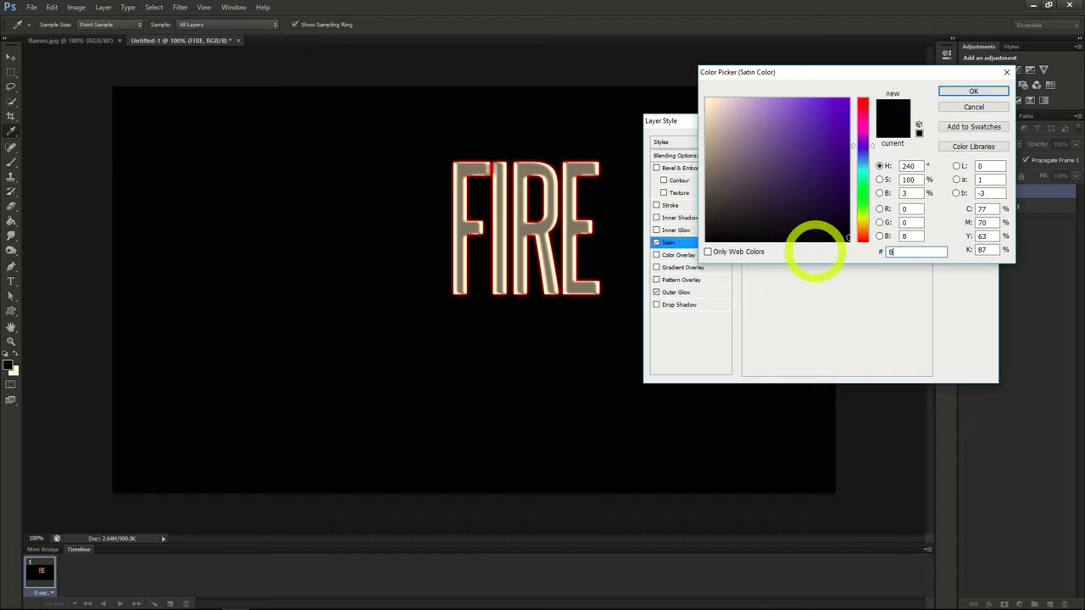
pyautogui.write('72D0F')
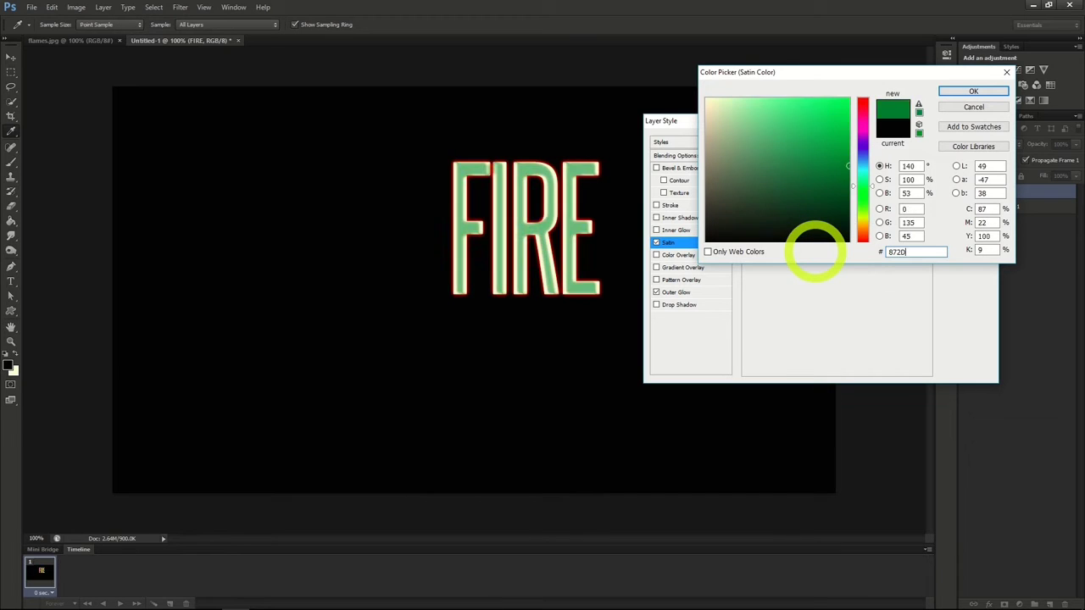
pyautogui.click(974, 92)
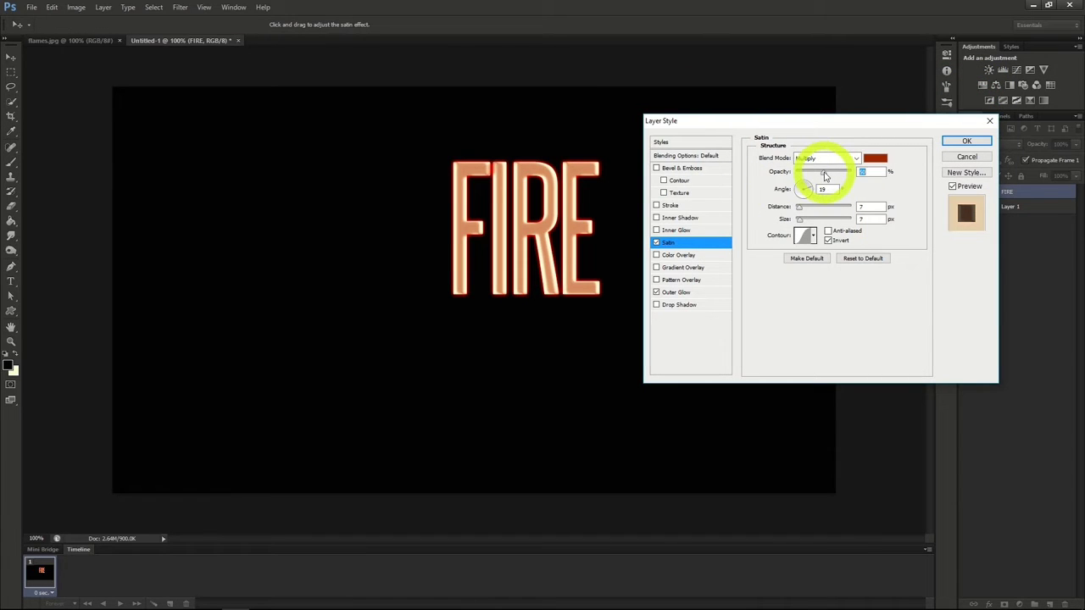
# Raise the Satin opacity to 100%, slightly increase its distance, and apply the layer style.
pyautogui.moveTo(824, 175); pyautogui.dragTo(870, 170)
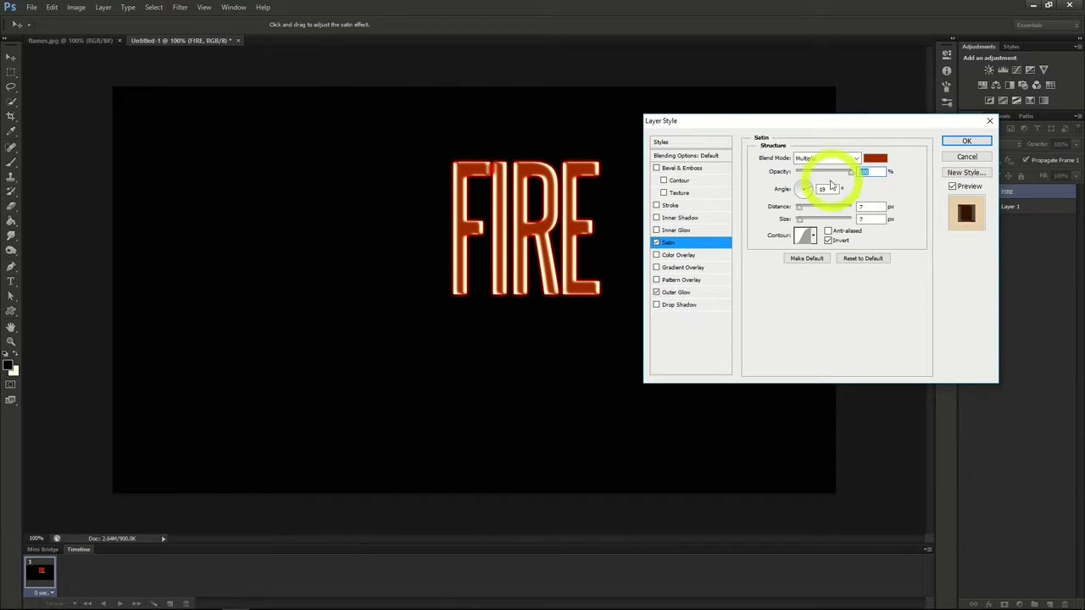
pyautogui.moveTo(797, 209); pyautogui.dragTo(801, 213)
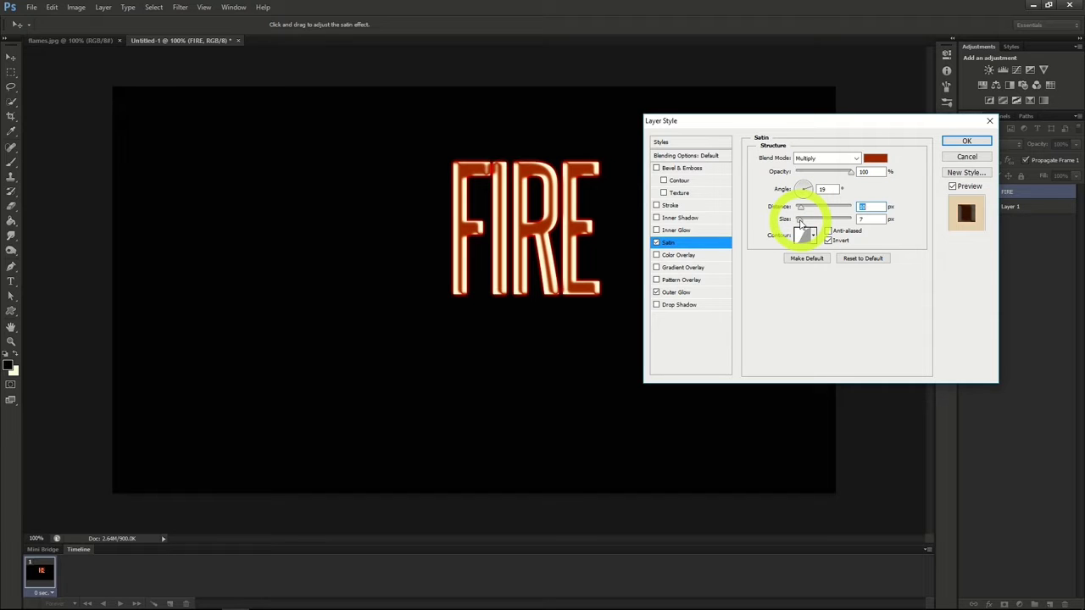
pyautogui.click(965, 140)
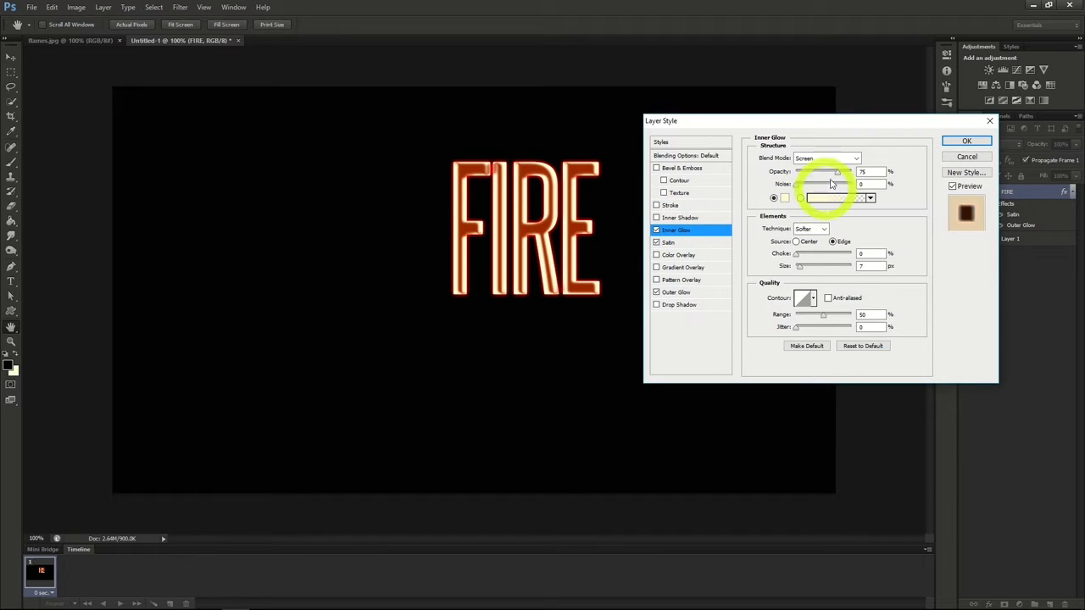
# Give the FIRE text's Inner Glow the Color Dodge blend mode and the glow colour E5C23B.
pyautogui.click(851, 159)
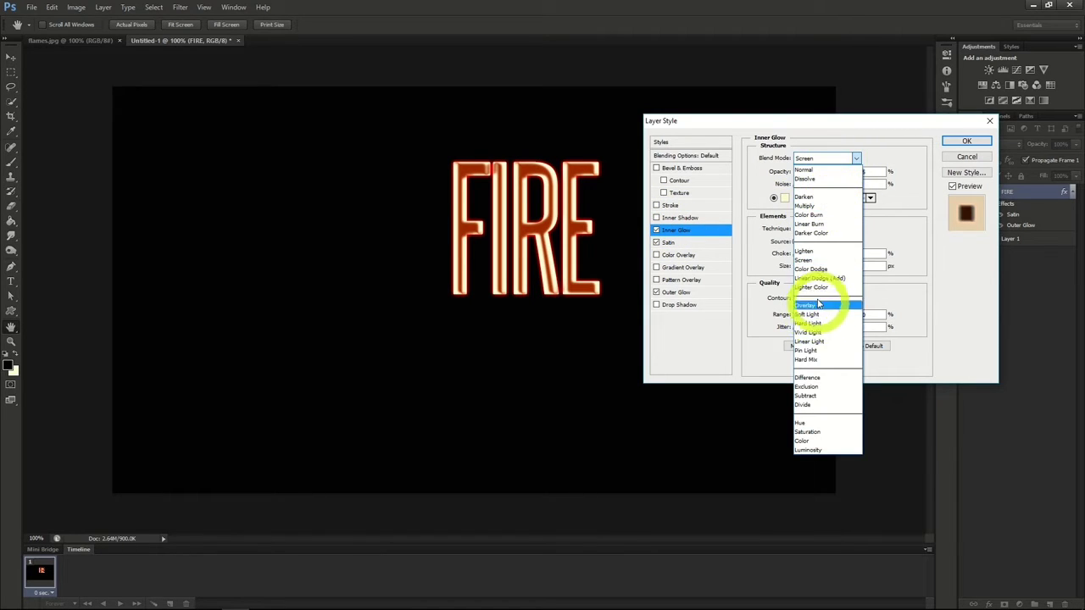
pyautogui.click(815, 269)
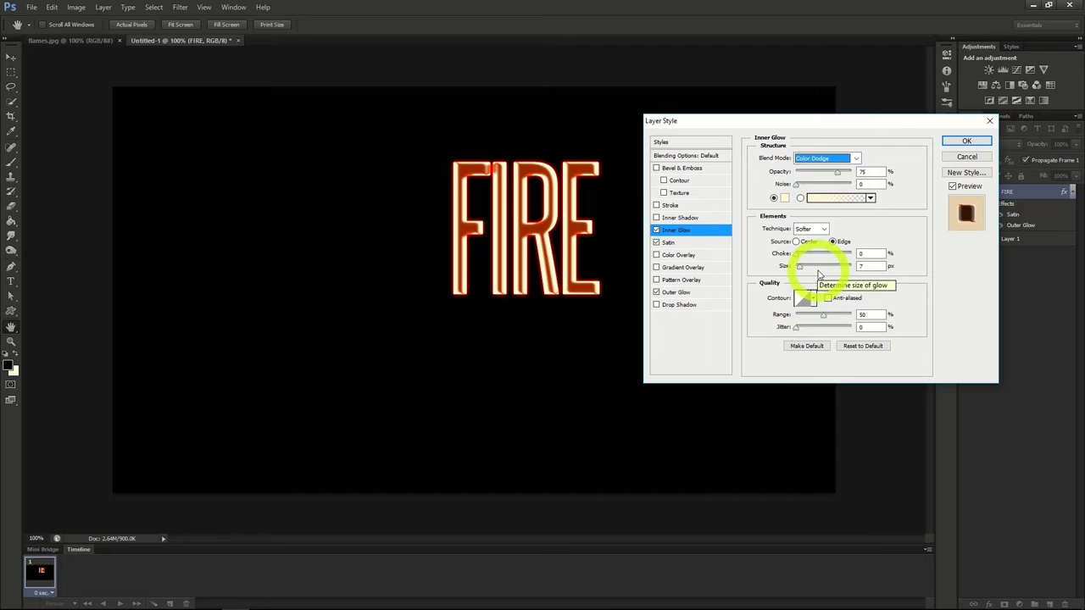
pyautogui.click(784, 198)
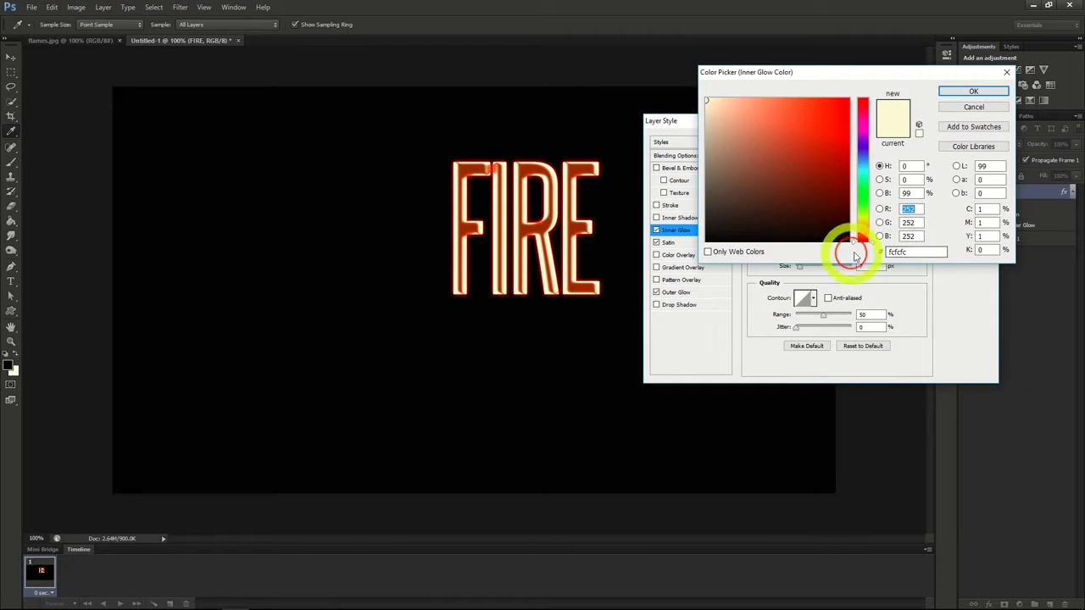
pyautogui.moveTo(914, 253); pyautogui.dragTo(830, 254)
pyautogui.write('E')
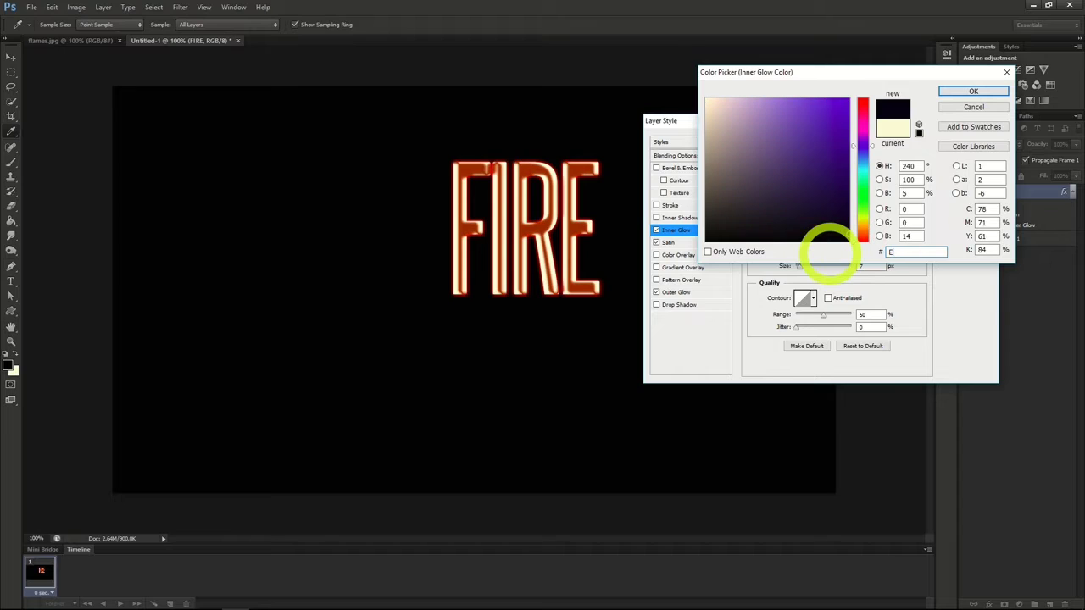
pyautogui.write('5C')
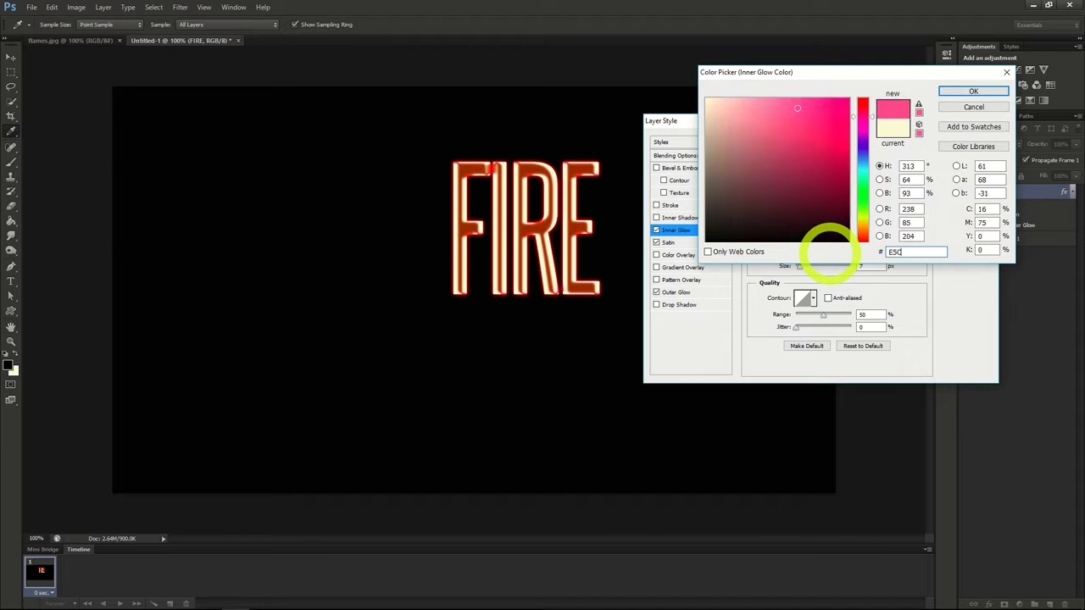
pyautogui.write('23')
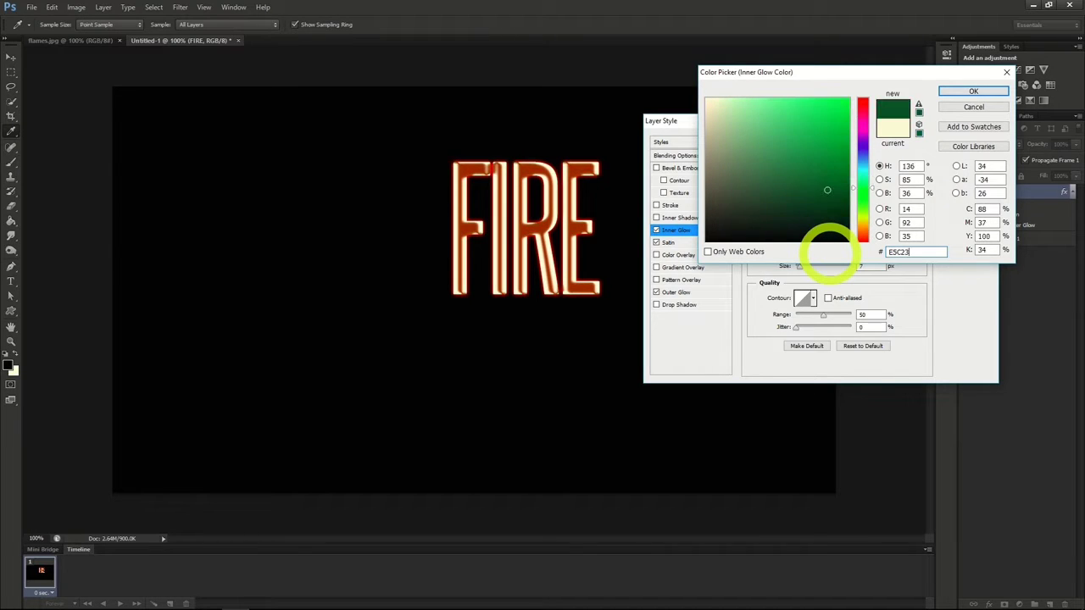
pyautogui.write('B')
pyautogui.click(972, 92)
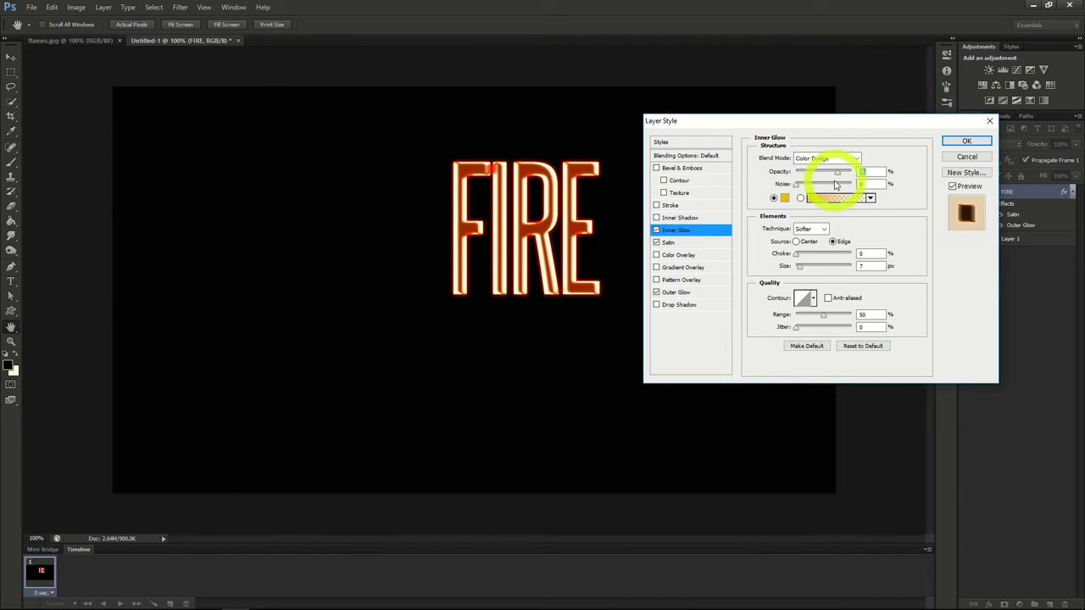
# Raise the Inner Glow opacity to 100%, slightly increase its size, and apply the layer style.
pyautogui.moveTo(838, 172); pyautogui.dragTo(863, 172)
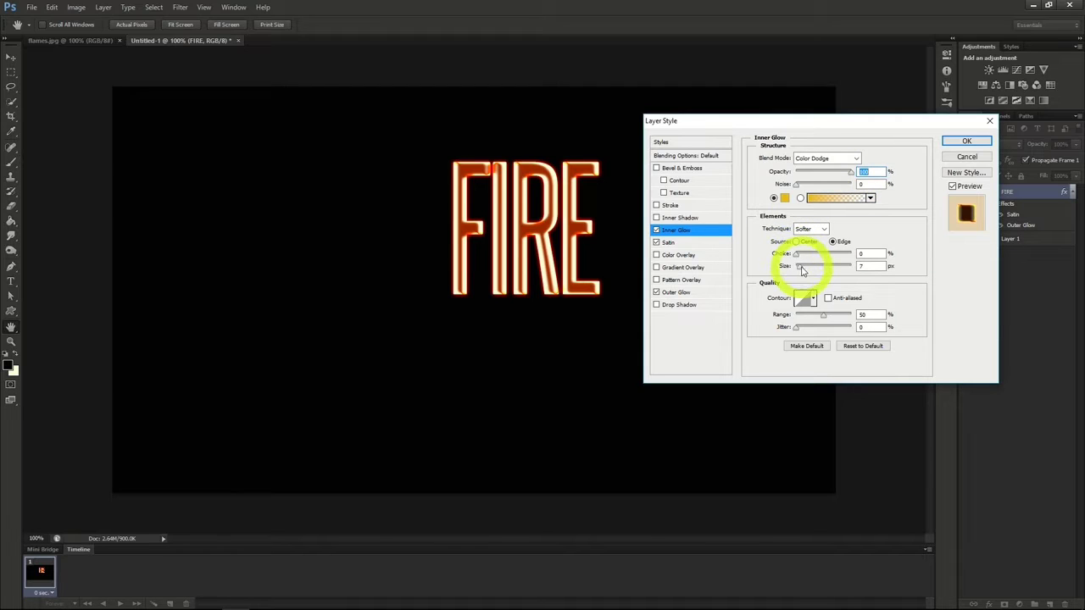
pyautogui.moveTo(800, 266); pyautogui.dragTo(801, 269)
pyautogui.moveTo(803, 269); pyautogui.dragTo(808, 267)
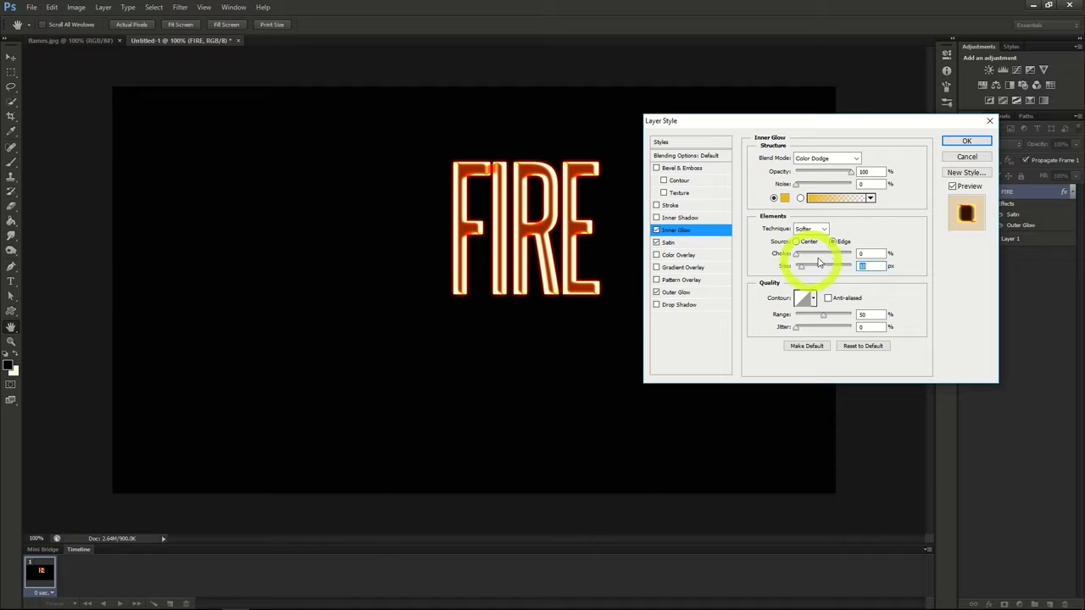
pyautogui.click(965, 141)
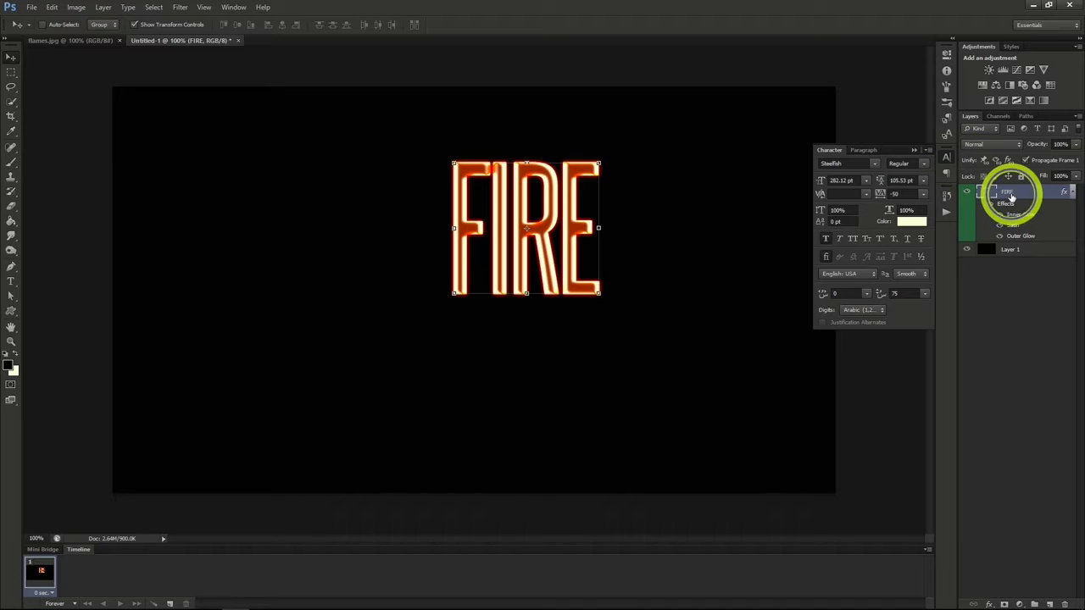
# Rasterize the type of the FIRE layer and move the lettering to the centre of the canvas.
pyautogui.rightClick(1008, 193)
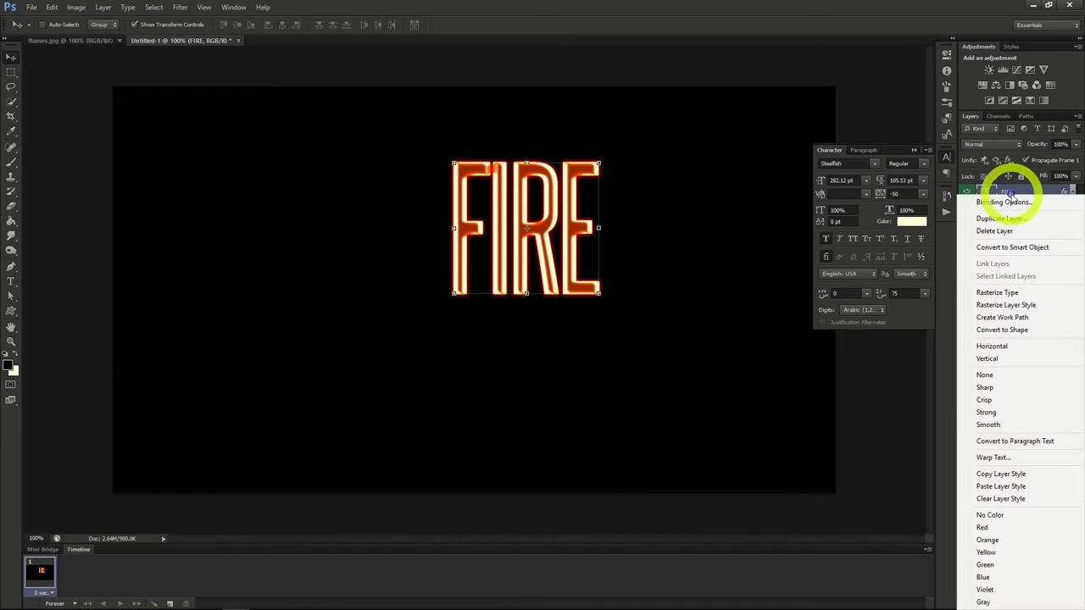
pyautogui.click(997, 293)
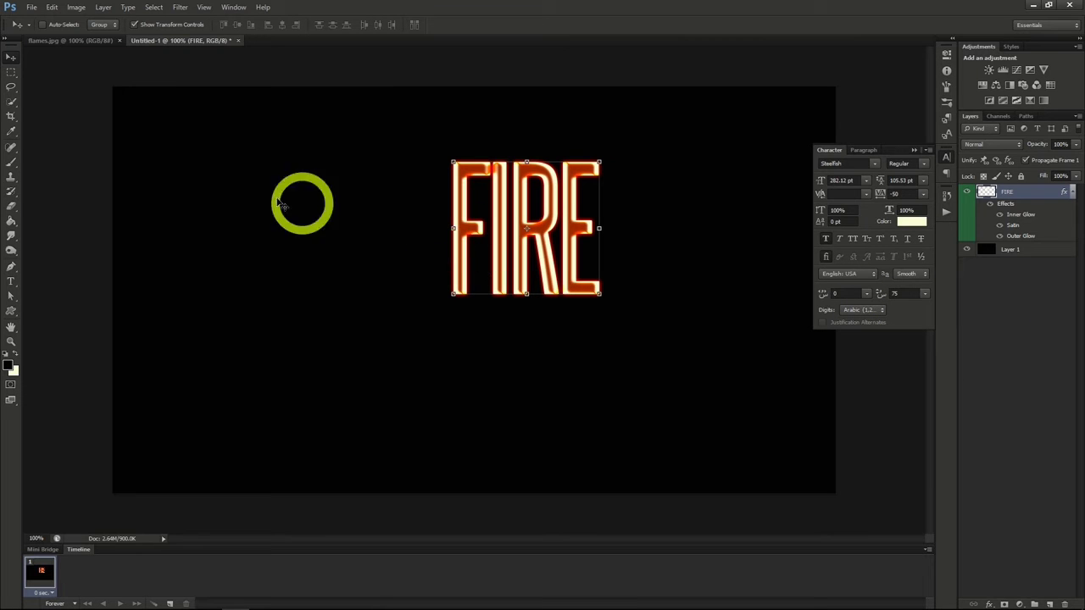
pyautogui.moveTo(552, 195); pyautogui.dragTo(497, 252)
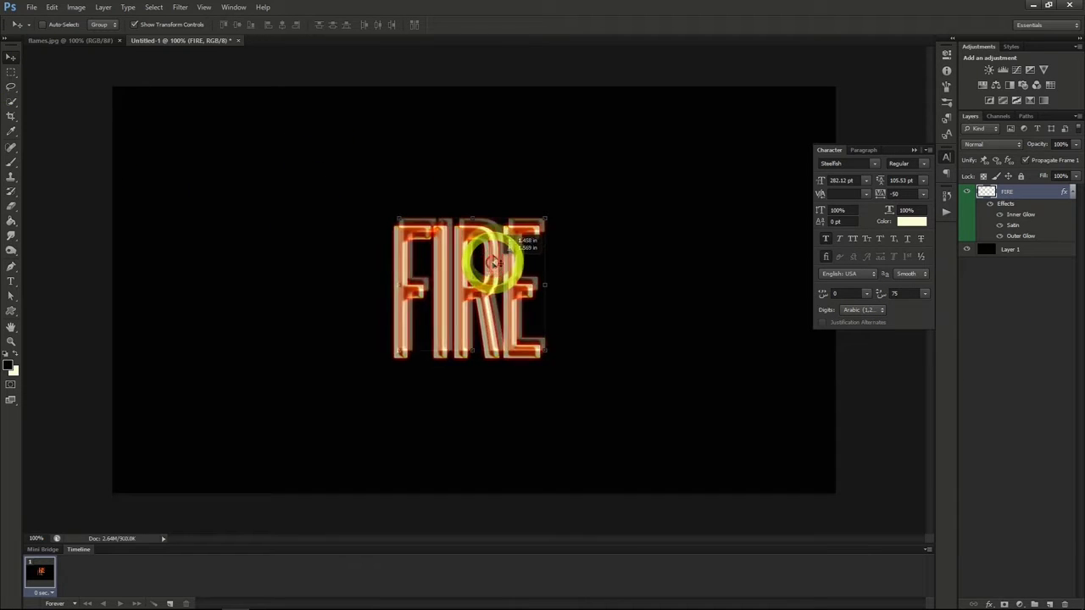
# Fade the upper edge of the FIRE letters with a soft 250 px Eraser at 0% hardness.
pyautogui.click(12, 209)
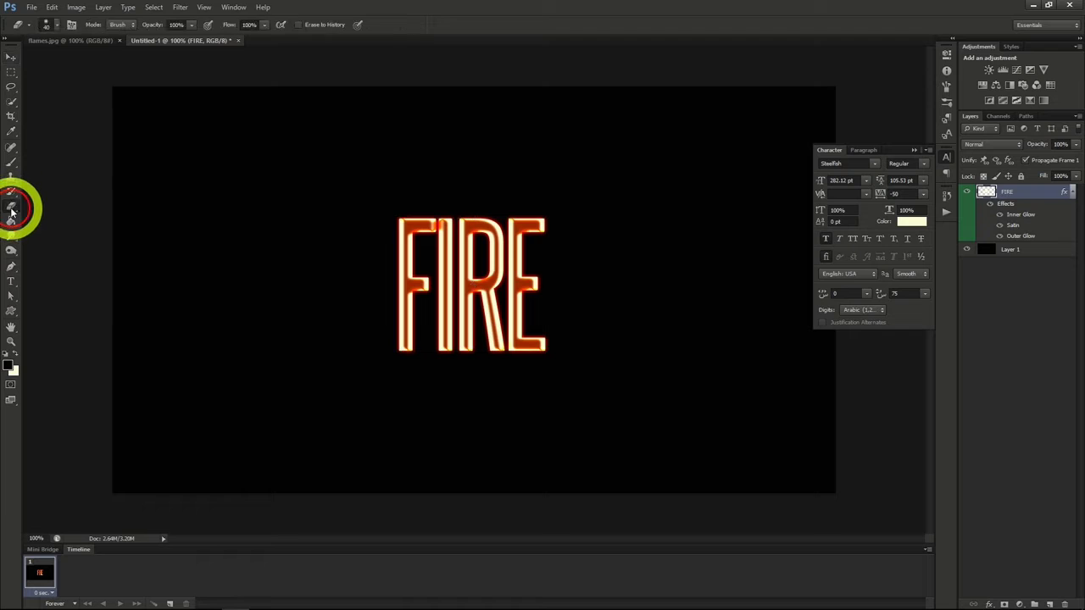
pyautogui.click(51, 26)
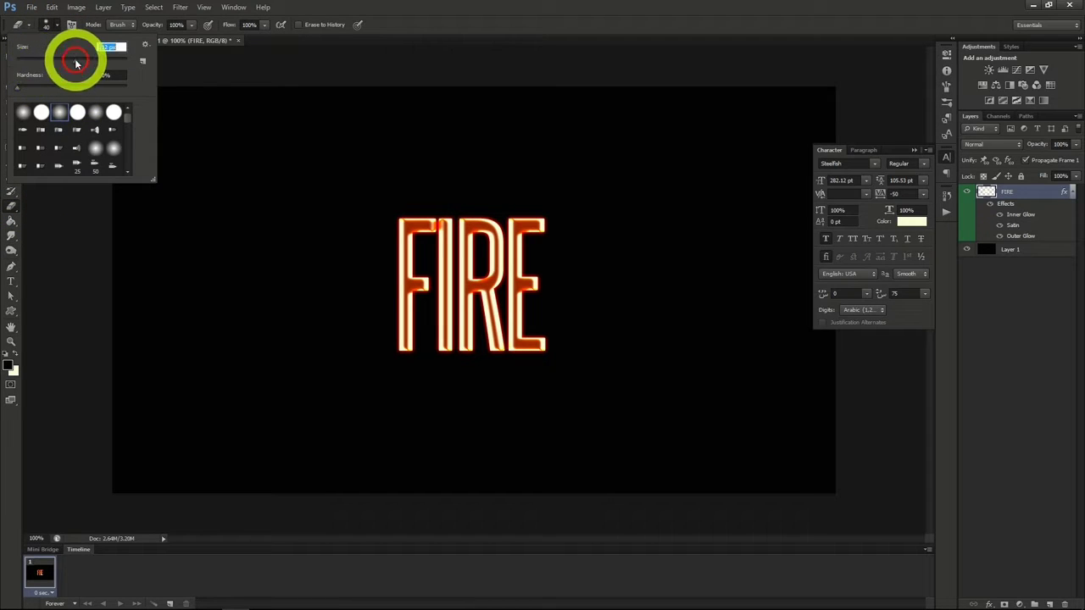
pyautogui.click(61, 112)
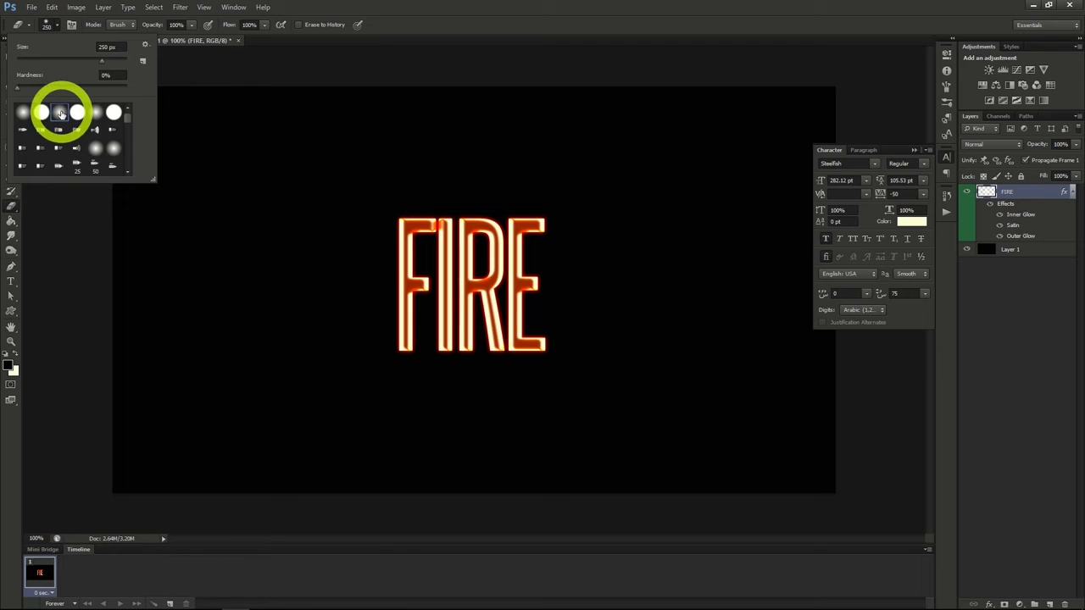
pyautogui.click(51, 25)
pyautogui.click(370, 177)
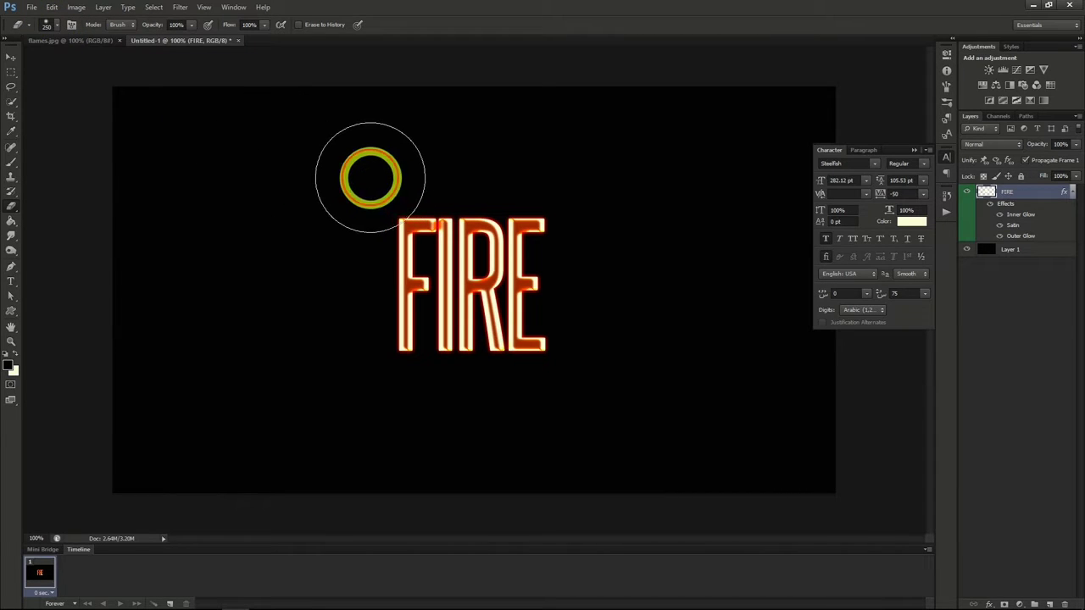
pyautogui.click(387, 177)
pyautogui.moveTo(411, 176)
pyautogui.mouseDown()
pyautogui.moveTo(551, 177)
pyautogui.moveTo(385, 178)
pyautogui.moveTo(519, 175)
pyautogui.mouseUp()
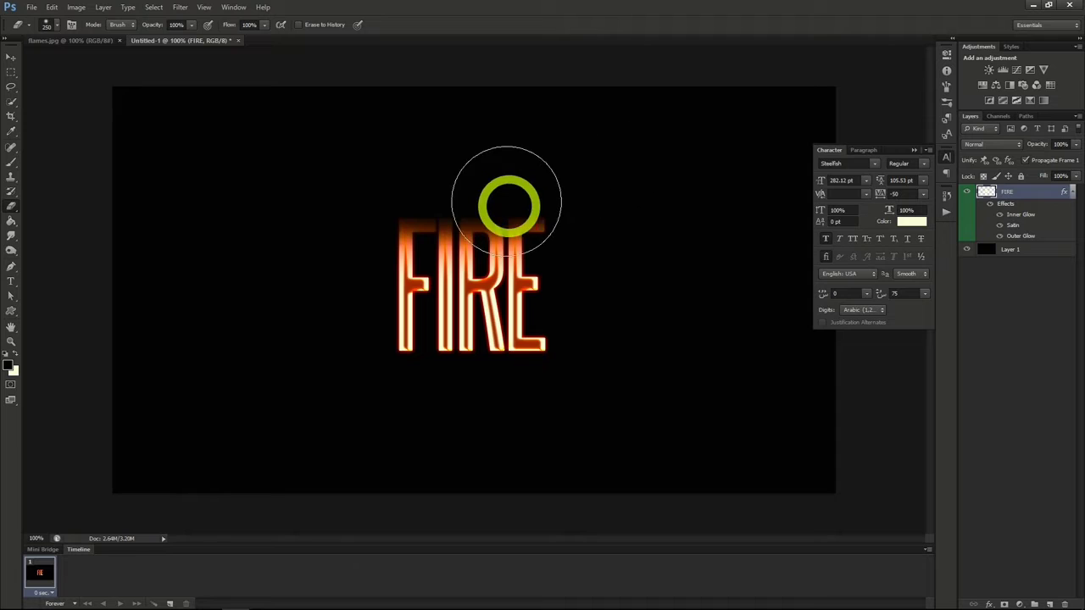
# Distort the FIRE lettering with a Pond Ripples ZigZag filter, amount 4 and ridges 4.
pyautogui.click(181, 11)
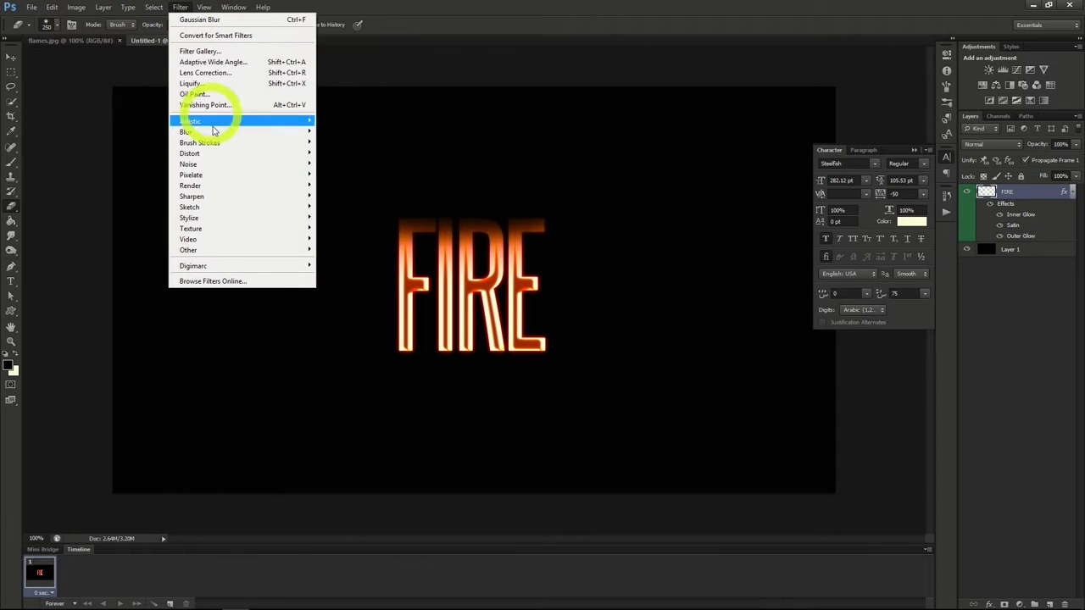
pyautogui.moveTo(218, 158)
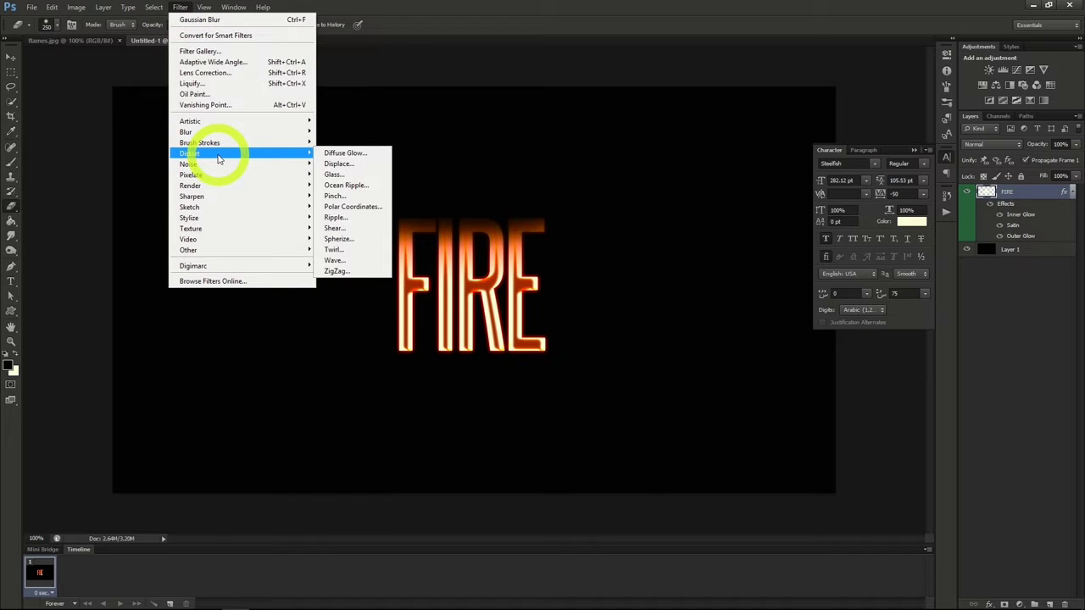
pyautogui.click(339, 271)
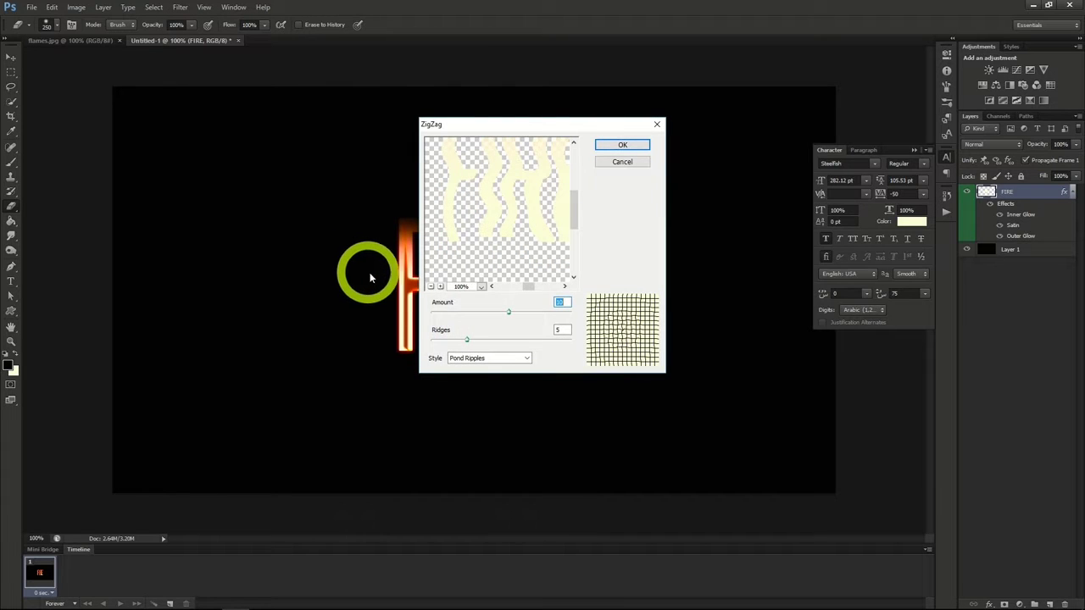
pyautogui.moveTo(509, 312); pyautogui.dragTo(463, 339)
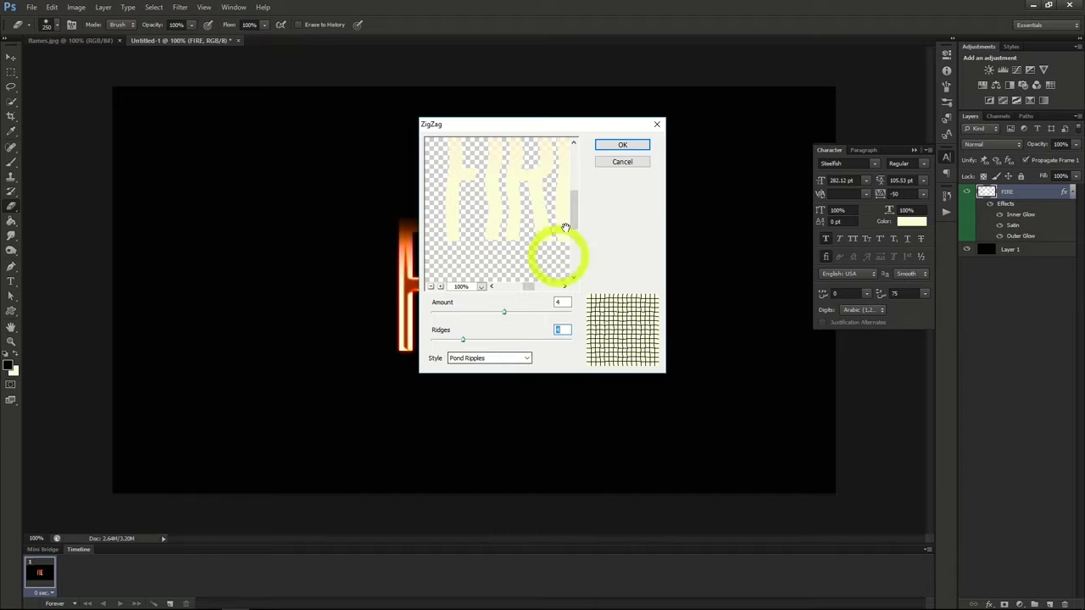
pyautogui.click(615, 145)
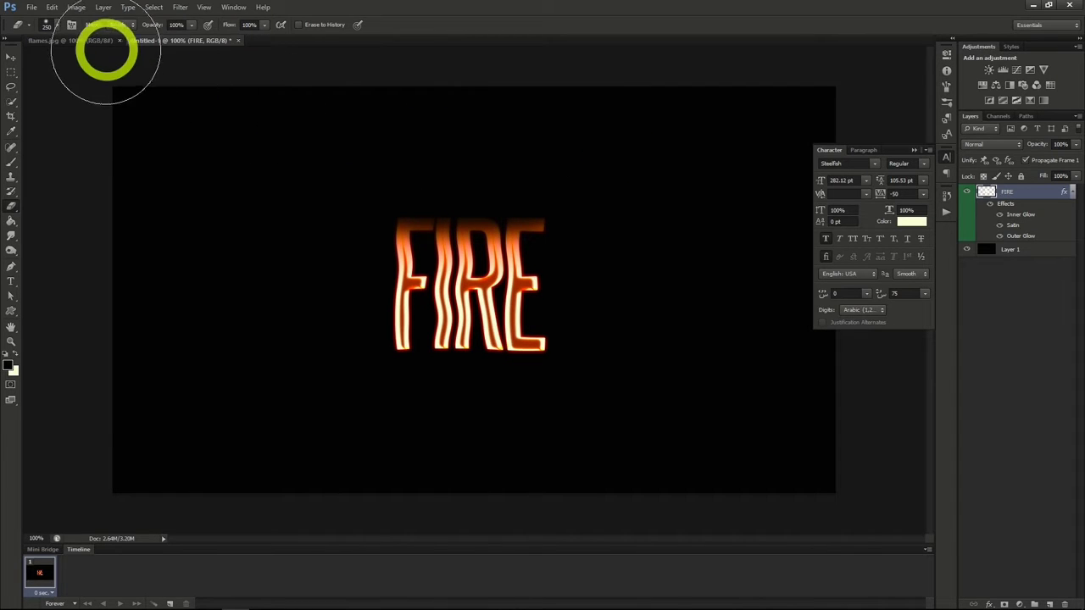
# Copy the flames.jpg image into the FIRE document and load its Green channel as a selection.
pyautogui.click(88, 41)
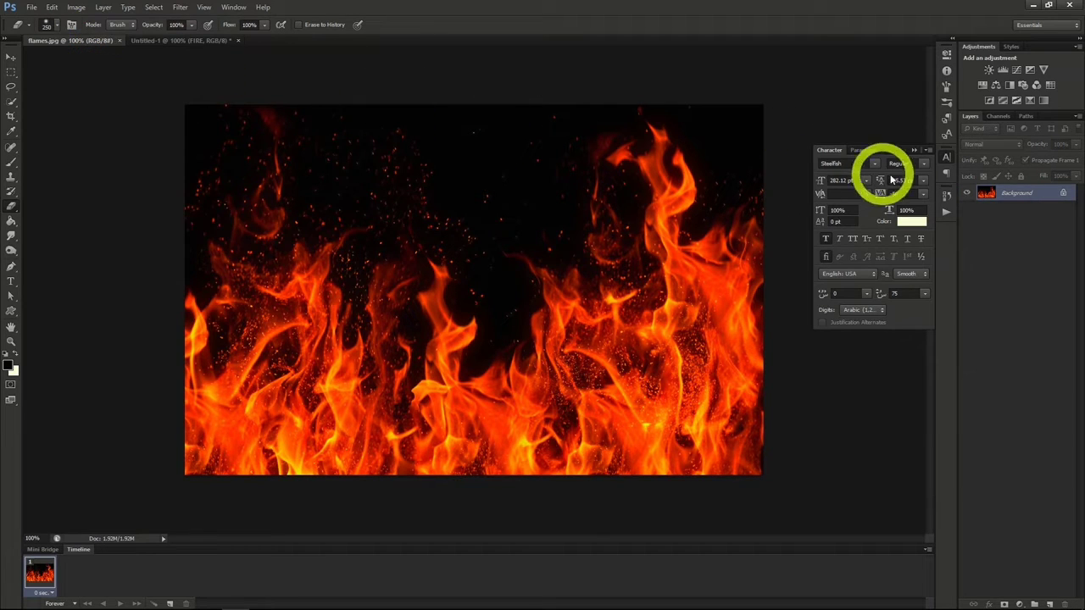
pyautogui.moveTo(1006, 194); pyautogui.dragTo(450, 208)
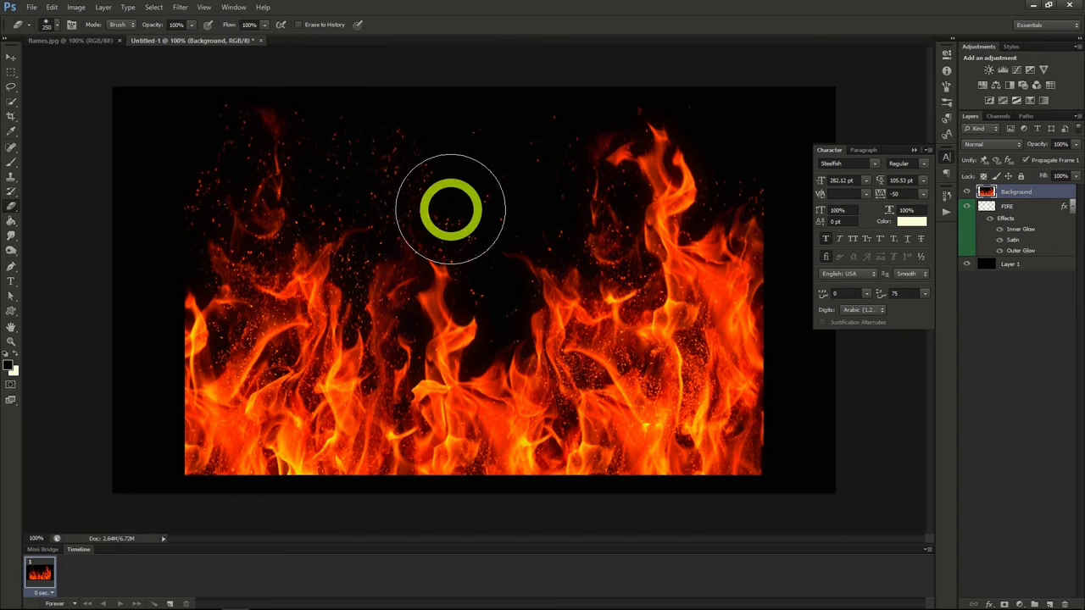
pyautogui.click(997, 116)
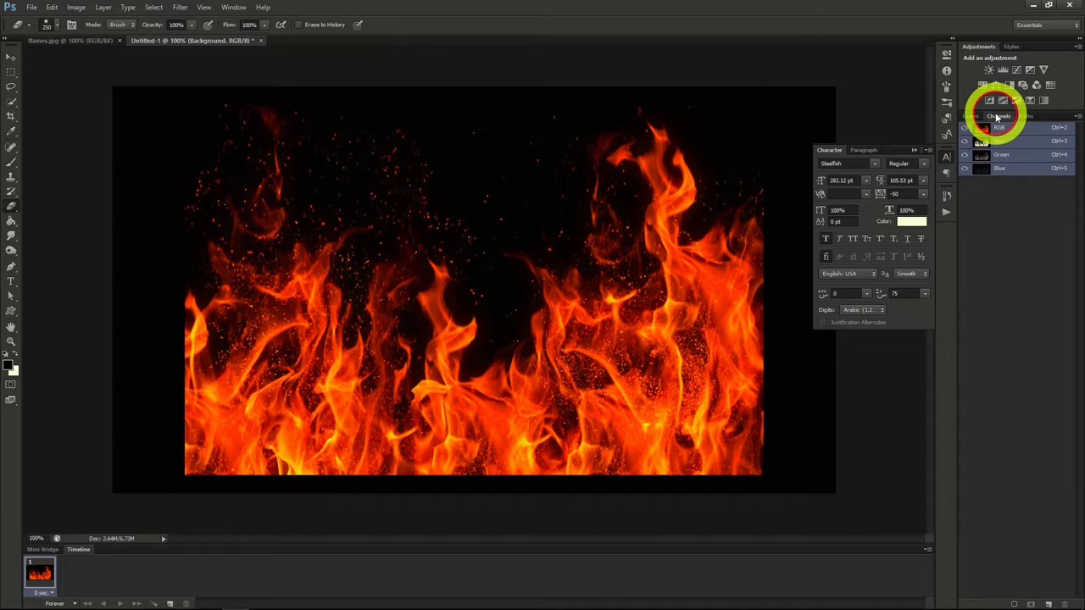
pyautogui.keyDown('ctrl'); pyautogui.click(1005, 159); pyautogui.keyUp('ctrl')
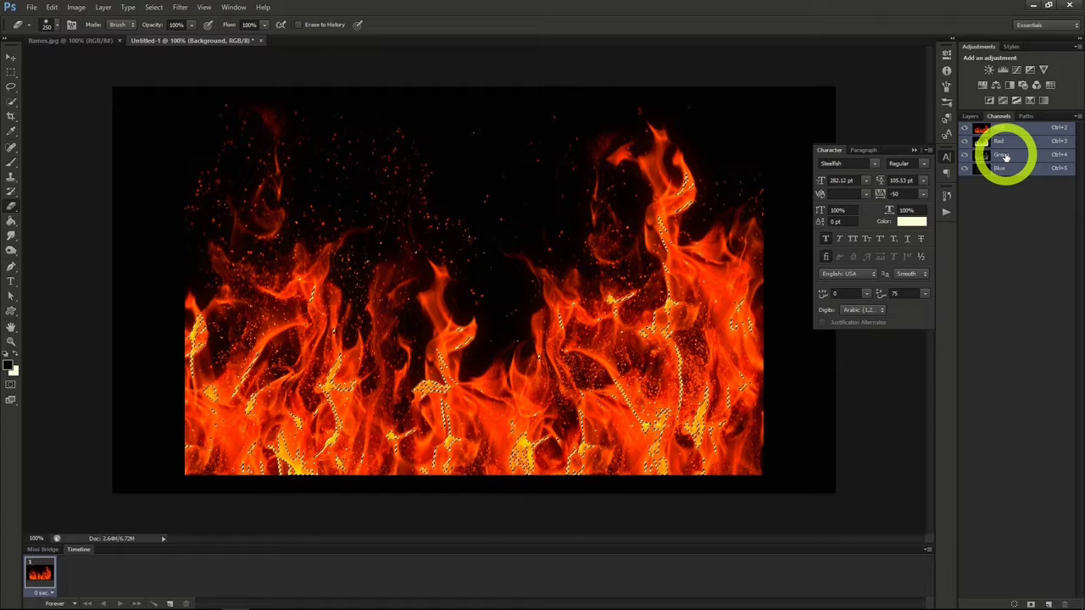
# Copy the selected flames onto a new layer named Fire Main and delete the full flames image layer.
pyautogui.click(975, 119)
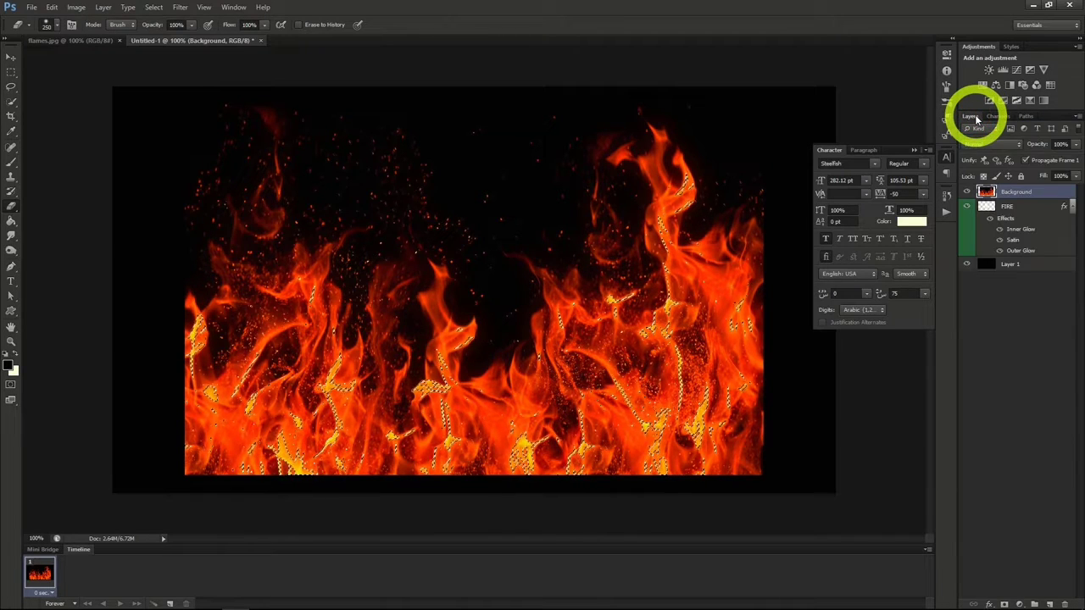
pyautogui.hotkey('ctrl', 'j')
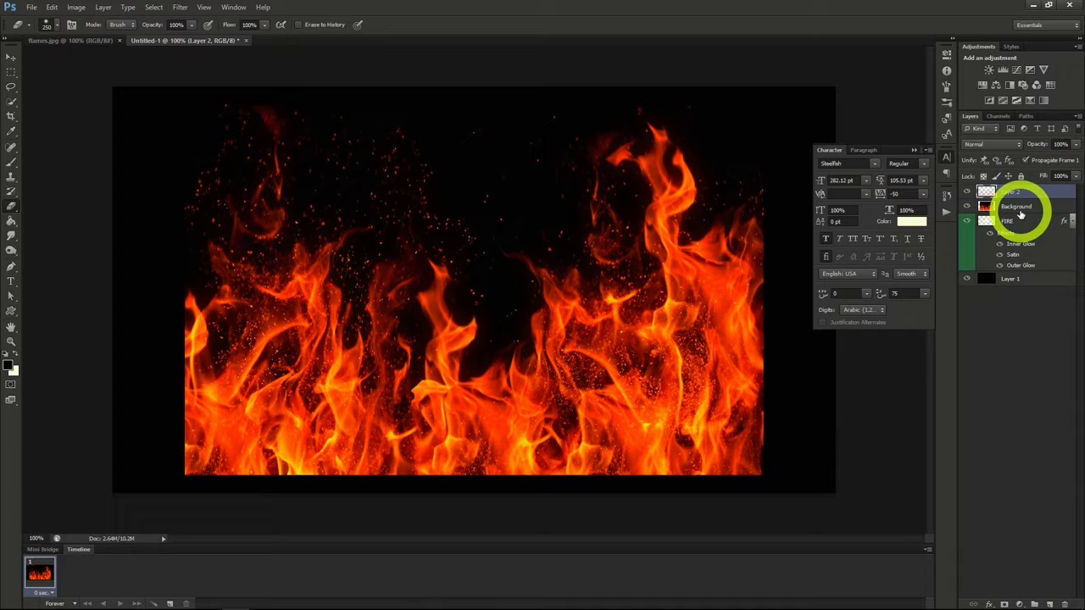
pyautogui.click(1006, 208)
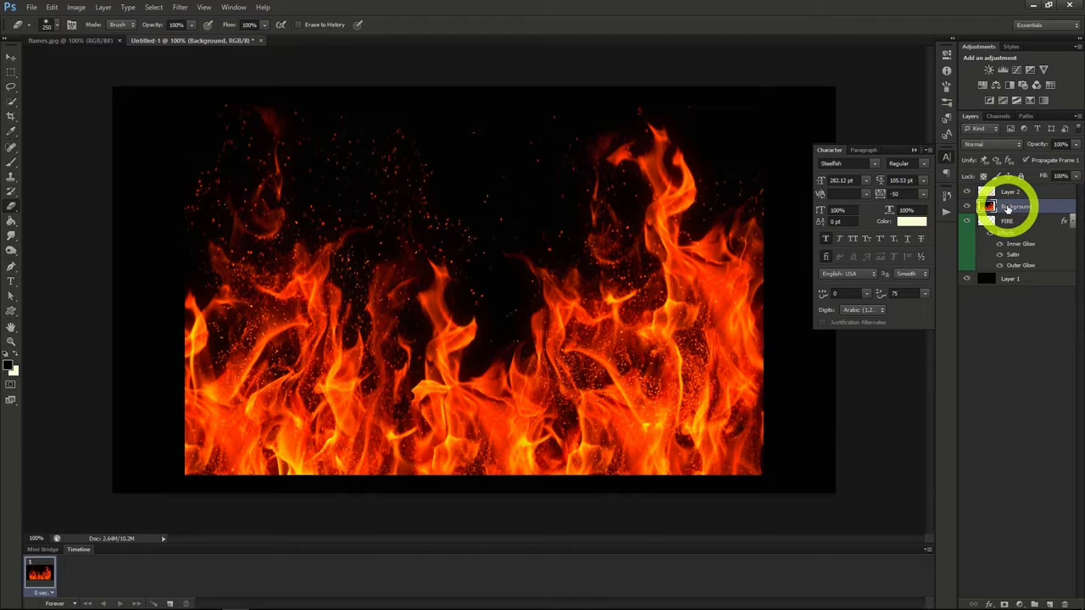
pyautogui.press('Delete')
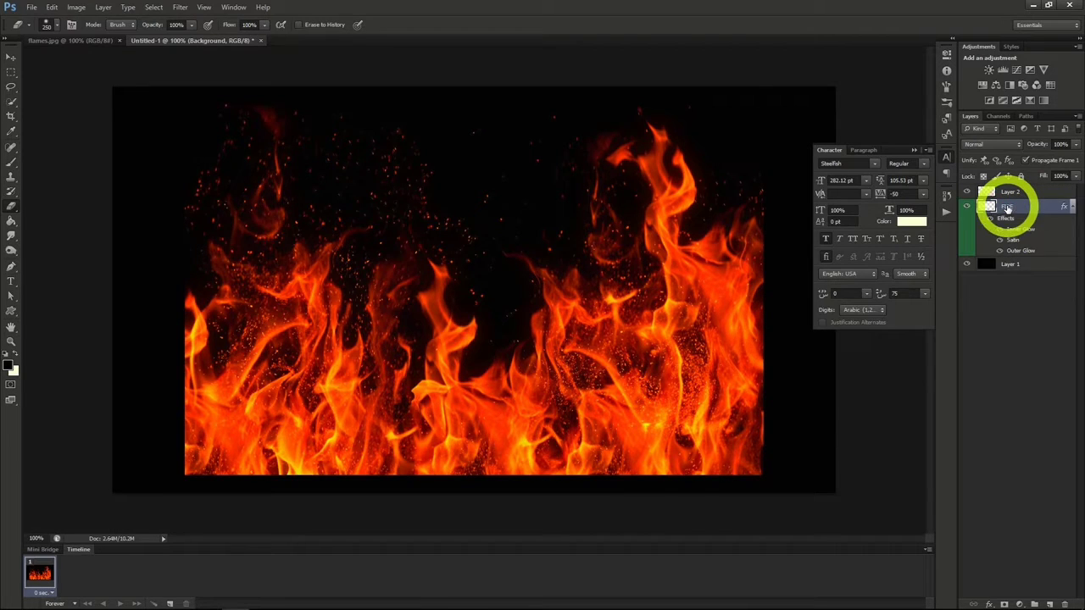
pyautogui.doubleClick(1011, 194)
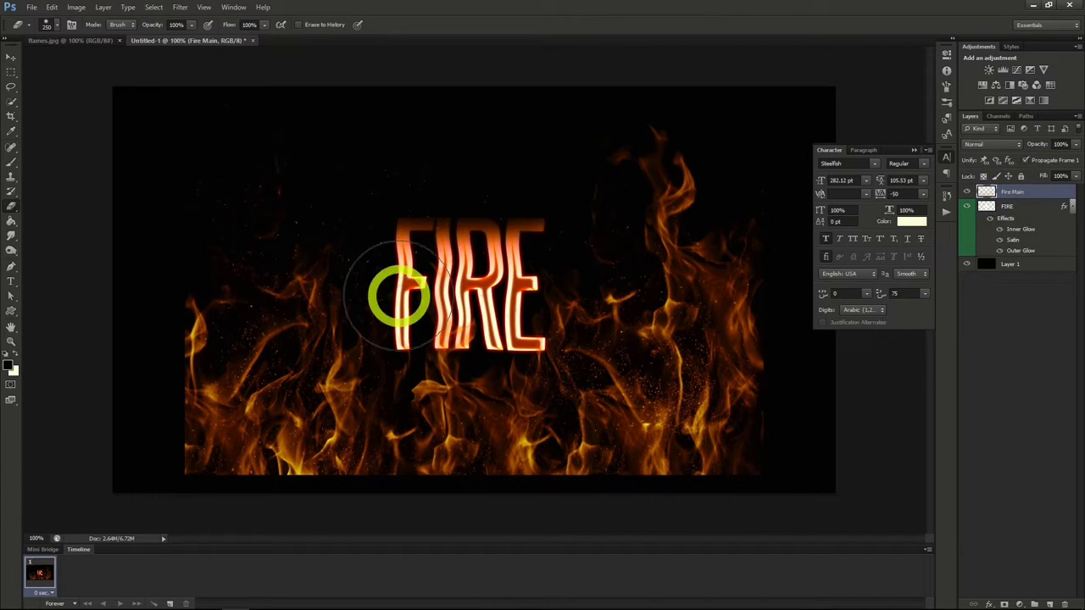
# Scale the Fire Main flames down proportionally and position them over the FIRE lettering.
pyautogui.click(11, 58)
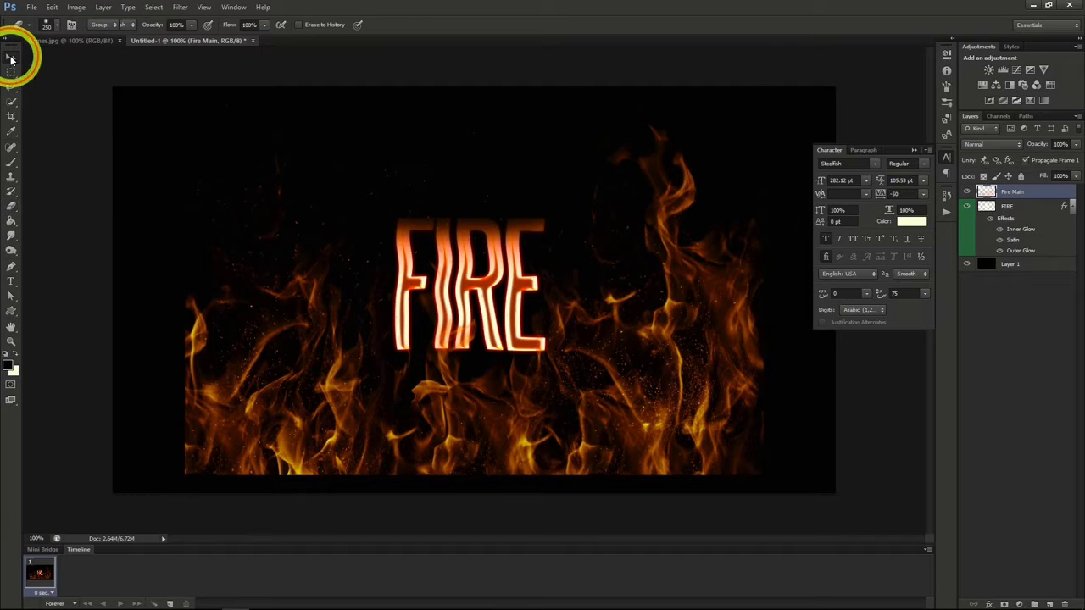
pyautogui.moveTo(627, 393); pyautogui.dragTo(618, 366)
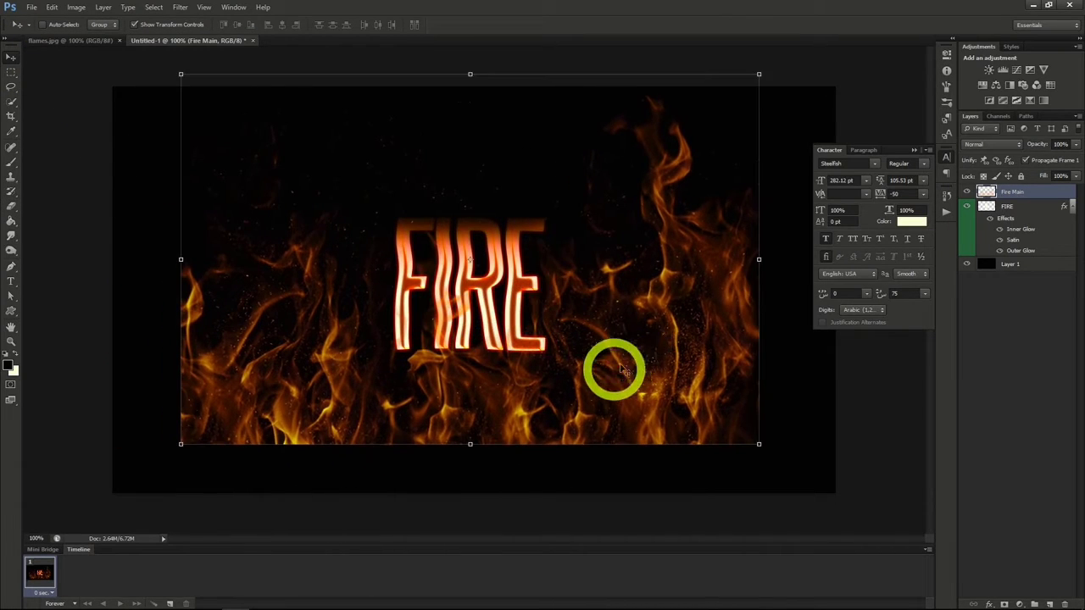
pyautogui.click(758, 73)
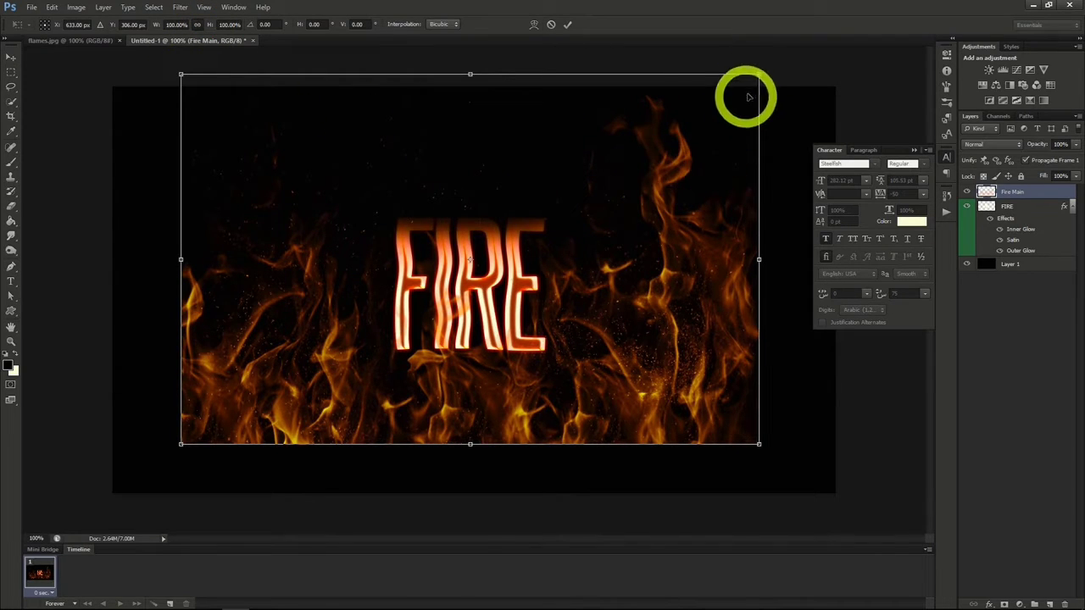
pyautogui.moveTo(759, 74); pyautogui.dragTo(499, 240)
pyautogui.moveTo(408, 386)
pyautogui.mouseDown()
pyautogui.moveTo(493, 305)
pyautogui.moveTo(481, 303)
pyautogui.mouseUp()
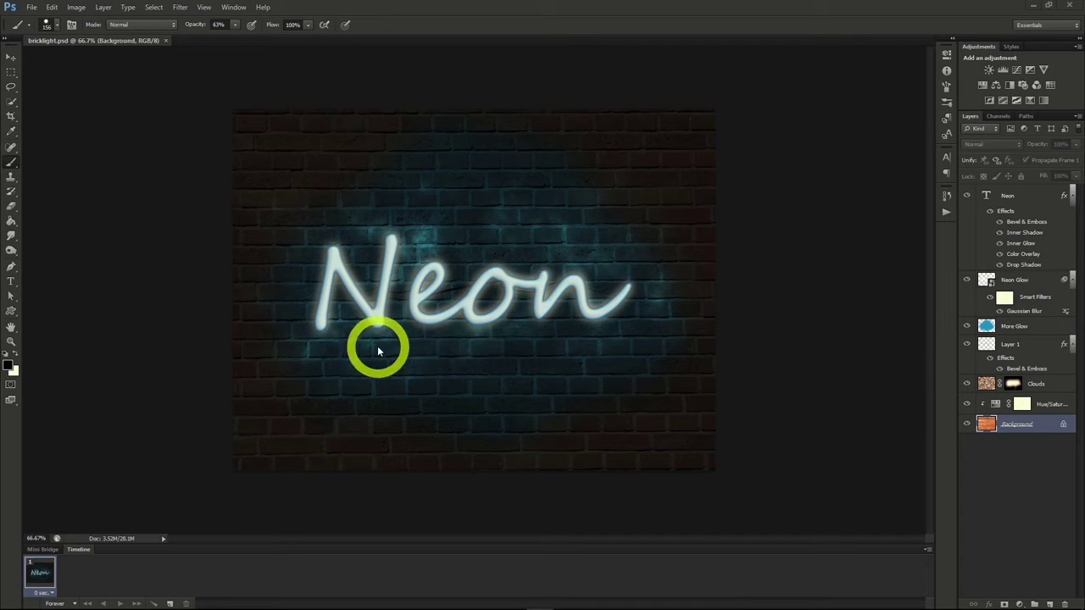
# Duplicate the brick Background layer of bricklight.psd into a new document.
pyautogui.rightClick(1011, 423)
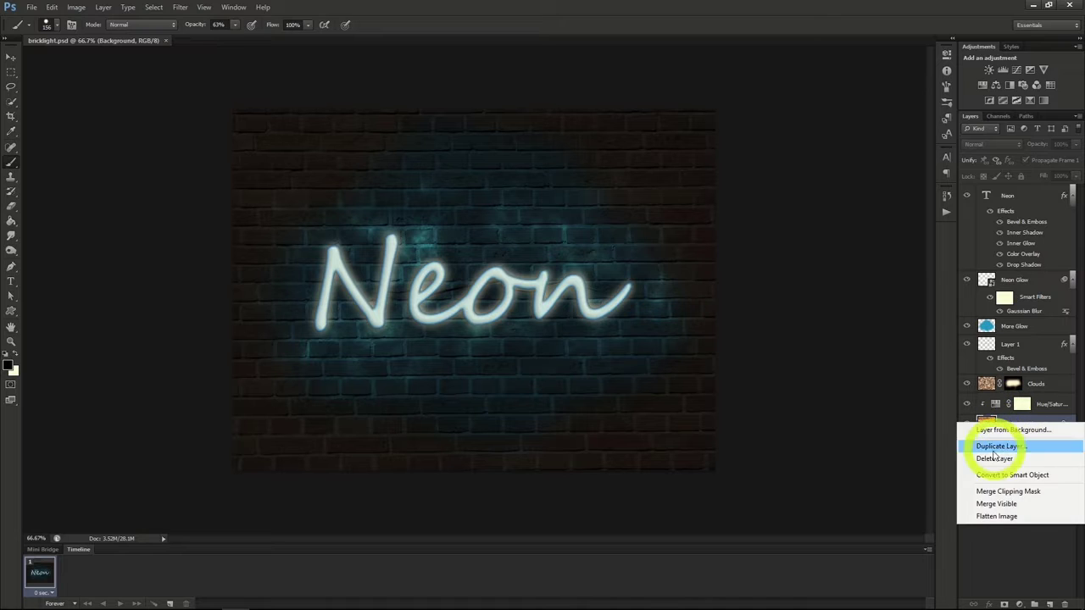
pyautogui.click(1000, 446)
pyautogui.click(542, 227)
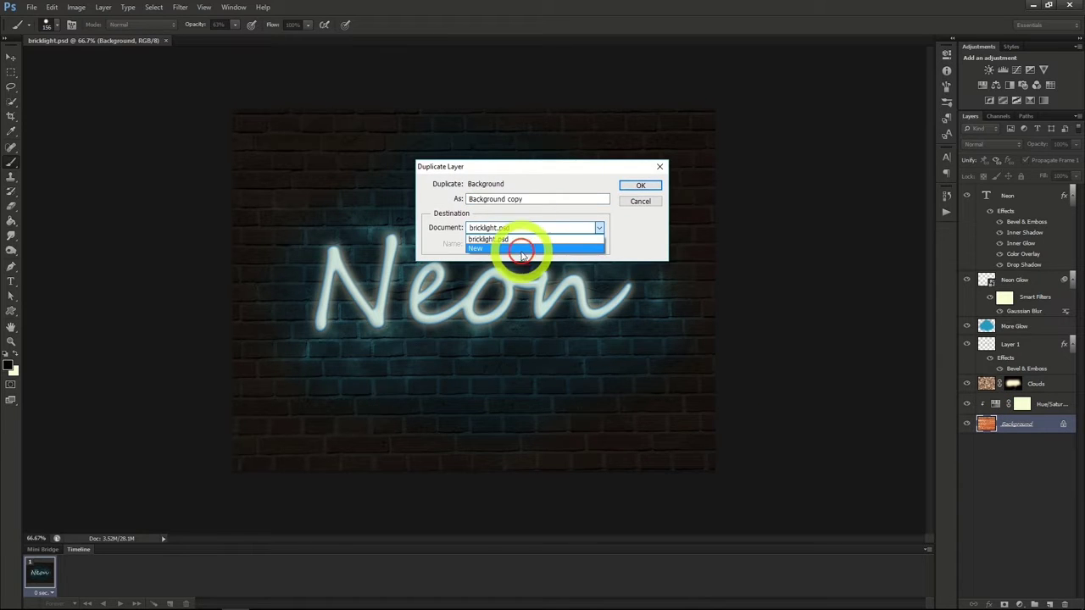
pyautogui.click(521, 248)
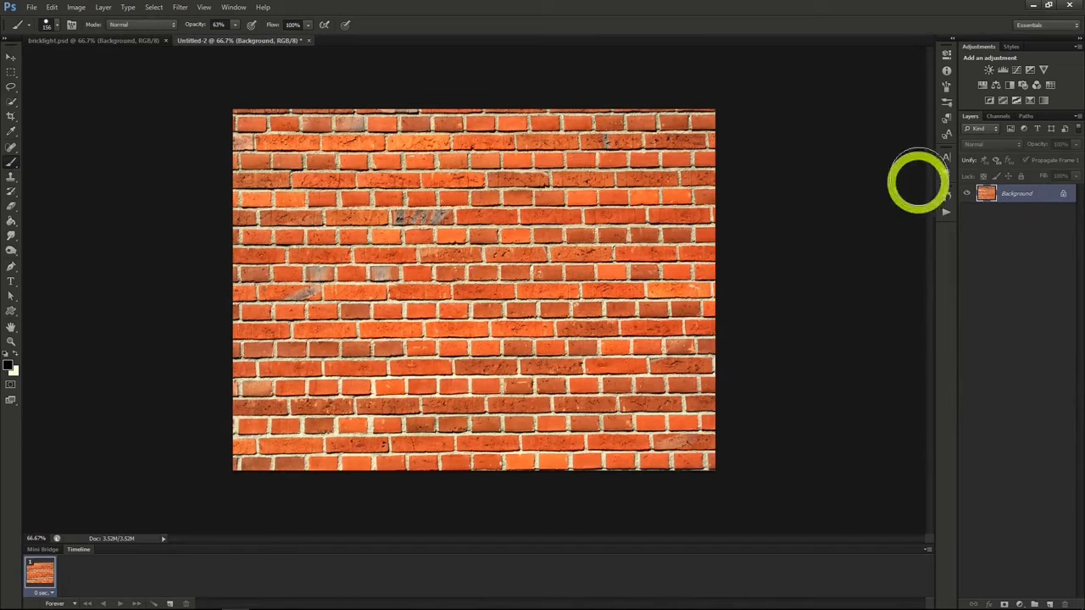
# Add the text "Neon" in black Segoe Script over the brick wall.
pyautogui.click(947, 158)
pyautogui.press('t')
pyautogui.click(370, 294)
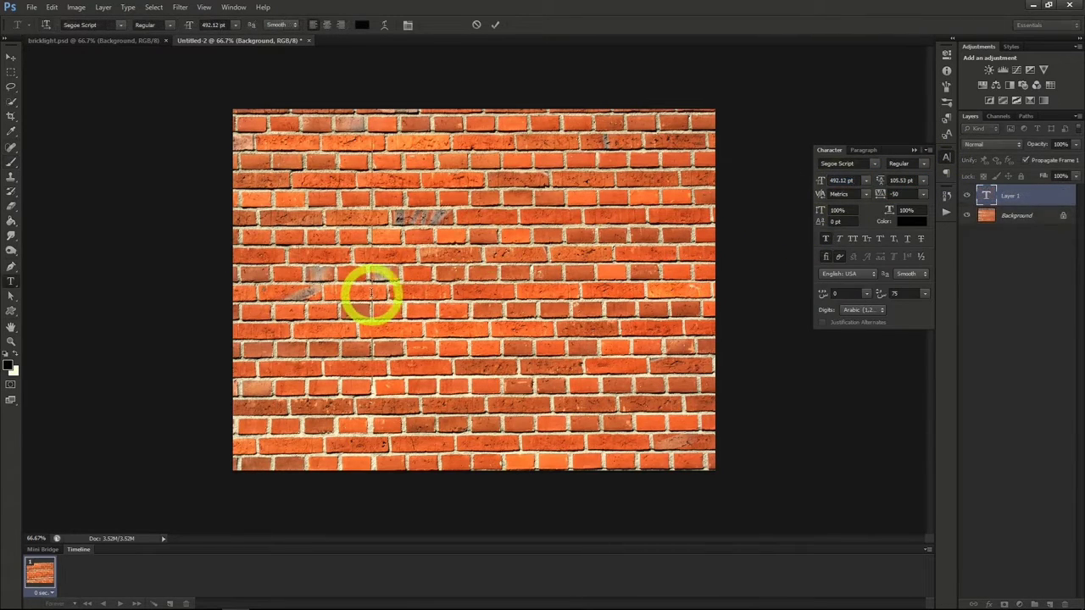
pyautogui.write('Neo')
# Reduce the Neon text's font size to 282.12 pt and centre the word on the wall.
pyautogui.moveTo(820, 181); pyautogui.dragTo(786, 184)
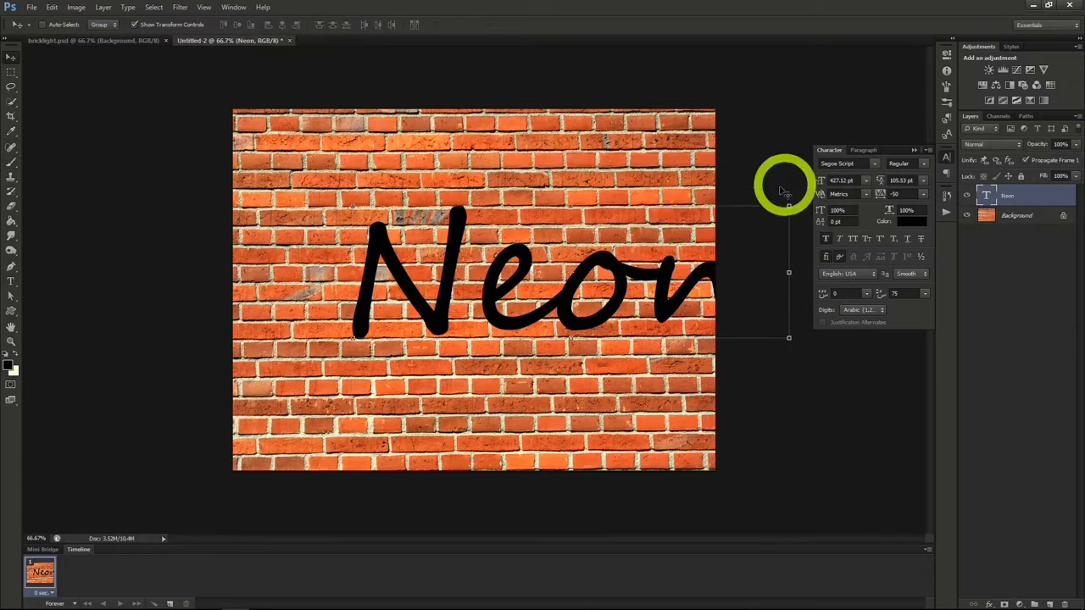
pyautogui.moveTo(618, 284); pyautogui.dragTo(559, 284)
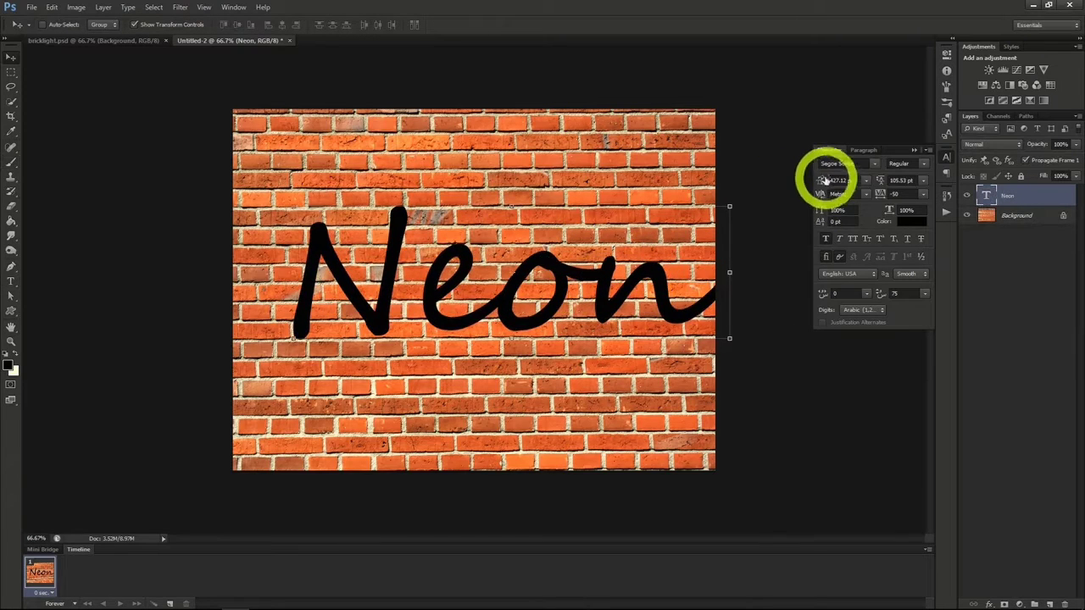
pyautogui.moveTo(821, 181); pyautogui.dragTo(806, 180)
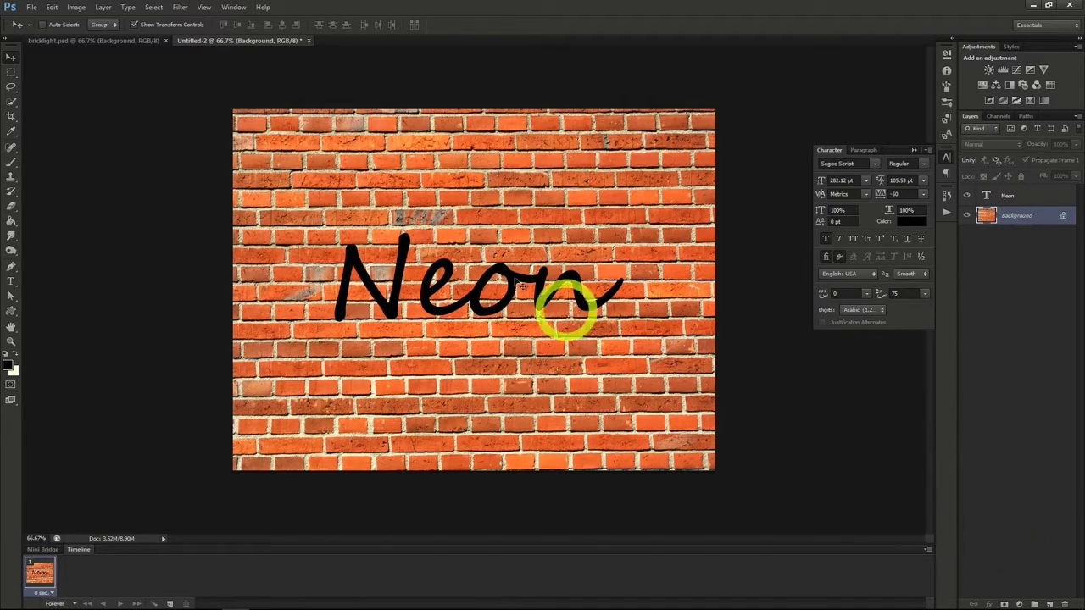
# Add a Hue/Saturation adjustment layer above the brick Background with saturation -70 and lightness -87.
pyautogui.click(103, 7)
pyautogui.moveTo(133, 104)
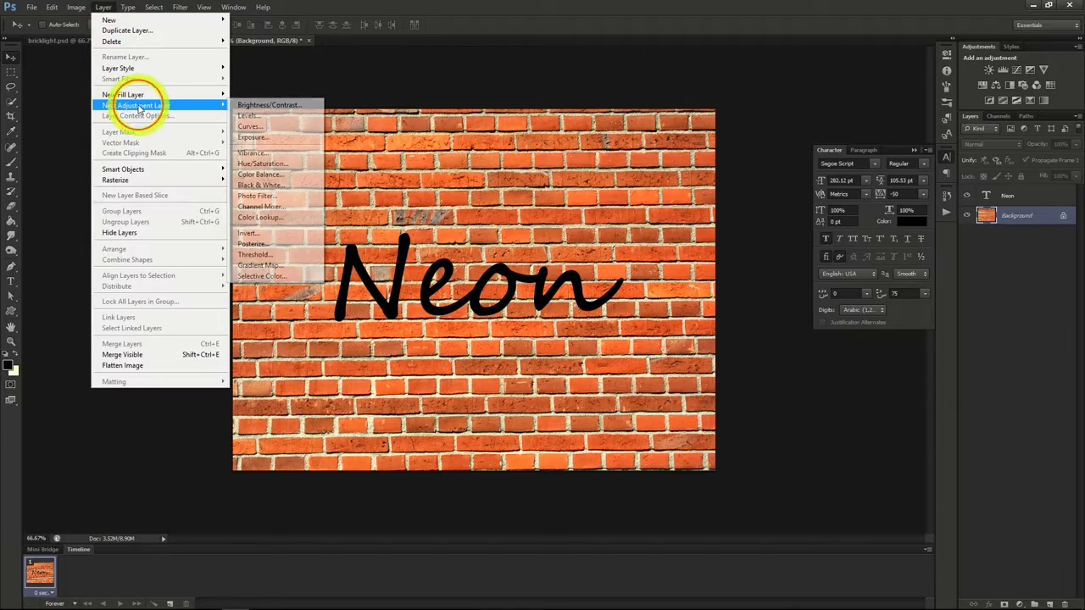
pyautogui.click(253, 164)
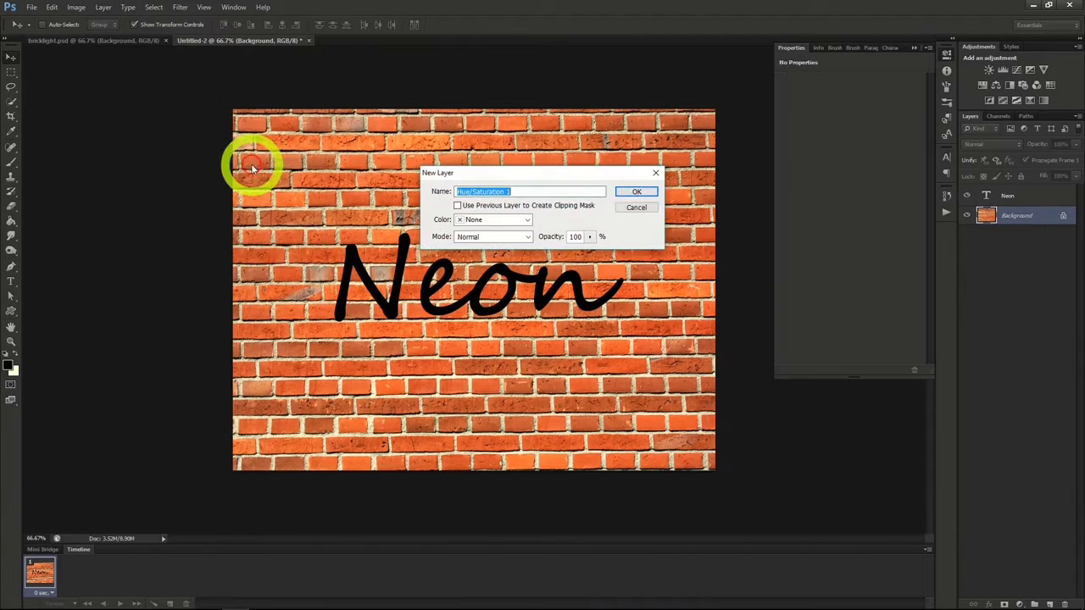
pyautogui.click(637, 193)
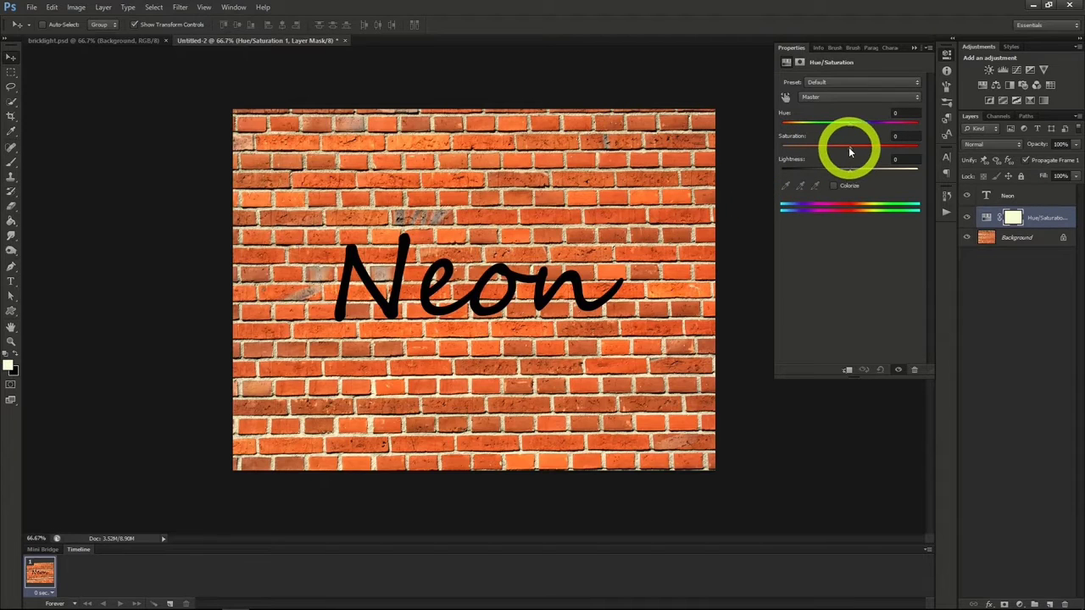
pyautogui.moveTo(848, 146); pyautogui.dragTo(791, 174)
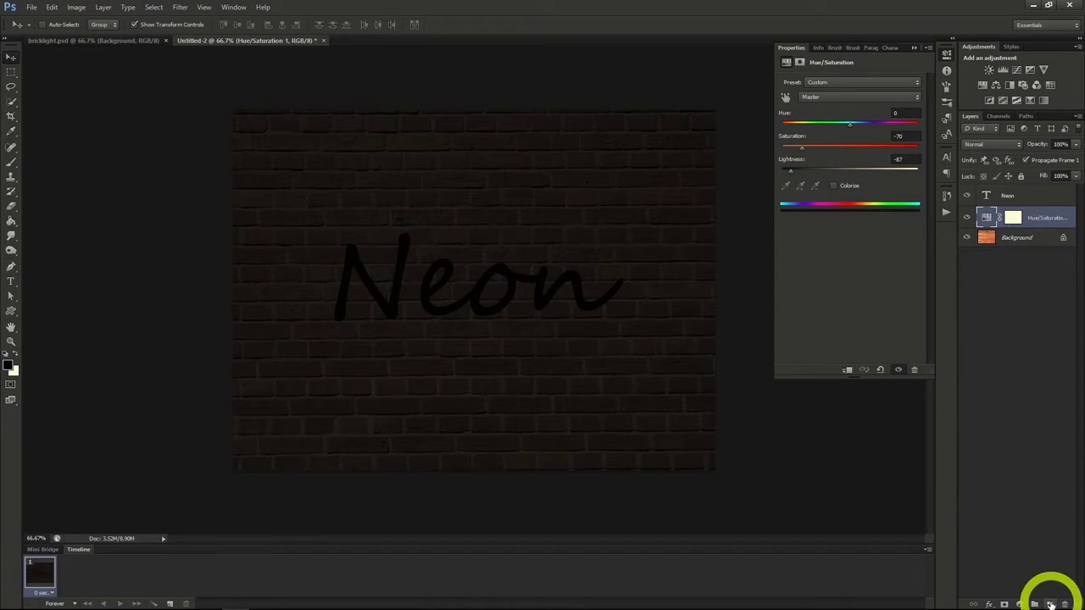
# Create a new layer above the Hue/Saturation adjustment and render Clouds on it.
pyautogui.click(1049, 603)
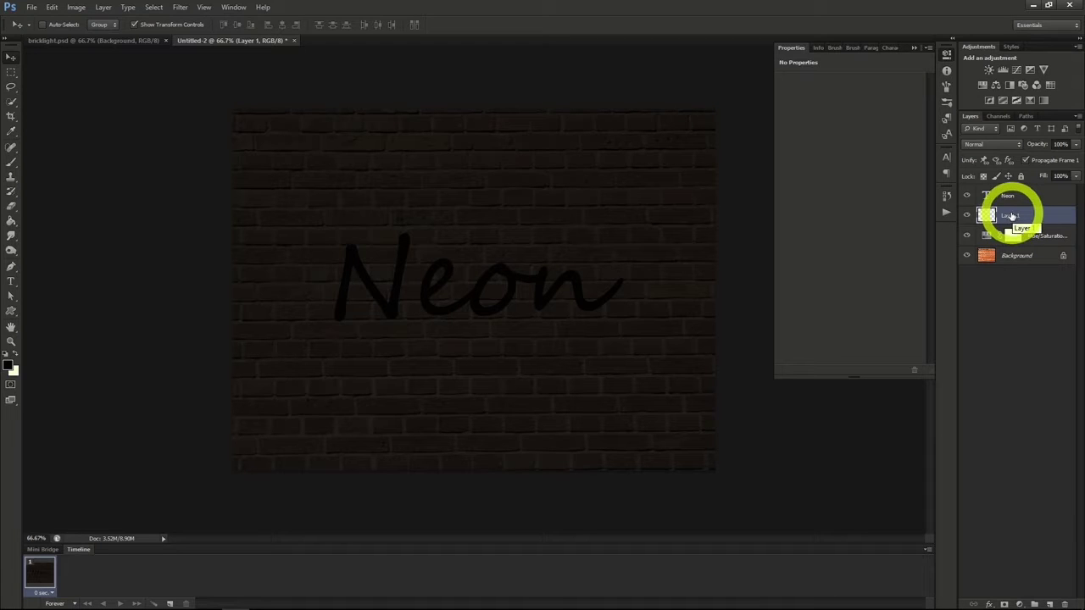
pyautogui.click(180, 8)
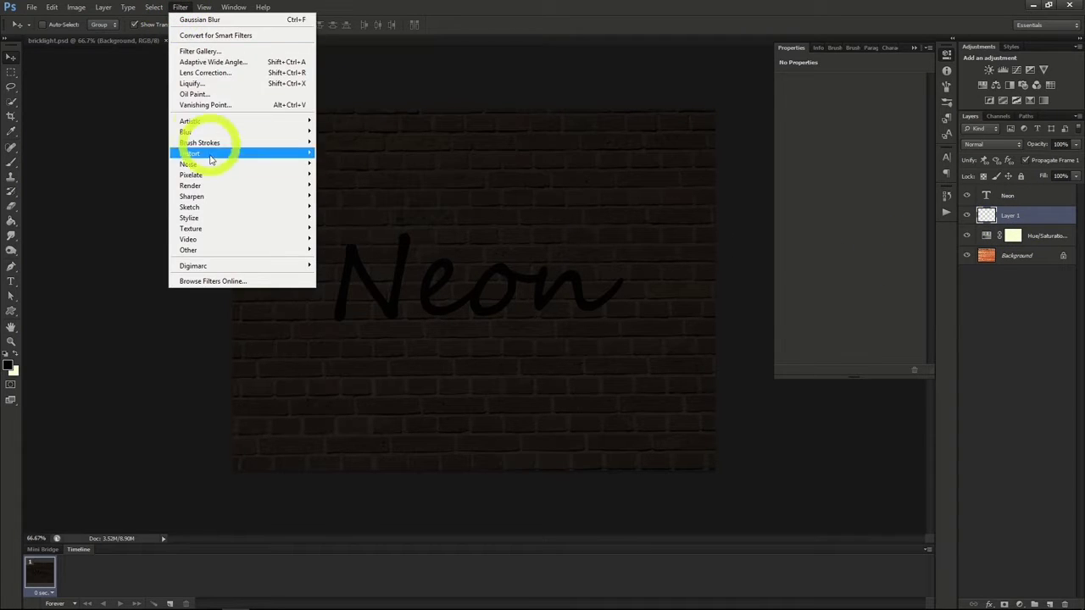
pyautogui.moveTo(216, 185)
pyautogui.click(343, 169)
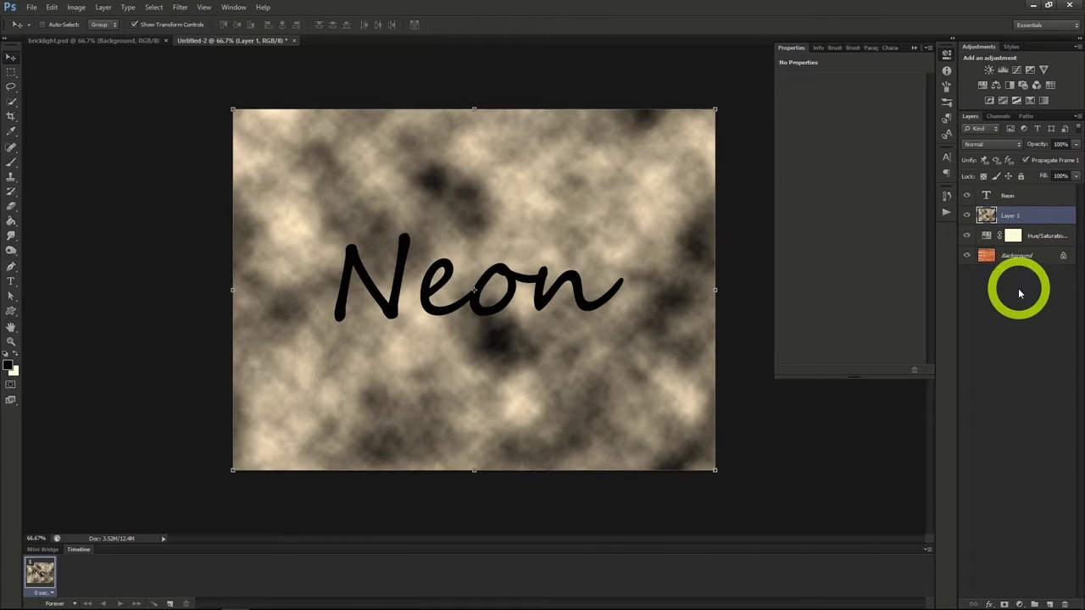
# Add a black layer mask to the clouds layer and set its blend mode to Divide.
pyautogui.keyDown('alt'); pyautogui.click(1005, 604); pyautogui.keyUp('alt')
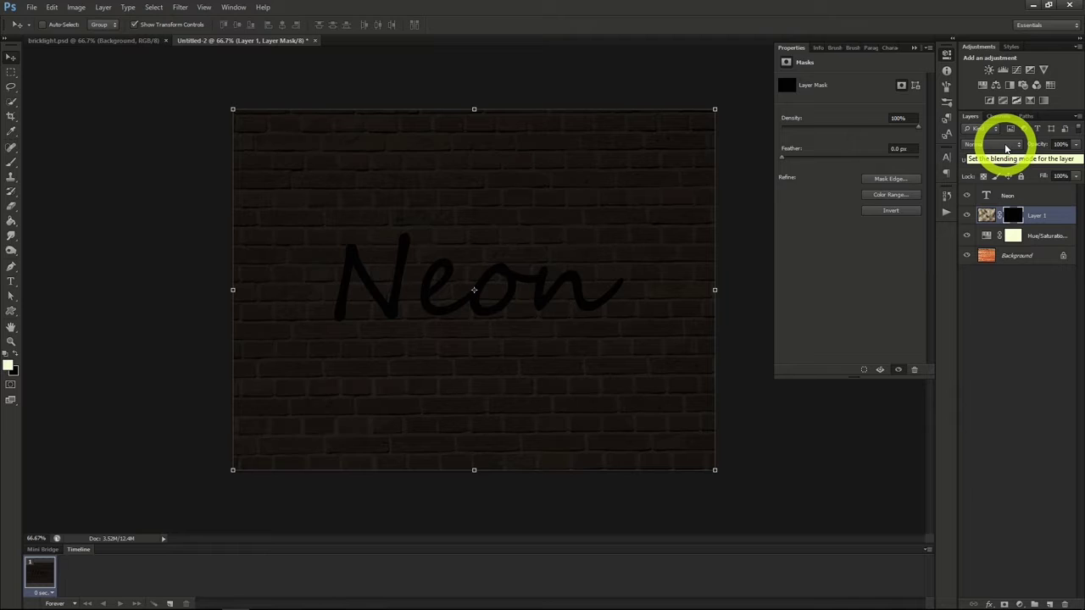
pyautogui.click(1006, 149)
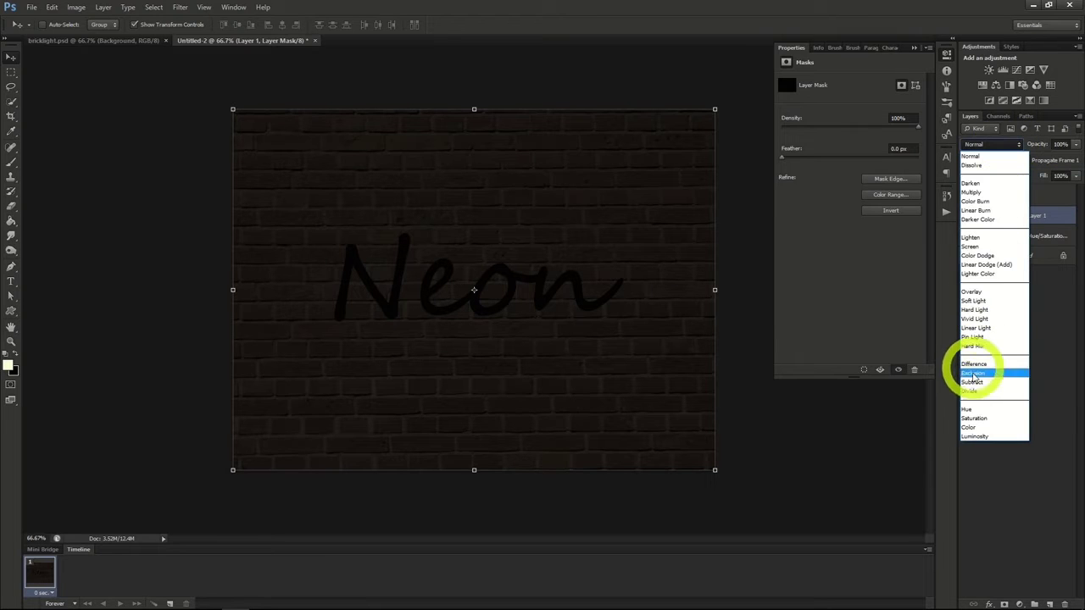
pyautogui.click(970, 391)
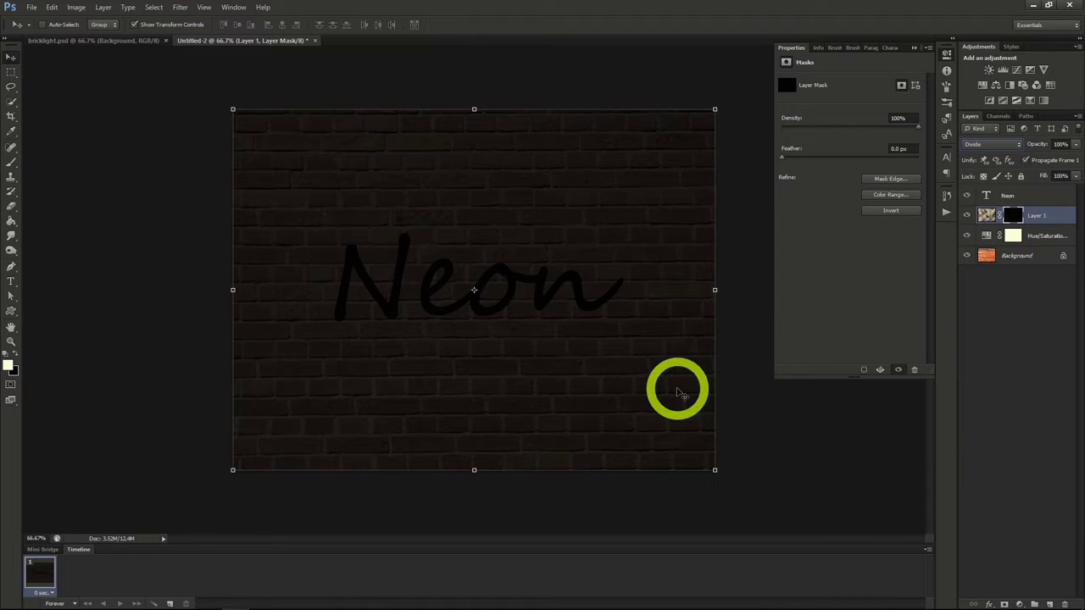
# Paint light patches on the clouds layer's mask around the Neon lettering with a soft 156 px brush at 50% opacity.
pyautogui.click(11, 162)
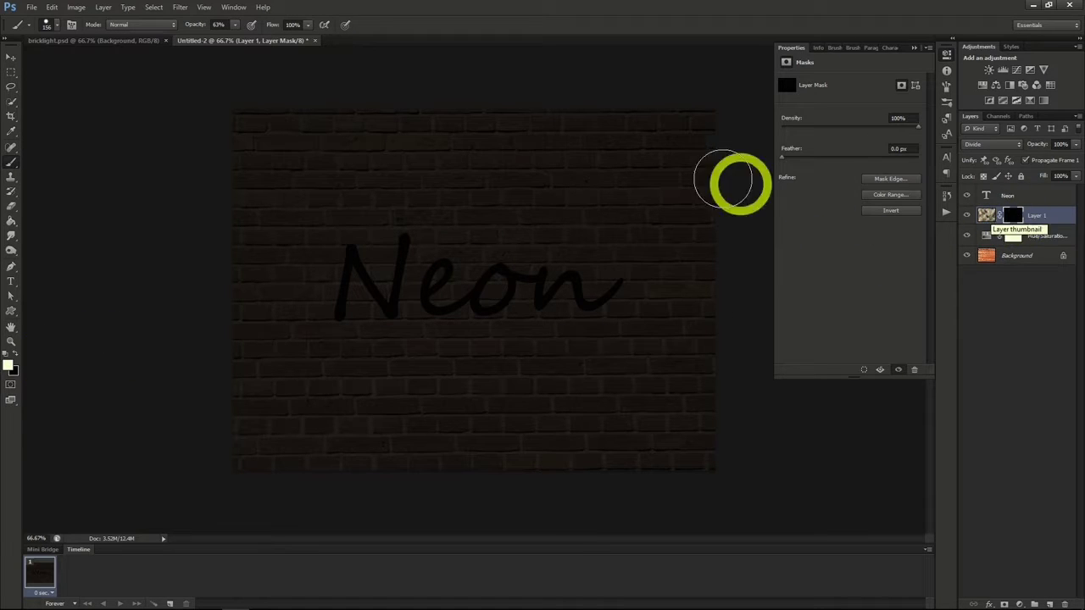
pyautogui.click(235, 27)
pyautogui.moveTo(229, 39); pyautogui.dragTo(230, 34)
pyautogui.click(57, 24)
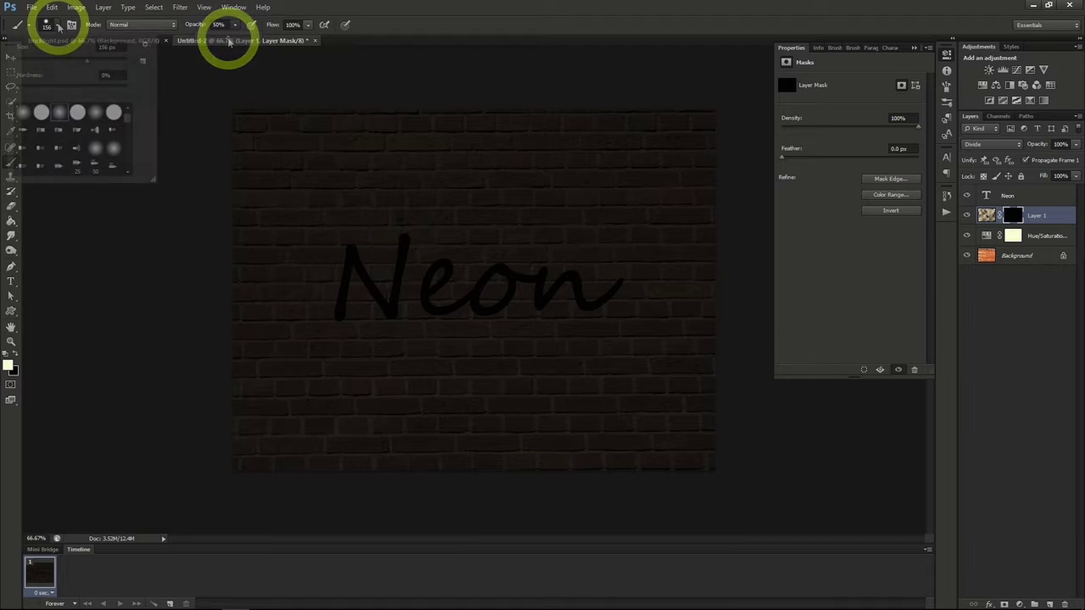
pyautogui.click(78, 88)
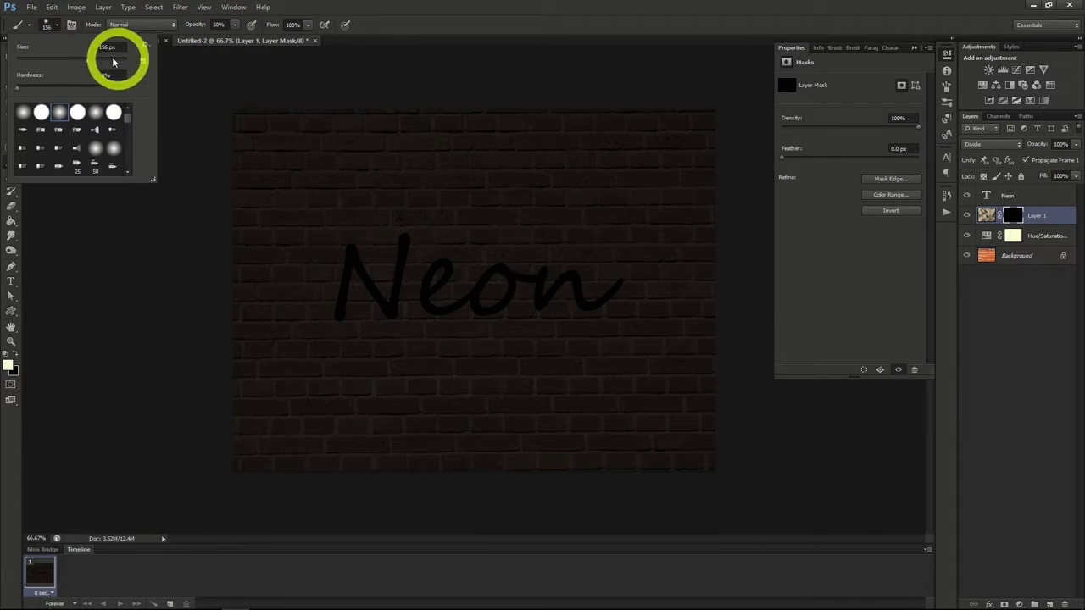
pyautogui.click(57, 24)
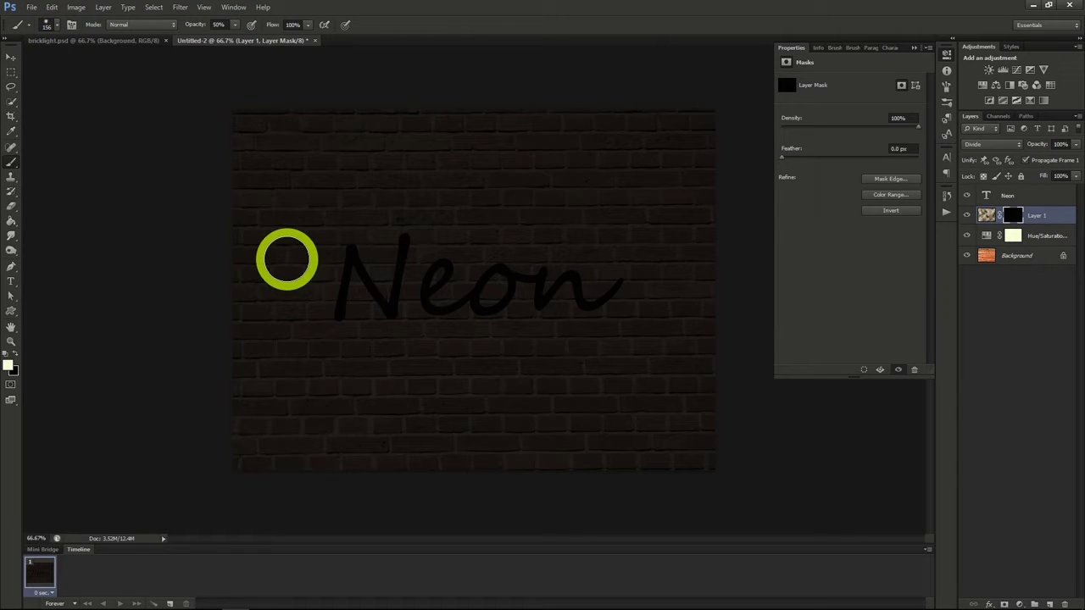
pyautogui.click(356, 242)
pyautogui.click(311, 307)
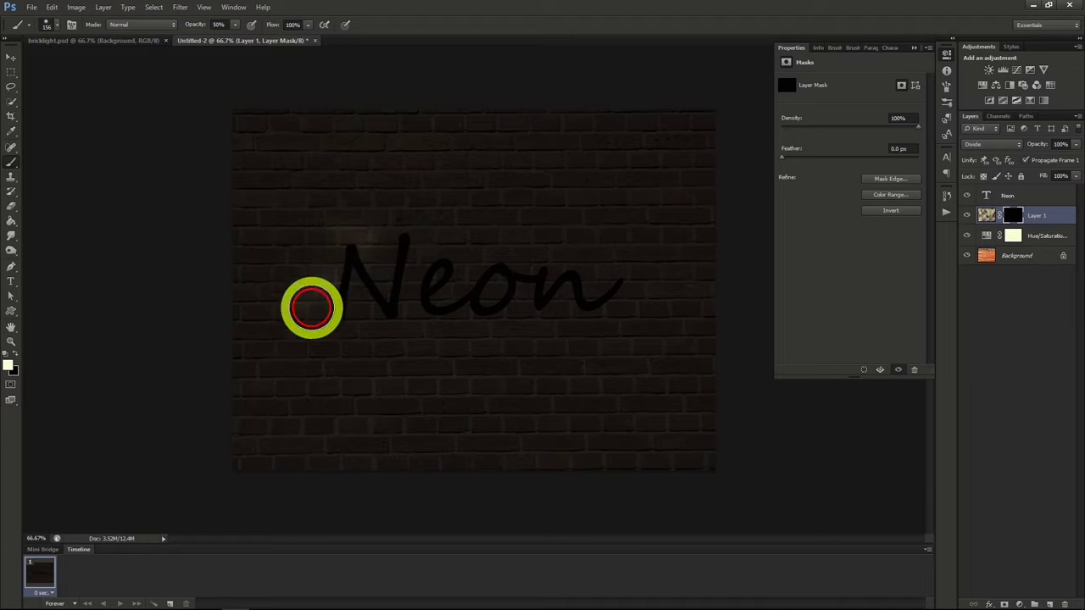
pyautogui.click(502, 321)
pyautogui.click(431, 276)
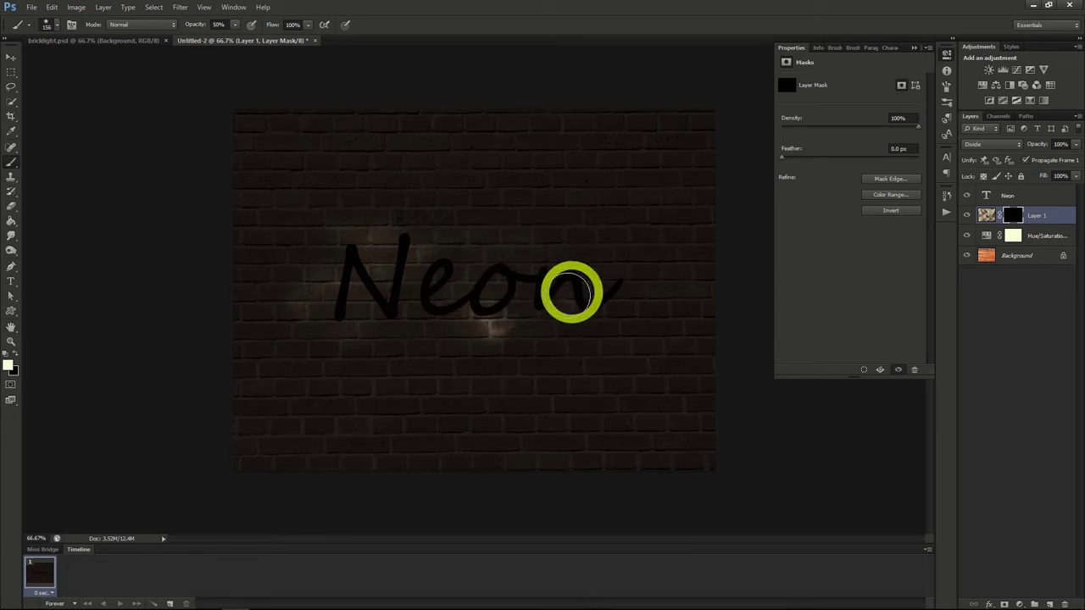
pyautogui.click(659, 292)
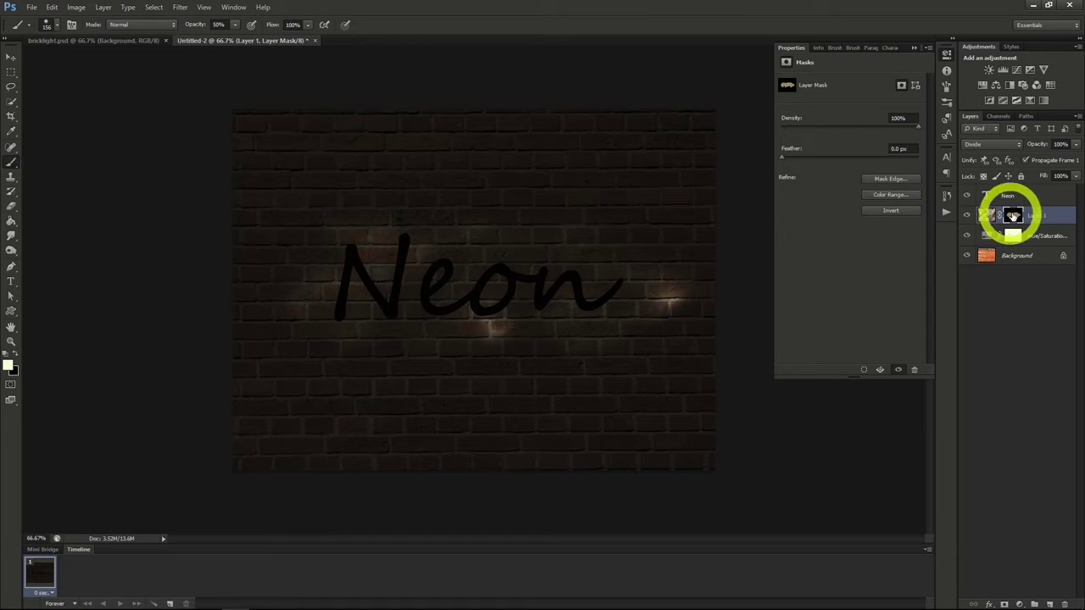
# Colour the Neon text blue and apply a smooth inner Bevel & Emboss with 185% depth, 3 px size and maximum soften.
pyautogui.click(993, 191)
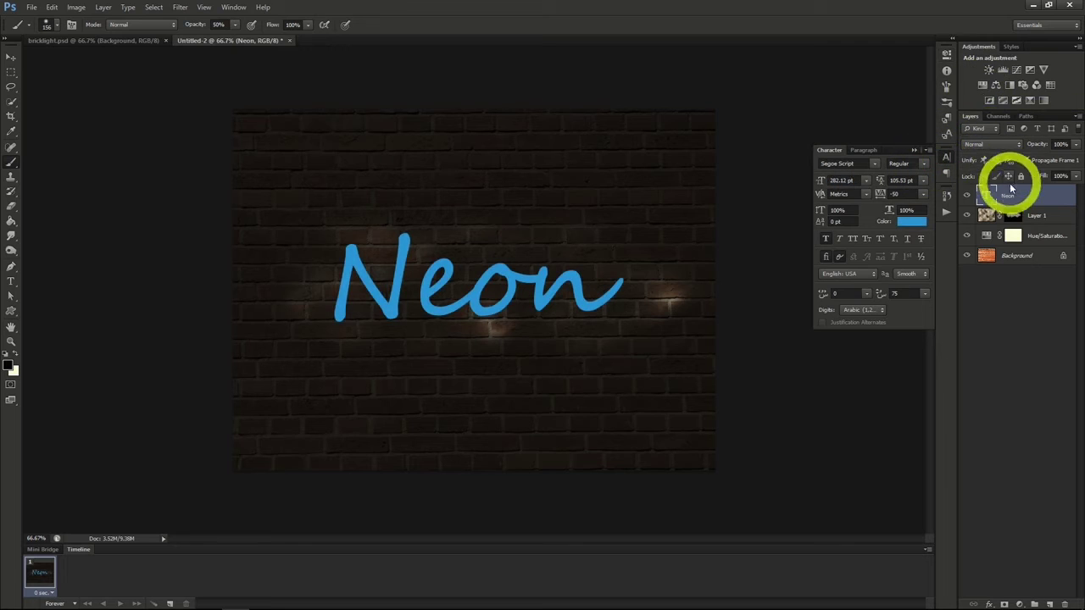
pyautogui.rightClick(1010, 189)
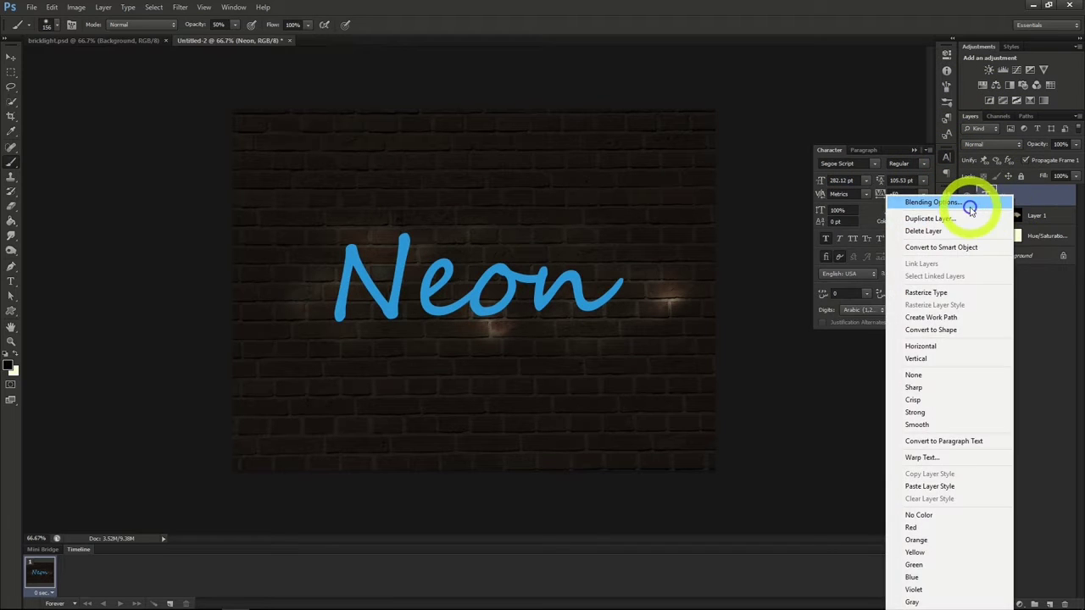
pyautogui.click(970, 202)
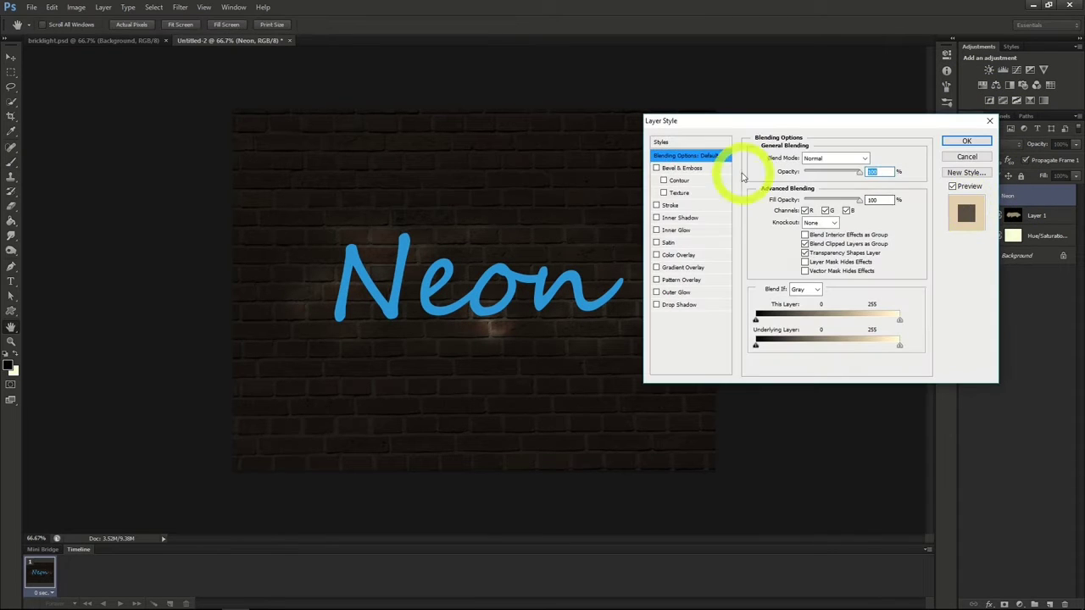
pyautogui.click(687, 169)
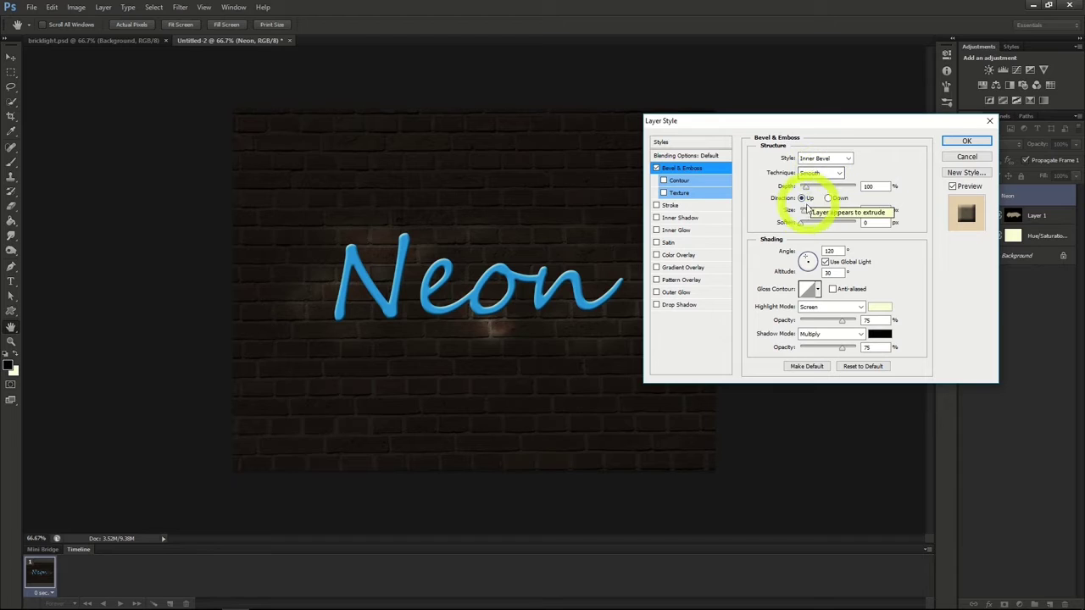
pyautogui.moveTo(807, 192); pyautogui.dragTo(811, 192)
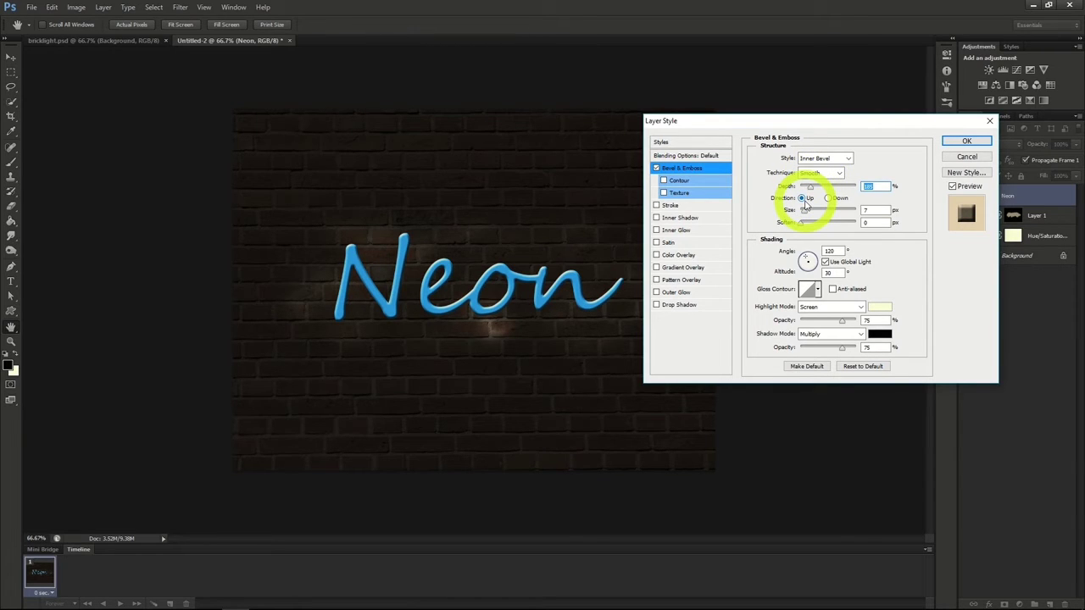
pyautogui.moveTo(806, 216); pyautogui.dragTo(864, 219)
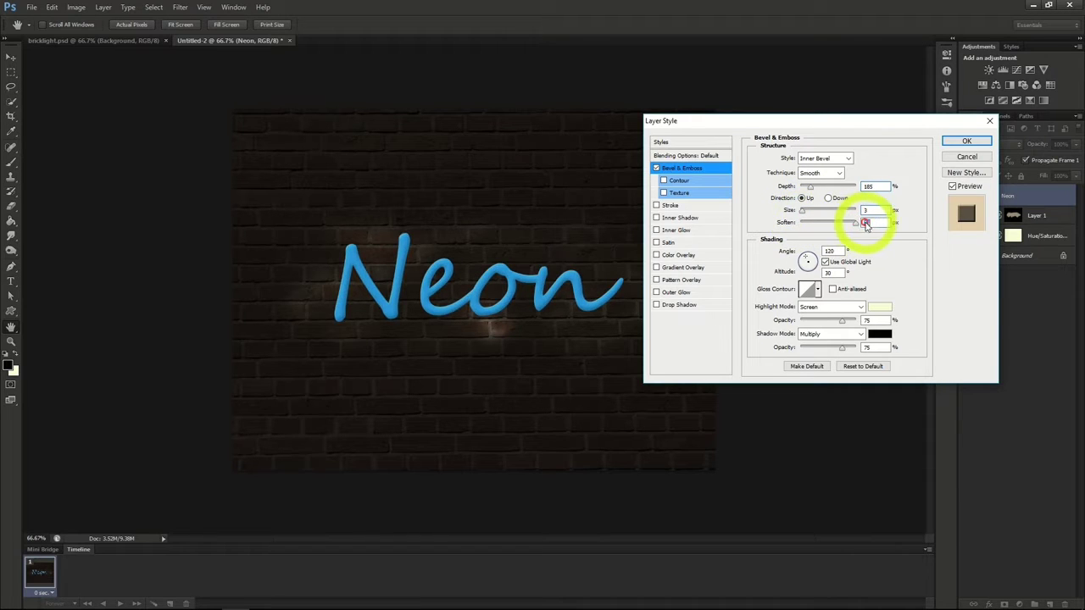
# Add an Inner Shadow to the Neon text with 40% opacity, 5 px distance and a slightly reduced size.
pyautogui.click(678, 218)
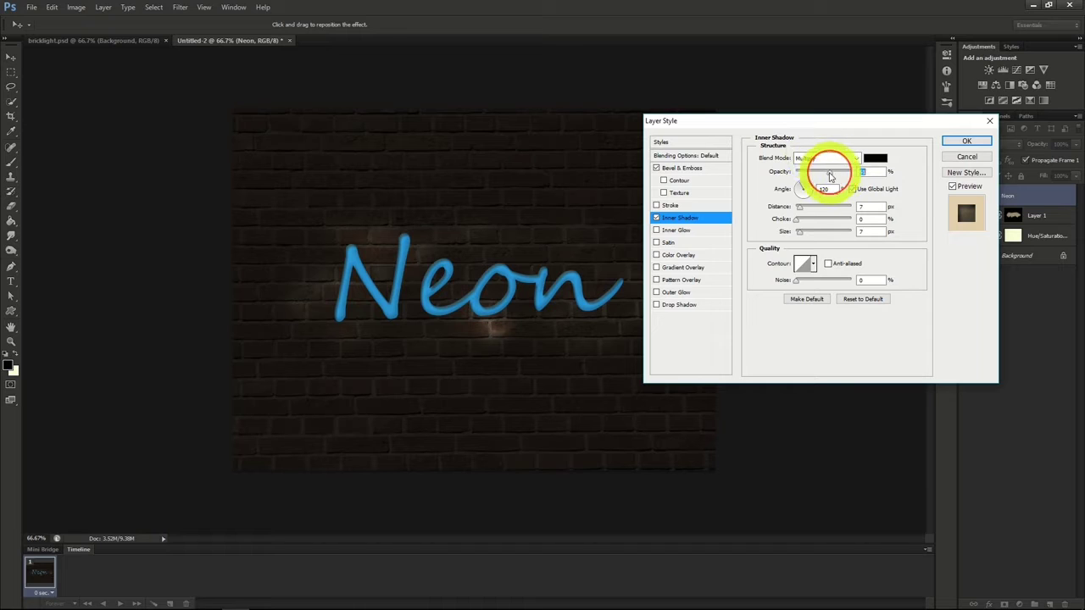
pyautogui.click(820, 175)
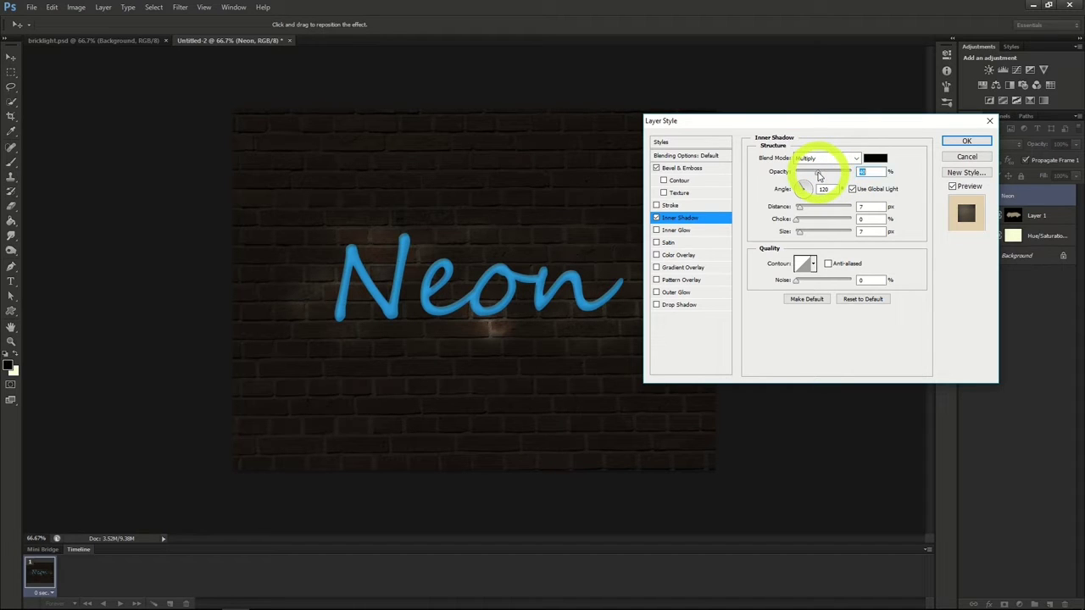
pyautogui.click(799, 209)
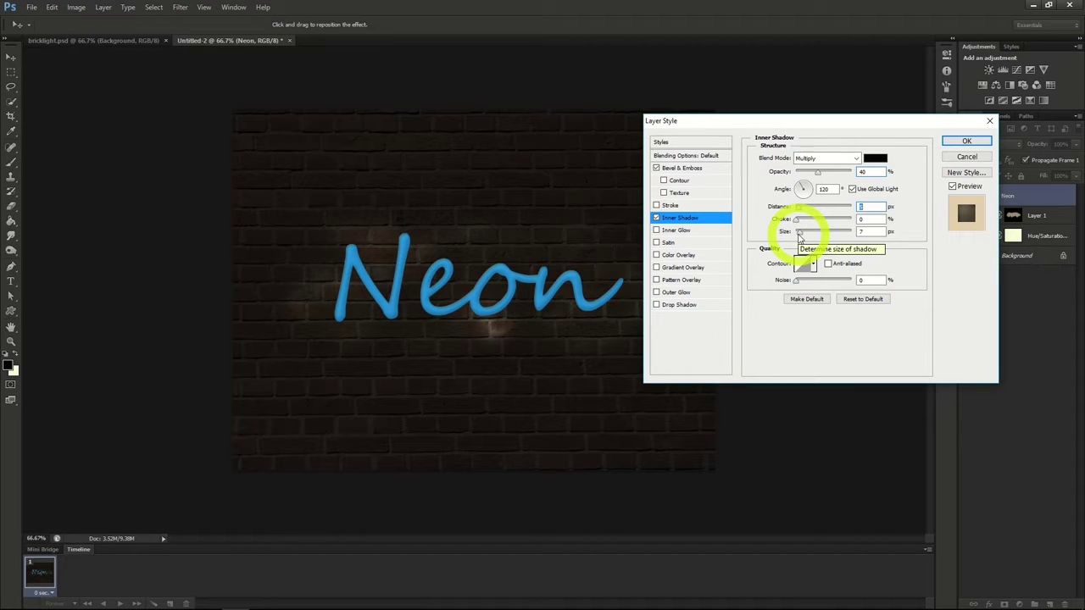
pyautogui.click(800, 234)
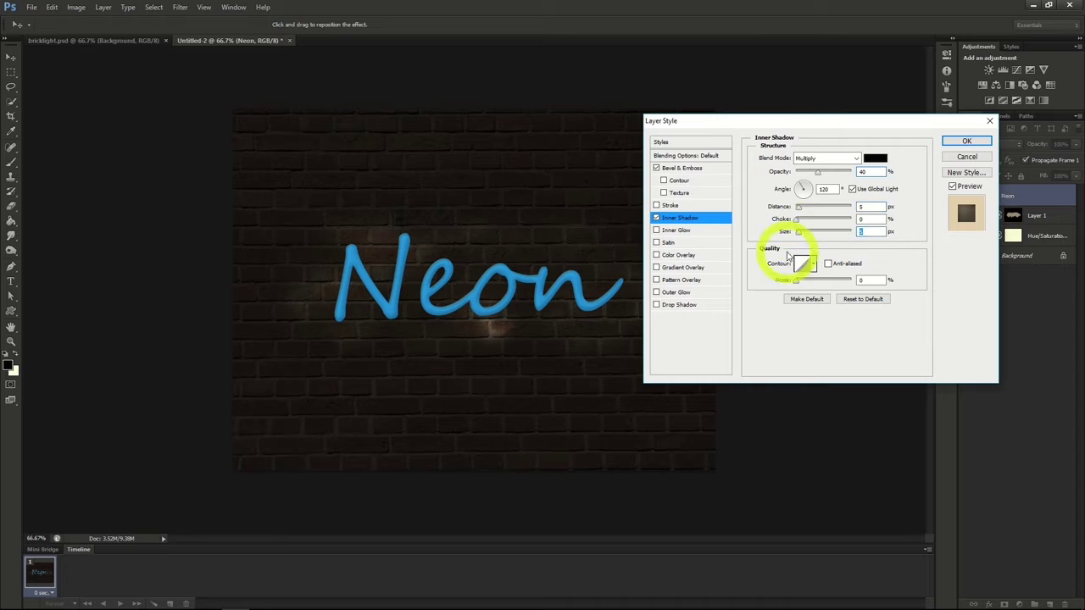
# Add an 8 px Inner Glow from the center to the Neon text and apply the layer style.
pyautogui.click(678, 231)
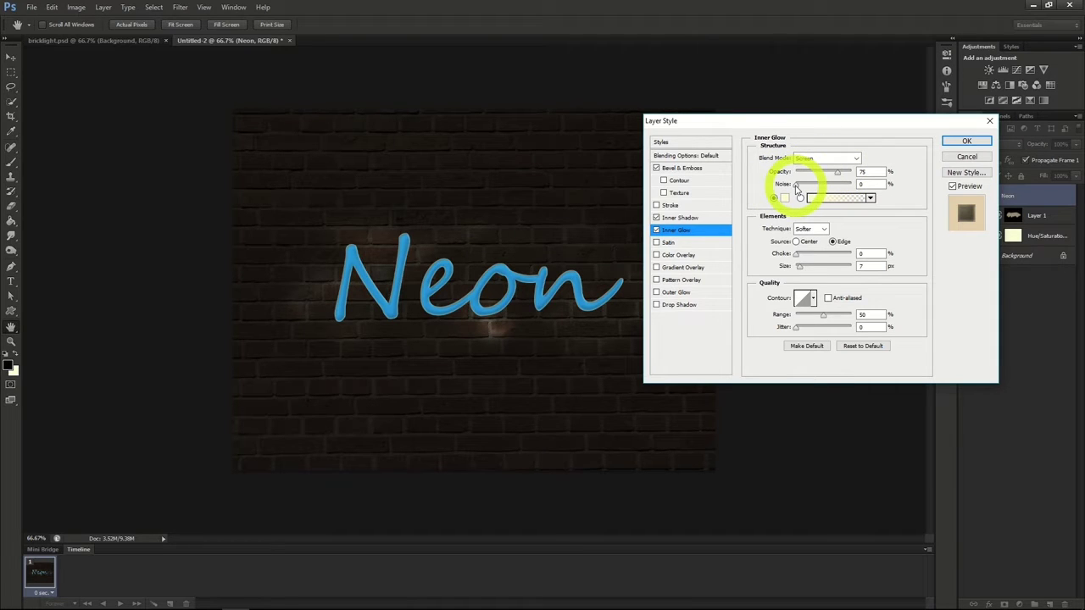
pyautogui.click(800, 267)
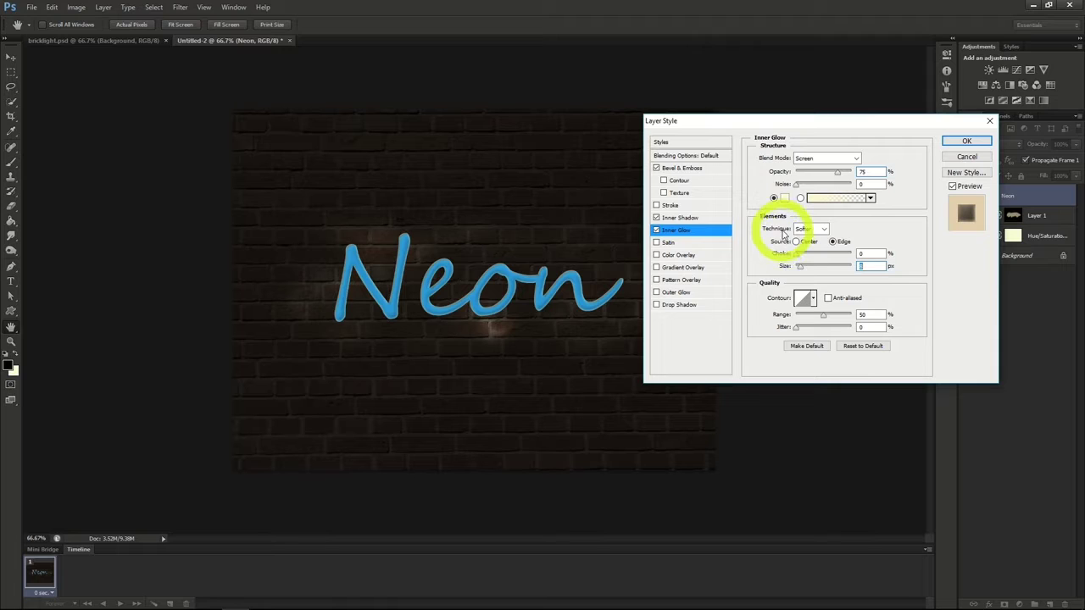
pyautogui.click(797, 243)
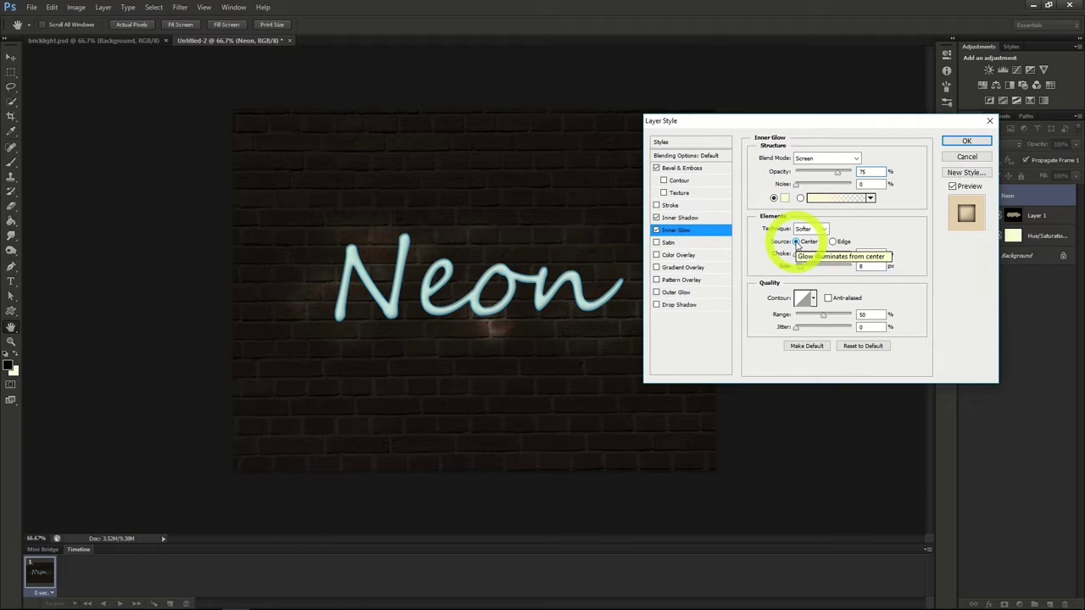
pyautogui.click(966, 141)
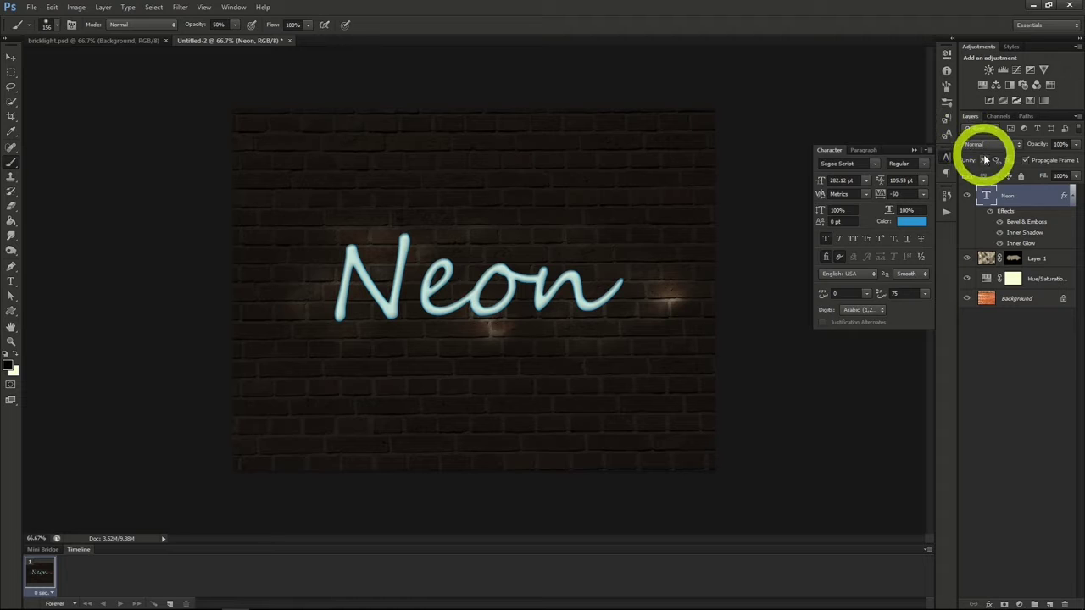
# Duplicate the Neon layer beneath the original and convert the copy to a Smart Object.
pyautogui.rightClick(1008, 201)
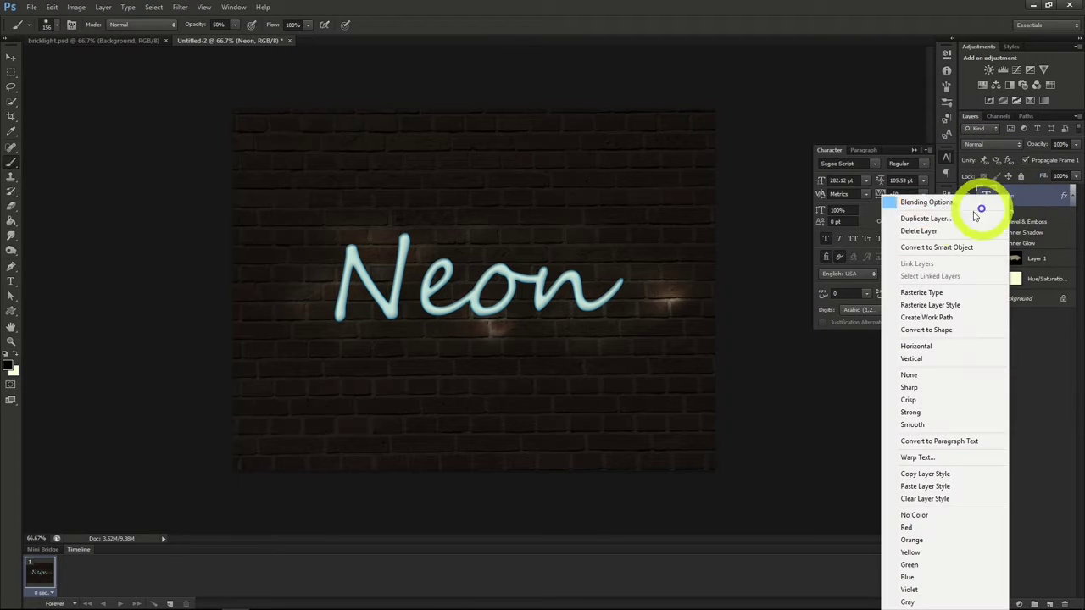
pyautogui.click(970, 214)
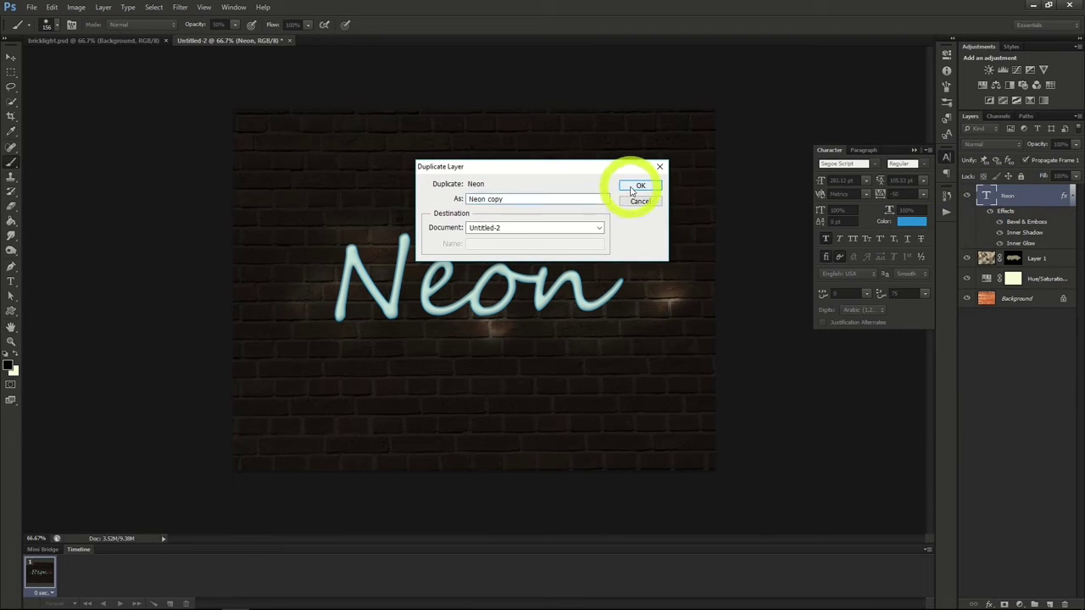
pyautogui.click(640, 186)
pyautogui.moveTo(1013, 198); pyautogui.dragTo(1020, 303)
pyautogui.rightClick(1013, 261)
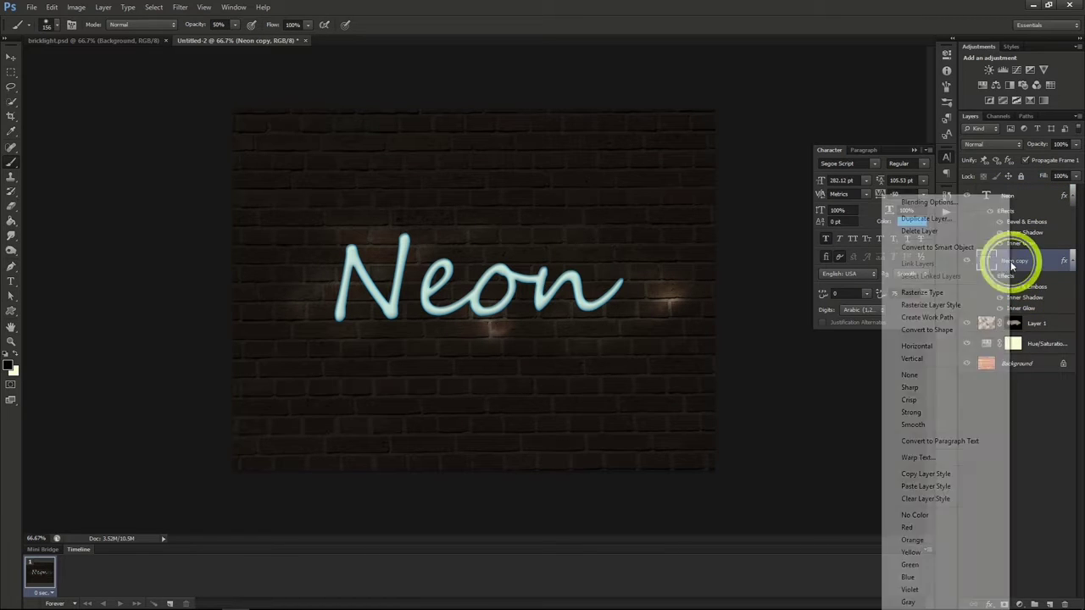
pyautogui.click(958, 247)
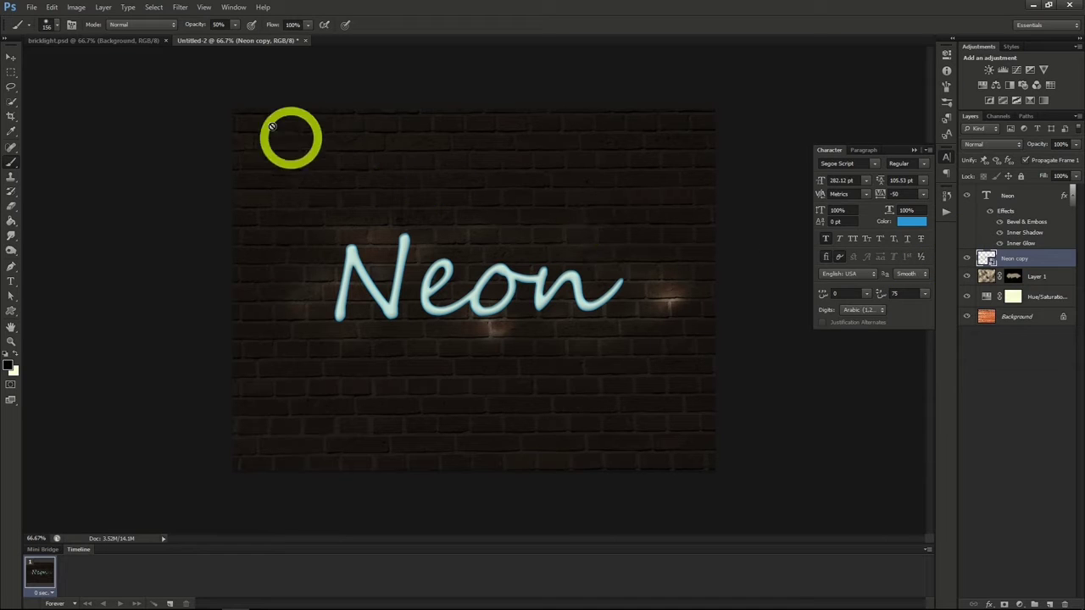
# Apply a Gaussian Blur with a radius of about 11 pixels to the Neon copy Smart Object.
pyautogui.click(181, 7)
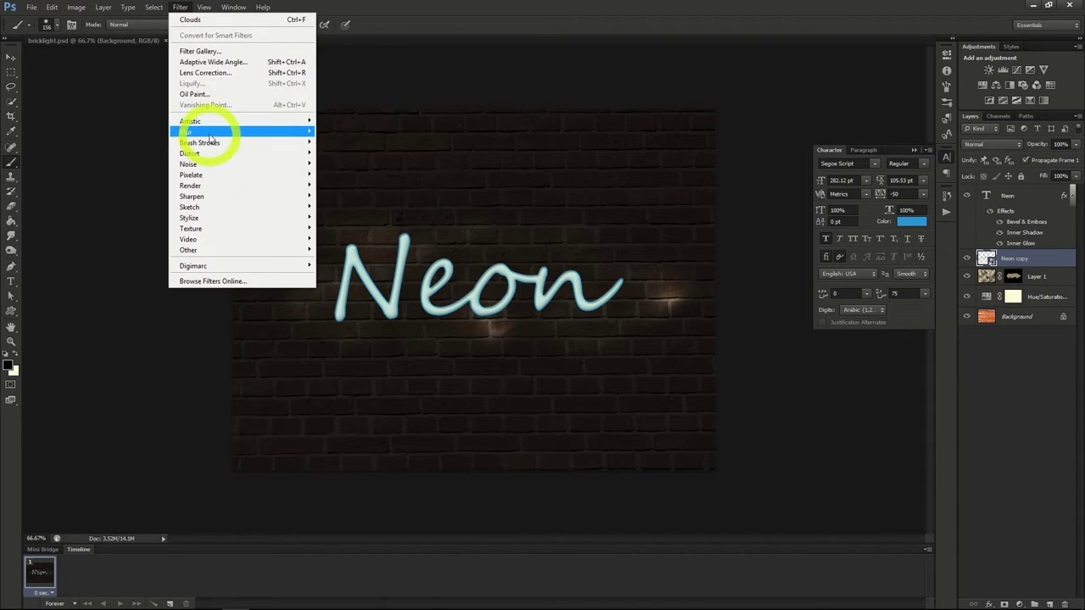
pyautogui.moveTo(209, 134)
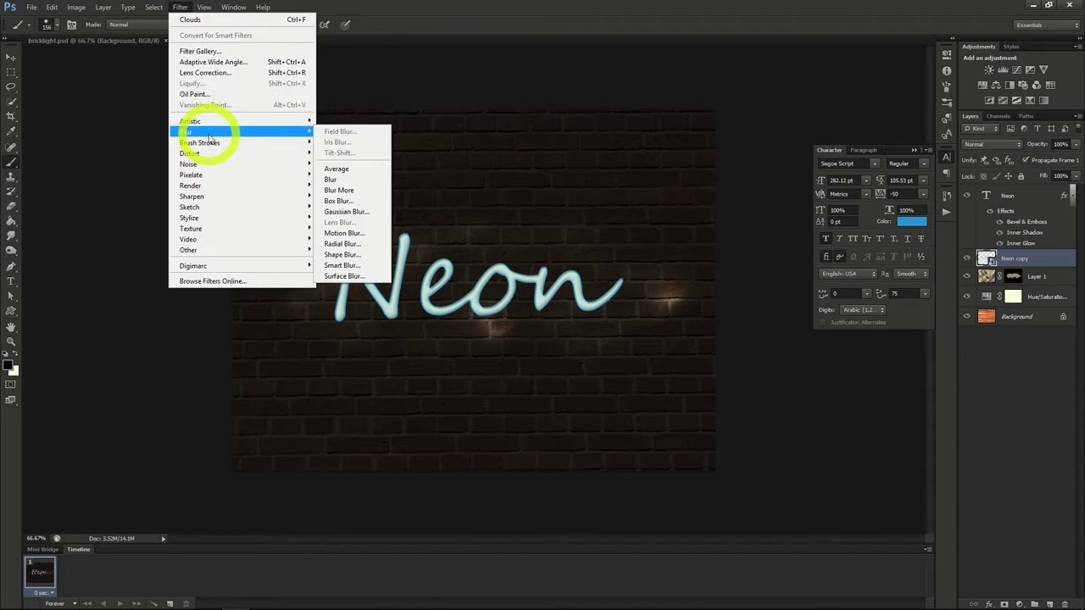
pyautogui.click(344, 211)
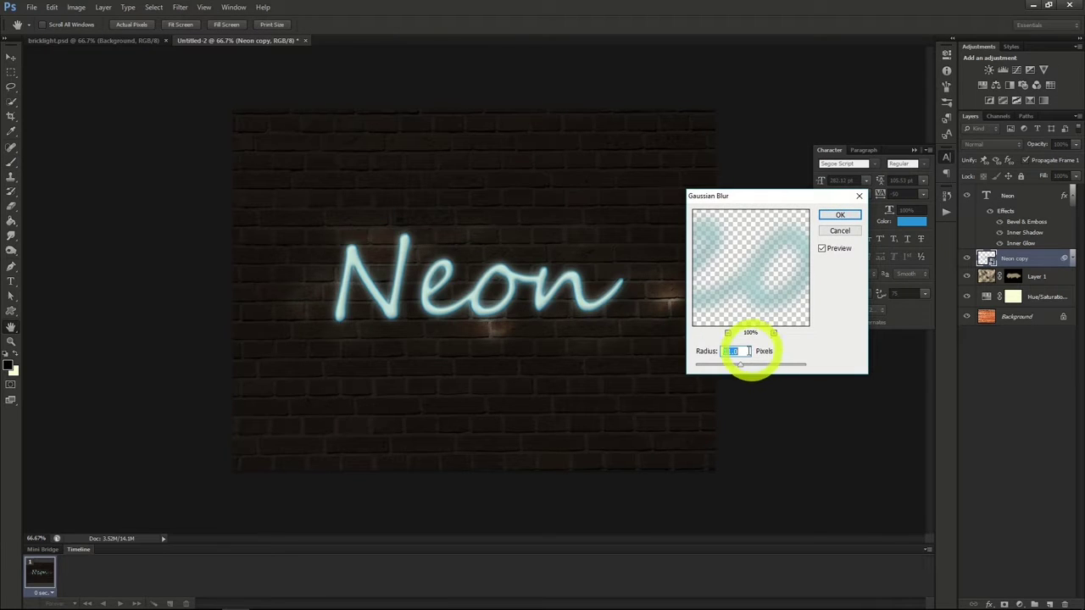
pyautogui.doubleClick(739, 352)
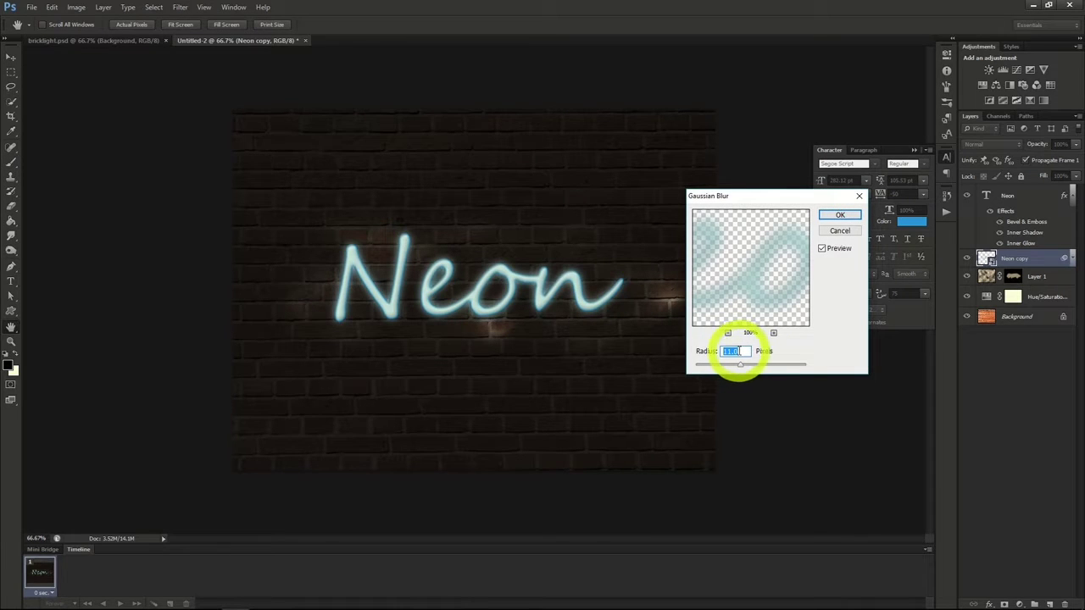
pyautogui.click(839, 214)
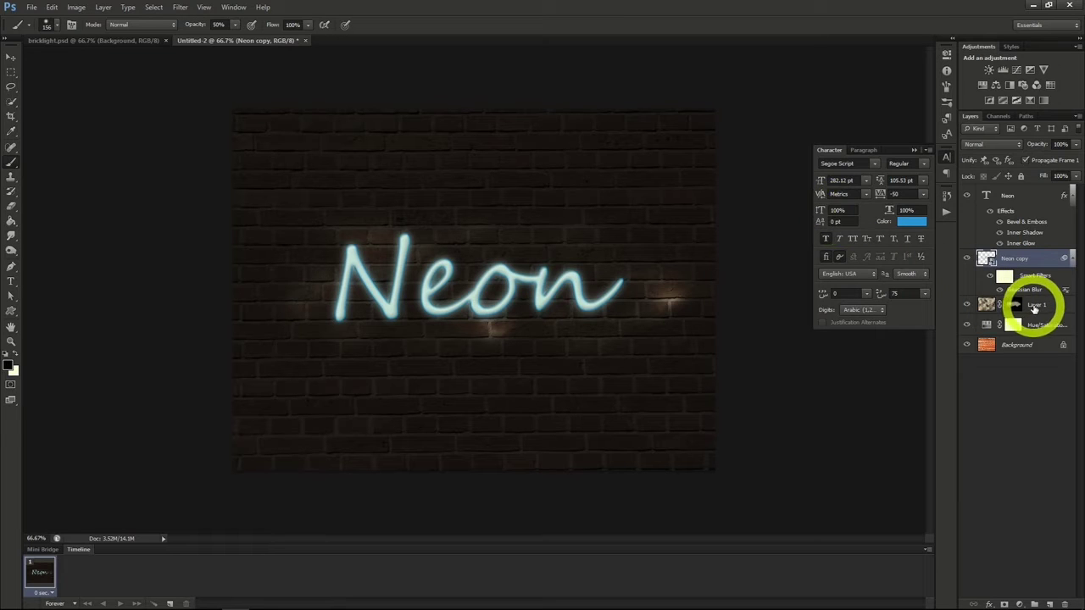
# Create a new layer above Layer 1 and reduce the brush size to 13 px.
pyautogui.click(1036, 305)
pyautogui.click(1049, 604)
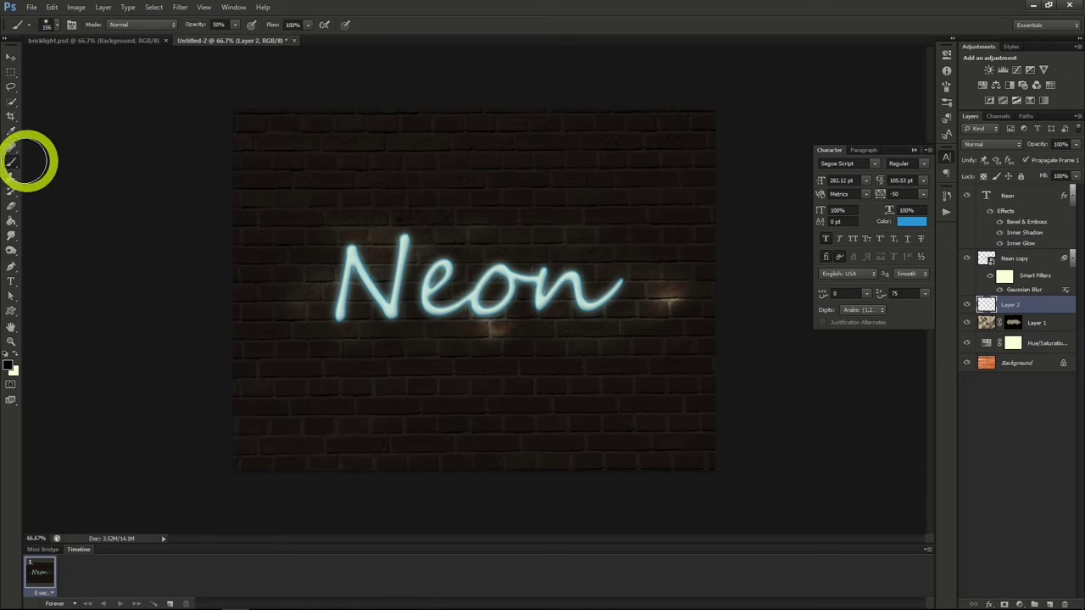
pyautogui.click(52, 38)
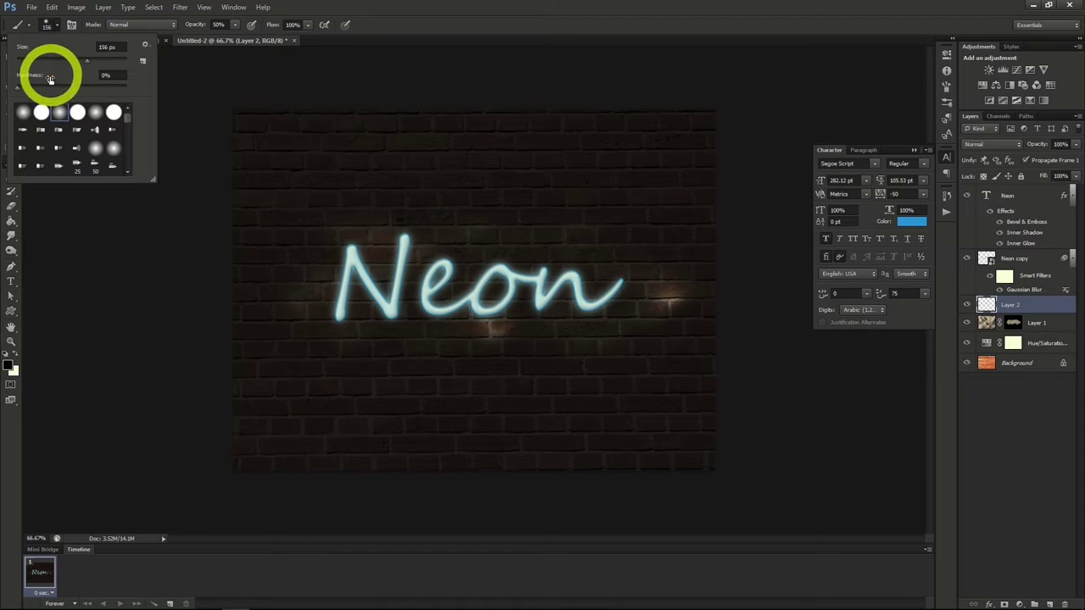
pyautogui.doubleClick(41, 109)
pyautogui.click(58, 28)
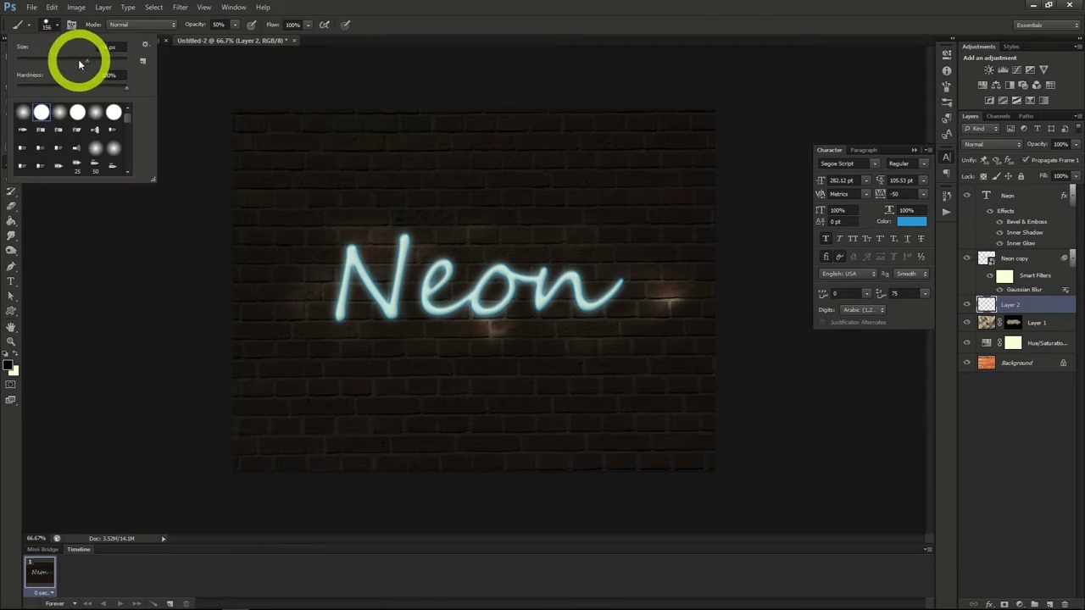
pyautogui.moveTo(83, 58); pyautogui.dragTo(36, 62)
pyautogui.press('Return')
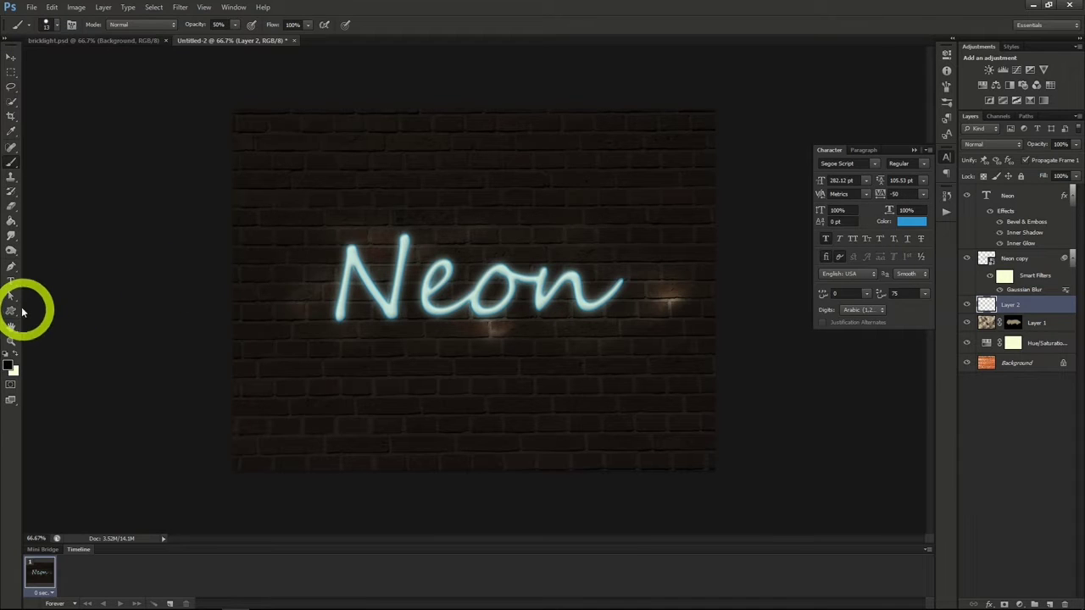
# Stroke a wavy pen path across the Neon letters using the Brush with Simulate Pressure, and delete the path.
pyautogui.click(11, 265)
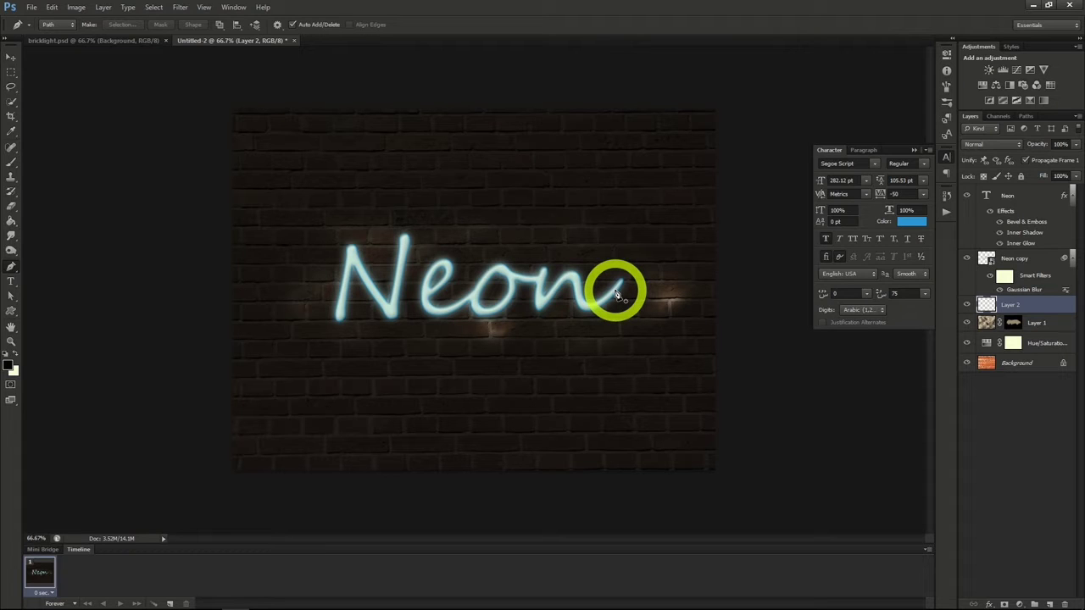
pyautogui.moveTo(615, 290); pyautogui.dragTo(547, 290)
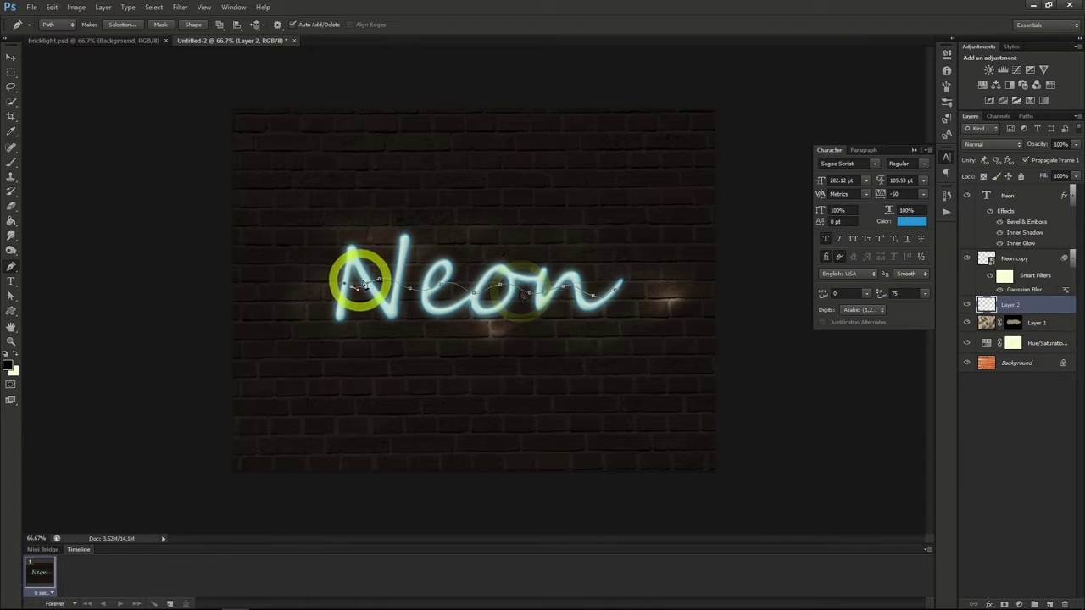
pyautogui.rightClick(374, 286)
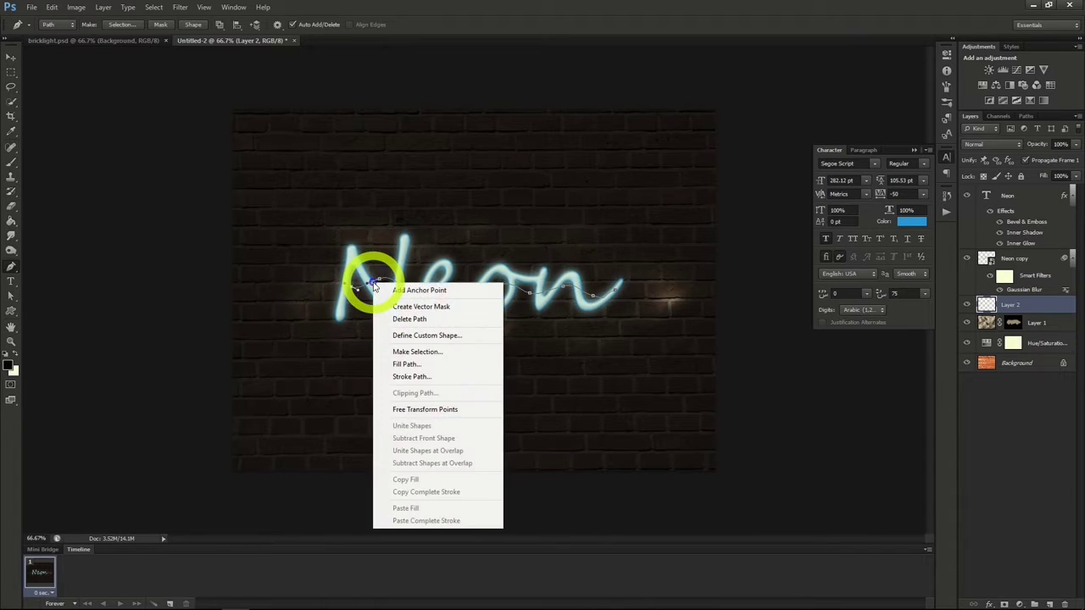
pyautogui.click(409, 377)
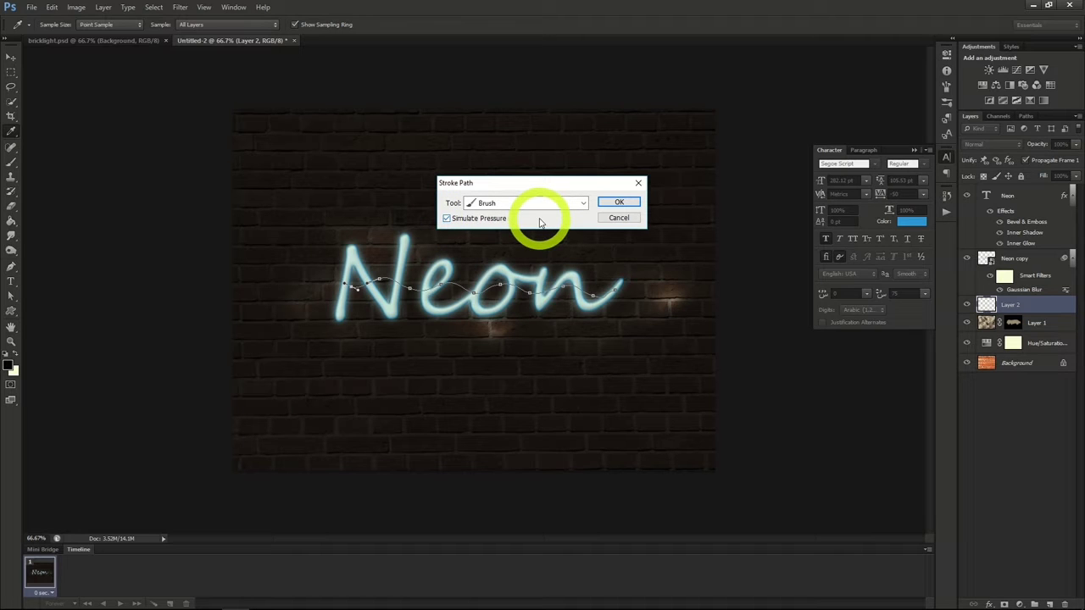
pyautogui.click(619, 202)
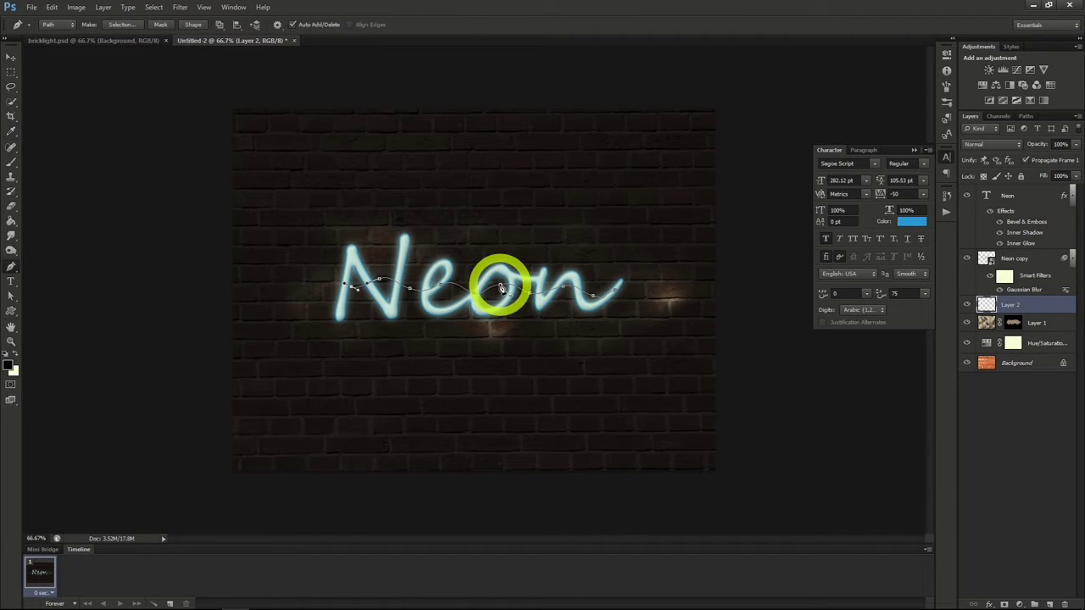
pyautogui.rightClick(501, 288)
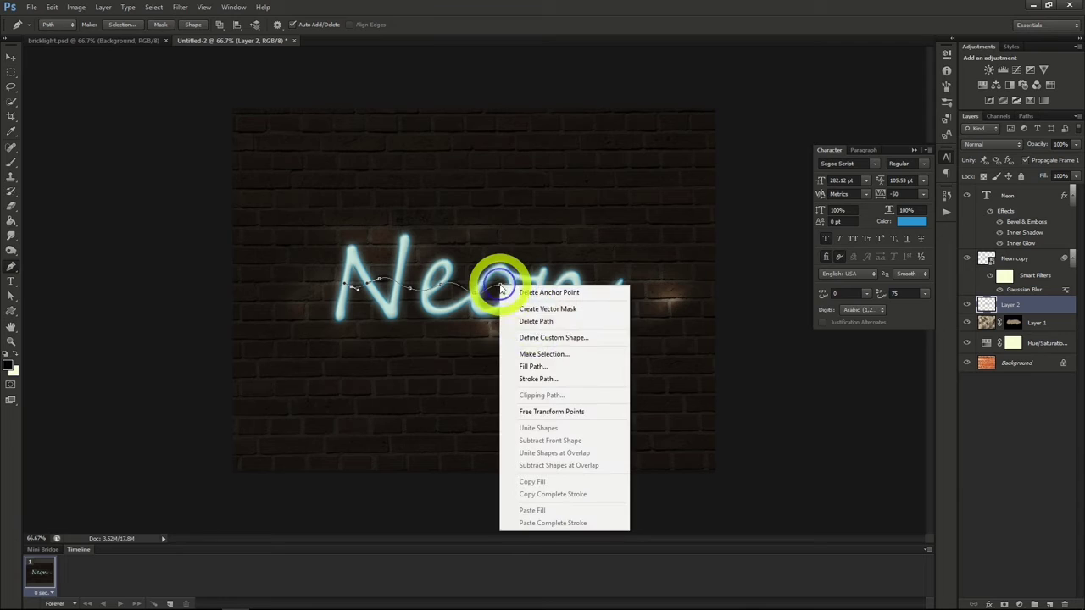
pyautogui.click(536, 321)
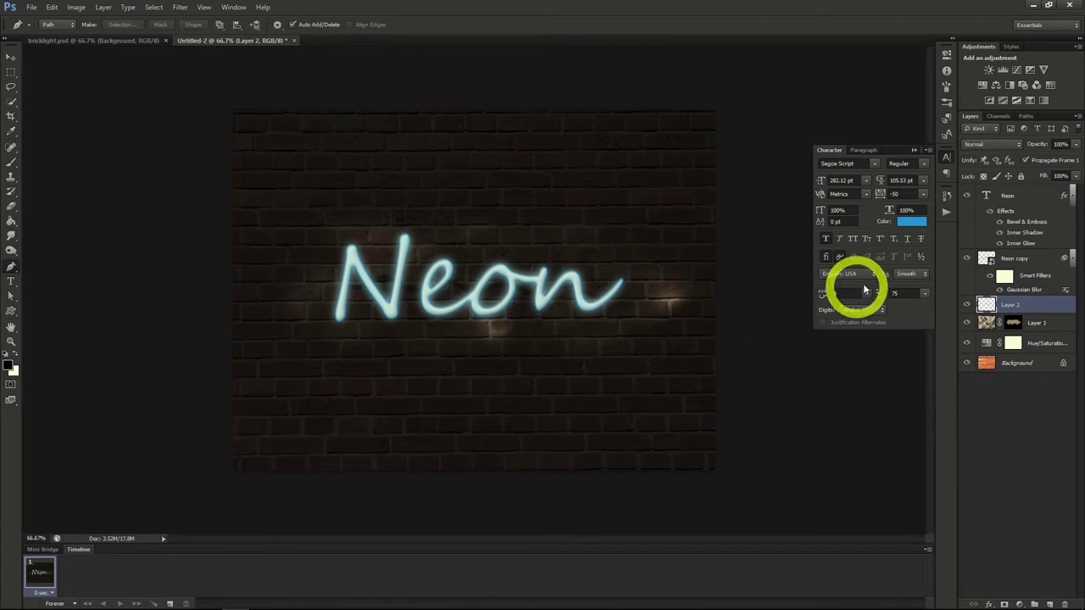
# Apply a smooth inner Bevel & Emboss to the stroked wire on Layer 2 with 245% depth, 0 px size and a slight soften.
pyautogui.rightClick(1008, 309)
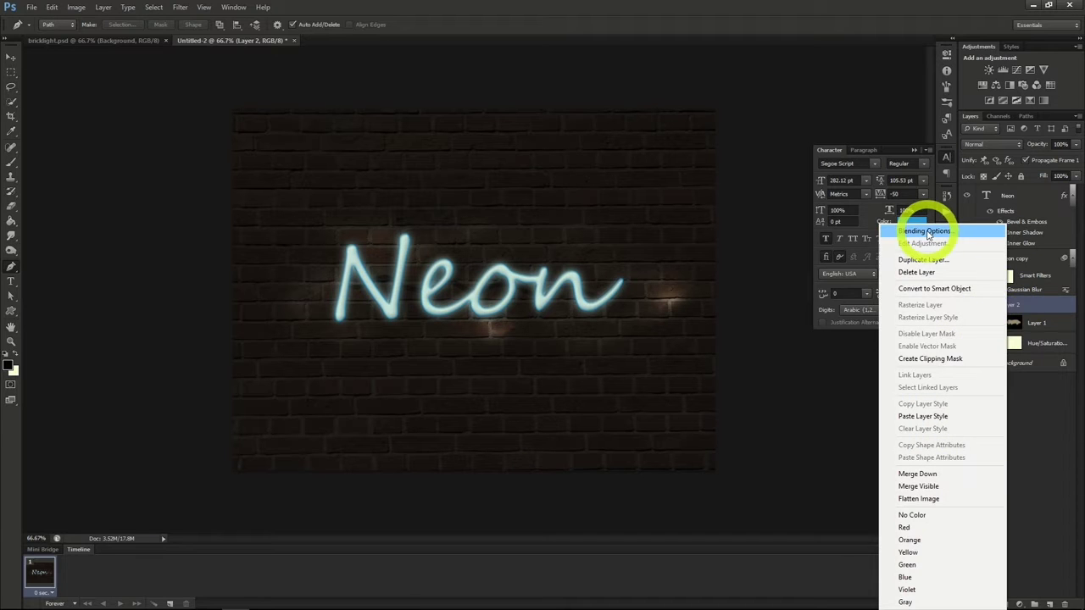
pyautogui.click(926, 232)
pyautogui.click(686, 167)
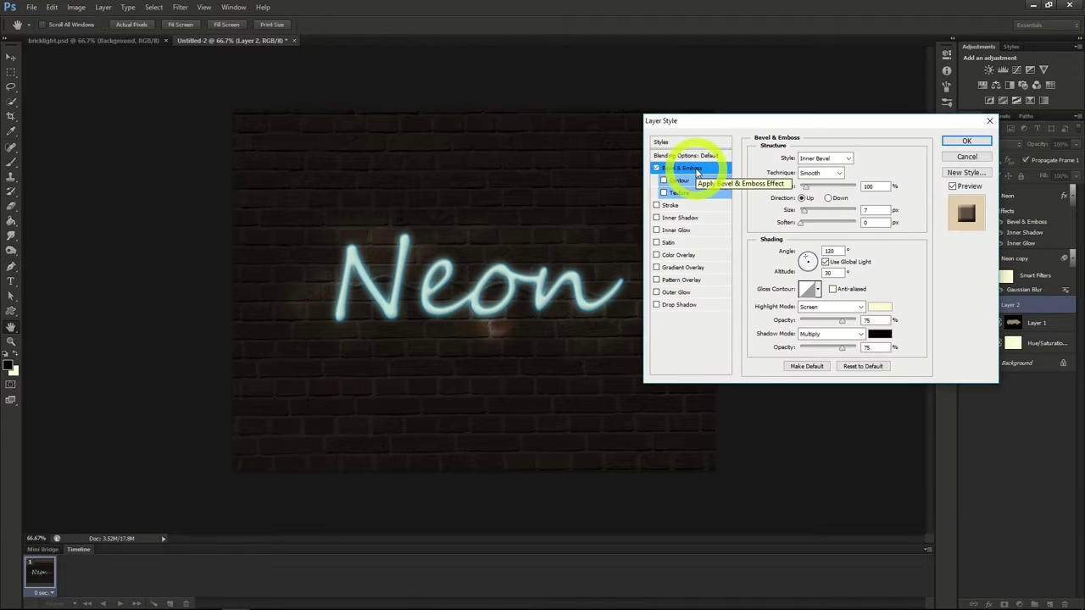
pyautogui.moveTo(805, 187); pyautogui.dragTo(811, 188)
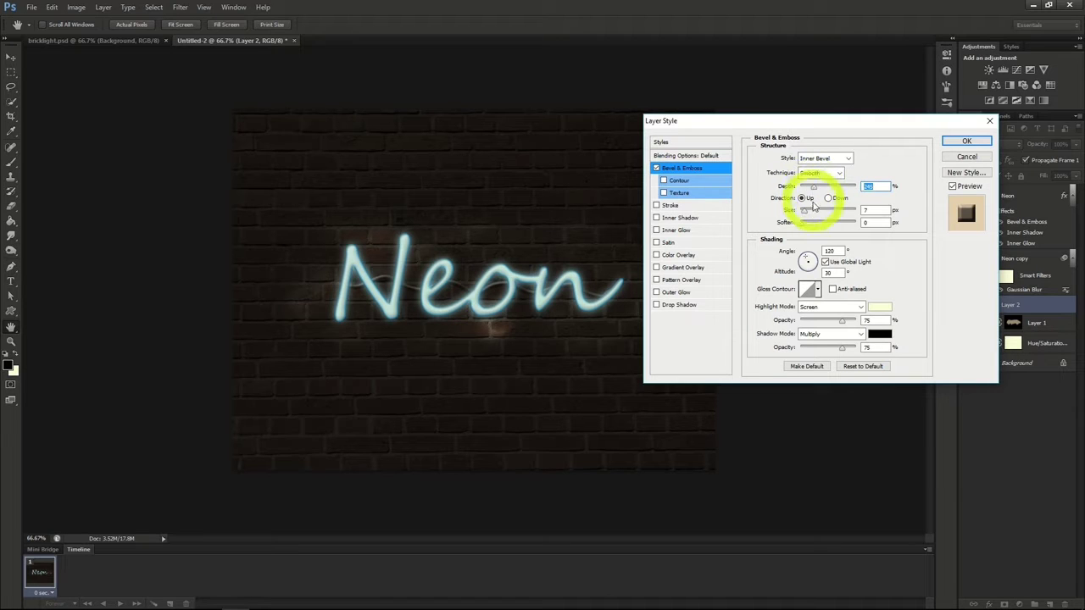
pyautogui.moveTo(804, 211); pyautogui.dragTo(793, 215)
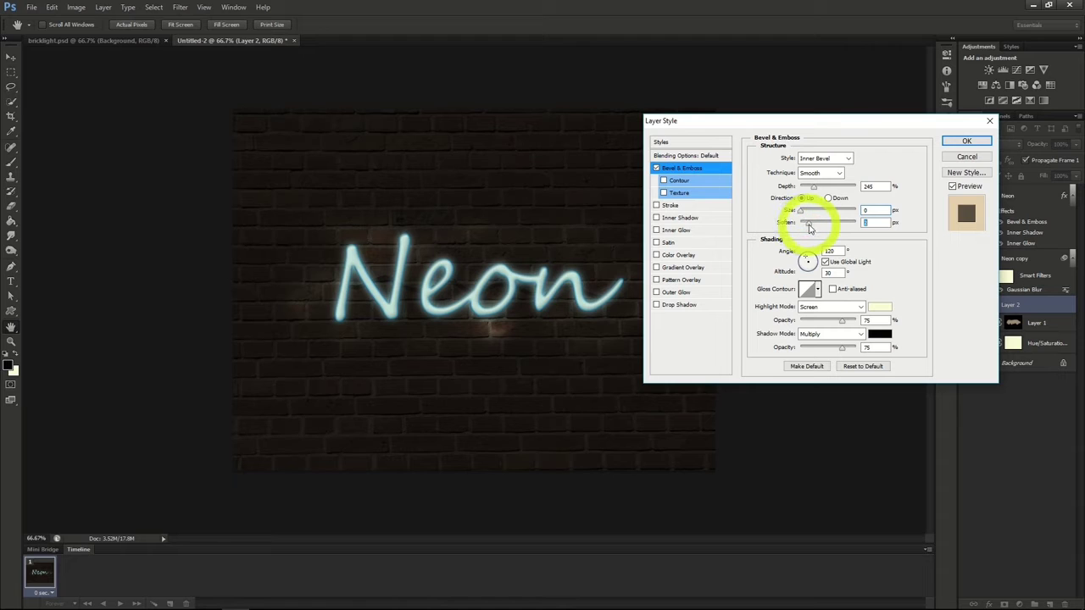
pyautogui.click(965, 140)
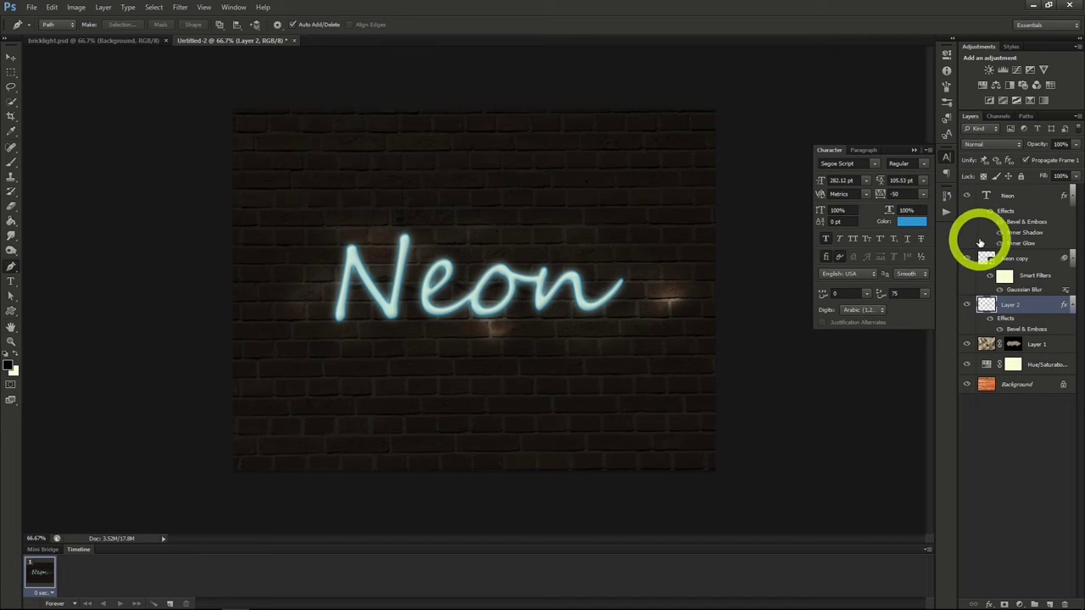
# Create a new layer above Layer 2 and set a soft 156 px brush at 63% opacity.
pyautogui.click(1049, 604)
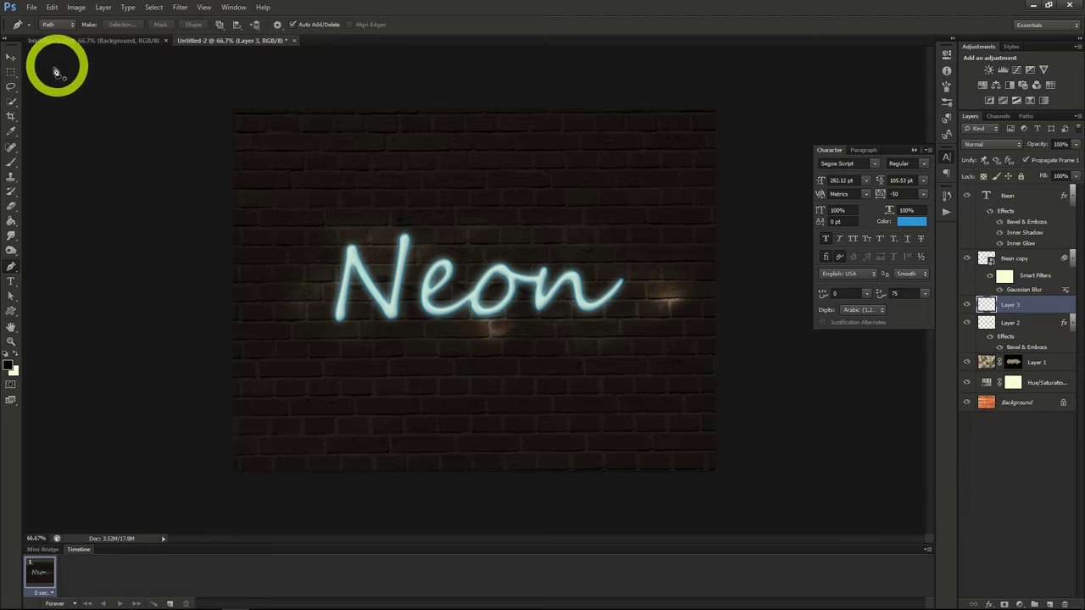
pyautogui.click(11, 161)
pyautogui.click(58, 26)
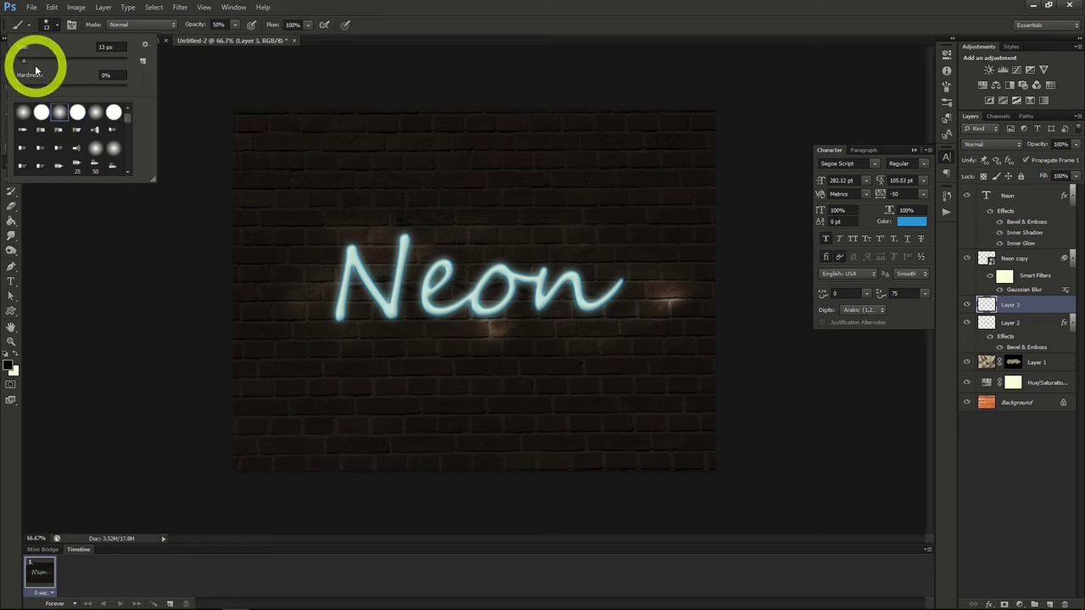
pyautogui.moveTo(23, 61); pyautogui.dragTo(90, 66)
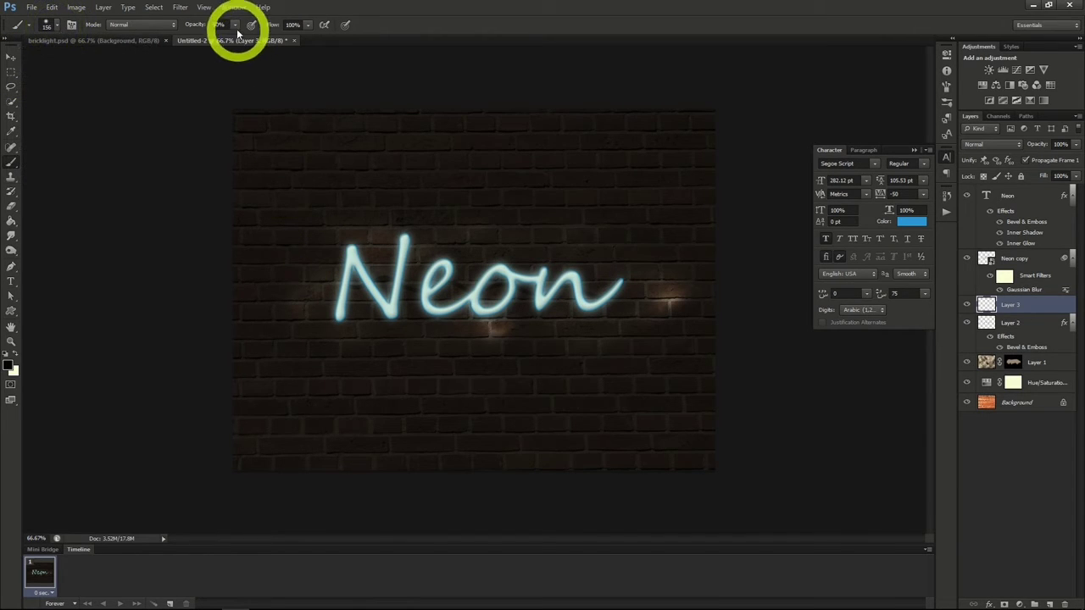
pyautogui.click(235, 30)
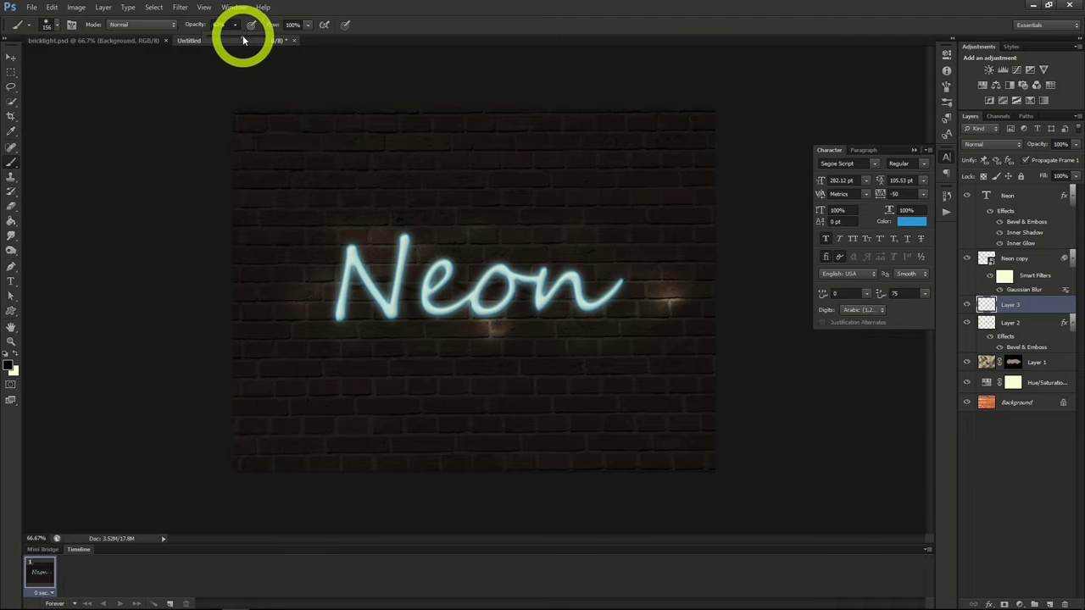
pyautogui.click(237, 26)
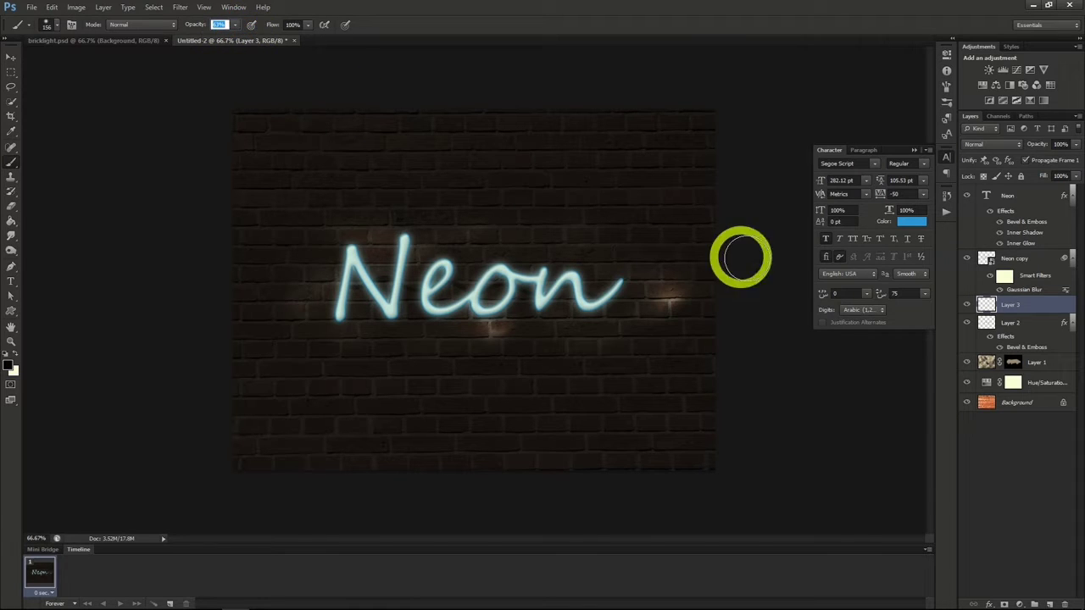
# Paint a large teal area around the Neon text on Layer 3 and set its blend mode to Soft Light.
pyautogui.click(9, 365)
pyautogui.moveTo(315, 274)
pyautogui.mouseDown()
pyautogui.moveTo(318, 316)
pyautogui.moveTo(377, 229)
pyautogui.moveTo(356, 280)
pyautogui.moveTo(363, 316)
pyautogui.moveTo(400, 281)
pyautogui.moveTo(420, 233)
pyautogui.moveTo(412, 332)
pyautogui.moveTo(469, 227)
pyautogui.moveTo(475, 297)
pyautogui.moveTo(722, 243)
pyautogui.mouseUp()
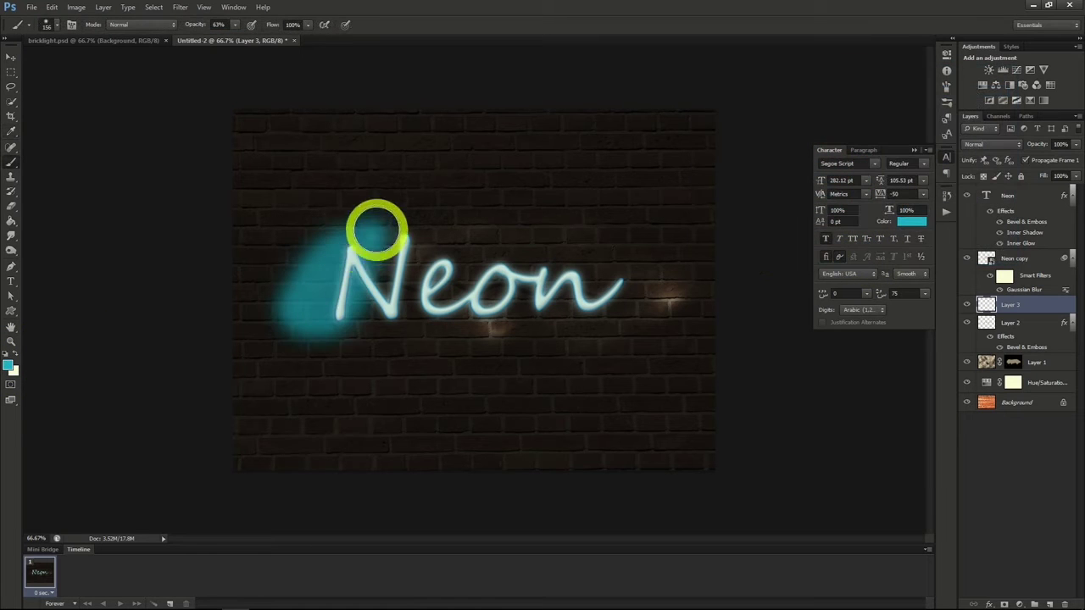
pyautogui.click(983, 144)
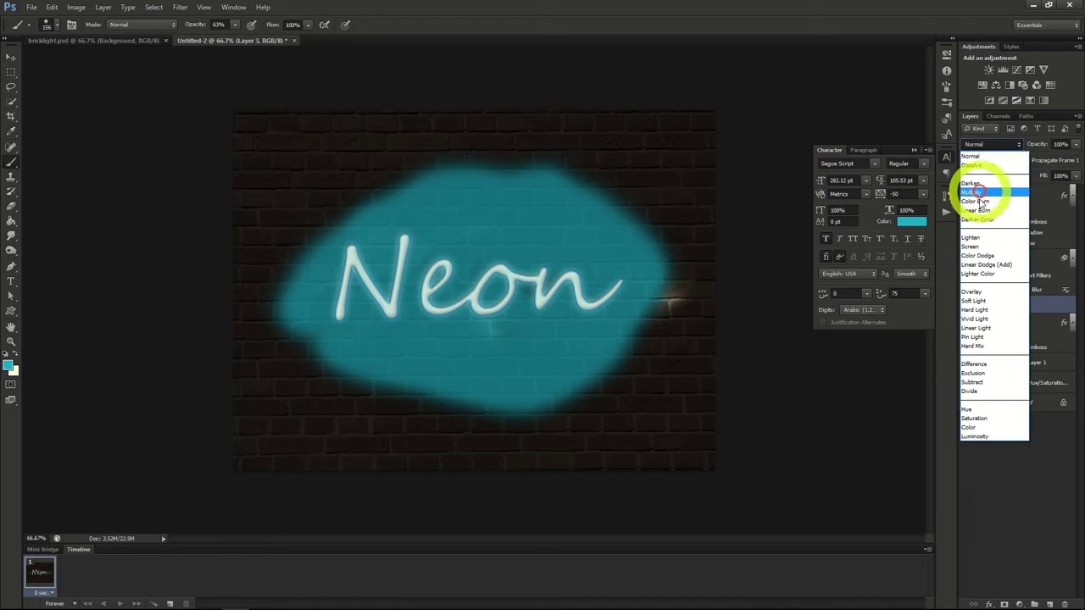
pyautogui.click(983, 301)
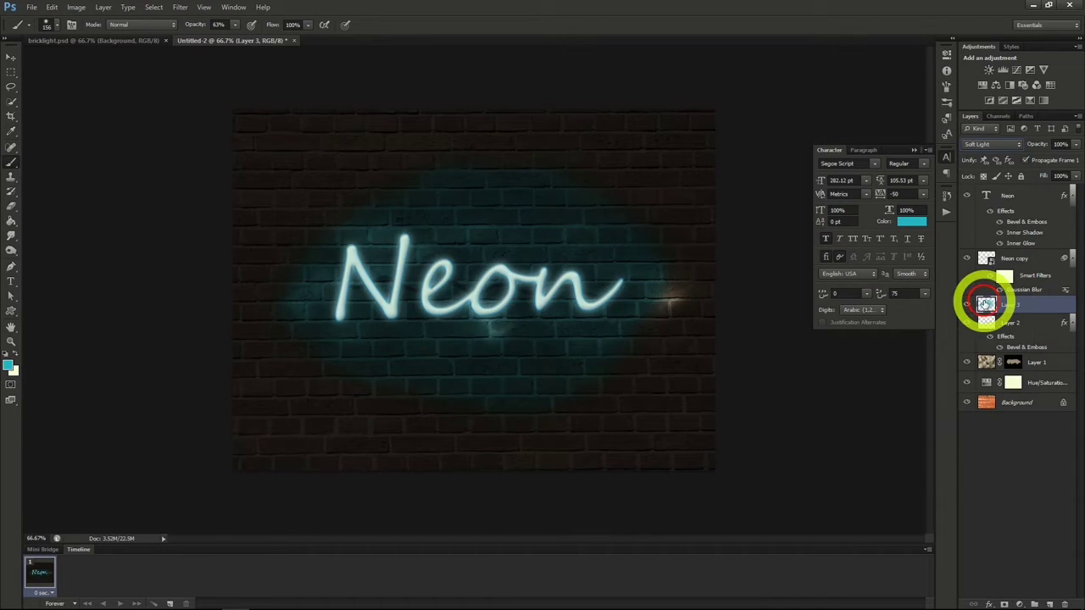
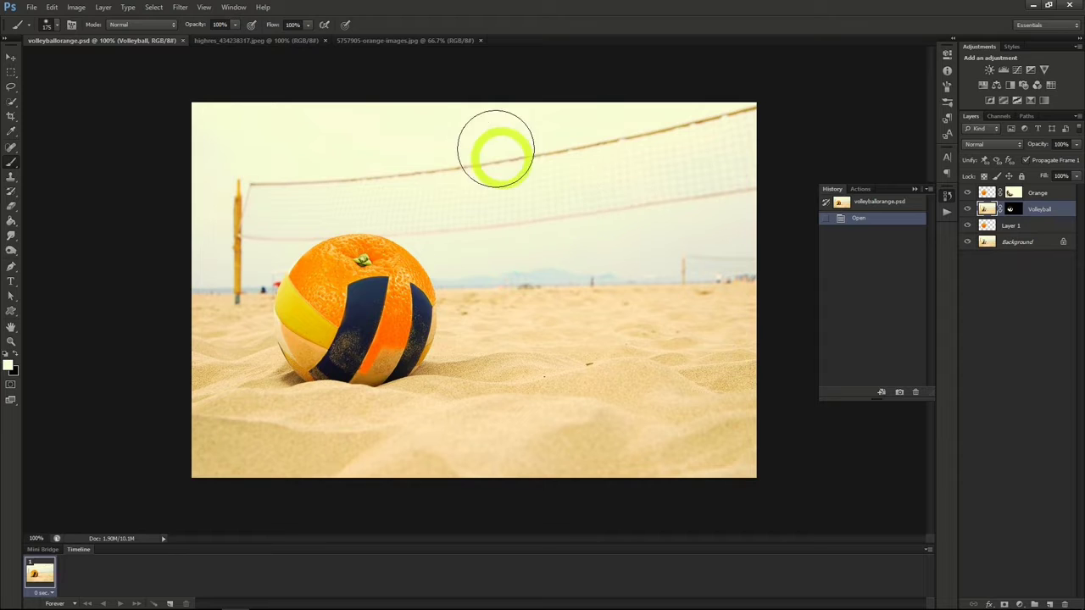
# Isolate the orange in its photo with the Quick Selection tool and paste a copy into the beach volleyball photo.
pyautogui.click(288, 41)
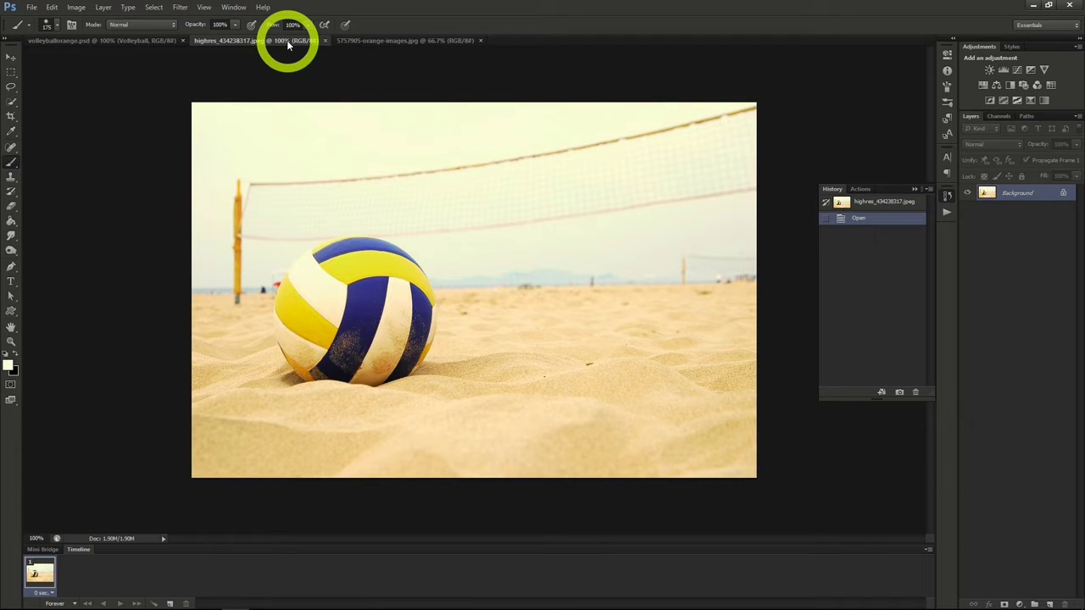
pyautogui.click(360, 40)
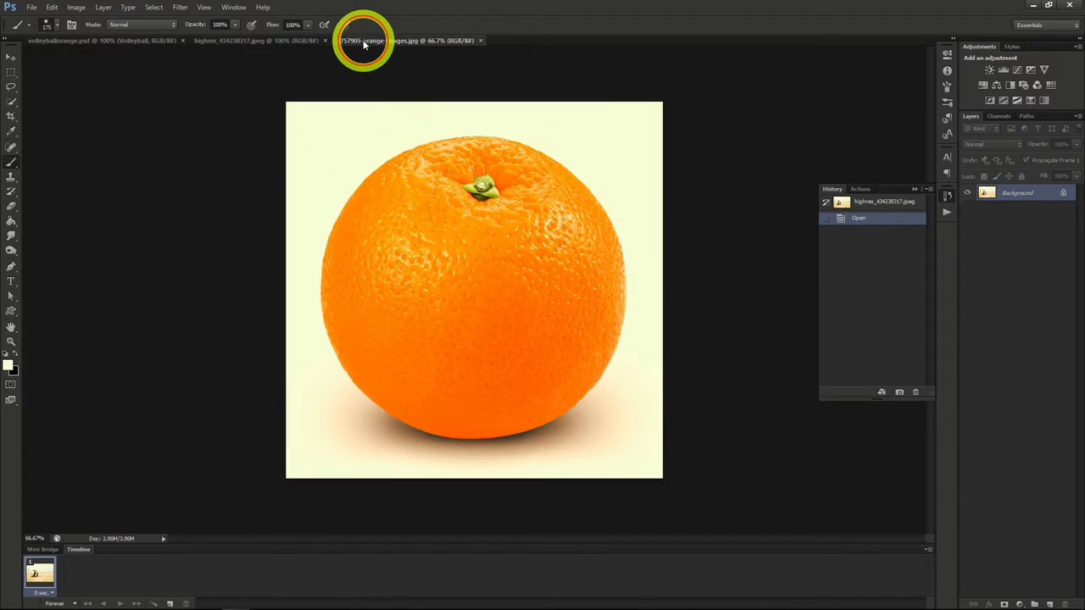
pyautogui.click(11, 102)
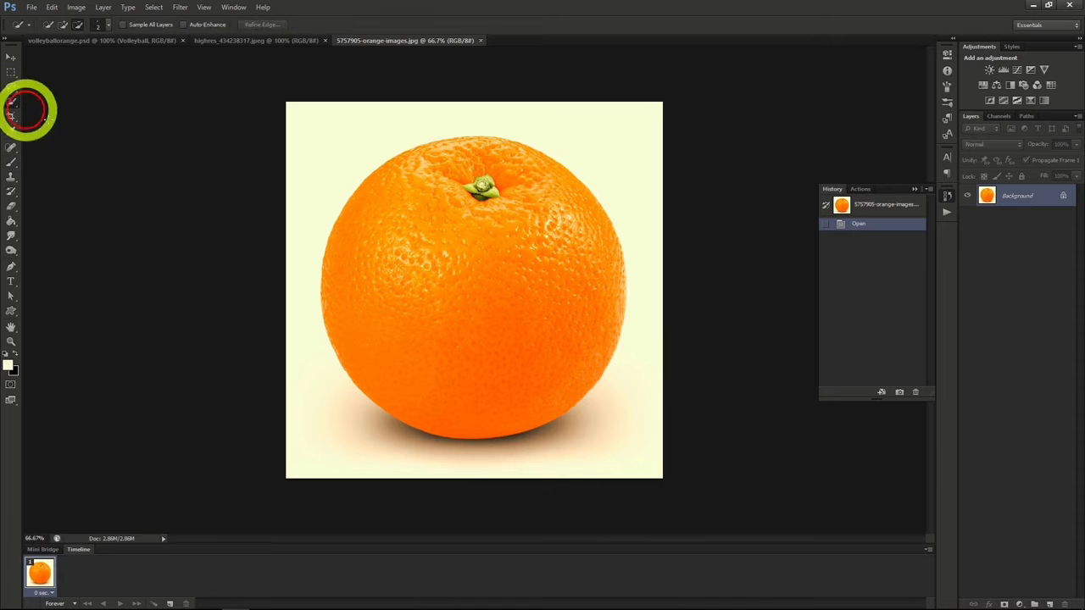
pyautogui.moveTo(422, 237)
pyautogui.mouseDown()
pyautogui.moveTo(473, 356)
pyautogui.moveTo(528, 397)
pyautogui.moveTo(577, 387)
pyautogui.mouseUp()
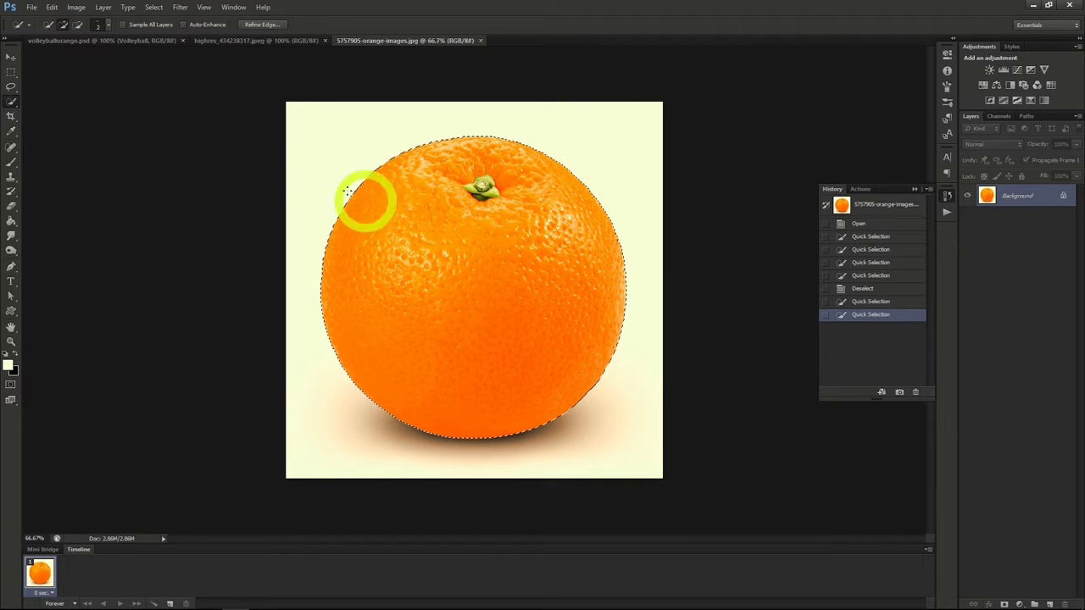
pyautogui.click(238, 42)
pyautogui.hotkey('ctrl', 'v')
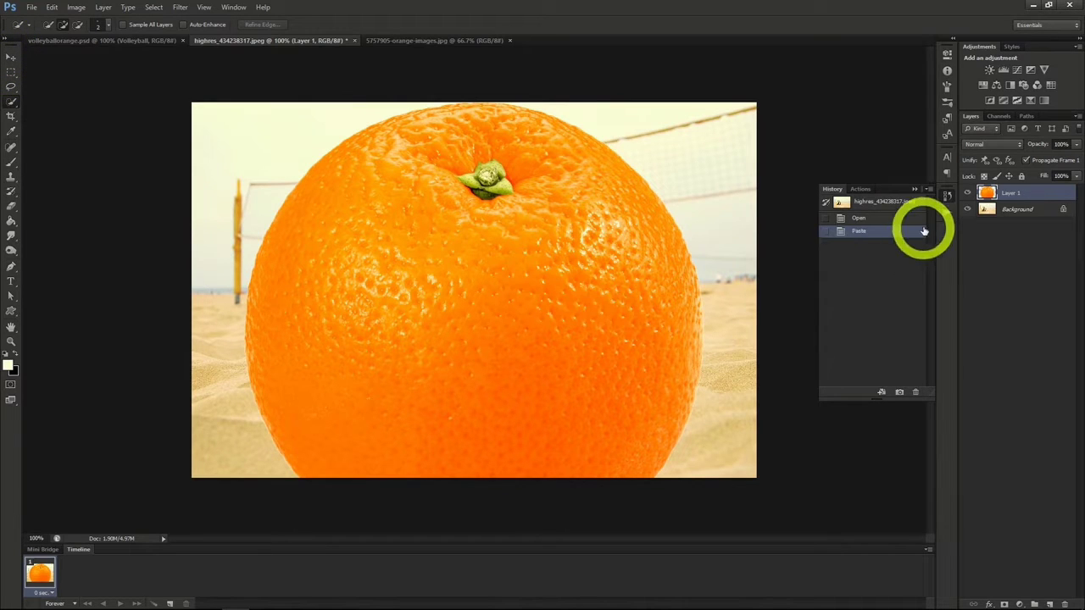
# Duplicate the Background layer and place the copy above Layer 1 at 50% opacity.
pyautogui.click(1004, 211)
pyautogui.rightClick(998, 211)
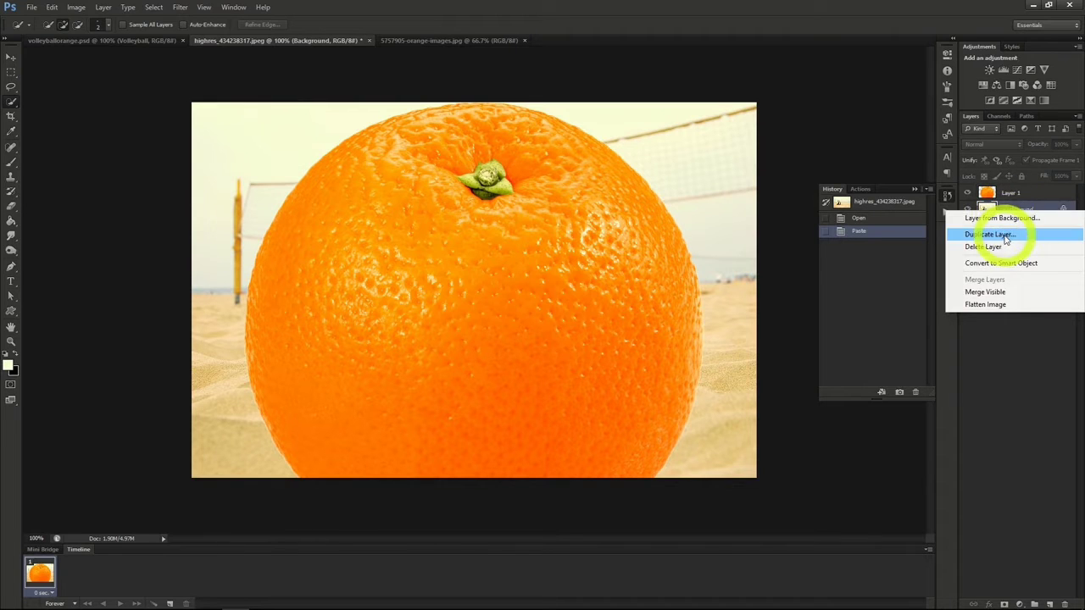
pyautogui.click(973, 237)
pyautogui.click(643, 185)
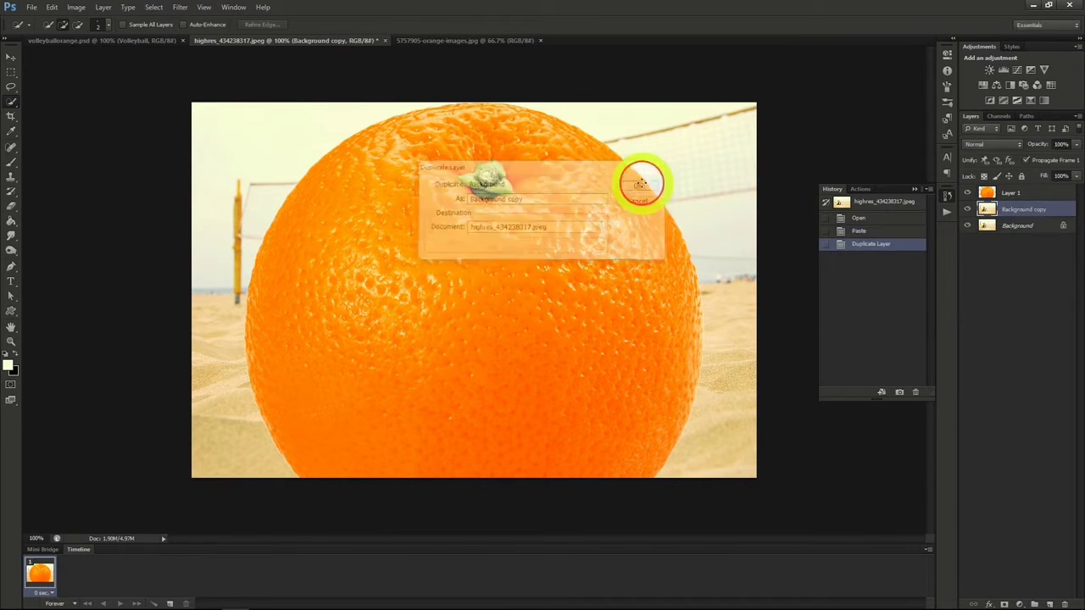
pyautogui.moveTo(1009, 190); pyautogui.dragTo(1011, 194)
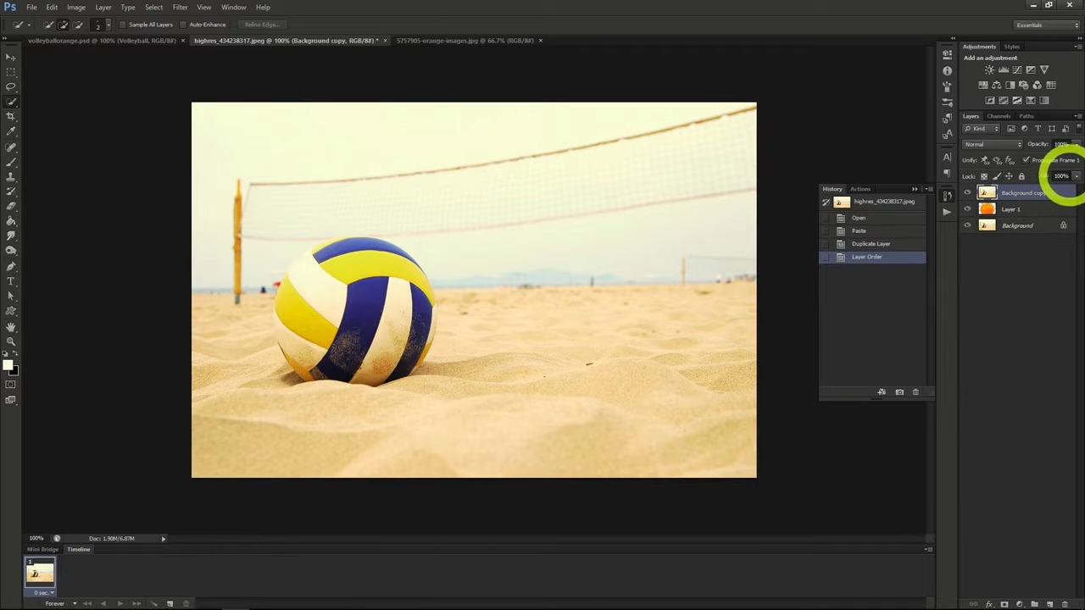
pyautogui.click(1059, 144)
pyautogui.click(1048, 159)
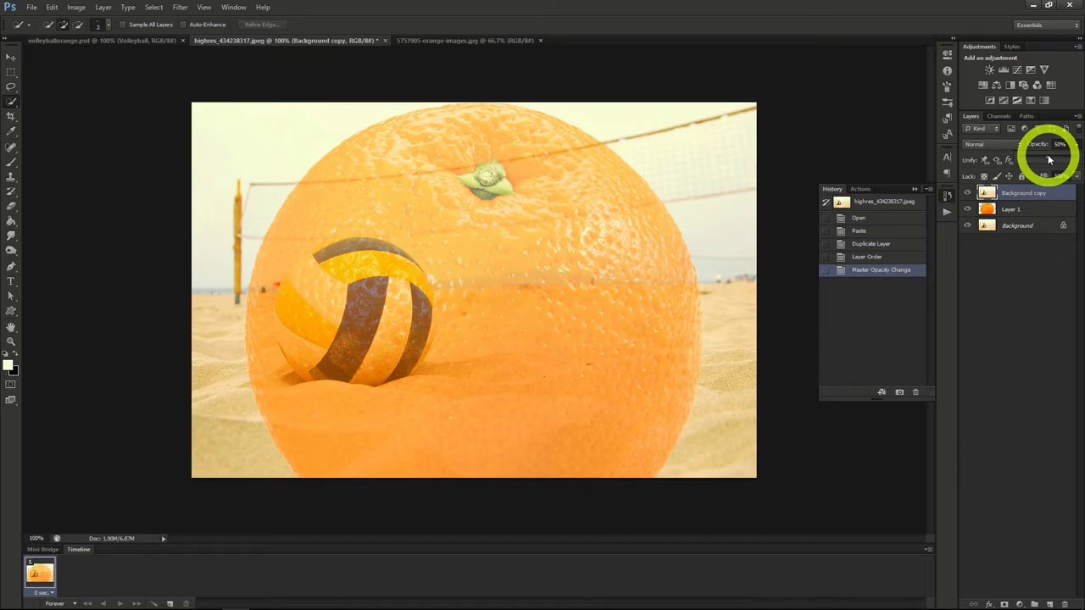
# Scale the orange on Layer 1 proportionally and position it to cover the volleyball, then apply the transform.
pyautogui.click(1022, 211)
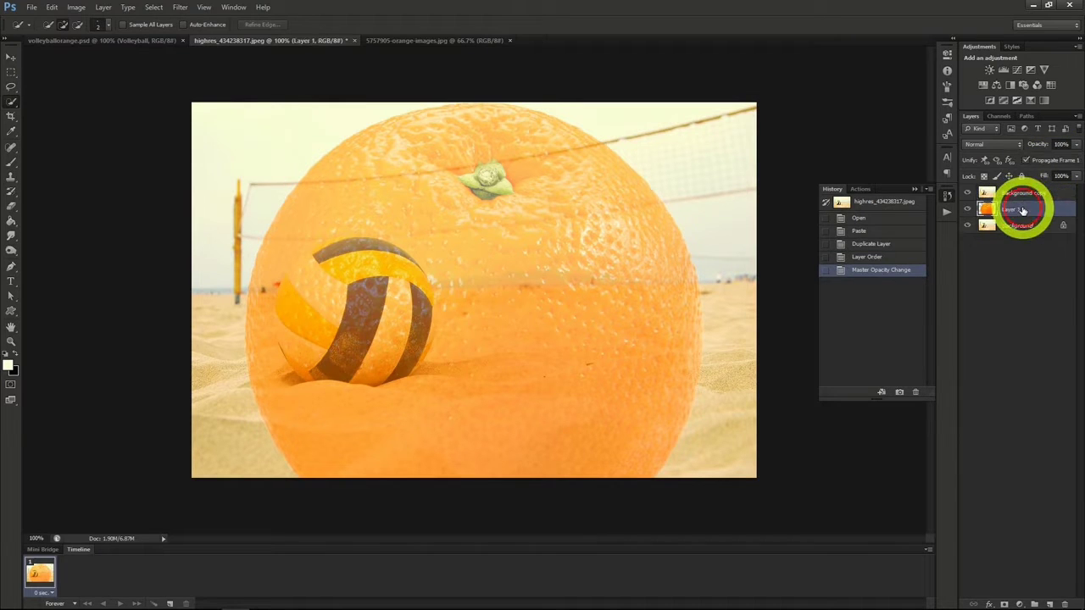
pyautogui.click(8, 58)
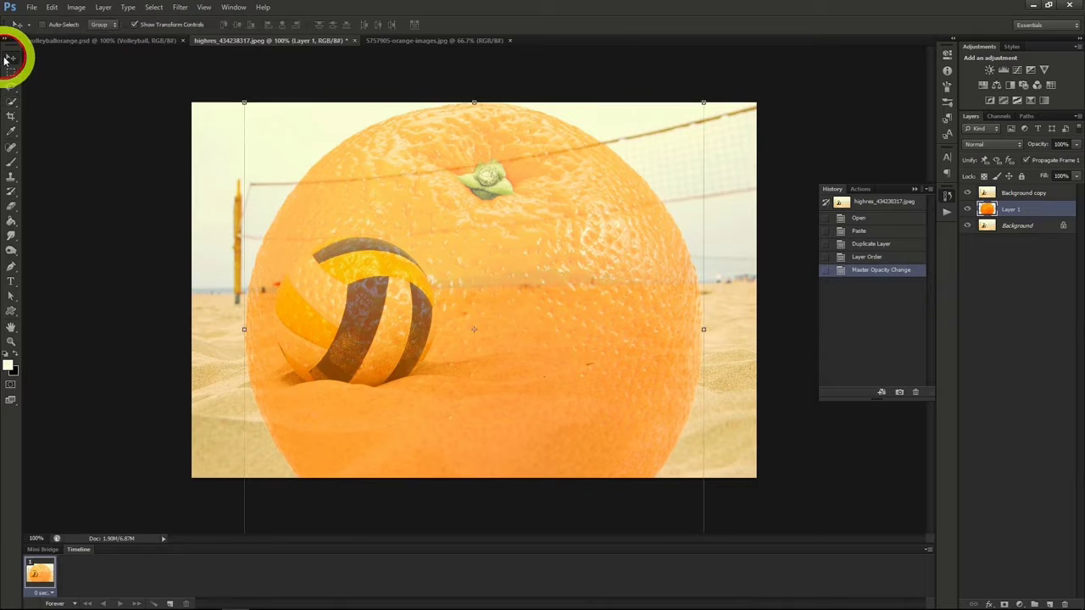
pyautogui.click(243, 100)
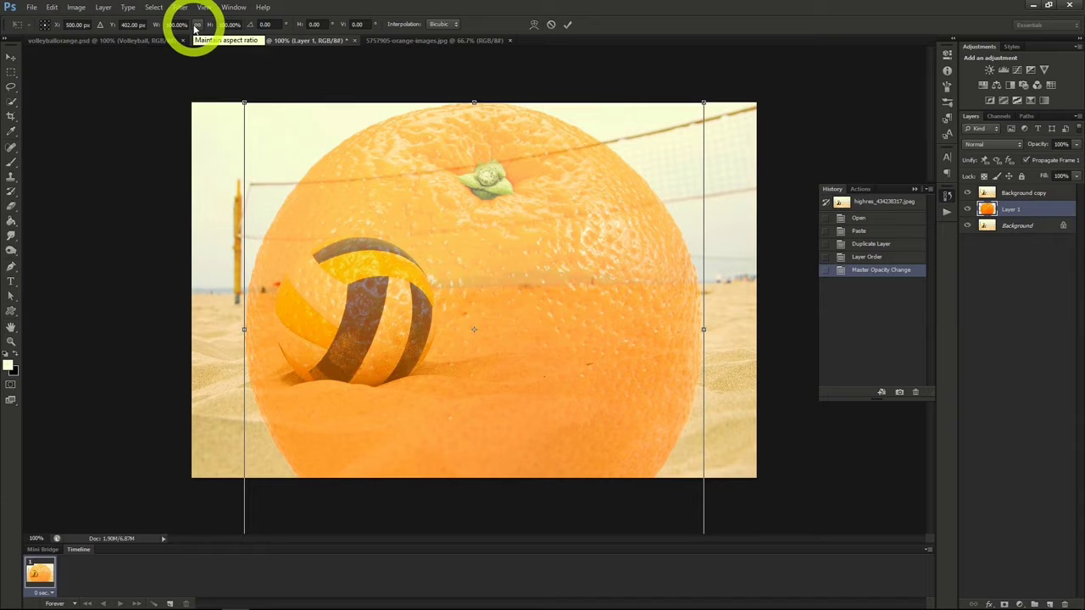
pyautogui.click(195, 26)
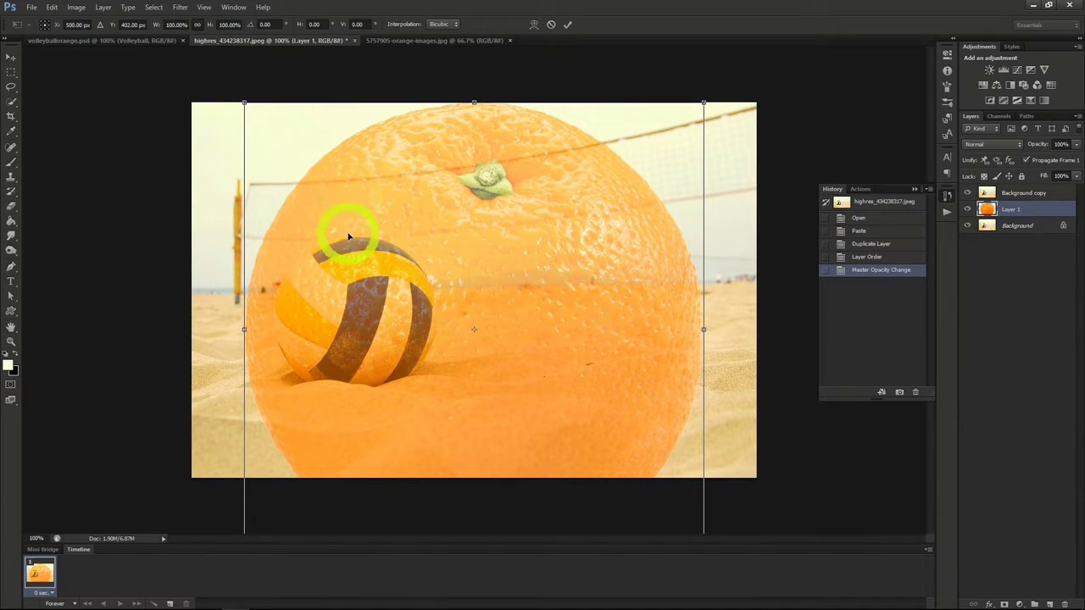
pyautogui.moveTo(244, 104); pyautogui.dragTo(346, 290)
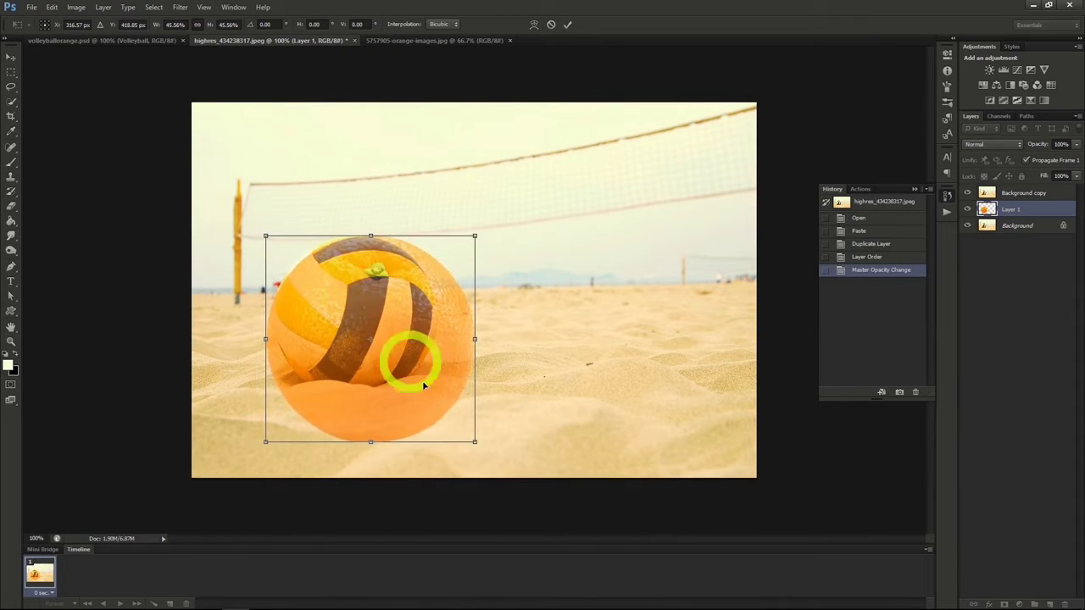
pyautogui.moveTo(475, 441); pyautogui.dragTo(428, 395)
pyautogui.moveTo(363, 358); pyautogui.dragTo(369, 360)
pyautogui.click(10, 57)
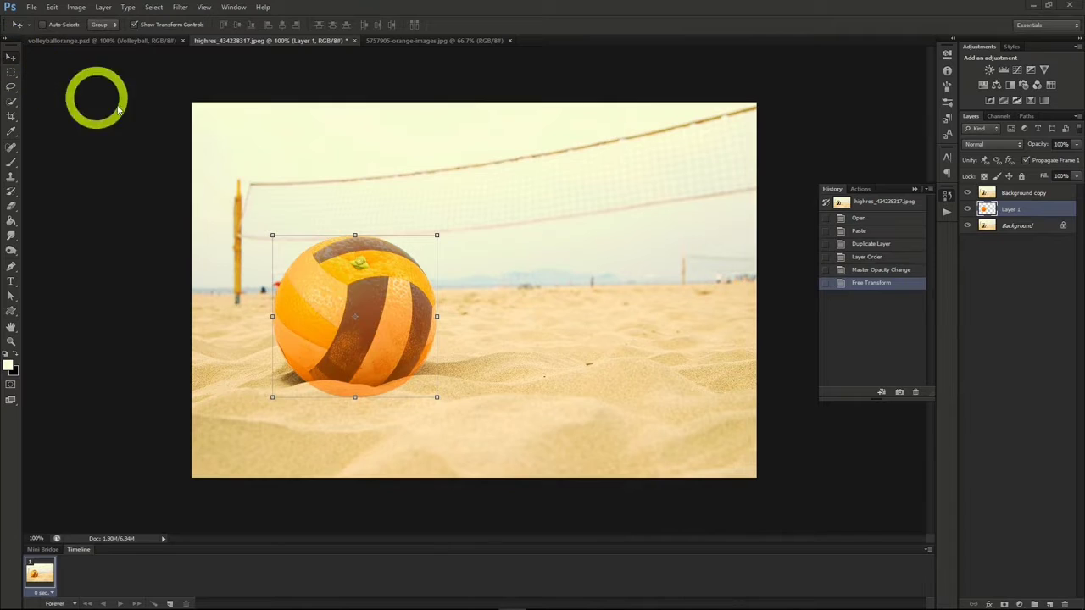
# Load the orange's outline from Layer 1 as a selection and turn it into a layer mask on Background copy.
pyautogui.keyDown('ctrl'); pyautogui.click(987, 209); pyautogui.keyUp('ctrl')
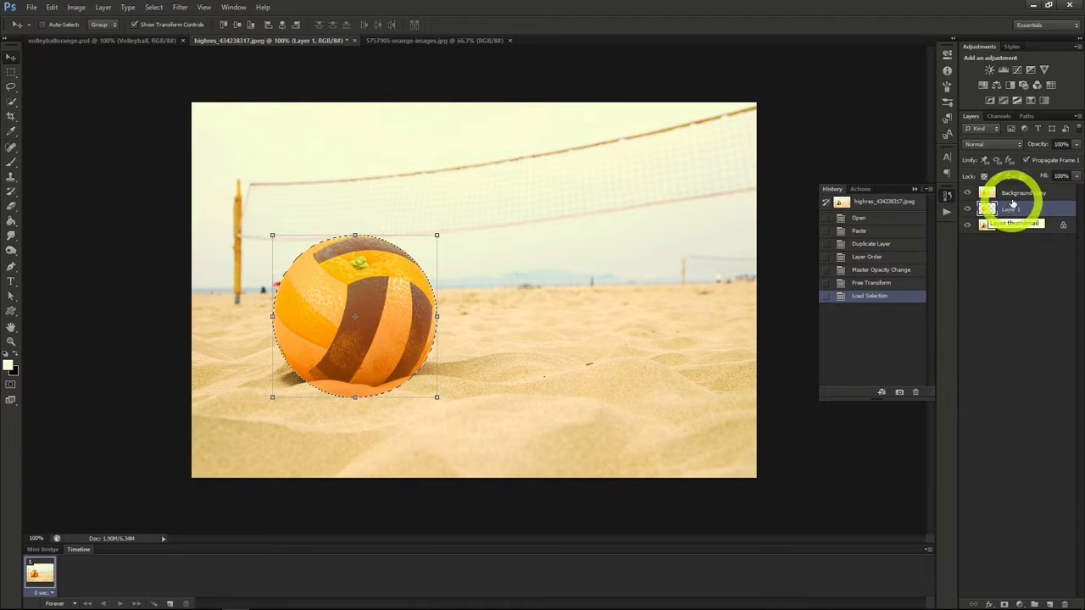
pyautogui.click(1020, 194)
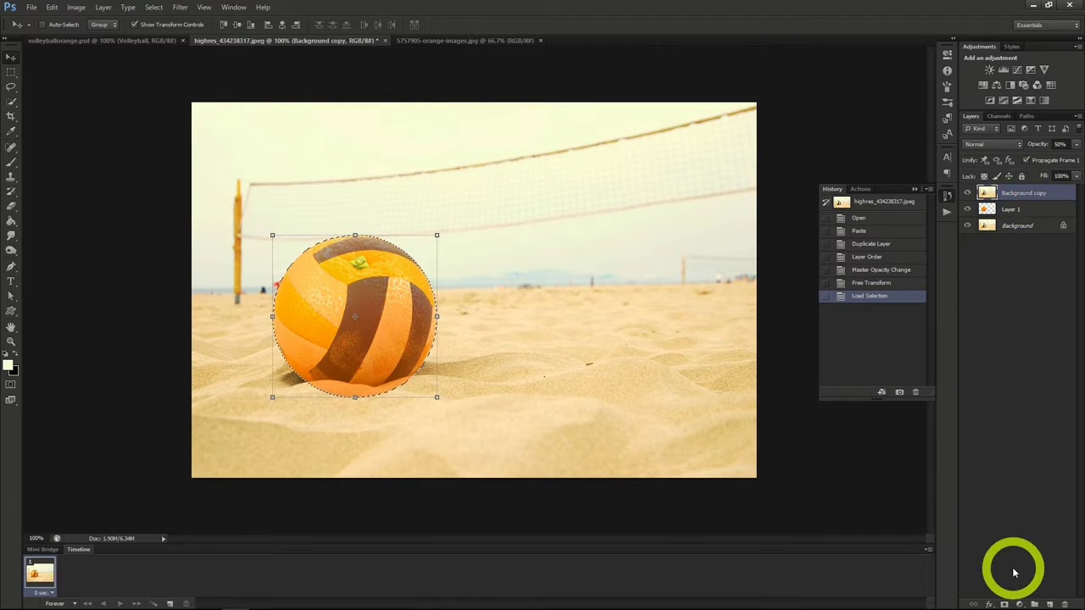
pyautogui.click(1004, 603)
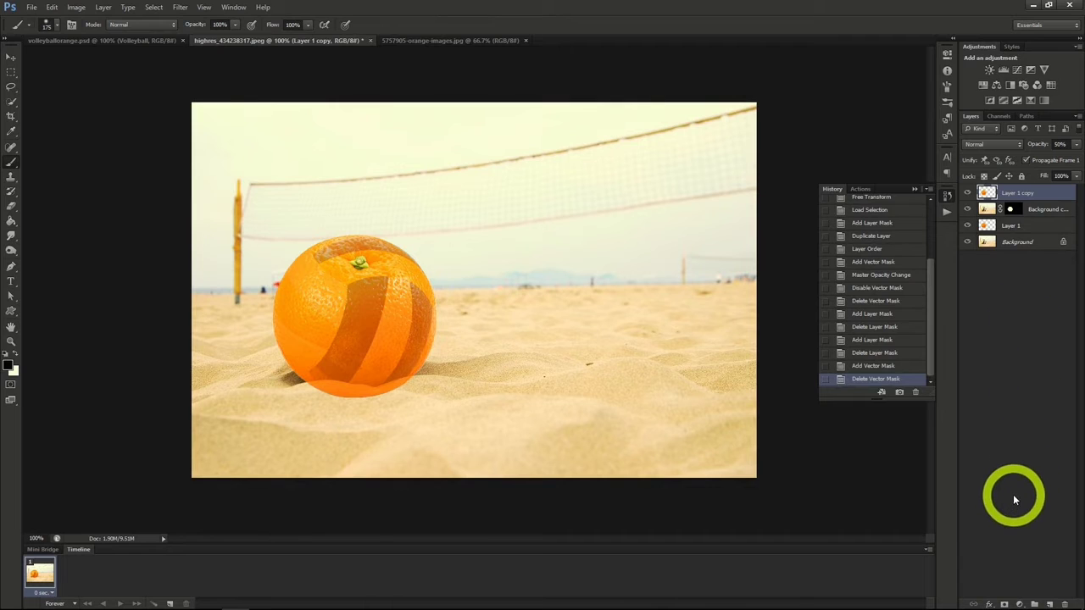
# Add a layer mask to Layer 1 copy and brush within the selected white and yellow panels of the volleyball.
pyautogui.click(1003, 604)
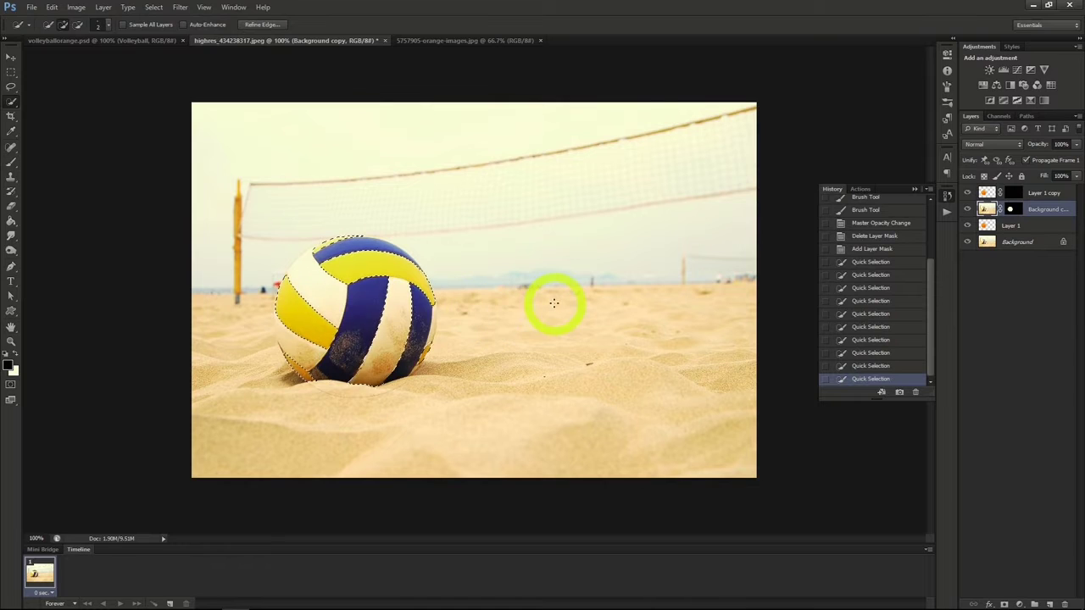
pyautogui.click(11, 162)
pyautogui.moveTo(329, 344)
pyautogui.mouseDown()
pyautogui.moveTo(278, 311)
pyautogui.moveTo(286, 281)
pyautogui.moveTo(332, 335)
pyautogui.moveTo(308, 348)
pyautogui.moveTo(284, 315)
pyautogui.moveTo(288, 299)
pyautogui.moveTo(340, 343)
pyautogui.moveTo(311, 334)
pyautogui.mouseUp()
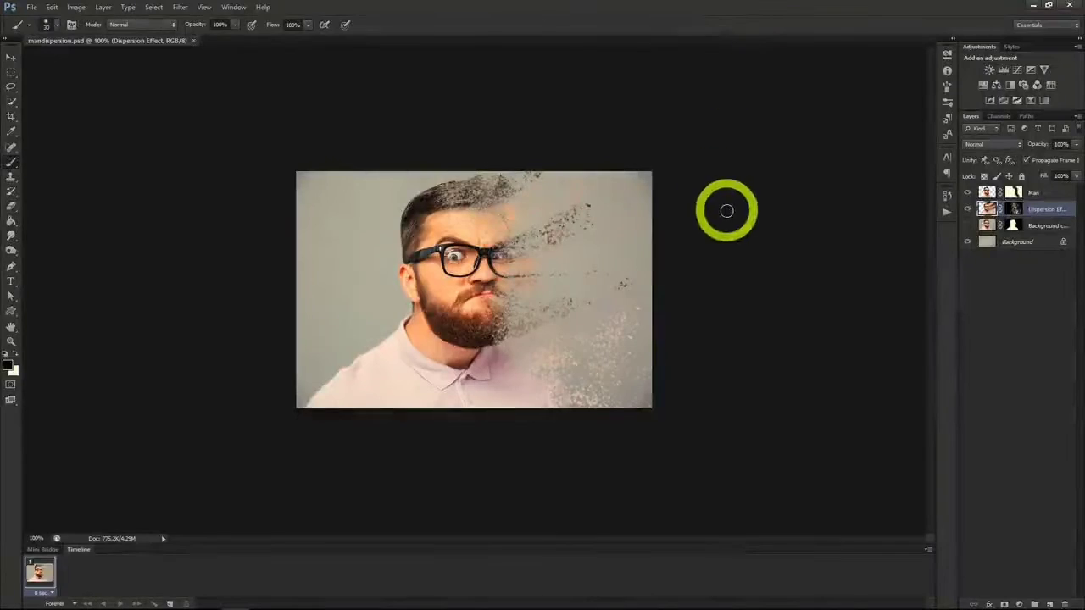
pyautogui.keyDown('alt'); pyautogui.scroll(2, 695, 337); pyautogui.keyUp('alt')
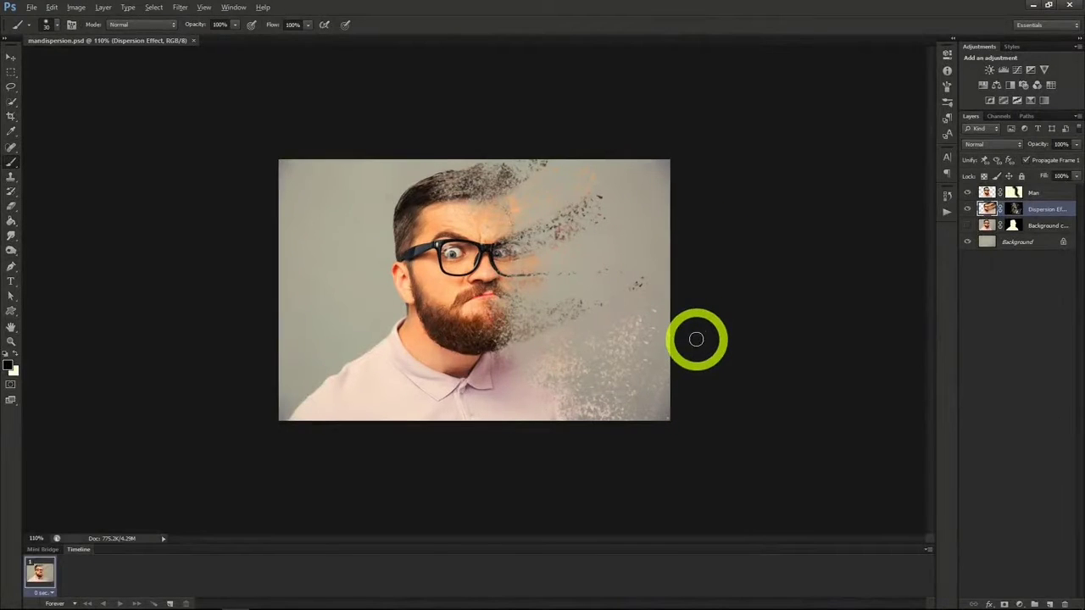
pyautogui.keyDown('alt'); pyautogui.scroll(1, 700, 335); pyautogui.keyUp('alt')
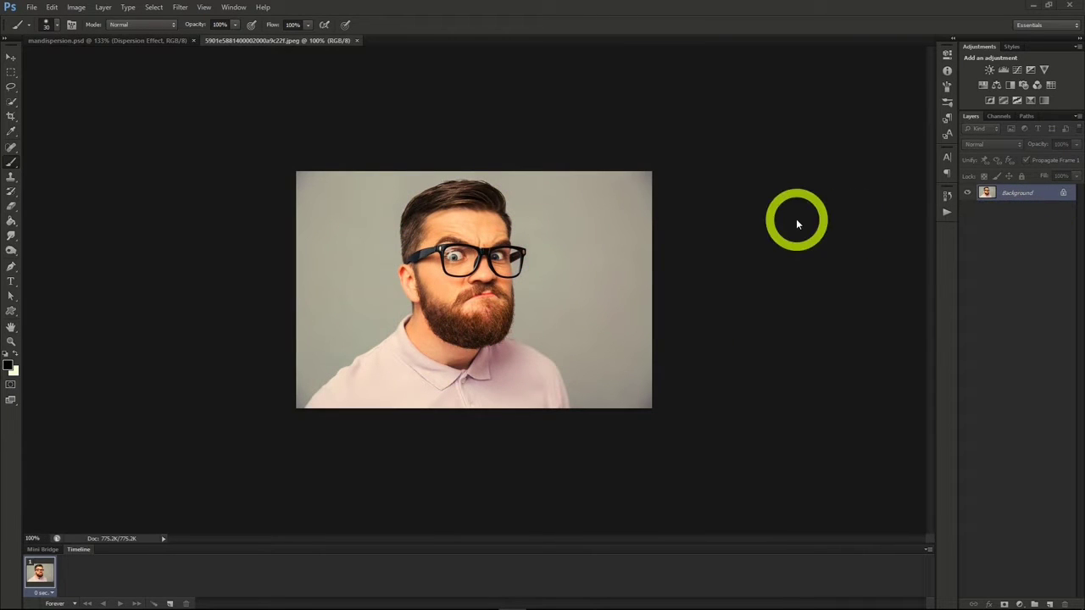
# Duplicate the Background layer in the photo of the bearded man, keeping the name Background copy.
pyautogui.rightClick(1010, 195)
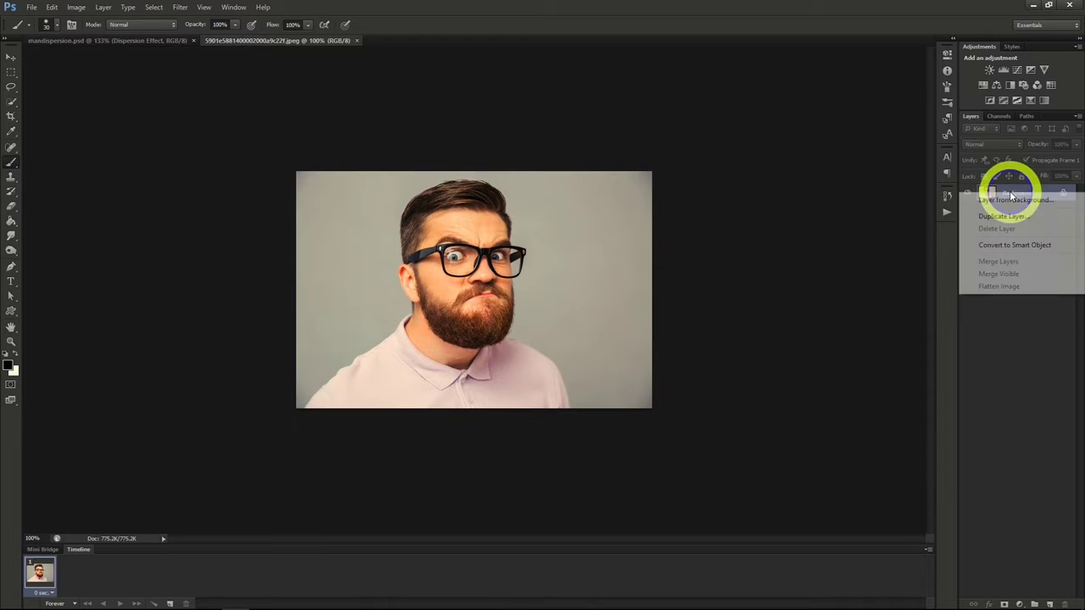
pyautogui.click(1007, 222)
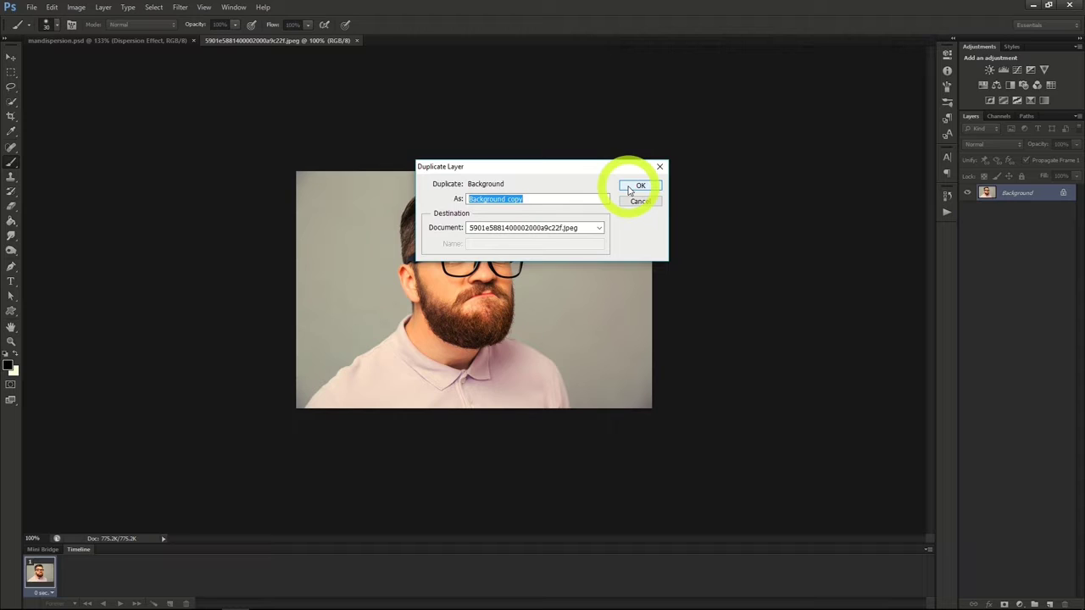
pyautogui.click(637, 186)
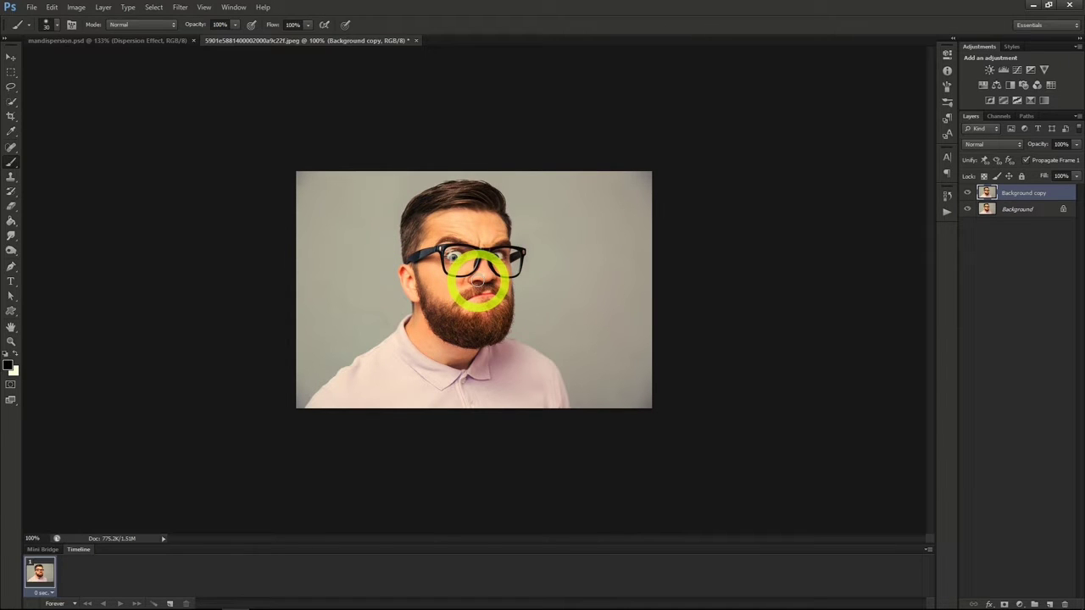
# Lasso loosely around the man on the Background layer and fill the selection with Content-Aware at 100% opacity.
pyautogui.click(13, 103)
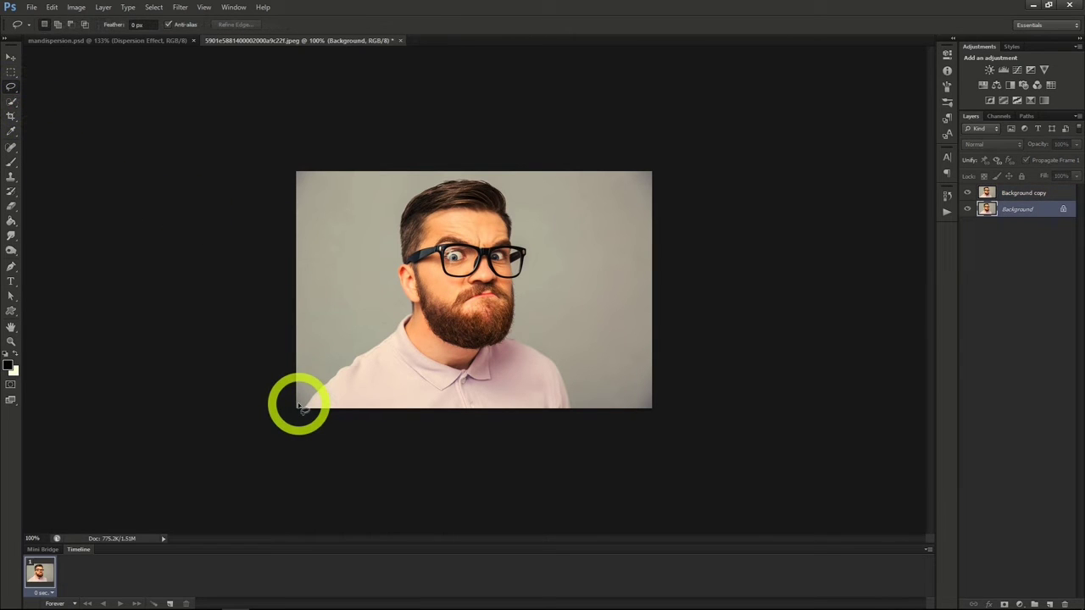
pyautogui.moveTo(298, 405)
pyautogui.mouseDown()
pyautogui.moveTo(329, 329)
pyautogui.moveTo(383, 319)
pyautogui.moveTo(386, 238)
pyautogui.moveTo(411, 182)
pyautogui.moveTo(495, 175)
pyautogui.moveTo(523, 210)
pyautogui.moveTo(537, 324)
pyautogui.moveTo(576, 406)
pyautogui.moveTo(504, 427)
pyautogui.moveTo(343, 424)
pyautogui.moveTo(290, 419)
pyautogui.moveTo(301, 395)
pyautogui.mouseUp()
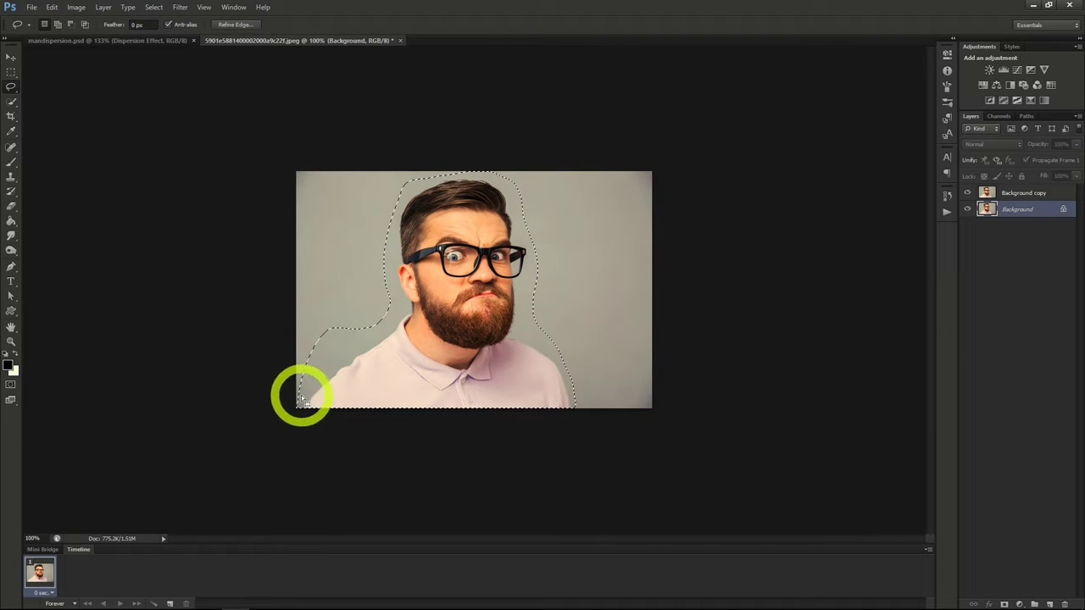
pyautogui.rightClick(398, 350)
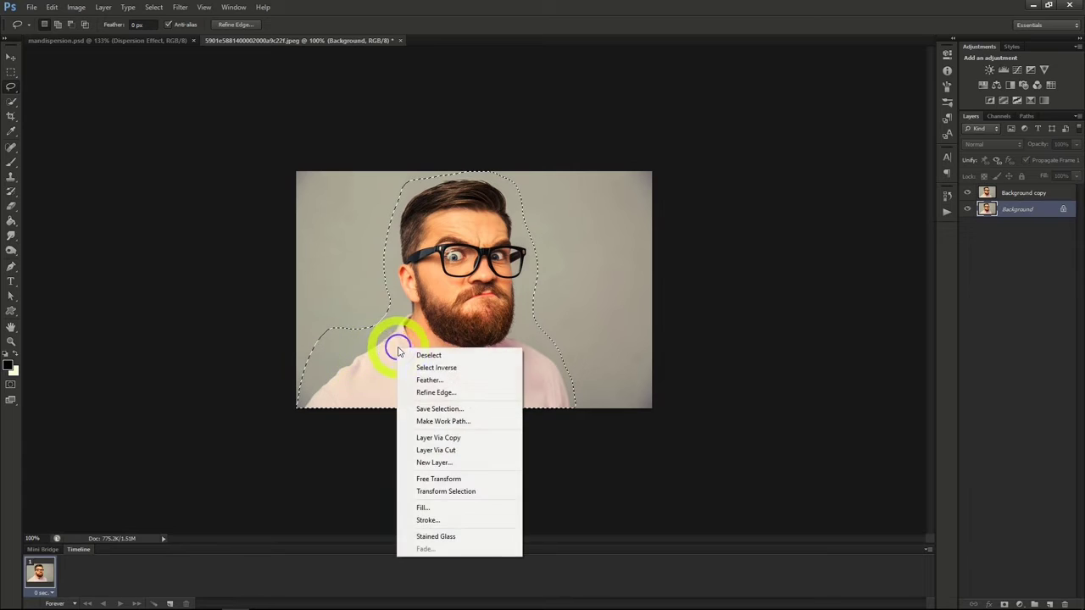
pyautogui.click(440, 509)
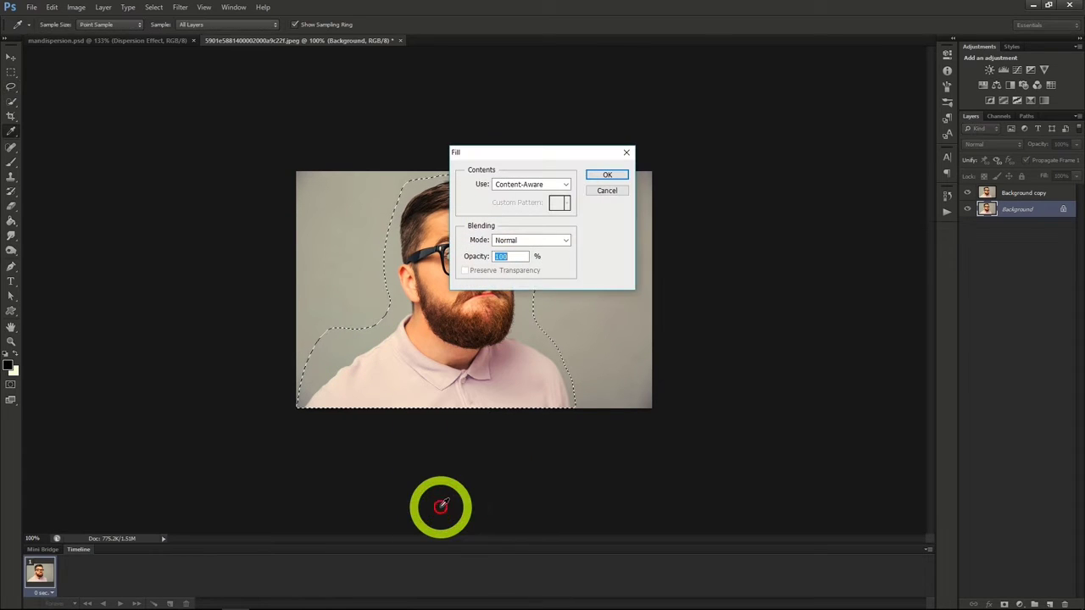
pyautogui.click(607, 175)
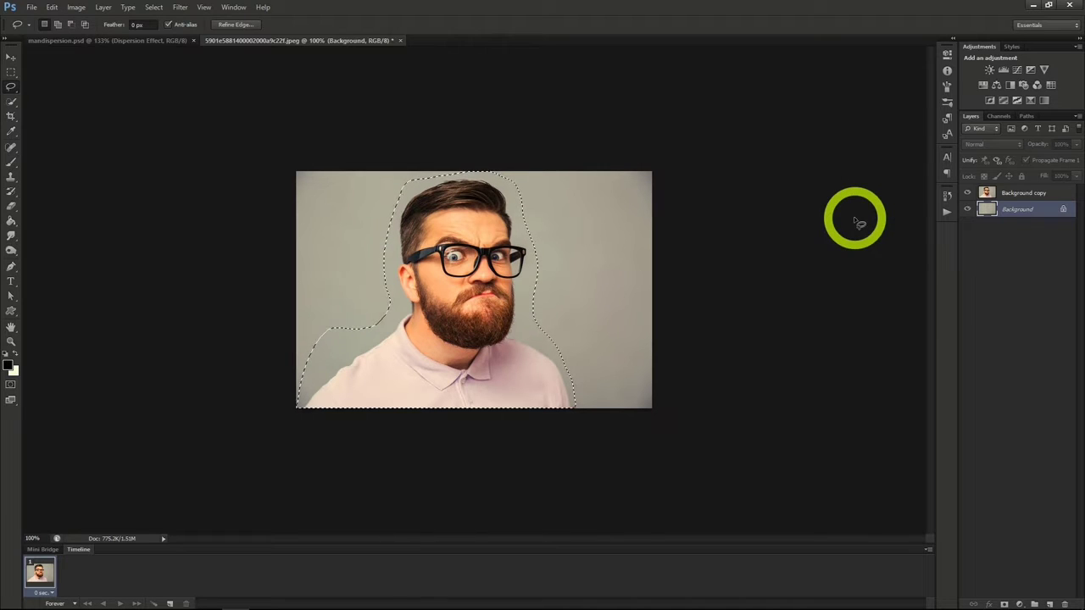
# Clear the loose selection and select the man's head and shirt on Background copy with the Quick Selection tool.
pyautogui.click(1021, 195)
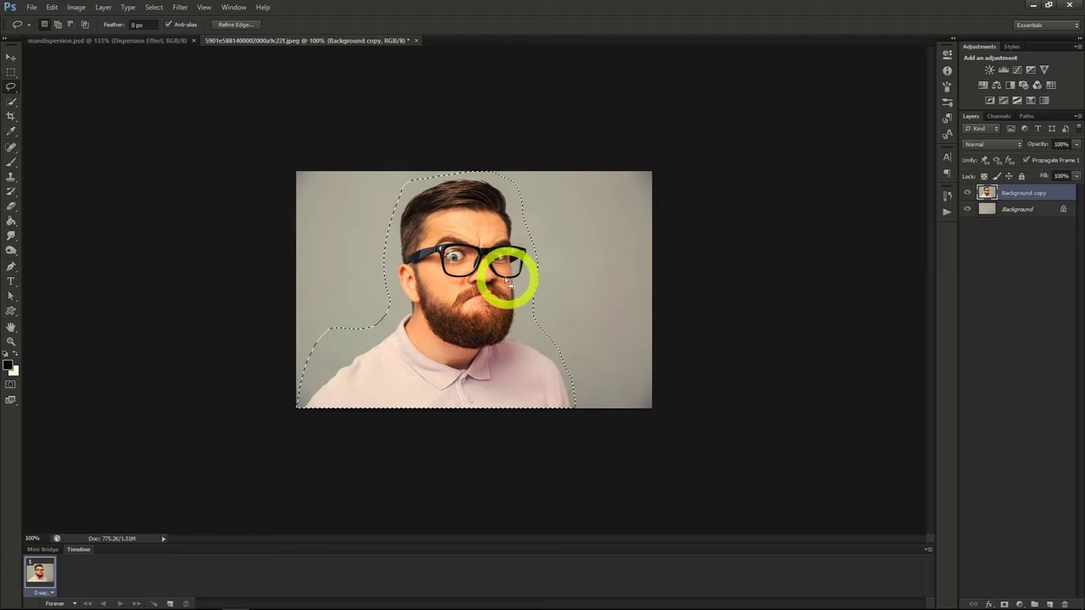
pyautogui.click(12, 103)
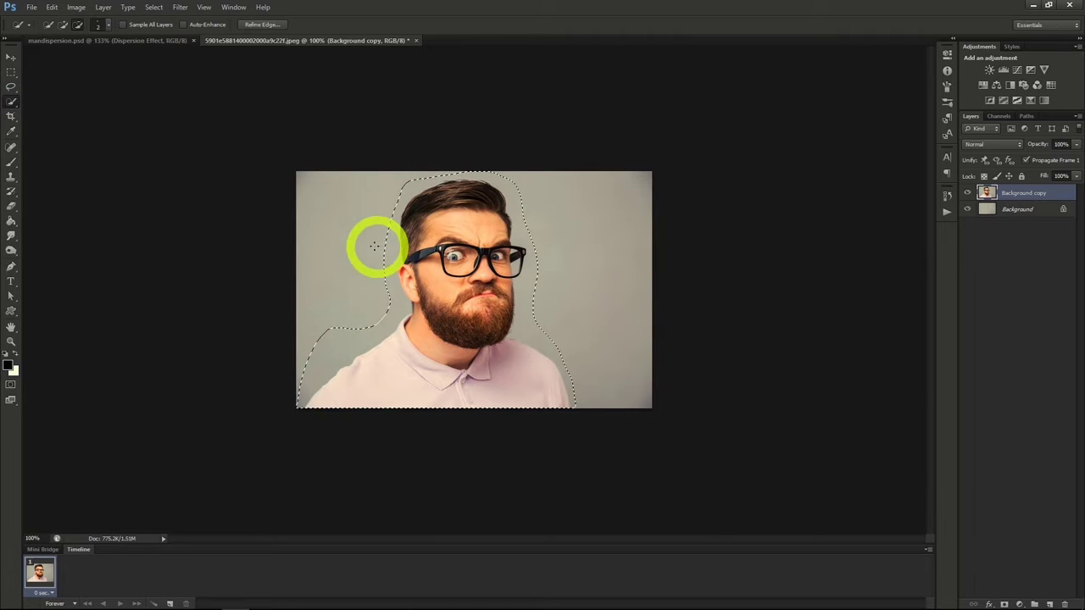
pyautogui.rightClick(350, 244)
pyautogui.click(373, 251)
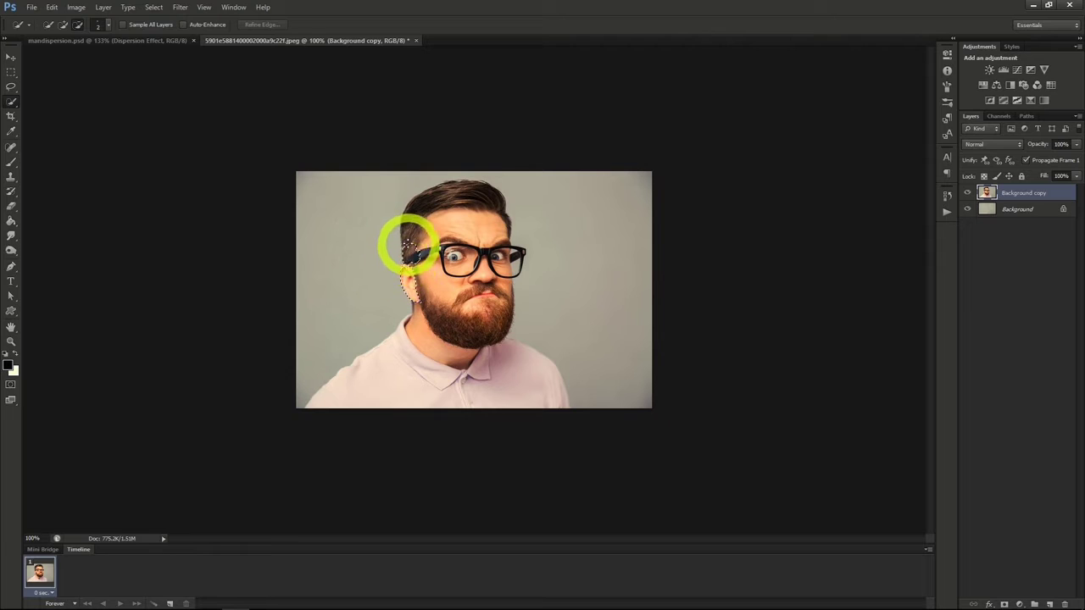
pyautogui.moveTo(458, 191)
pyautogui.mouseDown()
pyautogui.moveTo(479, 182)
pyautogui.moveTo(499, 206)
pyautogui.moveTo(499, 331)
pyautogui.moveTo(470, 297)
pyautogui.moveTo(467, 252)
pyautogui.moveTo(447, 298)
pyautogui.mouseUp()
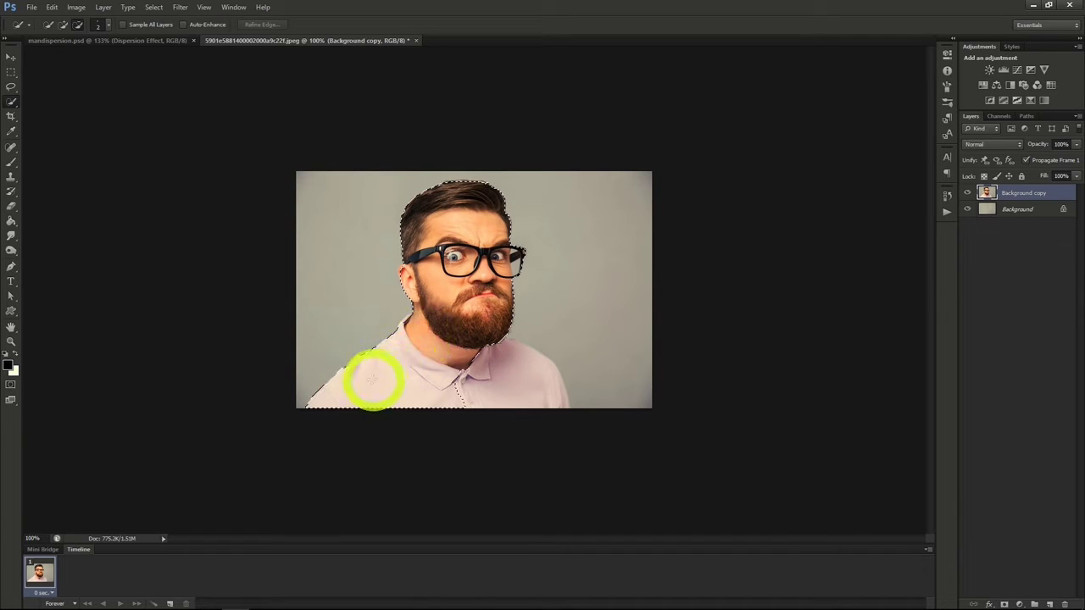
pyautogui.moveTo(374, 378)
pyautogui.mouseDown()
pyautogui.moveTo(526, 383)
pyautogui.moveTo(454, 362)
pyautogui.mouseUp()
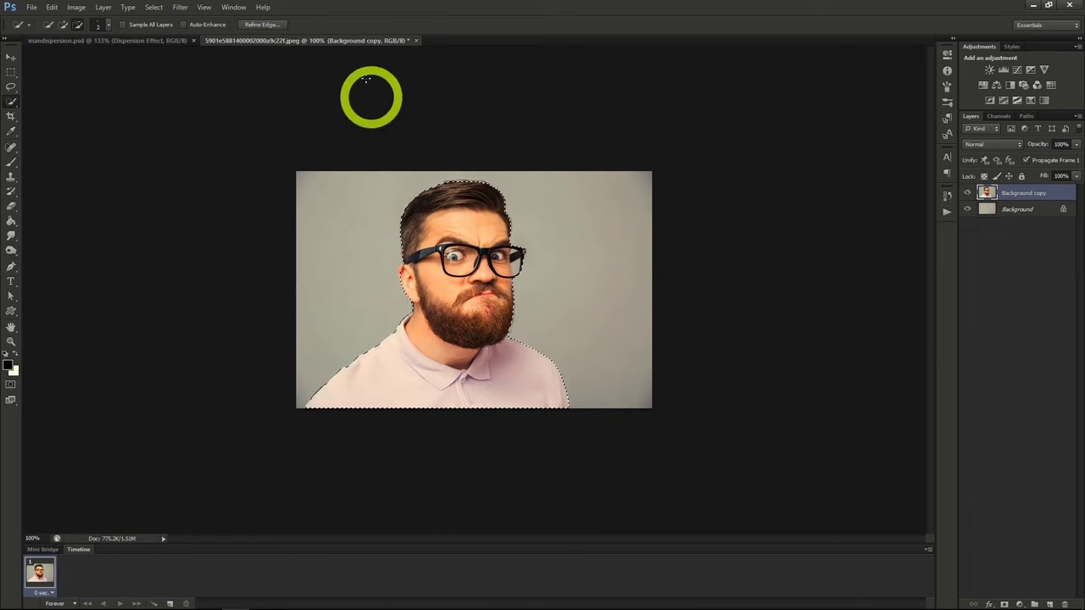
# Output the man's selection as a layer mask on Background copy through Refine Edge and check the cutout by toggling the layer.
pyautogui.click(262, 25)
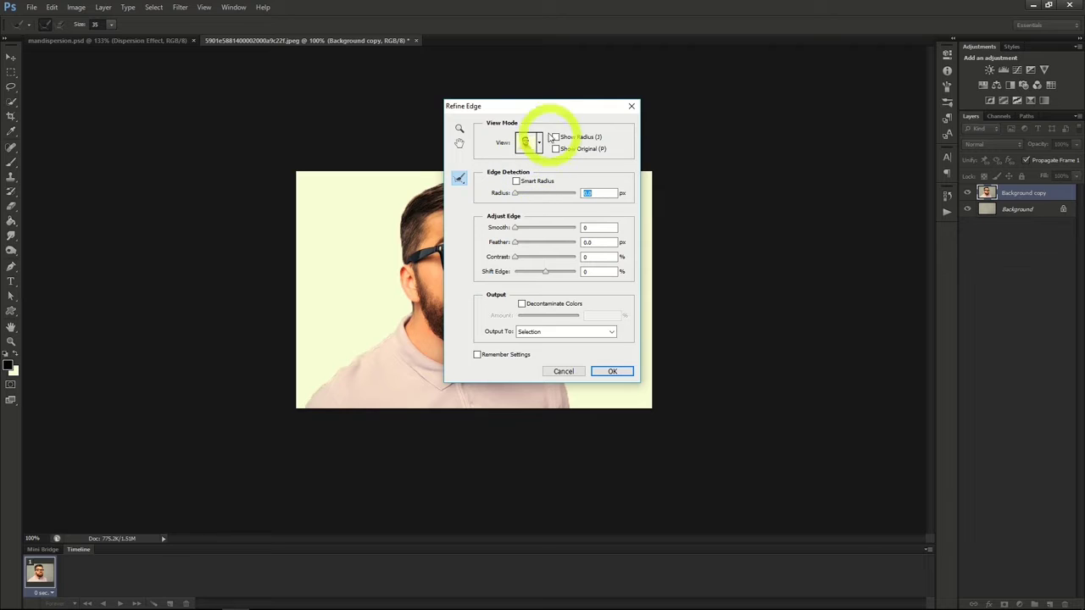
pyautogui.moveTo(544, 107); pyautogui.dragTo(774, 119)
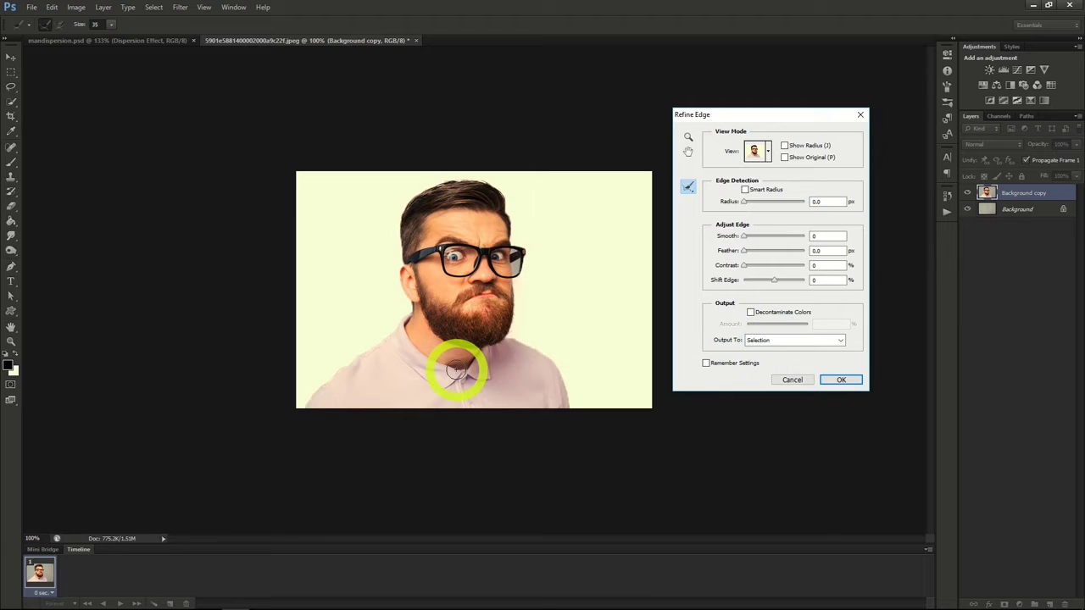
pyautogui.click(781, 343)
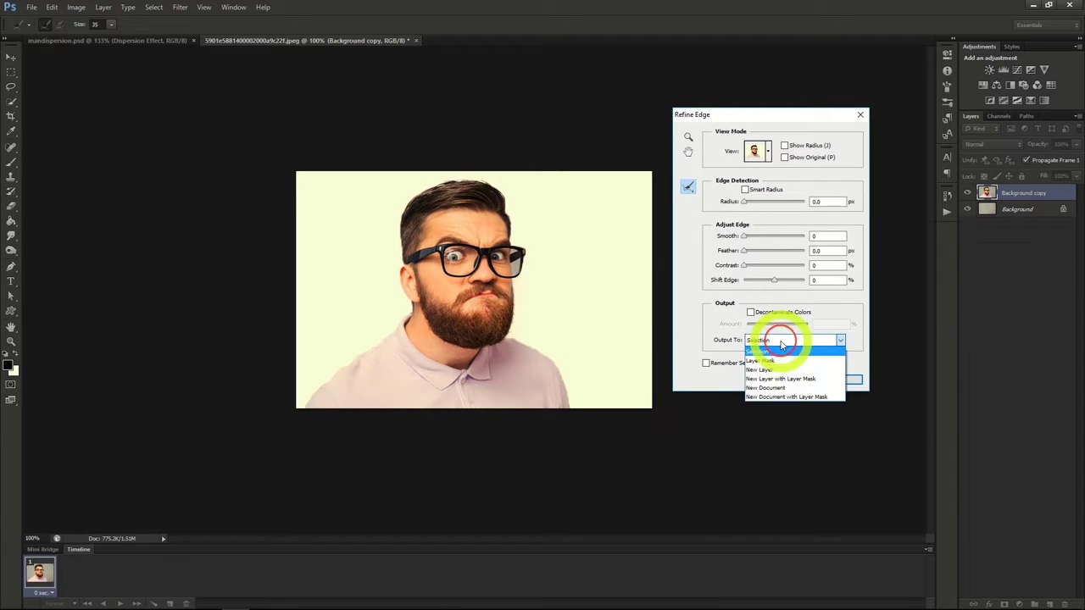
pyautogui.click(769, 356)
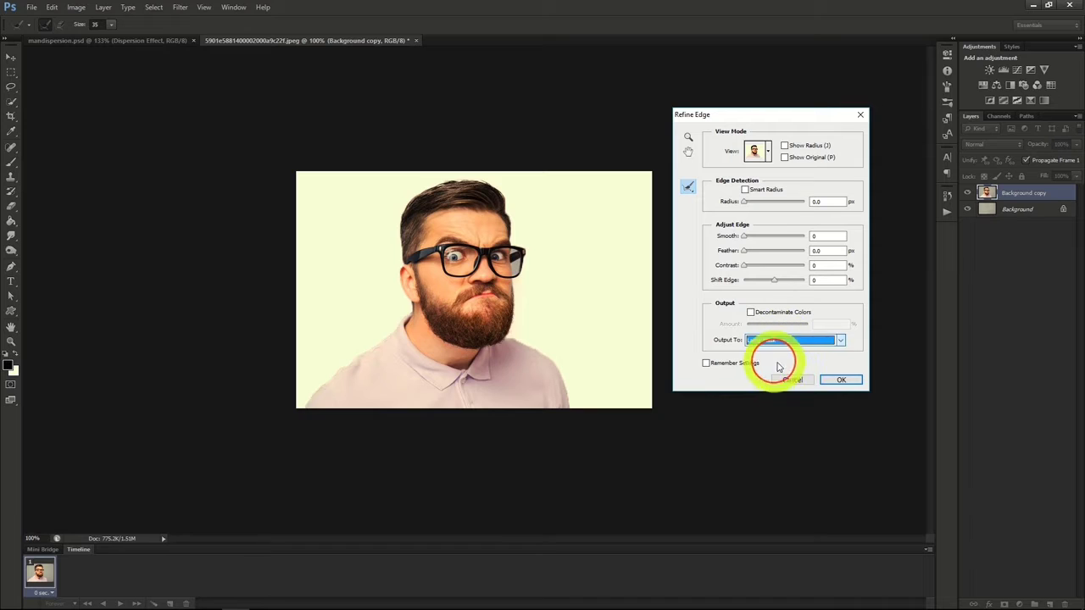
pyautogui.click(840, 380)
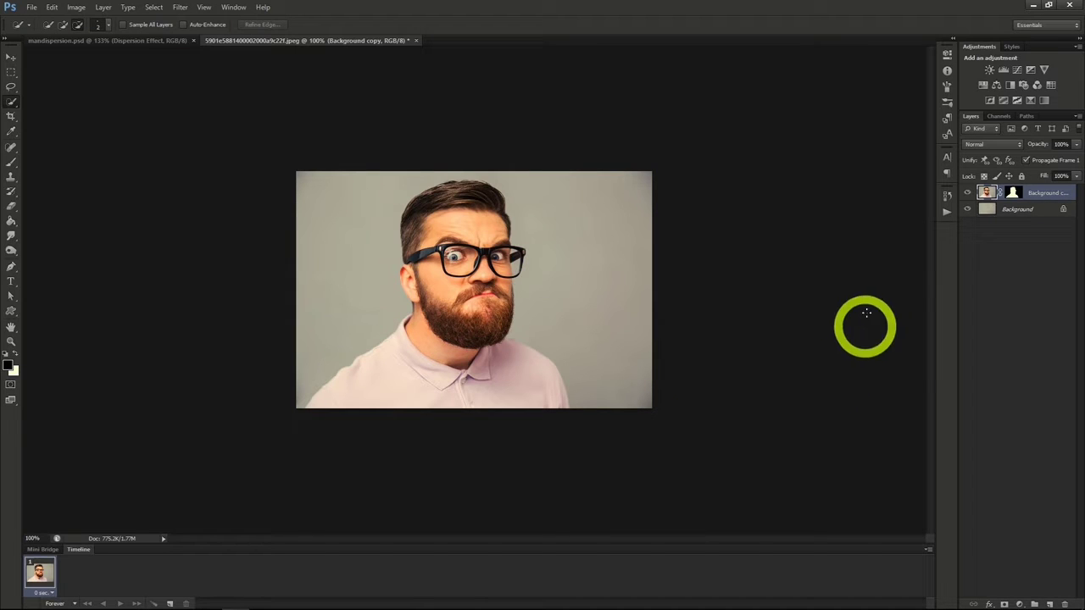
pyautogui.click(967, 194)
pyautogui.click(967, 194)
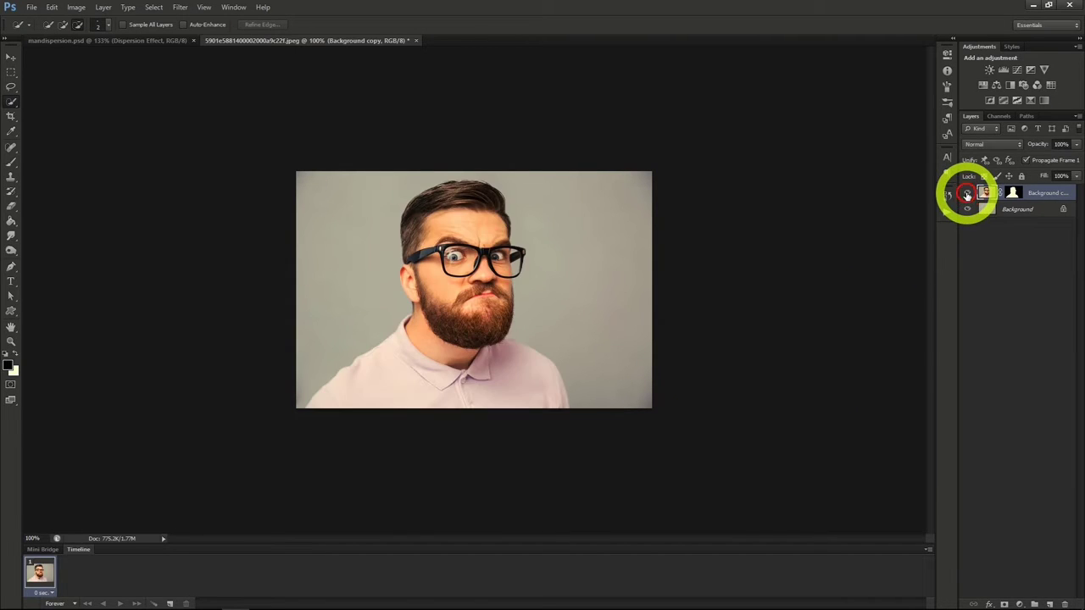
# Duplicate the masked Background copy layer as Background copy 2 in the same document.
pyautogui.rightClick(1029, 192)
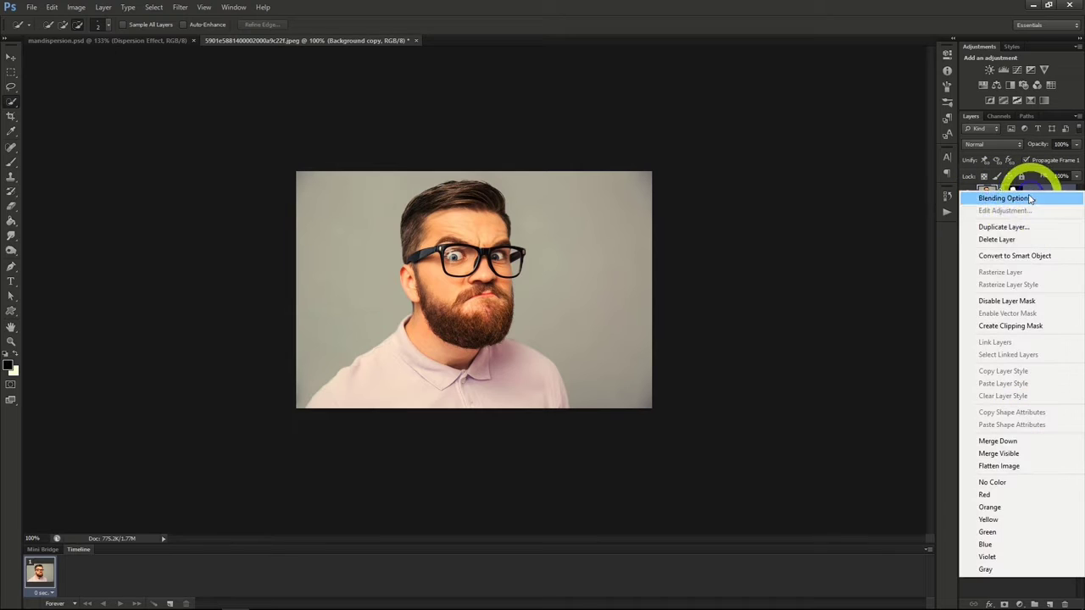
pyautogui.click(1001, 227)
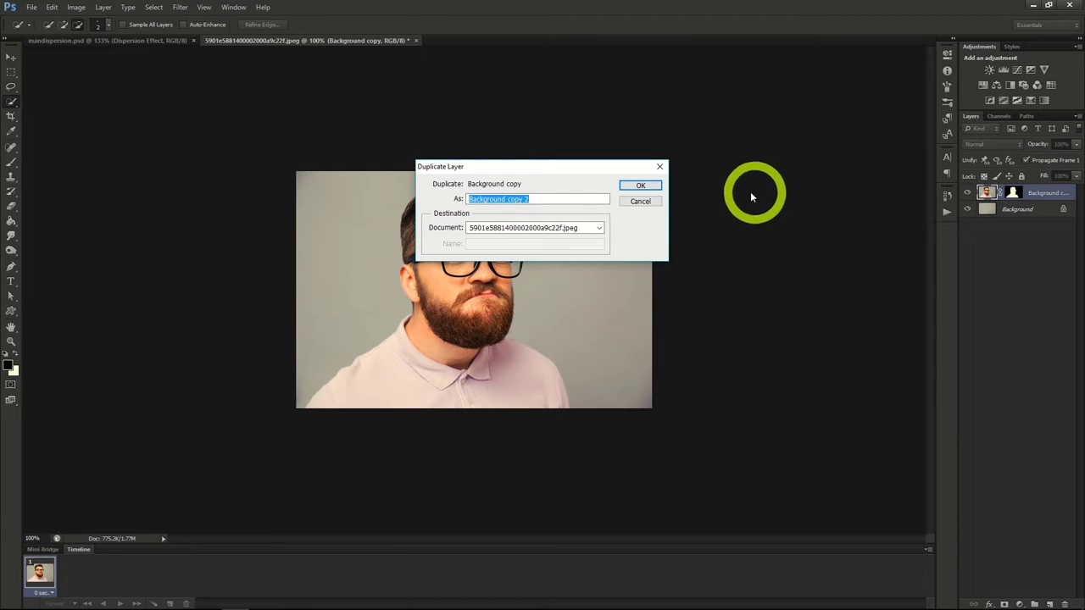
# Create the duplicate of the Background copy layer with the name Dispersion Effect.
pyautogui.click(629, 190)
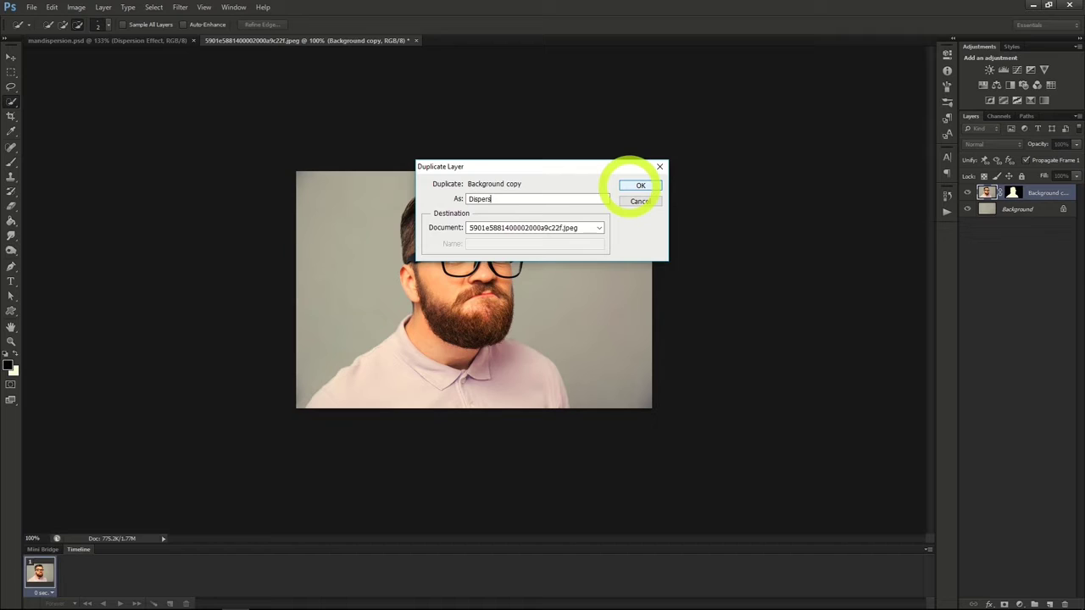
pyautogui.write('ct')
pyautogui.click(630, 185)
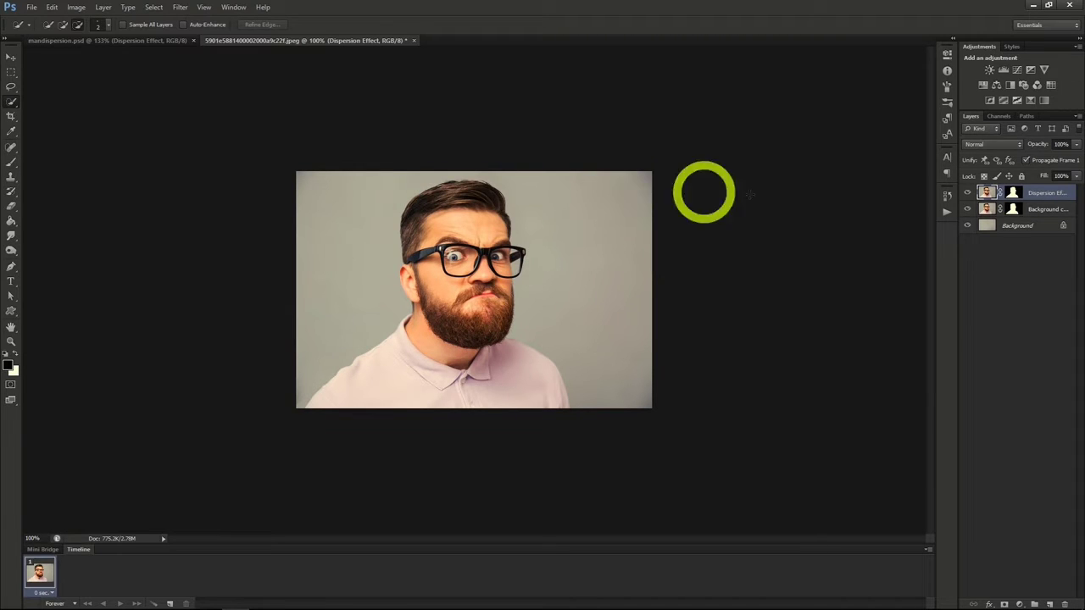
# Duplicate the Dispersion Effect layer and name the copy Man.
pyautogui.rightClick(1032, 196)
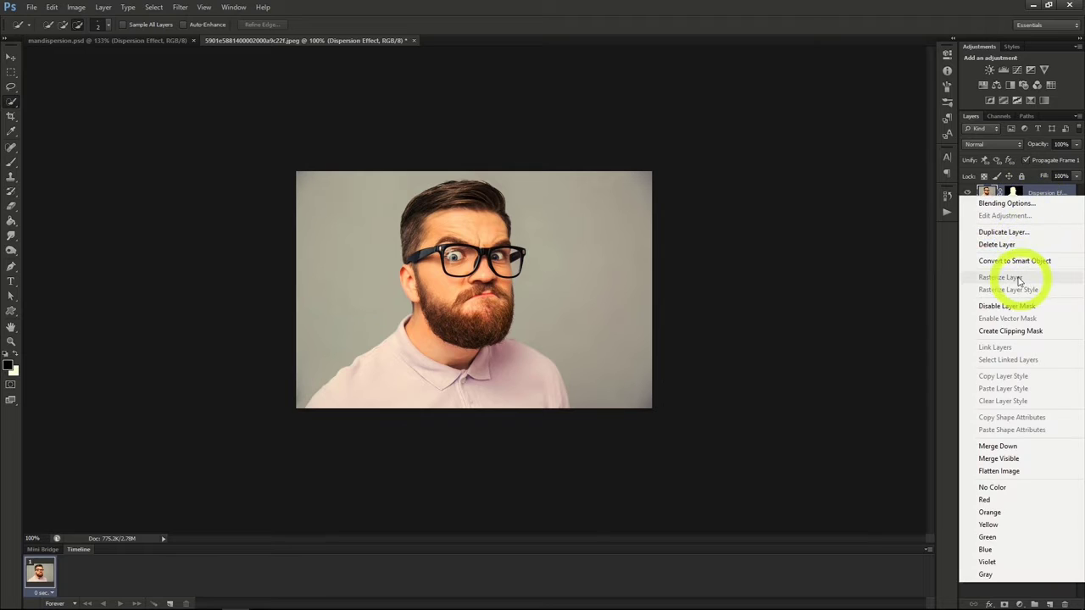
pyautogui.click(1005, 232)
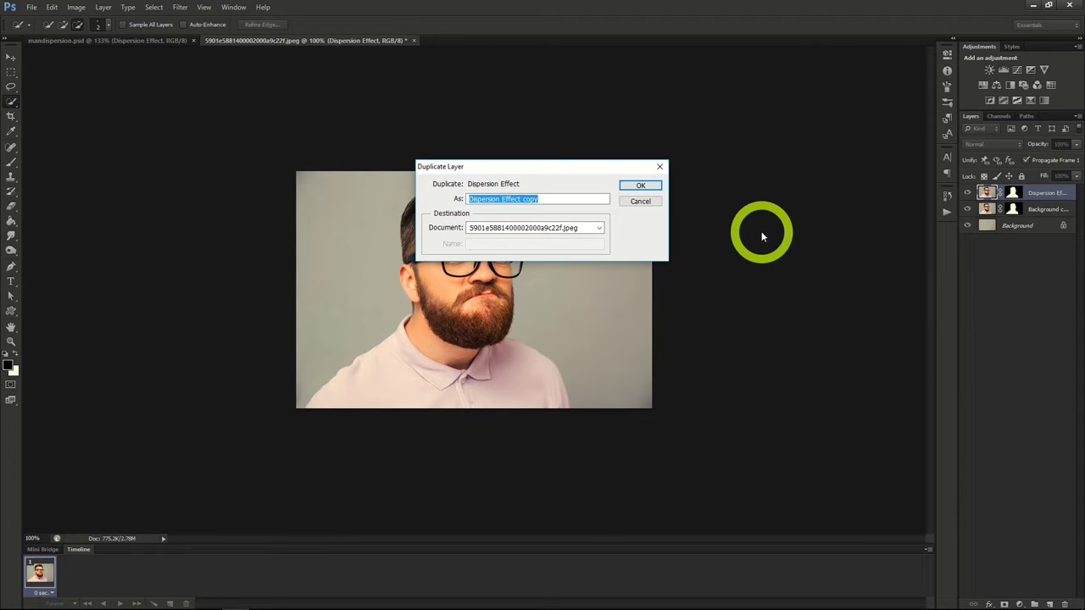
pyautogui.write('Man')
pyautogui.press('Return')
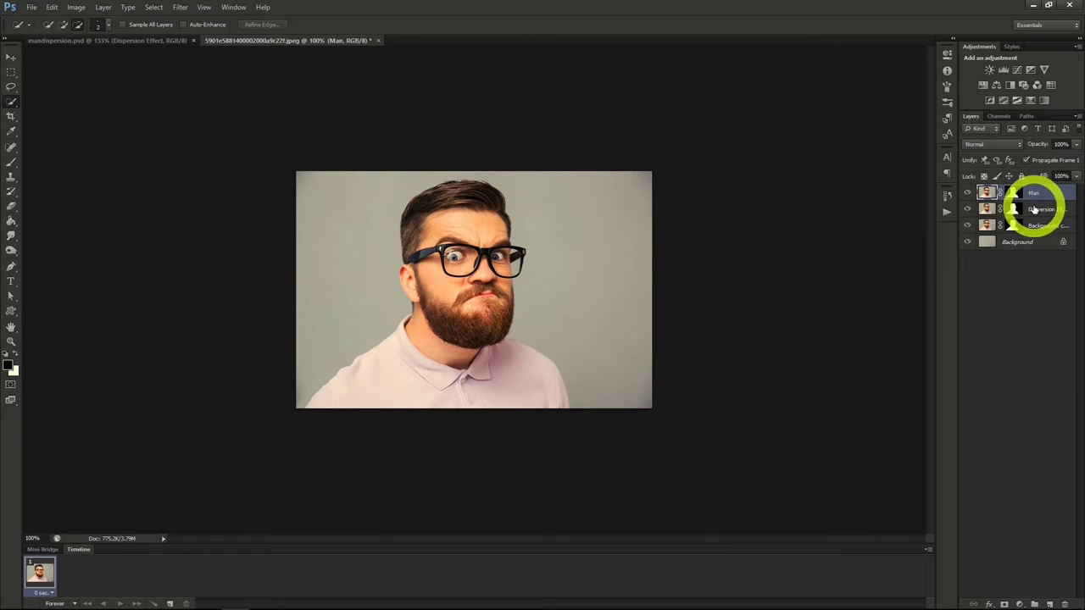
# Liquify the Dispersion Effect layer, smearing the right side of the man's head, face and shirt out to the image's right edge.
pyautogui.click(1035, 210)
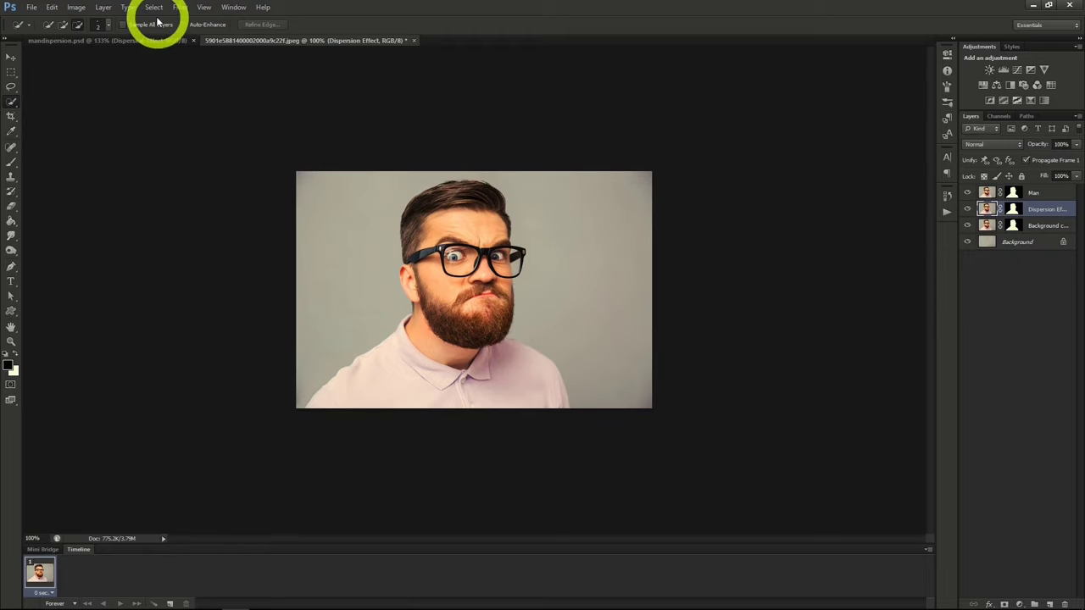
pyautogui.click(180, 7)
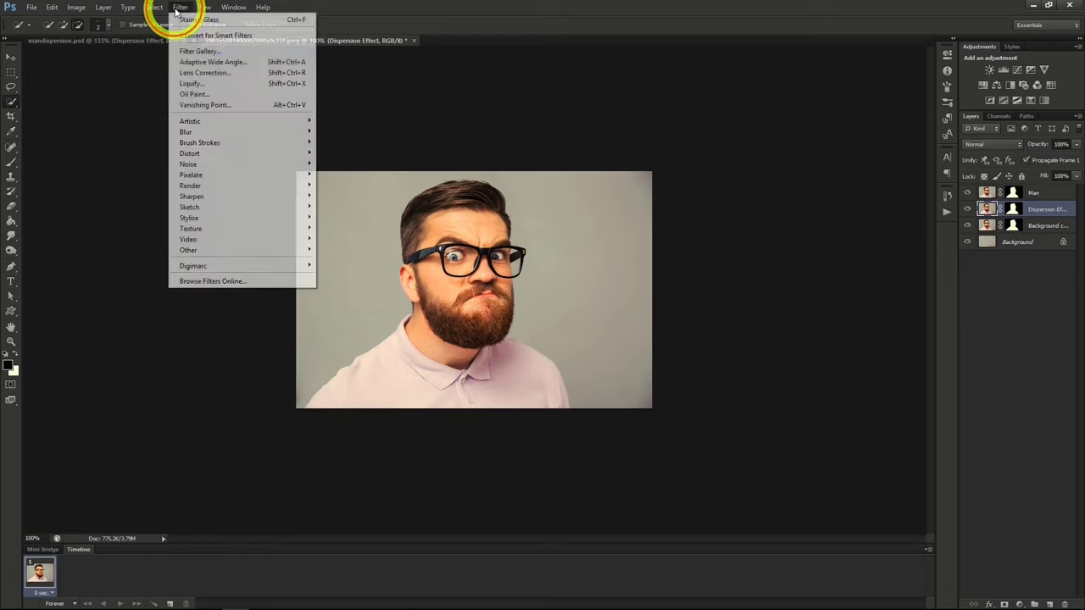
pyautogui.click(209, 86)
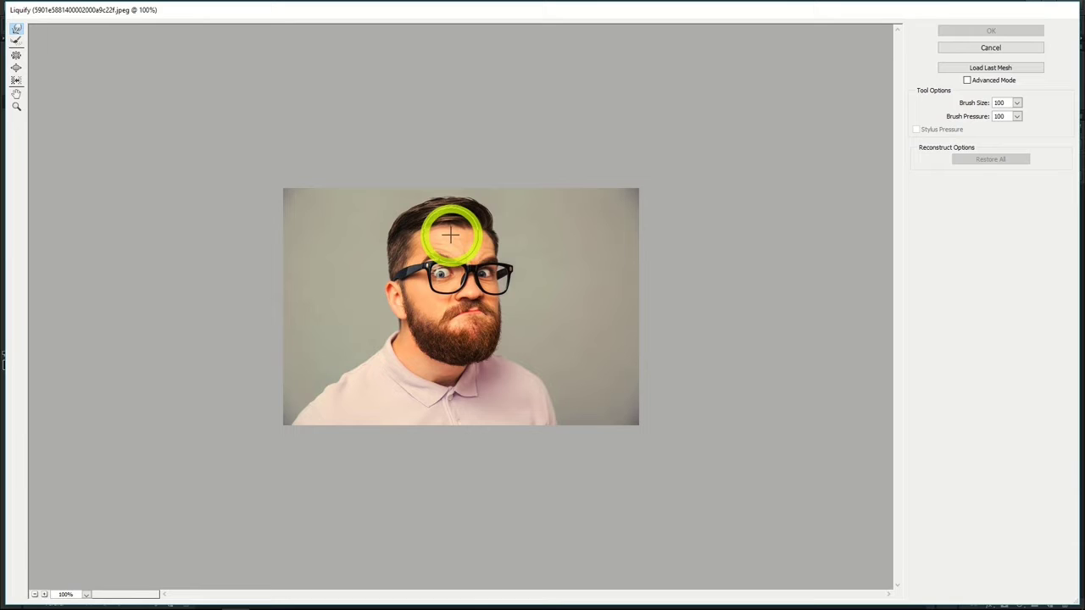
pyautogui.moveTo(450, 235)
pyautogui.mouseDown()
pyautogui.moveTo(455, 242)
pyautogui.moveTo(477, 211)
pyautogui.moveTo(542, 171)
pyautogui.mouseUp()
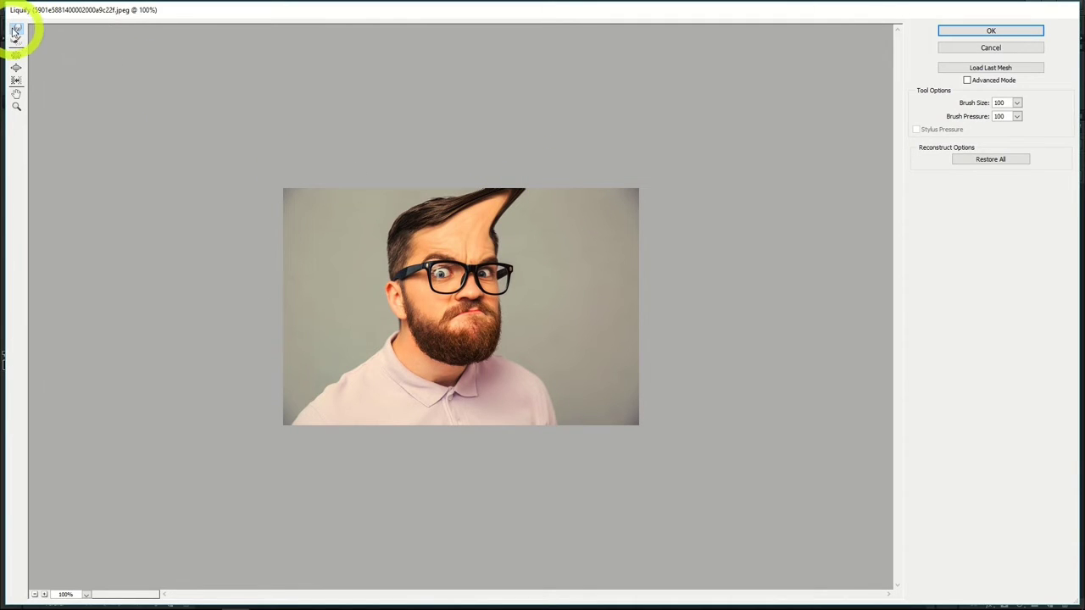
pyautogui.moveTo(481, 238); pyautogui.dragTo(585, 177)
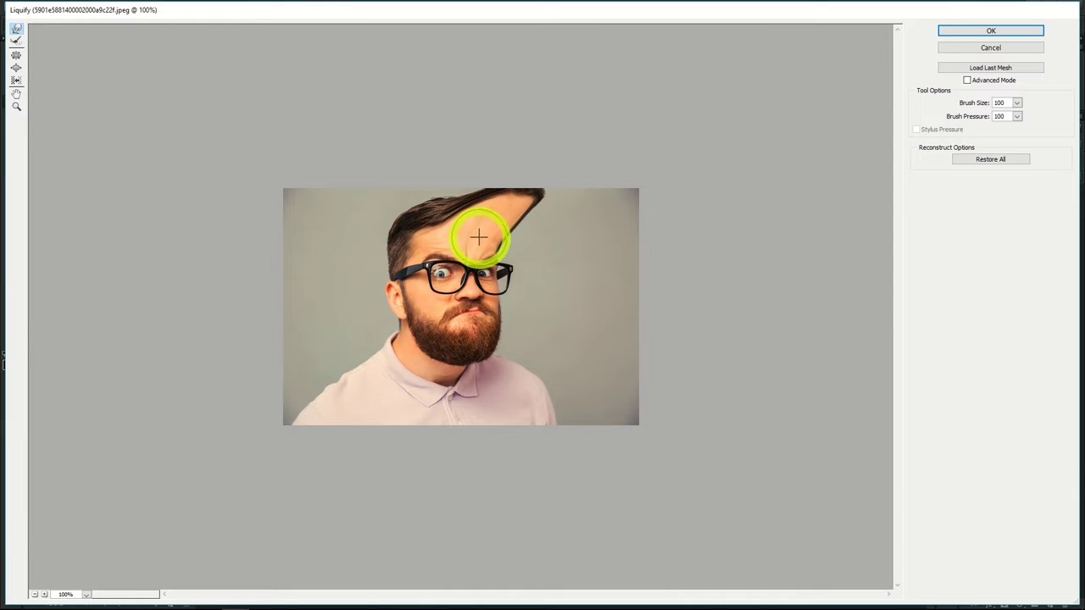
pyautogui.moveTo(480, 234); pyautogui.dragTo(632, 178)
pyautogui.moveTo(477, 249); pyautogui.dragTo(651, 209)
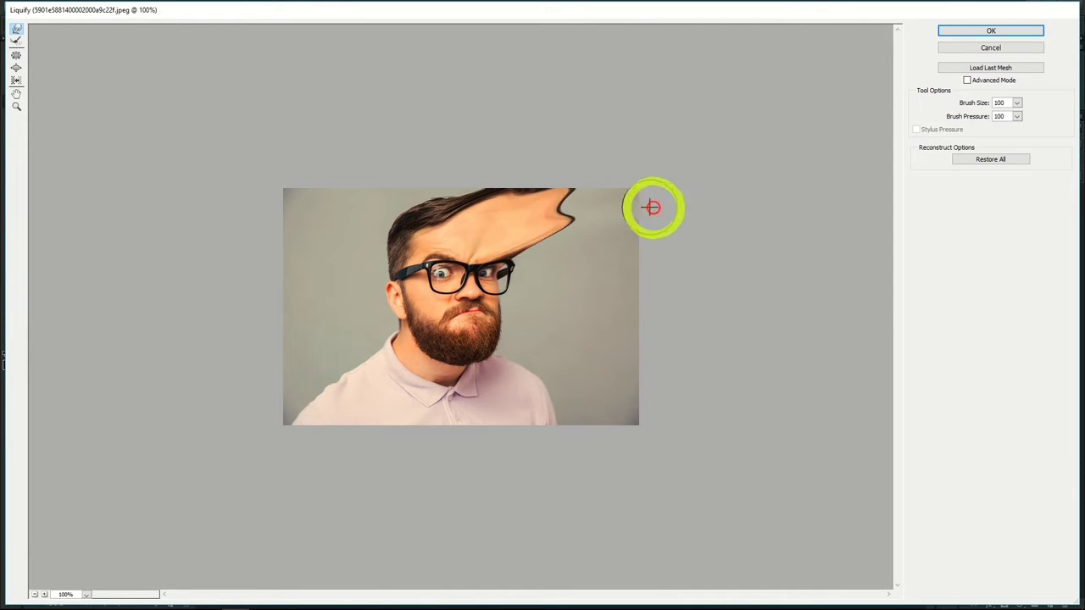
pyautogui.moveTo(482, 257); pyautogui.dragTo(663, 215)
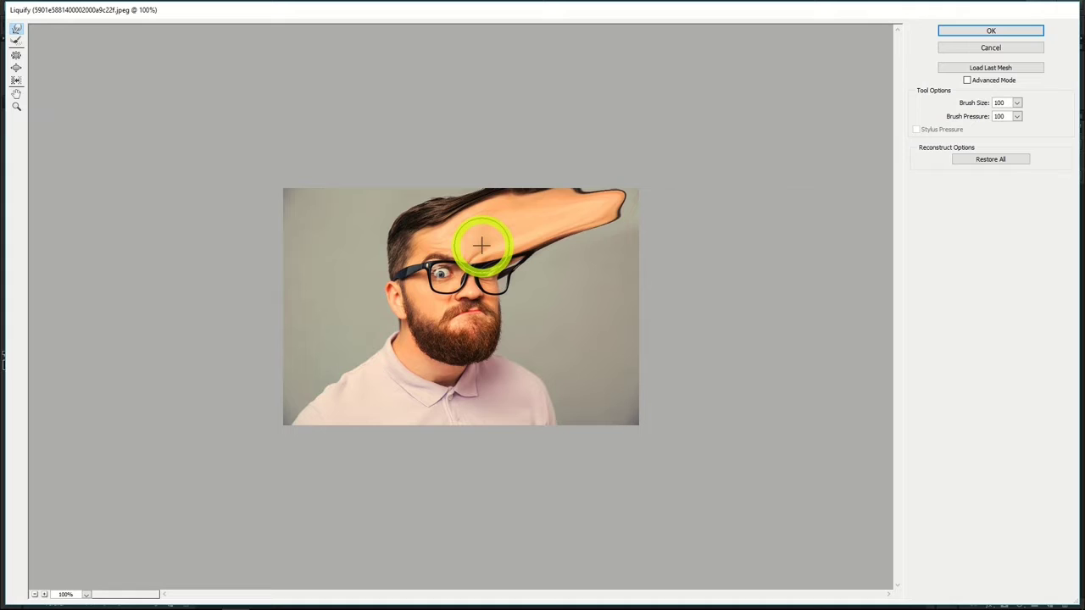
pyautogui.moveTo(481, 246); pyautogui.dragTo(619, 181)
pyautogui.moveTo(552, 226)
pyautogui.mouseDown()
pyautogui.moveTo(669, 199)
pyautogui.moveTo(689, 222)
pyautogui.mouseUp()
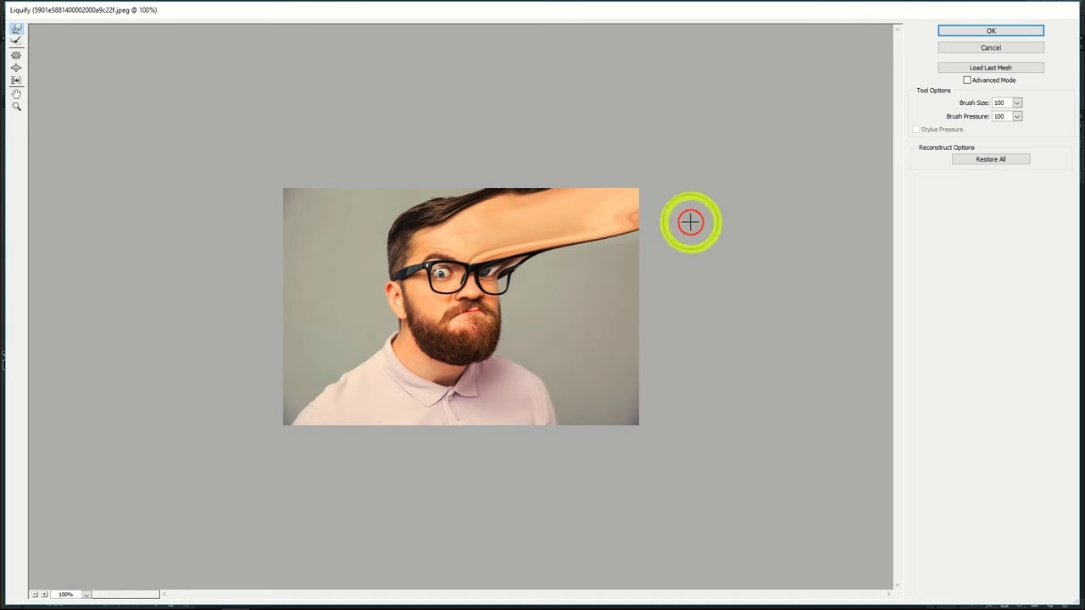
pyautogui.moveTo(516, 248)
pyautogui.mouseDown()
pyautogui.moveTo(702, 254)
pyautogui.moveTo(517, 248)
pyautogui.moveTo(666, 249)
pyautogui.mouseUp()
pyautogui.moveTo(500, 267); pyautogui.dragTo(658, 279)
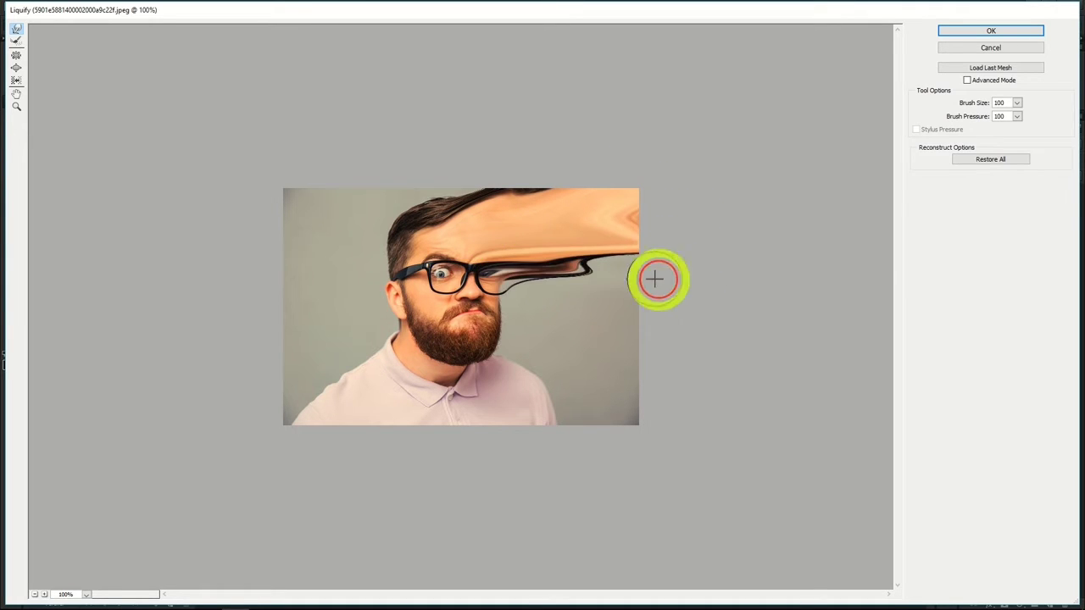
pyautogui.moveTo(528, 271); pyautogui.dragTo(678, 288)
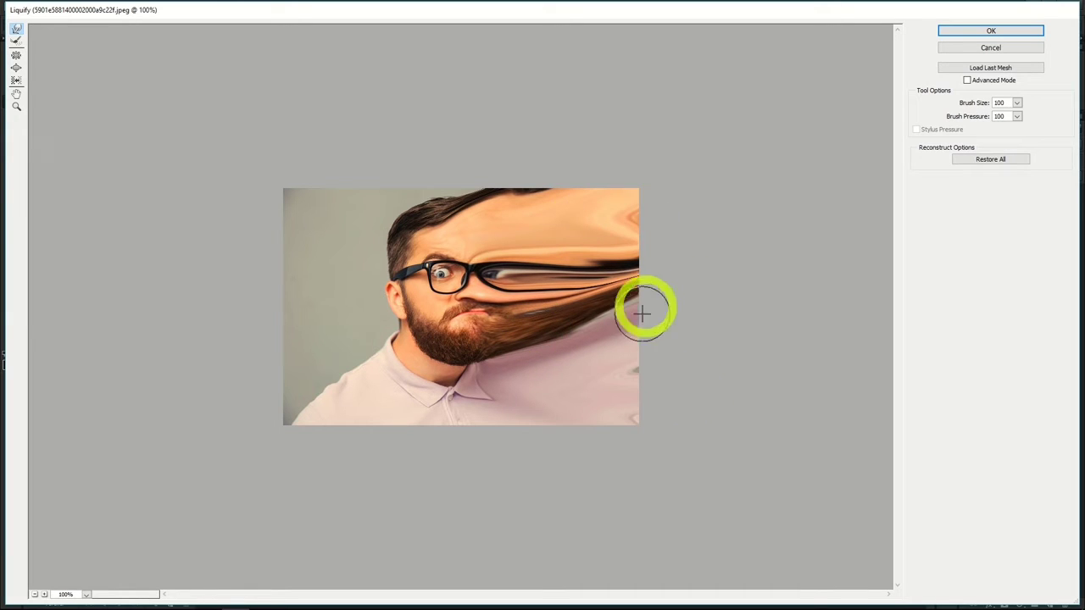
pyautogui.click(983, 30)
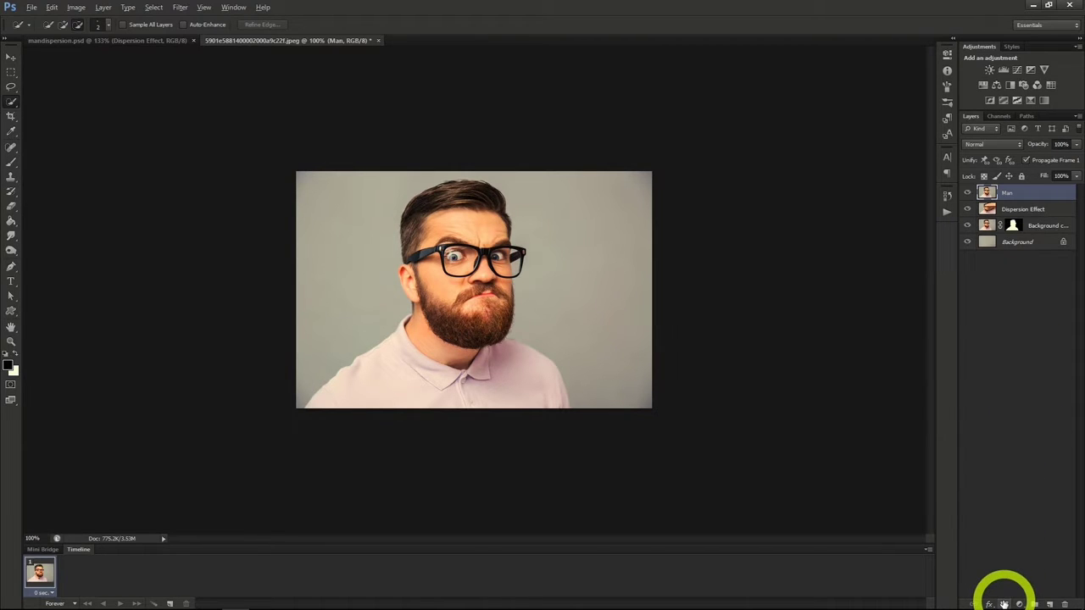
# Add a black layer mask to the Dispersion Effect layer.
pyautogui.click(1010, 210)
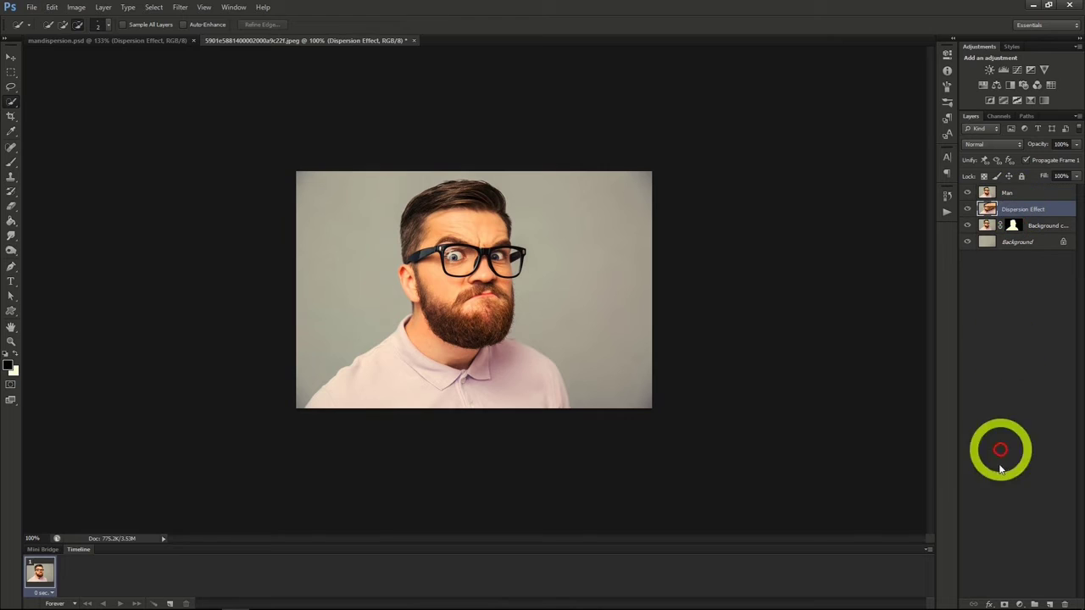
pyautogui.keyDown('alt'); pyautogui.click(1005, 605); pyautogui.keyUp('alt')
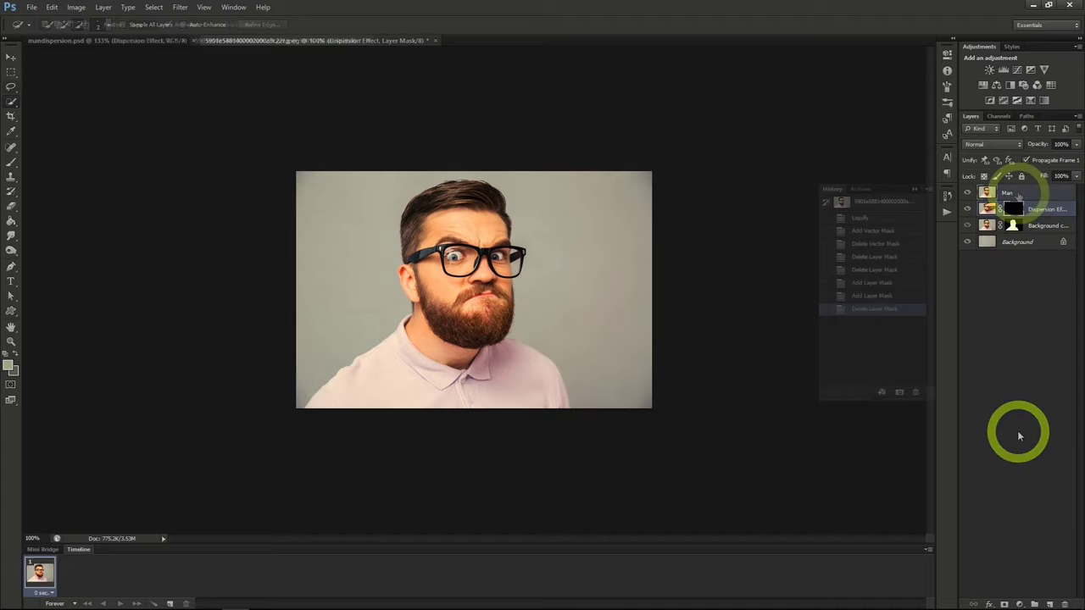
# Hide the Background copy layer and add a white layer mask to the Man layer.
pyautogui.click(1008, 193)
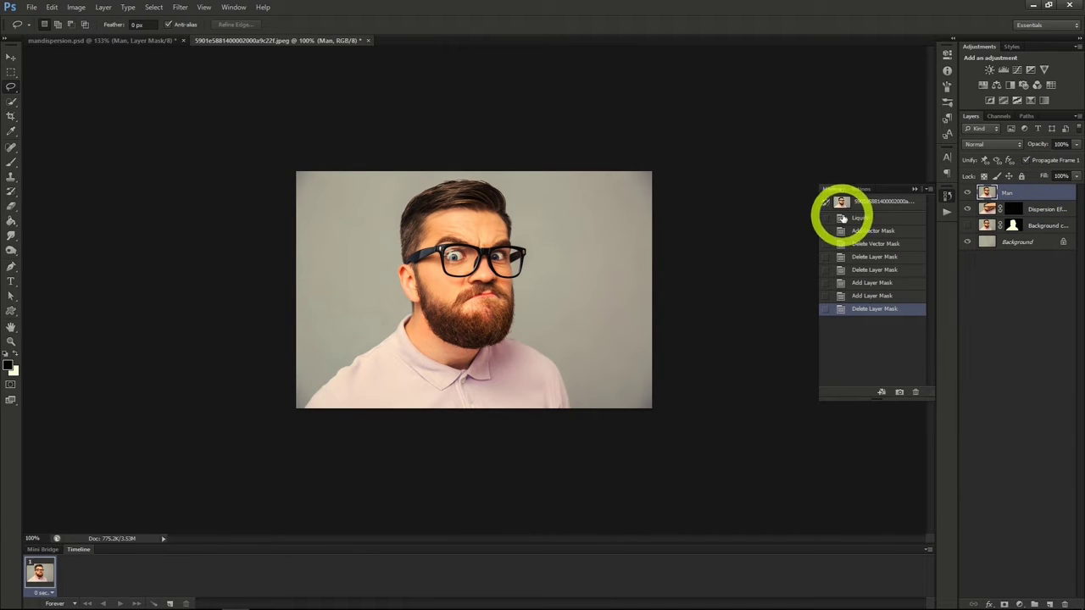
pyautogui.click(969, 225)
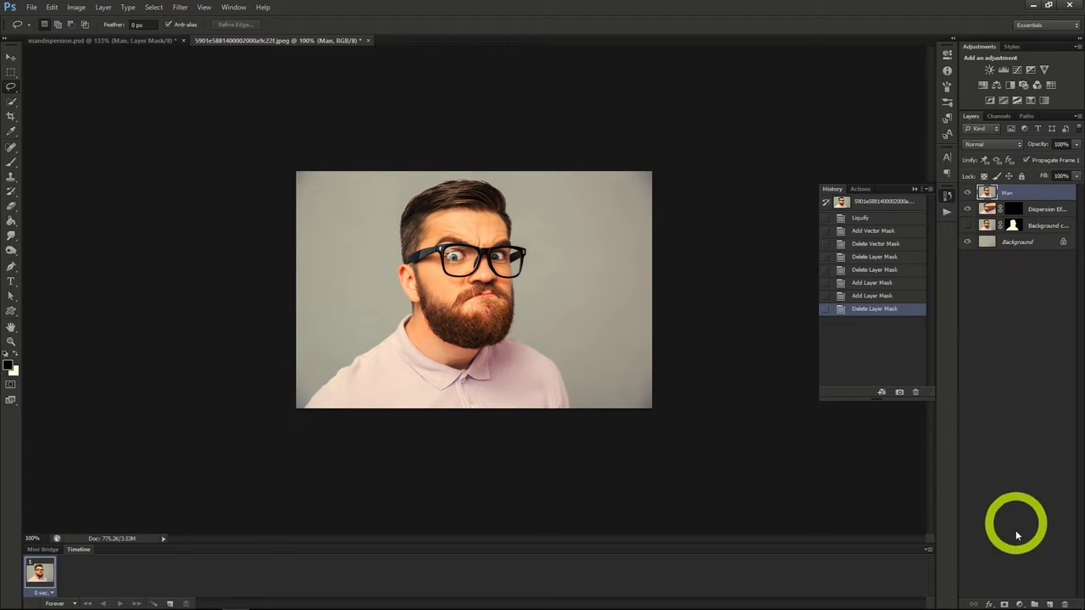
pyautogui.click(1003, 603)
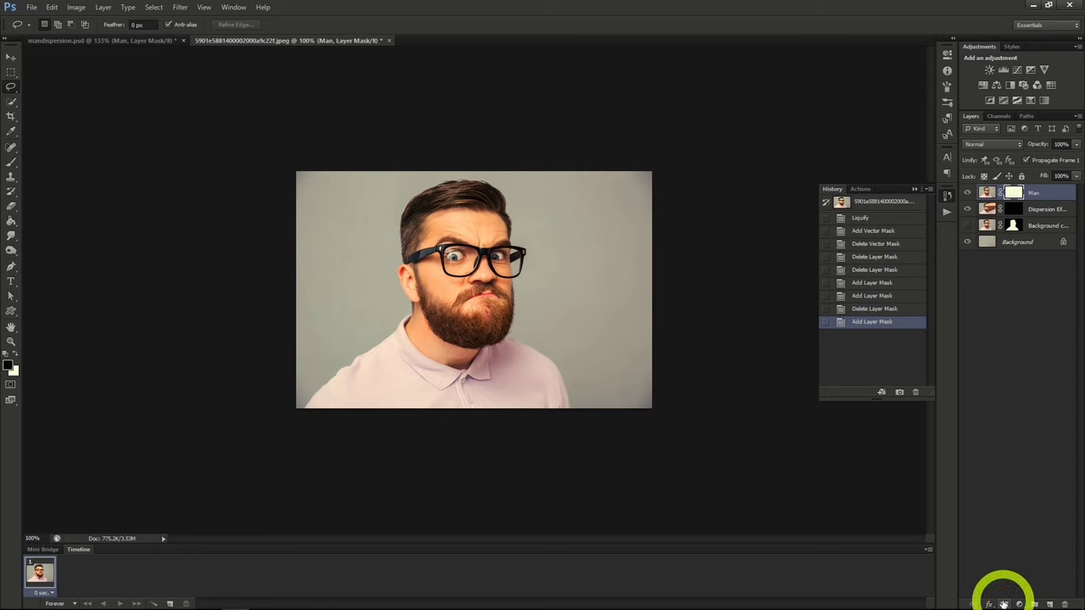
# Target the Man layer's mask and set up the Brush tool with a 2500 px particle preset reduced to 400 px.
pyautogui.click(1011, 209)
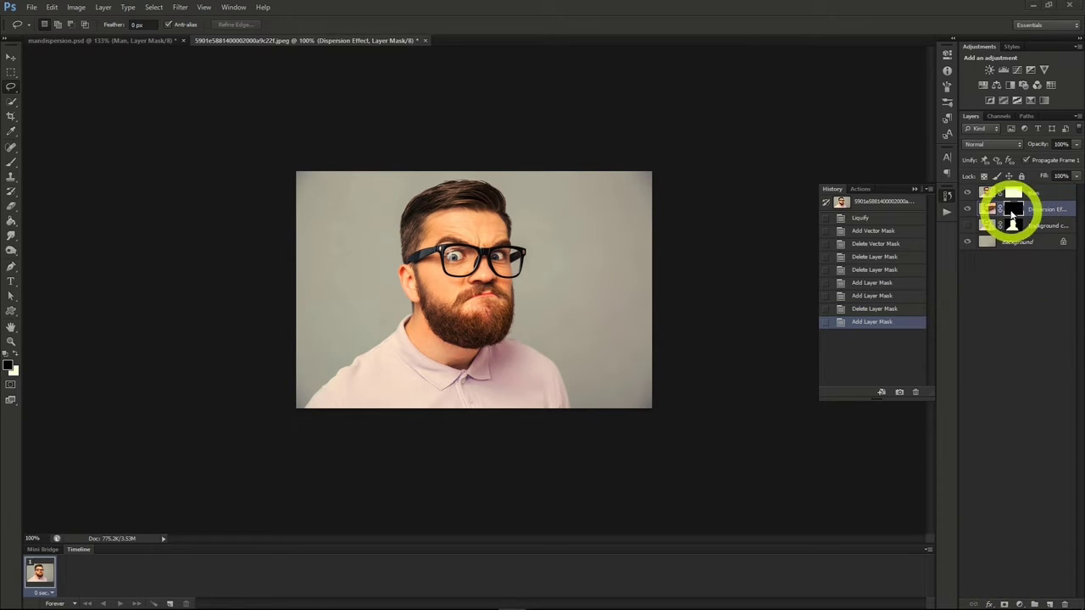
pyautogui.click(1013, 195)
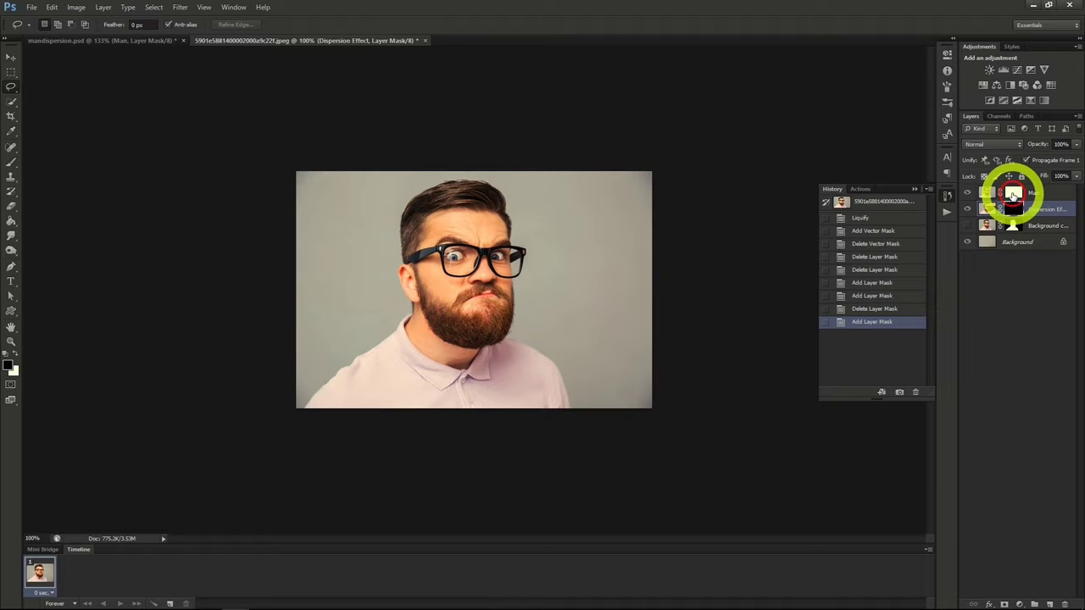
pyautogui.click(1014, 195)
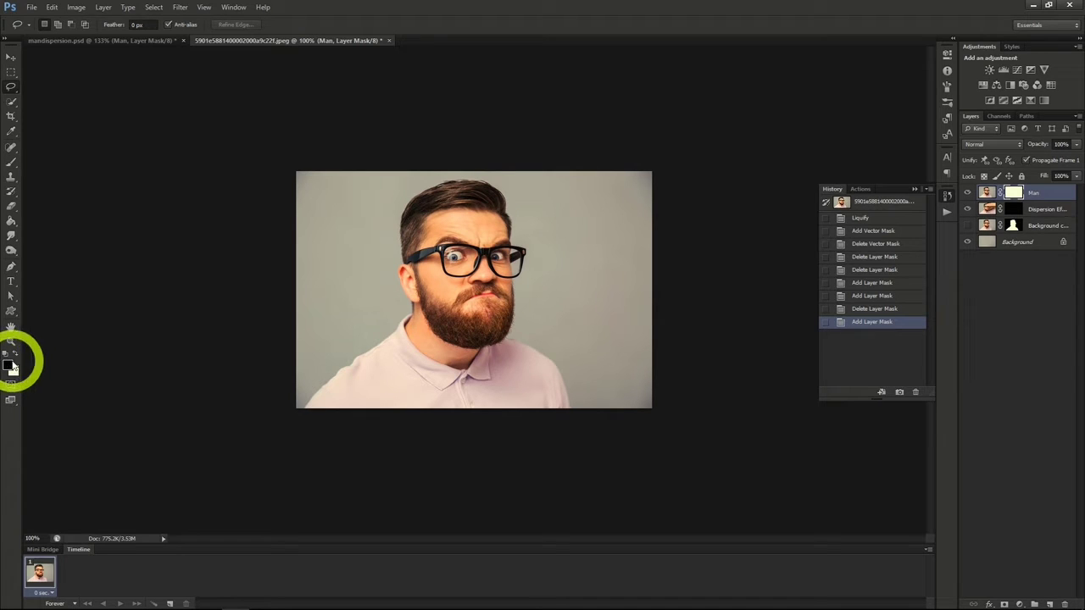
pyautogui.click(10, 166)
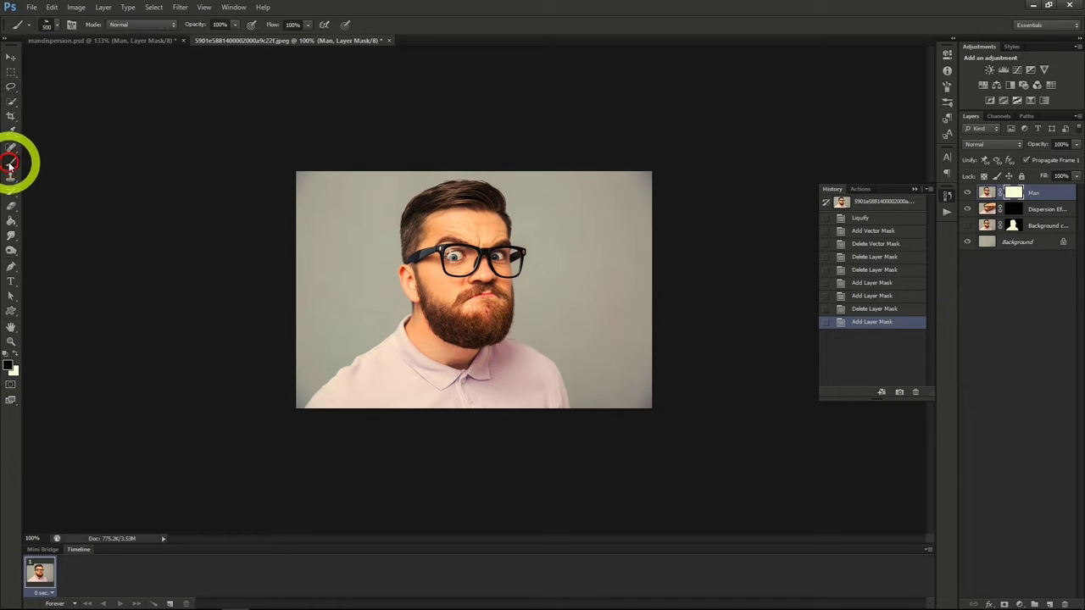
pyautogui.click(52, 24)
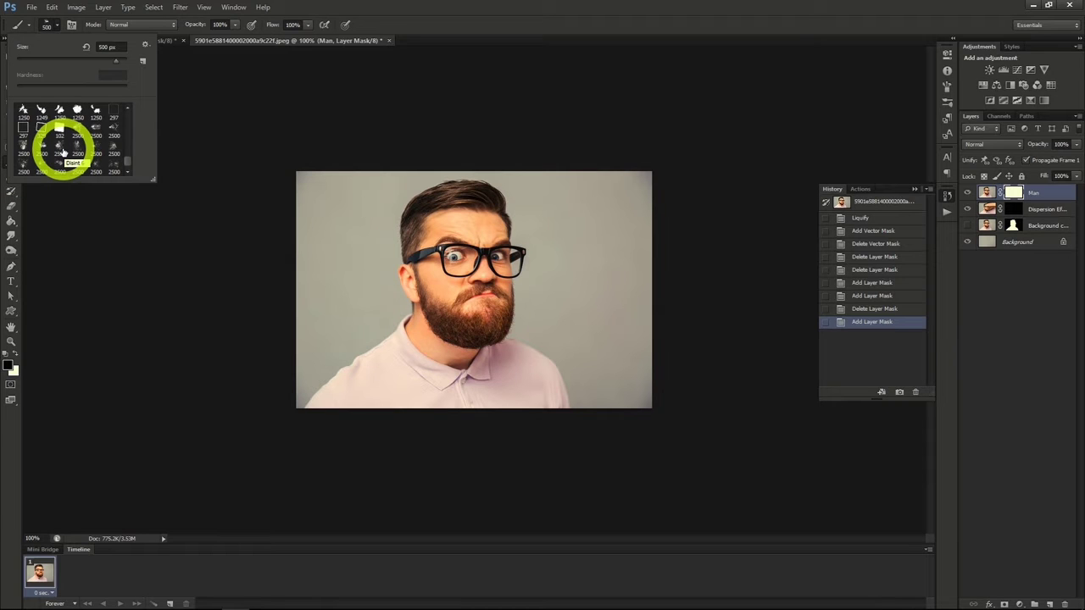
pyautogui.click(63, 152)
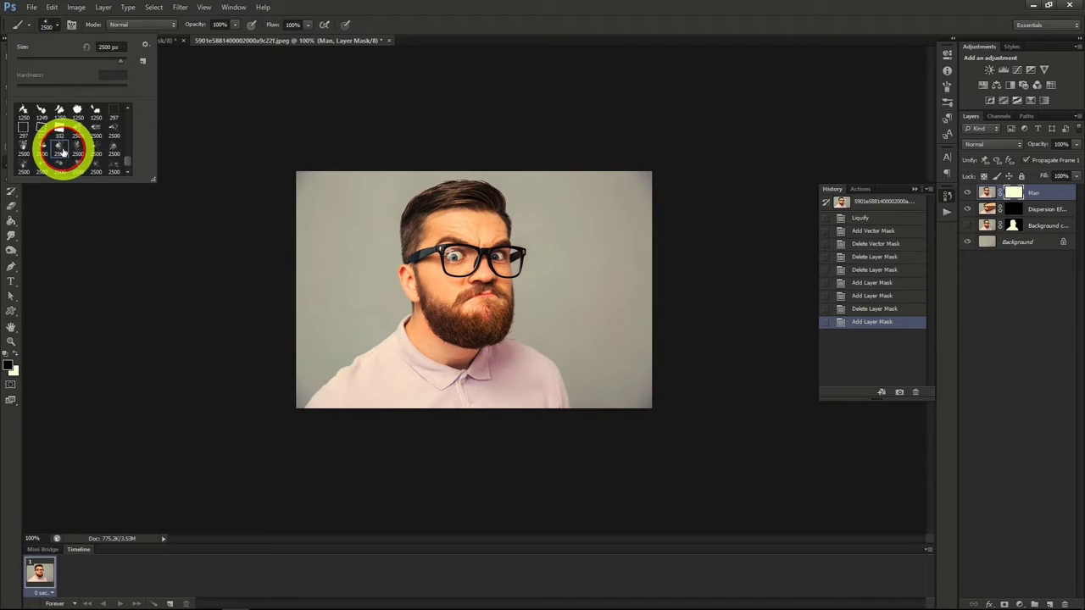
pyautogui.click(56, 24)
pyautogui.press('[')
pyautogui.press('[')
pyautogui.press('[')
pyautogui.press('[')
pyautogui.press('[')
pyautogui.press('[')
pyautogui.press('[')
pyautogui.press('[')
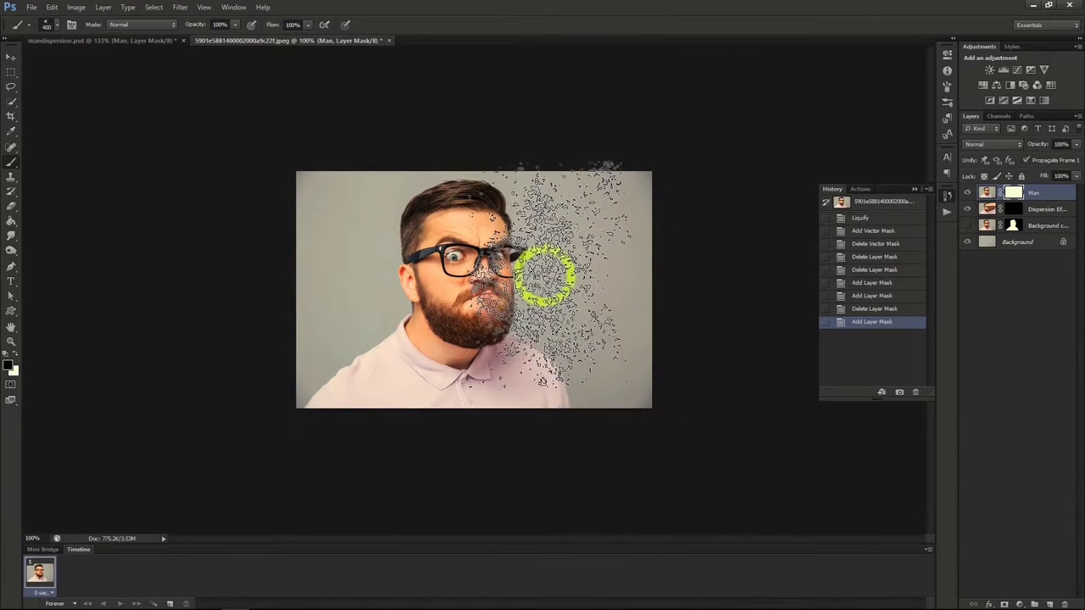
# Paint black particles on the Man layer's mask along the right side of the head, face and shoulder to break up the edge.
pyautogui.moveTo(552, 272); pyautogui.dragTo(553, 212)
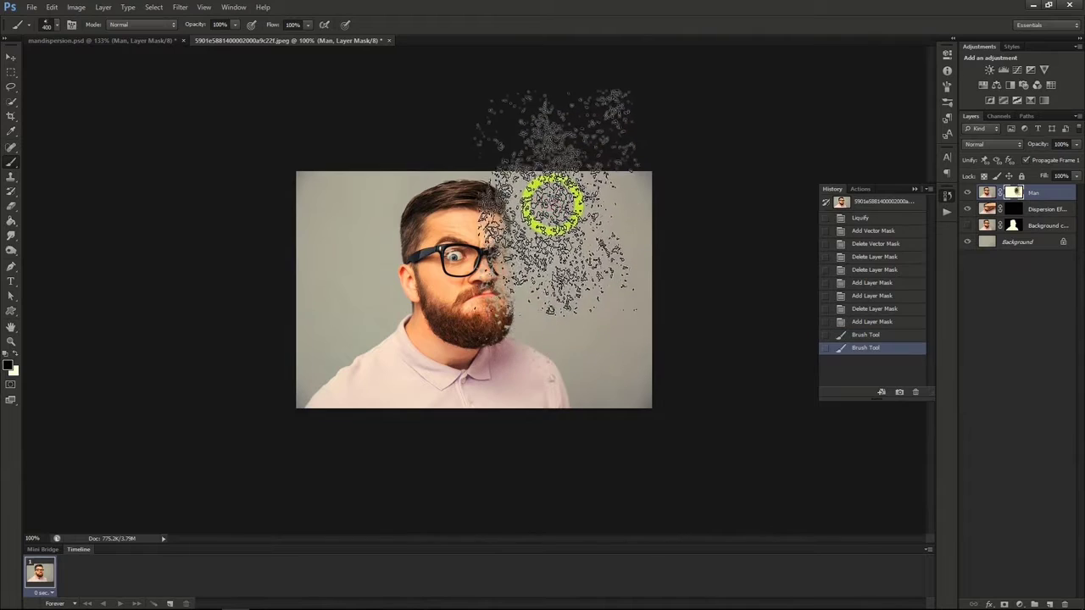
pyautogui.click(550, 193)
pyautogui.click(590, 335)
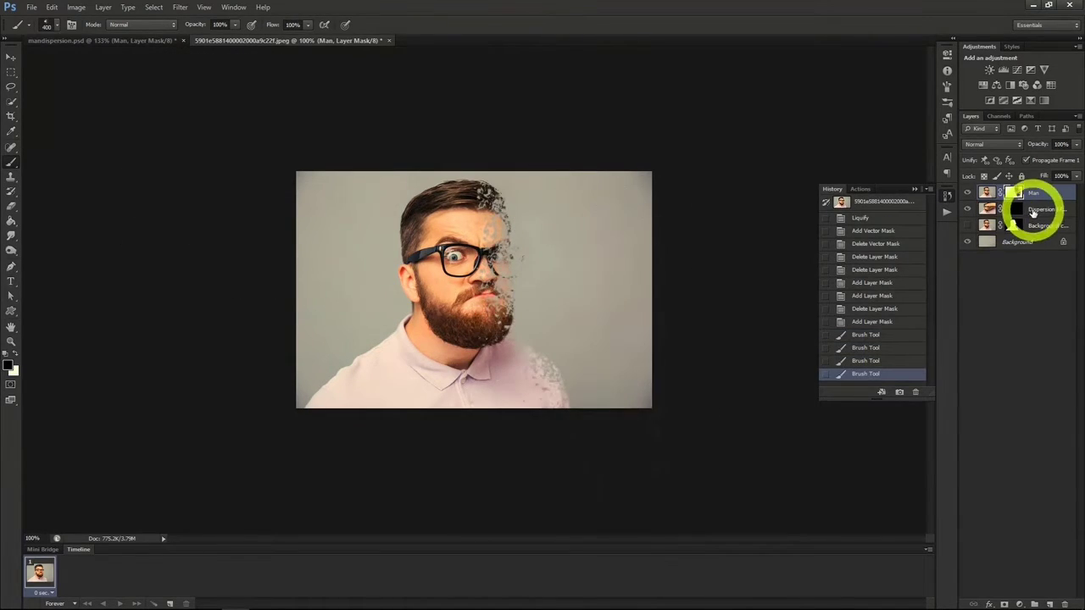
# Select the Dispersion Effect layer and choose the neighbouring 2500 px particle brush preset.
pyautogui.click(1035, 211)
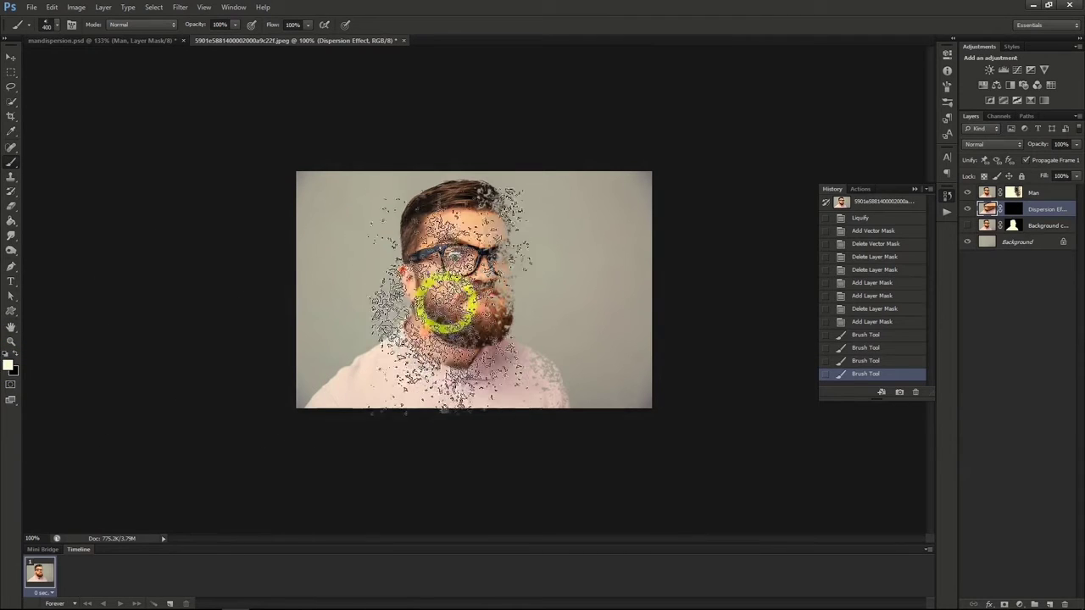
pyautogui.click(57, 26)
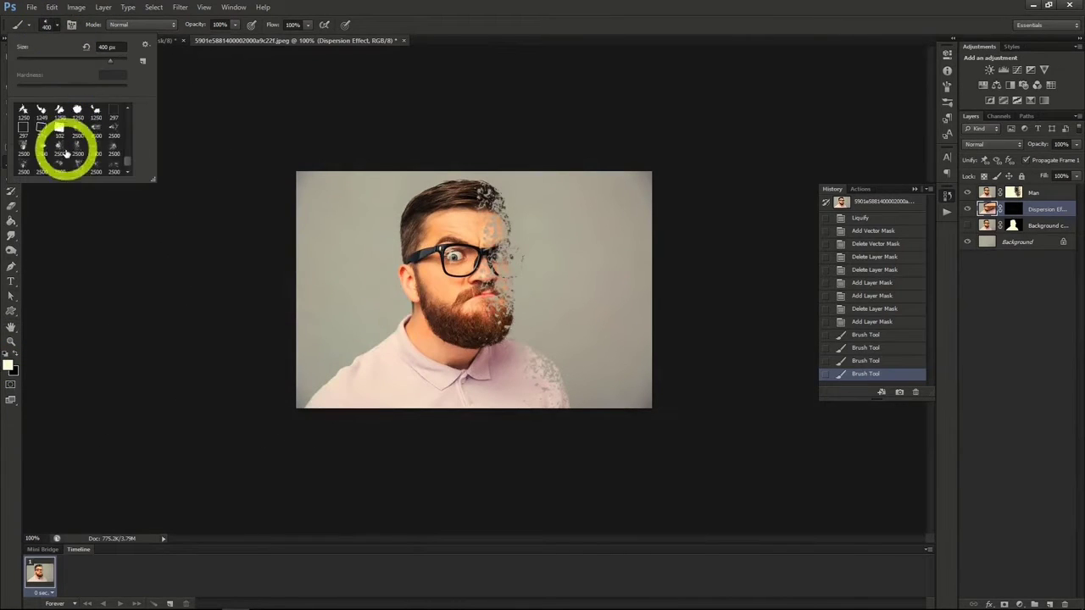
pyautogui.click(77, 148)
pyautogui.click(62, 38)
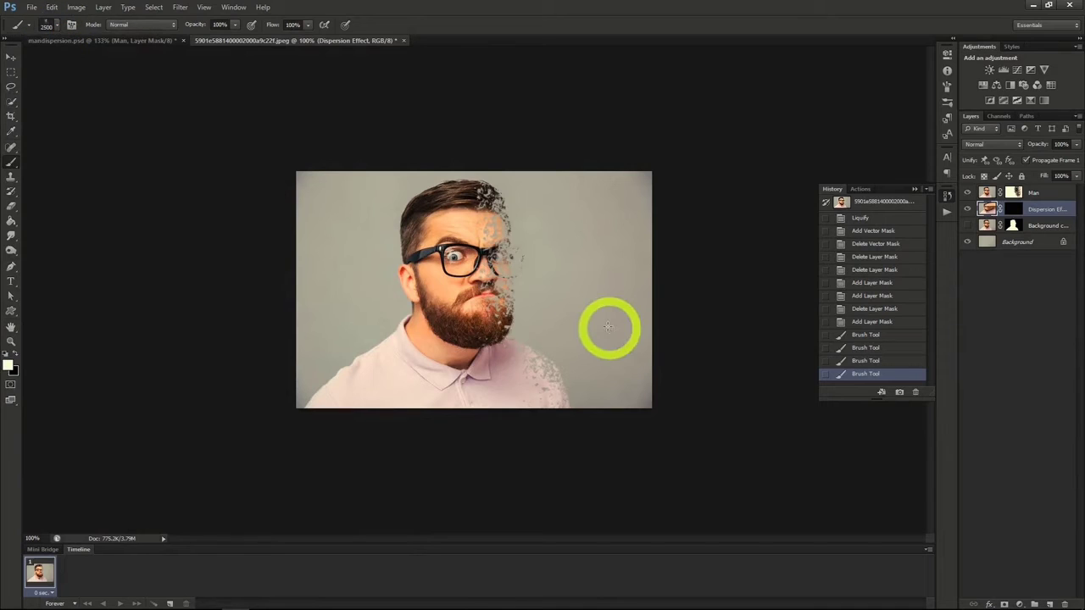
# Paint white particles at 400 px on the Dispersion Effect layer's mask, scattering fragments outward from the right side of the man's head.
pyautogui.click(566, 282)
pyautogui.click(545, 289)
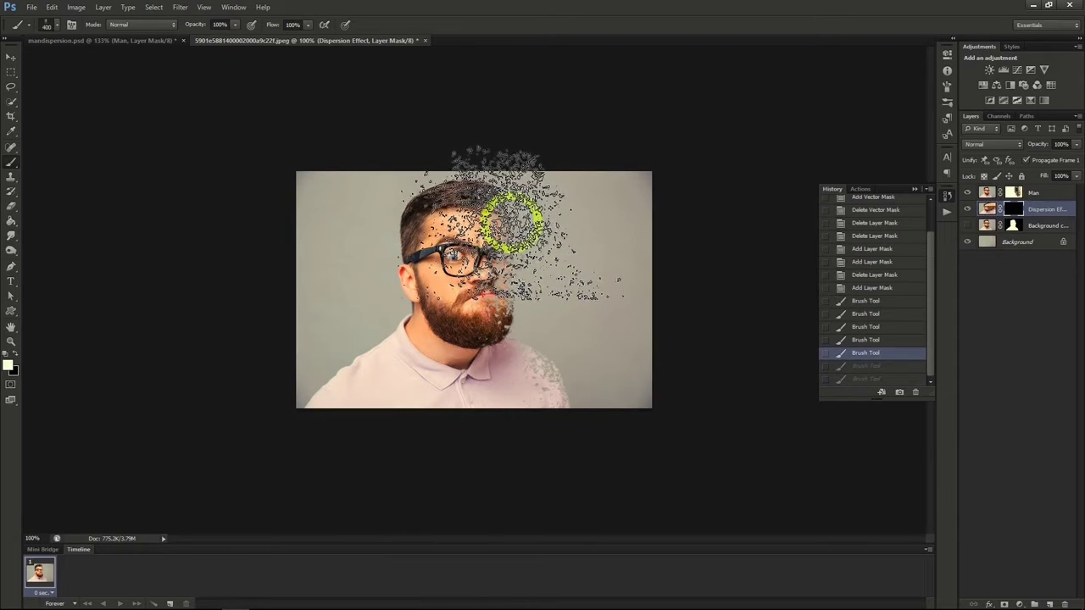
pyautogui.click(508, 244)
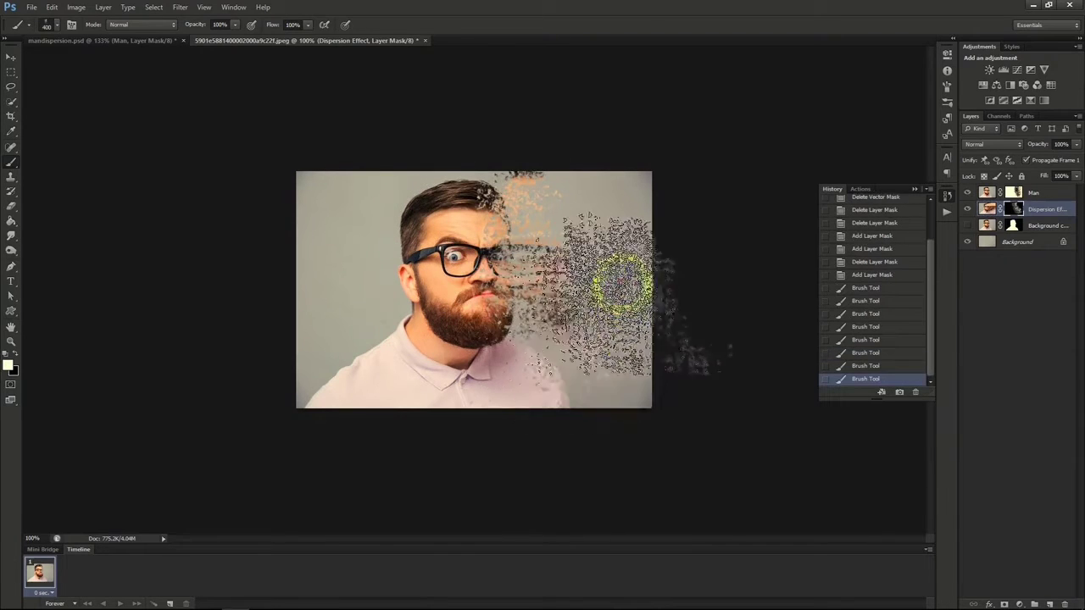
pyautogui.click(621, 356)
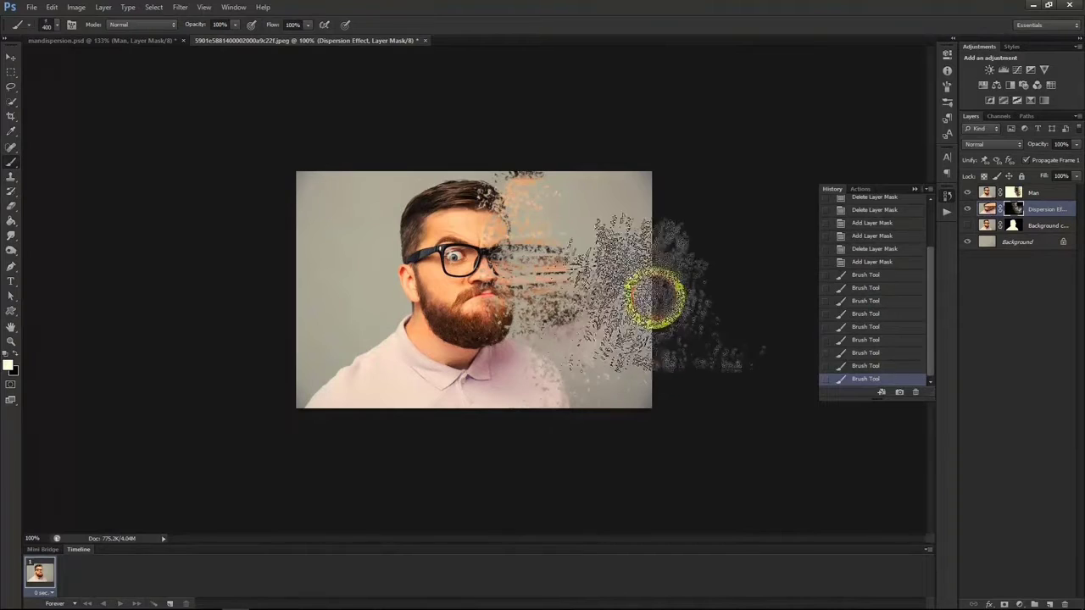
pyautogui.click(595, 209)
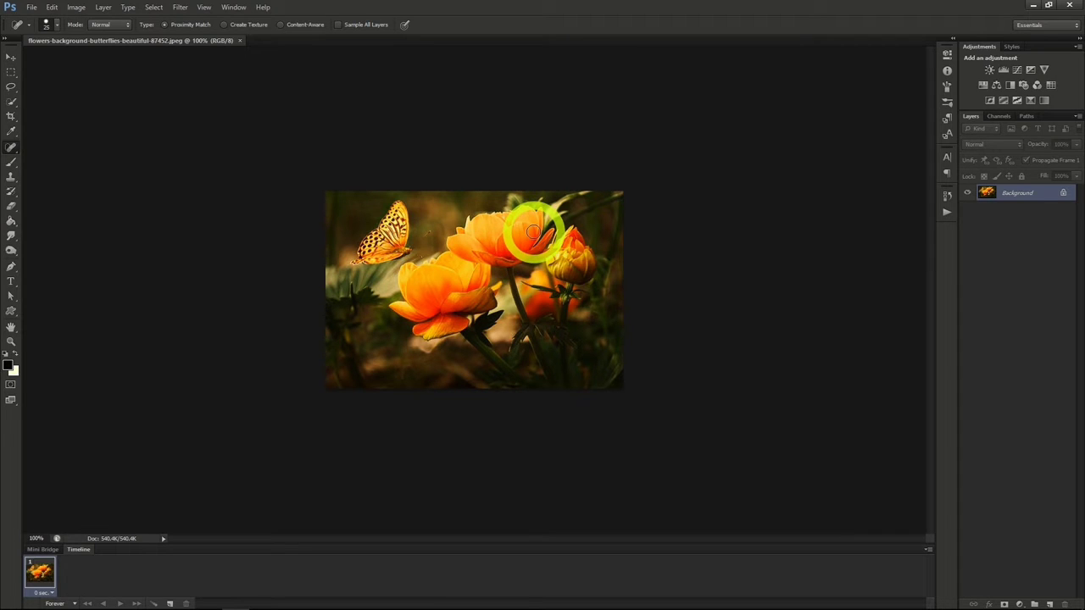
# Convert the flower photo's Background layer to a smart object and apply the Stained Glass filter with cell size 2, border thickness 1 and light intensity 2.
pyautogui.rightClick(1009, 194)
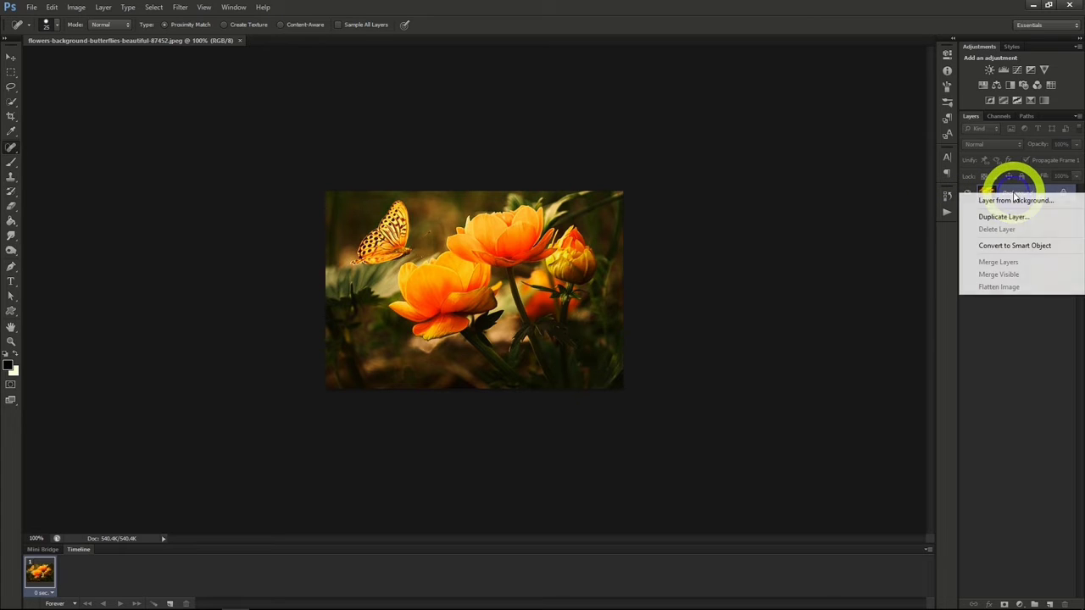
pyautogui.click(1010, 246)
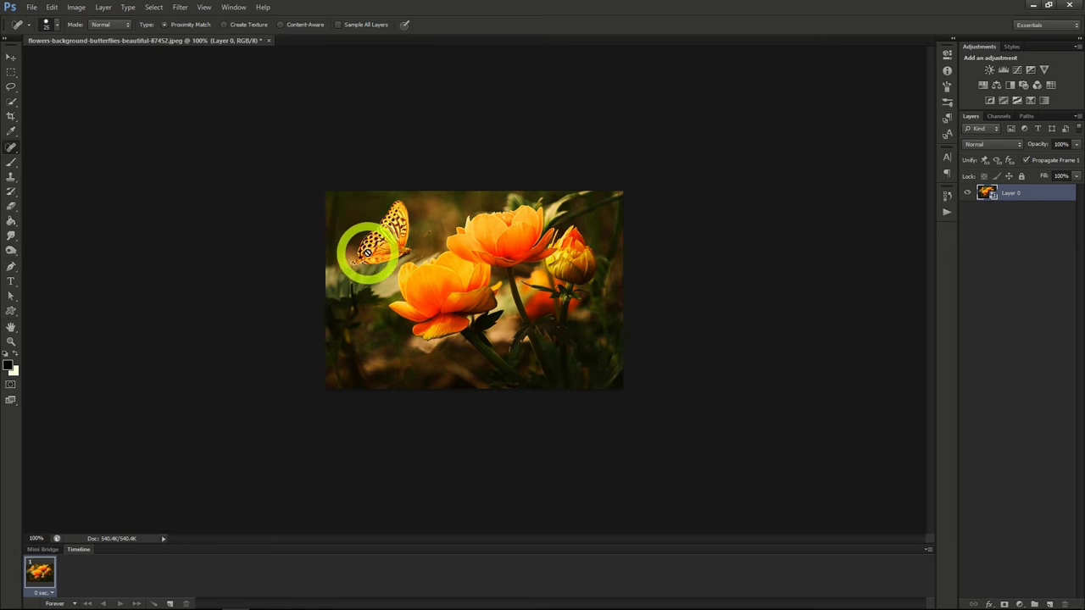
pyautogui.click(179, 7)
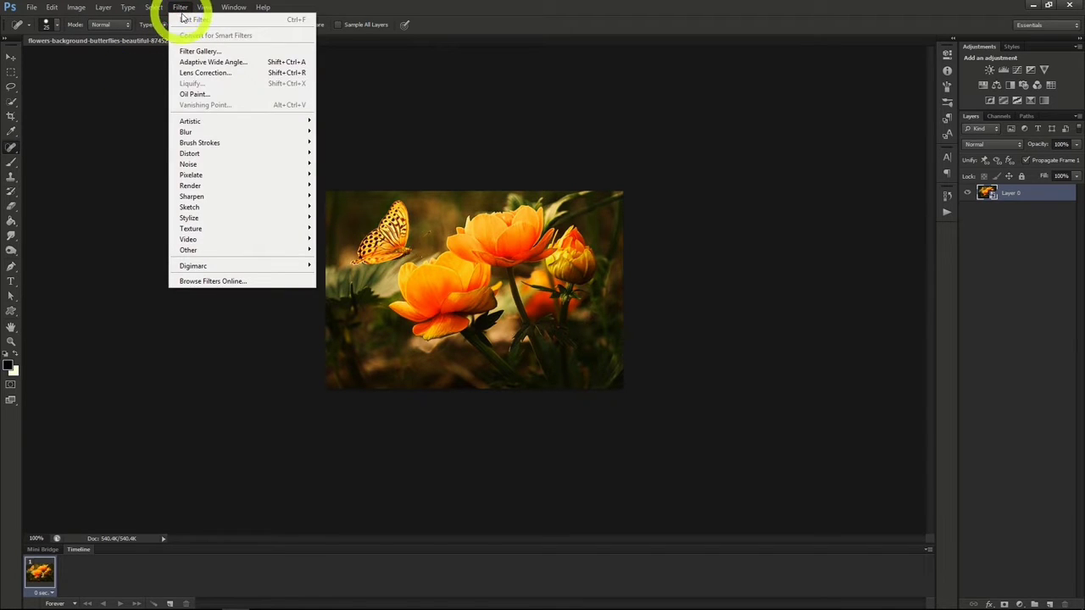
pyautogui.moveTo(205, 226)
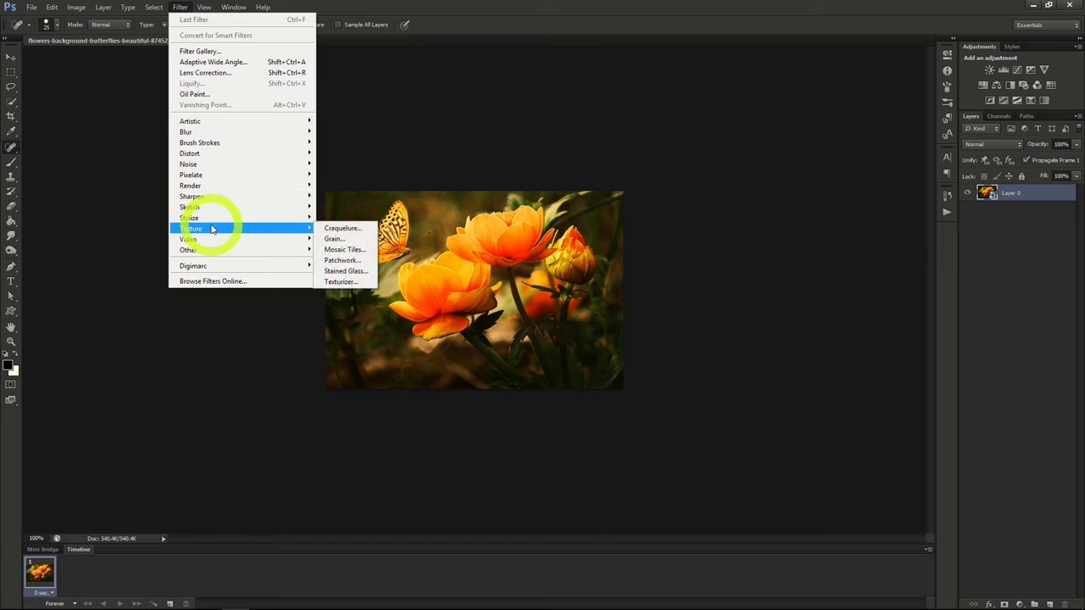
pyautogui.click(343, 270)
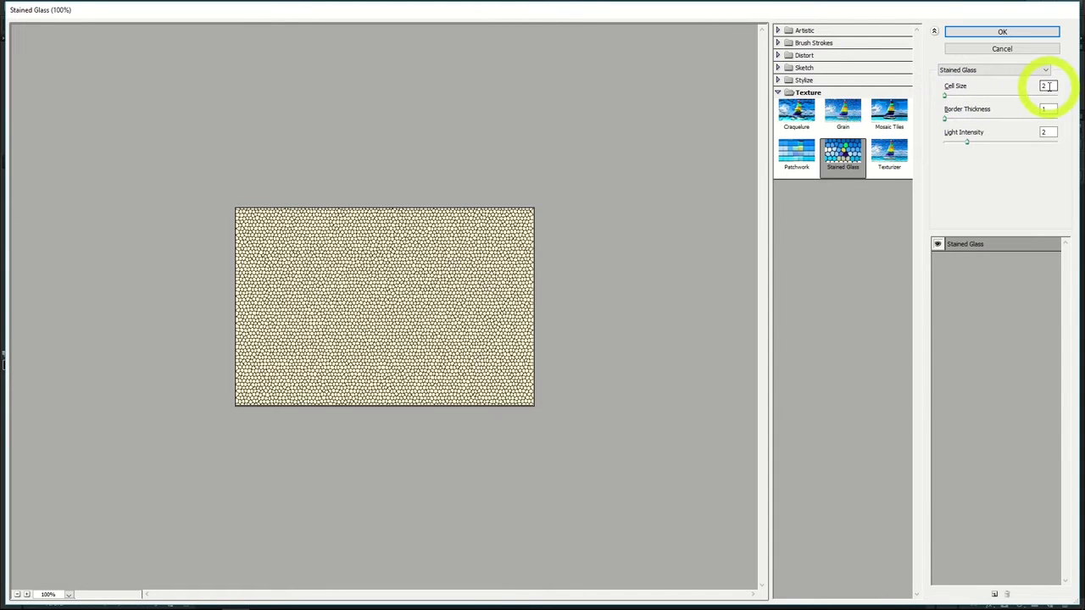
pyautogui.click(1001, 32)
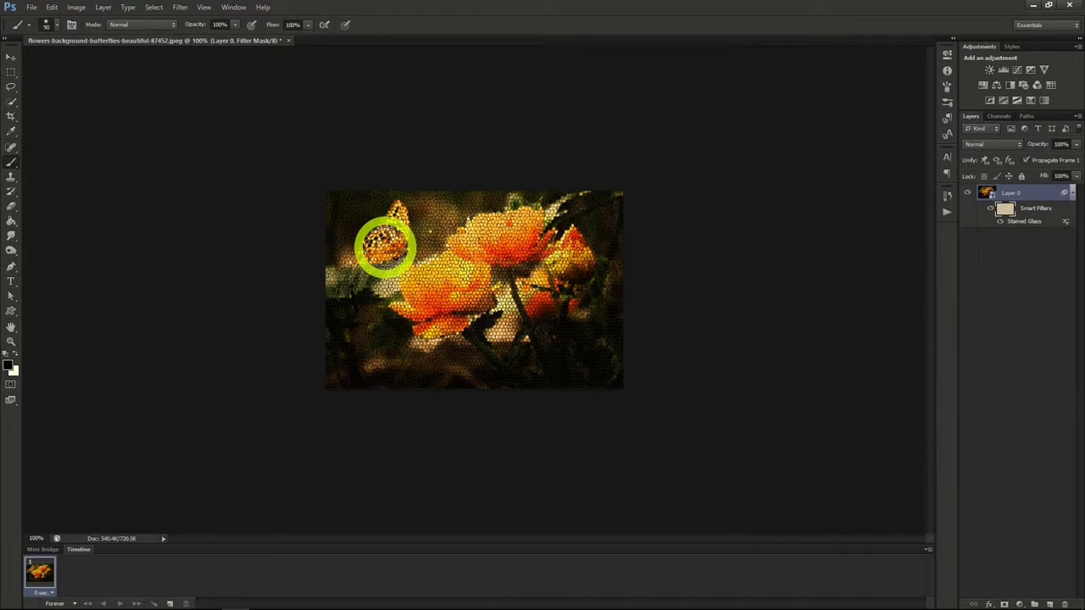
# Select the butterfly with the Quick Selection tool and invert the Stained Glass filter mask inside the selection to reveal the original butterfly.
pyautogui.click(985, 193)
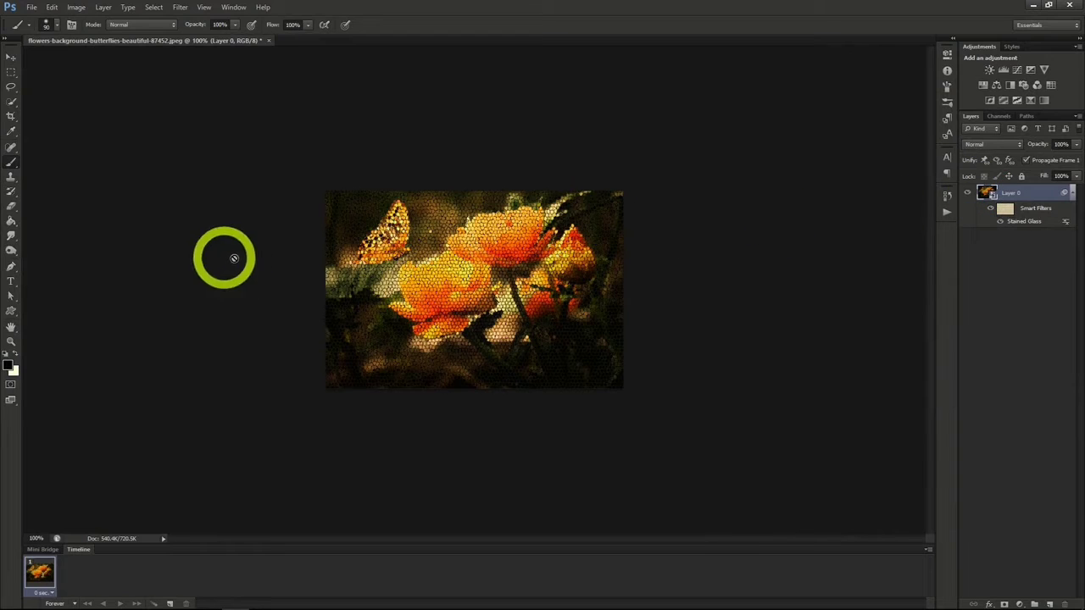
pyautogui.click(13, 102)
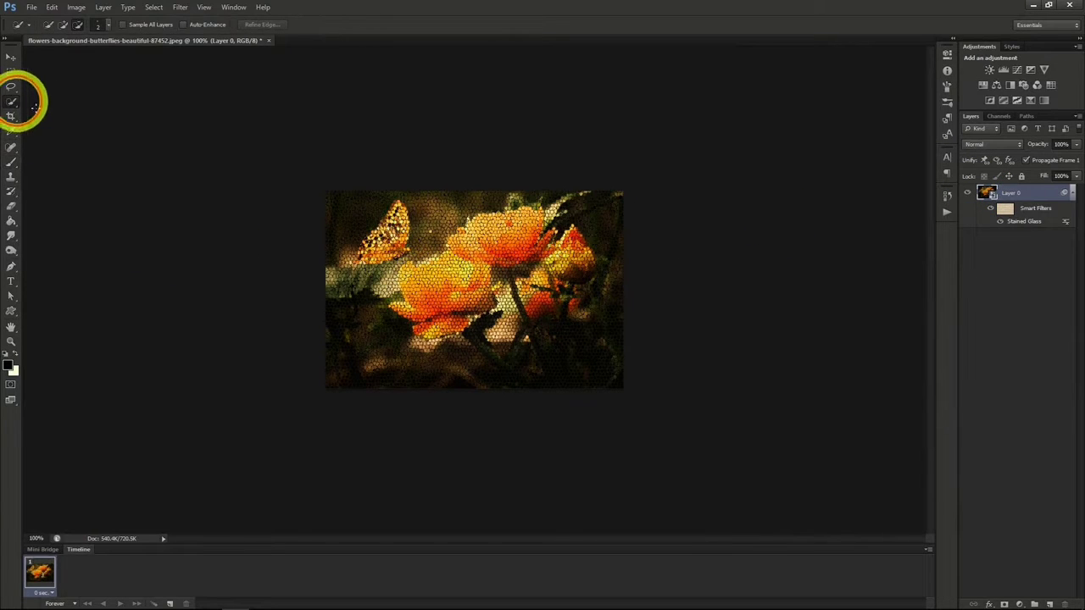
pyautogui.click(395, 235)
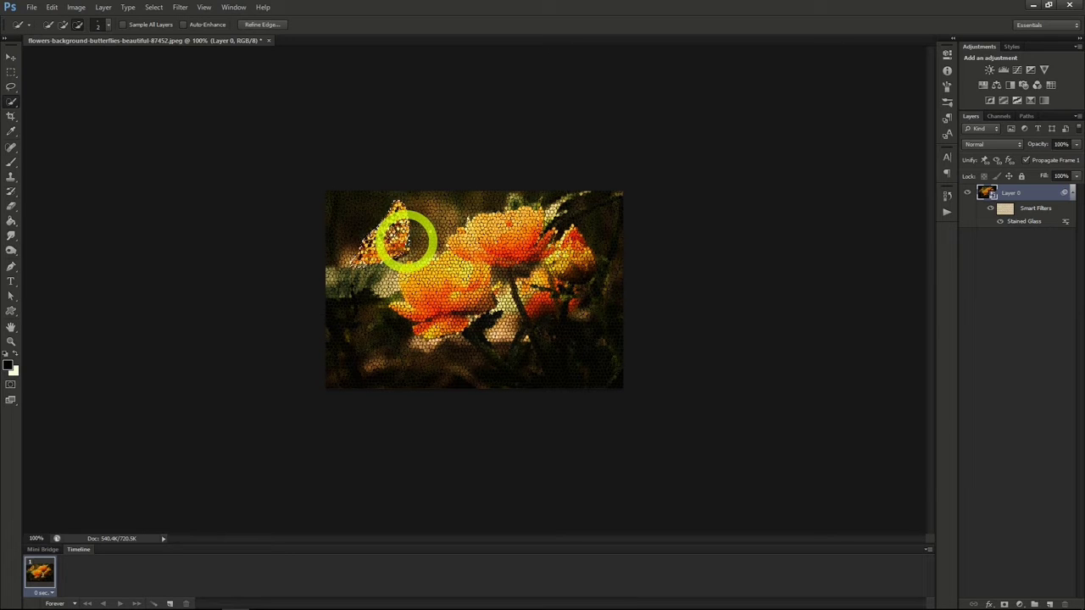
pyautogui.click(519, 265)
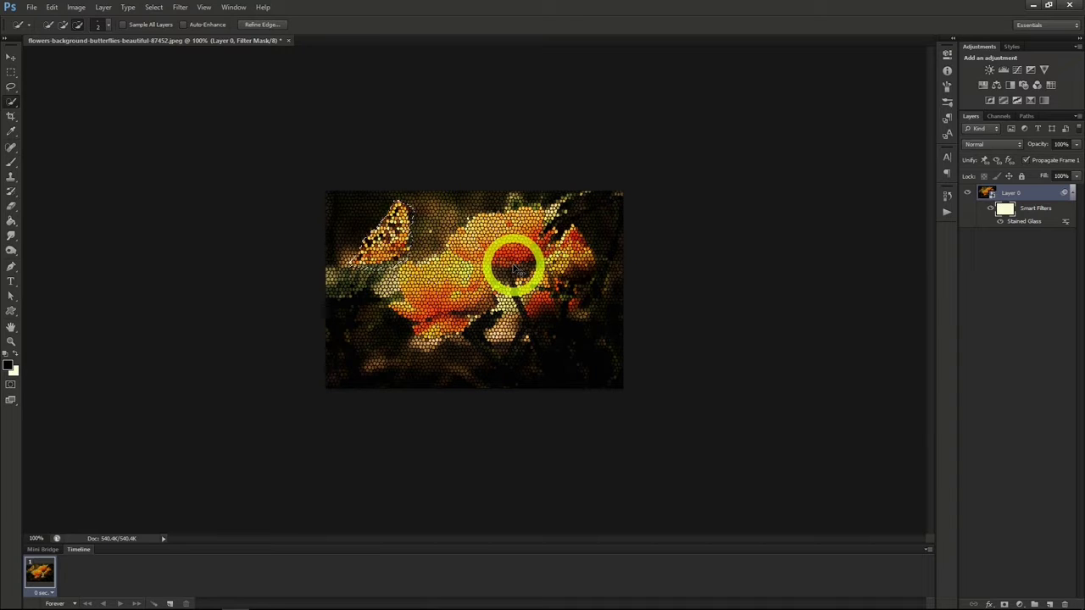
pyautogui.hotkey('ctrl', 'i')
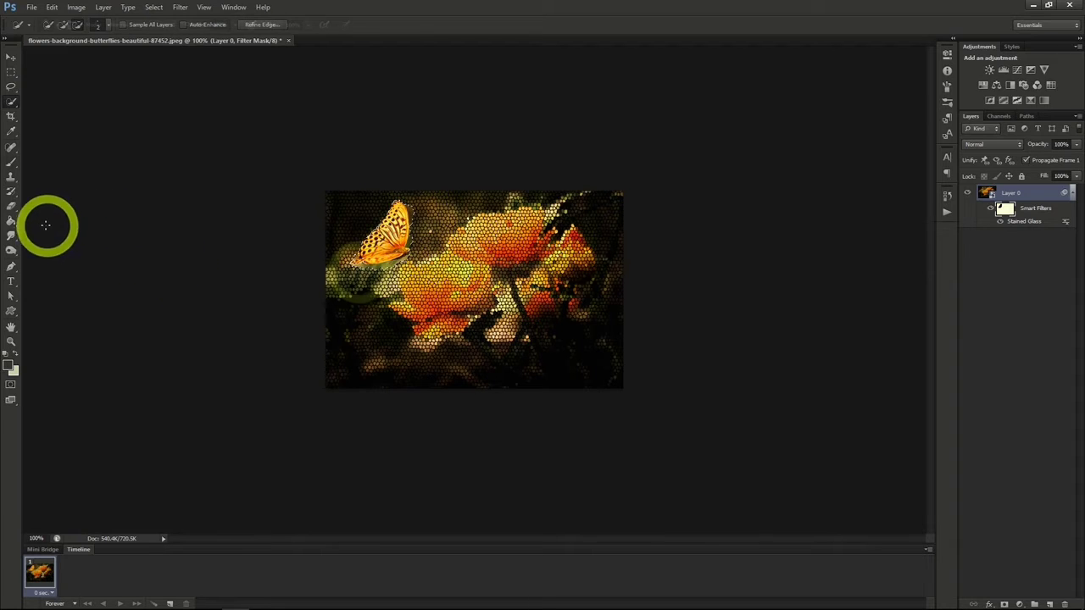
# Paint white with a 30 px brush on the filter mask beside the butterfly's lower-left wing edge to restore the stained glass effect there.
pyautogui.press('b')
pyautogui.press('x')
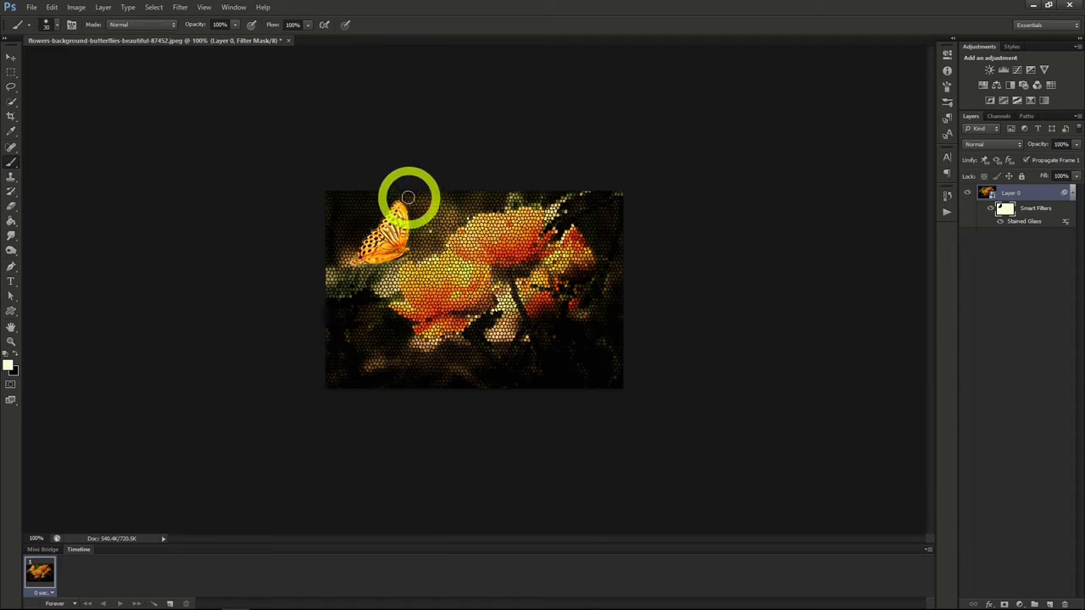
pyautogui.moveTo(348, 249); pyautogui.dragTo(354, 253)
pyautogui.moveTo(354, 254); pyautogui.dragTo(351, 252)
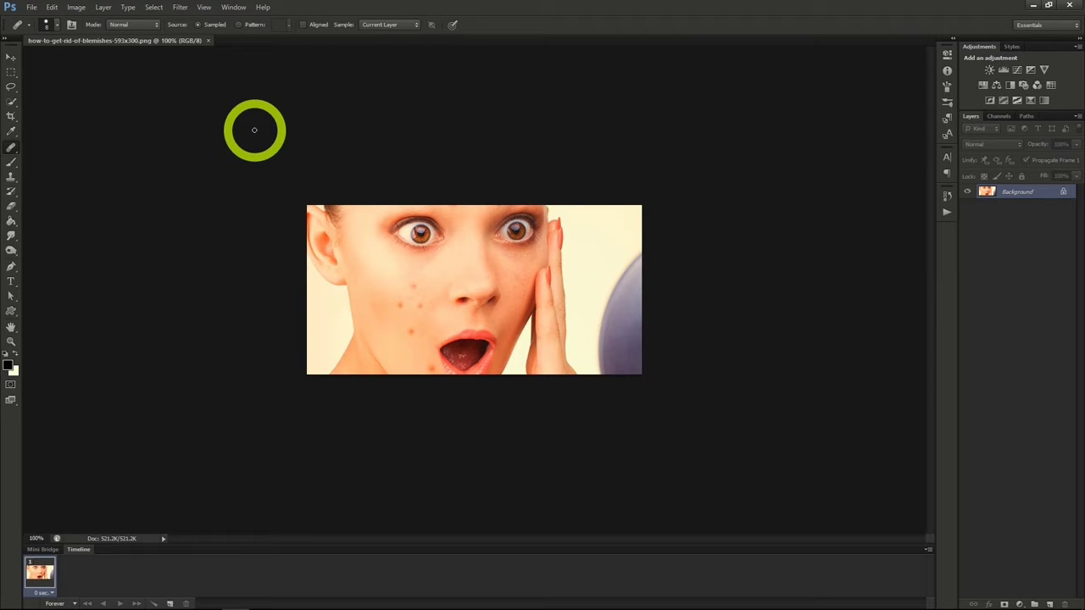
# Sample clean cheek skin with the Healing Brush and heal the three upper blemishes on the woman's cheek.
pyautogui.click(10, 132)
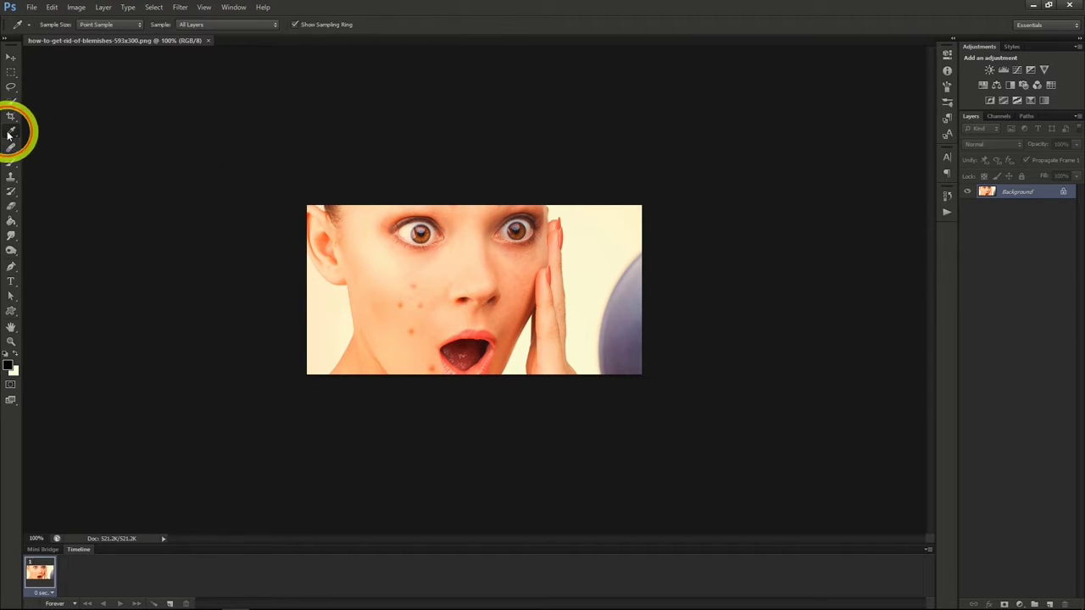
pyautogui.click(11, 150)
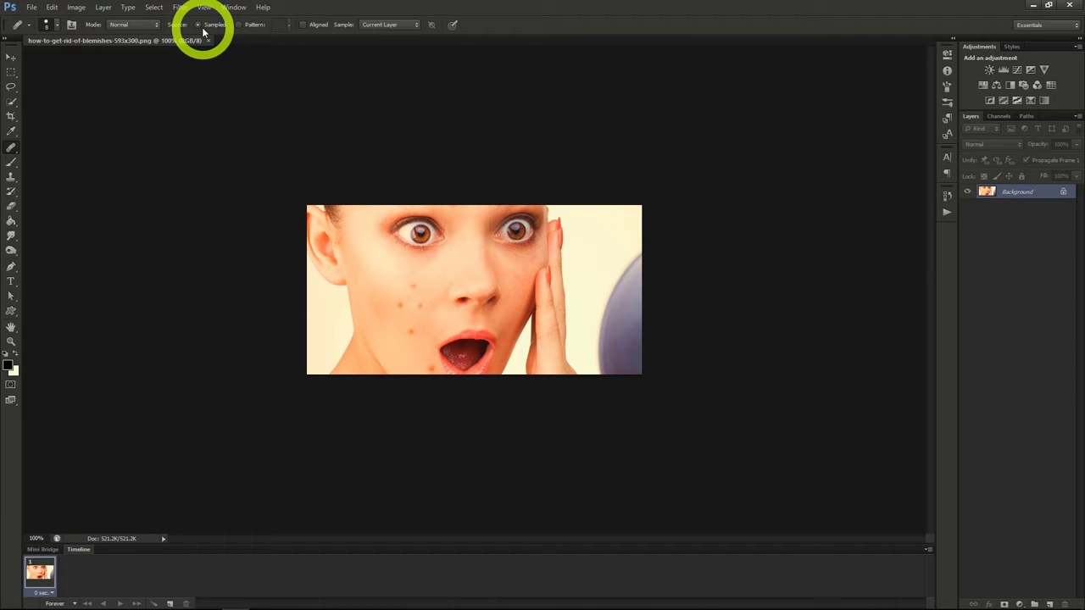
pyautogui.keyDown('alt'); pyautogui.click(423, 279); pyautogui.keyUp('alt')
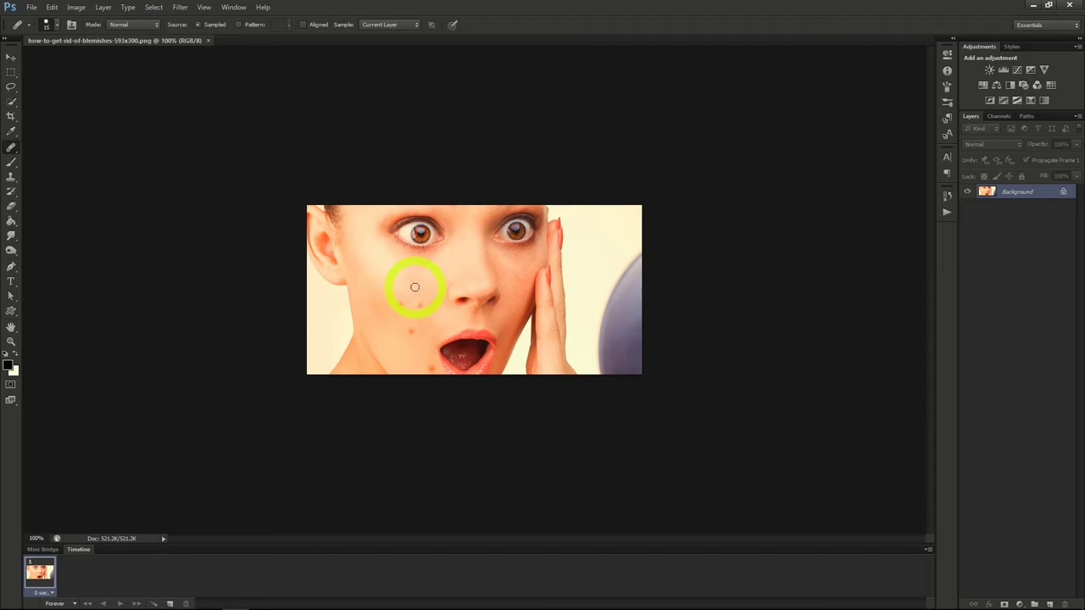
pyautogui.click(412, 285)
pyautogui.click(401, 305)
pyautogui.click(419, 306)
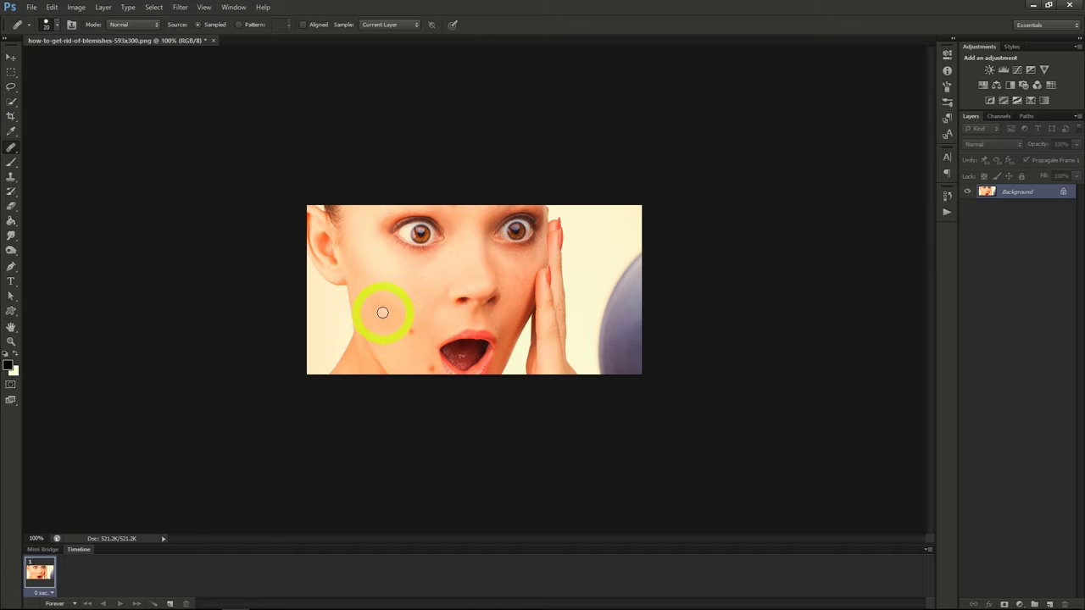
# Remove the two remaining blemishes on the lower cheek and chin with the Spot Healing Brush at 25 px in Proximity Match mode.
pyautogui.rightClick(10, 149)
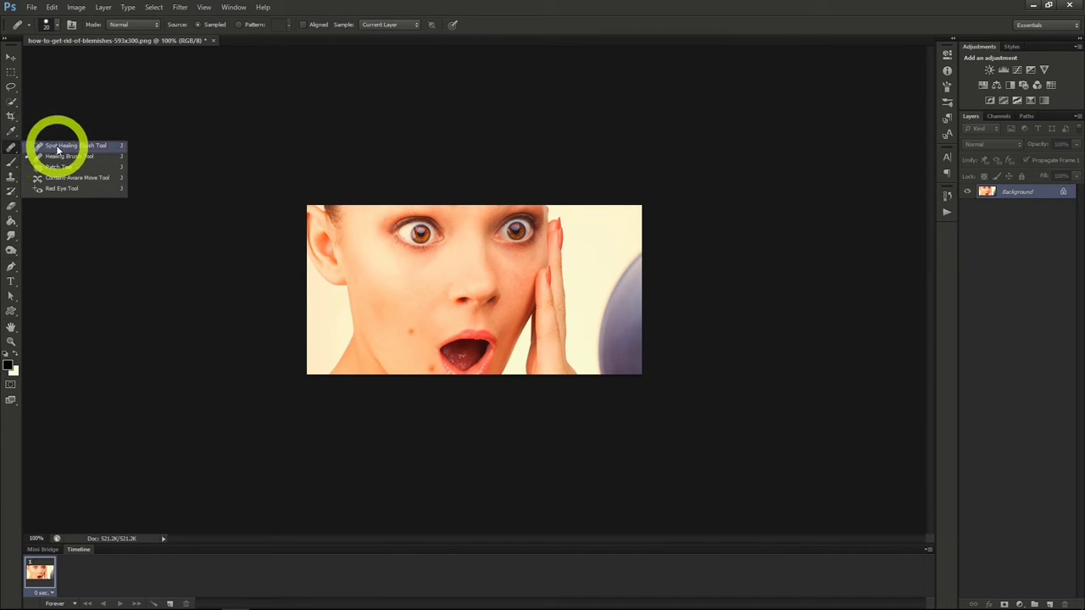
pyautogui.click(57, 148)
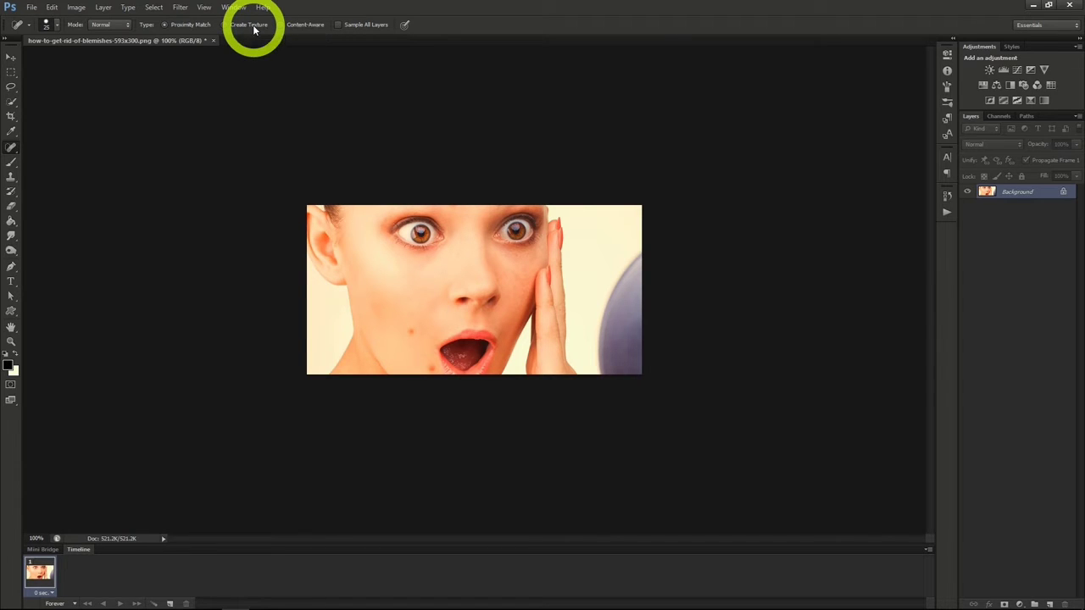
pyautogui.click(302, 27)
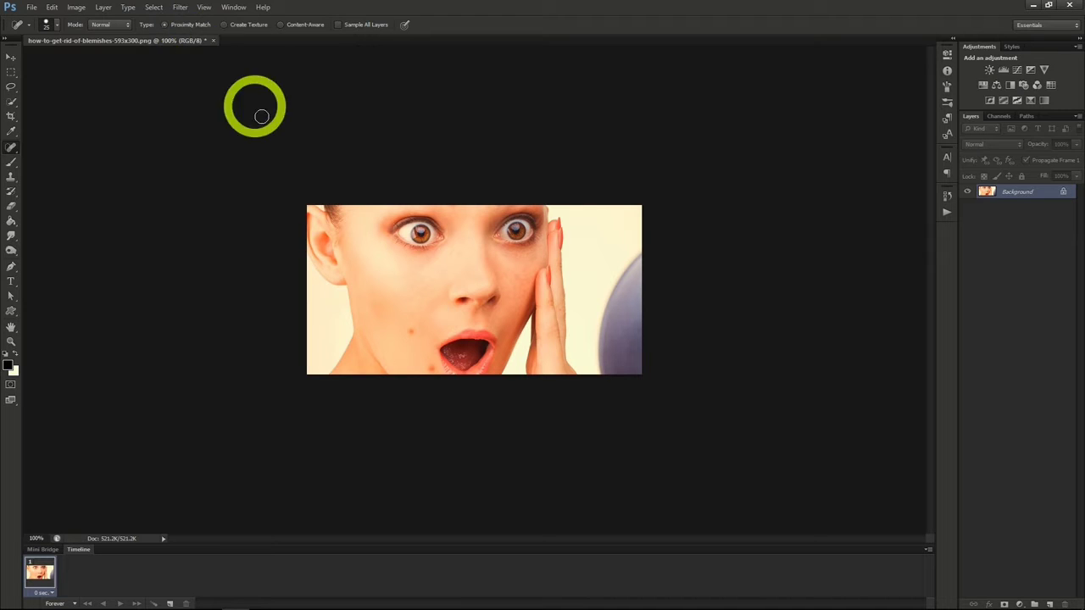
pyautogui.click(411, 332)
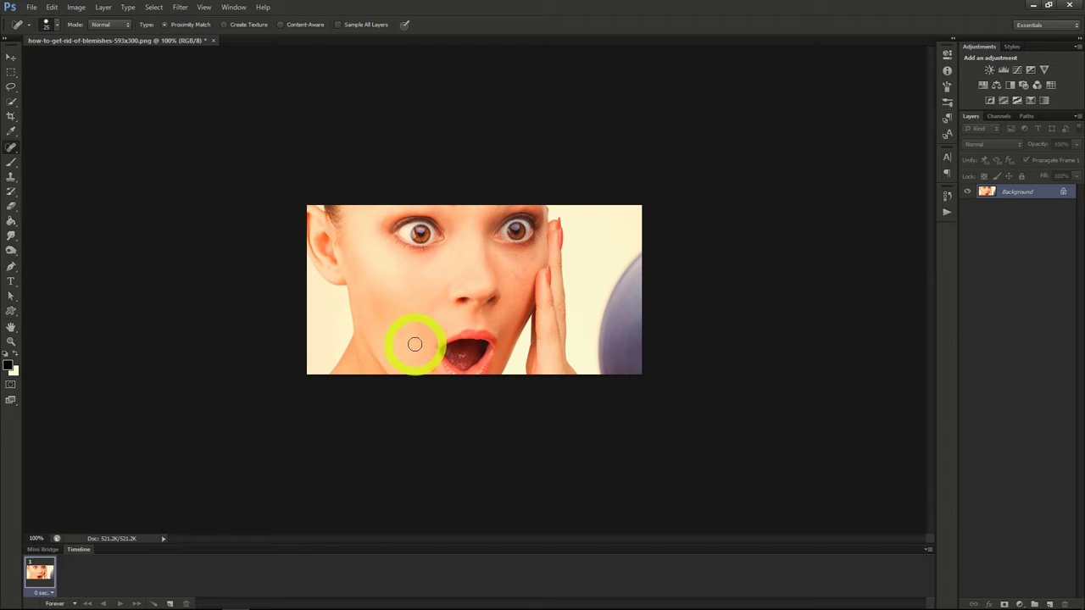
pyautogui.click(430, 368)
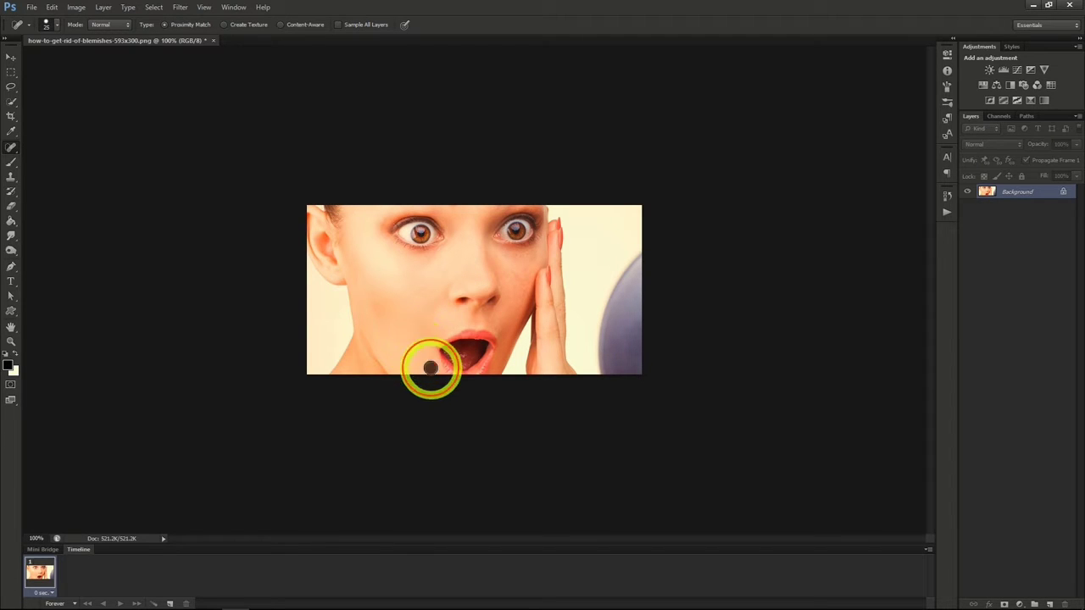
pyautogui.click(407, 337)
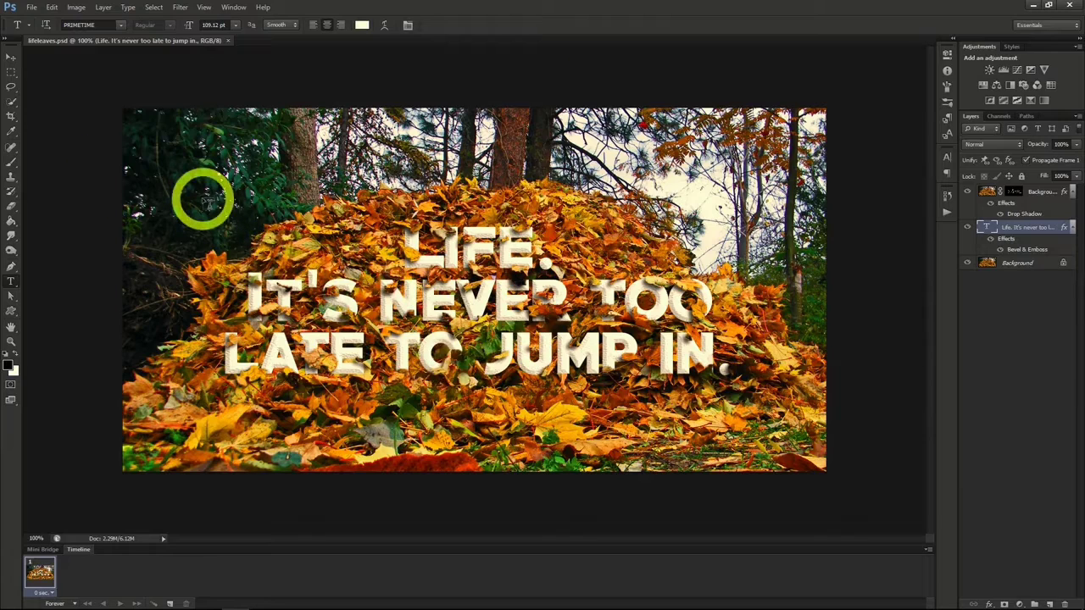
# Open the image lifeleaves.png alongside the finished lifeleaves.psd example.
pyautogui.click(34, 12)
pyautogui.click(38, 31)
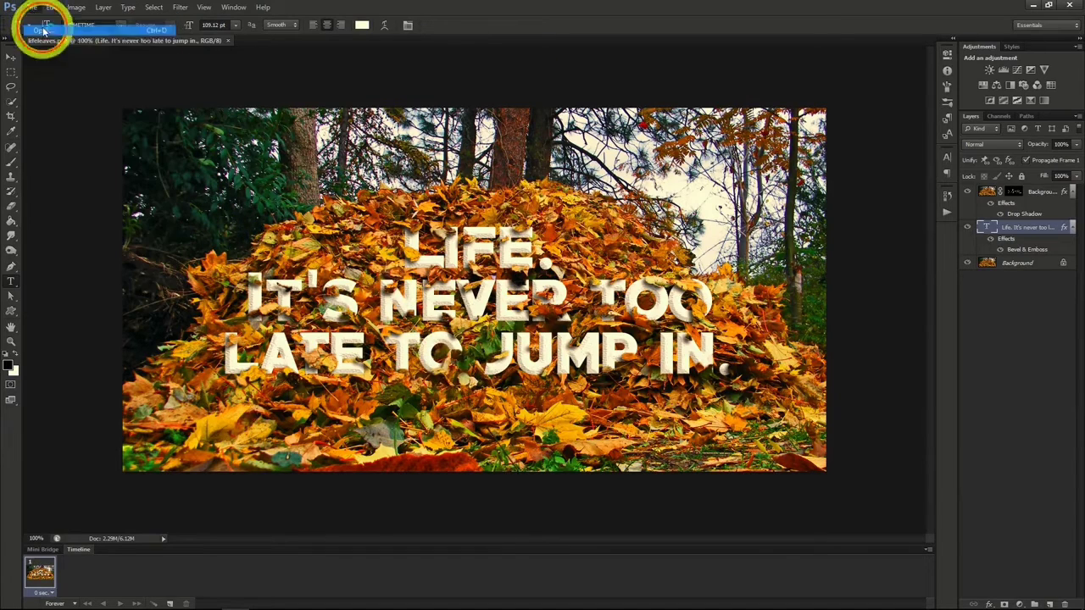
pyautogui.doubleClick(581, 167)
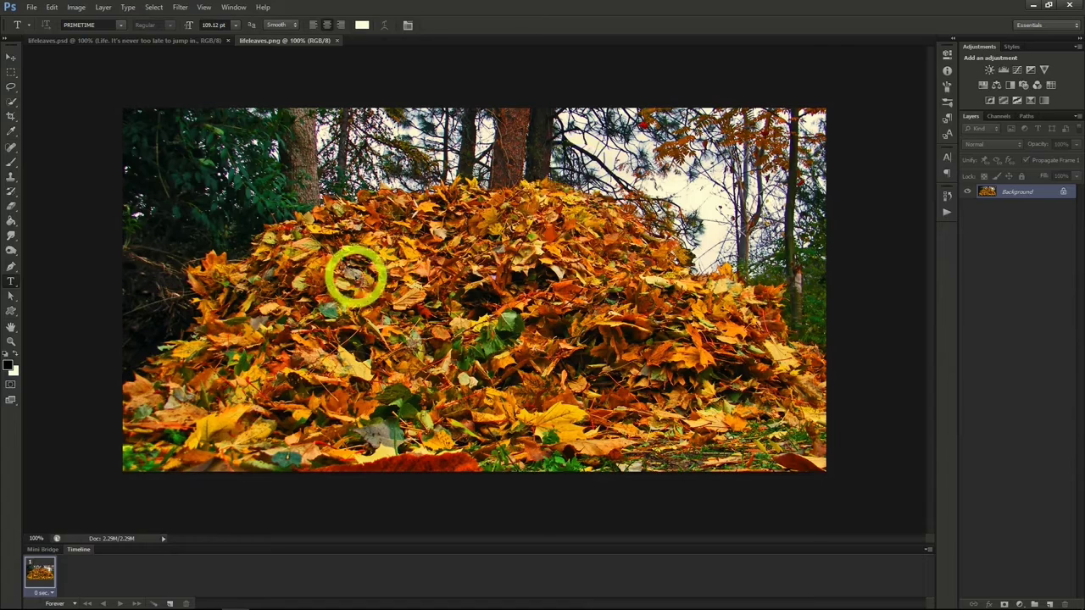
# Add a text layer over the leaf pile reading "Life.", "It's never too late" and "to jump in." on three lines.
pyautogui.click(346, 266)
pyautogui.write('L')
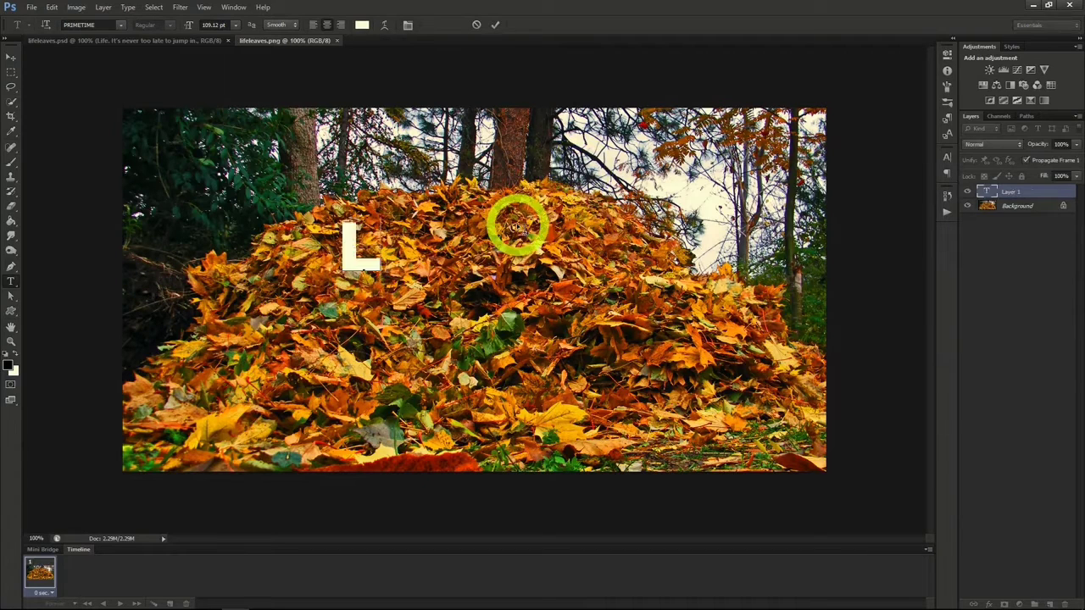
pyautogui.write('IFE.')
pyautogui.press('Return')
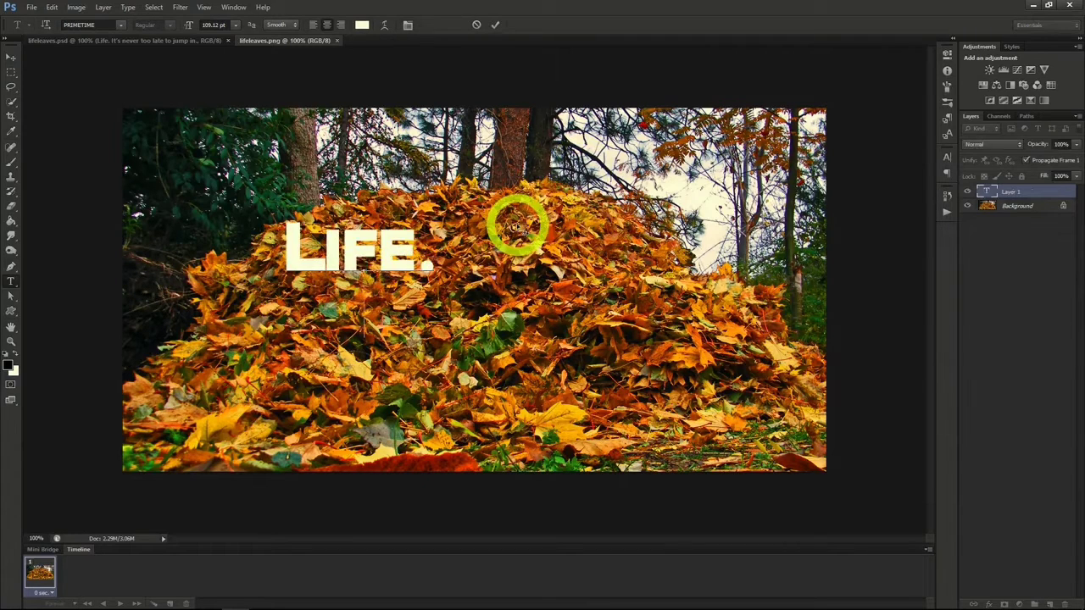
pyautogui.write("IT'S NEVER TOO LATE")
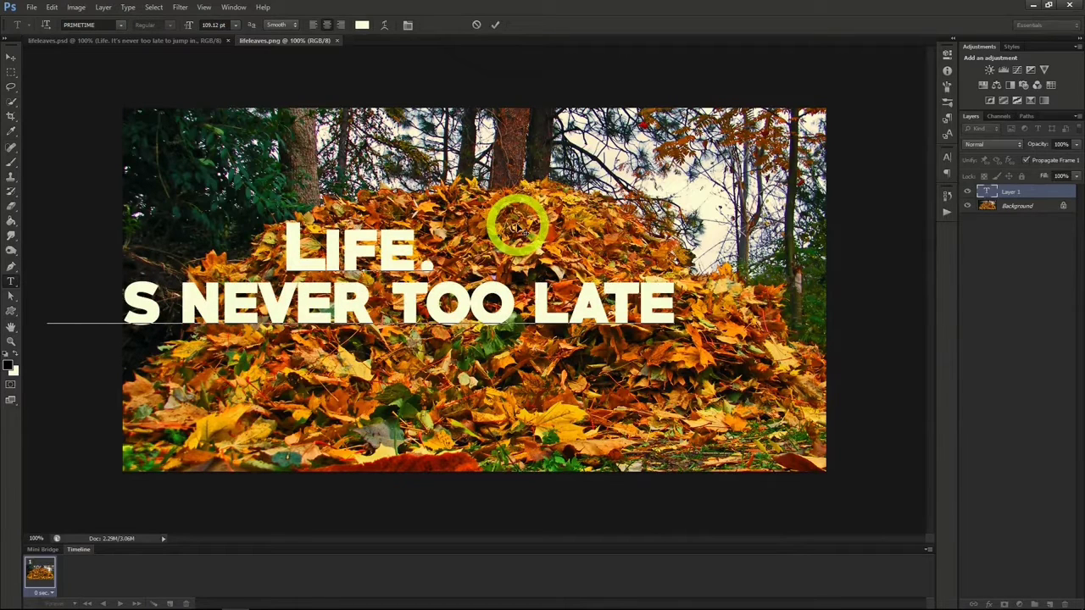
pyautogui.press('Return')
pyautogui.write('TO JUMP IN.')
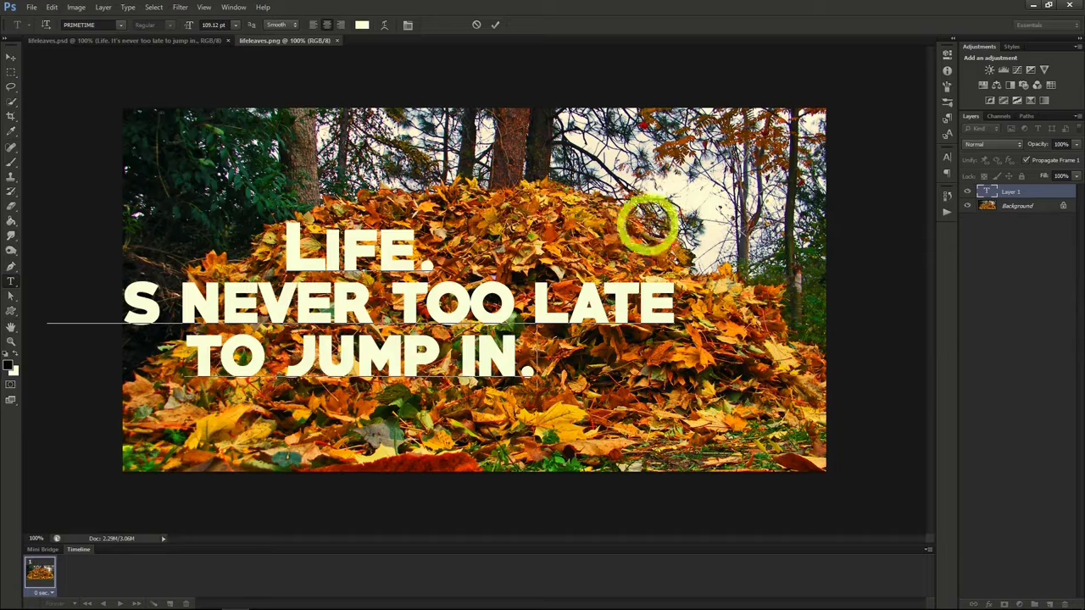
# Move the text onto the leaf pile and re-break its lines as "Life.", "It's never too" and "late to jump in.".
pyautogui.moveTo(701, 224); pyautogui.dragTo(669, 222)
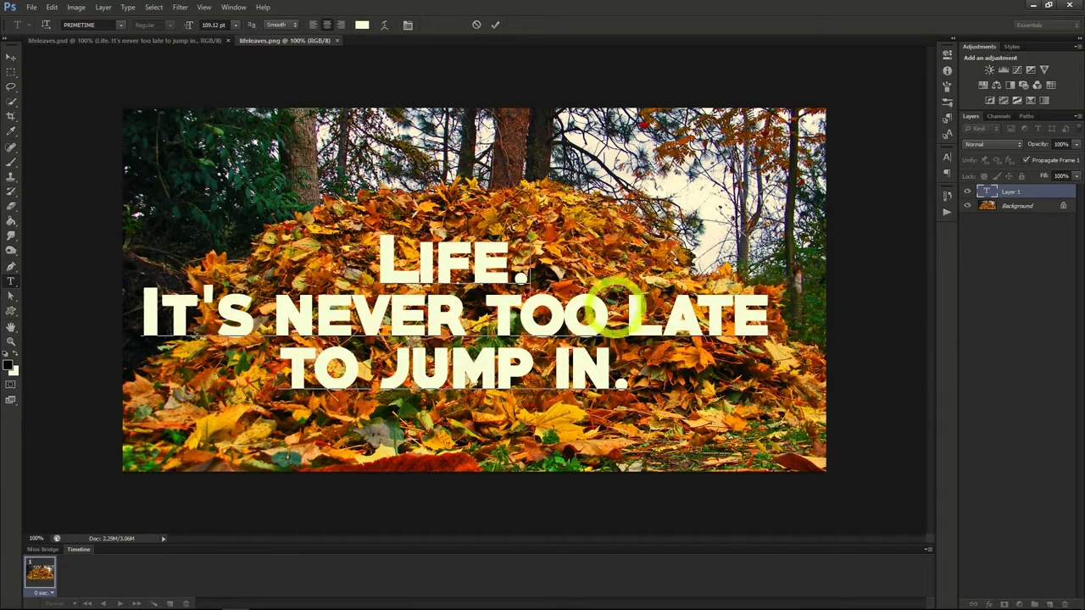
pyautogui.click(623, 312)
pyautogui.press('Return')
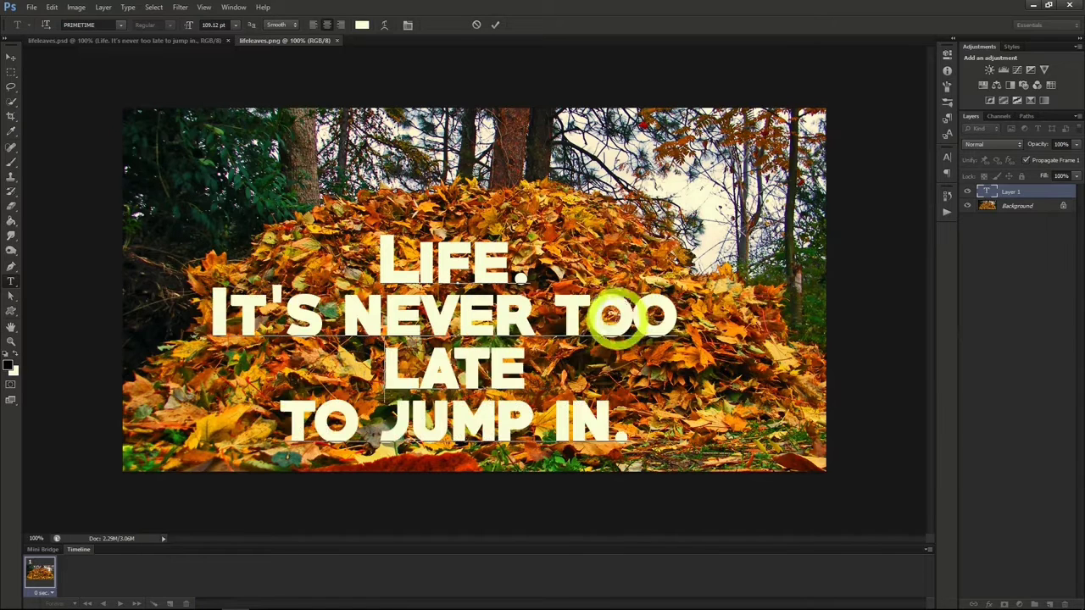
pyautogui.click(555, 367)
pyautogui.press('Delete')
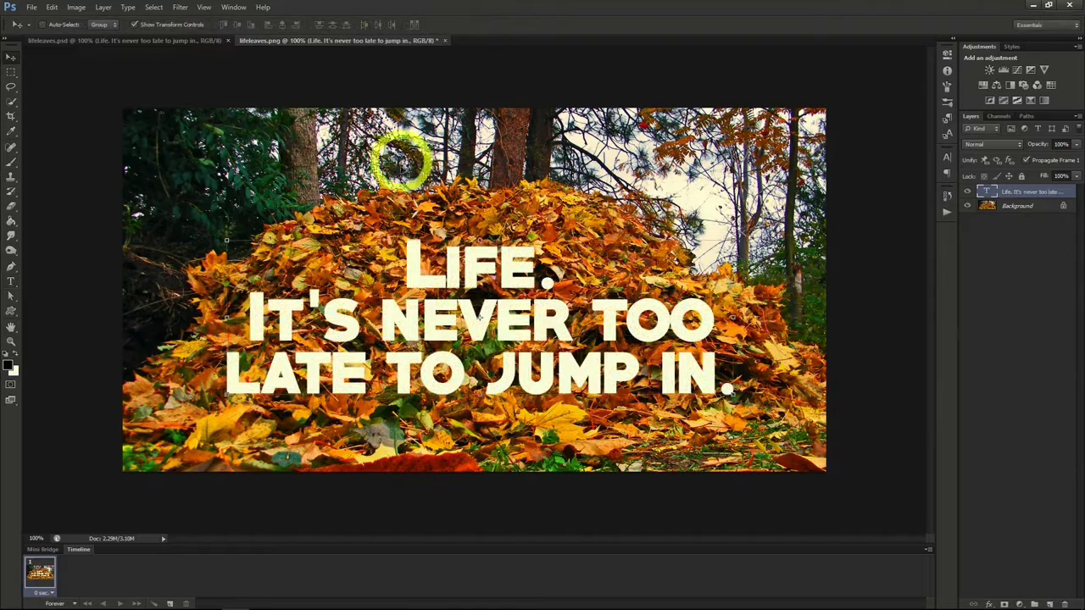
# Duplicate the Background layer, place the copy above the text layer and set its opacity to 45%.
pyautogui.click(1008, 206)
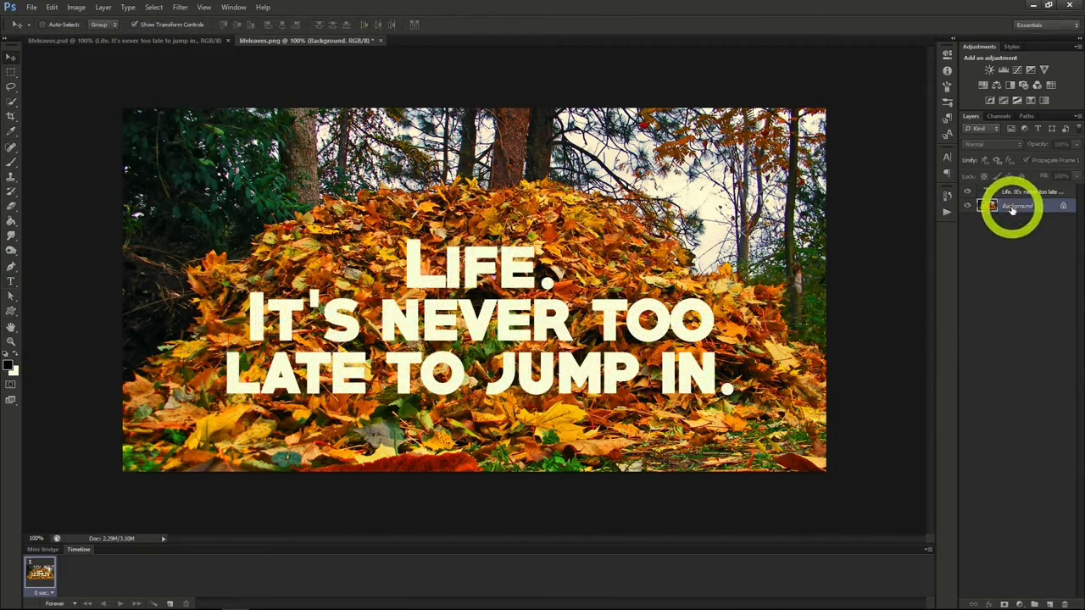
pyautogui.rightClick(1013, 207)
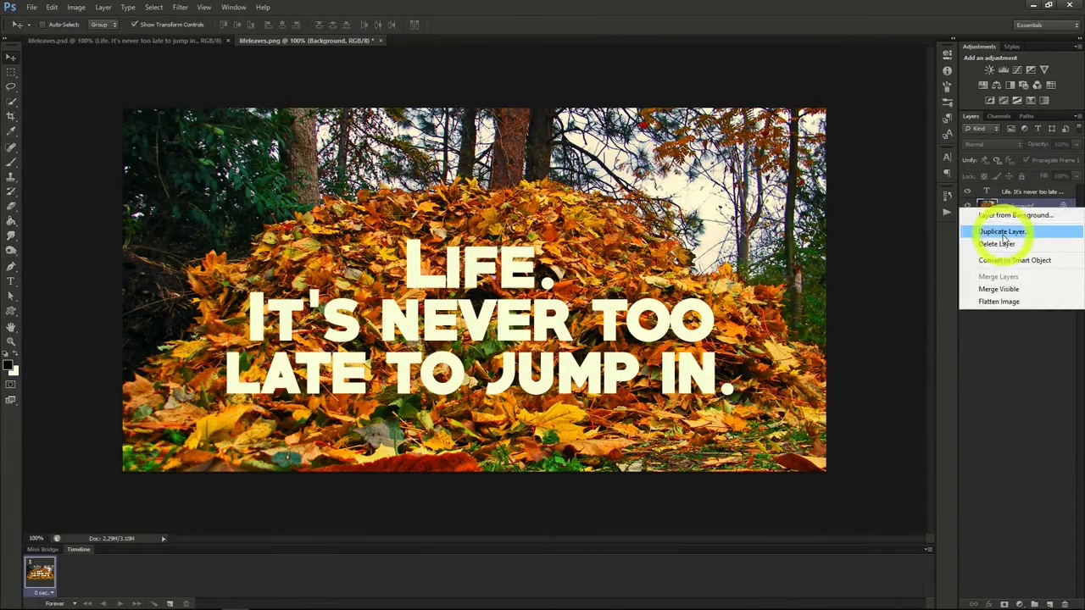
pyautogui.click(998, 231)
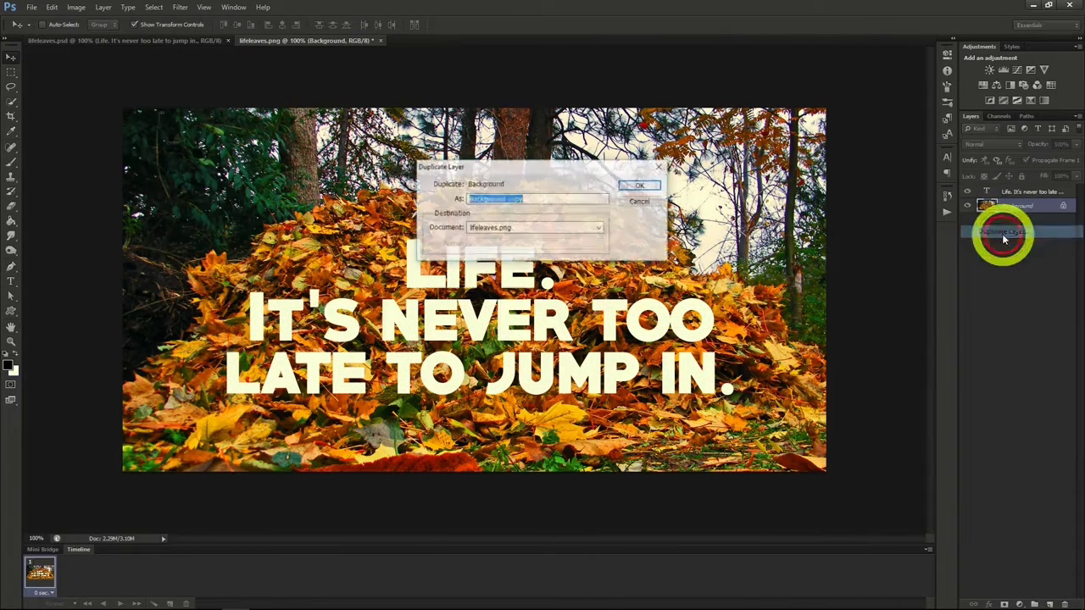
pyautogui.click(641, 184)
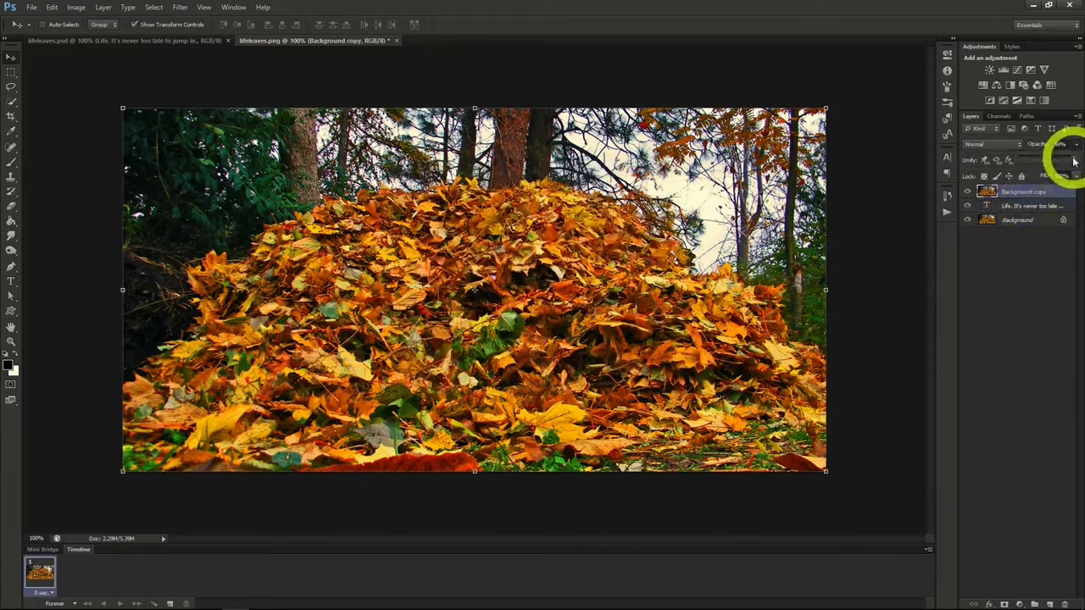
pyautogui.moveTo(1068, 160); pyautogui.dragTo(1048, 158)
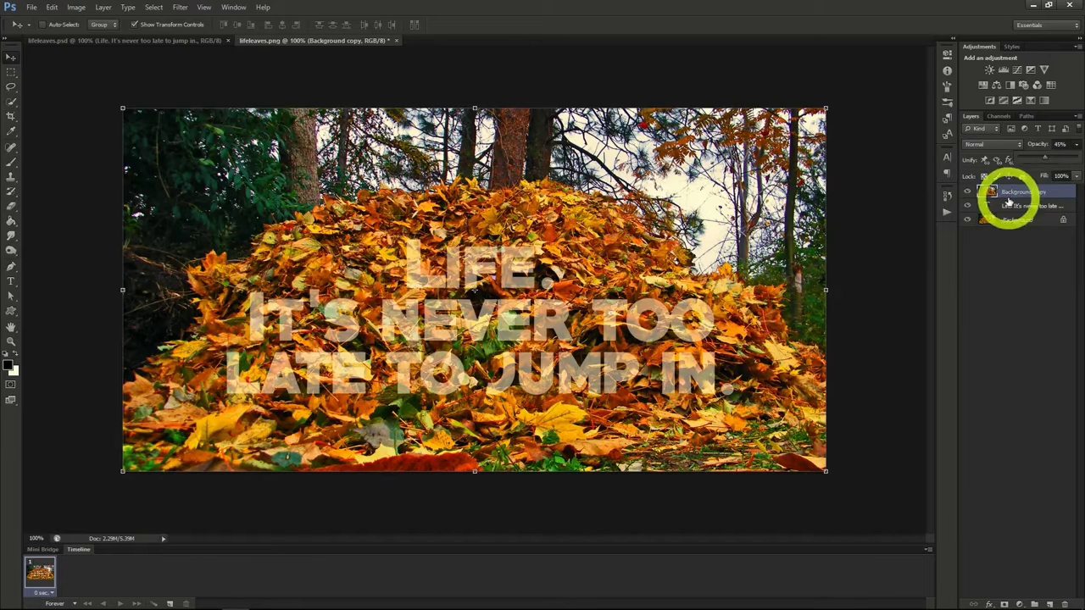
# Select individual leaves overlapping the letters with the Quick Selection tool and add a layer mask to Background copy from them.
pyautogui.click(11, 101)
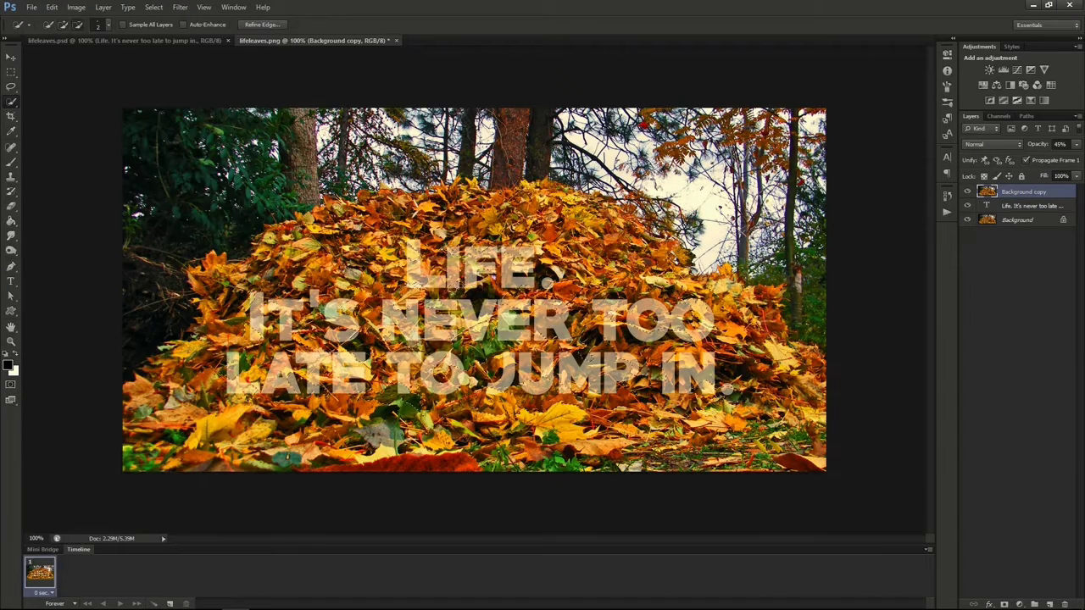
pyautogui.click(626, 295)
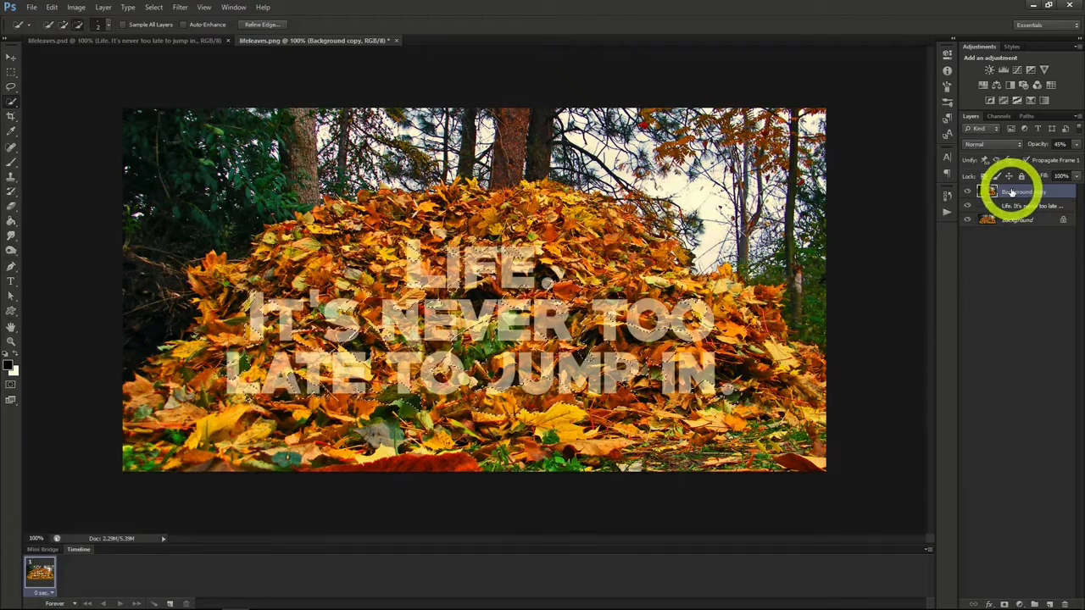
pyautogui.click(1003, 604)
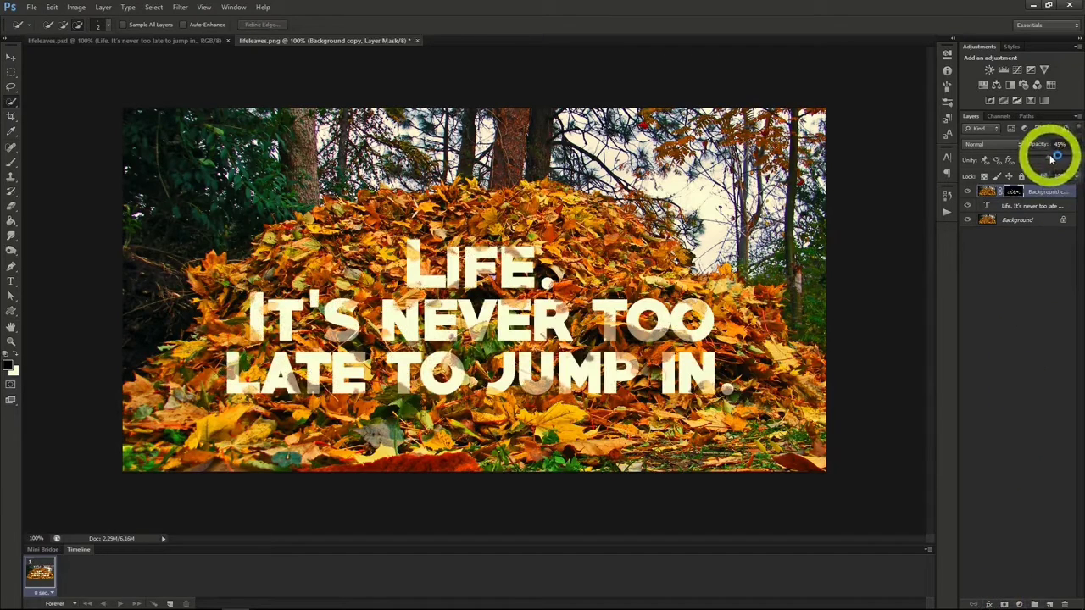
# Set the masked Background copy layer to 100% opacity and add a Drop Shadow with its default settings.
pyautogui.moveTo(1050, 160); pyautogui.dragTo(1080, 158)
pyautogui.click(1078, 147)
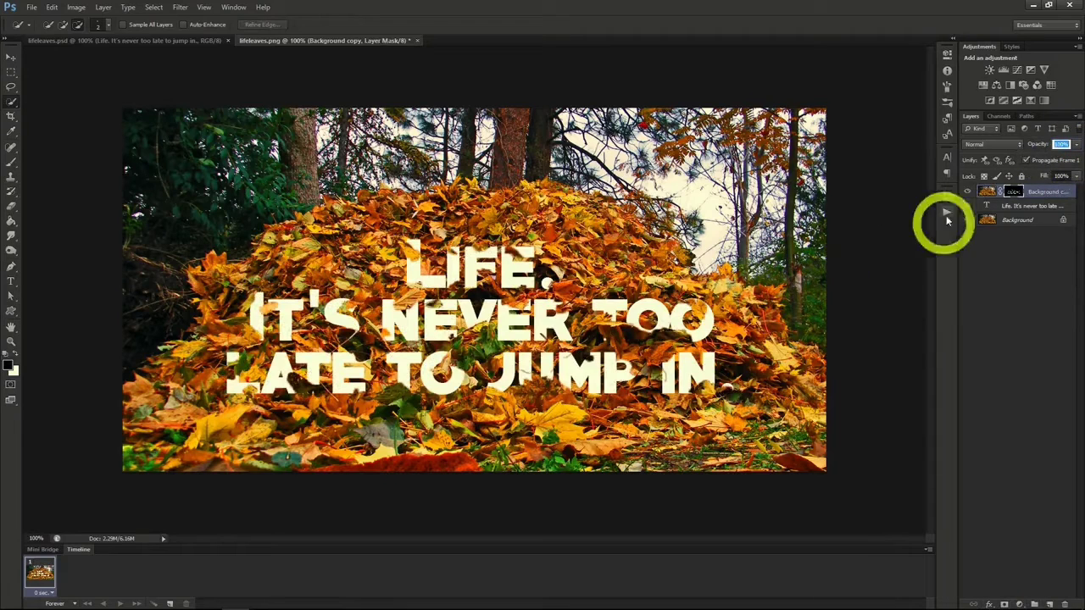
pyautogui.rightClick(1027, 201)
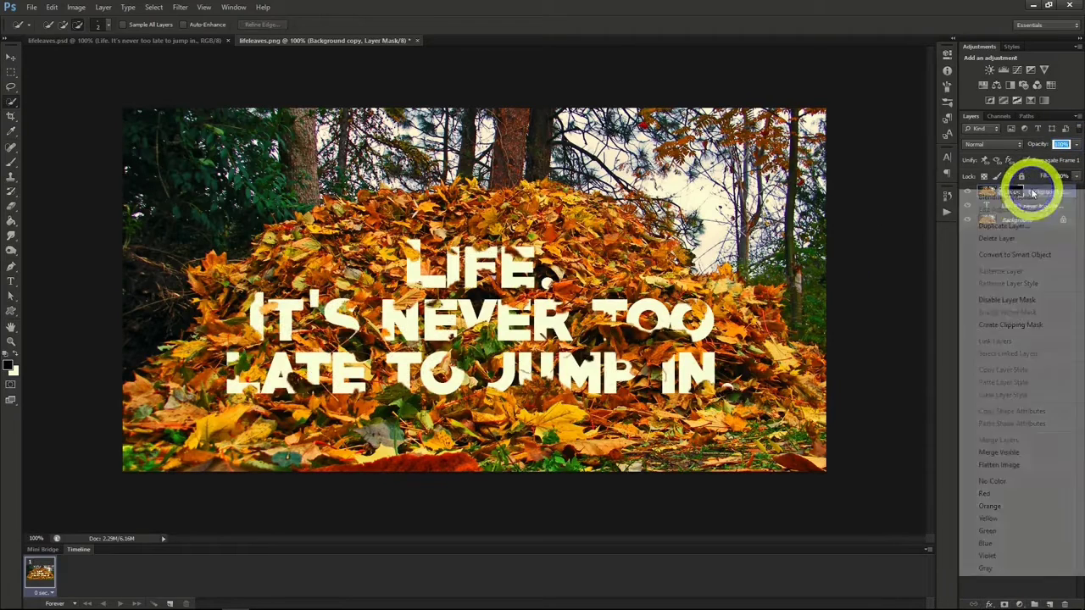
pyautogui.click(1025, 197)
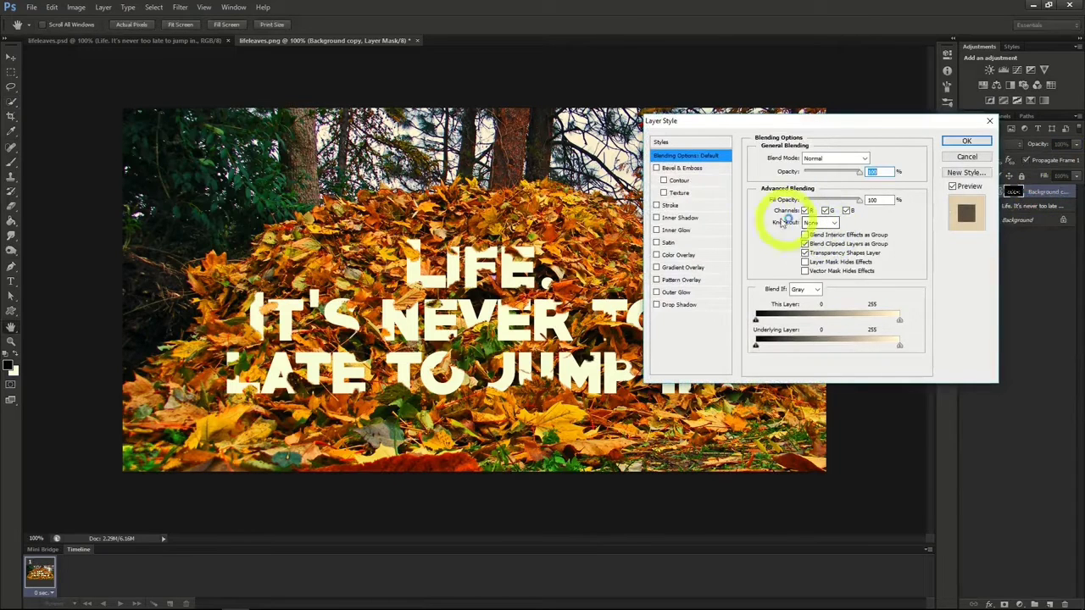
pyautogui.click(659, 304)
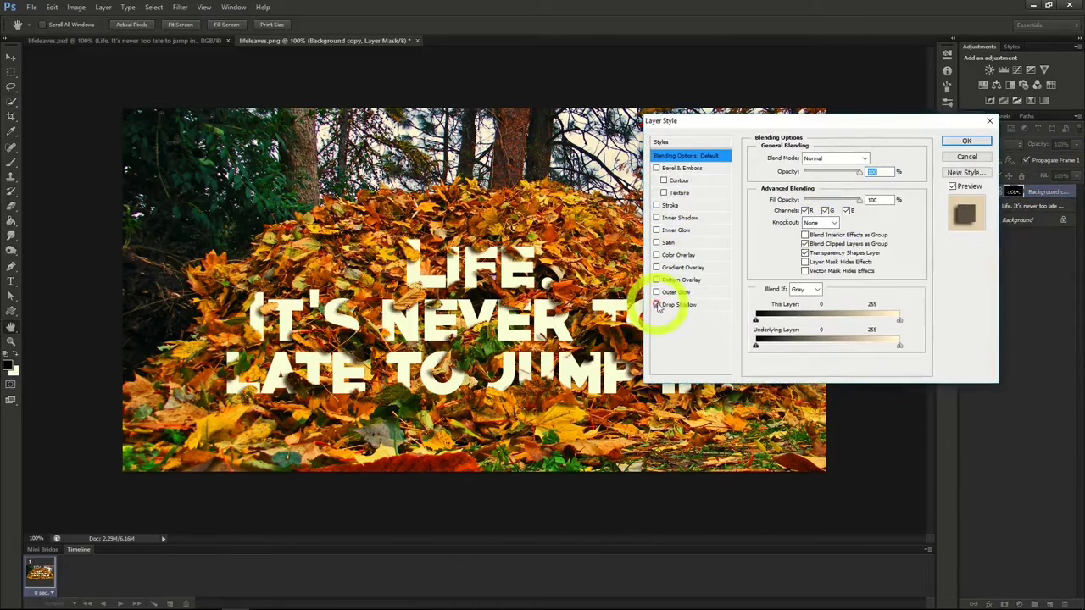
pyautogui.click(966, 141)
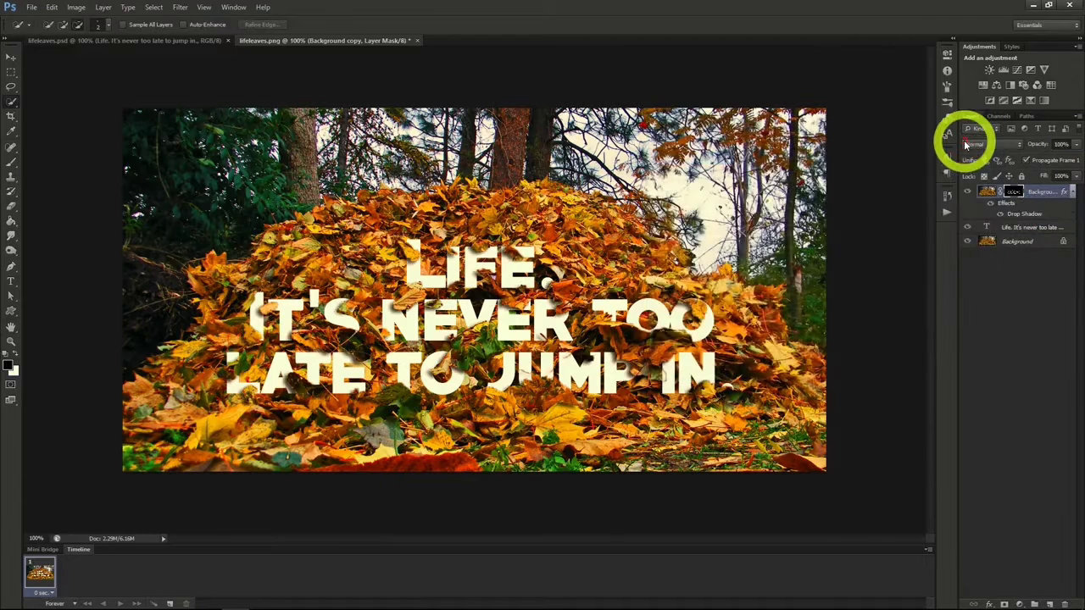
# Add a Pattern Overlay to the "Life." text layer using the beige stone-like pattern at about 20% opacity.
pyautogui.click(1016, 228)
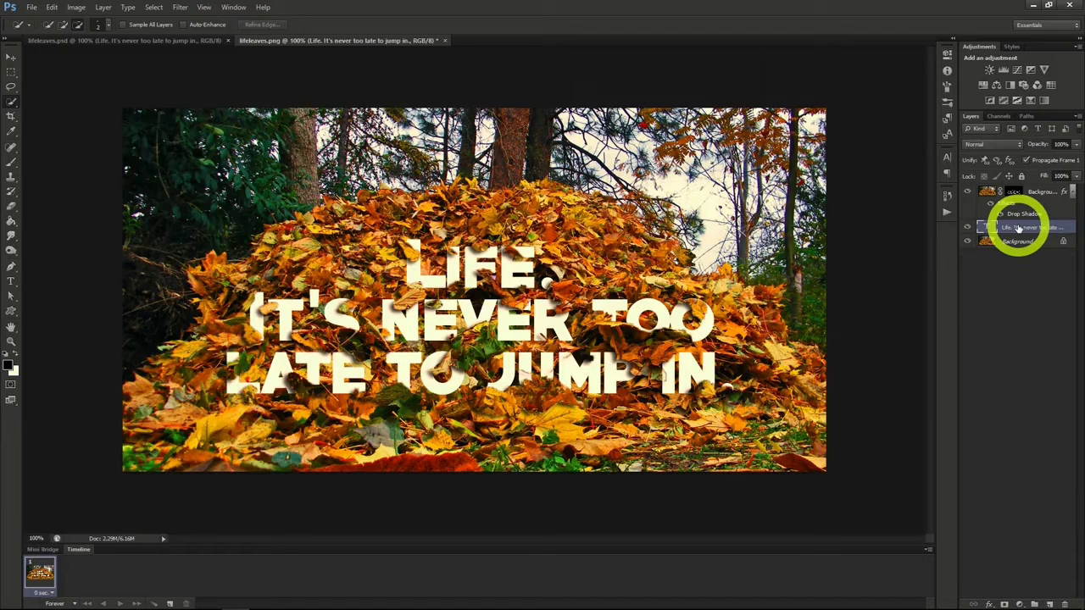
pyautogui.rightClick(1018, 229)
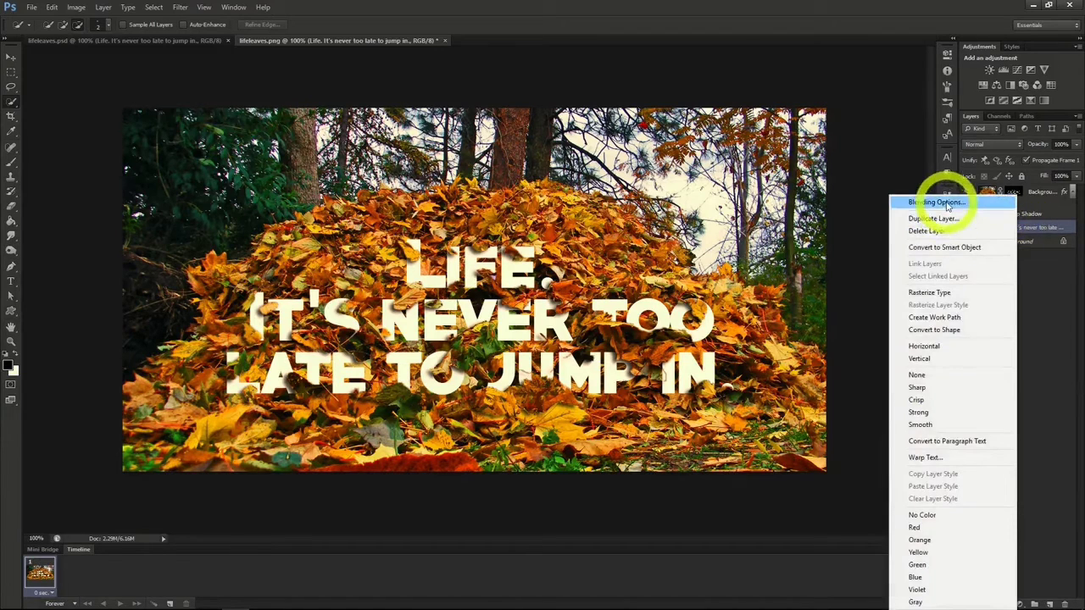
pyautogui.click(946, 203)
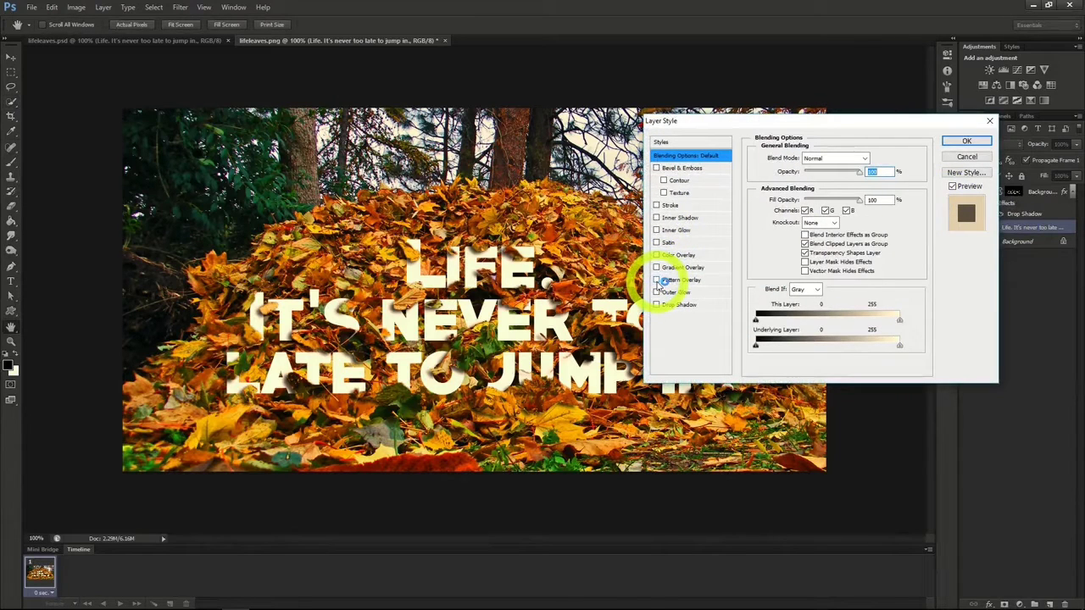
pyautogui.click(656, 280)
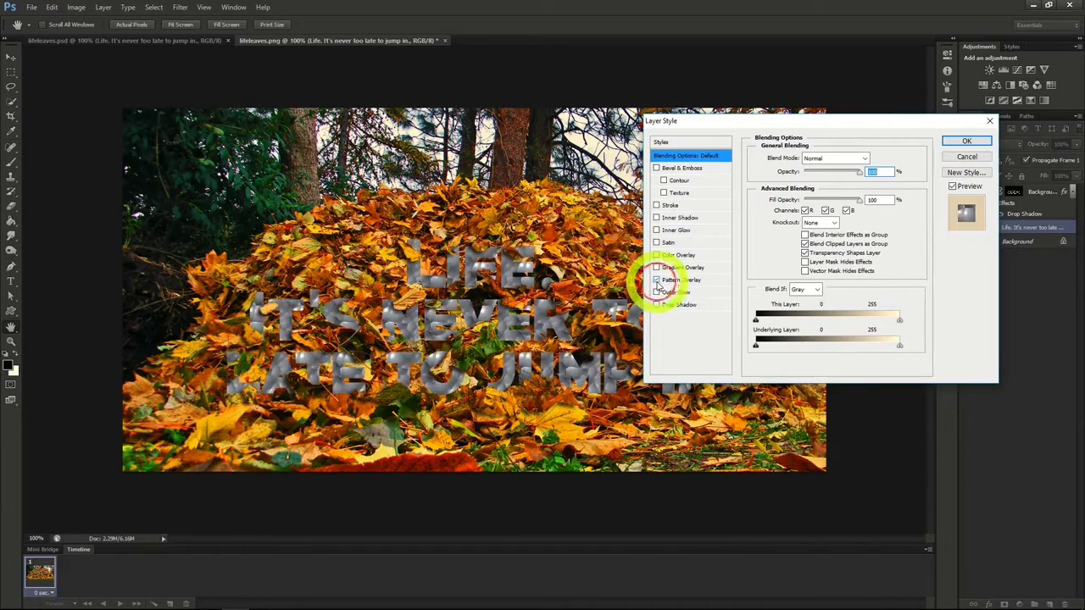
pyautogui.click(675, 280)
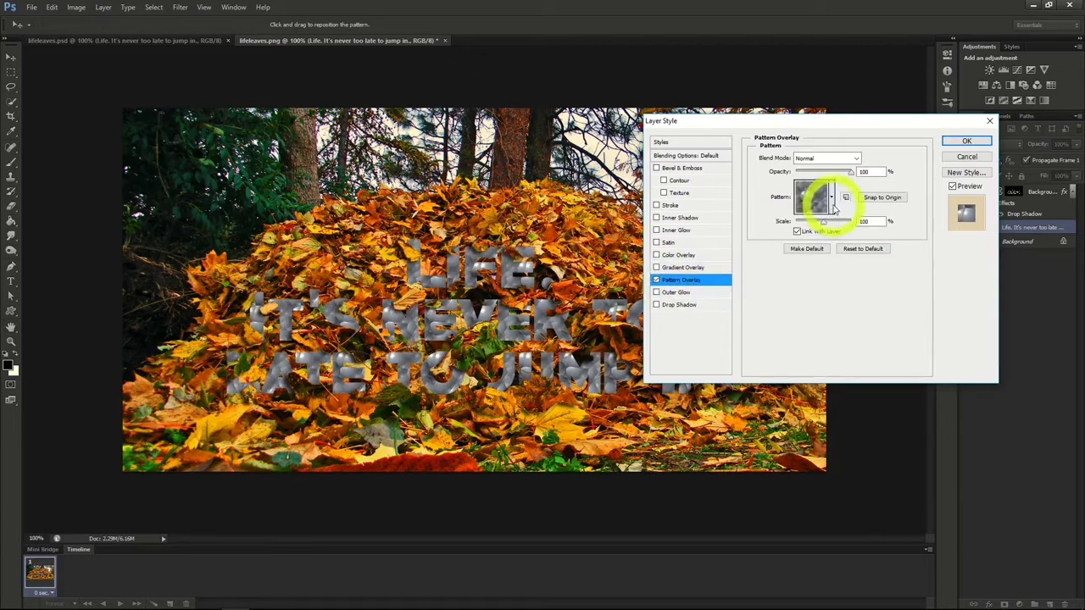
pyautogui.click(828, 199)
pyautogui.click(812, 235)
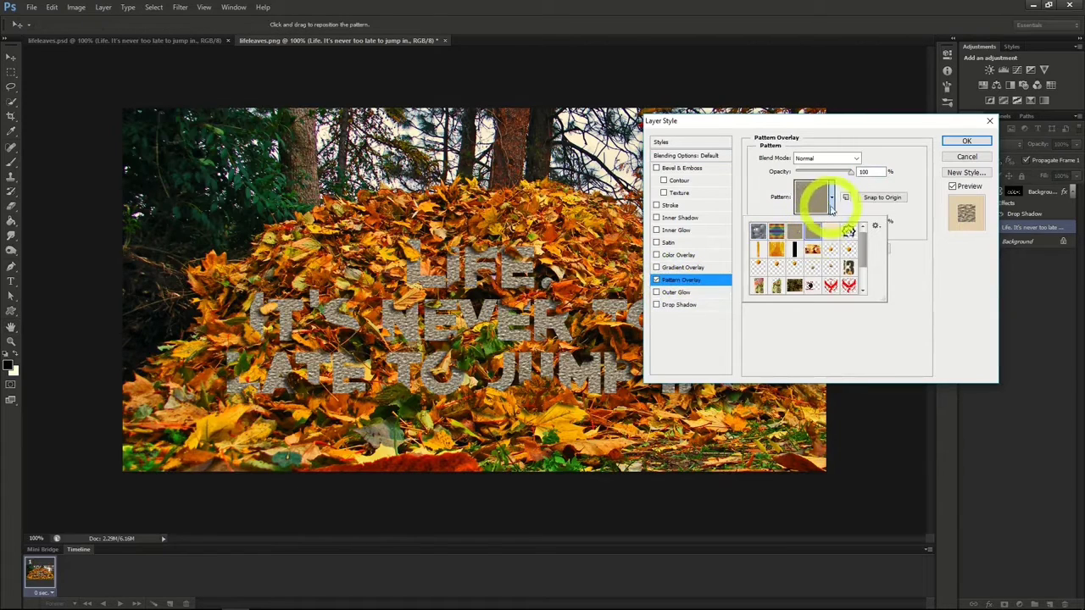
pyautogui.click(851, 173)
pyautogui.moveTo(852, 174); pyautogui.dragTo(810, 174)
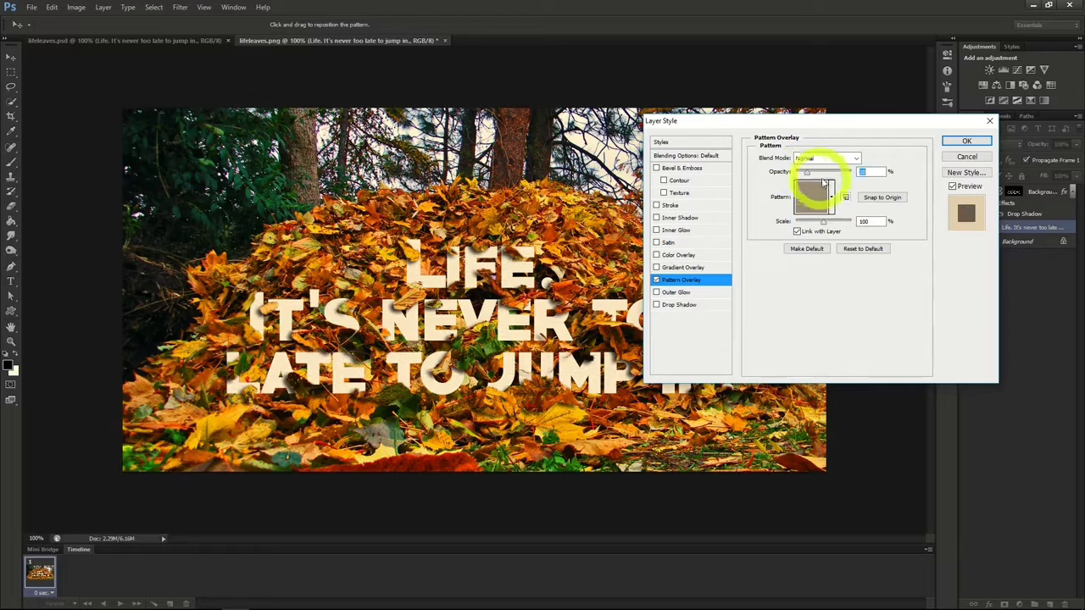
pyautogui.click(966, 141)
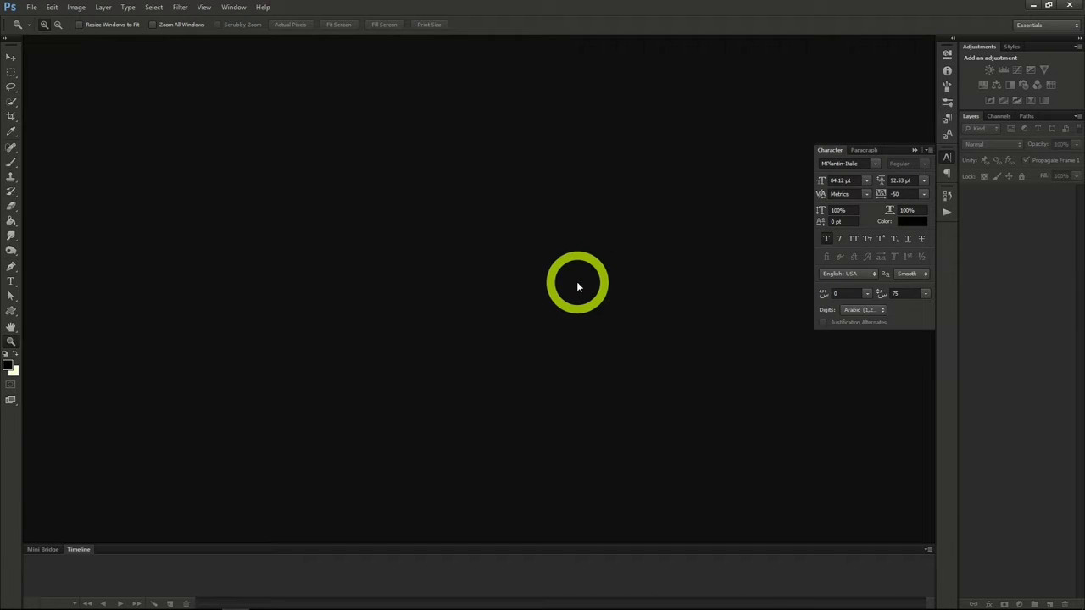
# Create a new RGB document 851 by 315 pixels at 72 pixels/inch with a transparent background.
pyautogui.click(32, 10)
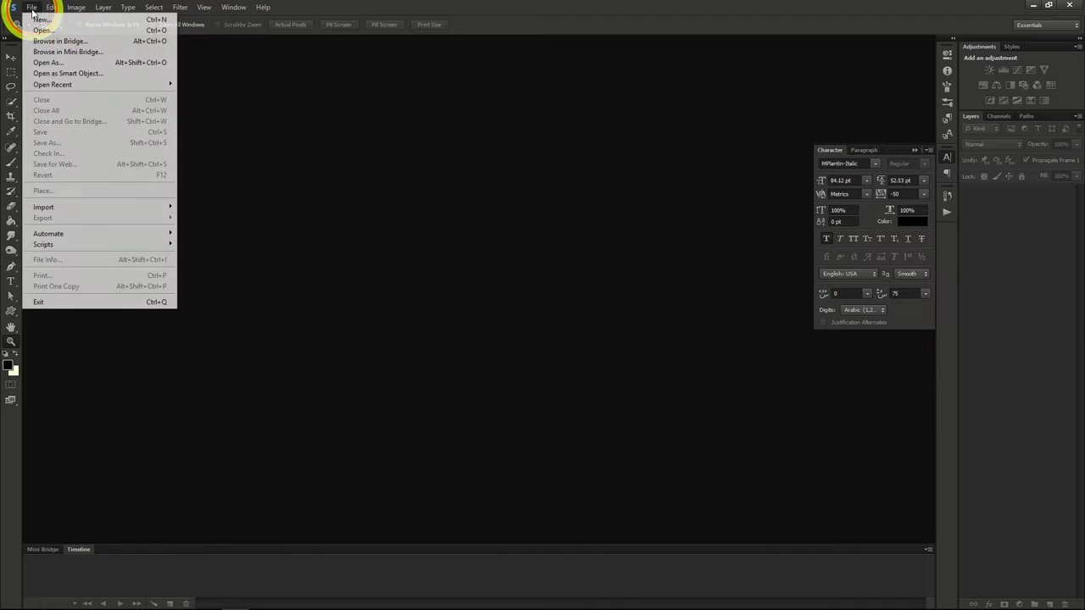
pyautogui.click(43, 21)
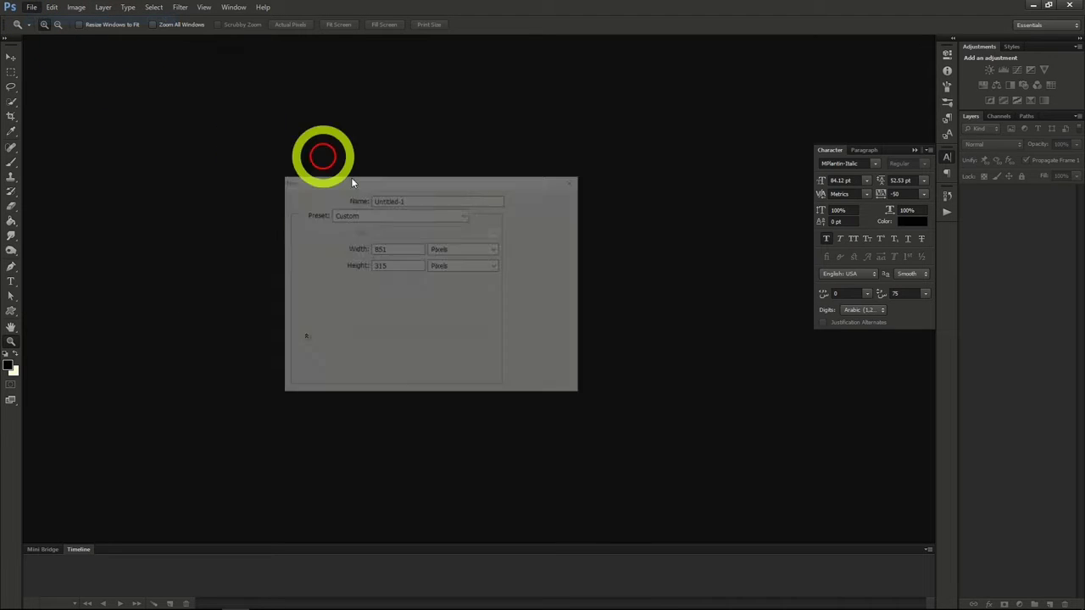
pyautogui.doubleClick(392, 247)
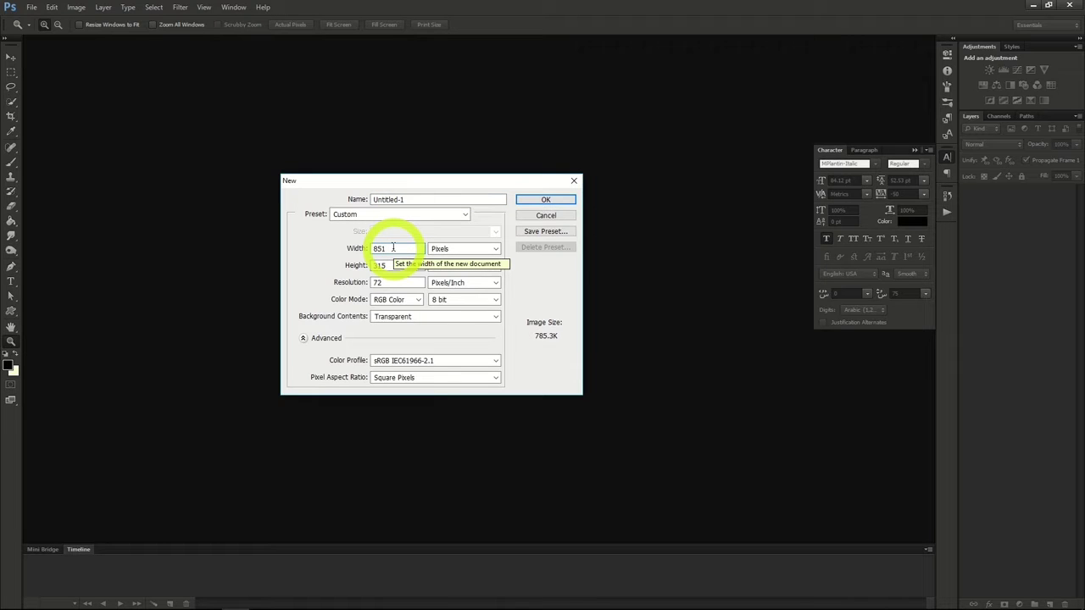
pyautogui.click(389, 265)
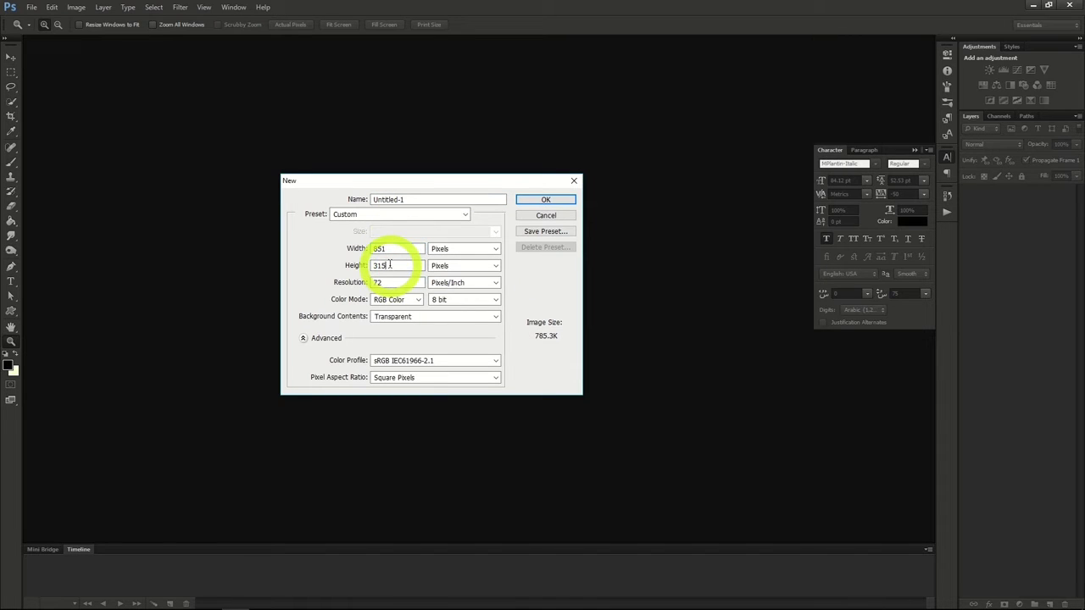
pyautogui.click(558, 202)
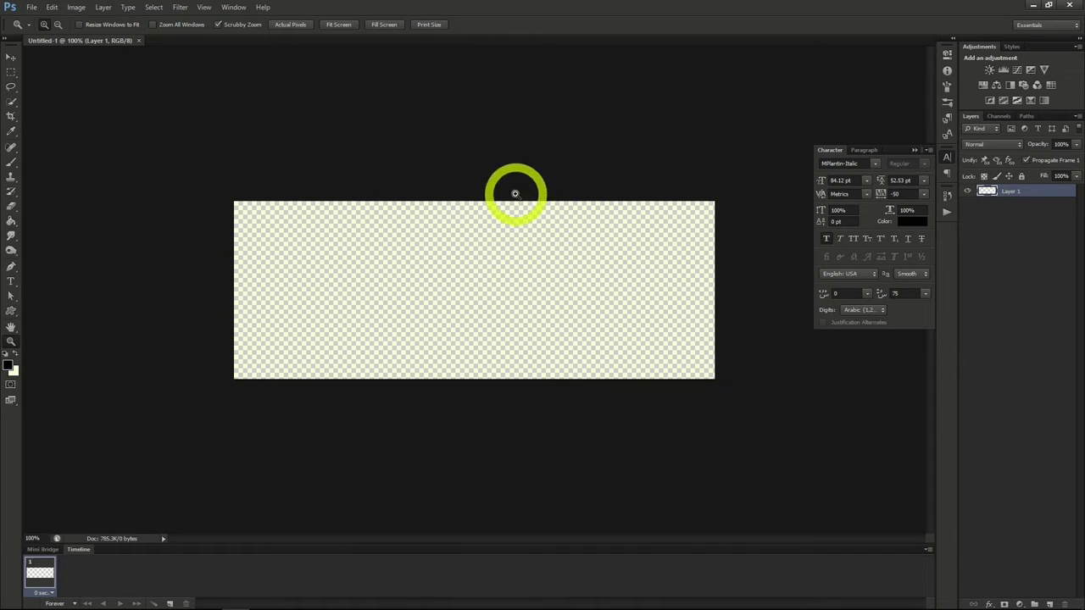
# Open the empty science laboratory PNG from the 07_PS_Photoshop Project 4 folder.
pyautogui.click(31, 7)
pyautogui.click(34, 30)
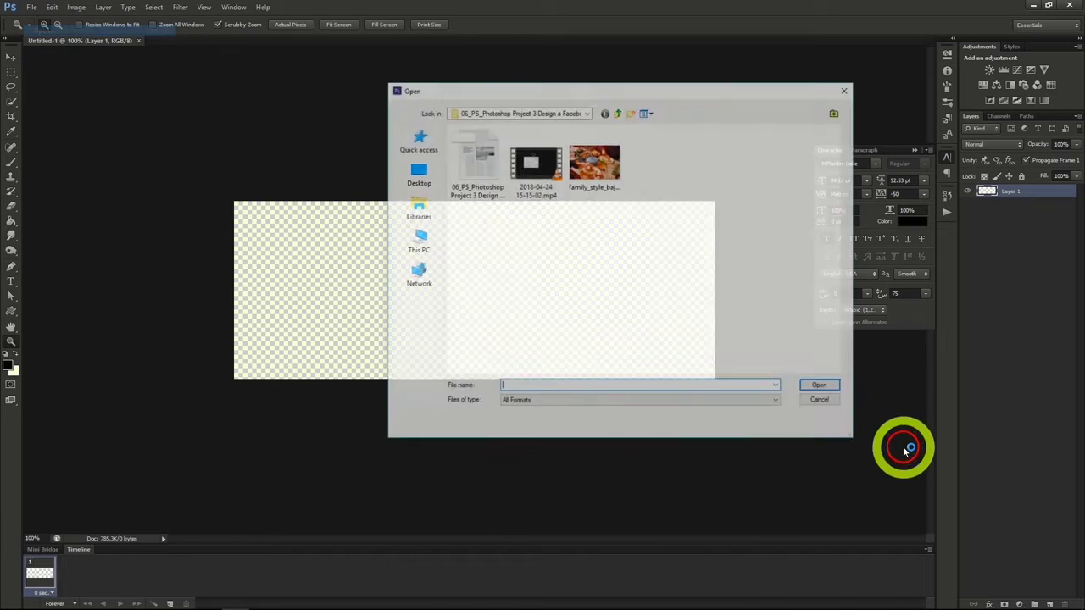
pyautogui.click(618, 112)
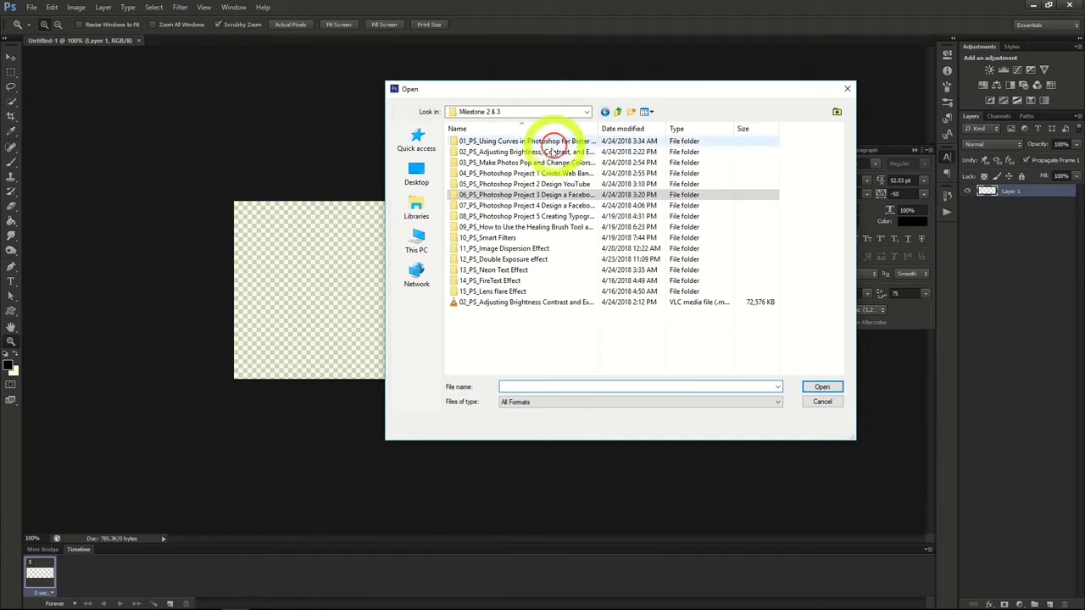
pyautogui.doubleClick(527, 206)
pyautogui.doubleClick(648, 170)
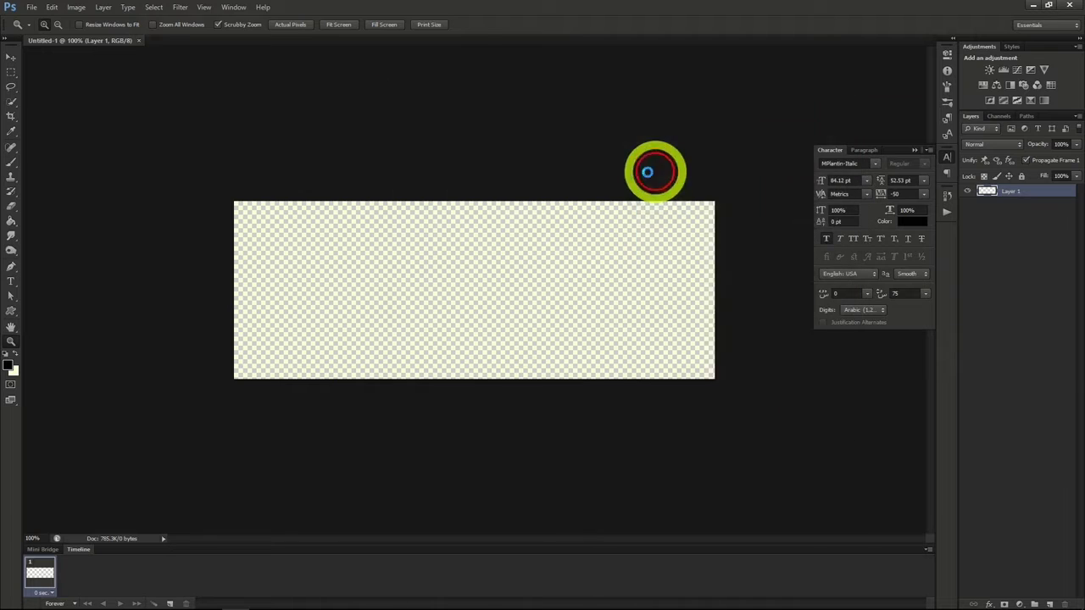
# Copy the entire laboratory image and paste it into the blank Untitled-1 document, with the Move tool active on it.
pyautogui.click(154, 7)
pyautogui.click(165, 21)
pyautogui.click(52, 7)
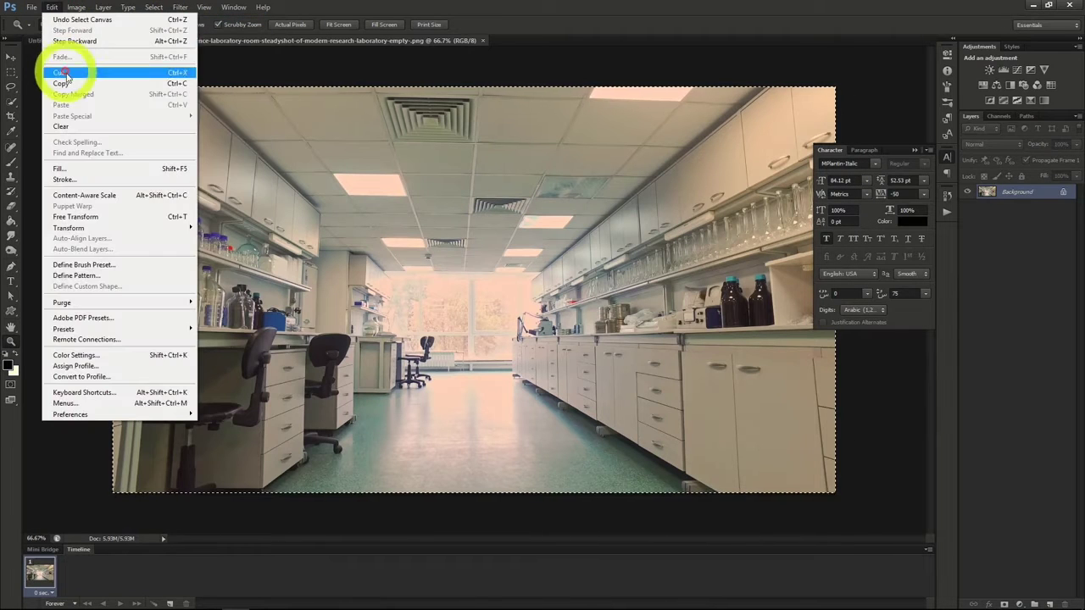
pyautogui.click(62, 83)
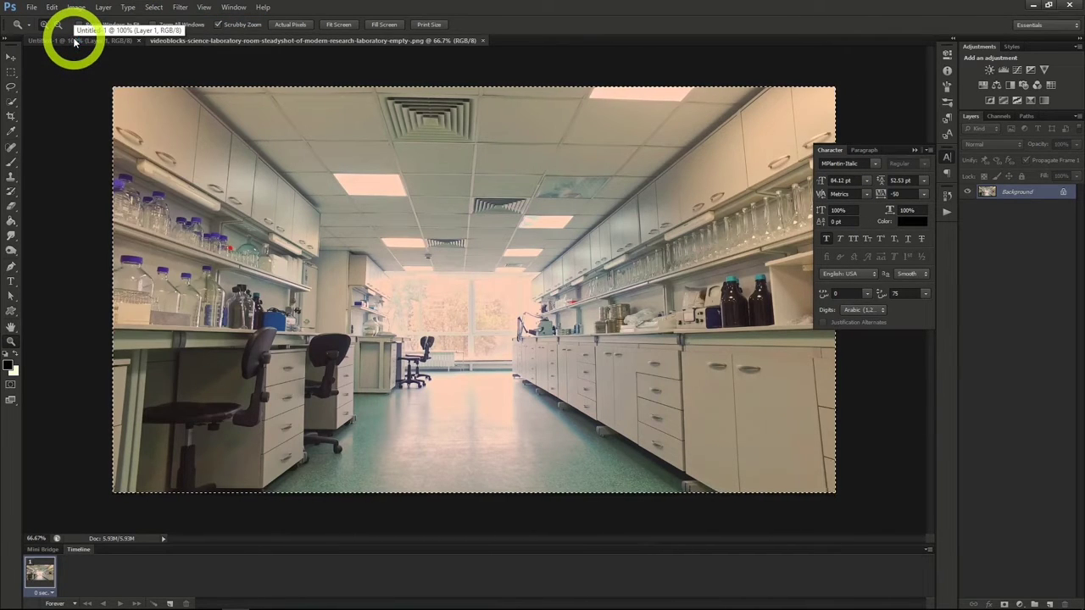
pyautogui.click(73, 42)
pyautogui.hotkey('ctrl', 'v')
pyautogui.click(11, 57)
pyautogui.click(458, 298)
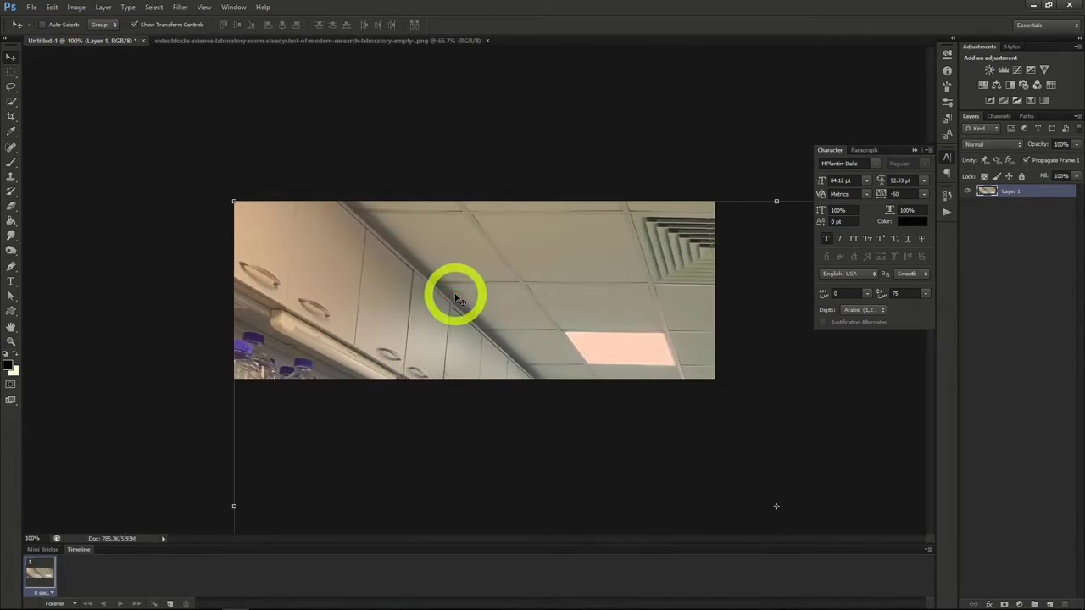
# Reposition the laboratory photo to show the bench and bottles, and add the text "Lab Crew 76" over it in black MPlantin-Italic.
pyautogui.moveTo(457, 298); pyautogui.dragTo(672, 296)
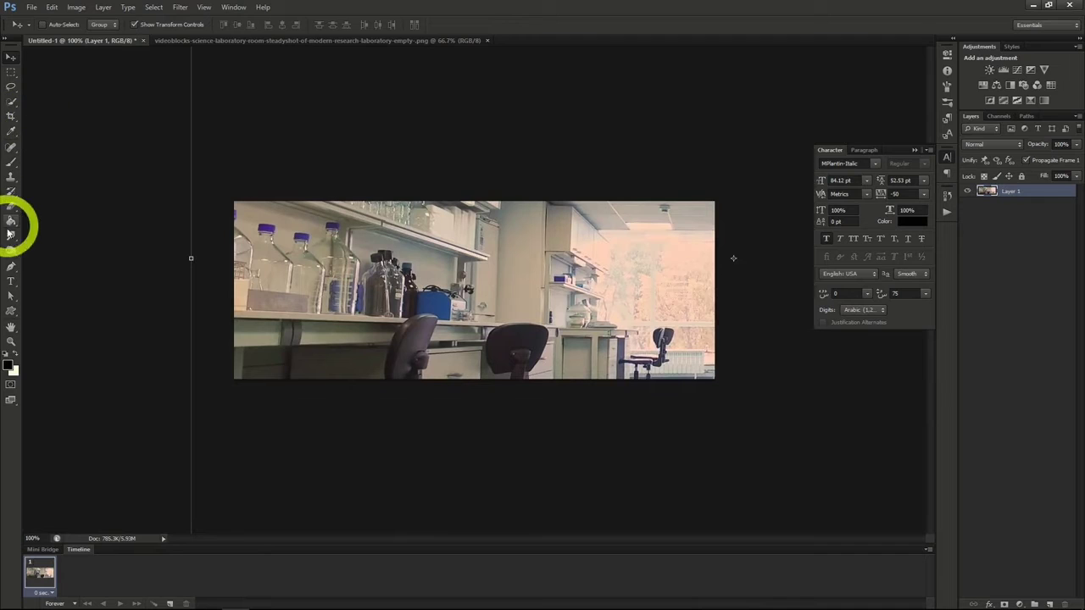
pyautogui.click(10, 281)
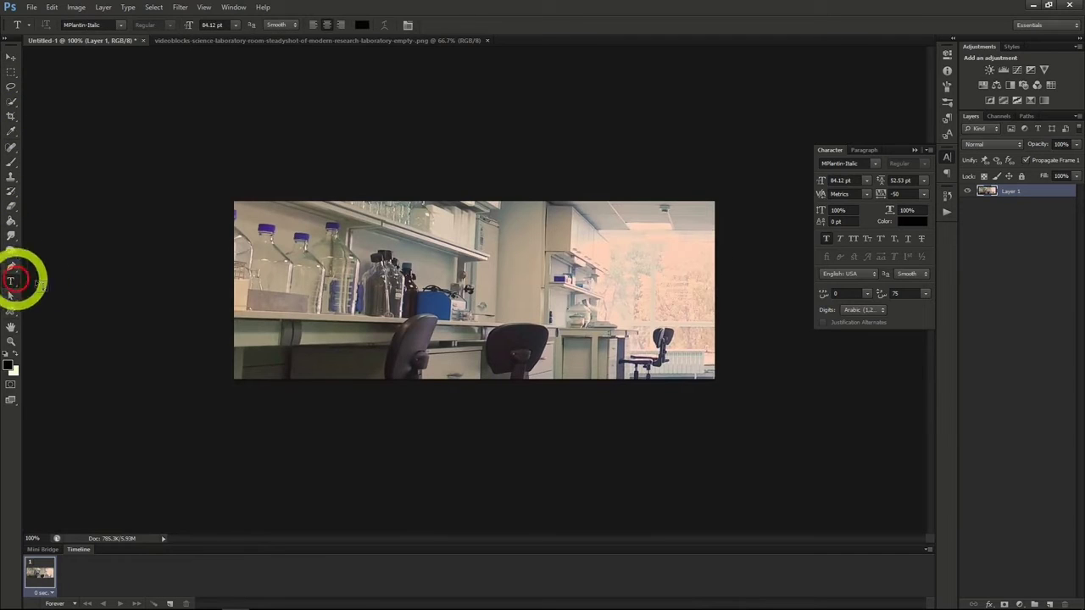
pyautogui.click(399, 293)
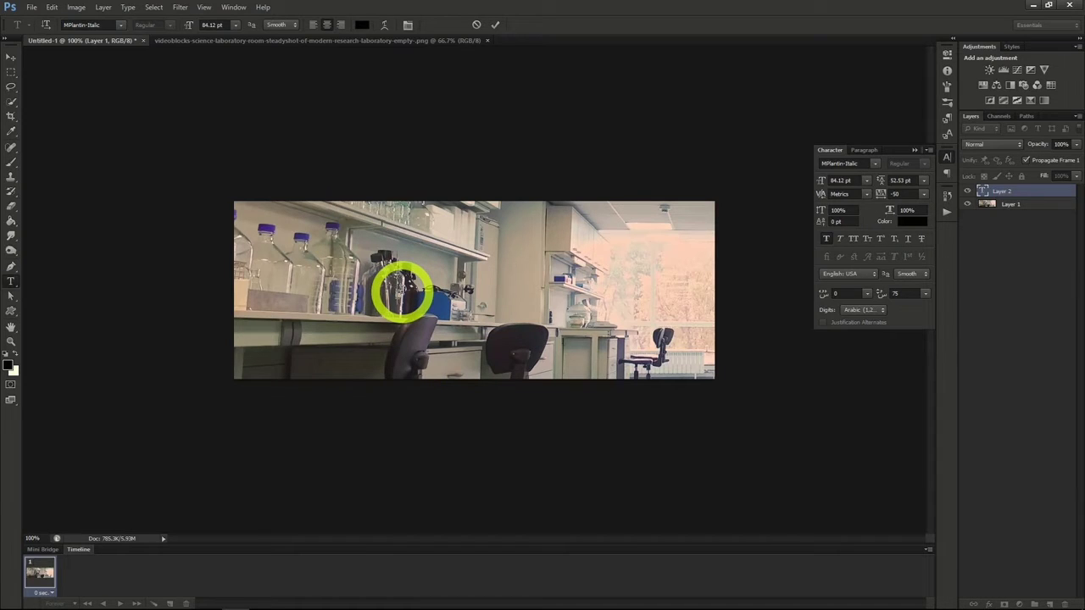
pyautogui.write('Lab Crew 76')
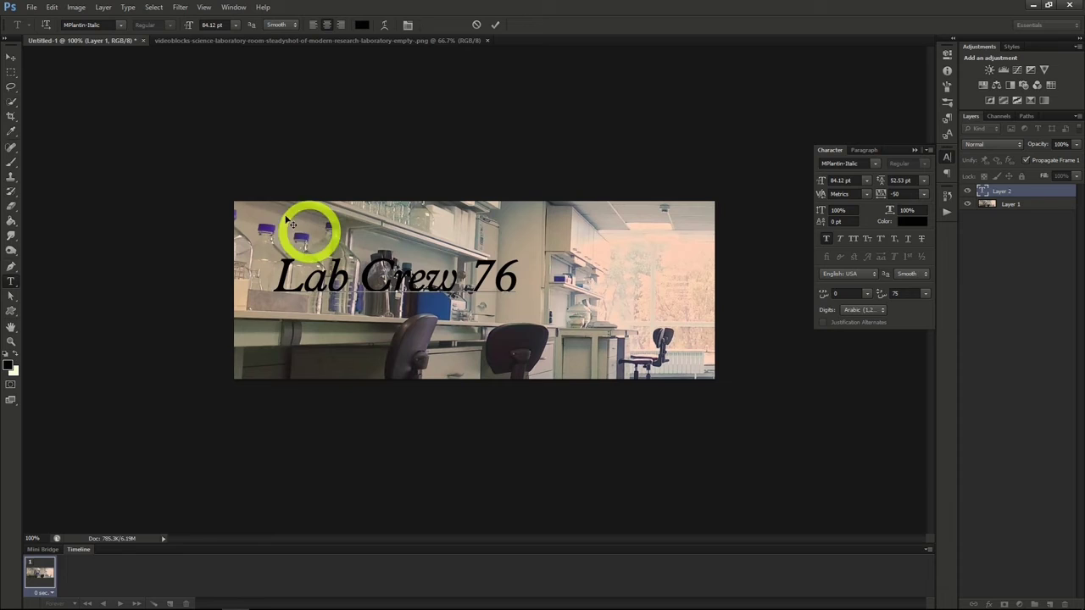
pyautogui.click(11, 57)
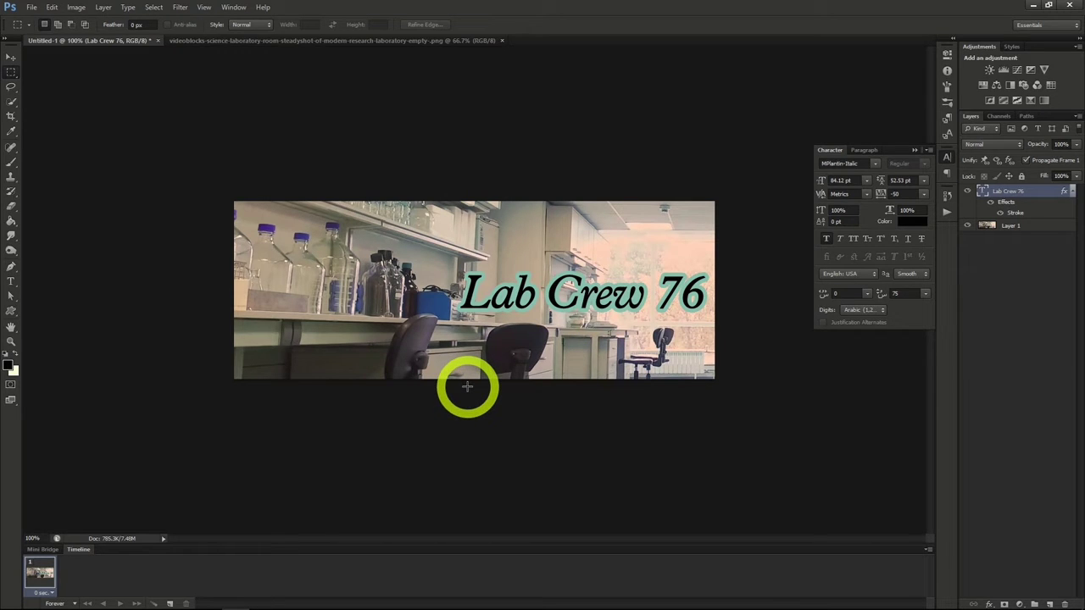
# Save the laboratory cover as a Photoshop file with Maximize Compatibility enabled.
pyautogui.click(32, 6)
pyautogui.click(46, 142)
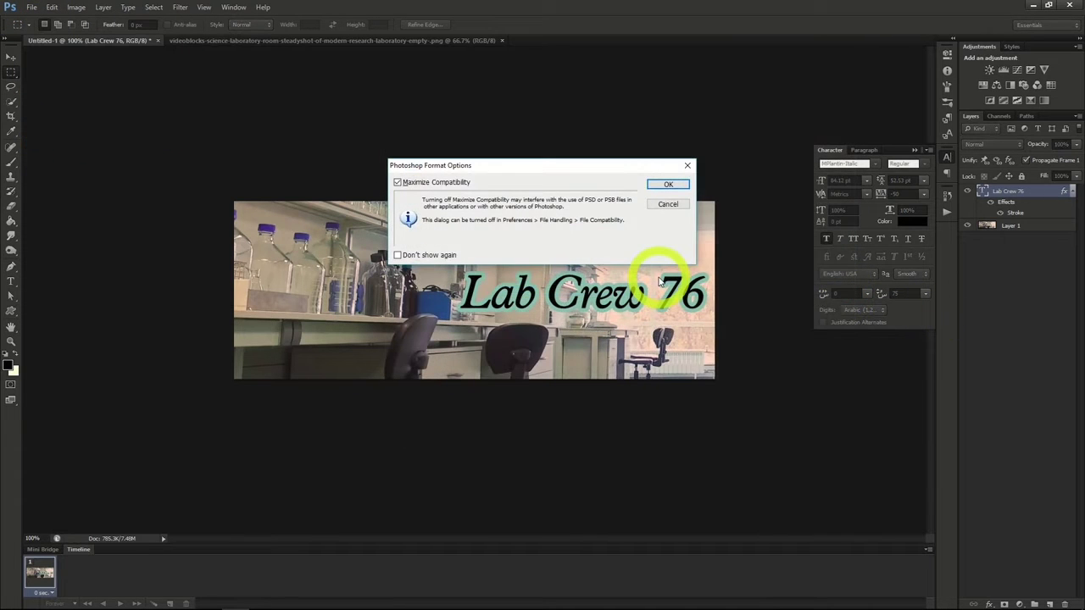
pyautogui.click(670, 185)
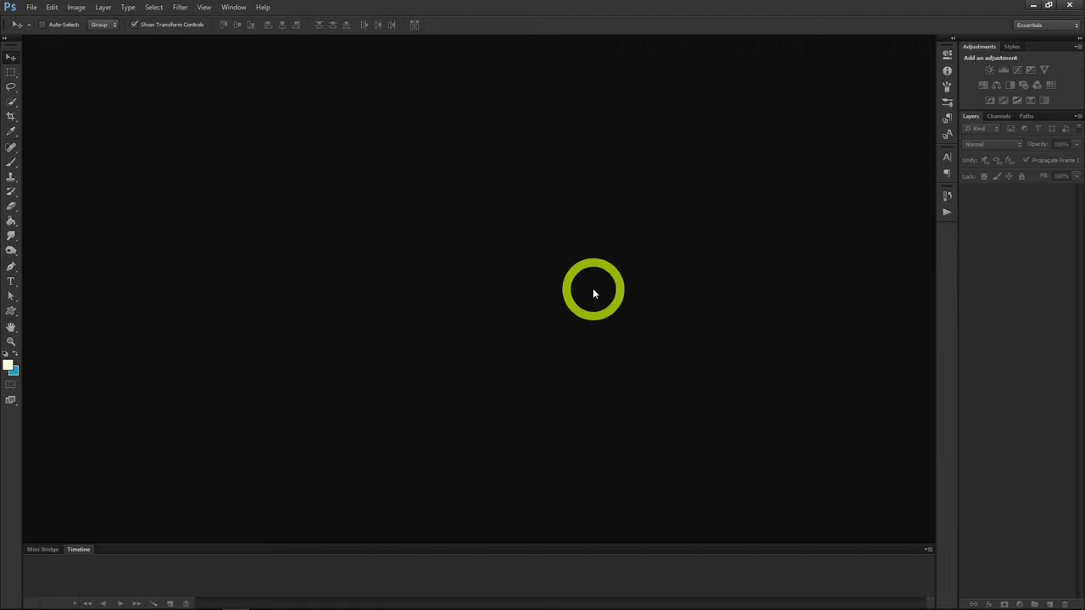
# Create a new RGB document 1200 by 618 pixels at 72 pixels/inch with a transparent background.
pyautogui.click(30, 7)
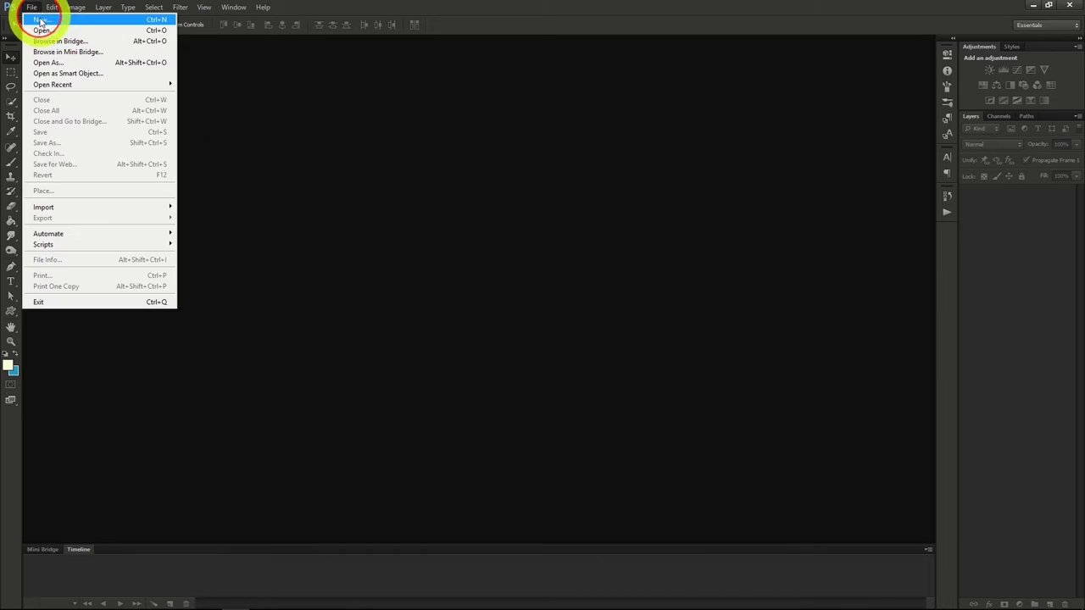
pyautogui.click(44, 24)
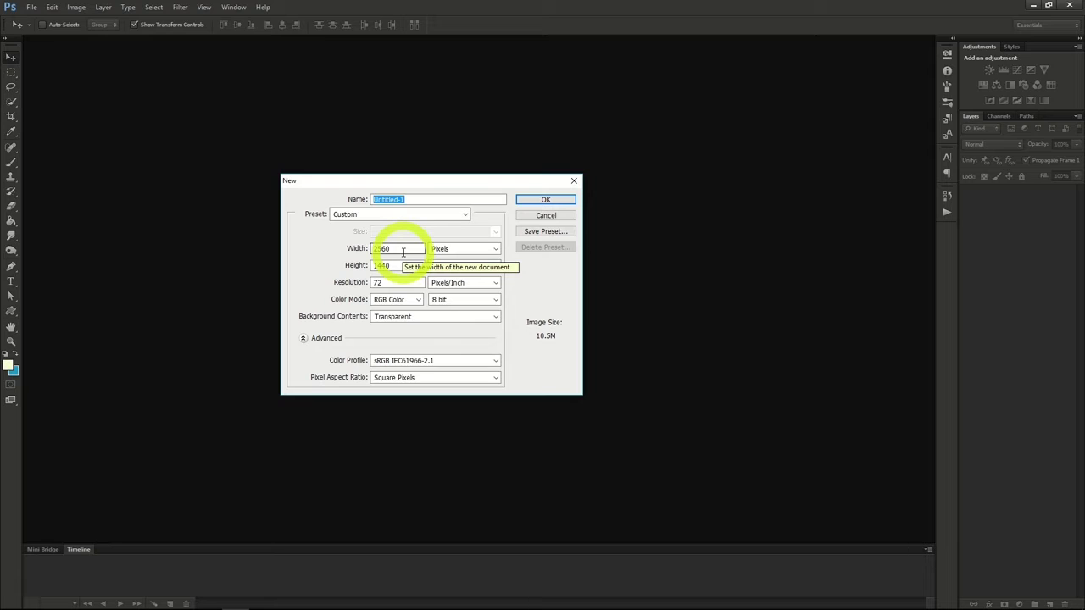
pyautogui.moveTo(402, 251); pyautogui.dragTo(315, 247)
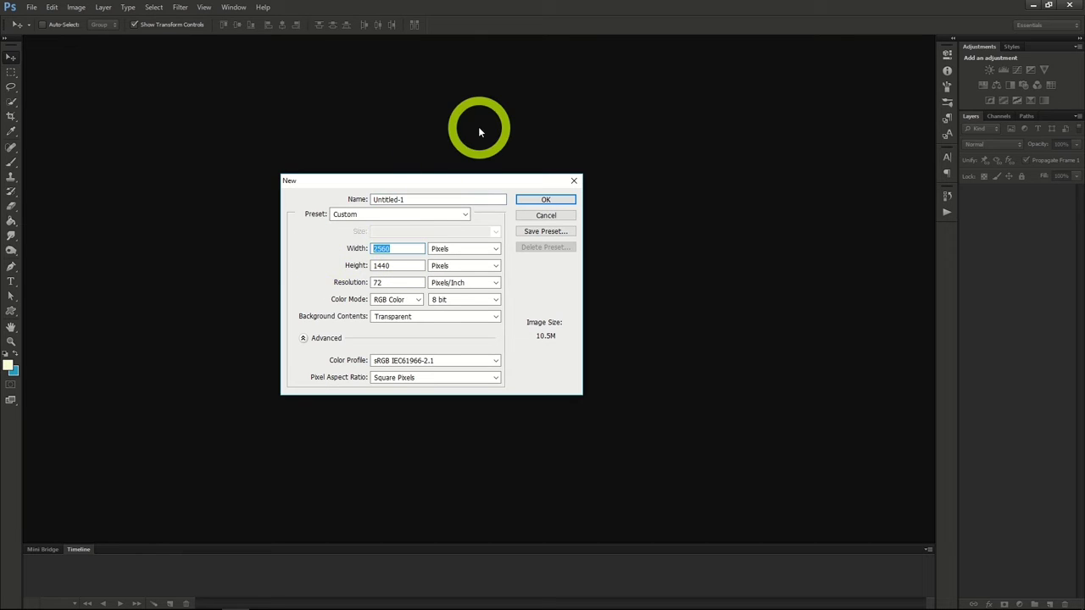
pyautogui.write('1200')
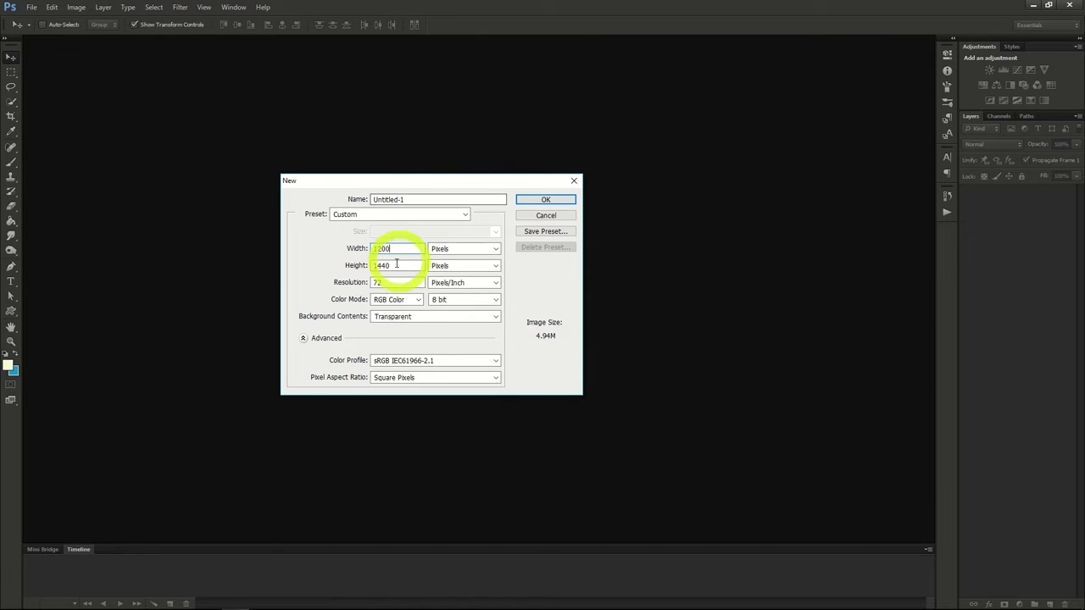
pyautogui.moveTo(395, 264); pyautogui.dragTo(317, 259)
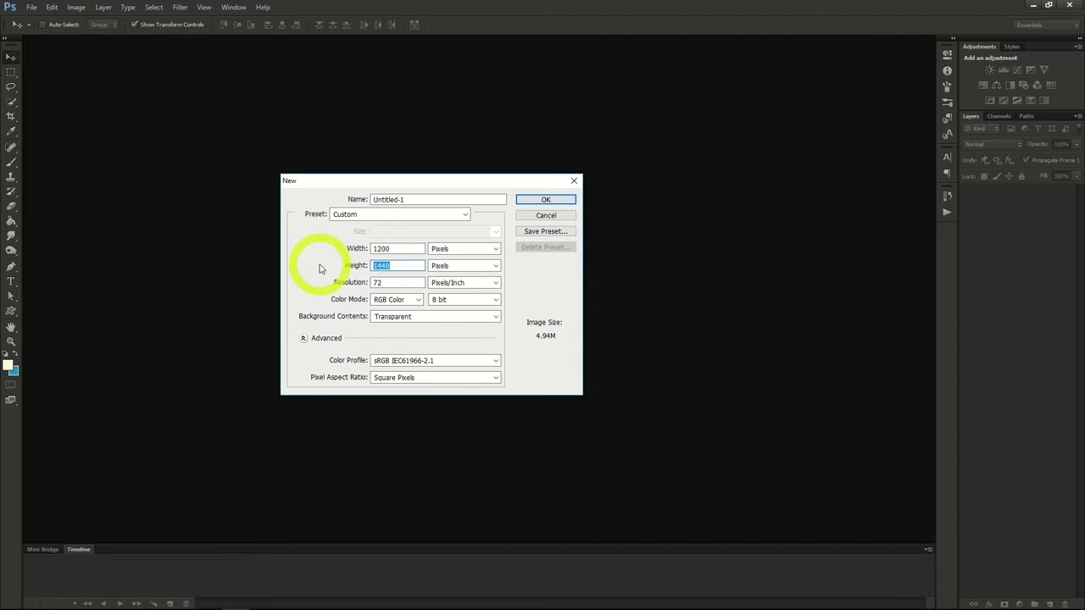
pyautogui.write('618')
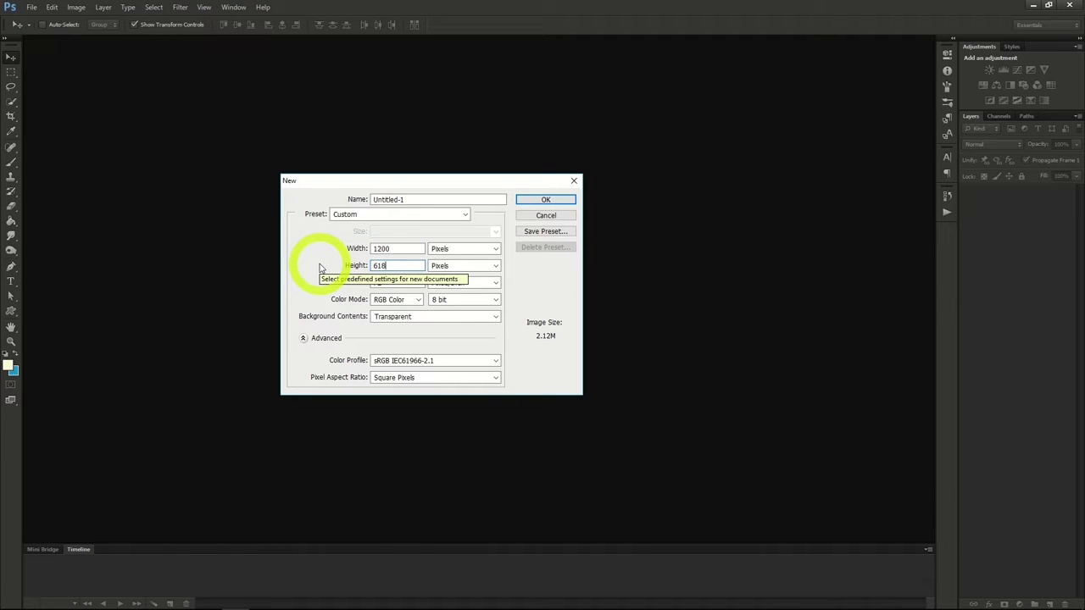
pyautogui.click(534, 200)
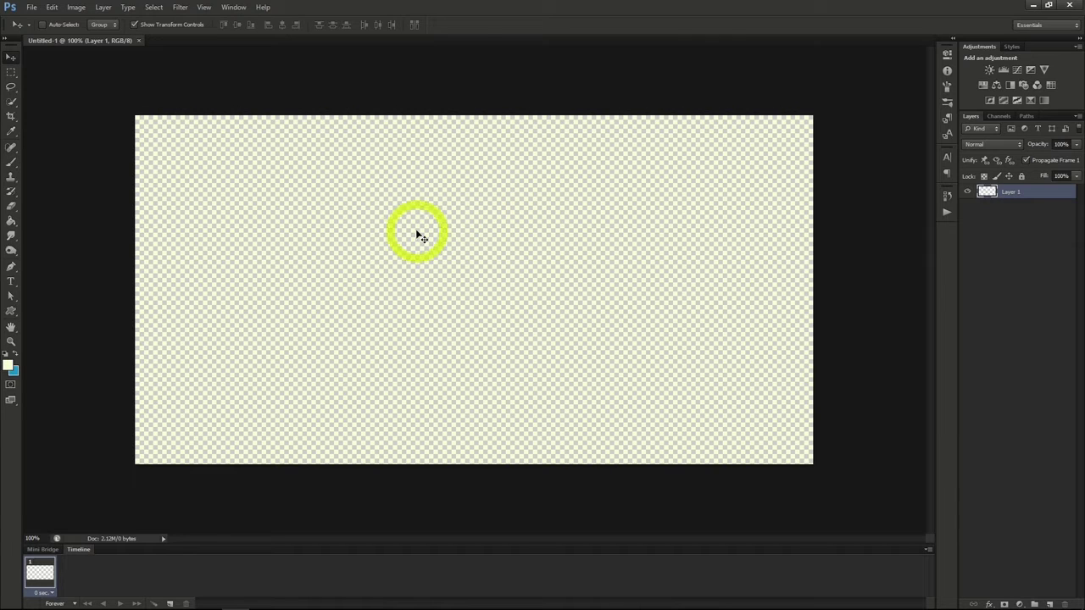
# Open the family_style_baja_lobster_dinner.jpg photo.
pyautogui.click(32, 7)
pyautogui.click(34, 31)
pyautogui.doubleClick(472, 165)
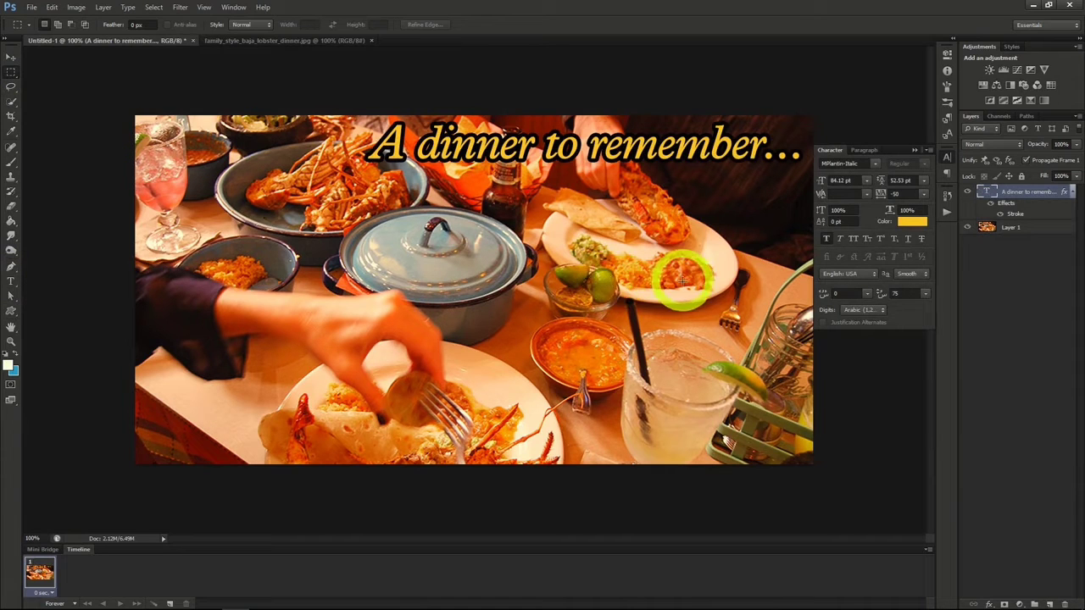
# Add an Inner Glow to the dinner photo's layer, setting the glow color to black (000000) and changing its blend mode.
pyautogui.click(1011, 229)
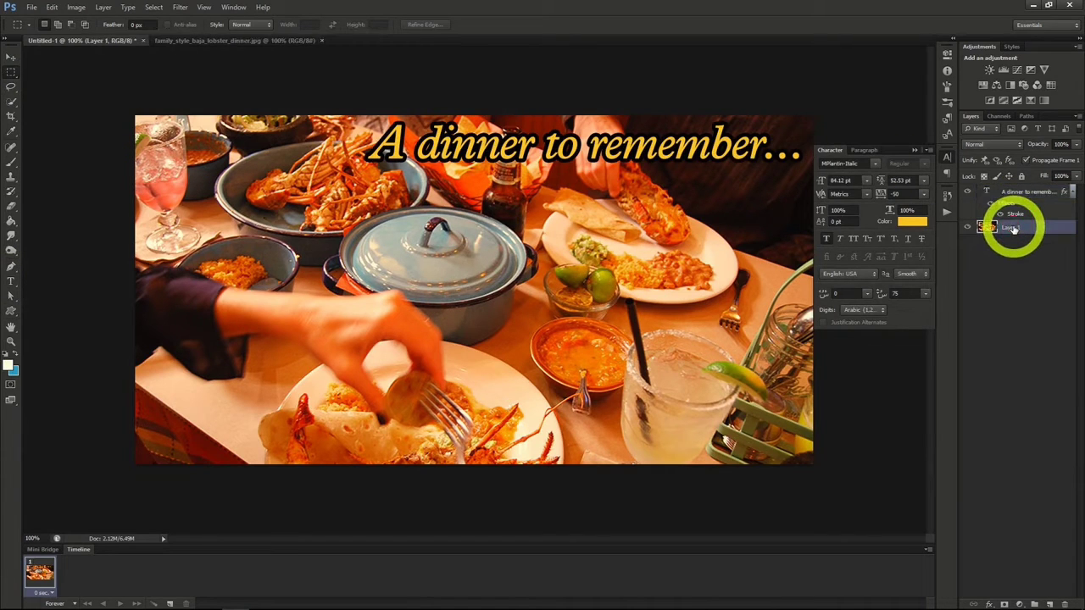
pyautogui.rightClick(1011, 229)
pyautogui.click(936, 227)
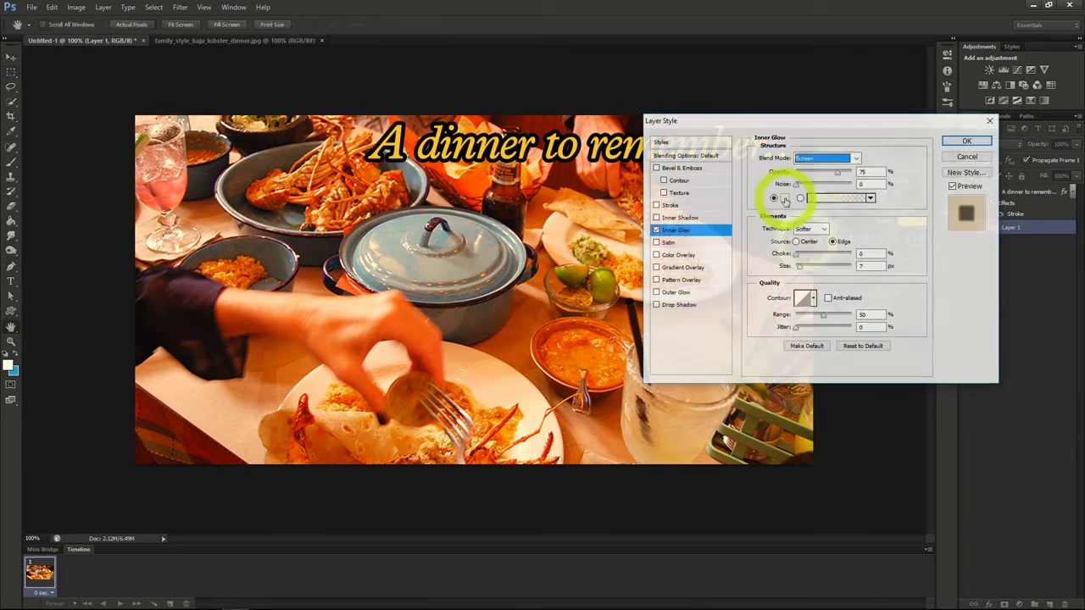
pyautogui.click(785, 199)
pyautogui.moveTo(819, 208); pyautogui.dragTo(852, 247)
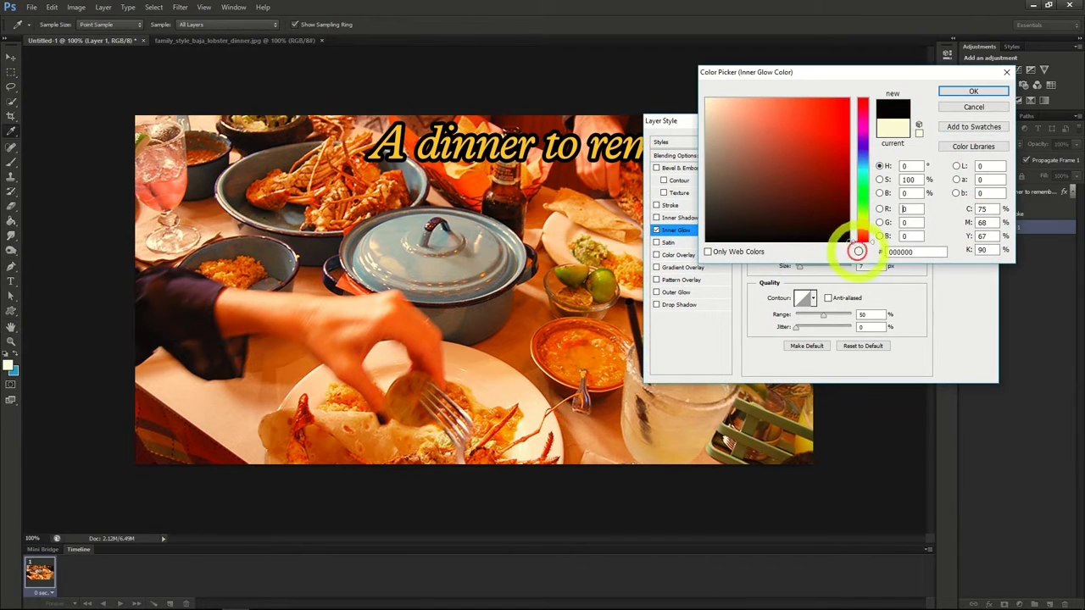
pyautogui.click(974, 91)
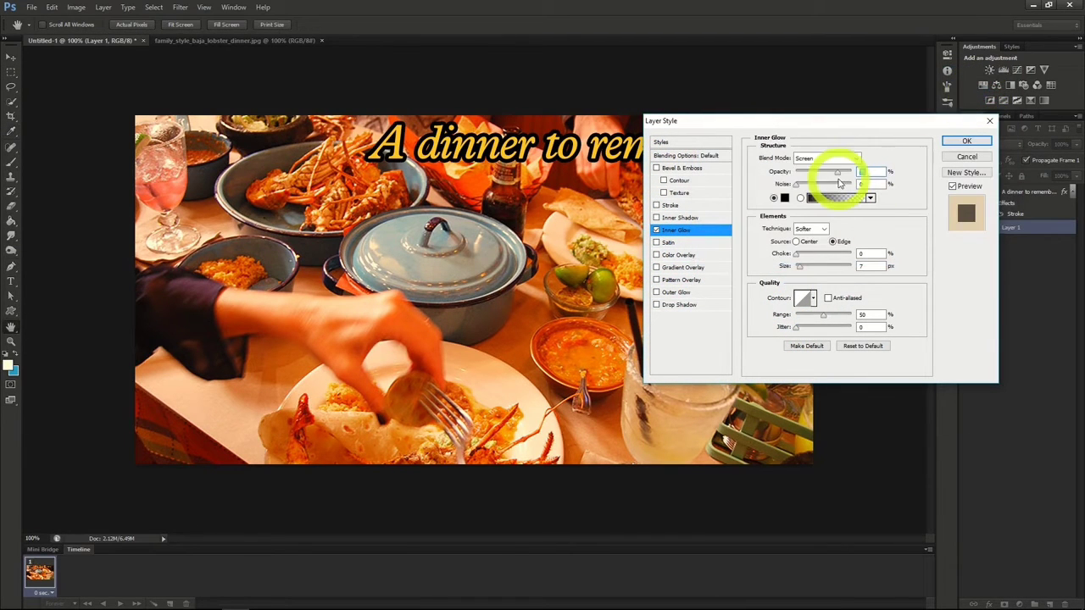
pyautogui.click(839, 161)
pyautogui.click(826, 163)
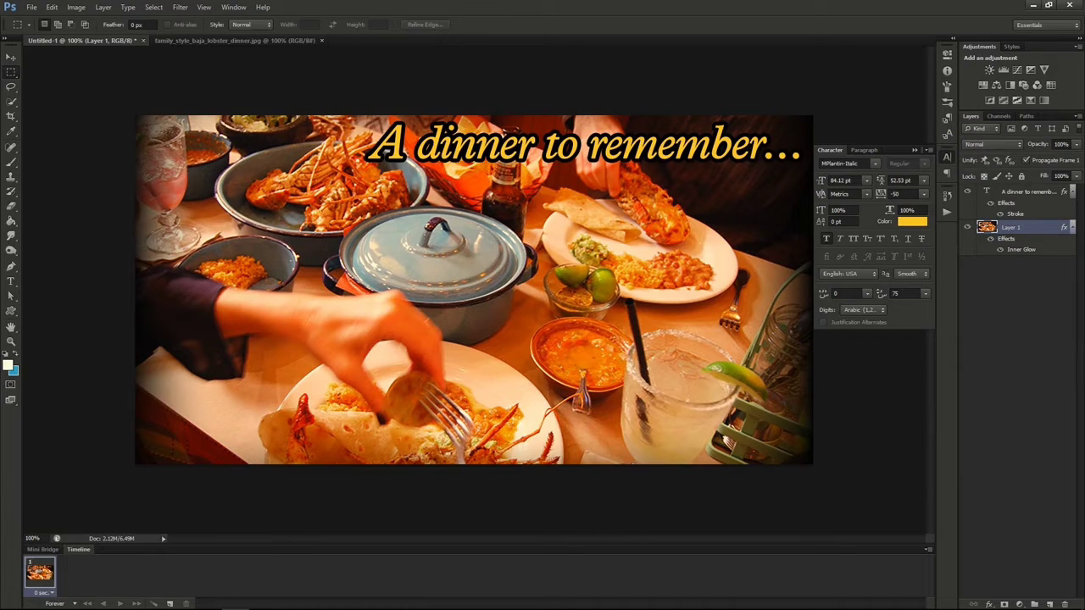
pyautogui.click(668, 121)
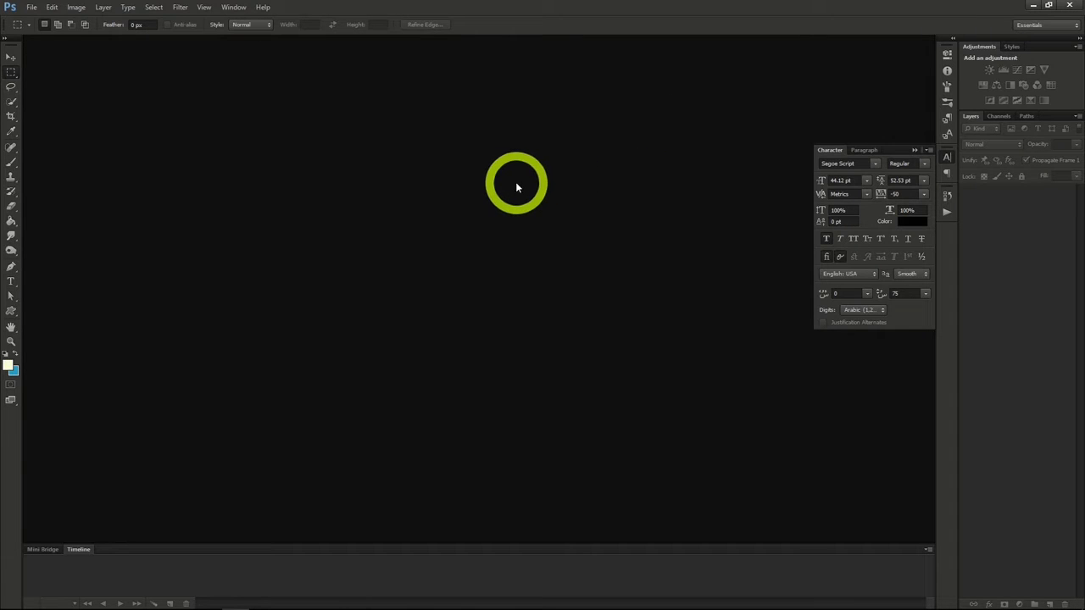
# Create a new RGB document 2560 by 1440 pixels at 72 pixels/inch with a transparent background.
pyautogui.click(31, 6)
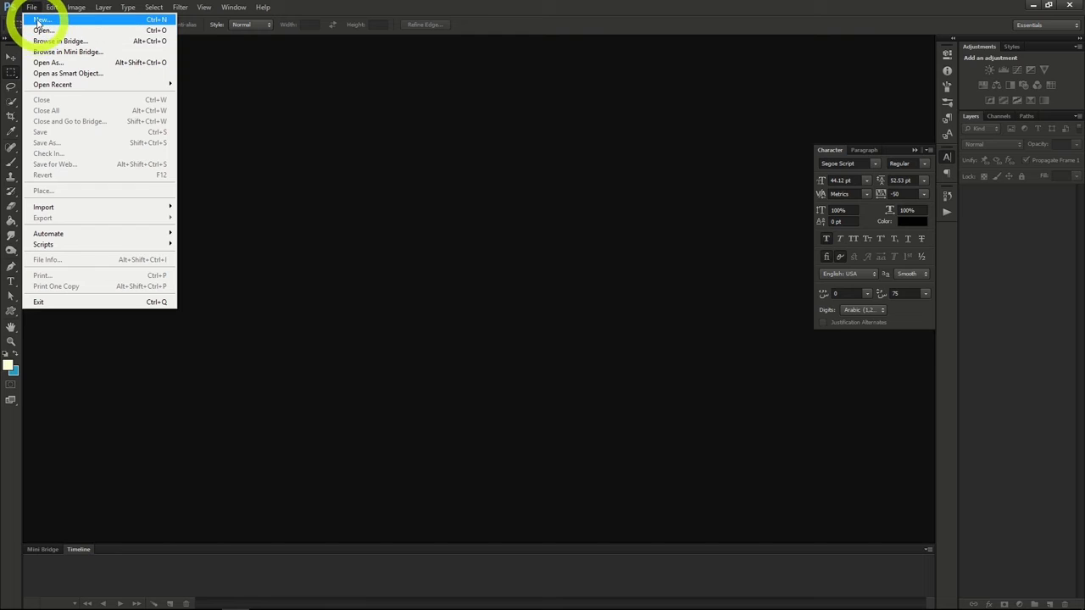
pyautogui.click(38, 20)
pyautogui.doubleClick(394, 248)
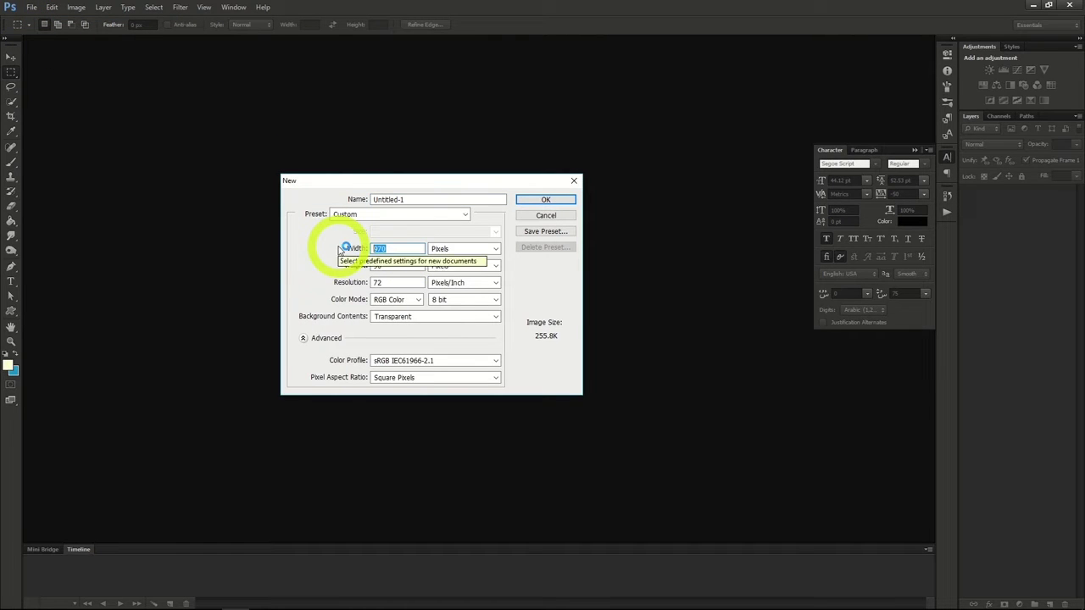
pyautogui.write('2560')
pyautogui.doubleClick(381, 265)
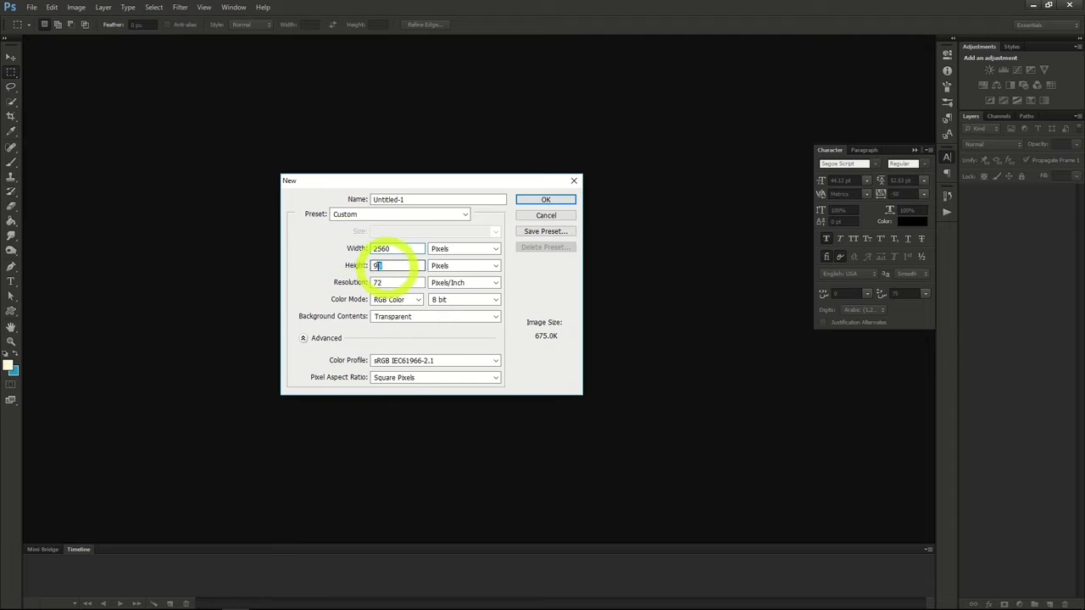
pyautogui.write('144')
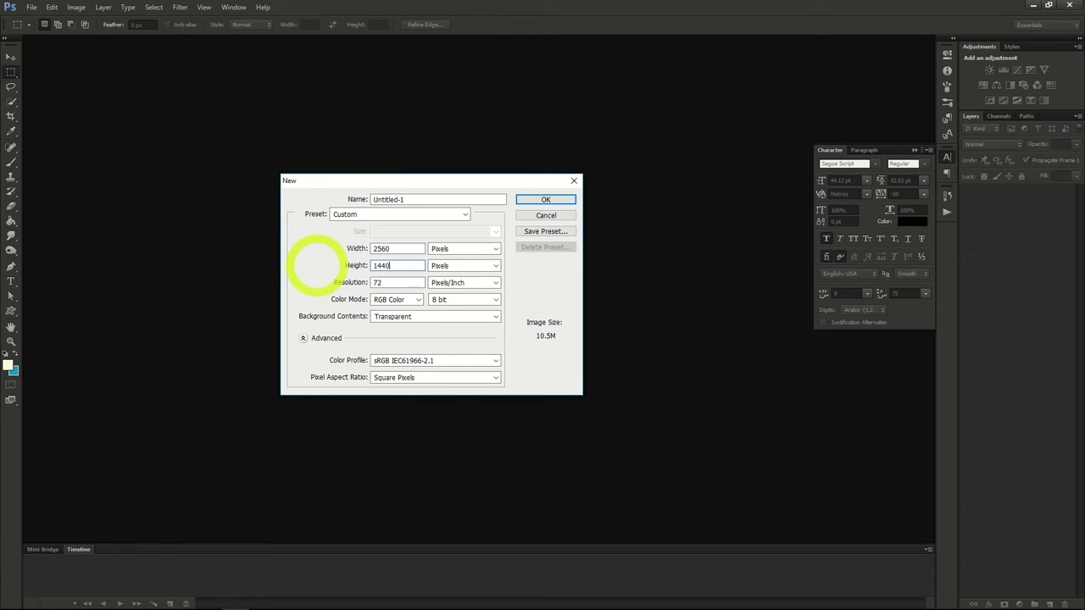
pyautogui.click(542, 199)
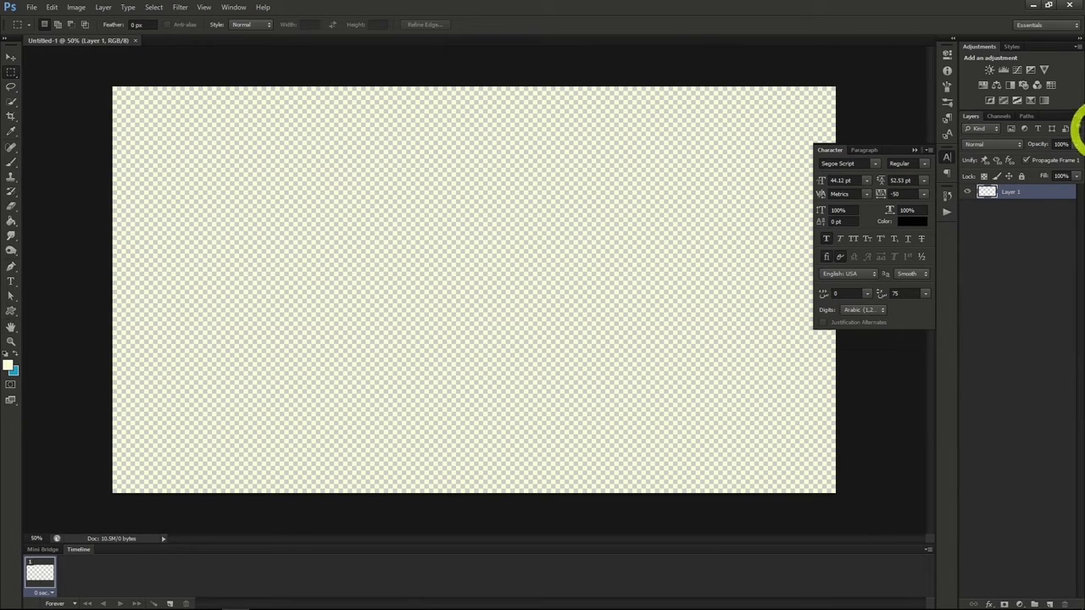
# Place the space_background_blue_dots image into the blank document and enlarge it to about 122% by 123% so it covers the whole canvas.
pyautogui.moveTo(1081, 127); pyautogui.dragTo(673, 311)
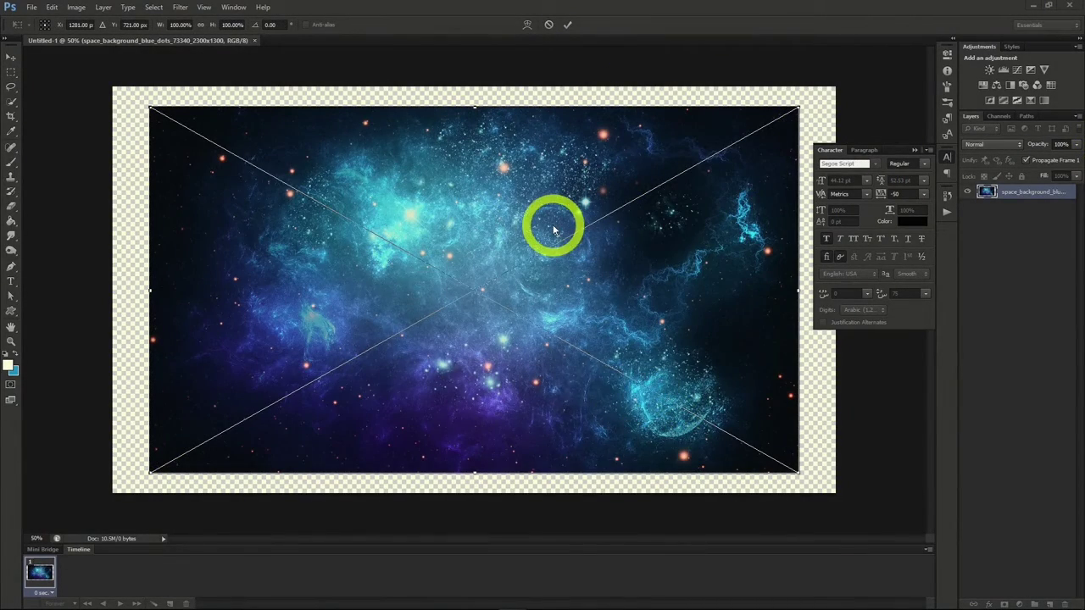
pyautogui.moveTo(799, 106); pyautogui.dragTo(875, 63)
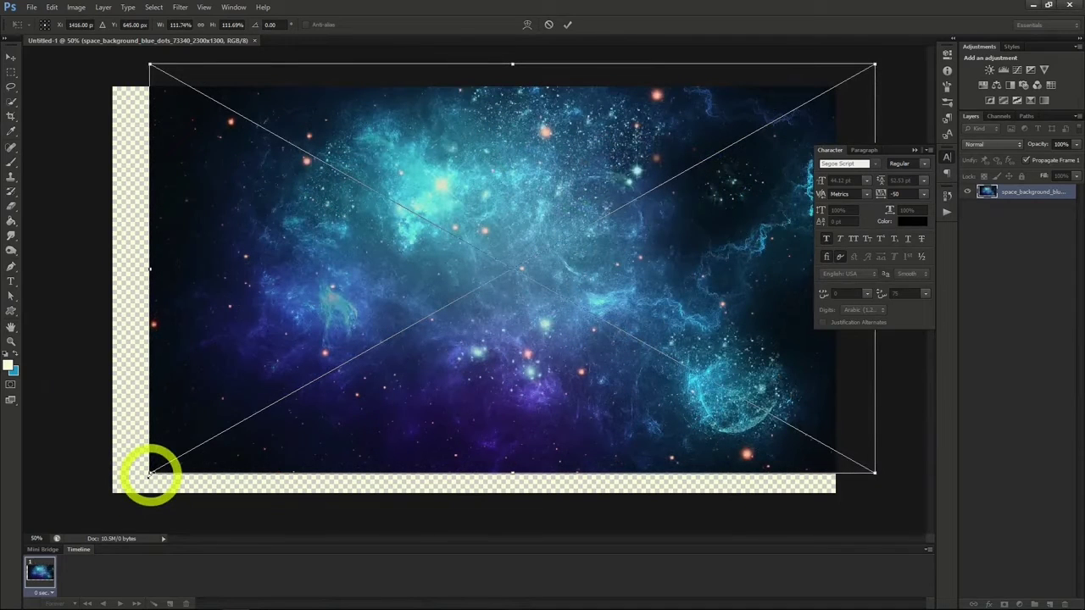
pyautogui.moveTo(149, 472); pyautogui.dragTo(84, 513)
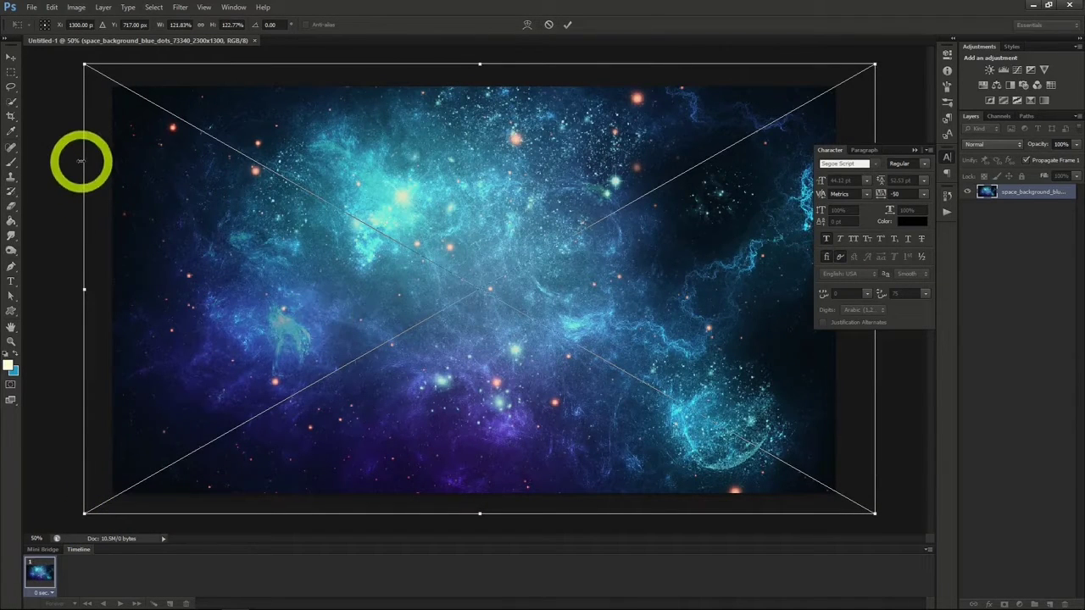
pyautogui.click(11, 57)
pyautogui.click(500, 234)
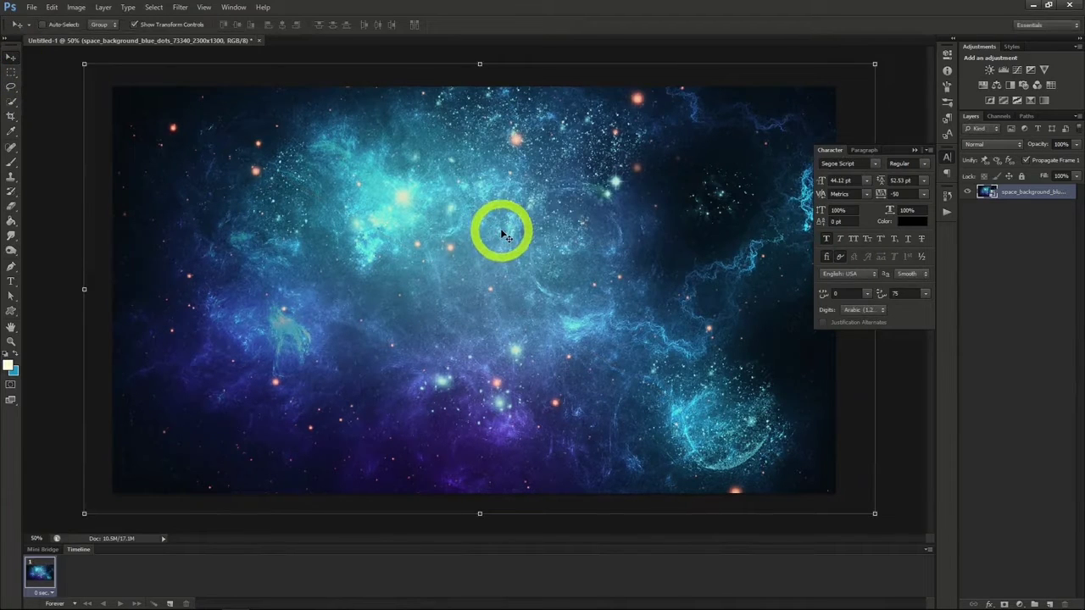
# Add the text "Deep Cosmos" near the middle of the space background in black Segoe Script at 44.12 pt.
pyautogui.press('t')
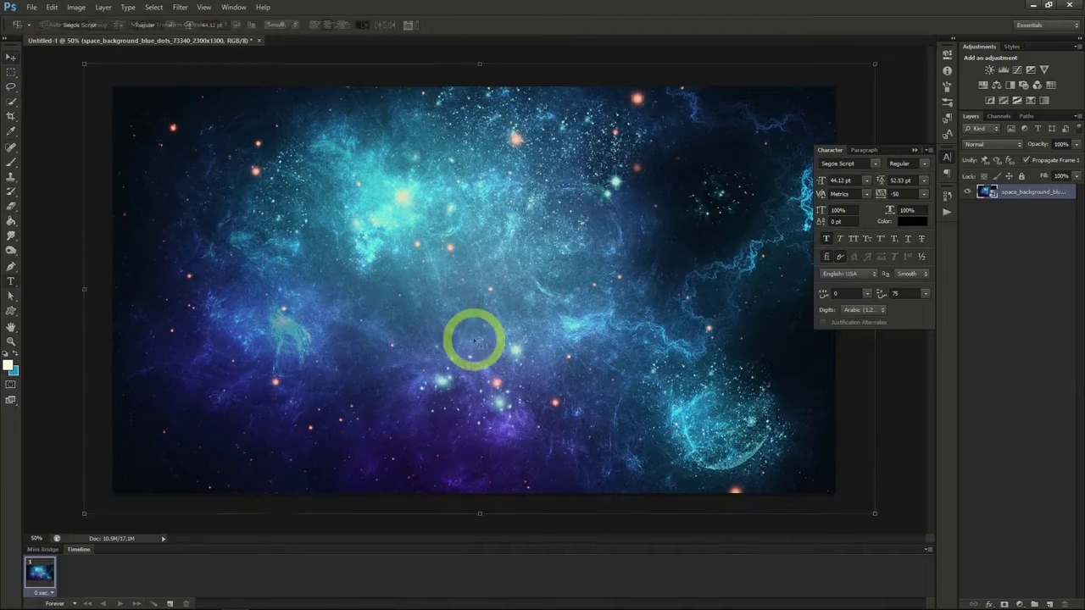
pyautogui.click(416, 286)
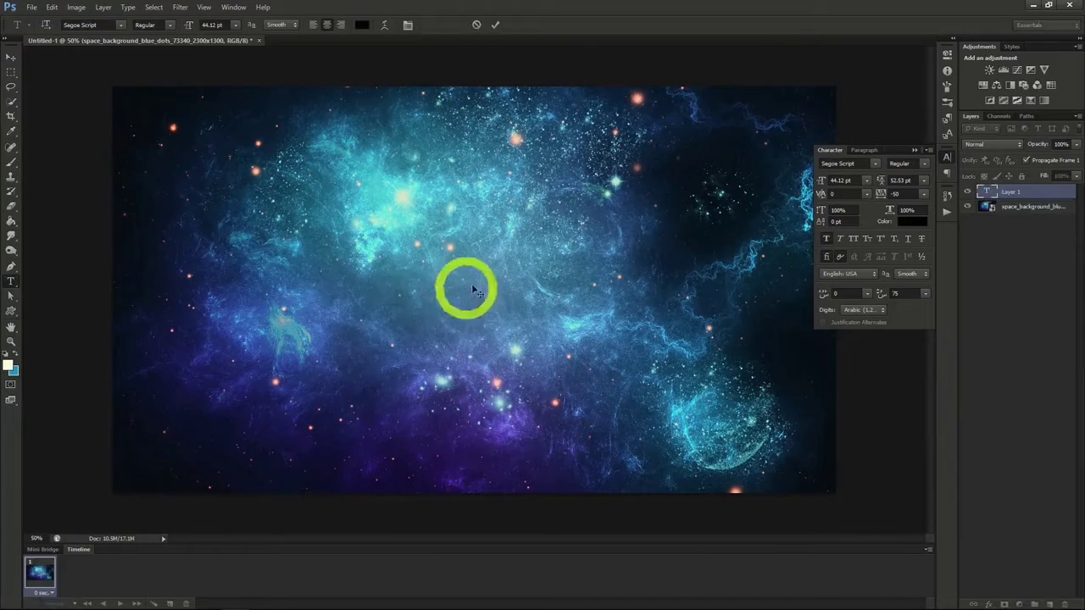
pyautogui.write('Deep C')
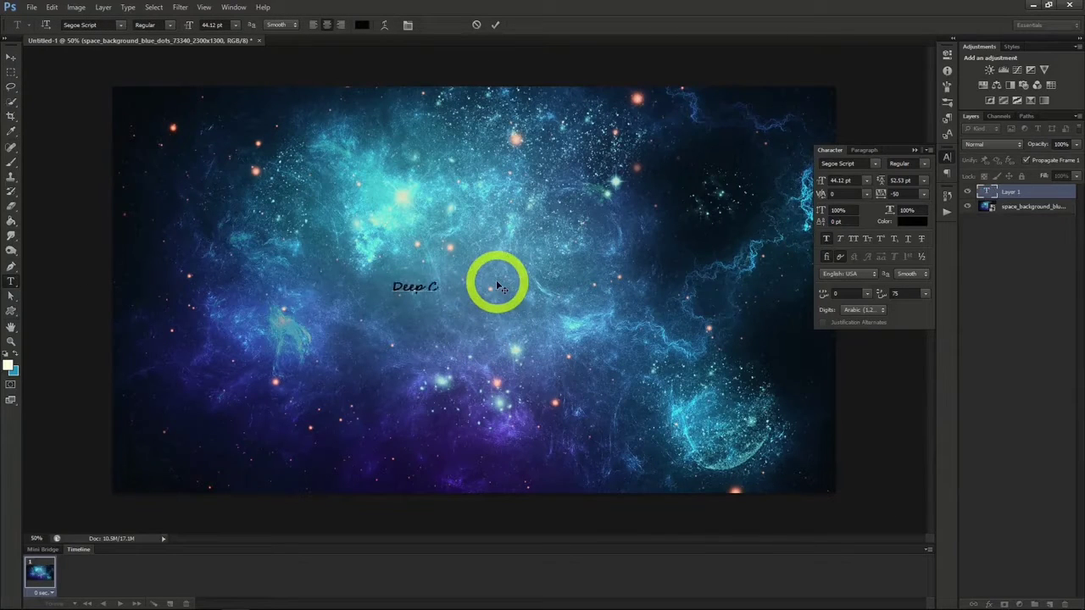
pyautogui.write('osmos')
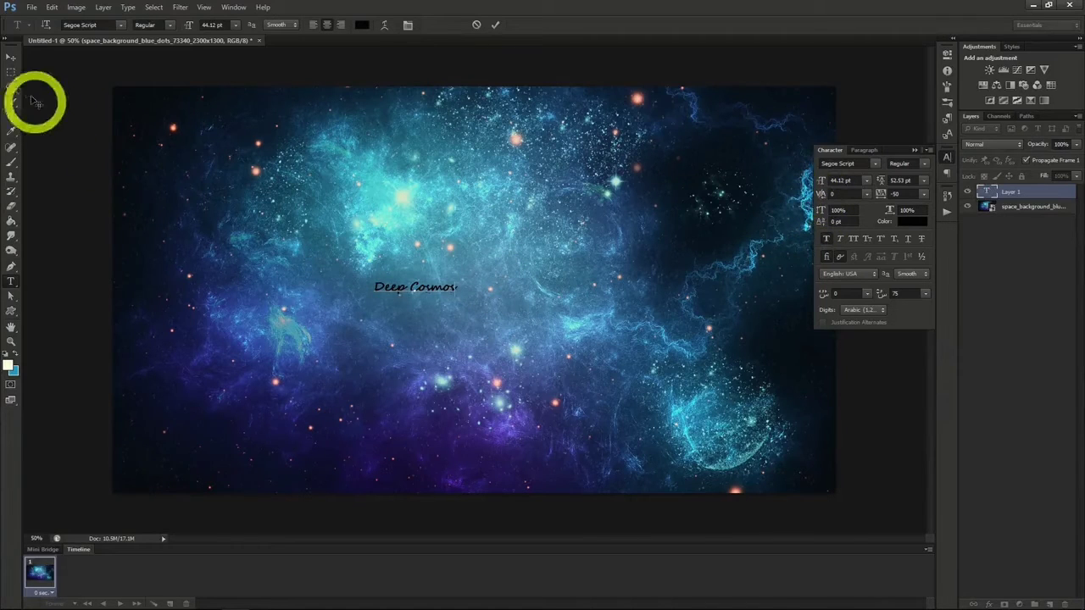
pyautogui.click(11, 57)
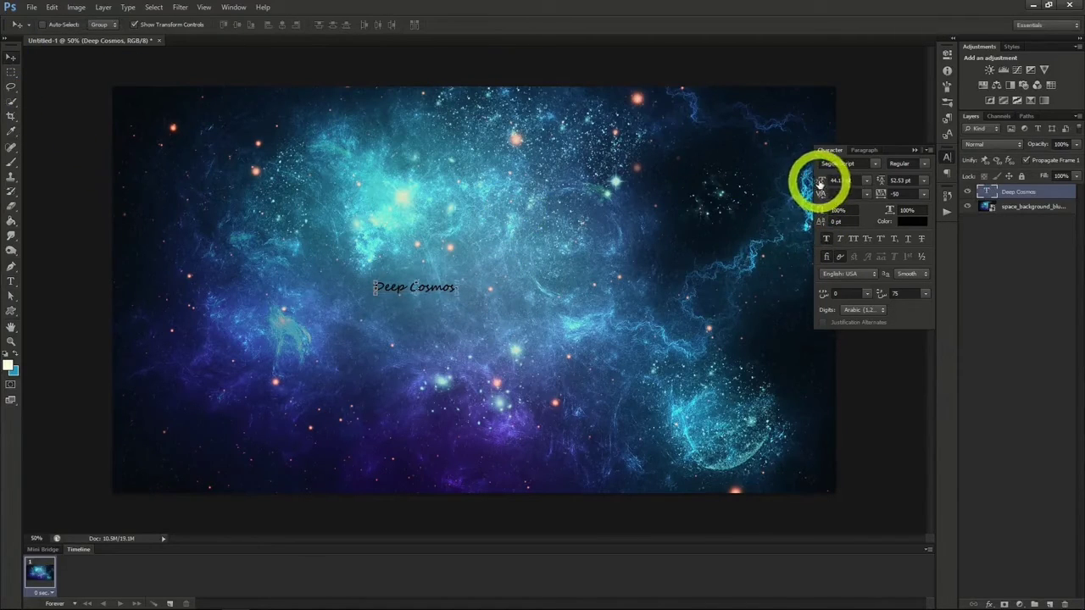
# Enlarge the "Deep Cosmos" text to 150.12 pt and recolor it dark blue (124379) sampled from the space background.
pyautogui.moveTo(819, 184); pyautogui.dragTo(851, 181)
pyautogui.moveTo(639, 287); pyautogui.dragTo(759, 314)
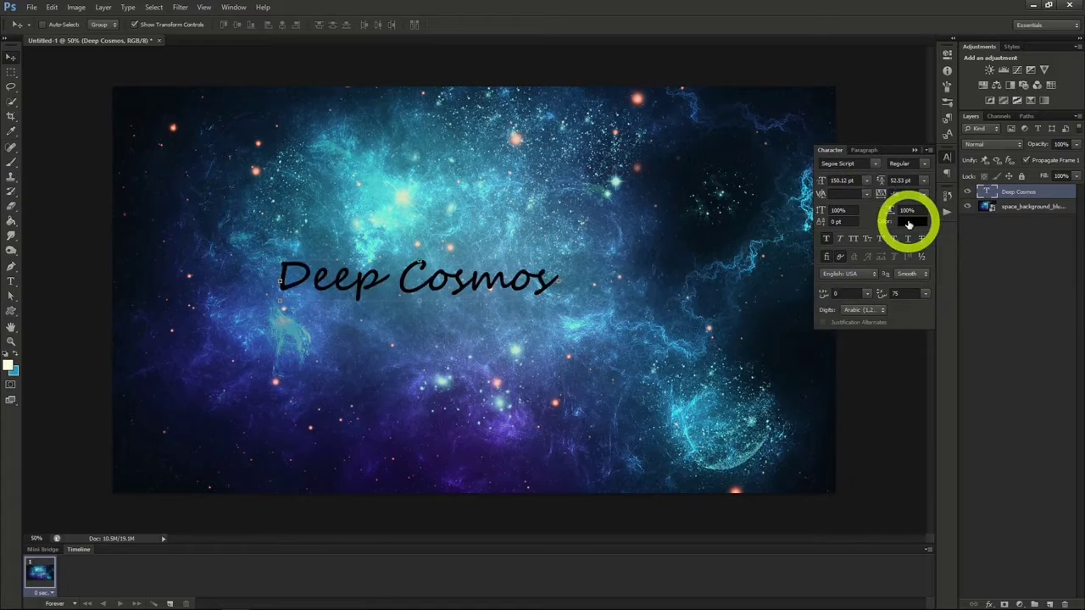
pyautogui.click(908, 223)
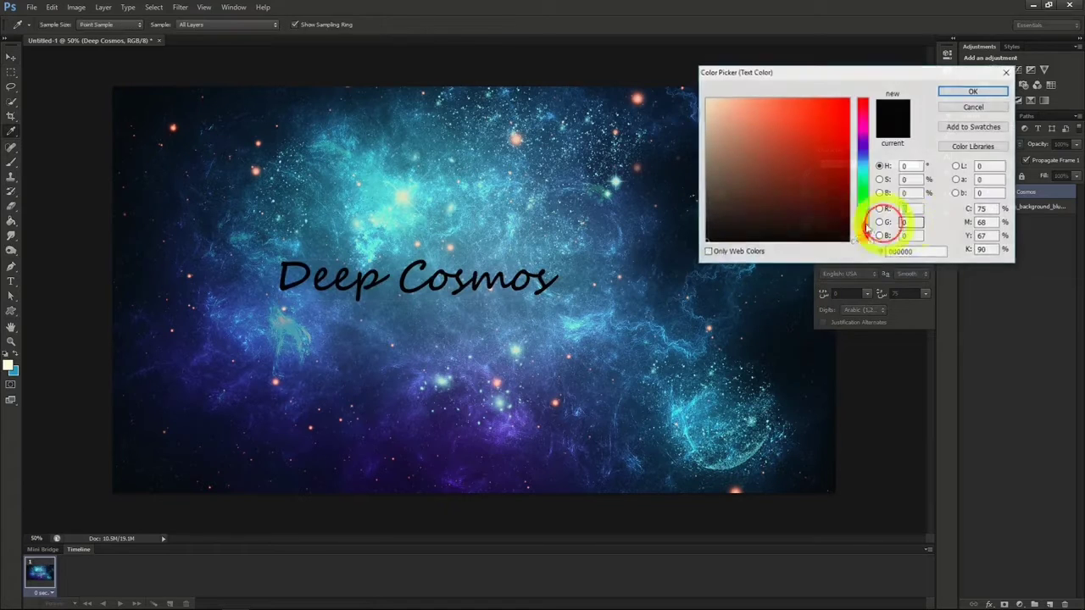
pyautogui.click(637, 230)
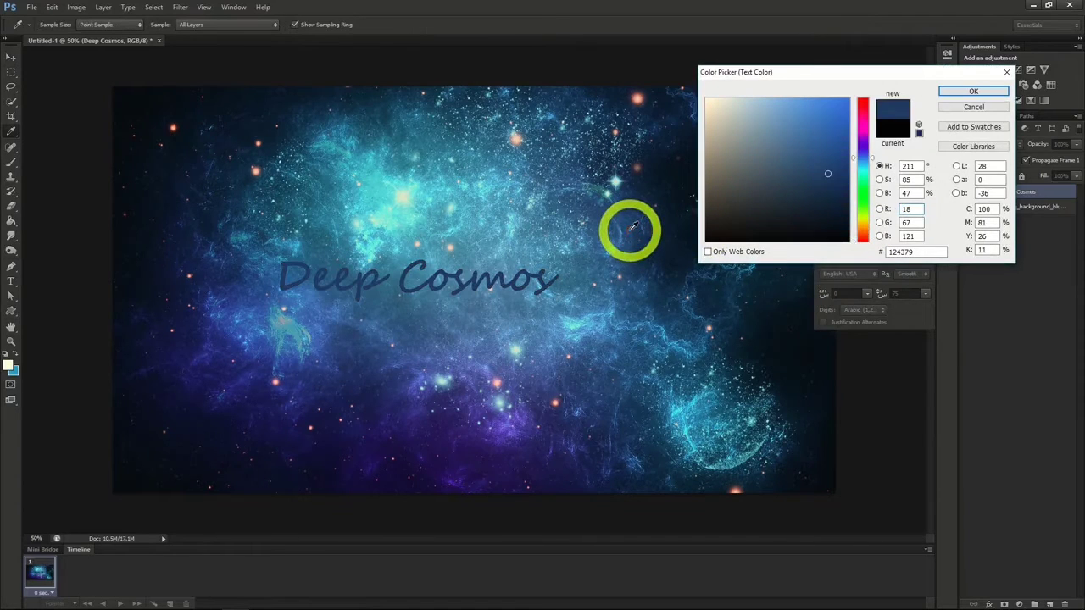
pyautogui.click(966, 91)
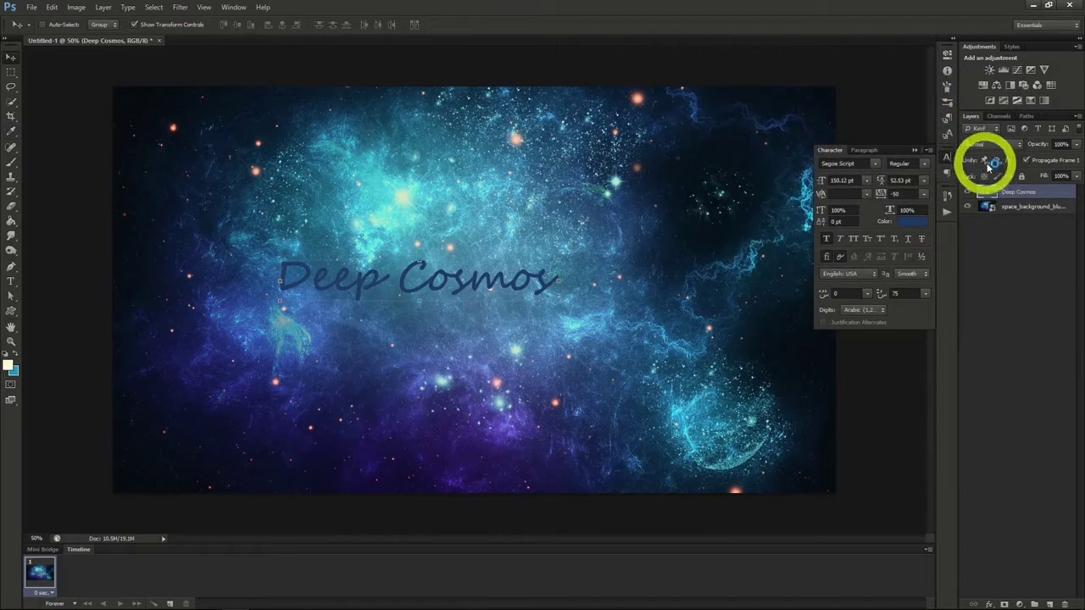
# Add Stroke and Inner Glow layer effects to the "Deep Cosmos" text.
pyautogui.rightClick(1013, 192)
pyautogui.click(1010, 195)
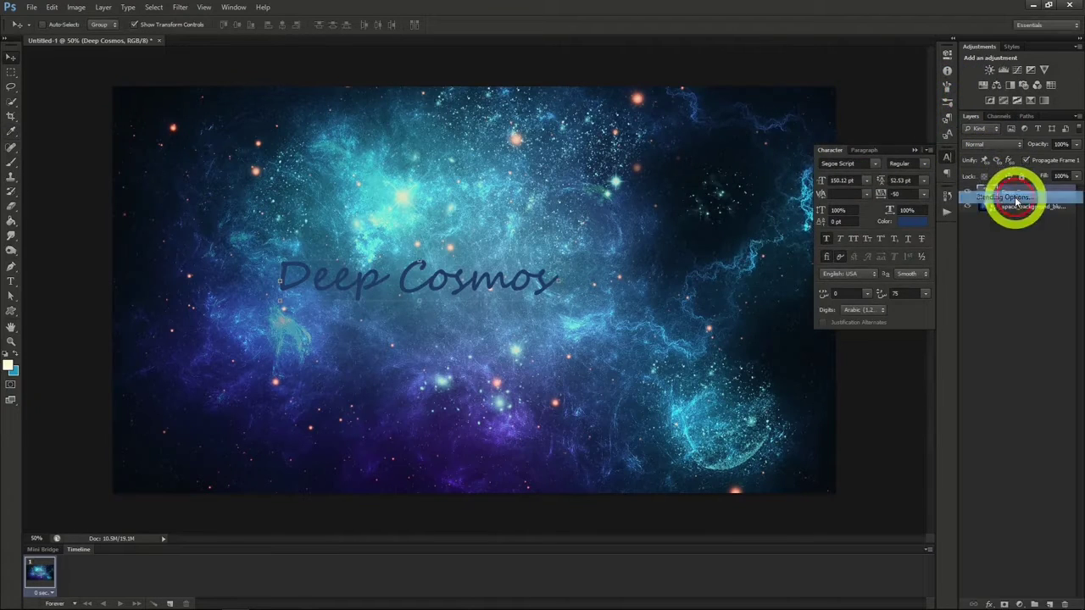
pyautogui.click(657, 206)
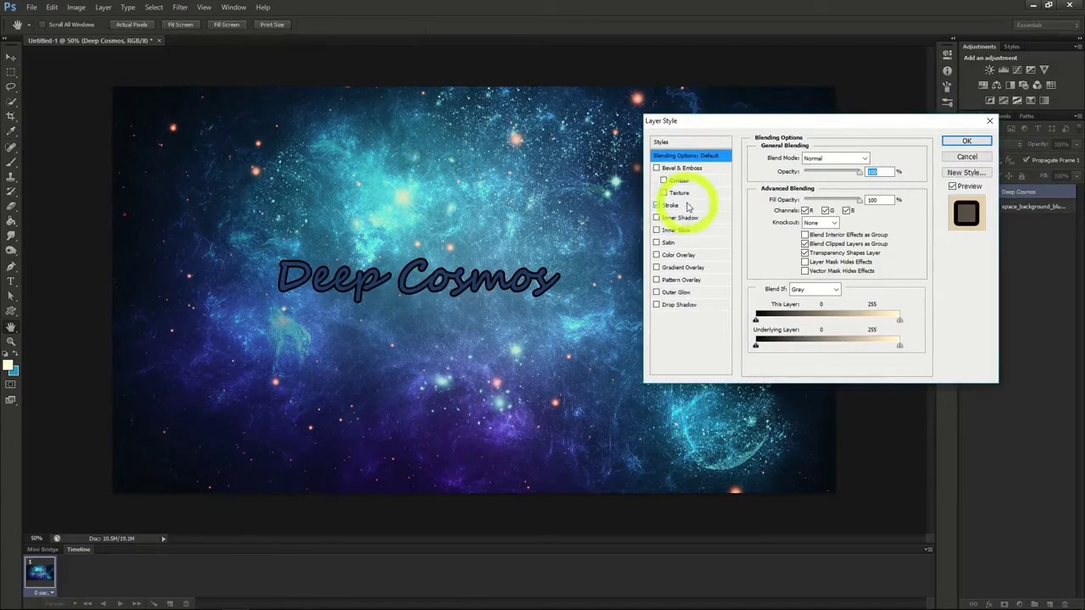
pyautogui.click(656, 231)
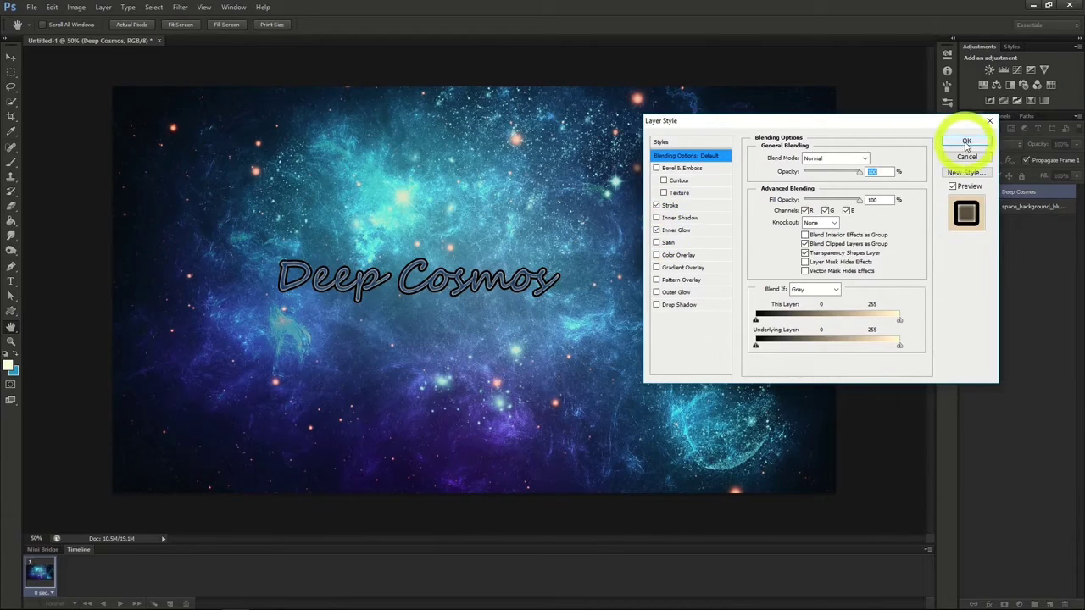
pyautogui.click(966, 141)
# Change the "Deep Cosmos" font to Master Of Break and move the text toward the right edge of the canvas.
pyautogui.click(875, 163)
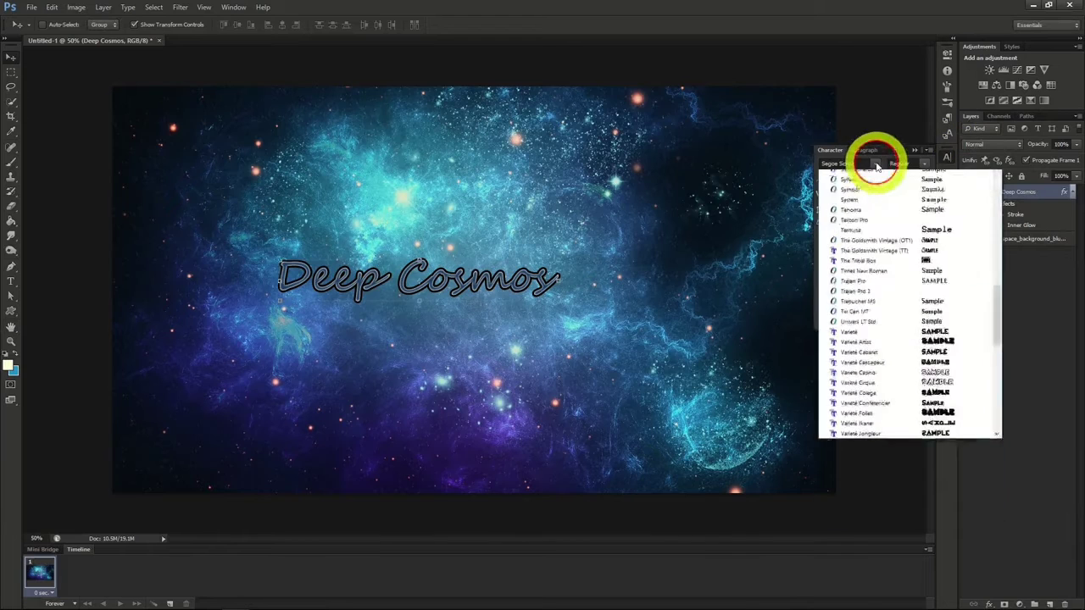
pyautogui.moveTo(997, 450); pyautogui.dragTo(998, 348)
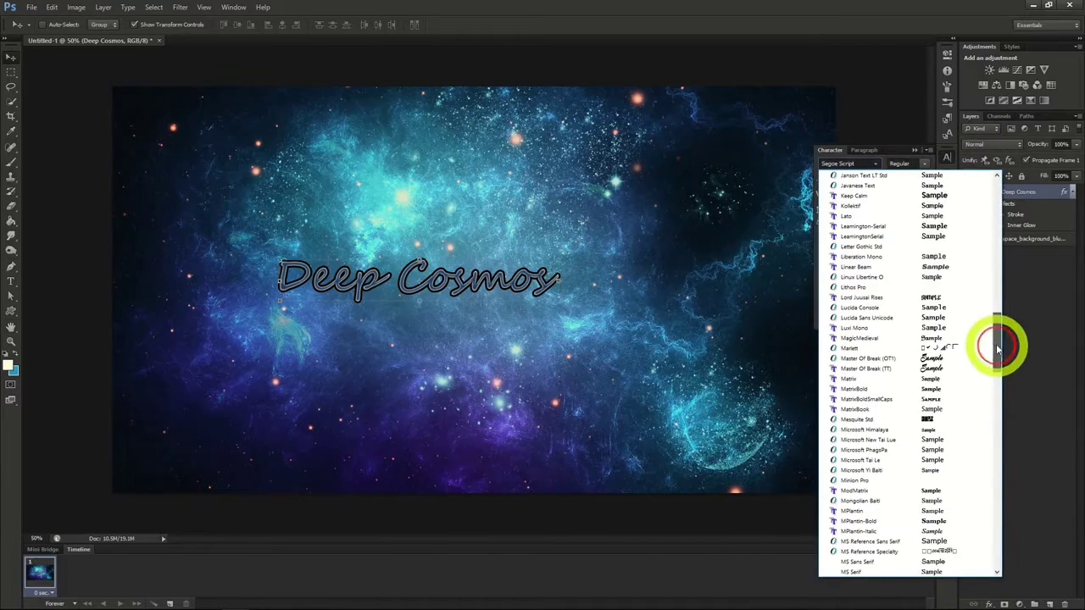
pyautogui.click(874, 368)
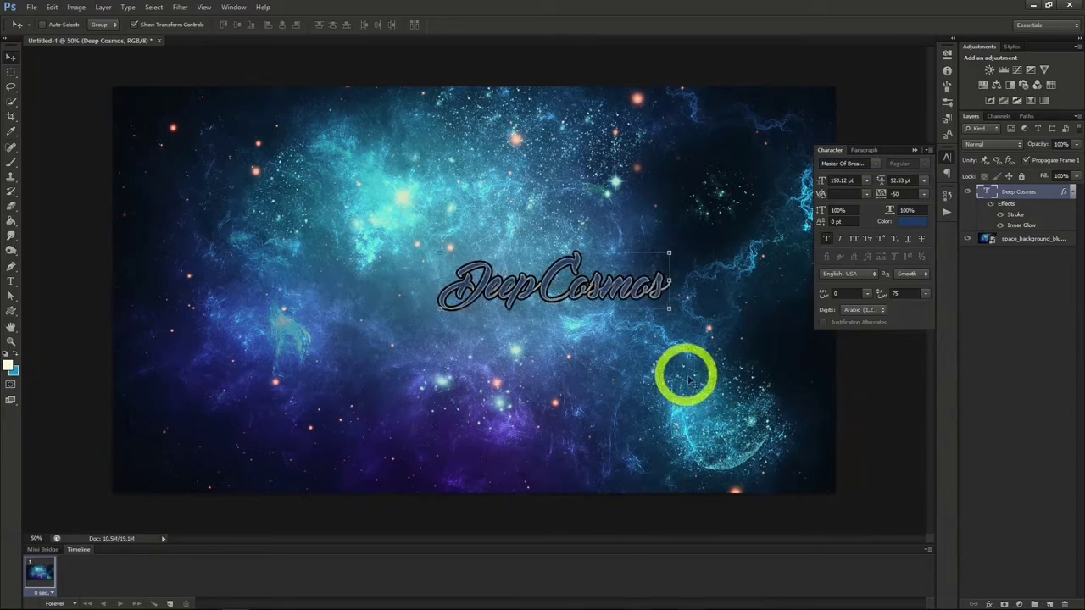
pyautogui.moveTo(684, 379); pyautogui.dragTo(837, 388)
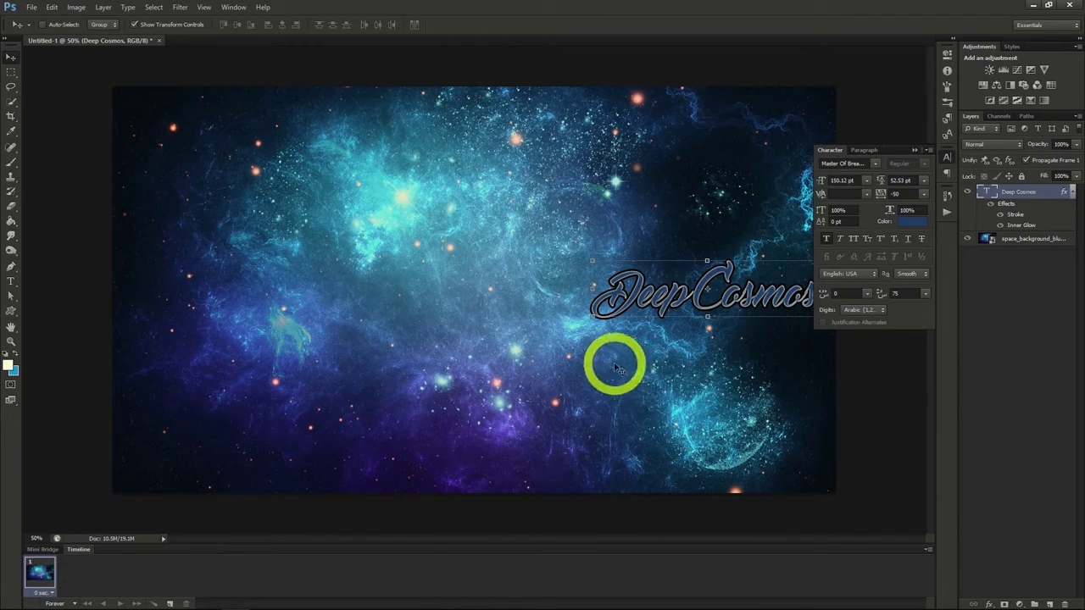
# Add a second text layer reading "Space Exploration" just below the "Deep Cosmos" title.
pyautogui.click(11, 281)
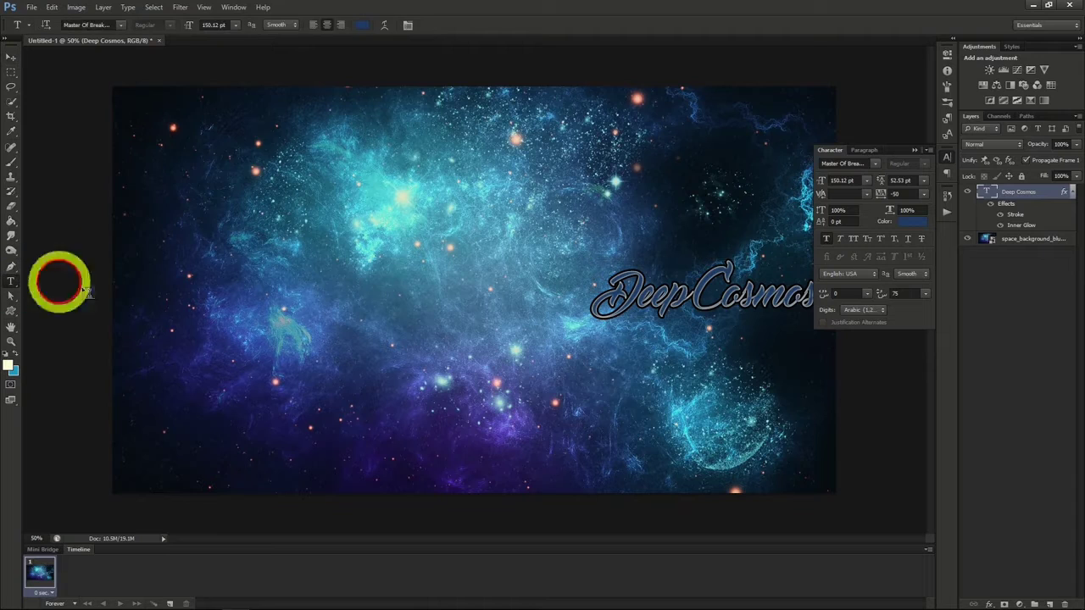
pyautogui.click(548, 337)
pyautogui.write('S')
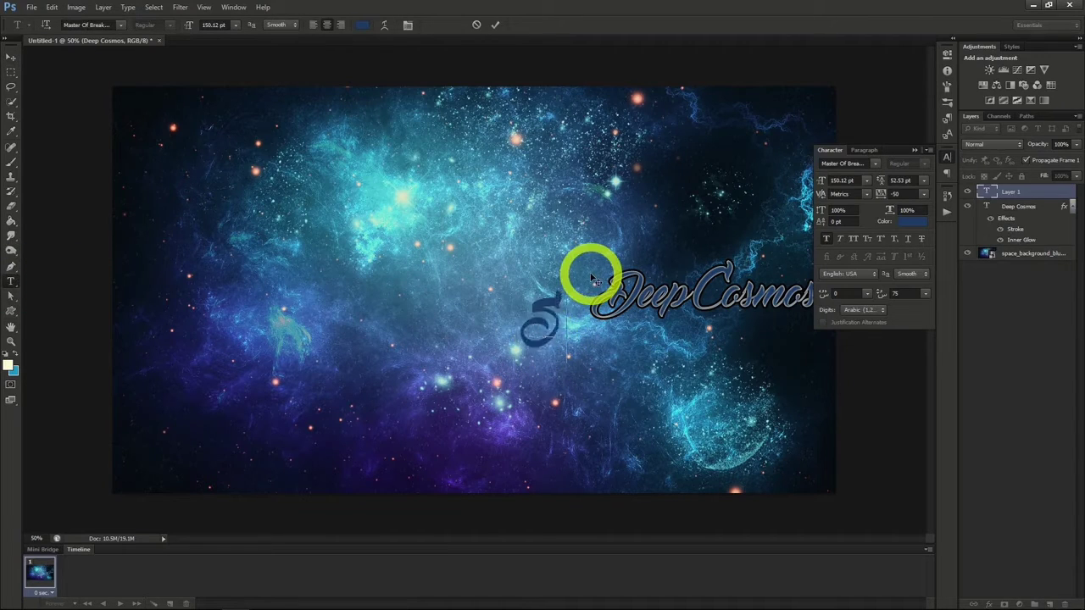
pyautogui.write('pace Exploration')
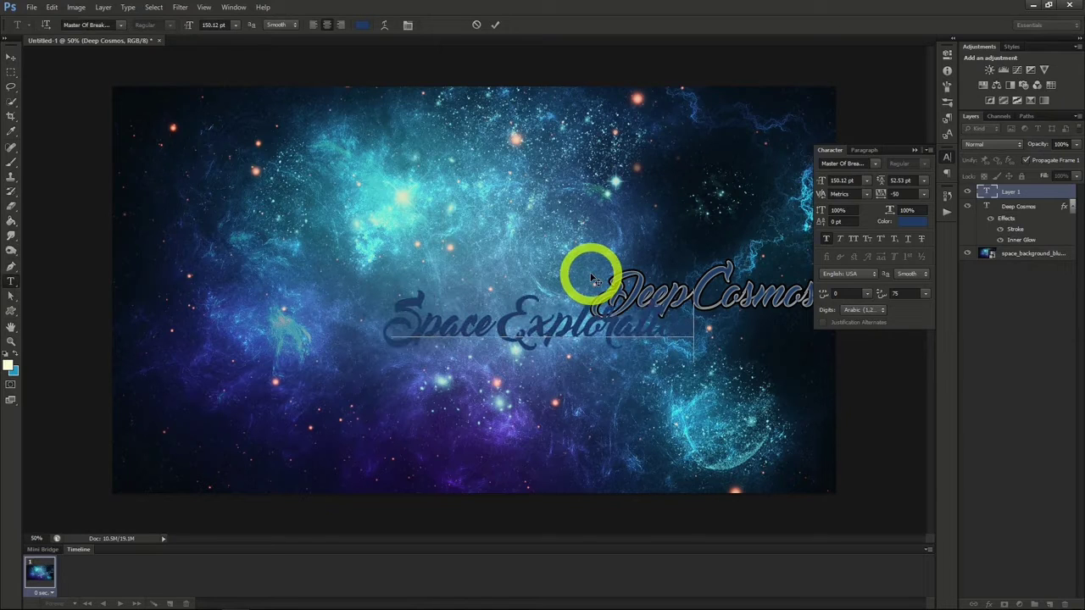
pyautogui.click(11, 56)
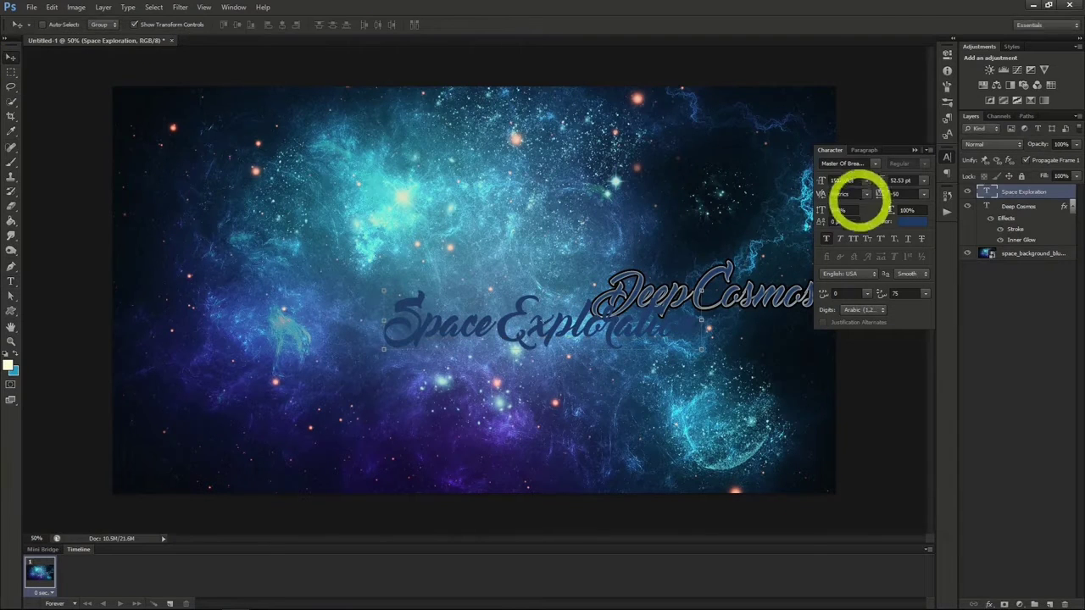
# Style "Space Exploration" in MPlantin-Bold at 113.12 pt with Stroke and Inner Glow, and position it directly under "Deep Cosmos".
pyautogui.click(876, 164)
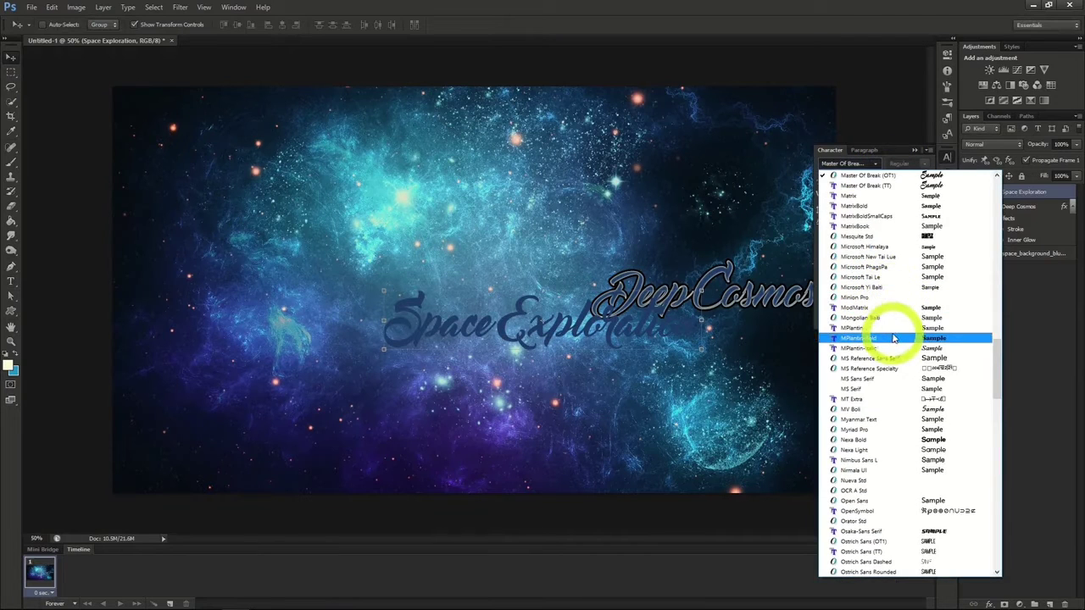
pyautogui.click(893, 339)
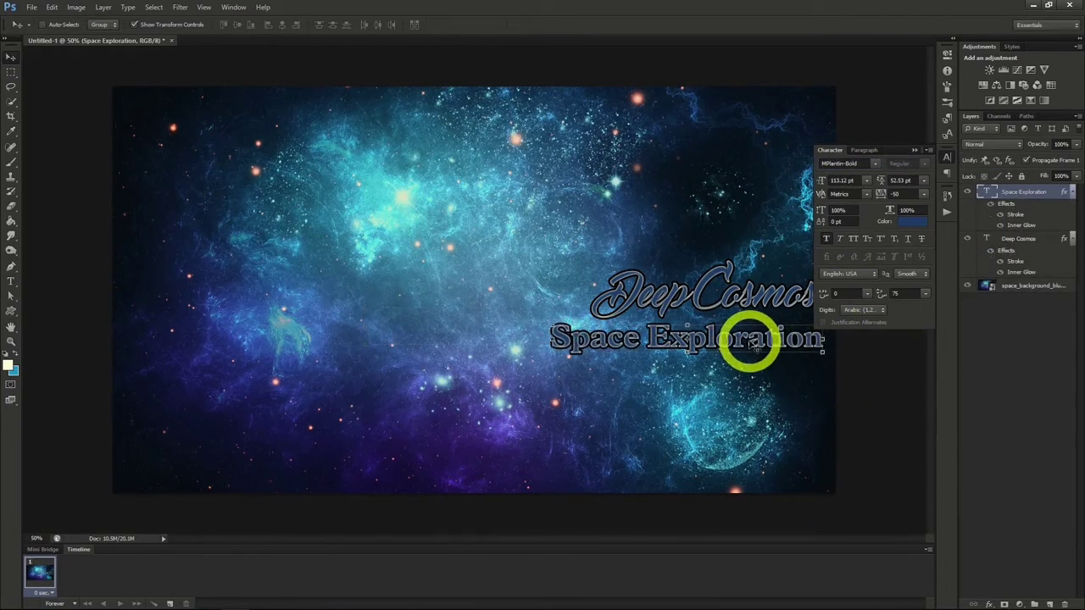
pyautogui.moveTo(750, 344)
pyautogui.mouseDown()
pyautogui.moveTo(751, 334)
pyautogui.moveTo(760, 348)
pyautogui.mouseUp()
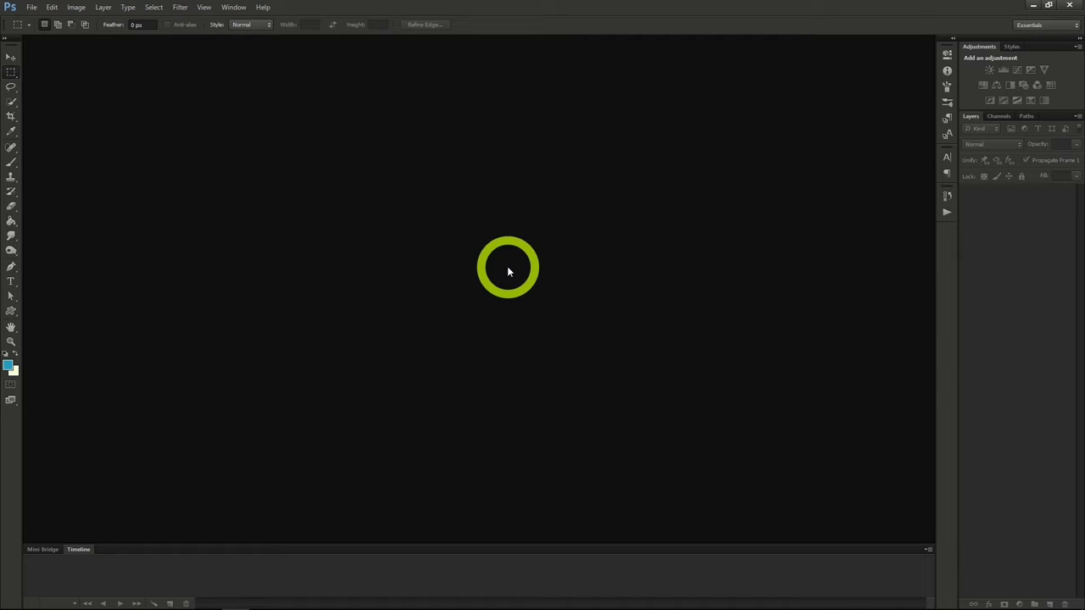
# Create a new RGB document 970 by 90 pixels at 72 pixels/inch with a transparent background.
pyautogui.click(32, 8)
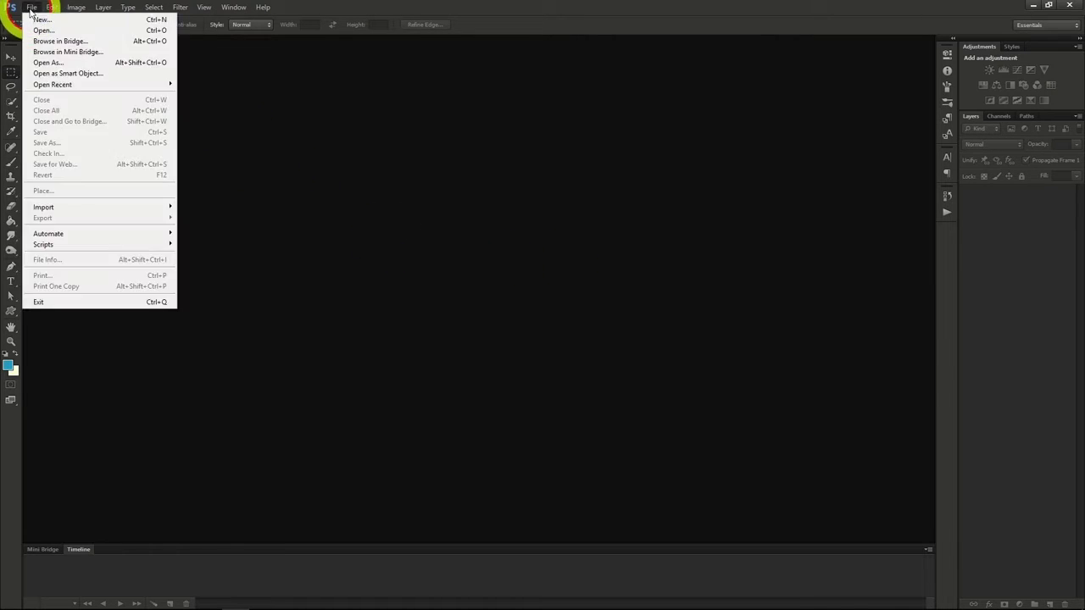
pyautogui.click(38, 20)
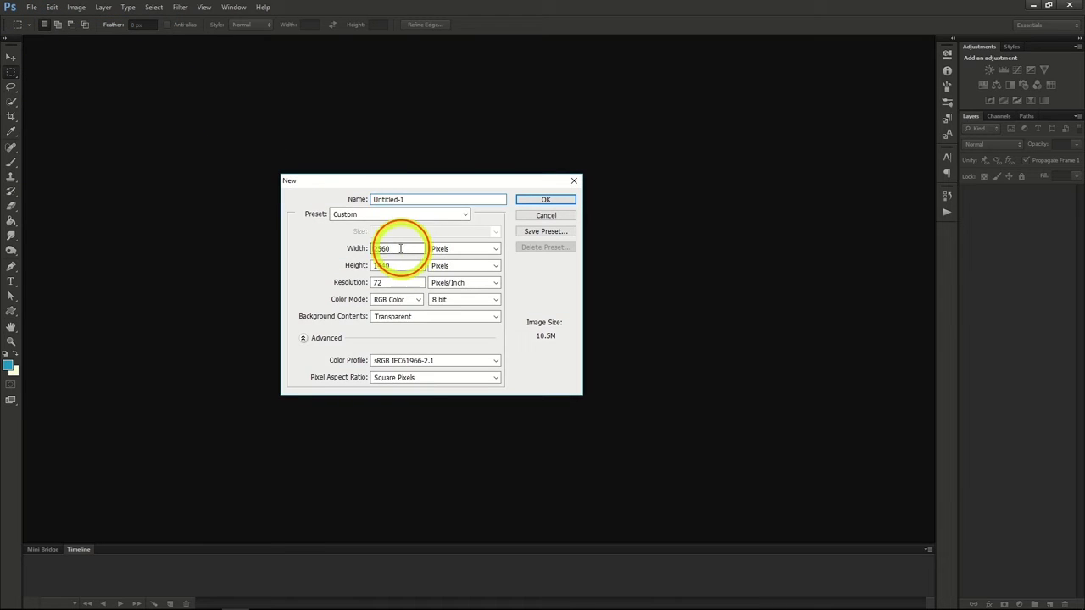
pyautogui.moveTo(399, 249); pyautogui.dragTo(325, 243)
pyautogui.write('970')
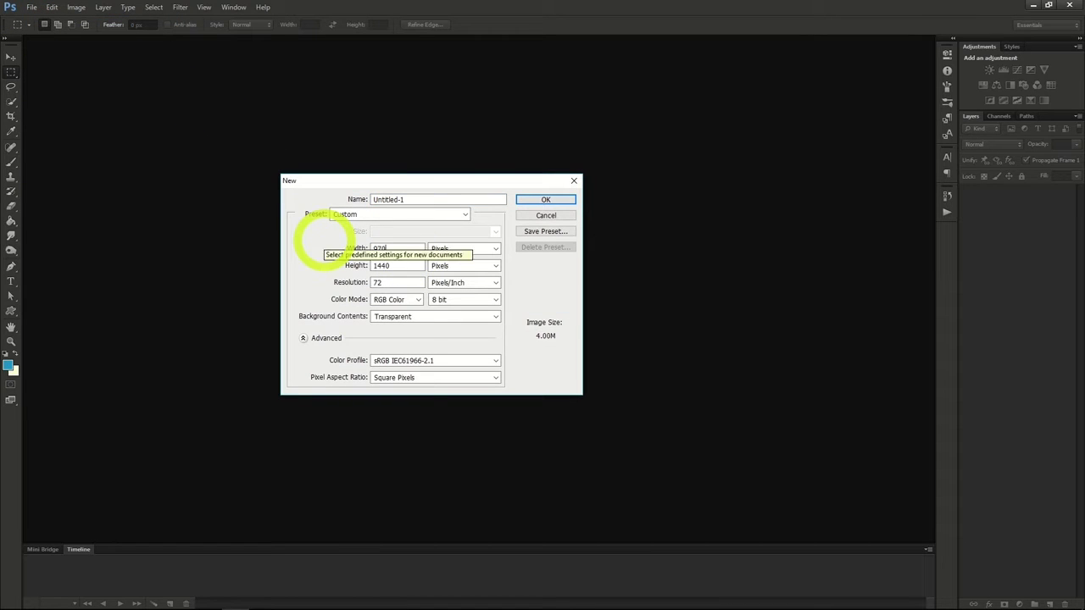
pyautogui.moveTo(389, 265); pyautogui.dragTo(343, 270)
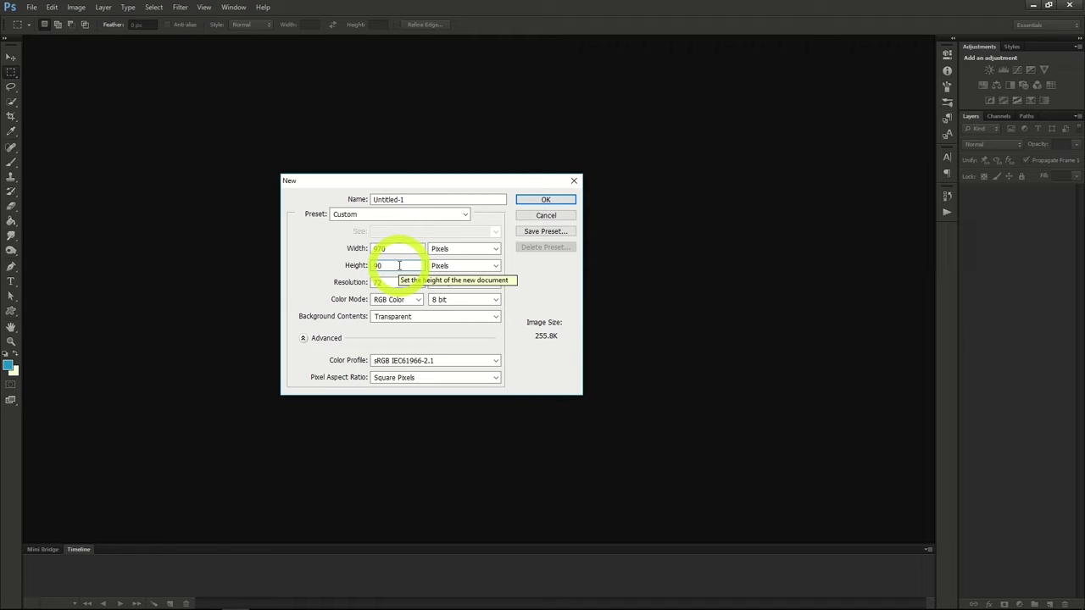
pyautogui.click(530, 201)
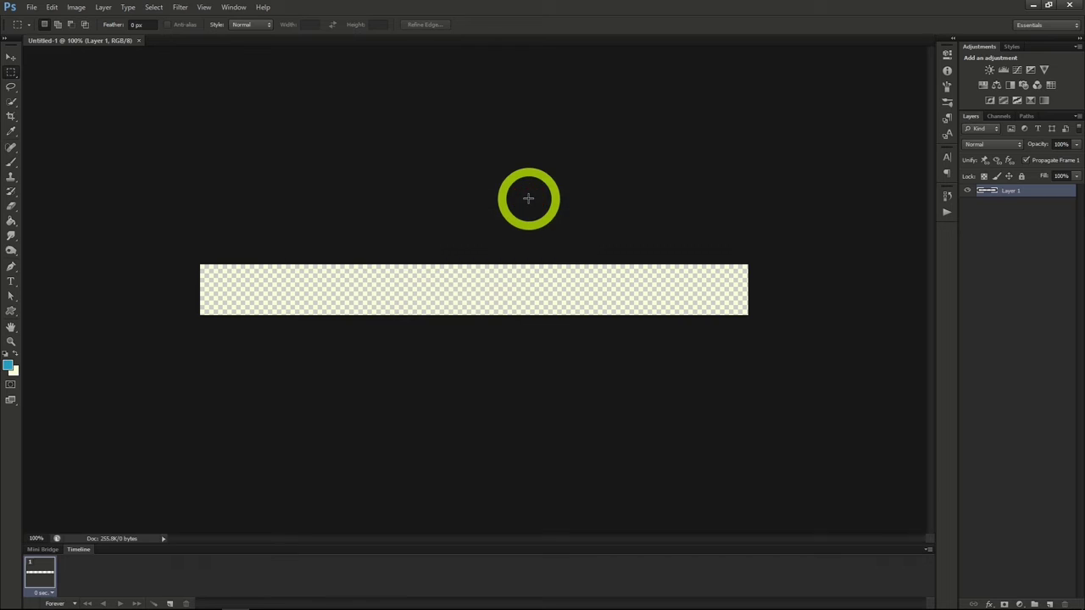
# Swap the foreground and background colors and fill the empty banner layer with white using the Paint Bucket.
pyautogui.click(11, 220)
pyautogui.click(16, 354)
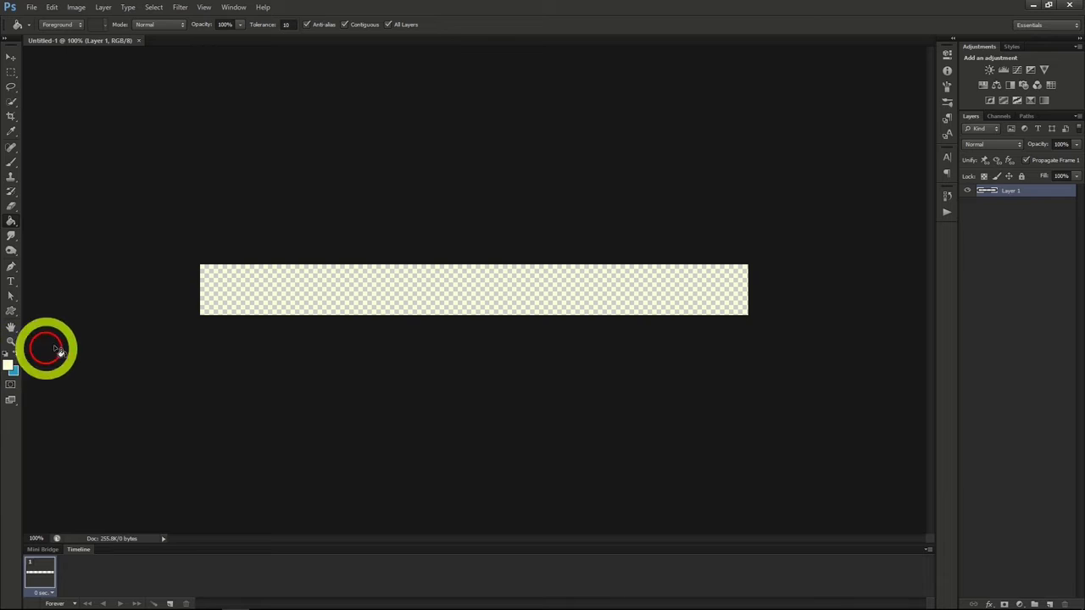
pyautogui.click(238, 290)
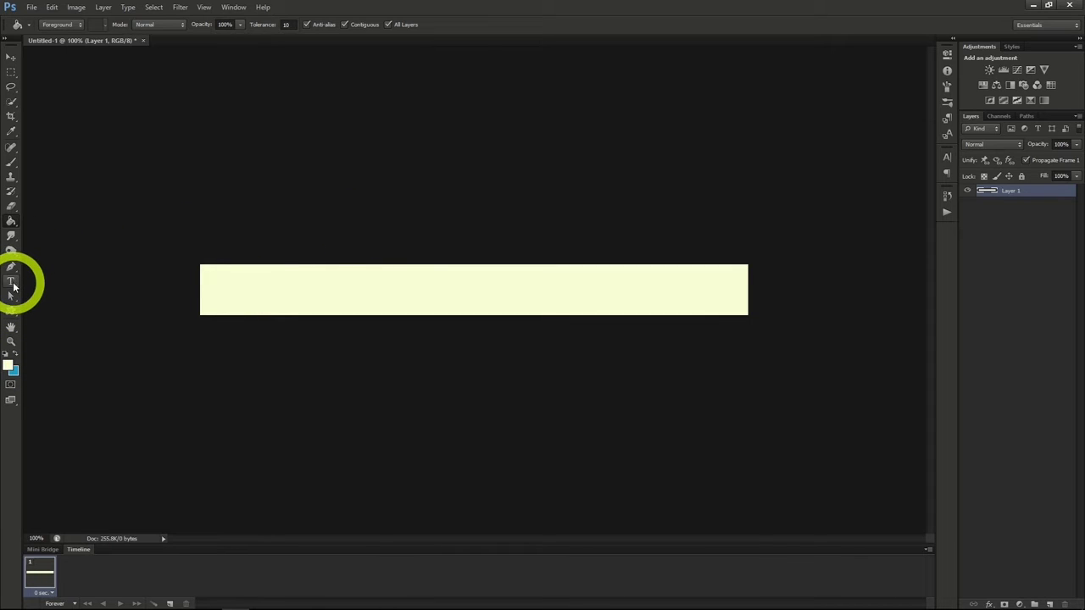
# Add the text "10 Apples for 3.99" in black Segoe Script at 55.12 pt in the middle of the banner.
pyautogui.click(13, 282)
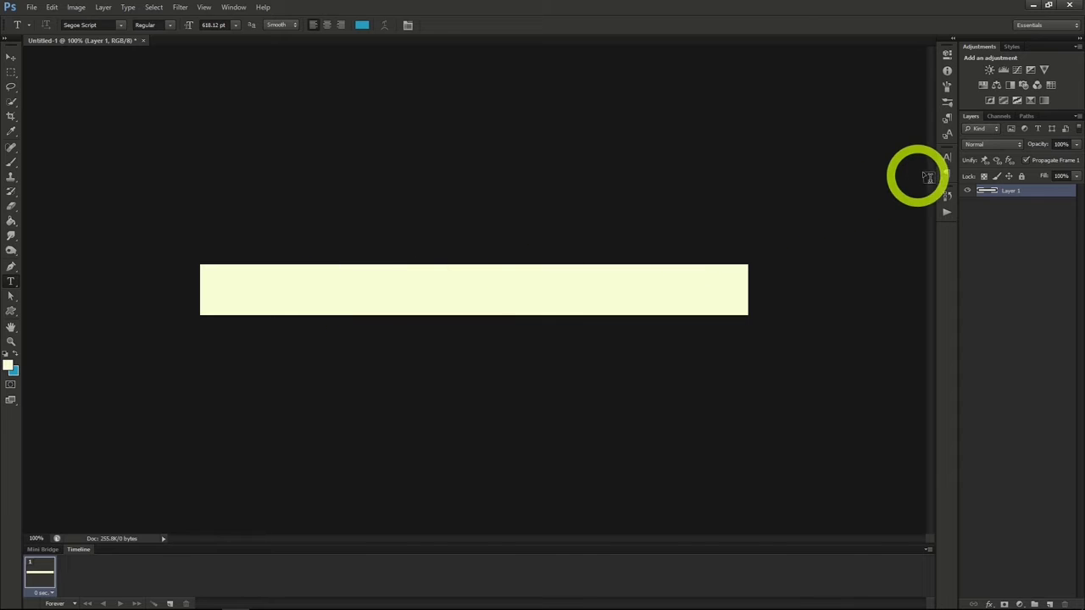
pyautogui.click(946, 157)
pyautogui.click(909, 225)
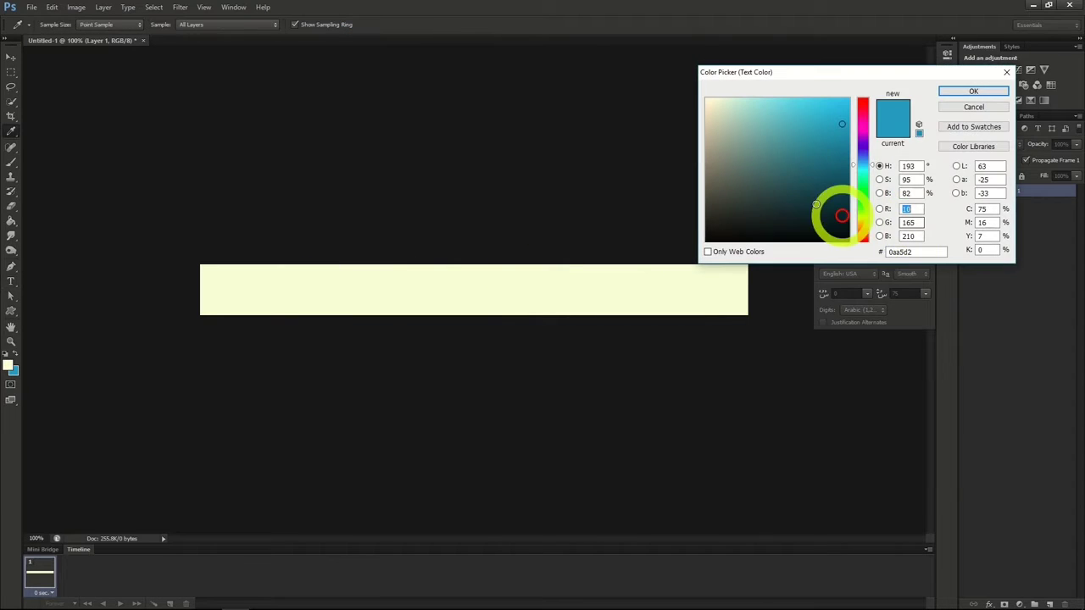
pyautogui.moveTo(836, 217); pyautogui.dragTo(901, 269)
pyautogui.click(959, 90)
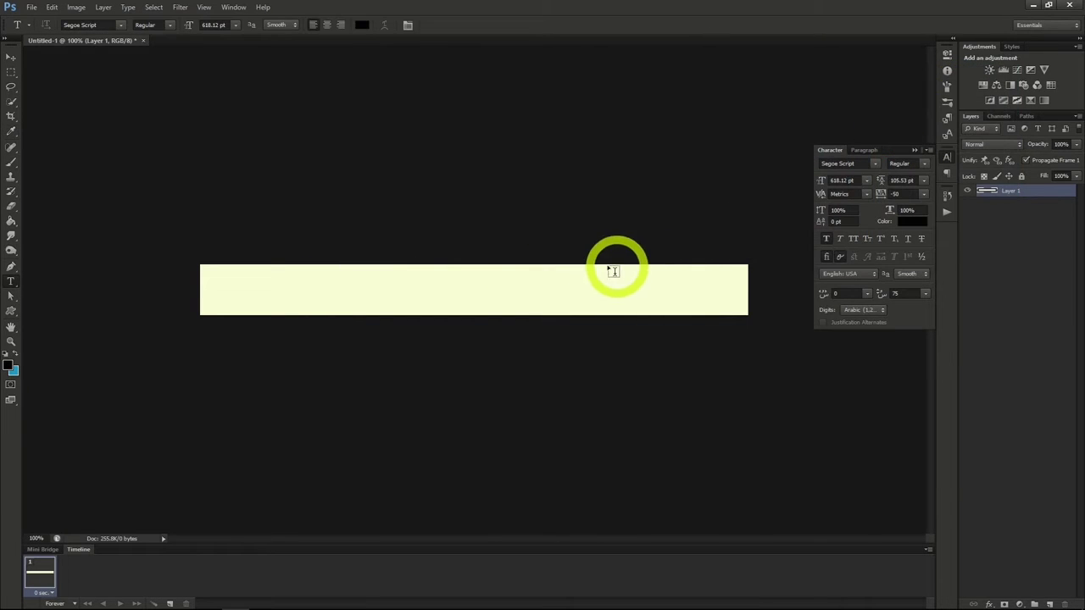
pyautogui.click(345, 259)
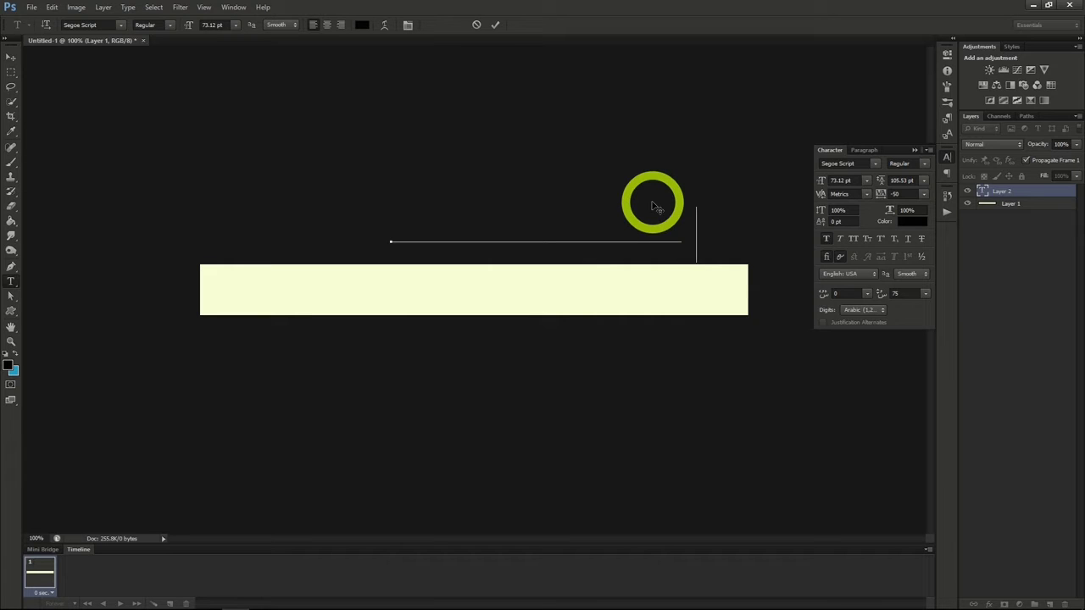
pyautogui.moveTo(605, 178); pyautogui.dragTo(525, 242)
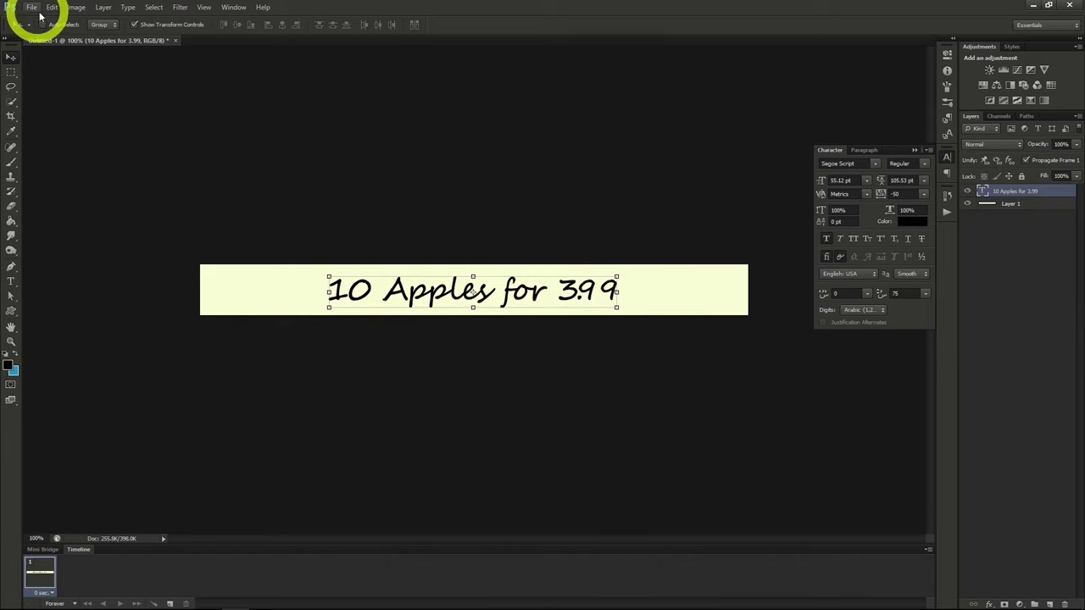
# Select the whole canvas and align the "10 Apples for 3.99" text to its horizontal center.
pyautogui.click(154, 7)
pyautogui.click(155, 19)
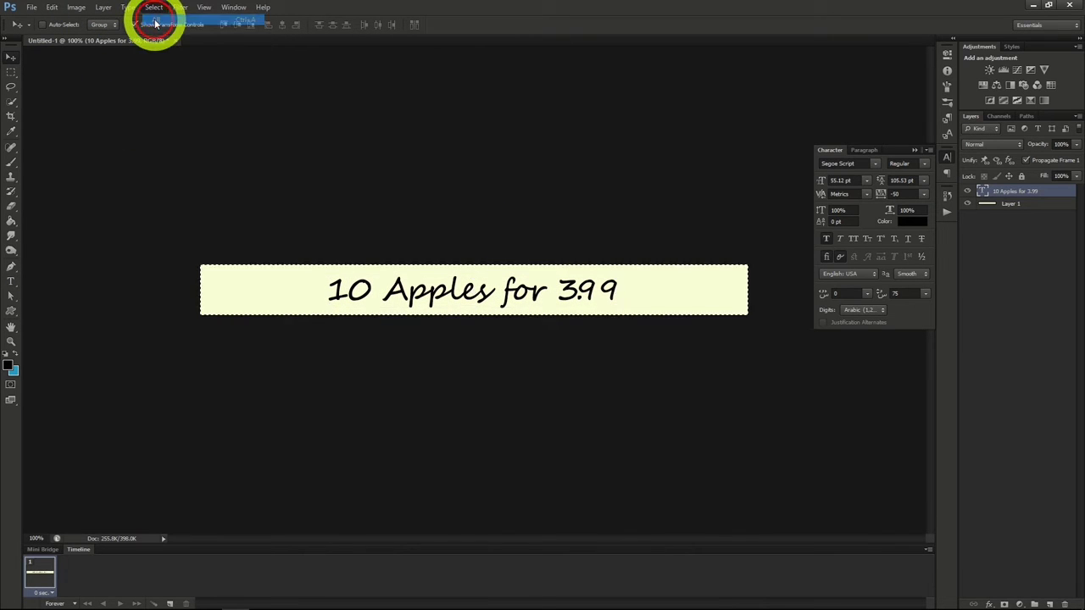
pyautogui.click(280, 25)
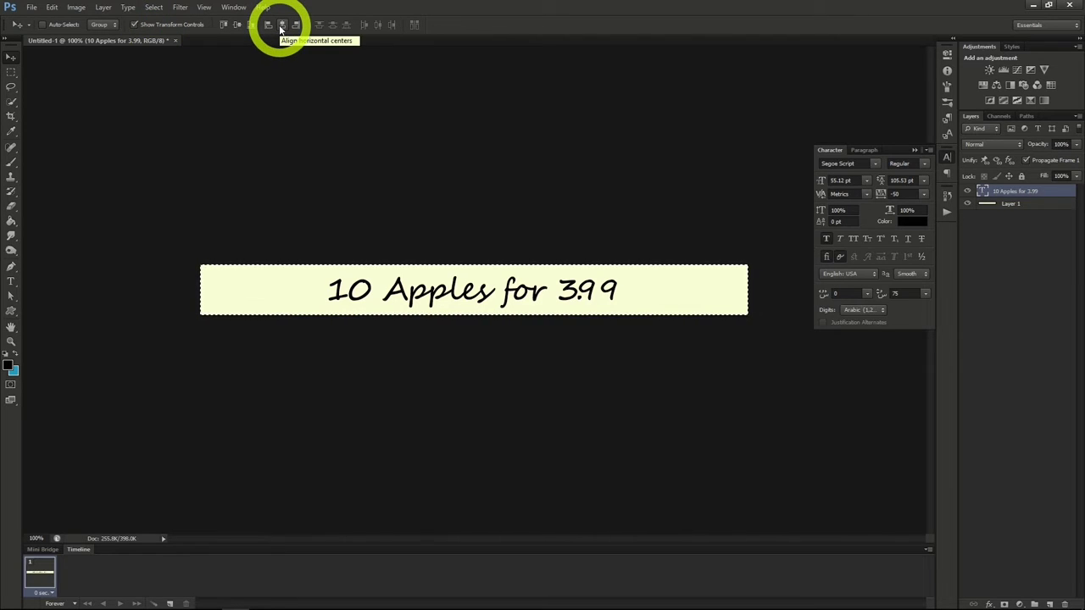
pyautogui.click(282, 26)
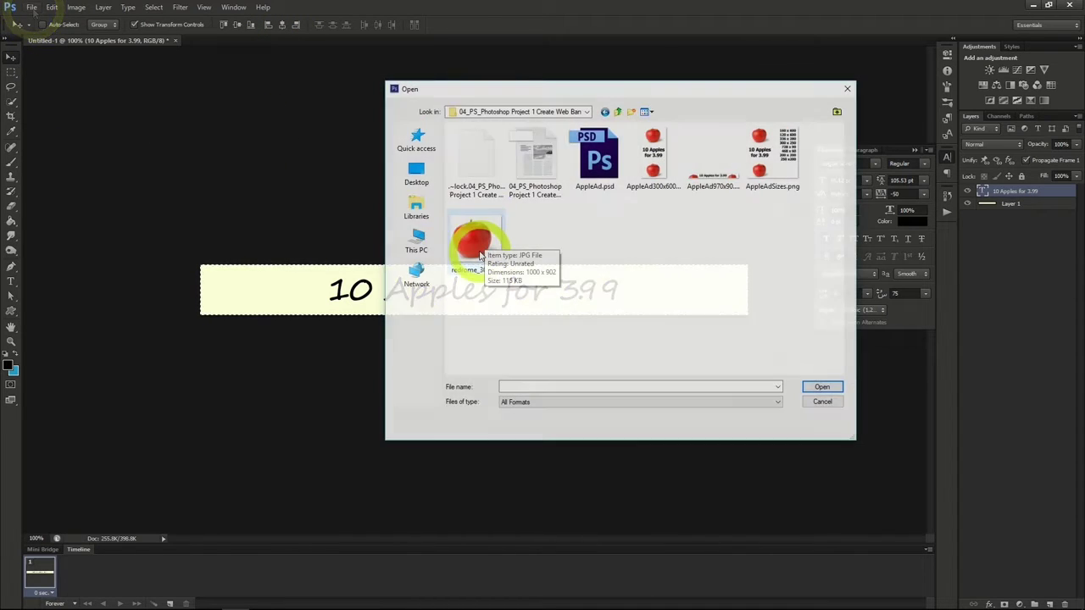
# Open the apple image redrome_300.jpg as a separate document.
pyautogui.click(477, 246)
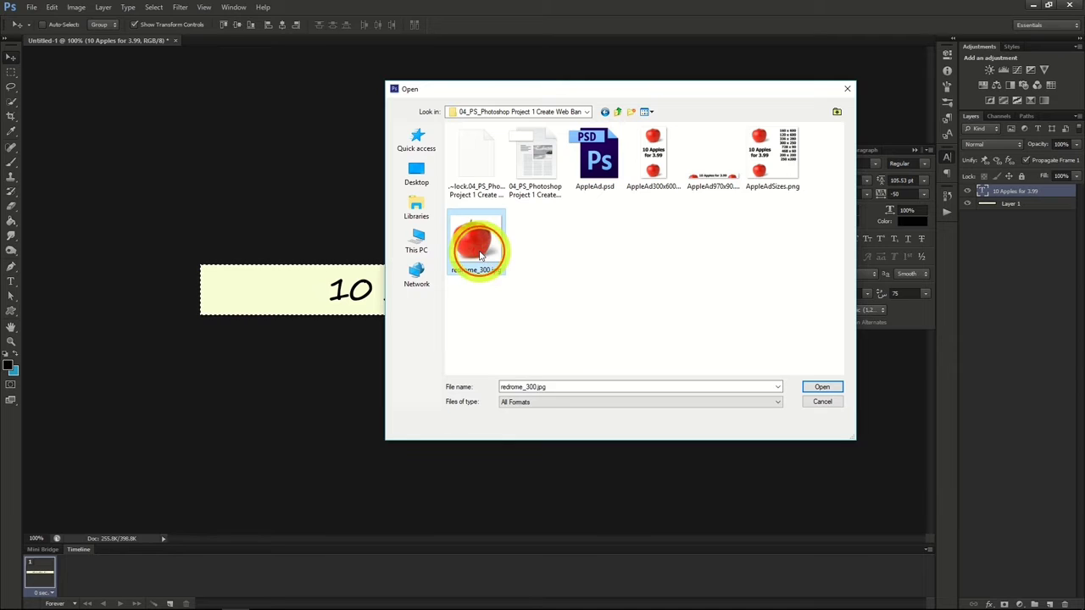
pyautogui.doubleClick(479, 254)
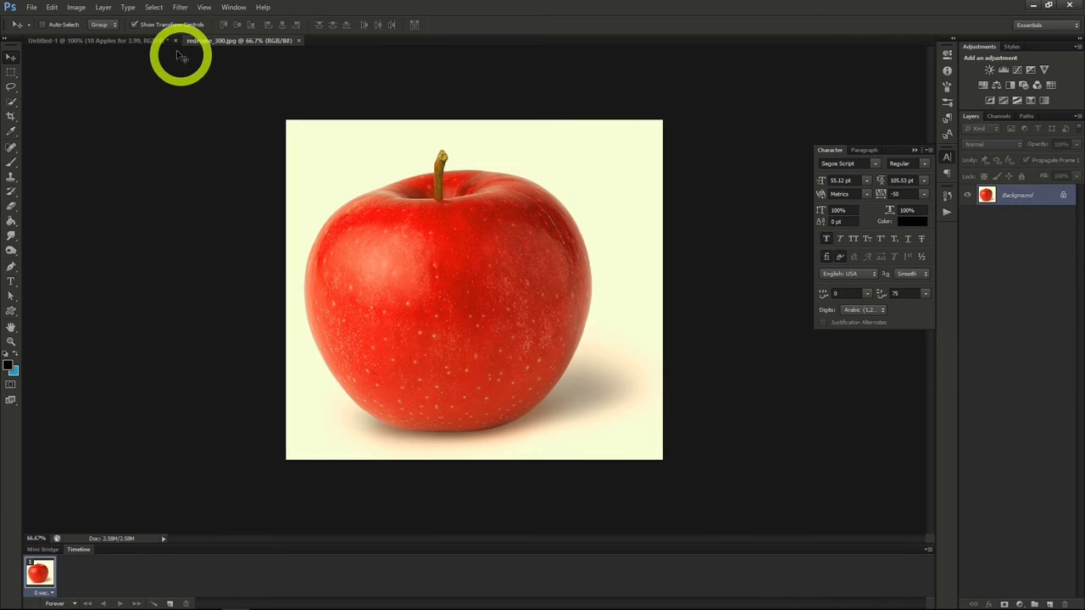
# Select the entire apple image and copy it.
pyautogui.click(156, 8)
pyautogui.click(161, 19)
pyautogui.click(51, 6)
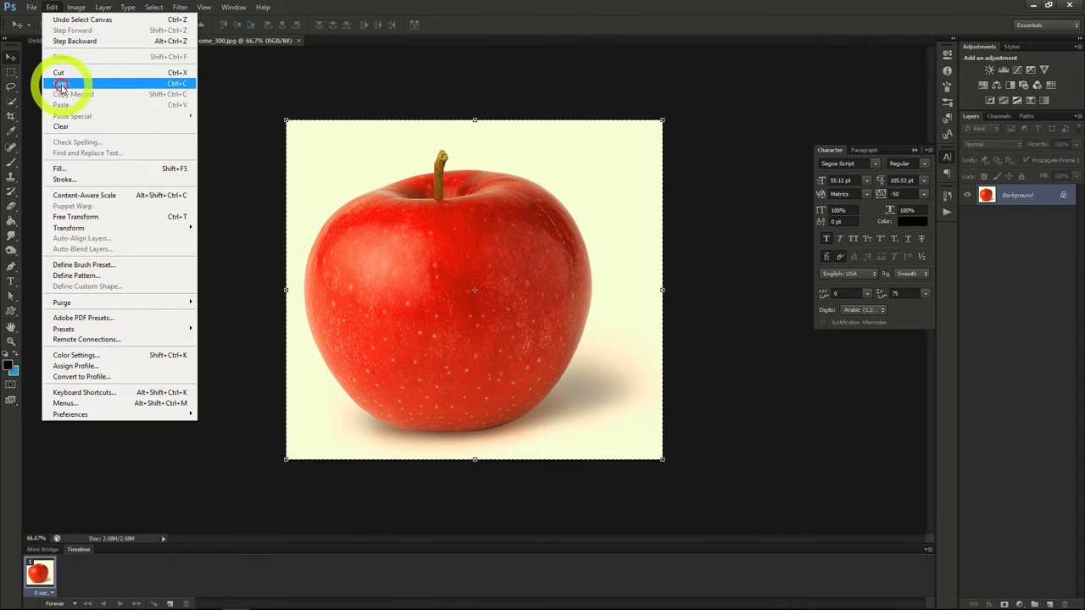
pyautogui.click(61, 87)
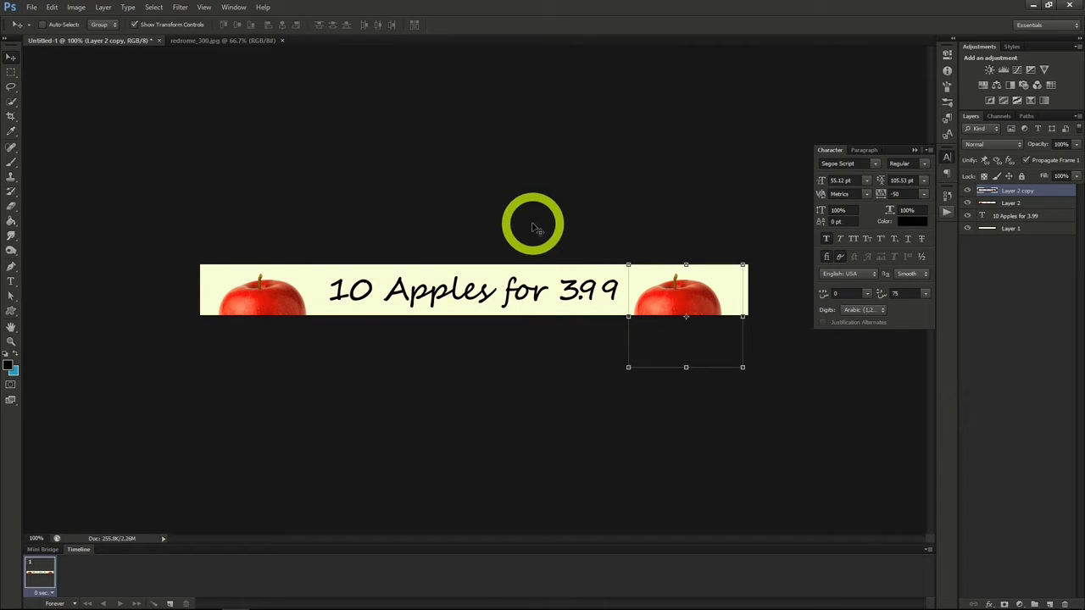
# Save the apple banner as the Photoshop document appleAd1.psd with maximized compatibility.
pyautogui.click(31, 6)
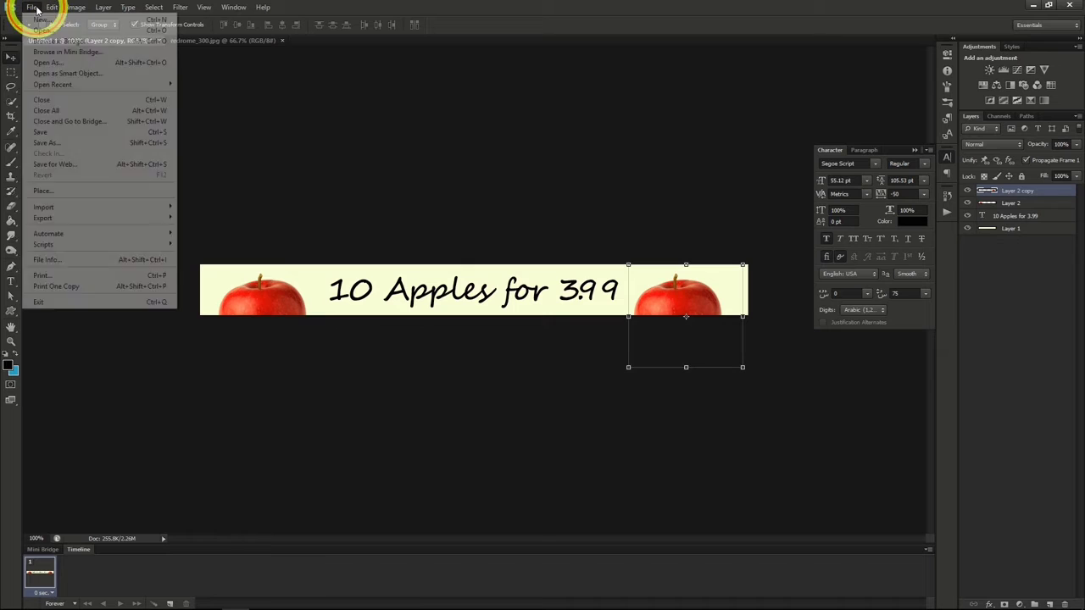
pyautogui.click(58, 142)
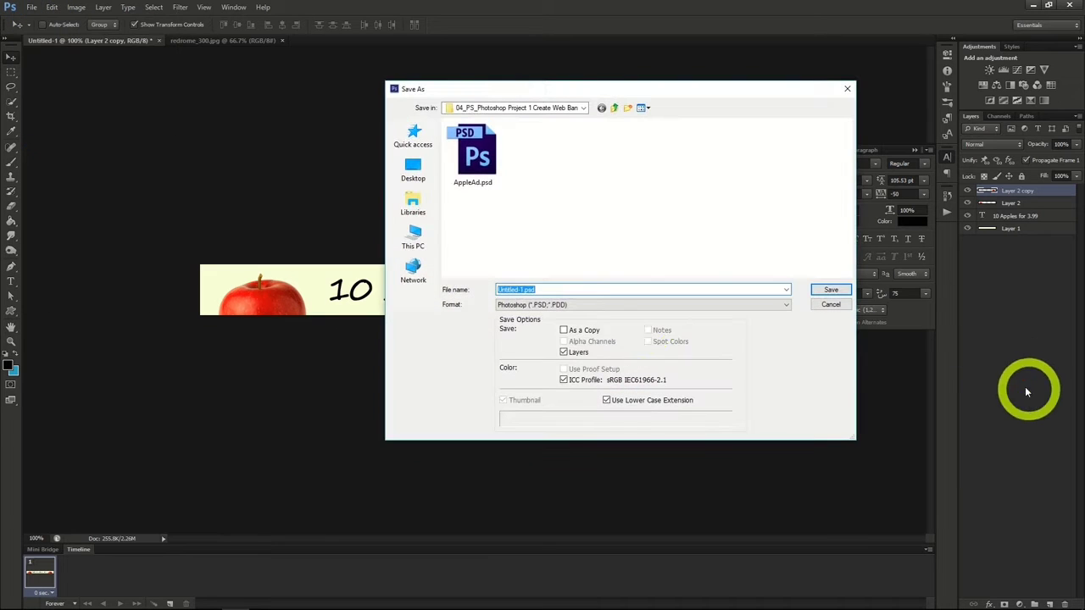
pyautogui.write('appleAd2')
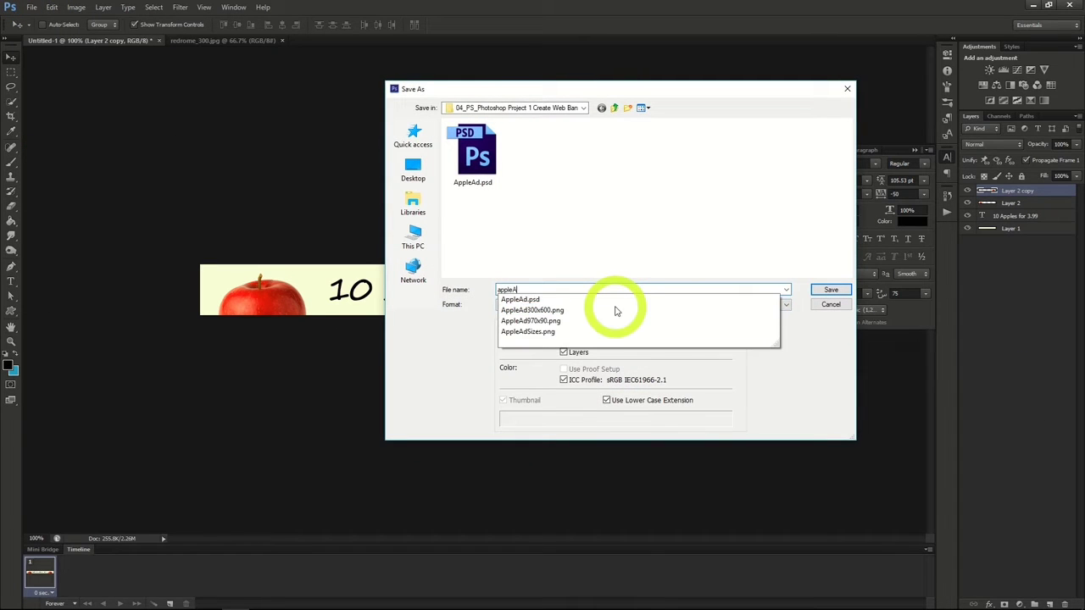
pyautogui.press('Return')
pyautogui.click(663, 184)
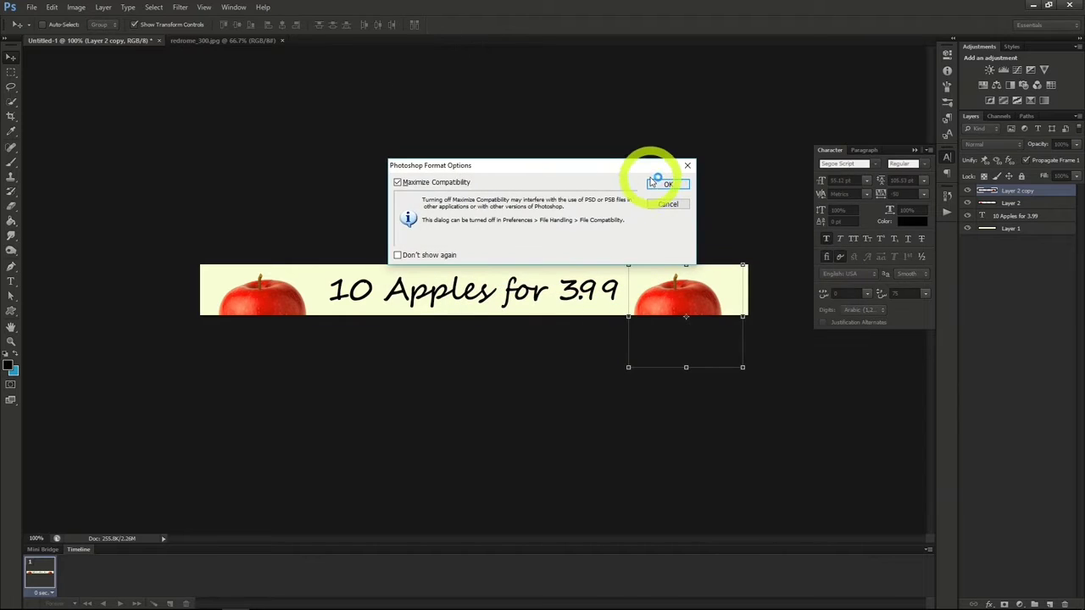
pyautogui.click(510, 172)
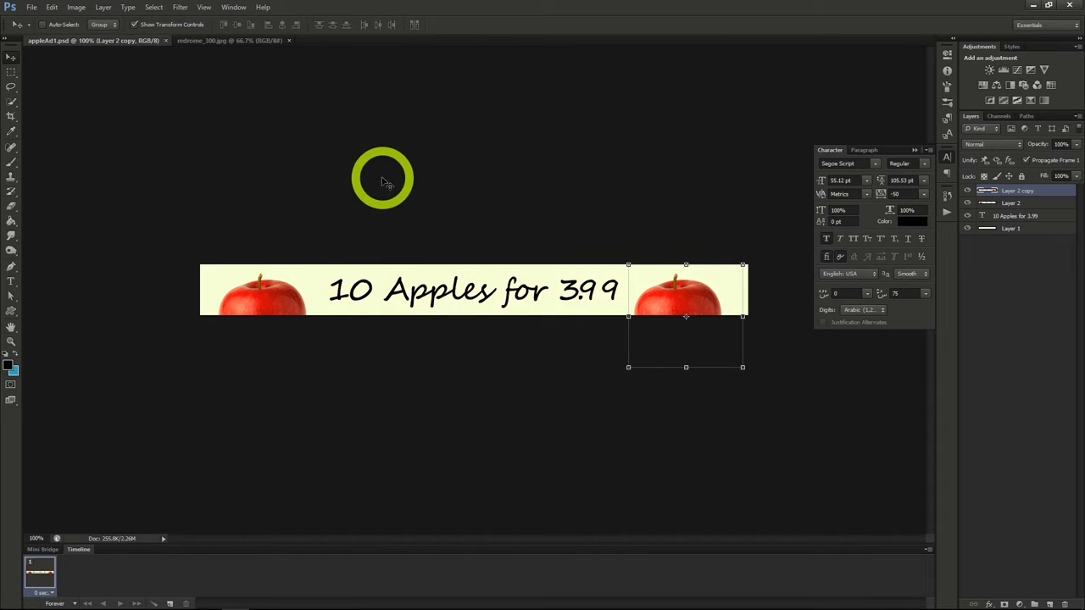
# Resize the banner's canvas to 300 pixels wide and 600 pixels high, anchored at the center.
pyautogui.click(78, 8)
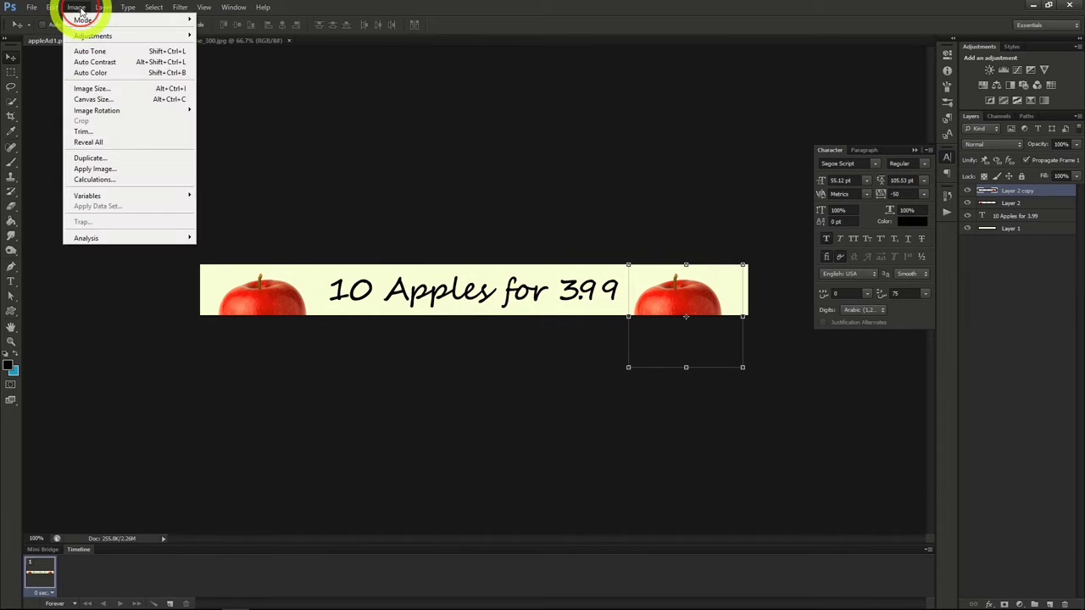
pyautogui.click(107, 100)
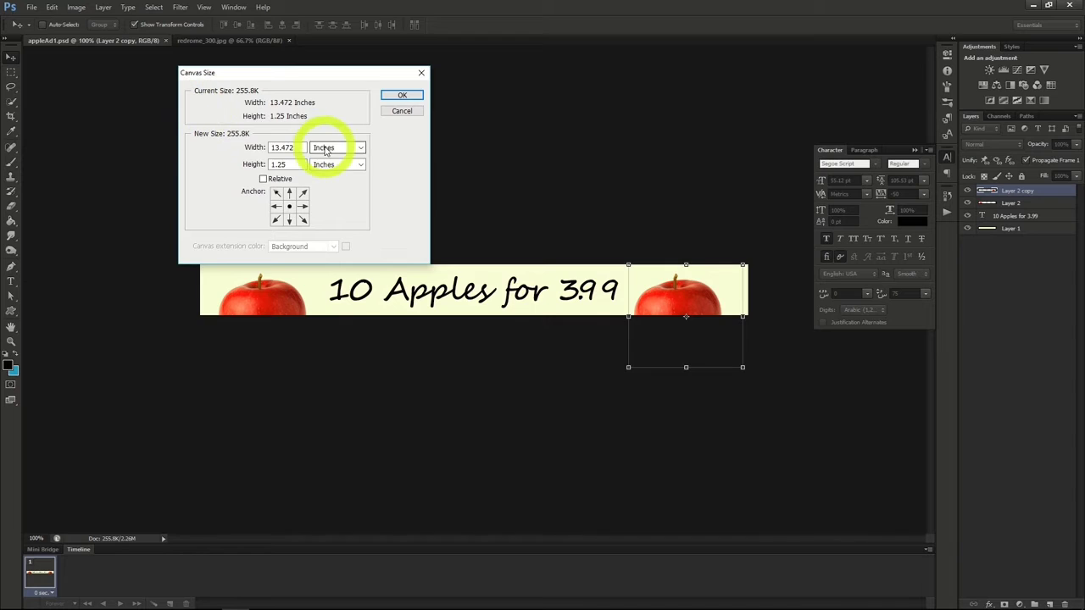
pyautogui.click(324, 150)
pyautogui.click(332, 165)
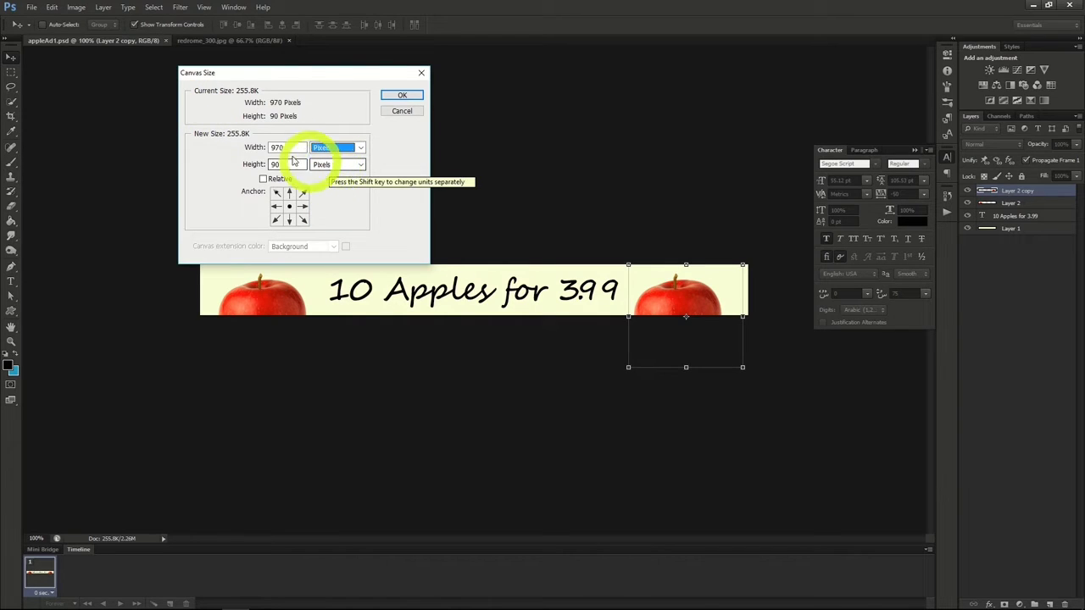
pyautogui.click(233, 146)
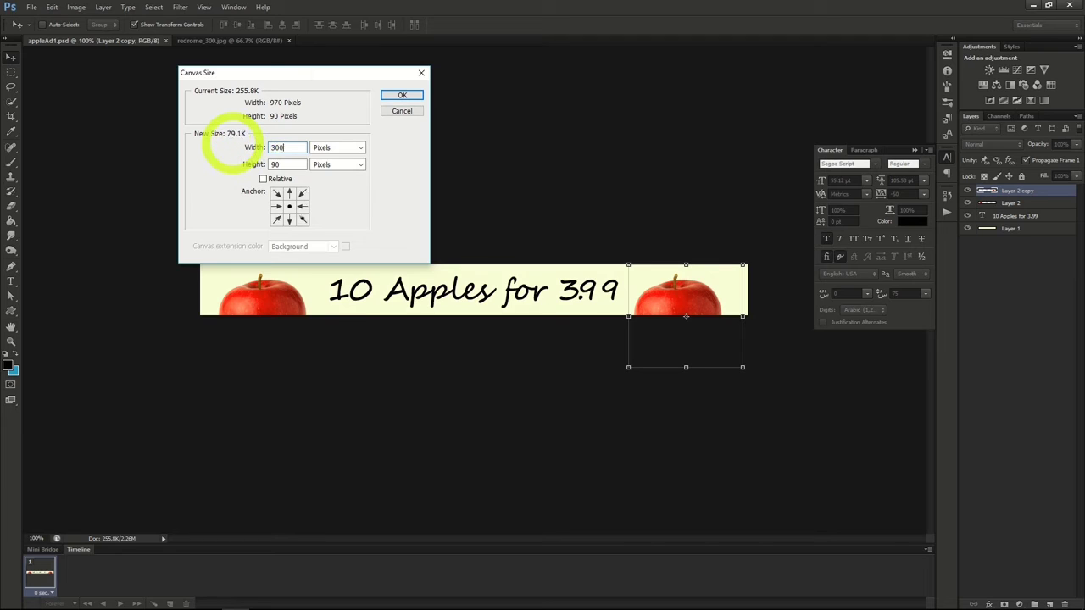
pyautogui.write('300')
pyautogui.click(236, 164)
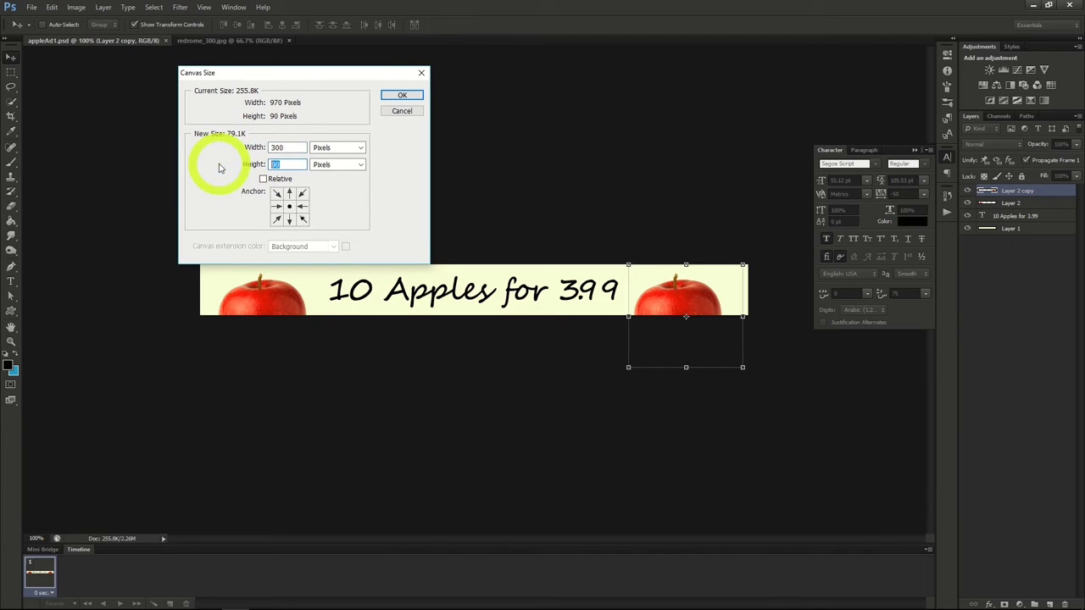
pyautogui.write('600')
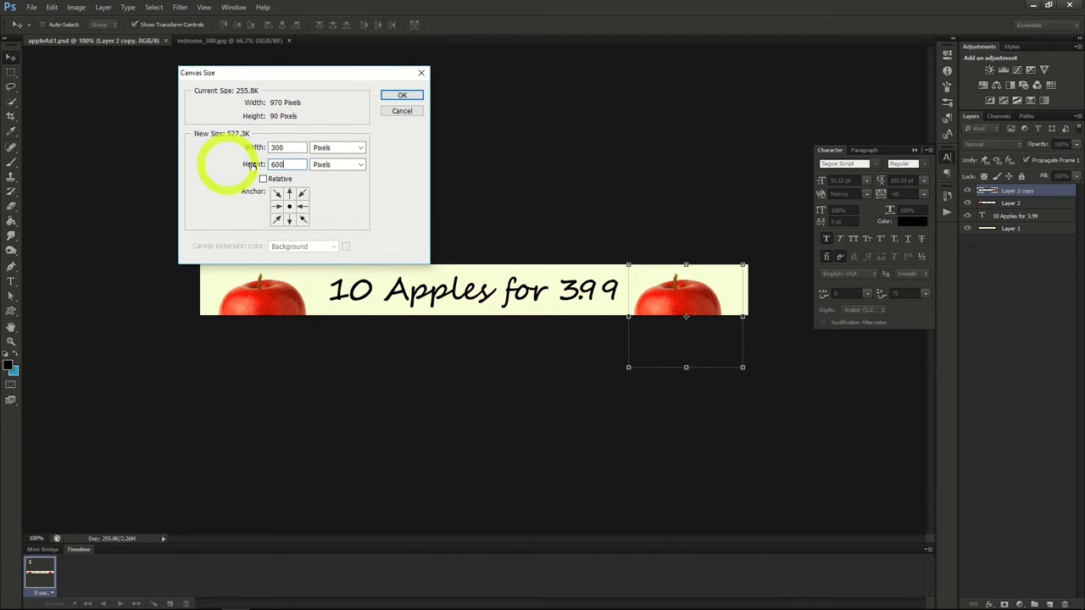
pyautogui.click(401, 95)
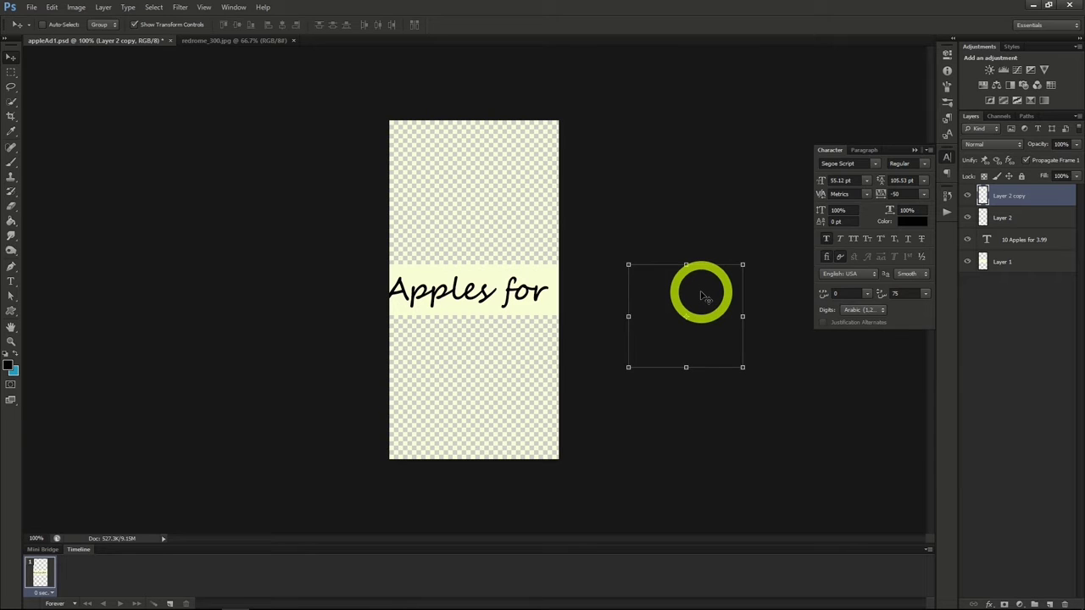
# Move the Layer 2 copy apple to the bottom of the tall canvas and the Layer 2 apple to its top.
pyautogui.moveTo(710, 286); pyautogui.dragTo(501, 377)
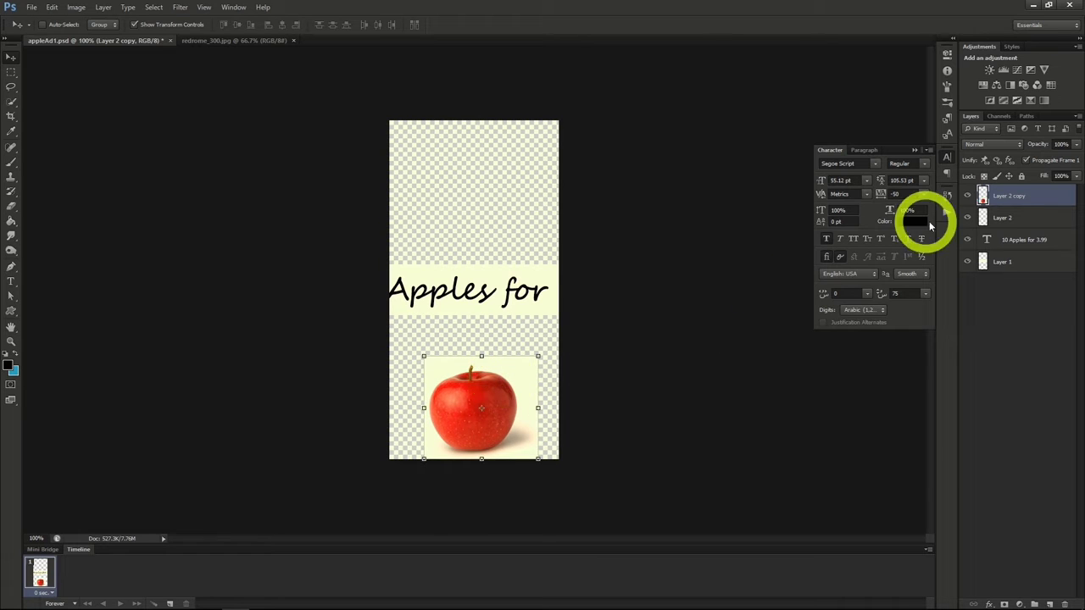
pyautogui.click(988, 218)
pyautogui.moveTo(292, 297); pyautogui.dragTo(400, 236)
pyautogui.moveTo(400, 236); pyautogui.dragTo(501, 151)
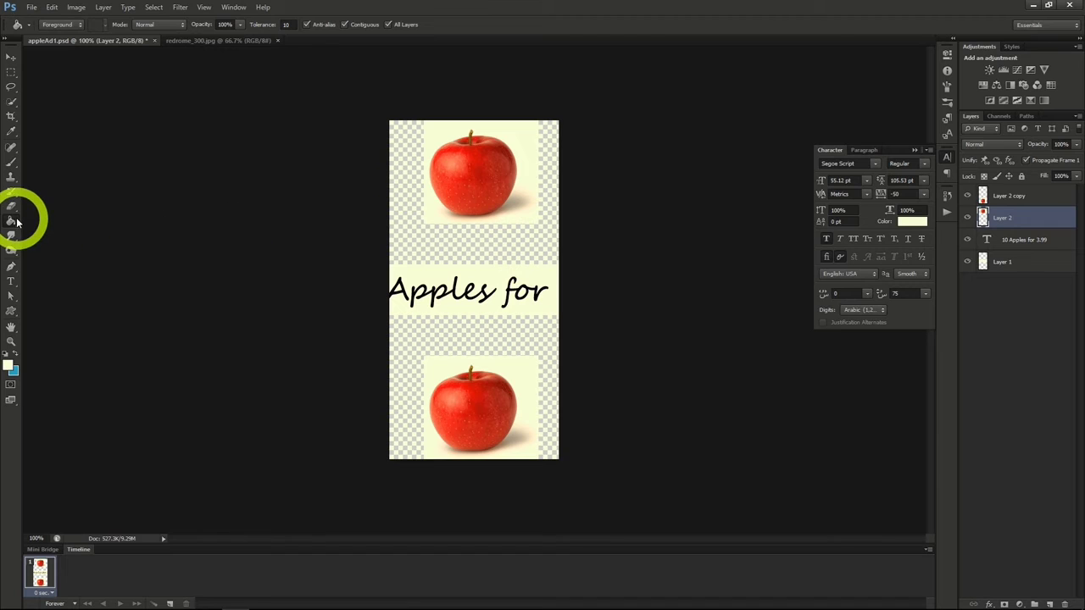
# Fill the transparent areas around the apples on Layer 2 and then Layer 1 with the pale yellow background color.
pyautogui.click(463, 257)
pyautogui.click(462, 339)
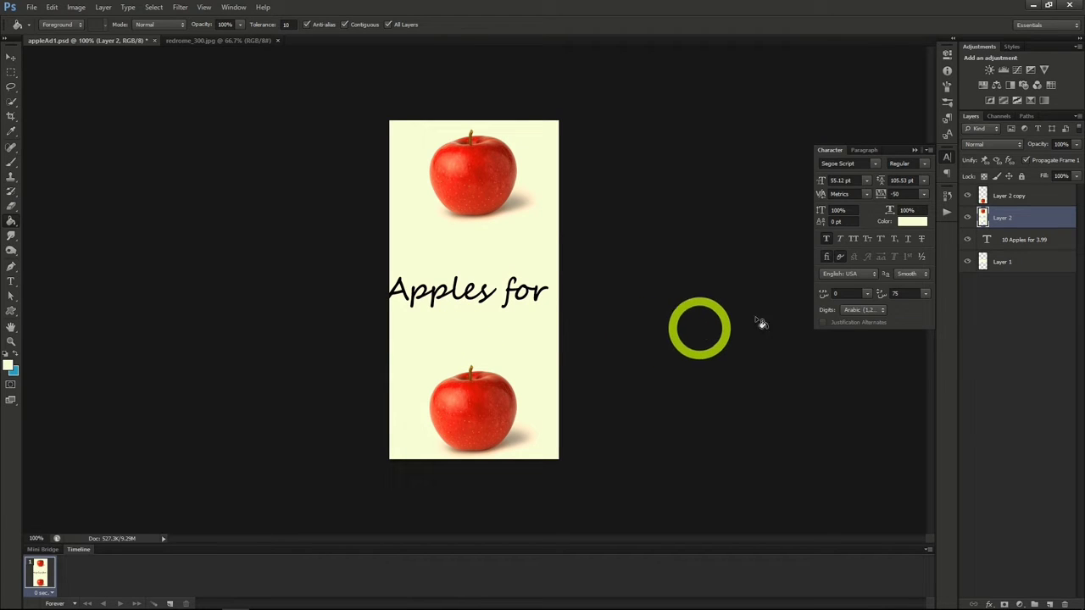
pyautogui.click(1011, 262)
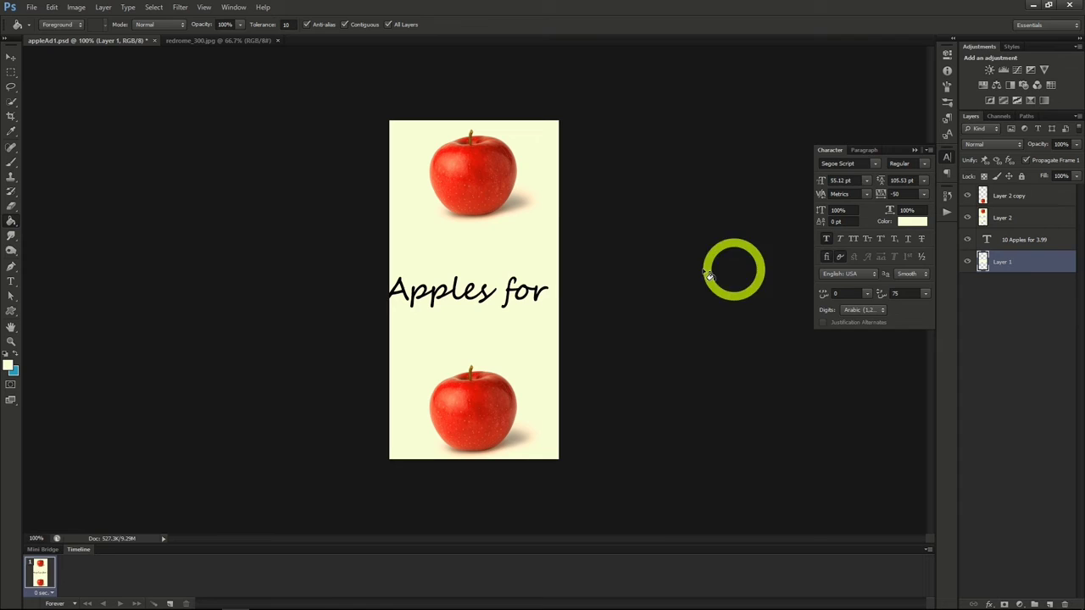
pyautogui.click(461, 249)
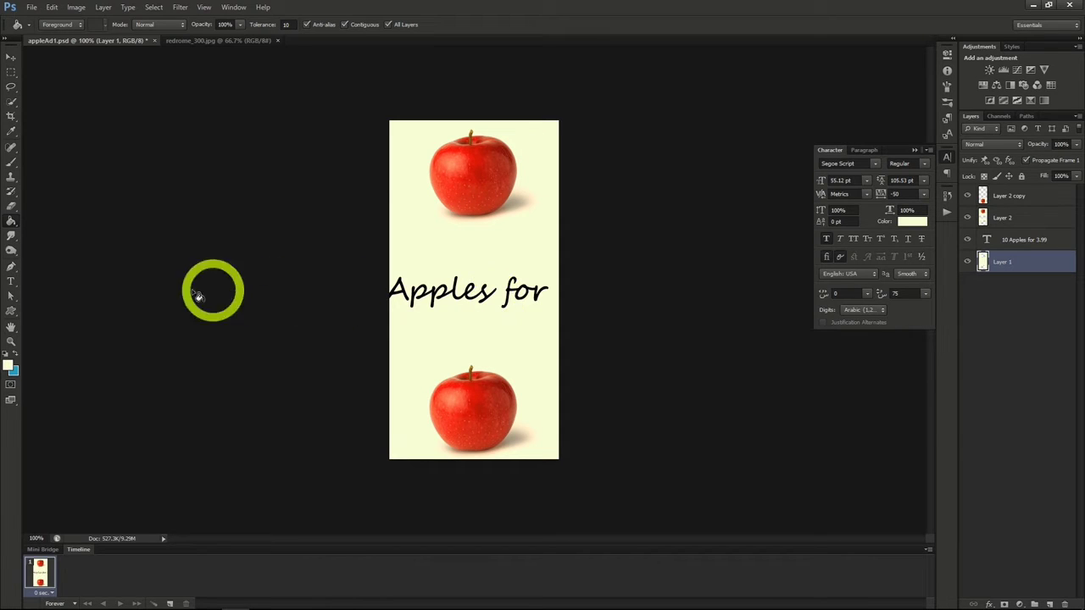
# Break the "10 Apples for 3.99" text into two lines before "for".
pyautogui.click(11, 281)
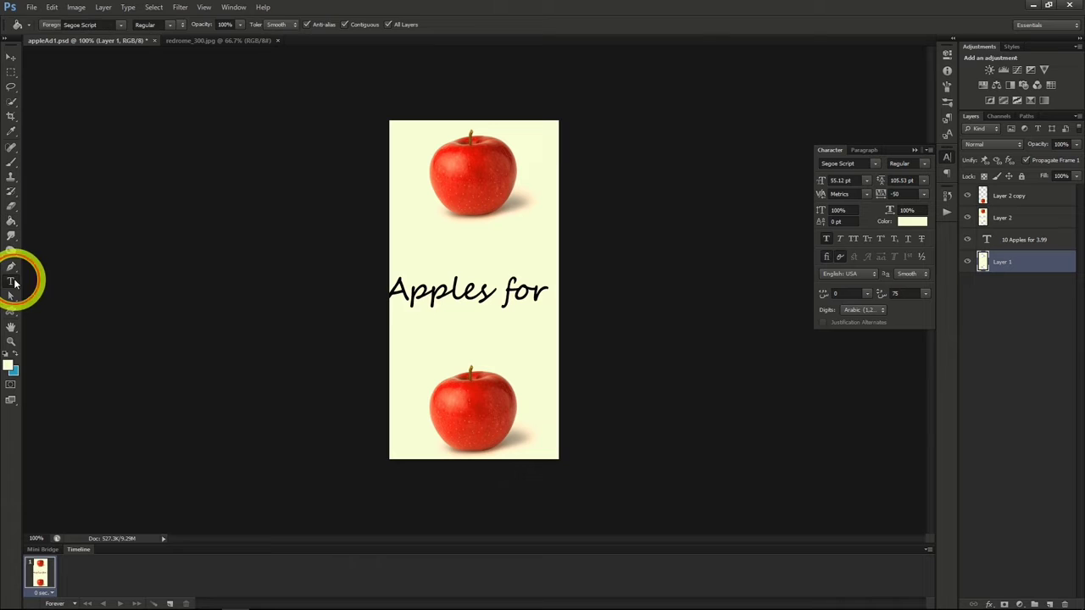
pyautogui.click(390, 296)
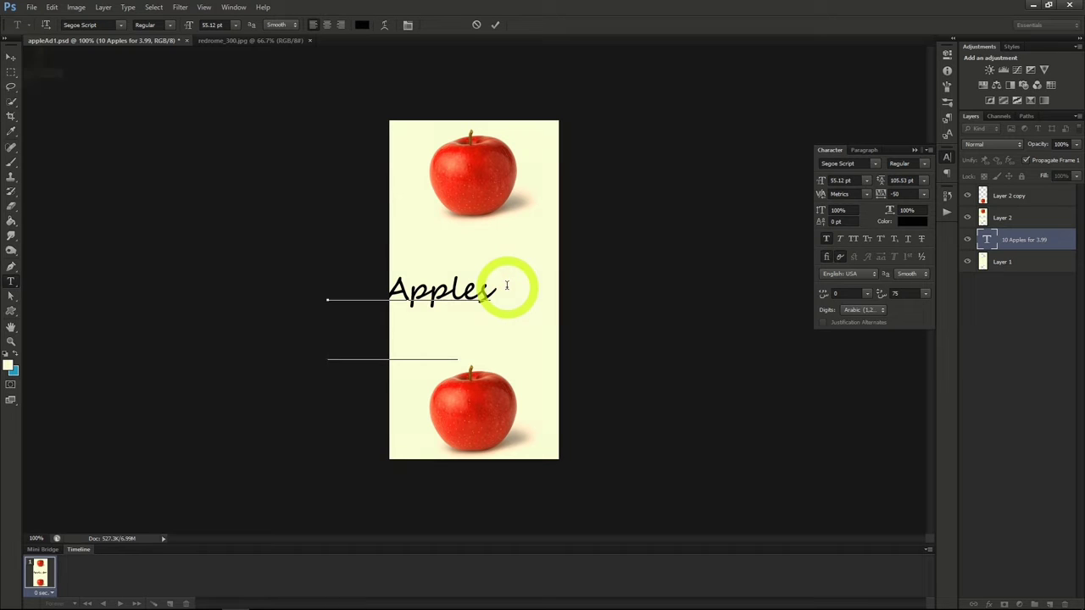
pyautogui.click(11, 57)
# Move the two-line text between the two apples and bring its layer to the top of the layer stack.
pyautogui.moveTo(400, 291); pyautogui.dragTo(615, 281)
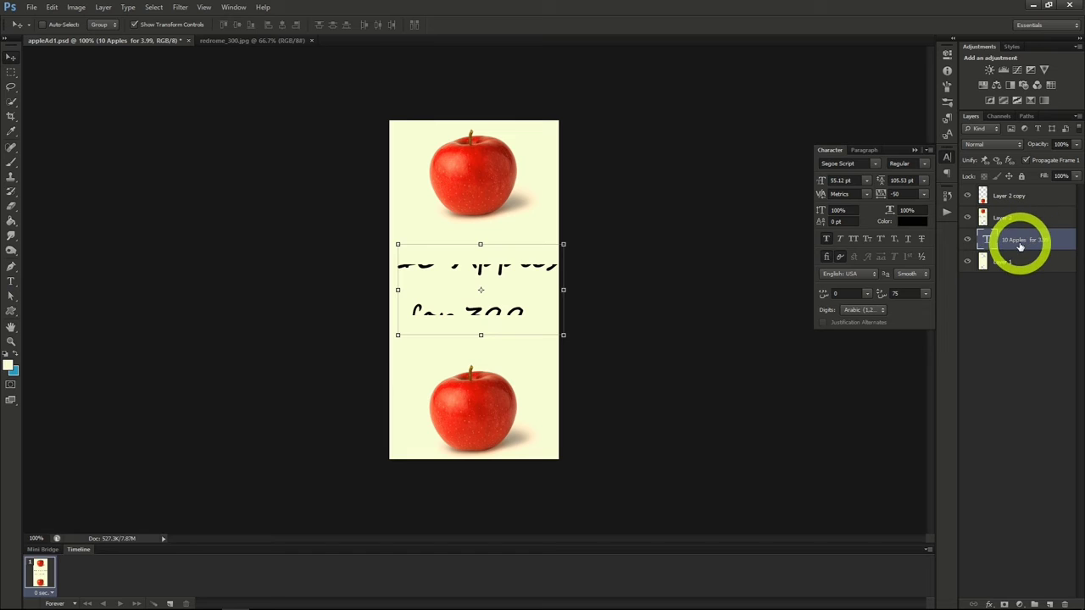
pyautogui.moveTo(1020, 245); pyautogui.dragTo(1011, 186)
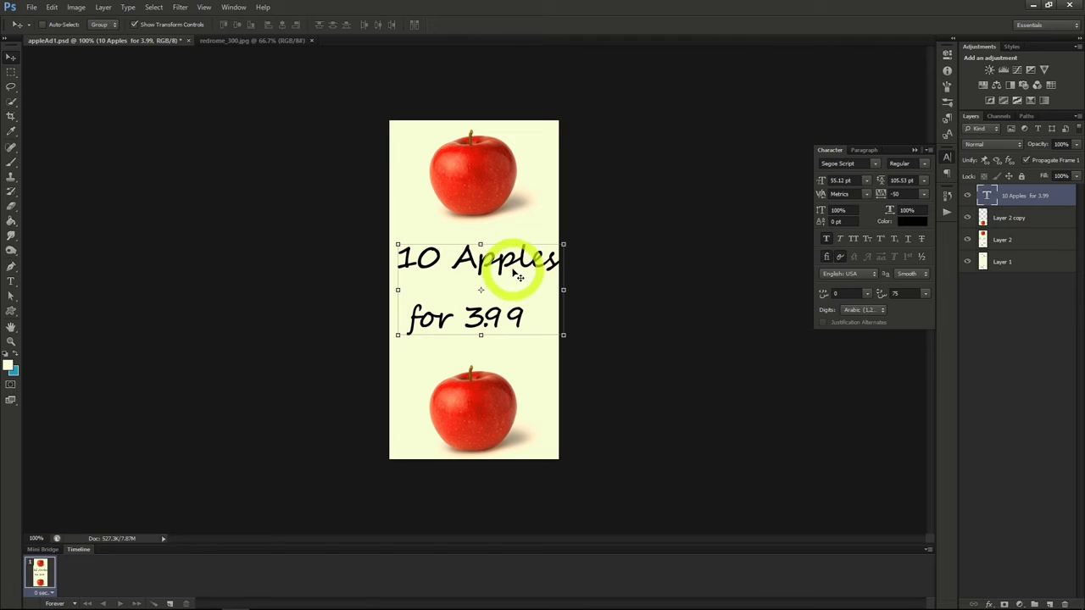
pyautogui.moveTo(514, 278)
pyautogui.mouseDown()
pyautogui.moveTo(507, 270)
pyautogui.moveTo(513, 277)
pyautogui.mouseUp()
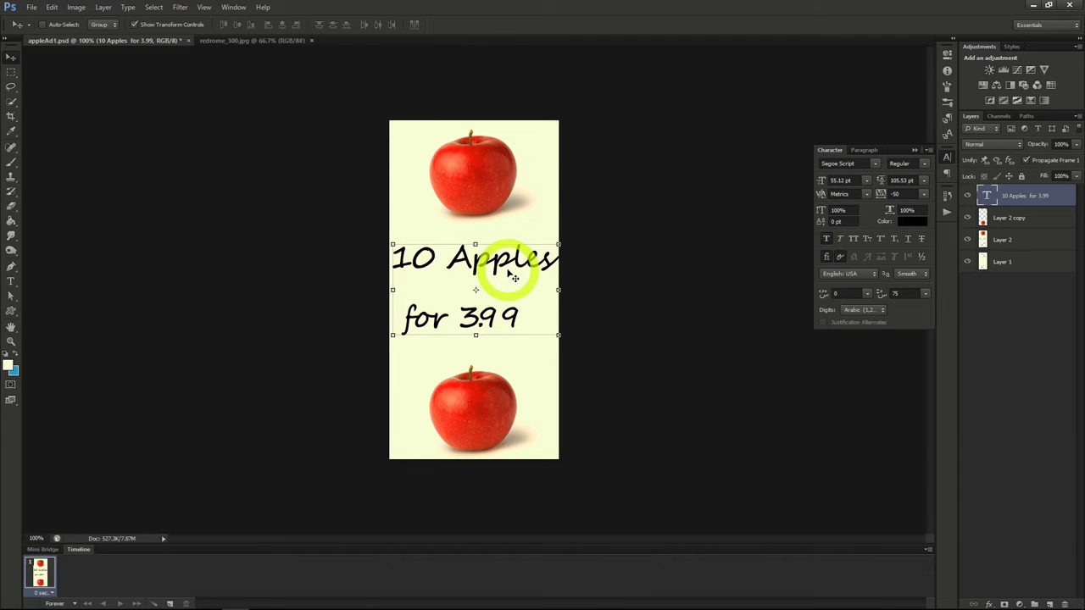
# Center-align the two-line text and move it back into the middle of the canvas between the apples.
pyautogui.click(867, 152)
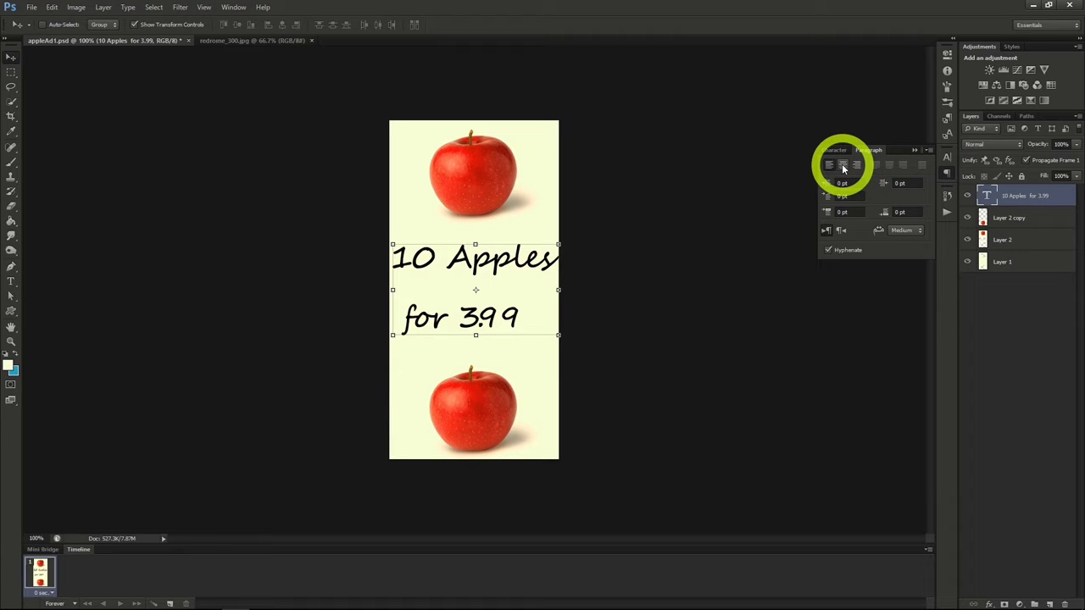
pyautogui.click(841, 163)
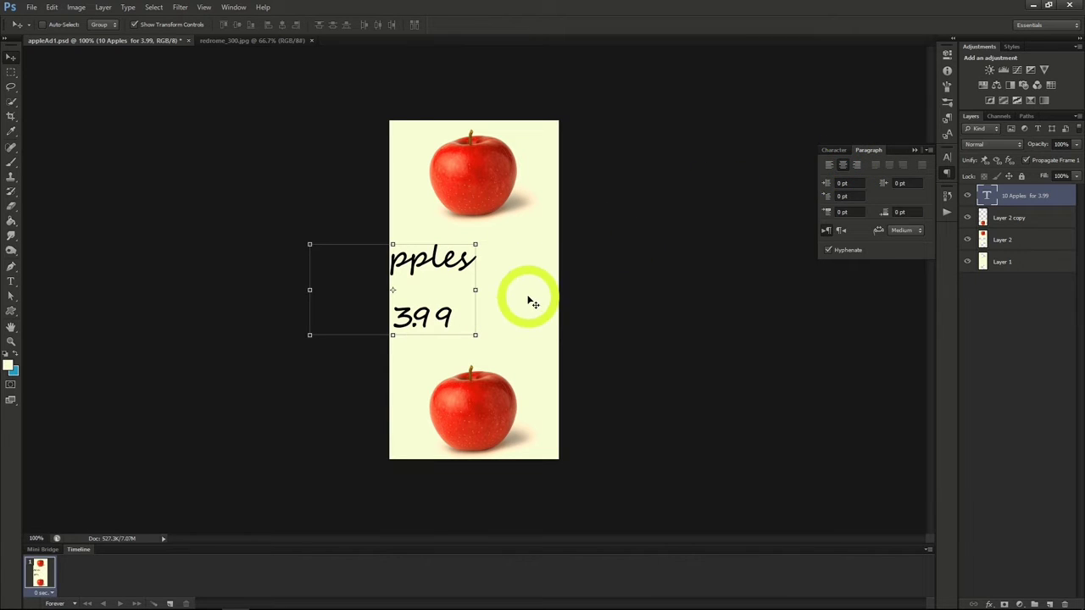
pyautogui.moveTo(528, 297); pyautogui.dragTo(610, 294)
pyautogui.click(833, 150)
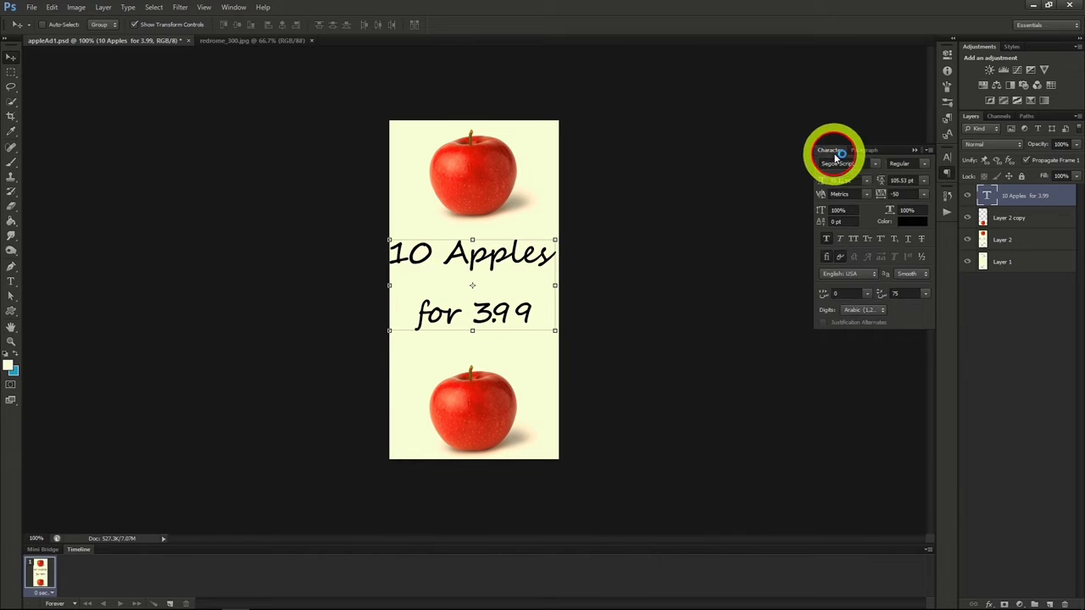
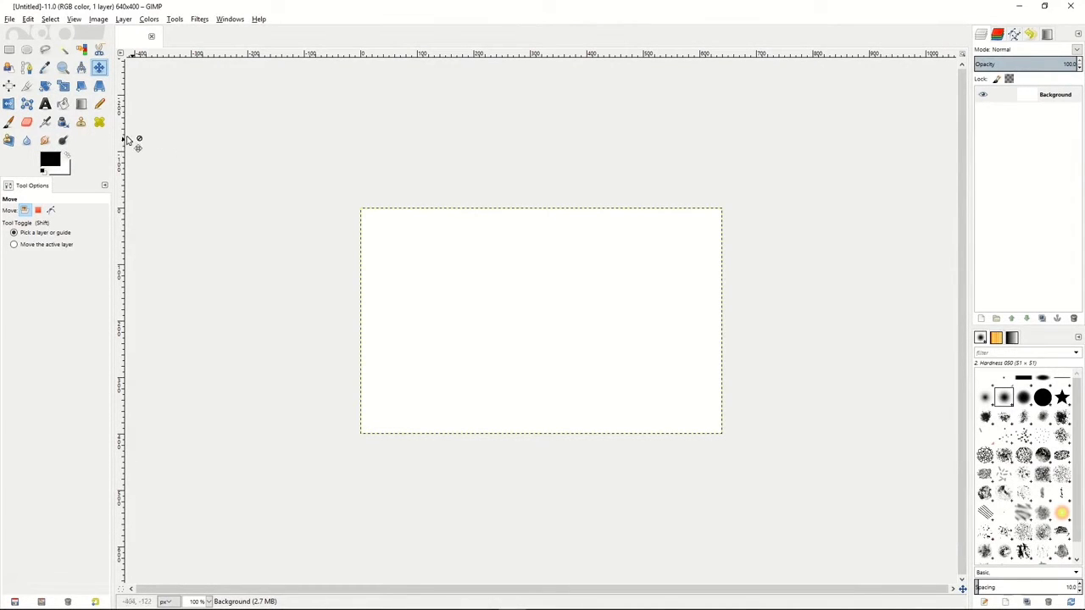
# Switch to GIMP, draw a closed four-point polygonal path on the blank canvas, and move it toward the upper-left corner.
pyautogui.click(26, 69)
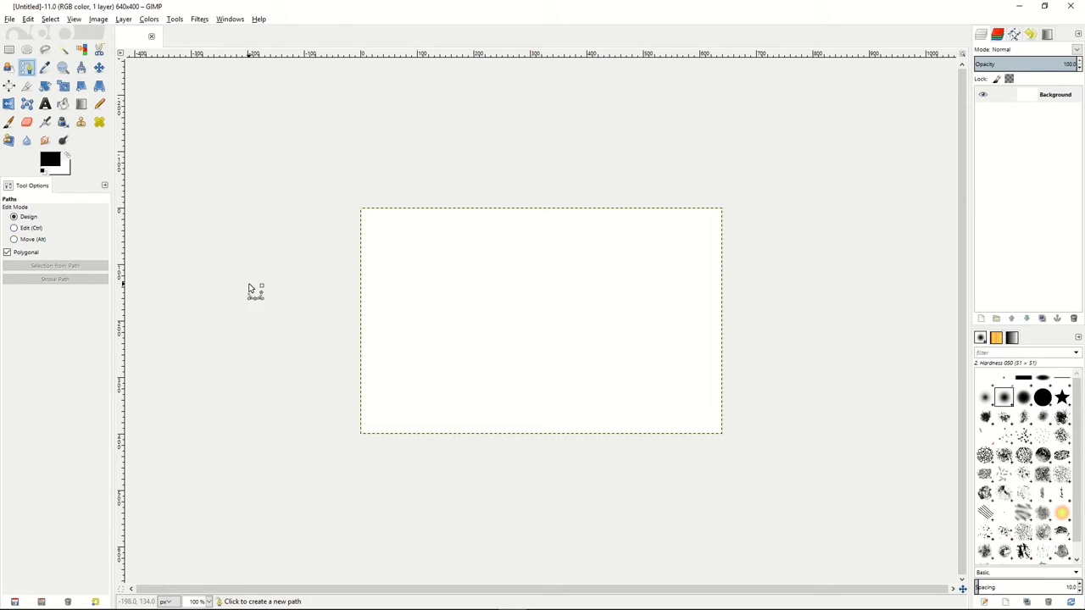
pyautogui.click(430, 260)
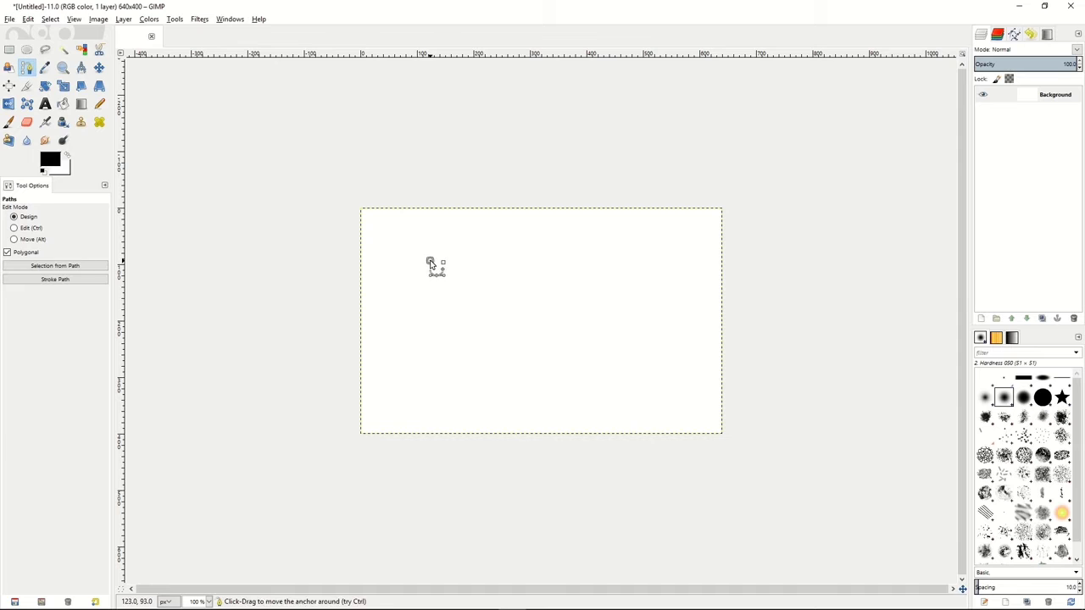
pyautogui.click(546, 256)
pyautogui.click(549, 309)
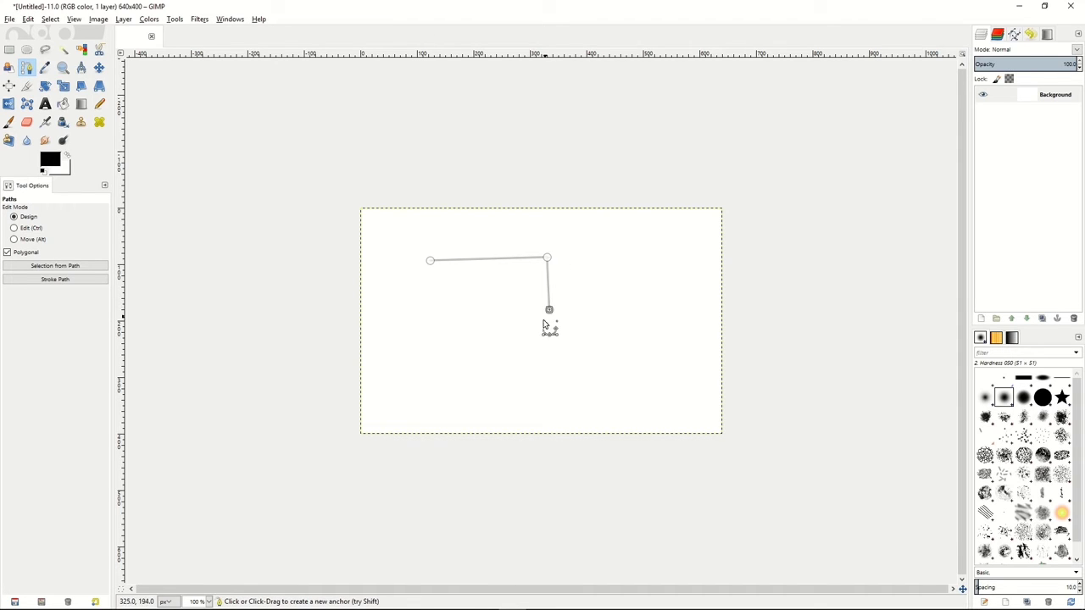
pyautogui.click(435, 314)
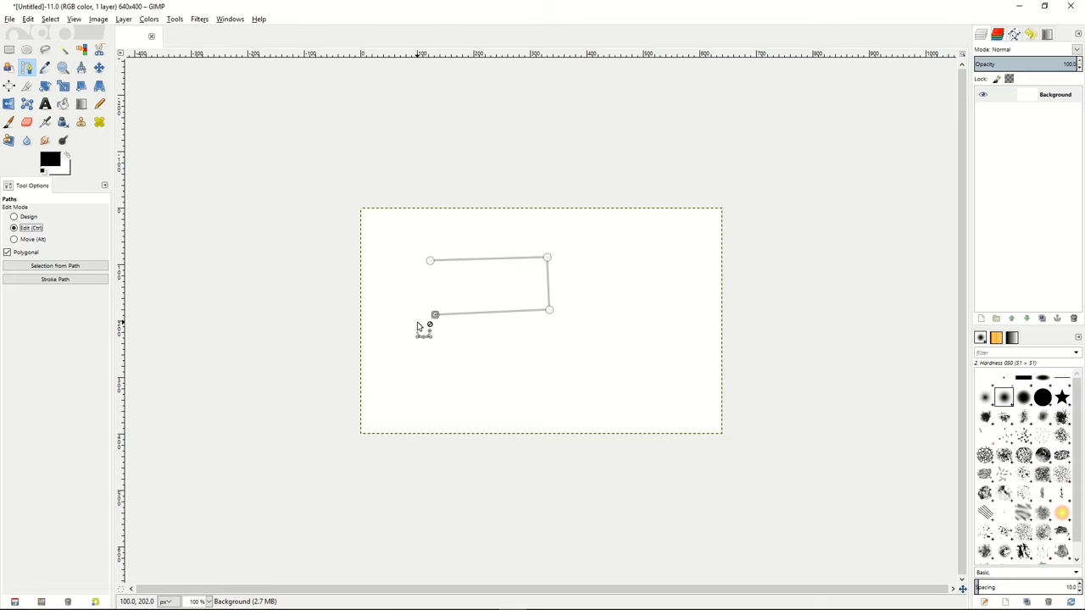
pyautogui.click(430, 263)
pyautogui.click(15, 240)
pyautogui.moveTo(513, 298); pyautogui.dragTo(466, 282)
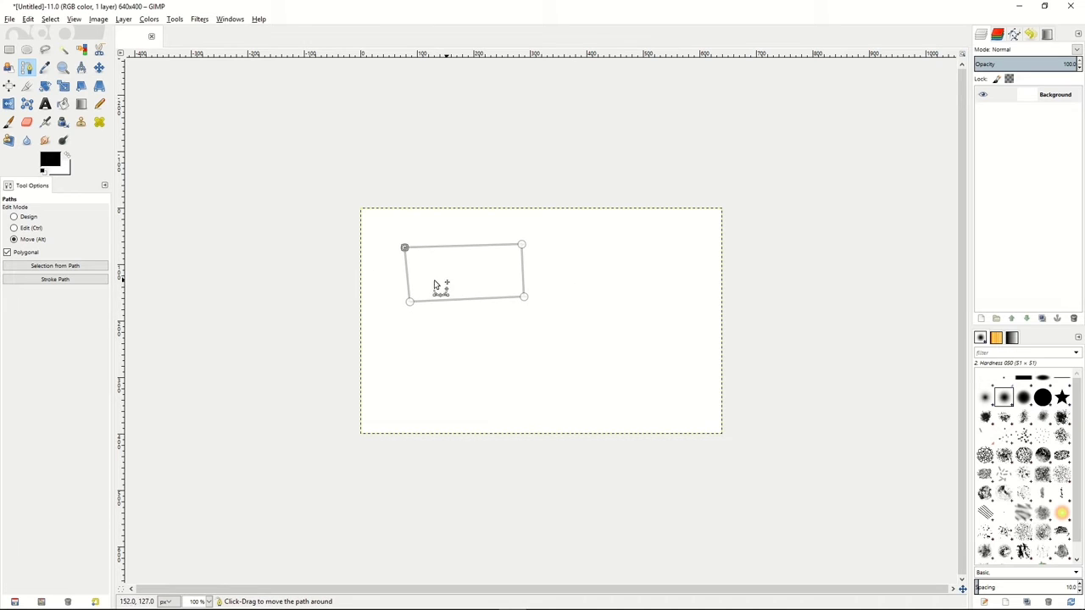
# Create a selection from the rectangular path and stroke the path with a 6 px solid black line.
pyautogui.click(51, 269)
pyautogui.click(58, 279)
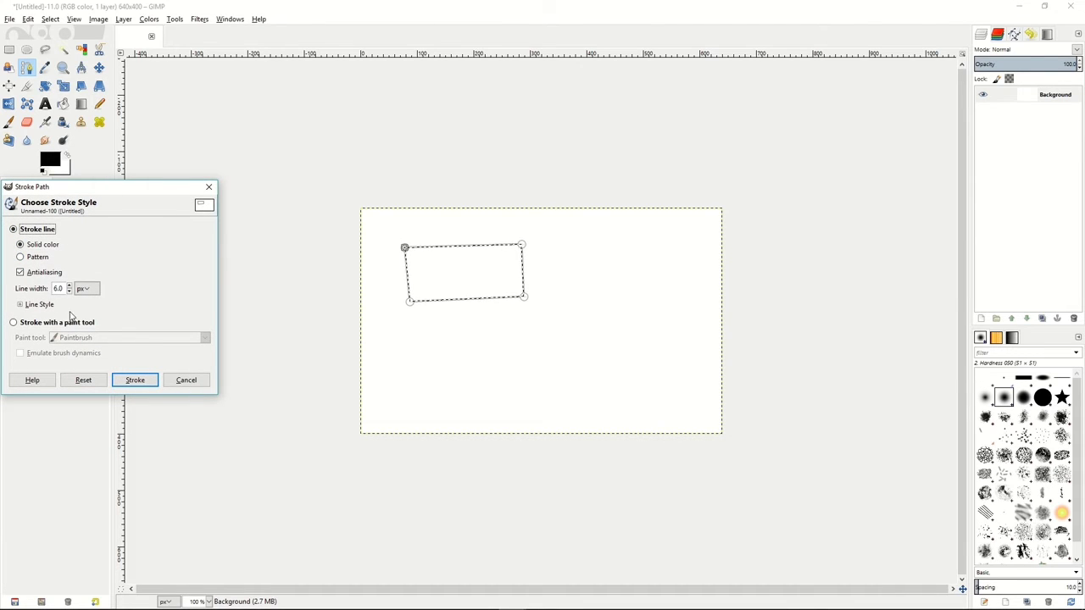
pyautogui.click(134, 382)
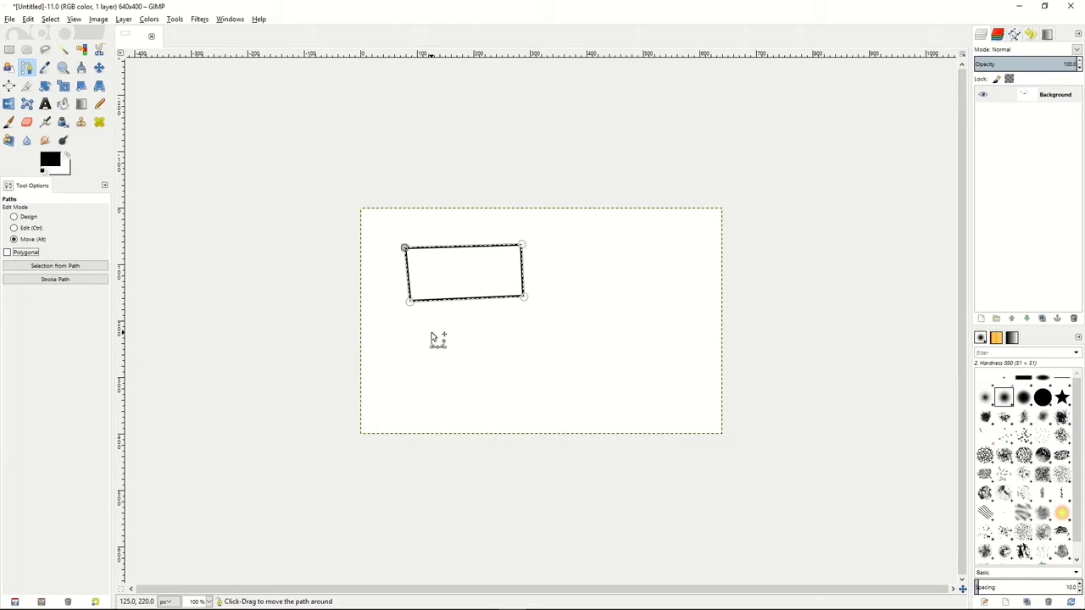
# Draw a free-form curved path with several bent segments in Design mode below the stroked rectangle.
pyautogui.click(14, 217)
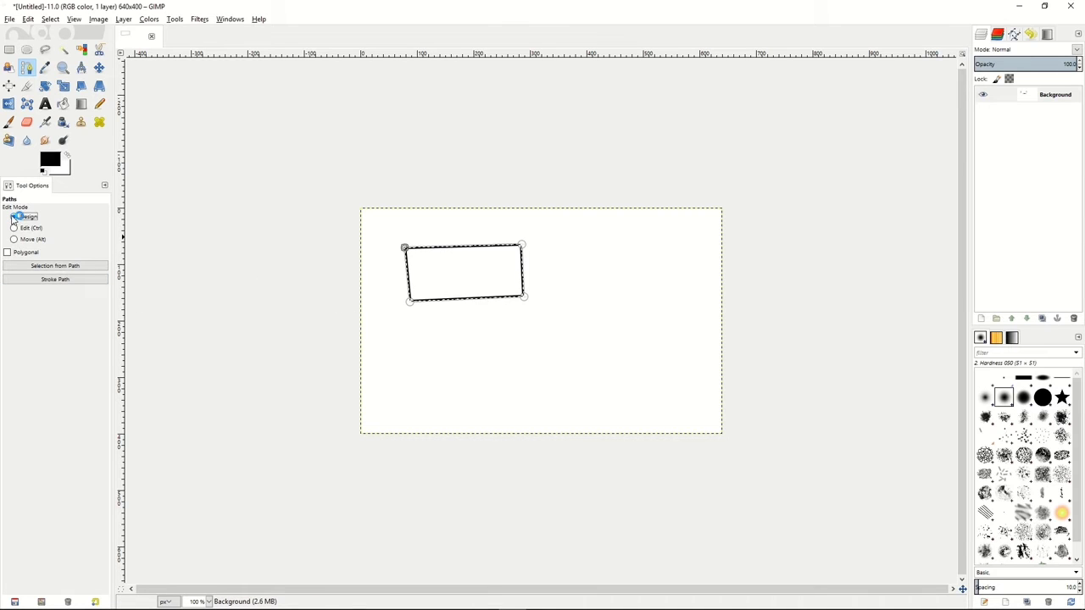
pyautogui.moveTo(423, 341); pyautogui.dragTo(511, 347)
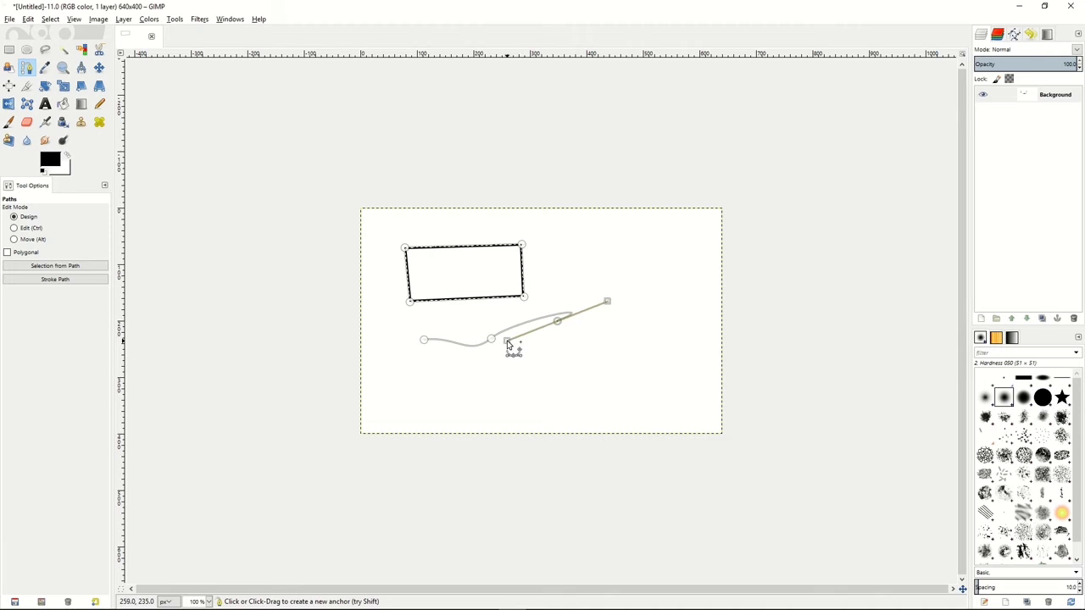
pyautogui.moveTo(584, 372); pyautogui.dragTo(562, 371)
pyautogui.moveTo(493, 385); pyautogui.dragTo(526, 398)
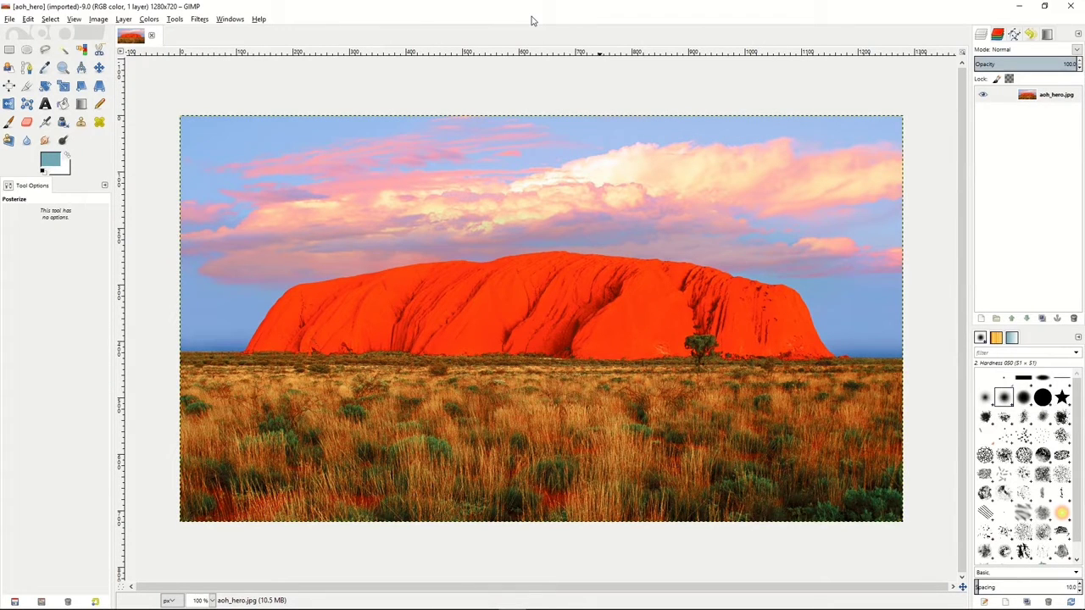
# Preview a midtones Color Balance on the aoh_hero photo with red 30, green 27 and blue -35, and discard it.
pyautogui.click(151, 21)
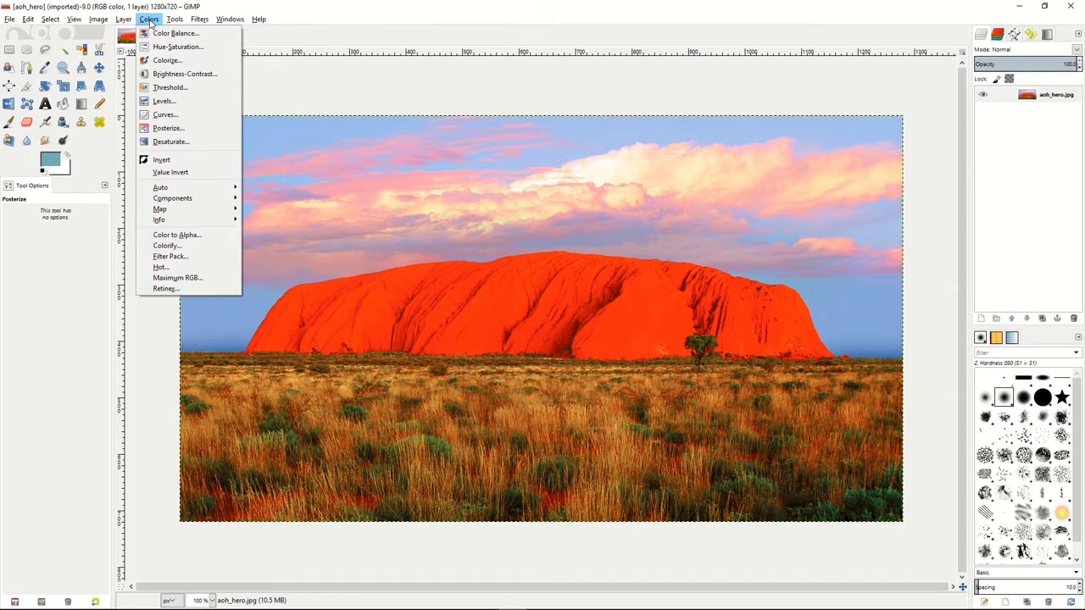
pyautogui.click(156, 34)
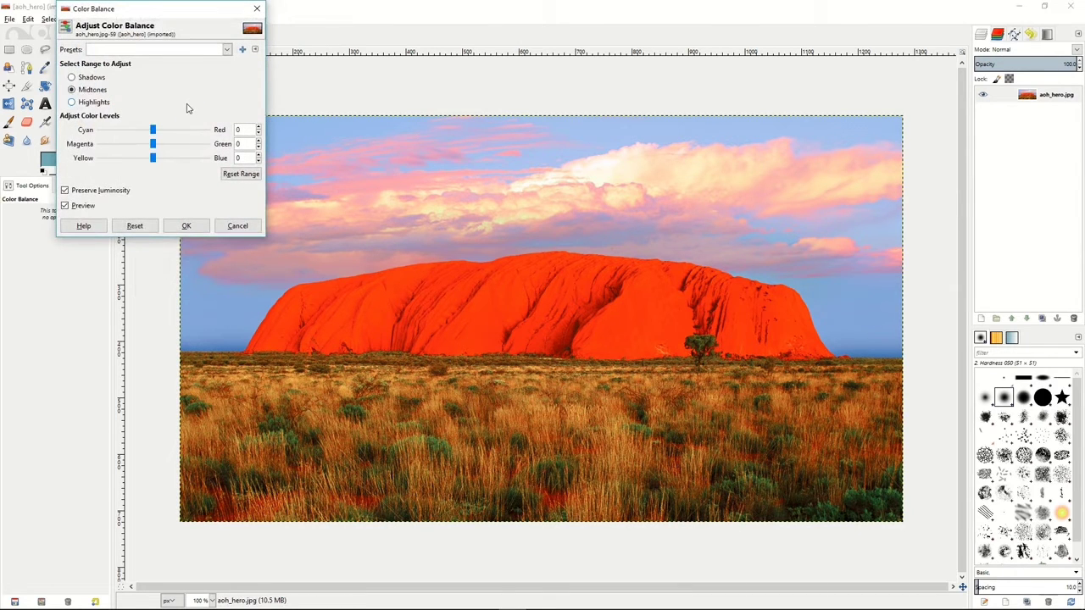
pyautogui.moveTo(152, 130); pyautogui.dragTo(134, 159)
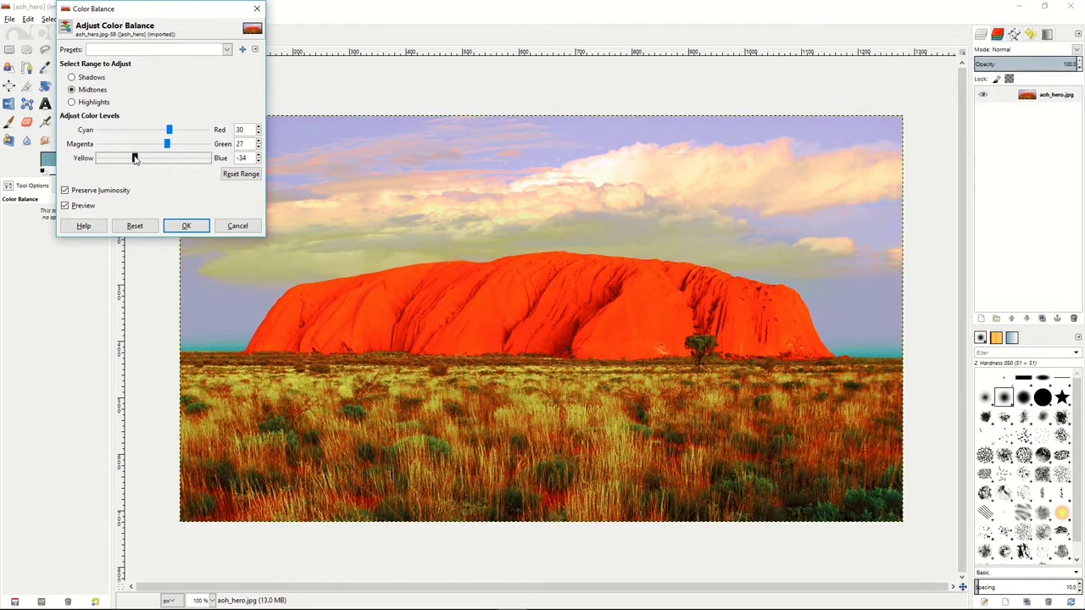
pyautogui.click(187, 226)
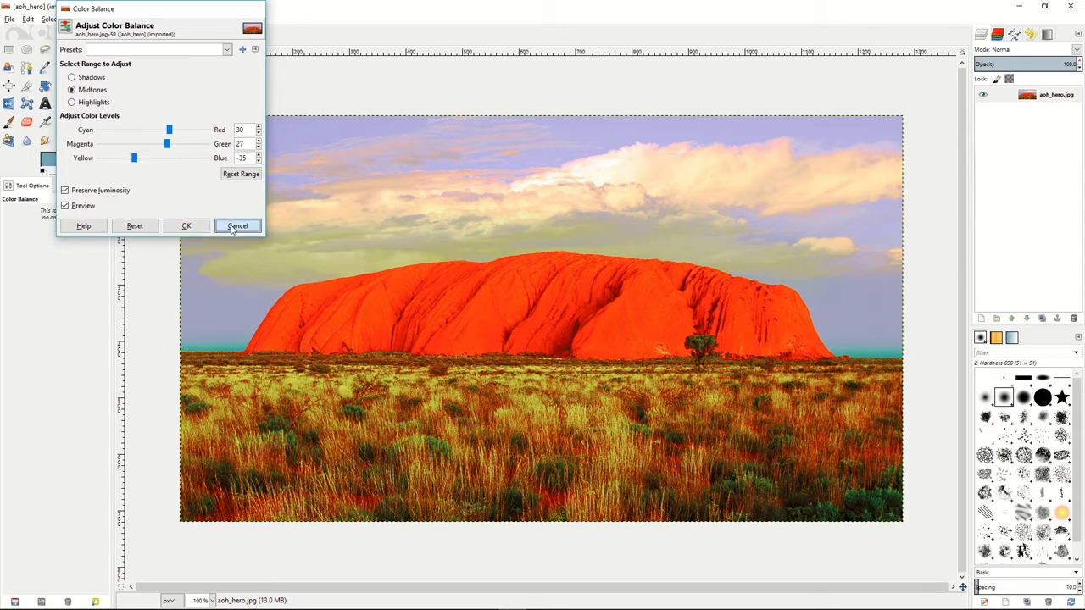
pyautogui.click(235, 225)
# Preview a Hue-Saturation adjustment with hue 78, lightness -55 and saturation -57 on all colors, and discard it.
pyautogui.click(148, 19)
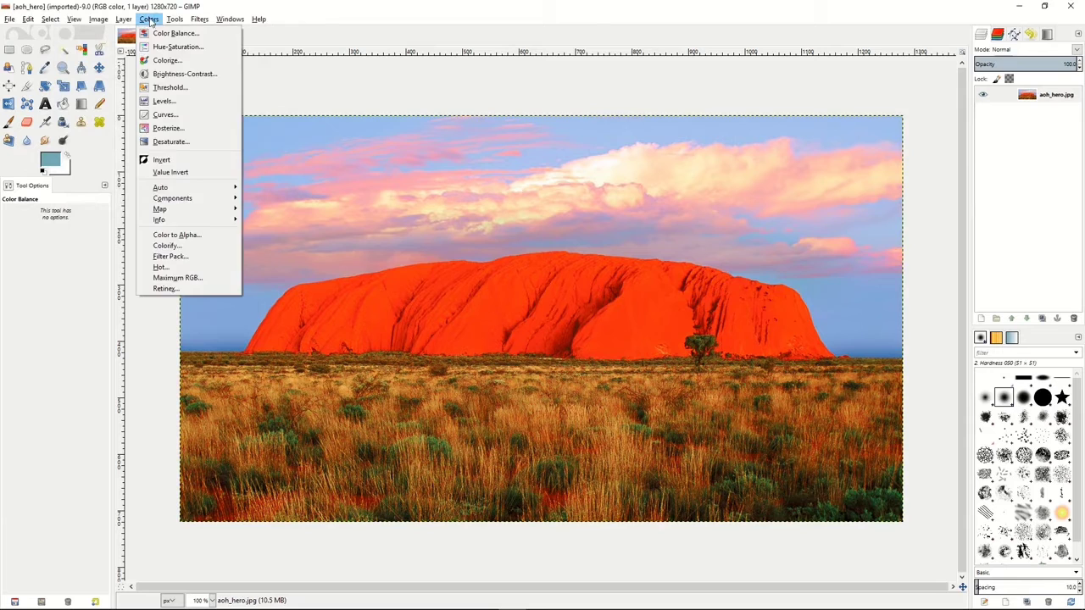
pyautogui.click(156, 44)
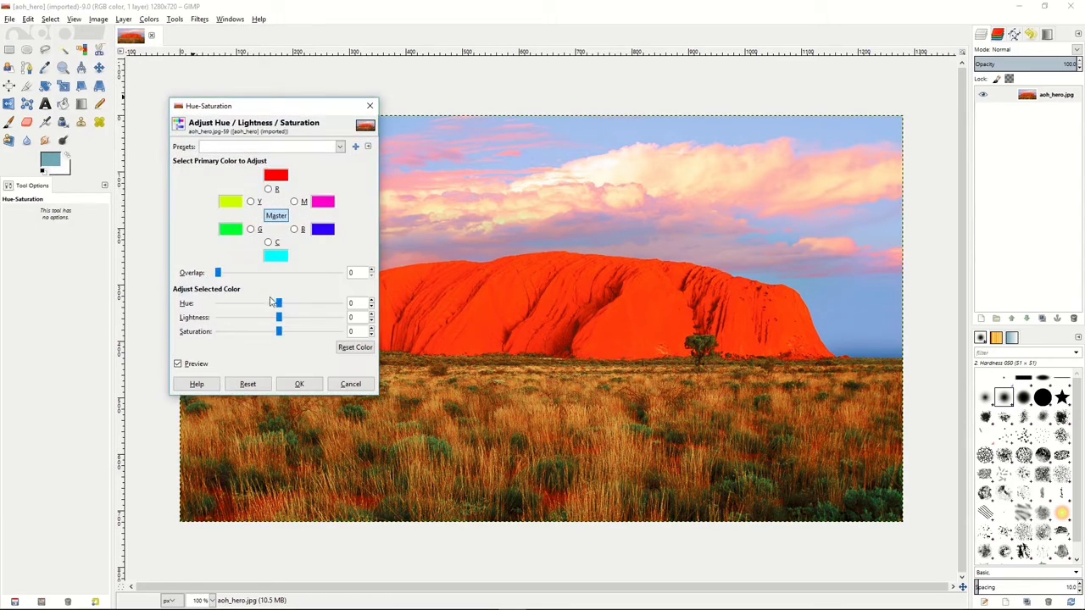
pyautogui.moveTo(279, 305); pyautogui.dragTo(307, 306)
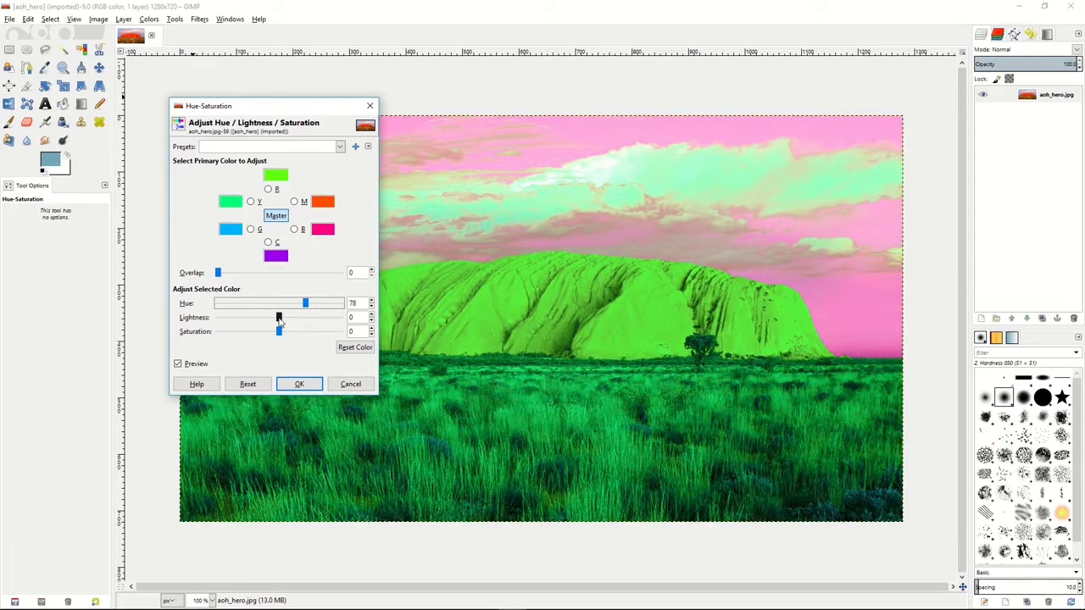
pyautogui.moveTo(279, 317); pyautogui.dragTo(244, 333)
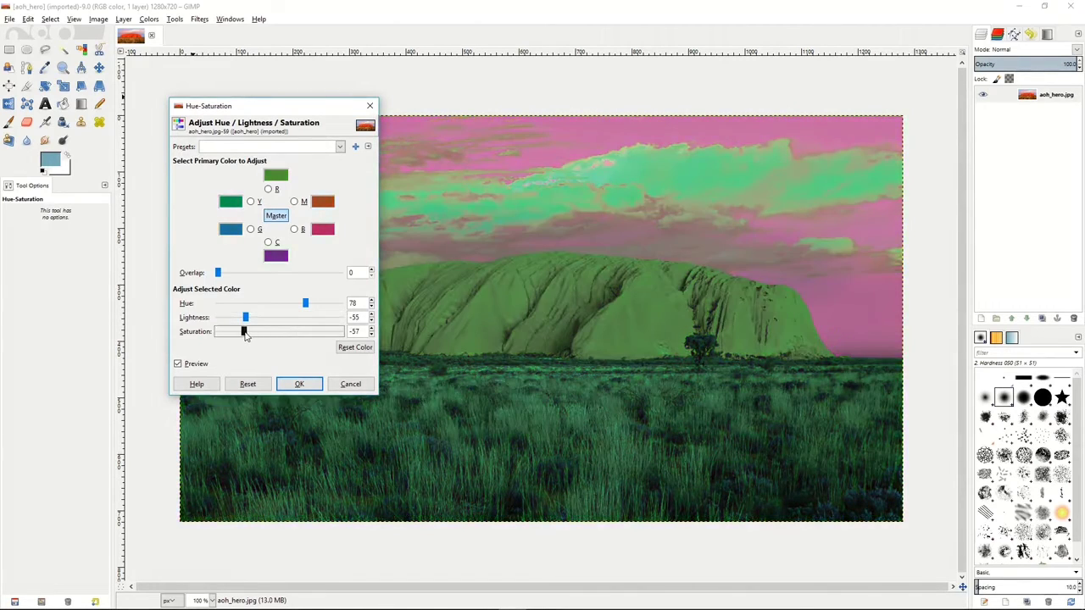
pyautogui.click(350, 385)
# Preview a green Colorize effect with hue 84, saturation 82 and lightness -52, and discard it.
pyautogui.click(150, 19)
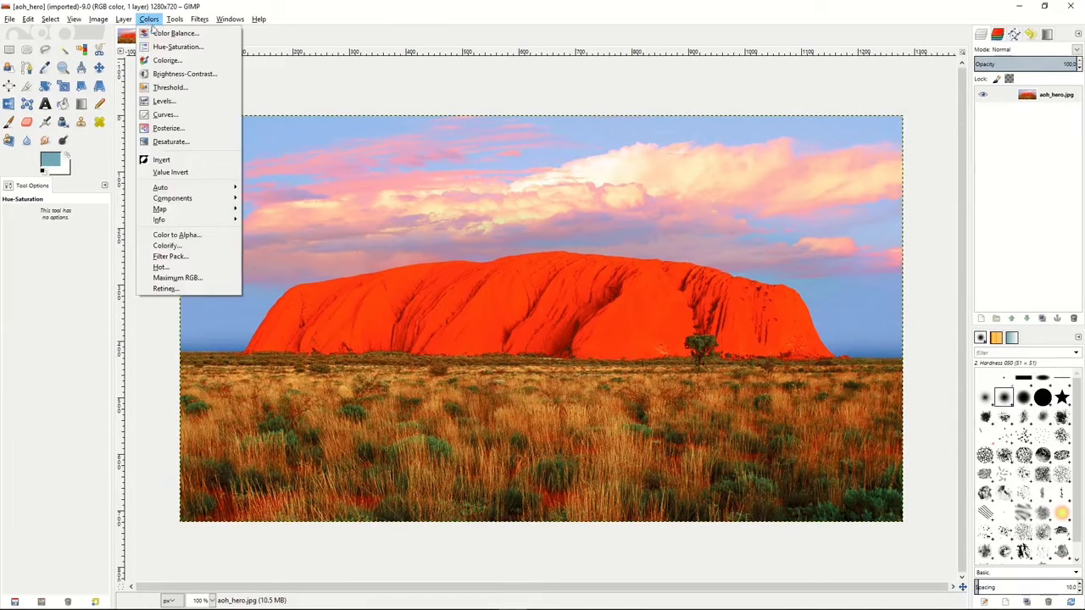
pyautogui.click(167, 60)
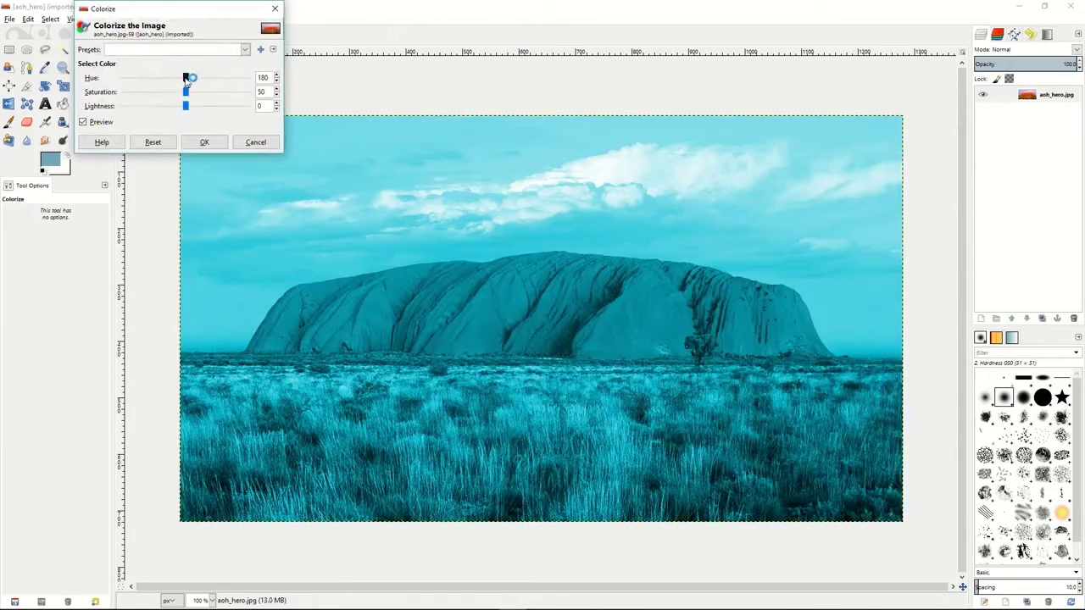
pyautogui.moveTo(186, 78); pyautogui.dragTo(152, 79)
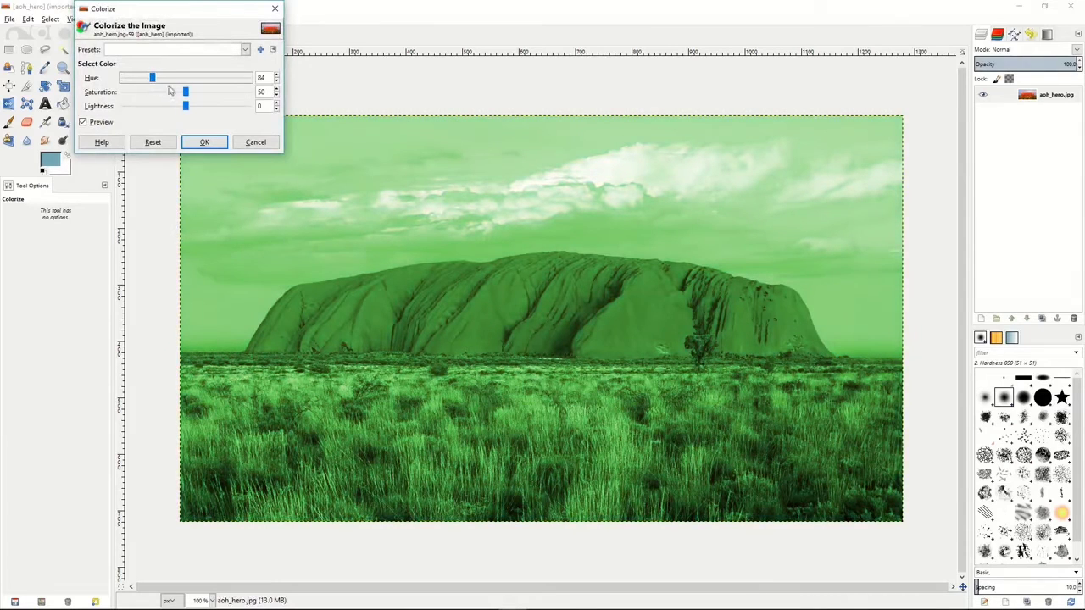
pyautogui.moveTo(188, 91); pyautogui.dragTo(153, 106)
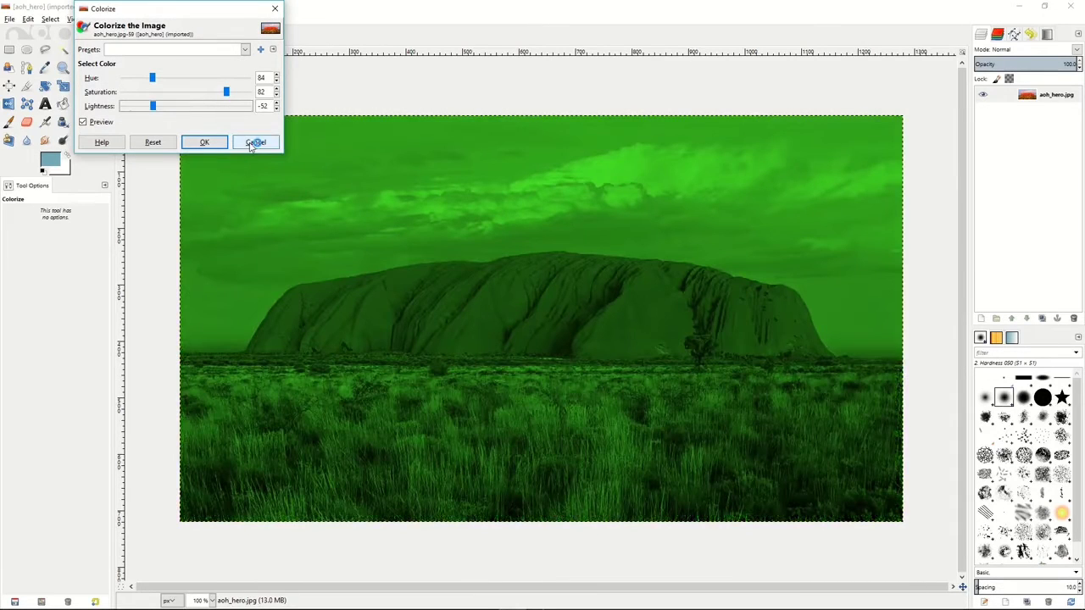
pyautogui.click(250, 143)
# Darken the photo by applying brightness -69 and contrast -25.
pyautogui.click(150, 18)
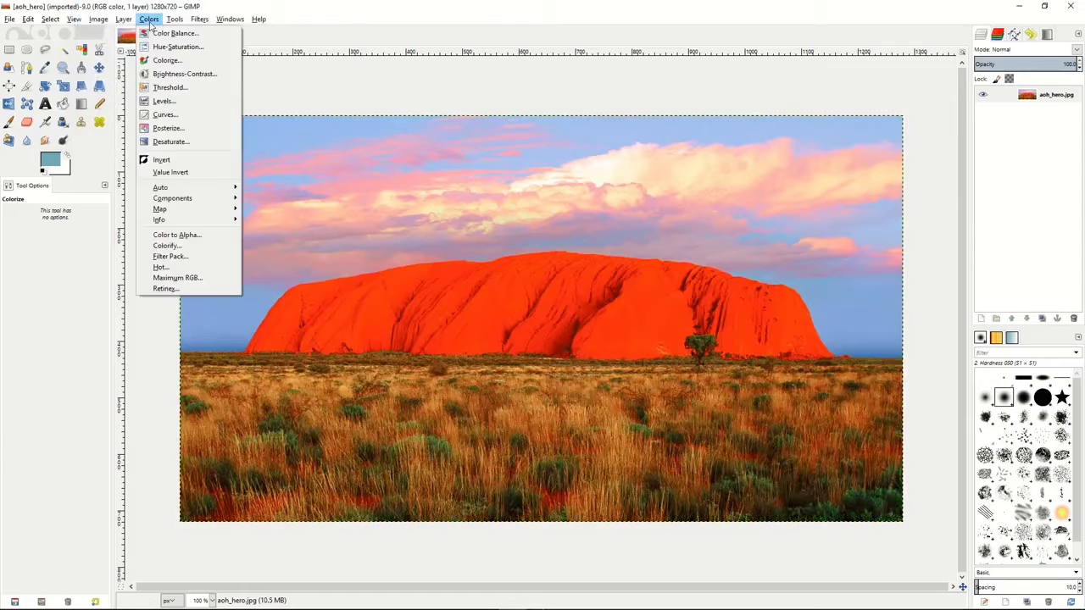
pyautogui.click(159, 75)
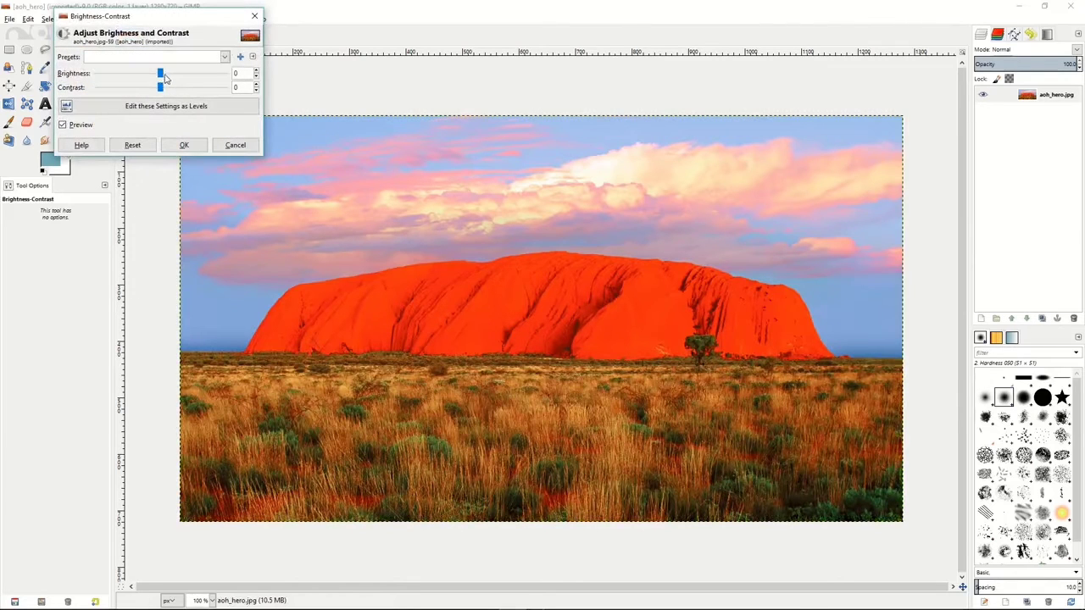
pyautogui.moveTo(159, 75)
pyautogui.mouseDown()
pyautogui.moveTo(124, 74)
pyautogui.moveTo(180, 90)
pyautogui.moveTo(148, 88)
pyautogui.mouseUp()
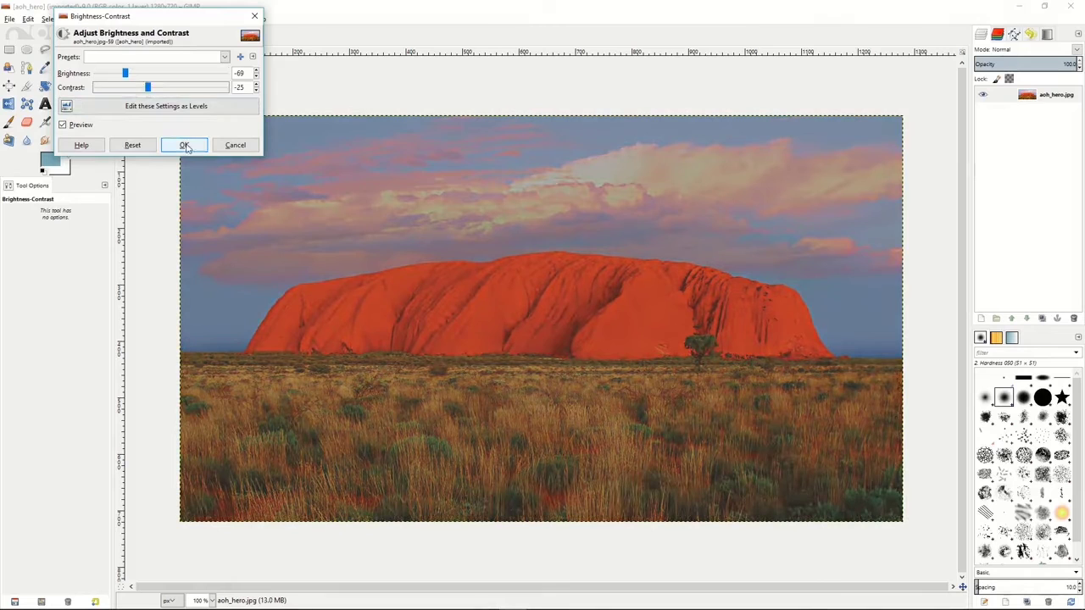
pyautogui.click(184, 145)
# Preview a black-and-white Threshold of the photo with a lower limit of 113, and discard it.
pyautogui.click(149, 19)
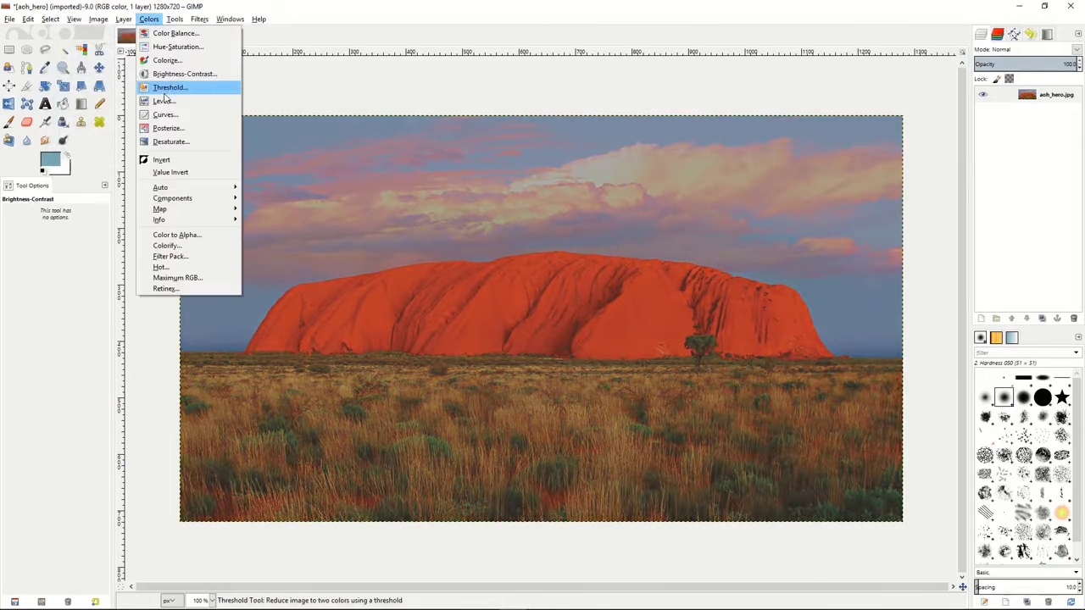
pyautogui.click(167, 88)
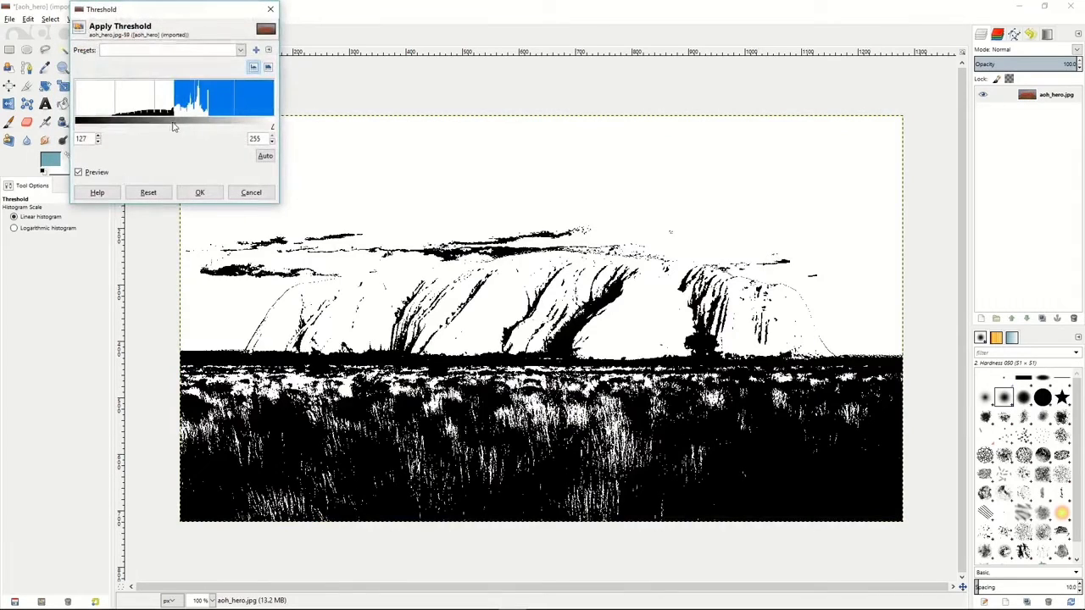
pyautogui.moveTo(174, 128)
pyautogui.mouseDown()
pyautogui.moveTo(194, 128)
pyautogui.moveTo(166, 132)
pyautogui.mouseUp()
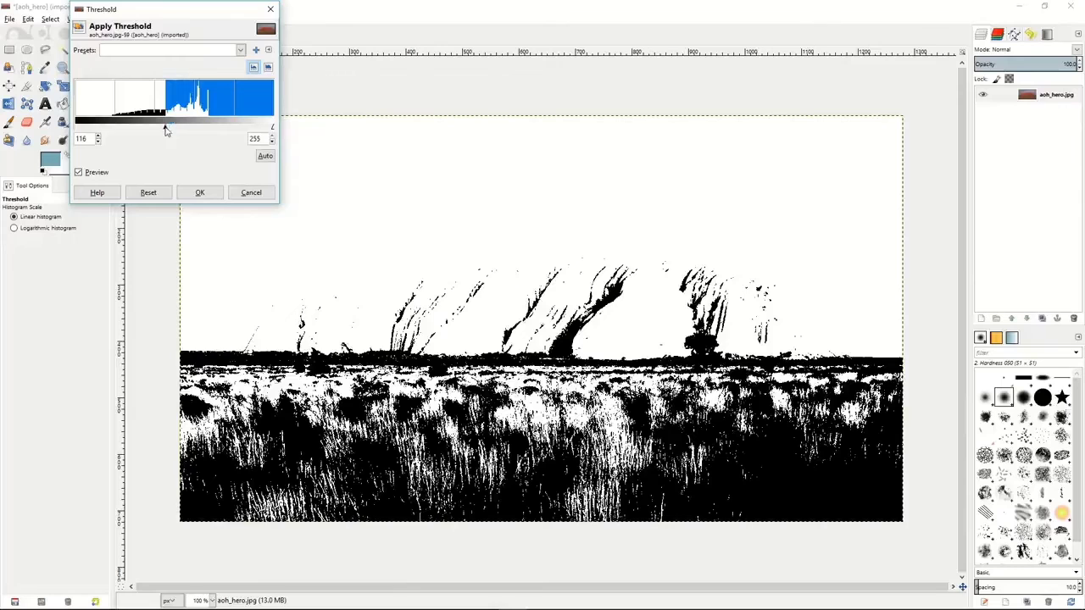
pyautogui.moveTo(166, 132); pyautogui.dragTo(161, 129)
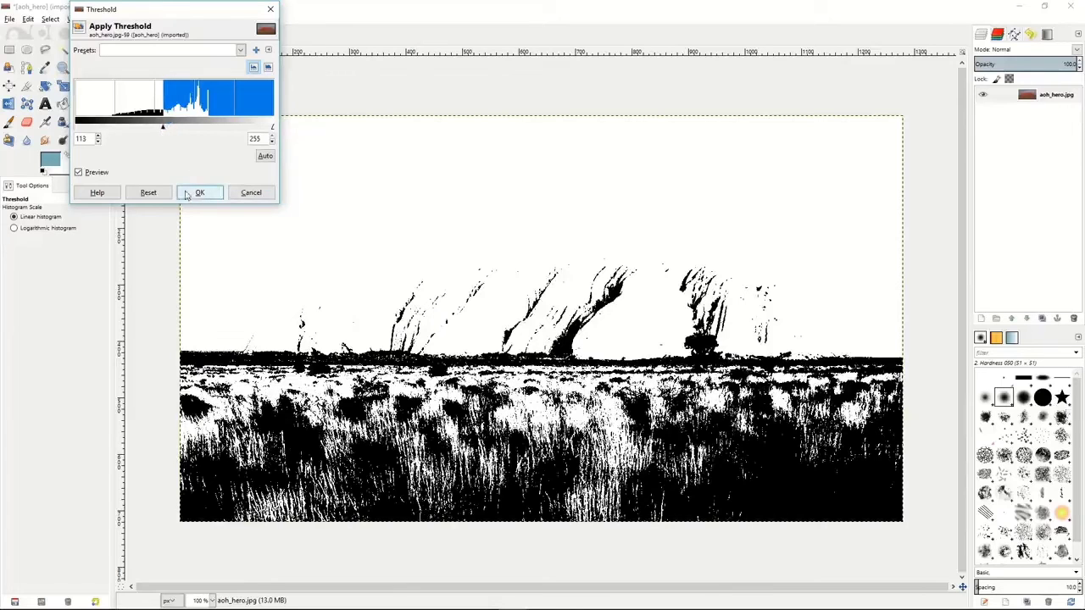
pyautogui.click(244, 195)
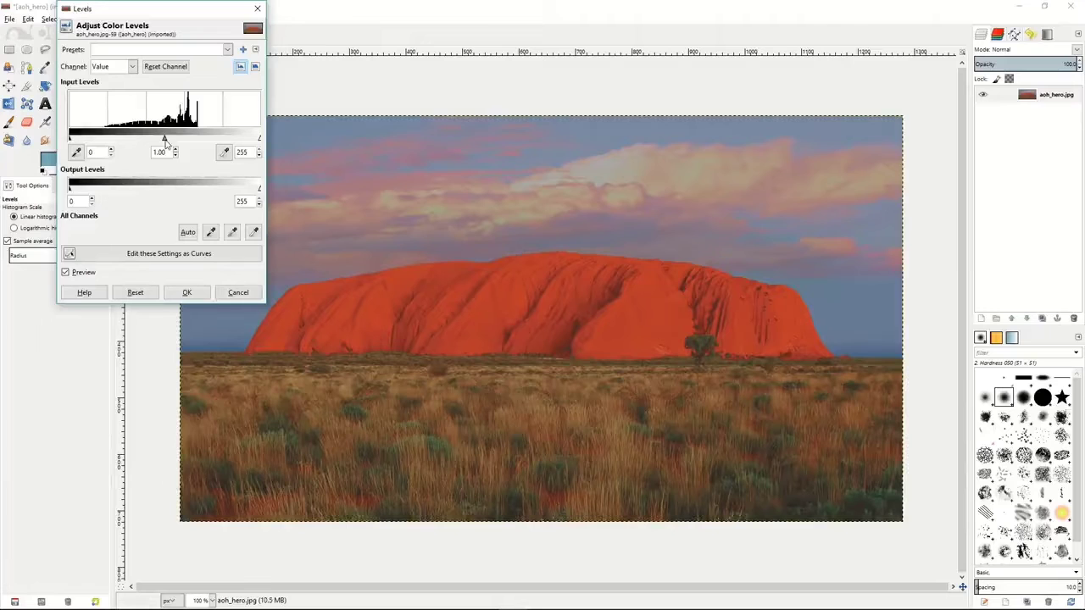
# Preview a Levels adjustment with the Value channel's midtone input at 0.66, and discard it.
pyautogui.moveTo(166, 144); pyautogui.dragTo(183, 143)
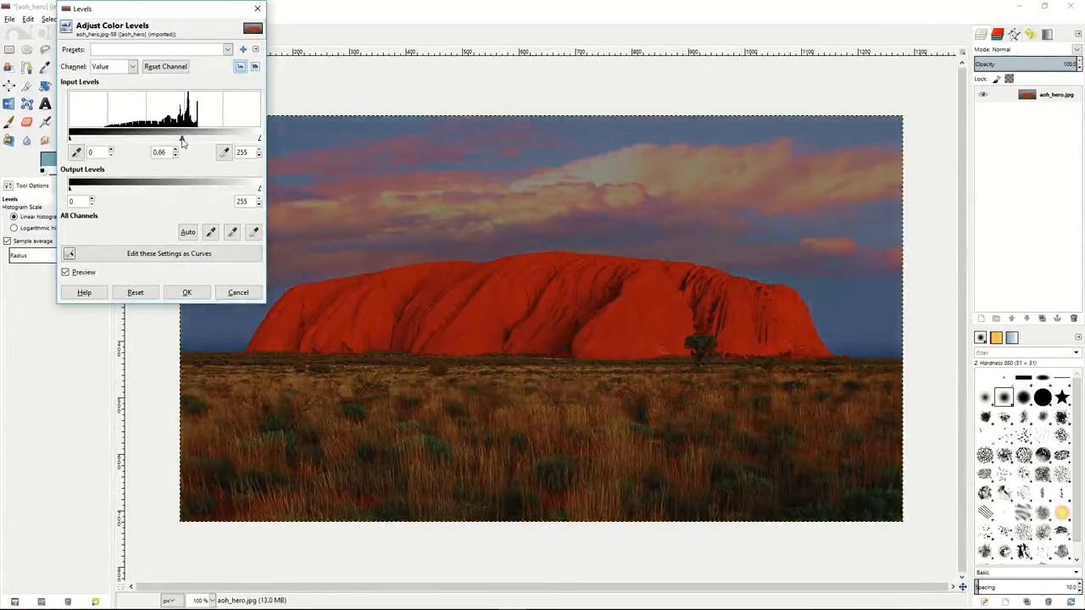
pyautogui.click(237, 292)
# Preview an S-shaped Value curve with lowered shadows and raised highlights, switch to the Red channel, and discard the Curves adjustment.
pyautogui.click(148, 19)
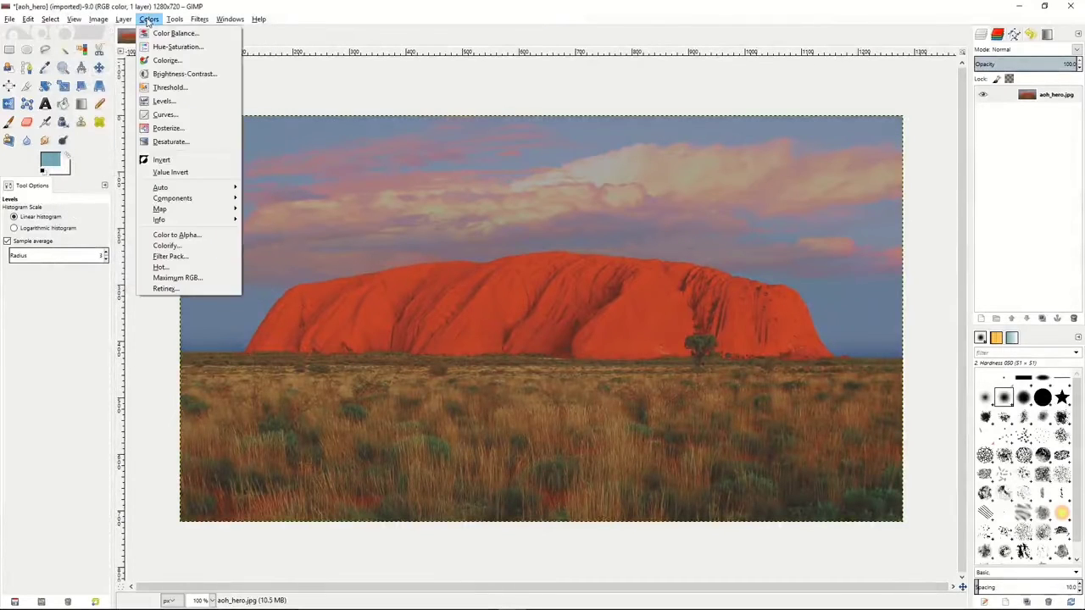
pyautogui.click(163, 116)
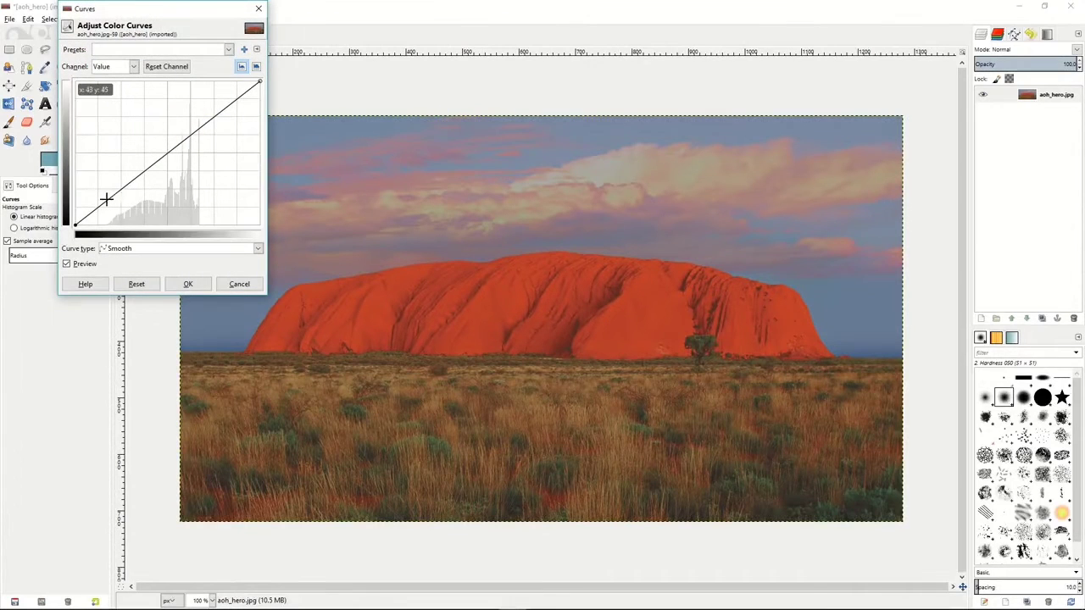
pyautogui.click(107, 200)
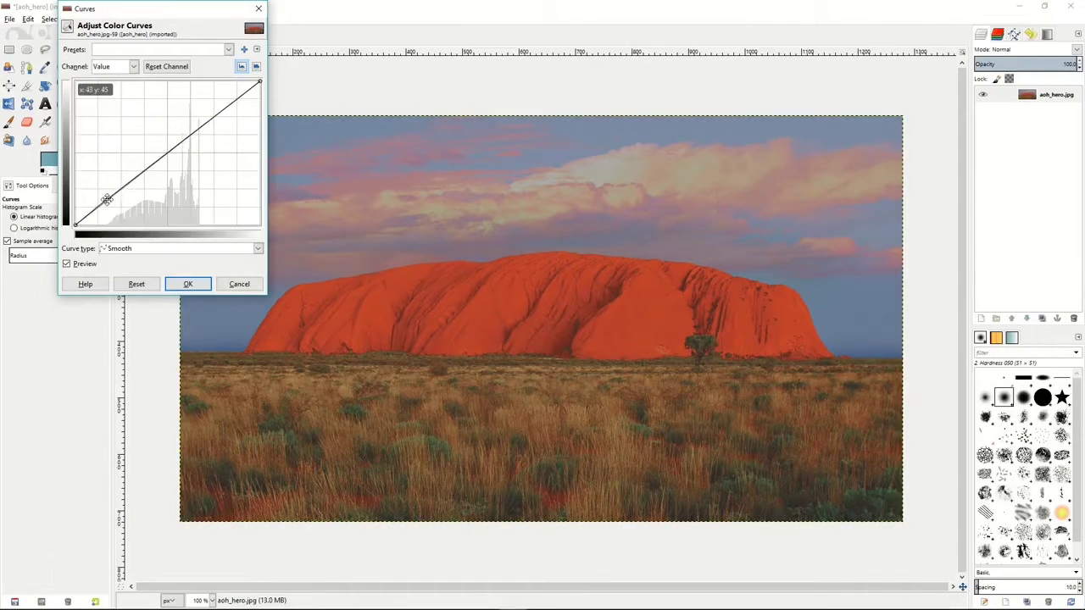
pyautogui.moveTo(107, 200); pyautogui.dragTo(115, 212)
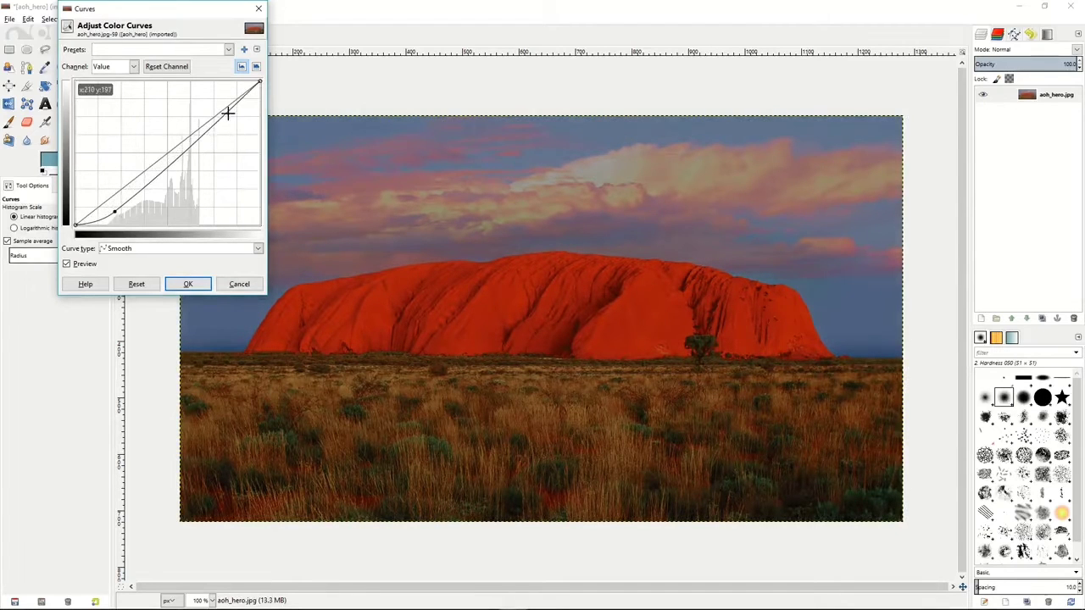
pyautogui.moveTo(227, 113); pyautogui.dragTo(219, 103)
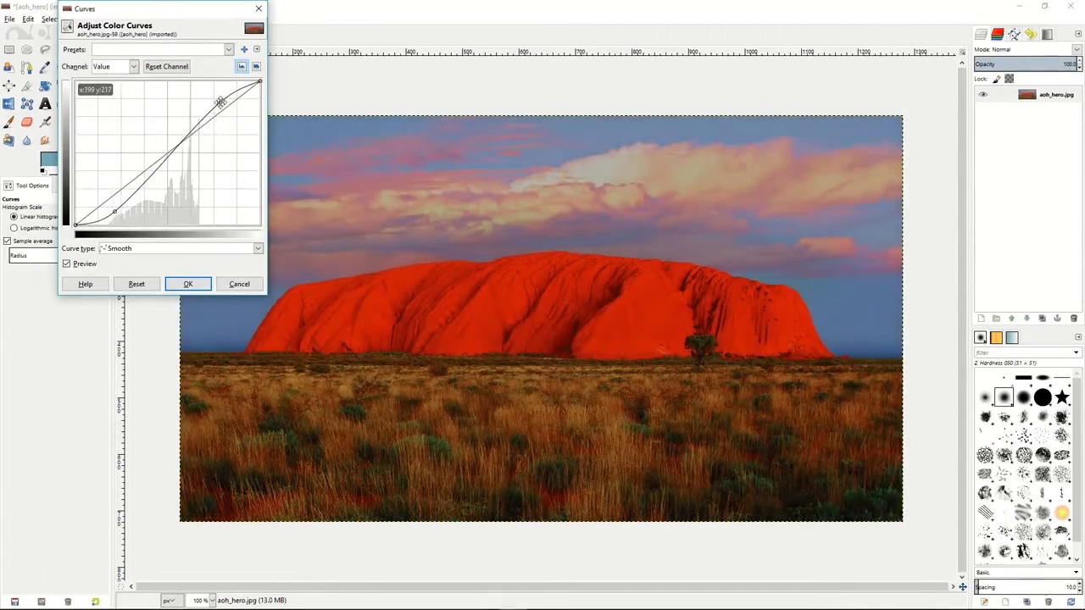
pyautogui.click(134, 75)
pyautogui.click(119, 95)
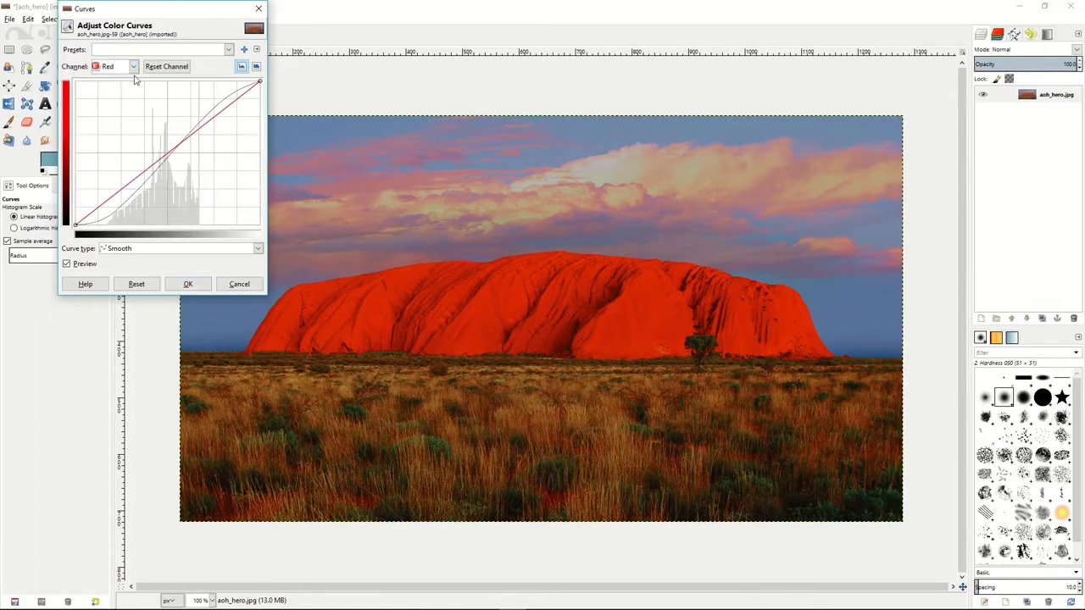
pyautogui.click(238, 284)
# Preview the photo posterized to 2 levels, and discard the effect.
pyautogui.click(148, 19)
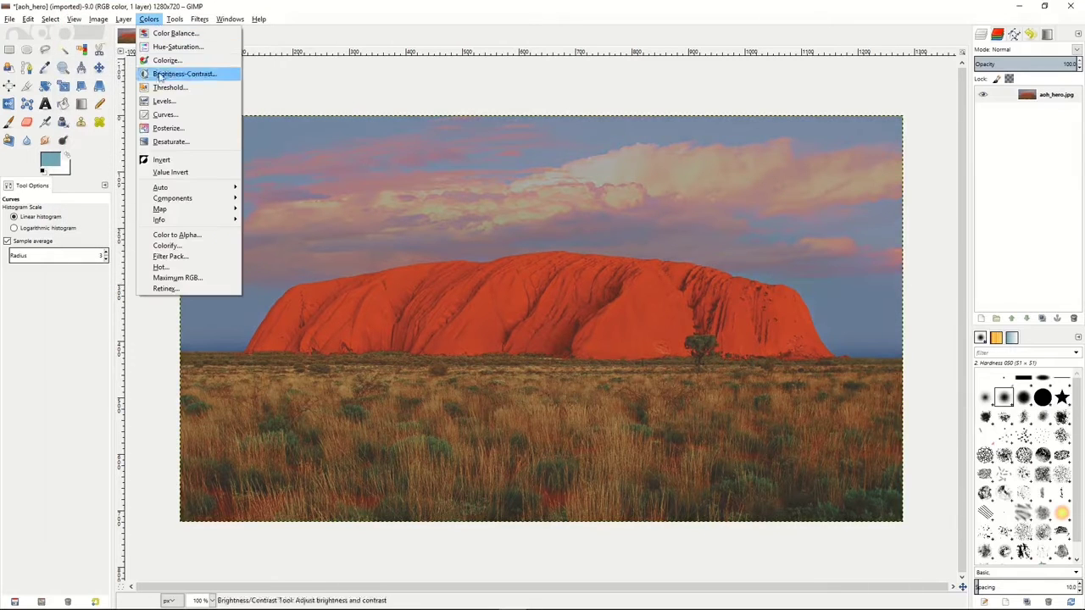
pyautogui.click(167, 129)
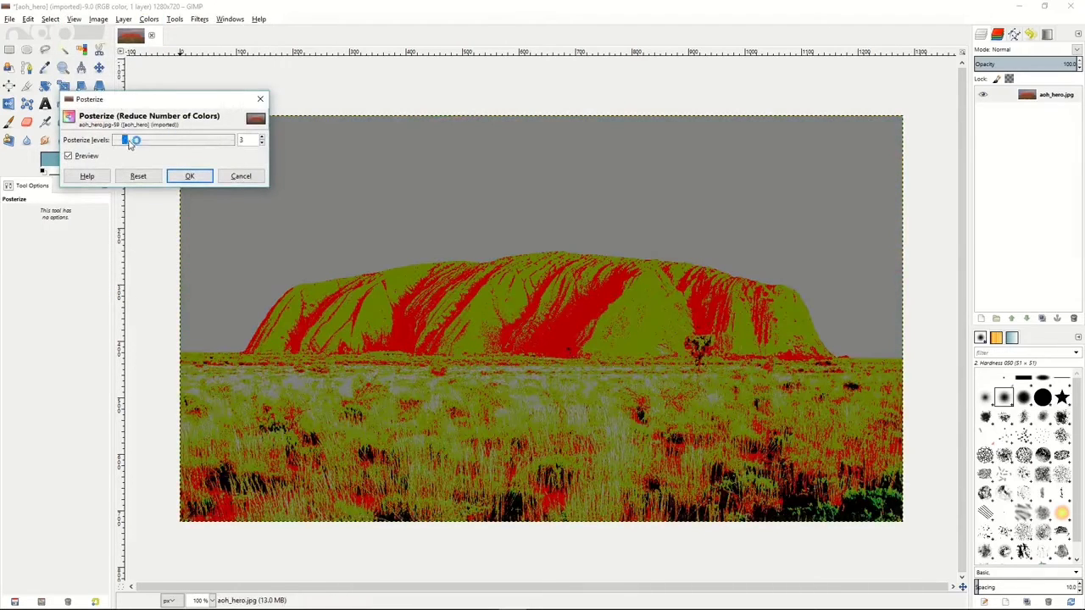
pyautogui.moveTo(126, 142)
pyautogui.mouseDown()
pyautogui.moveTo(210, 146)
pyautogui.moveTo(121, 142)
pyautogui.mouseUp()
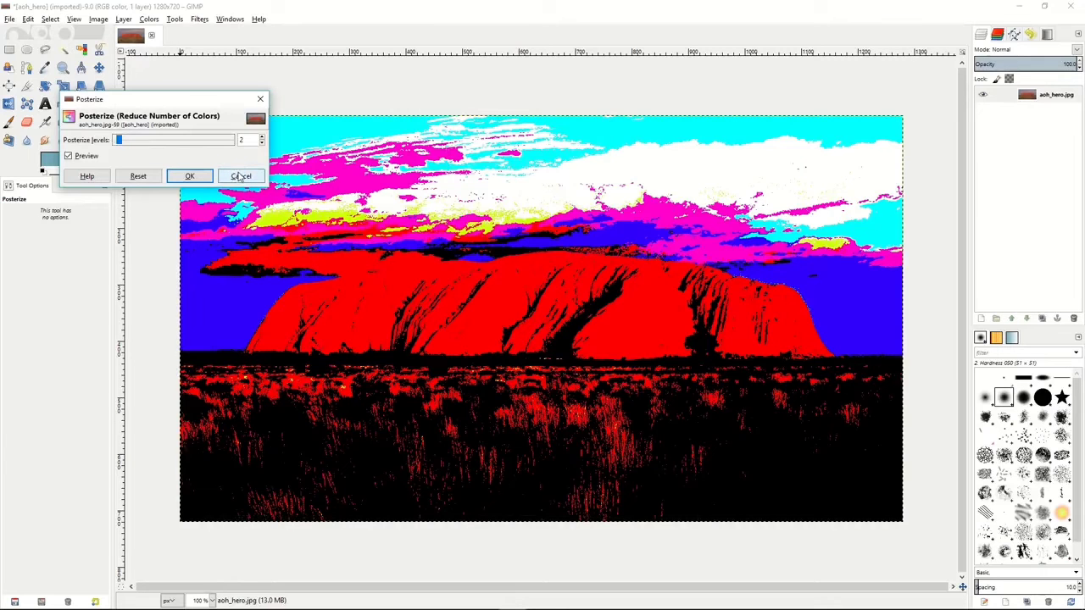
pyautogui.click(242, 176)
# Preview the photo desaturated by Lightness, Luminosity and Average, and discard the effect.
pyautogui.click(149, 19)
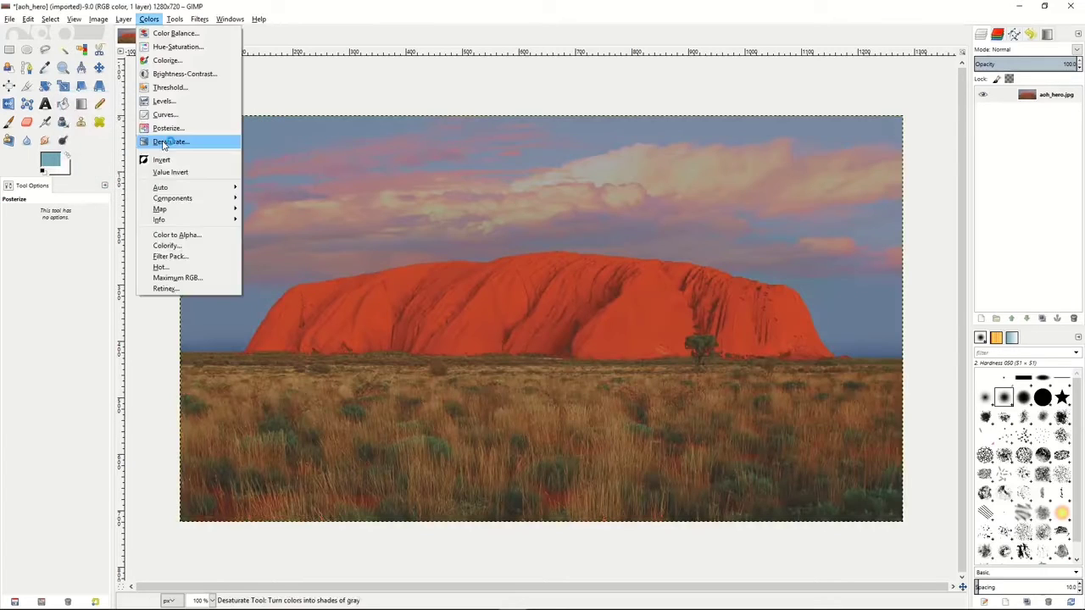
pyautogui.click(169, 142)
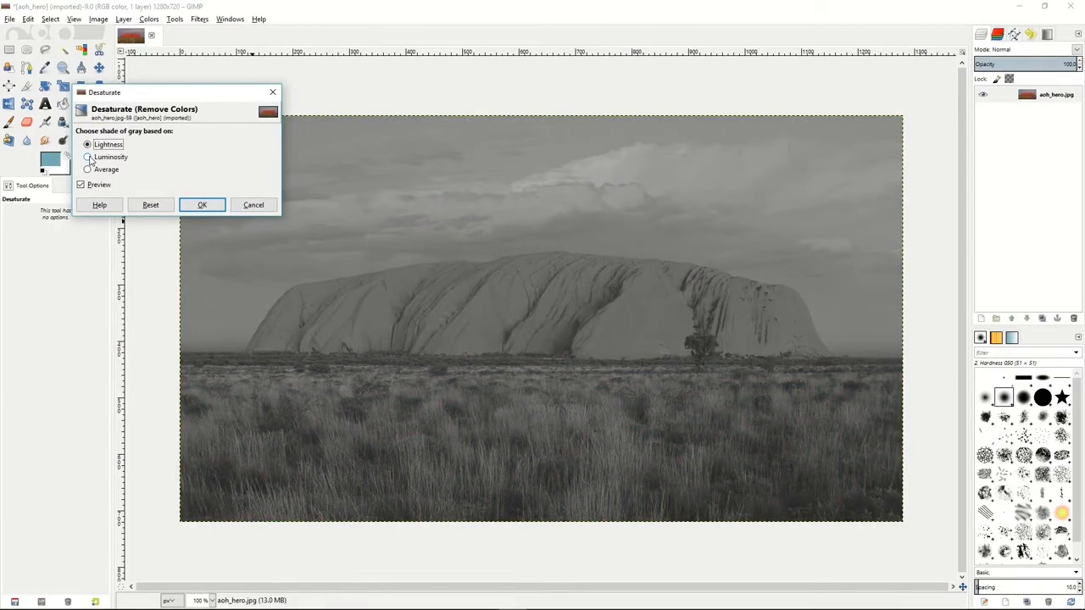
pyautogui.click(90, 158)
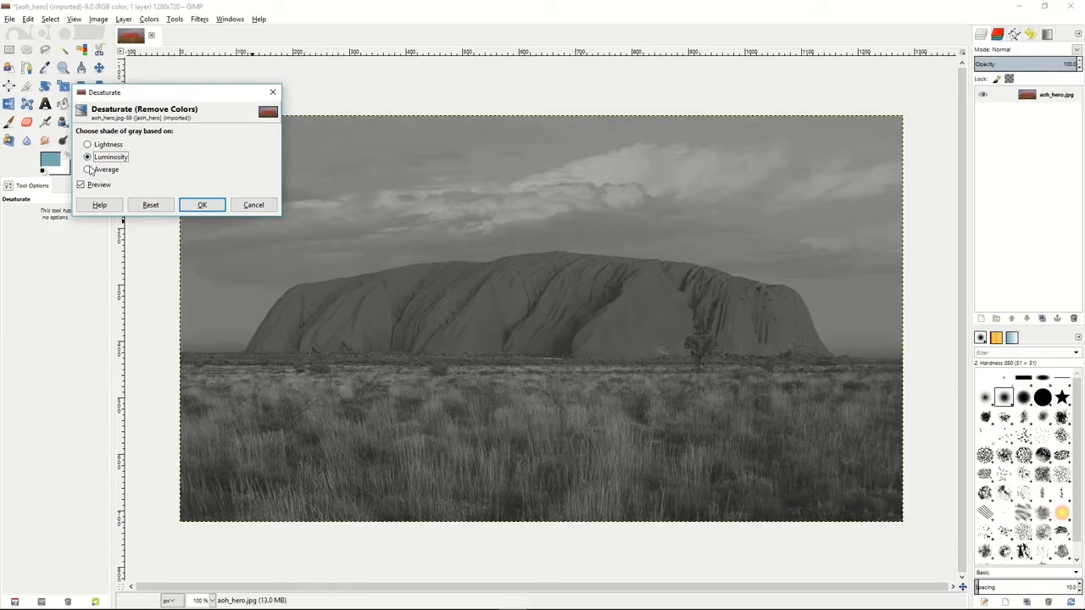
pyautogui.click(88, 169)
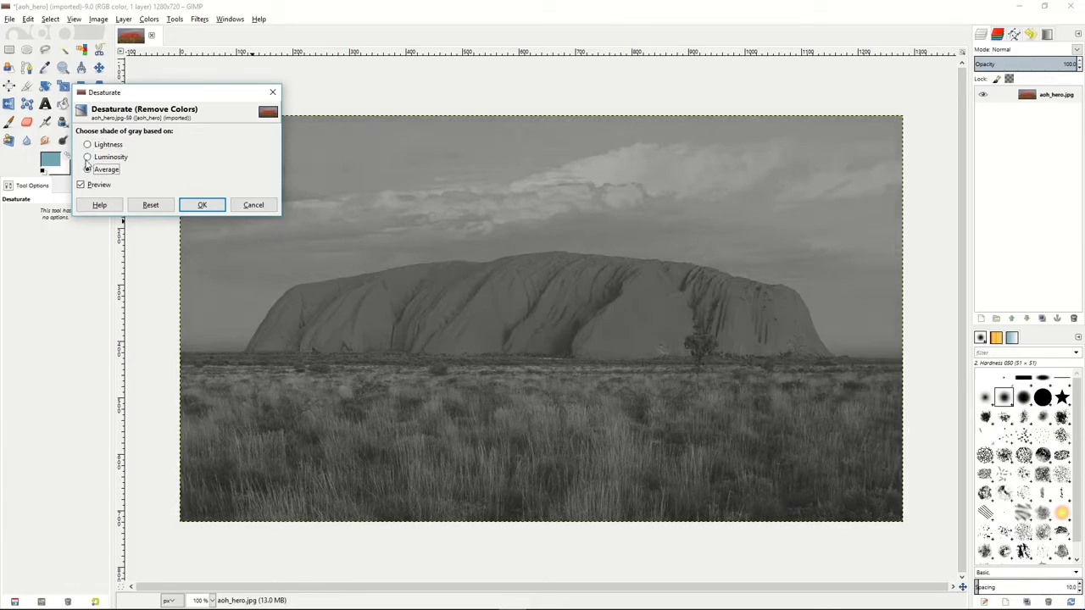
pyautogui.click(89, 157)
pyautogui.click(88, 145)
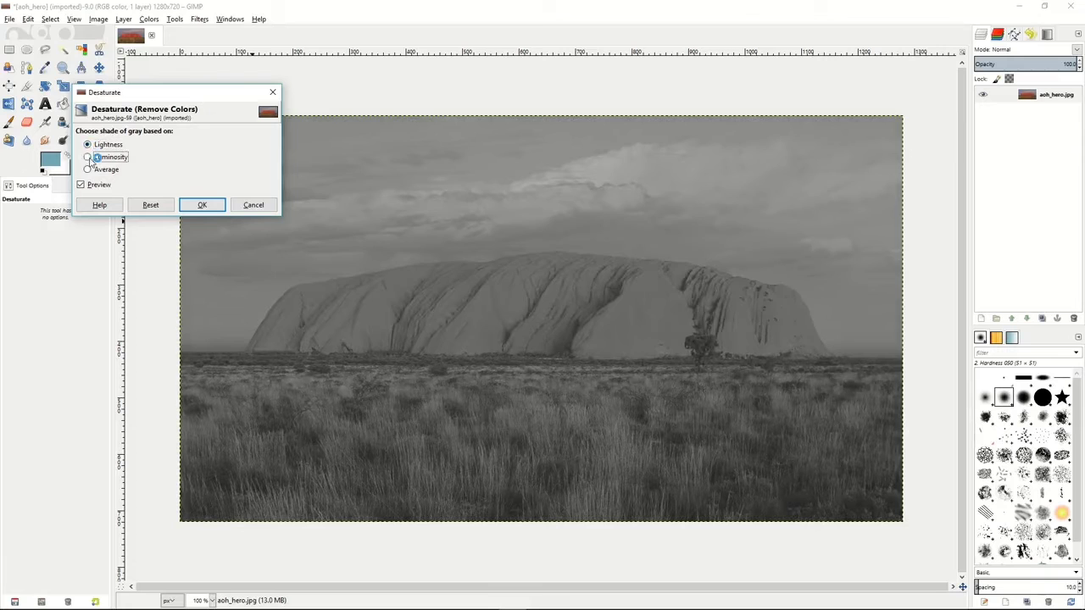
pyautogui.click(90, 158)
pyautogui.click(253, 205)
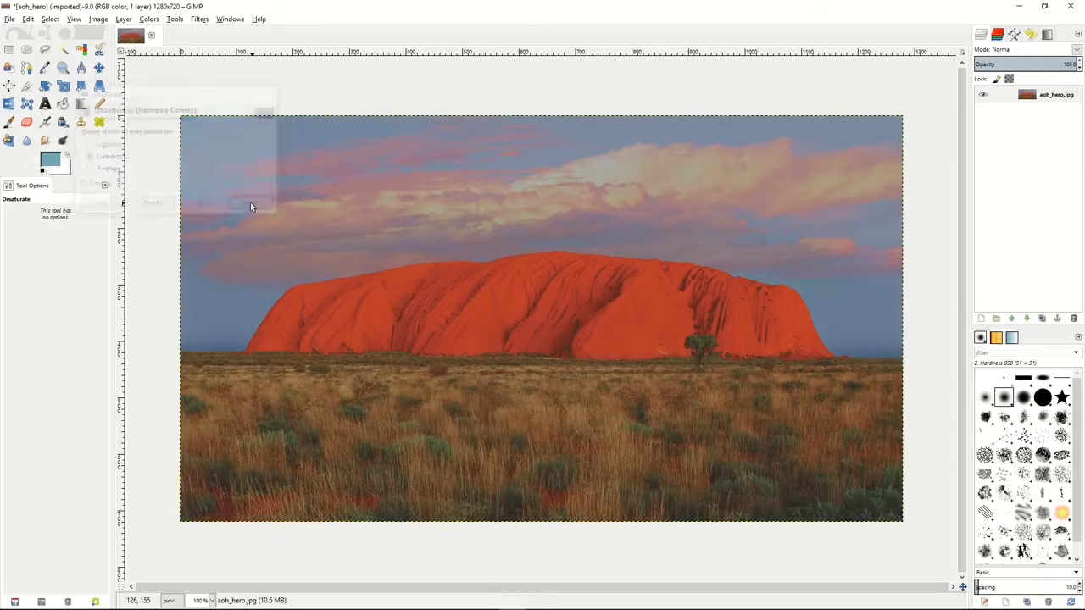
pyautogui.click(148, 19)
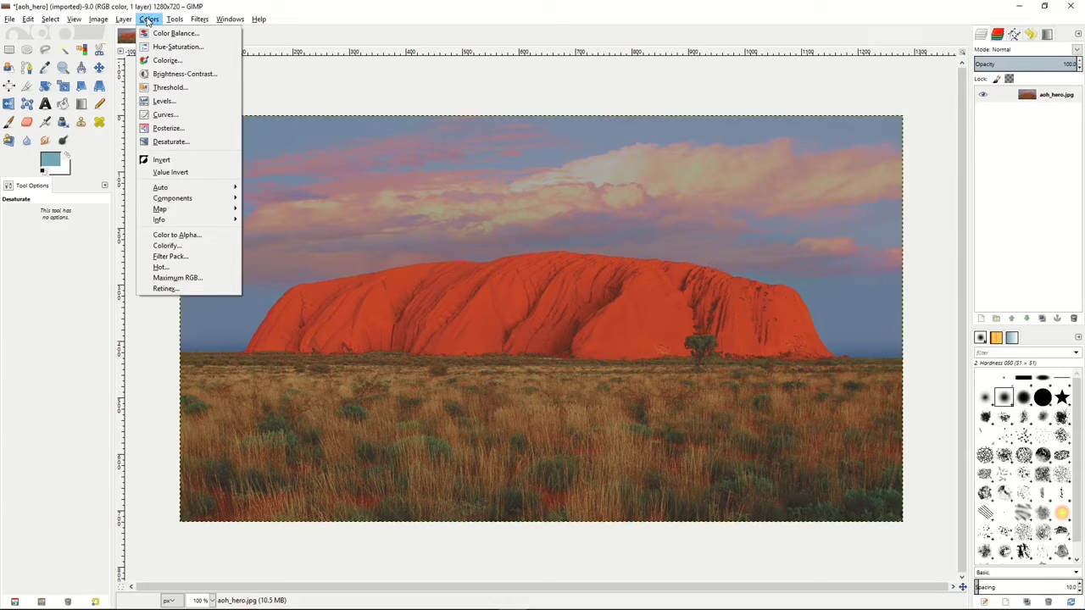
pyautogui.click(148, 19)
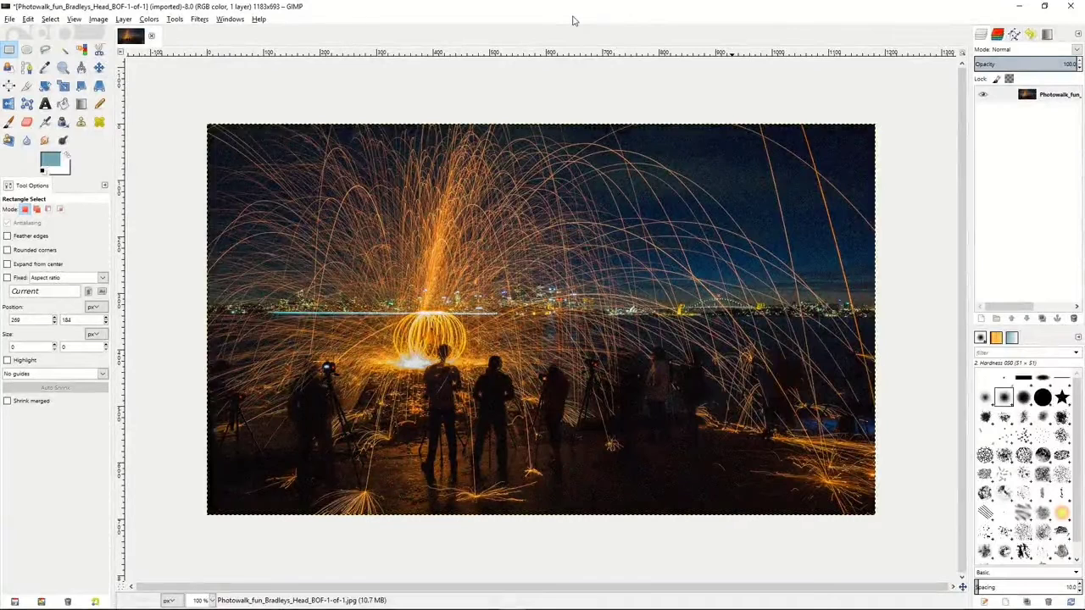
pyautogui.click(82, 123)
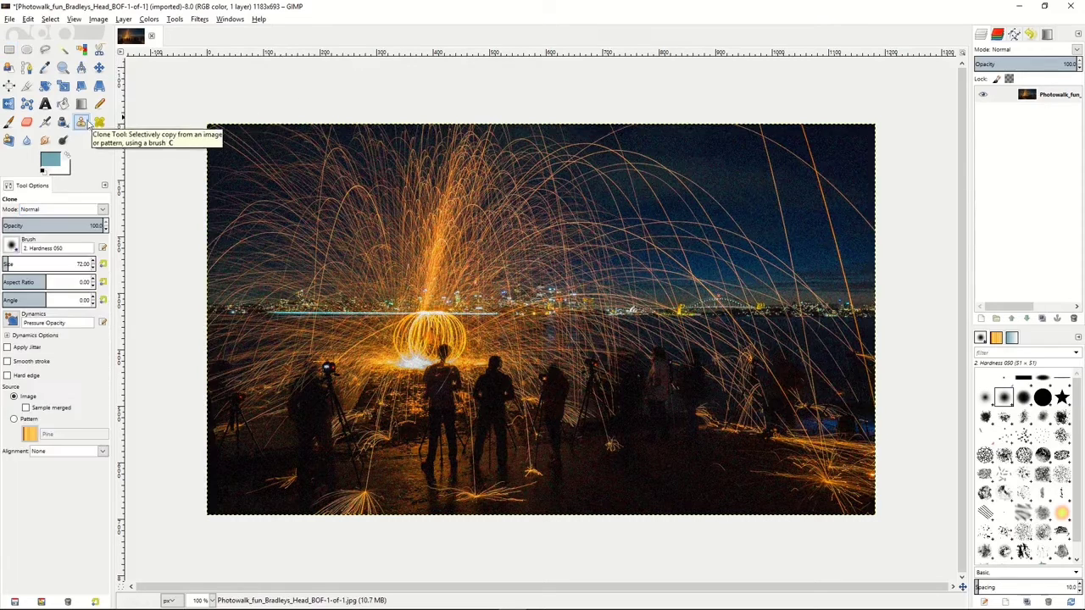
pyautogui.click(99, 123)
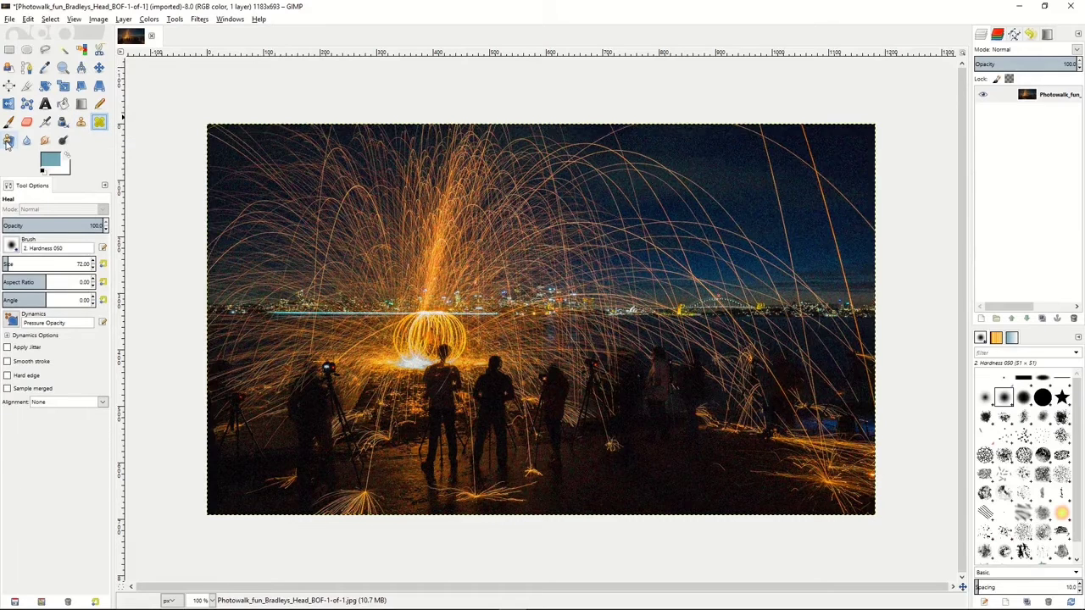
pyautogui.click(7, 142)
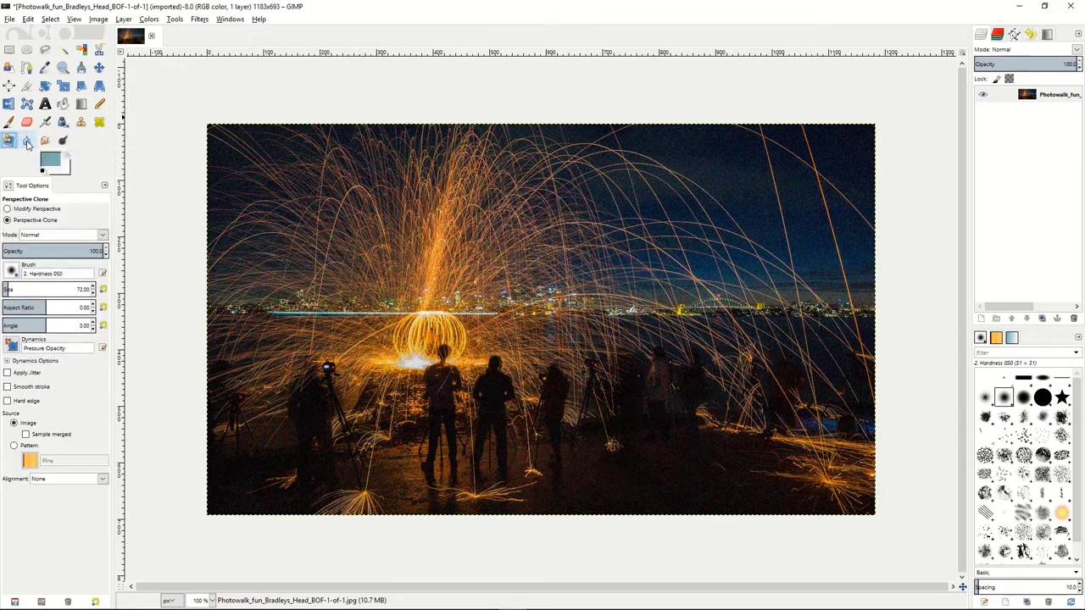
pyautogui.click(26, 142)
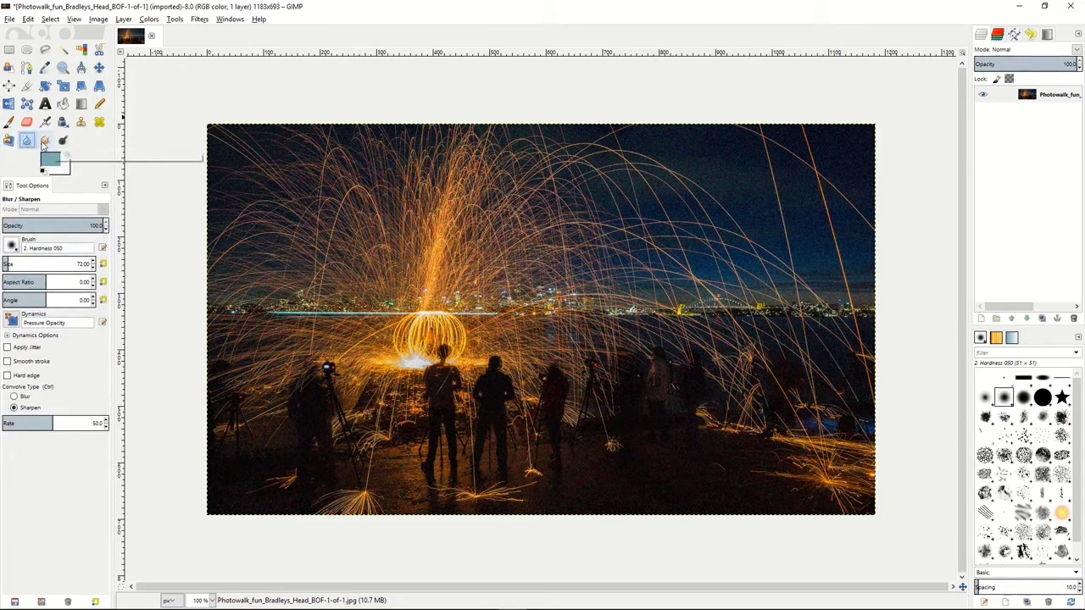
pyautogui.click(44, 142)
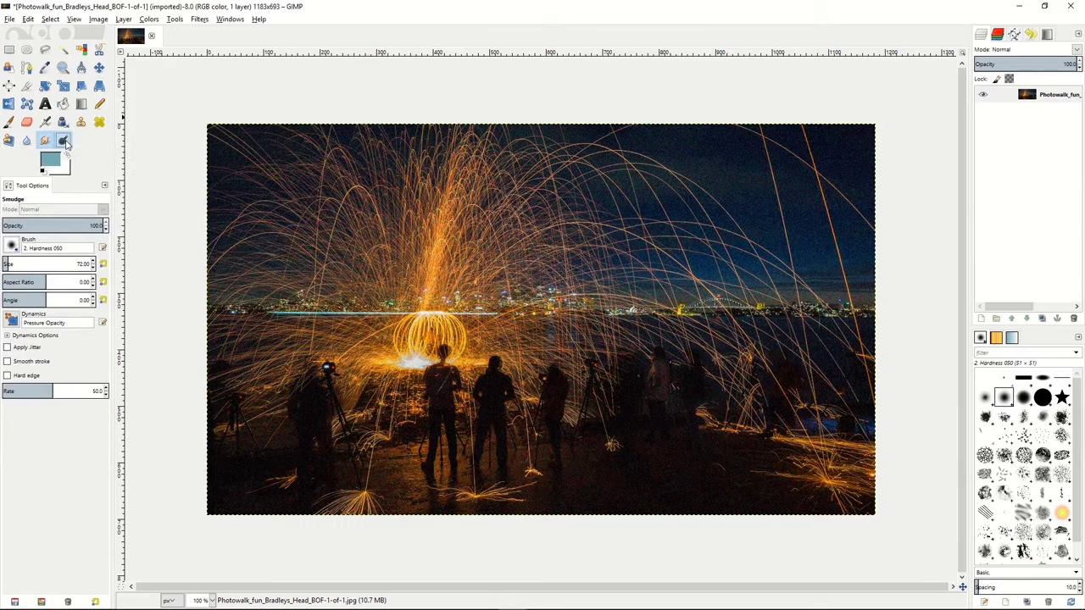
# Clone the dark ground over the people and tripod standing right of the centre of the fireworks photo.
pyautogui.click(81, 123)
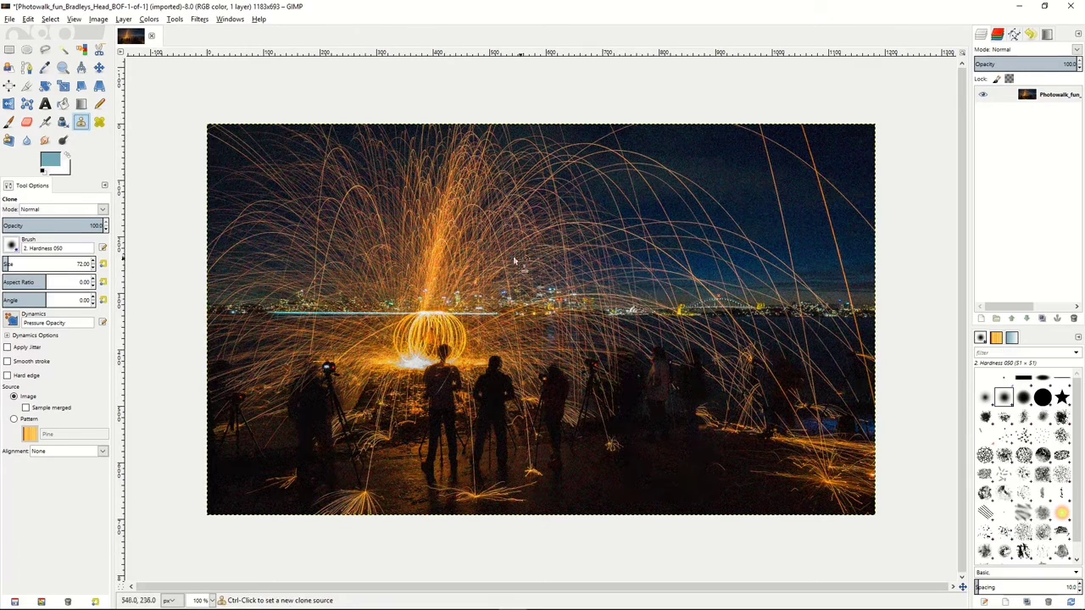
pyautogui.keyDown('ctrl'); pyautogui.click(663, 435); pyautogui.keyUp('ctrl')
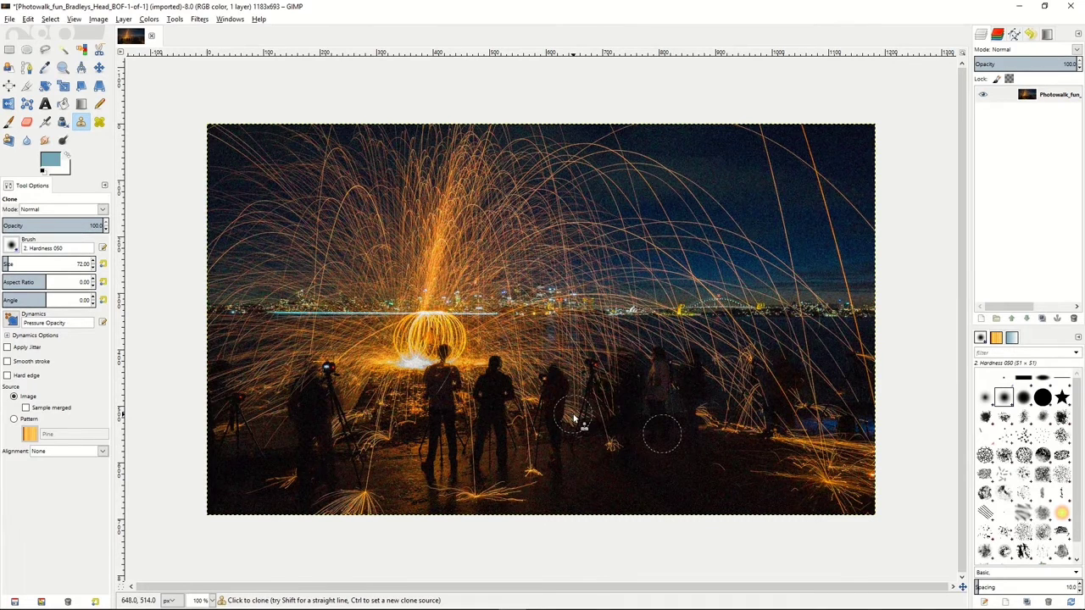
pyautogui.moveTo(580, 412)
pyautogui.mouseDown()
pyautogui.moveTo(594, 343)
pyautogui.moveTo(593, 418)
pyautogui.moveTo(621, 346)
pyautogui.moveTo(619, 417)
pyautogui.moveTo(650, 344)
pyautogui.moveTo(657, 411)
pyautogui.moveTo(675, 342)
pyautogui.moveTo(694, 420)
pyautogui.moveTo(707, 328)
pyautogui.moveTo(715, 404)
pyautogui.moveTo(723, 409)
pyautogui.moveTo(732, 350)
pyautogui.moveTo(739, 423)
pyautogui.mouseUp()
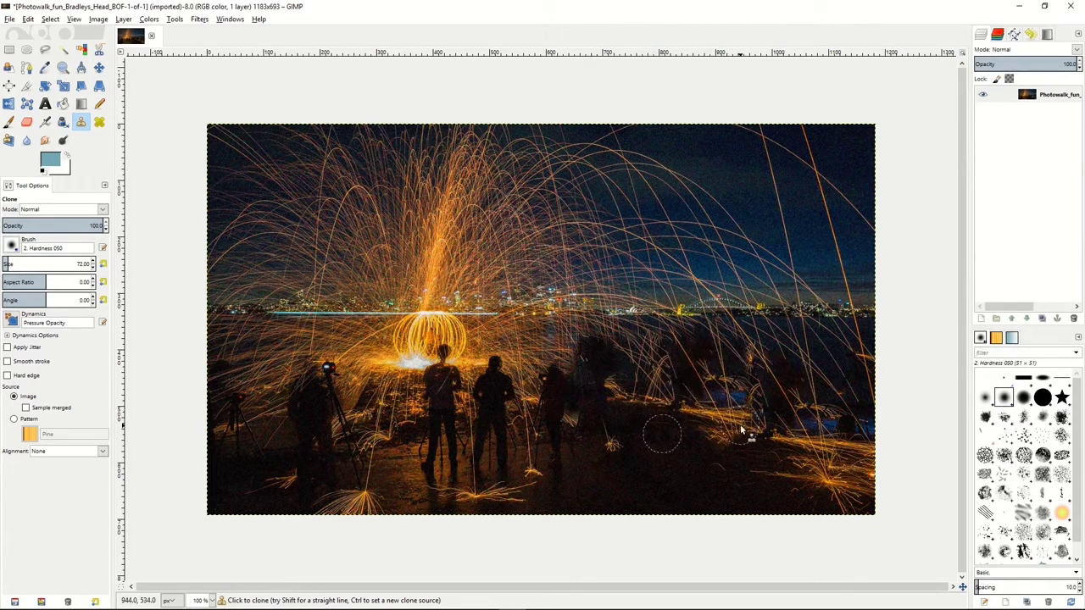
# Set a source for the Heal tool and heal over the spark trails in the sky above the city skyline.
pyautogui.click(99, 123)
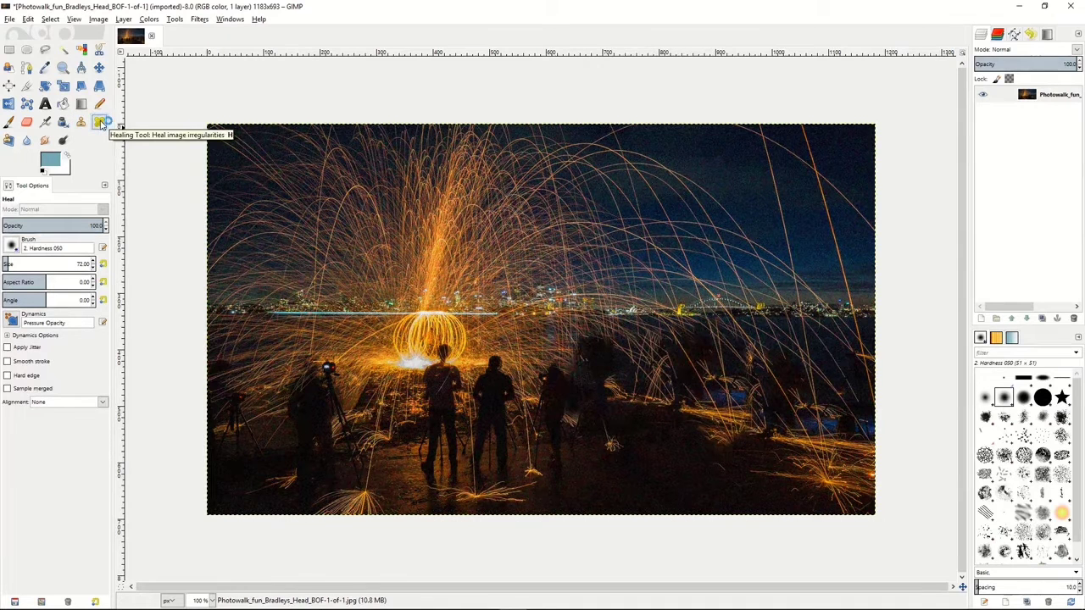
pyautogui.keyDown('ctrl'); pyautogui.click(564, 421); pyautogui.keyUp('ctrl')
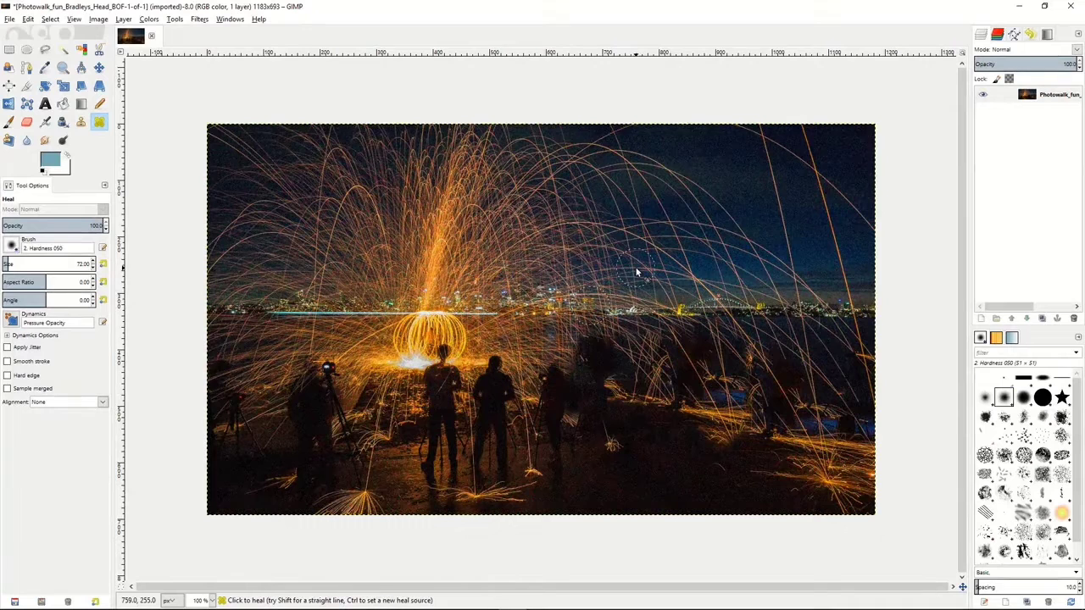
pyautogui.moveTo(615, 278); pyautogui.dragTo(566, 235)
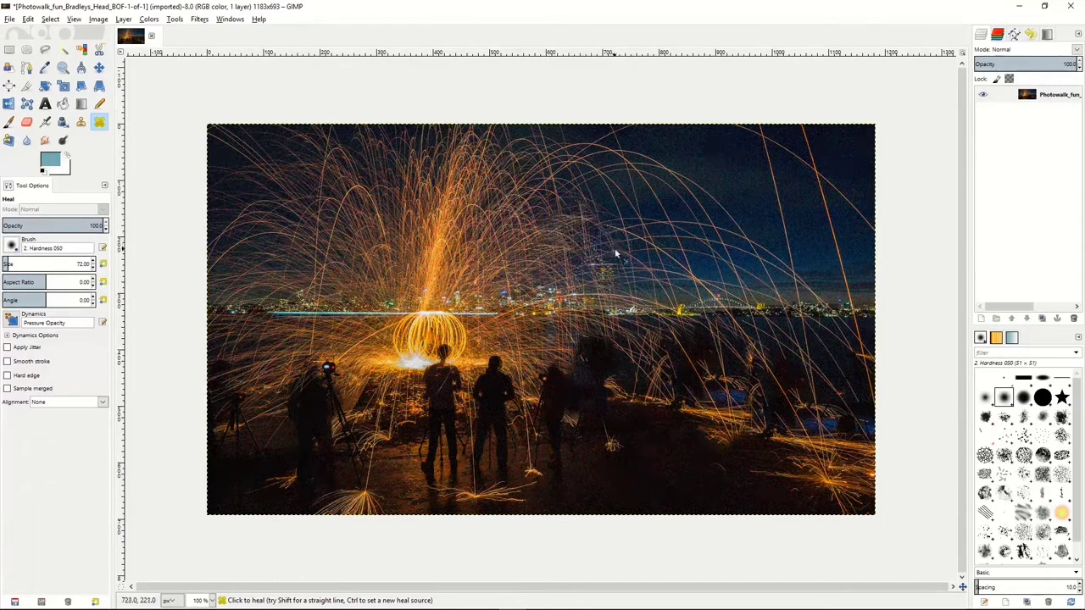
pyautogui.moveTo(615, 250)
pyautogui.mouseDown()
pyautogui.moveTo(608, 228)
pyautogui.moveTo(625, 244)
pyautogui.mouseUp()
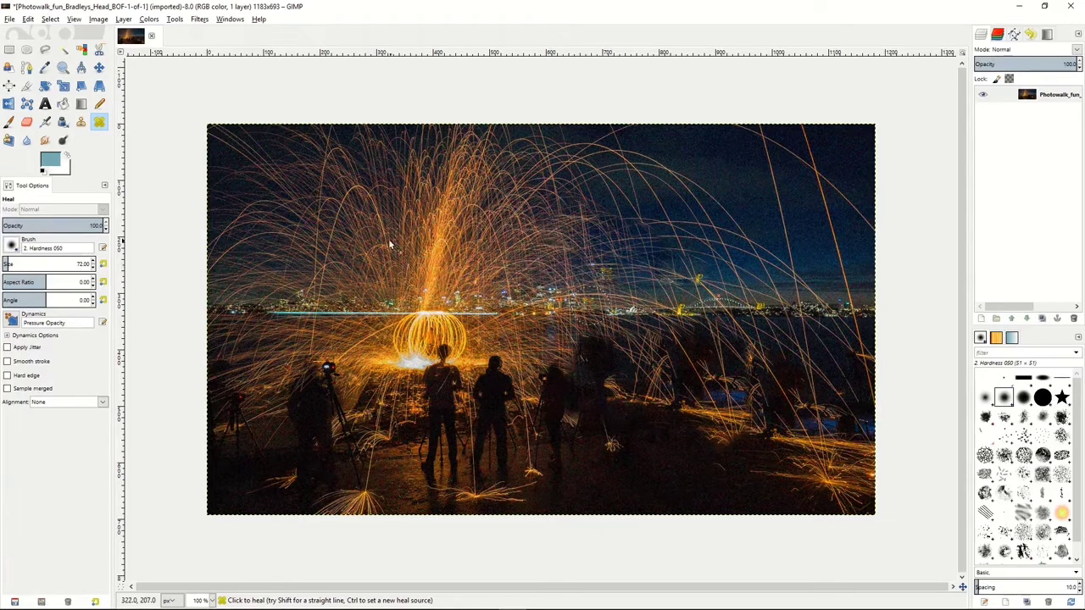
# Modify the perspective for the Perspective Clone tool by pulling the frame's upper-left corner inward over the sparks.
pyautogui.click(8, 140)
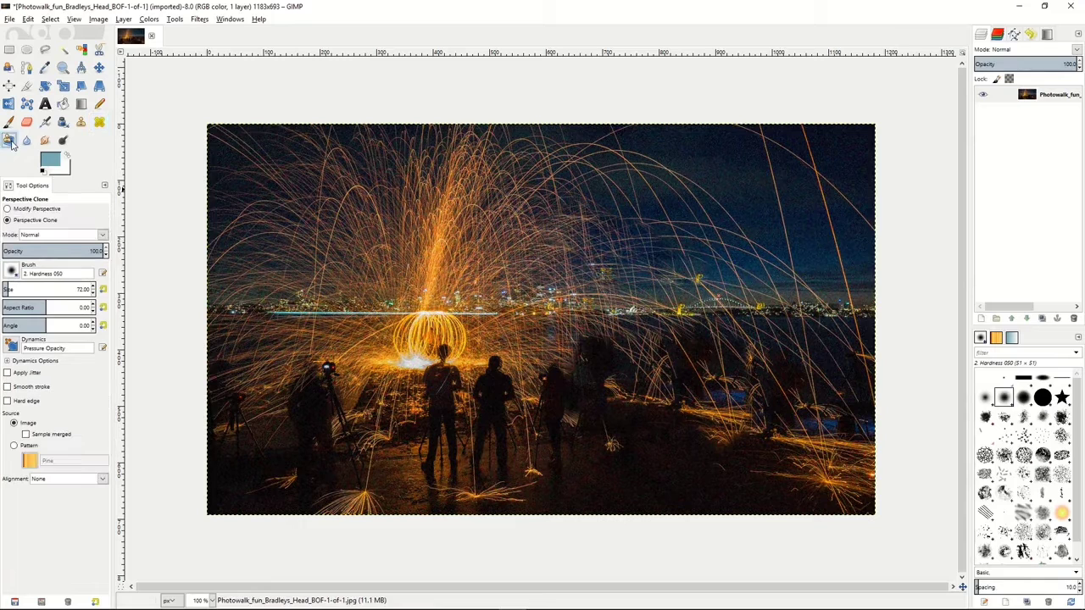
pyautogui.click(6, 209)
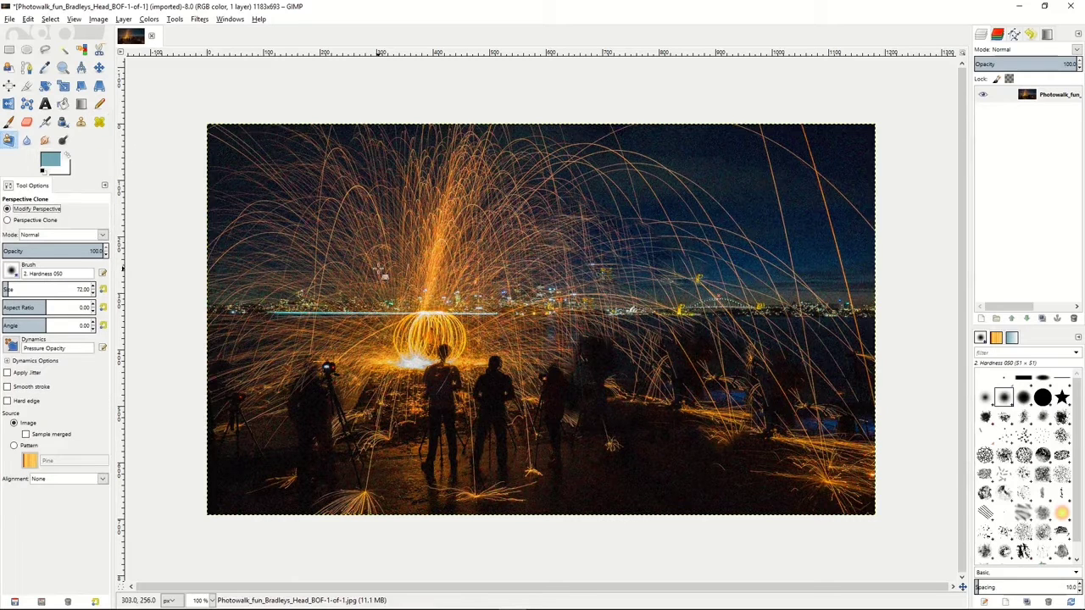
pyautogui.click(378, 245)
pyautogui.moveTo(378, 246); pyautogui.dragTo(453, 303)
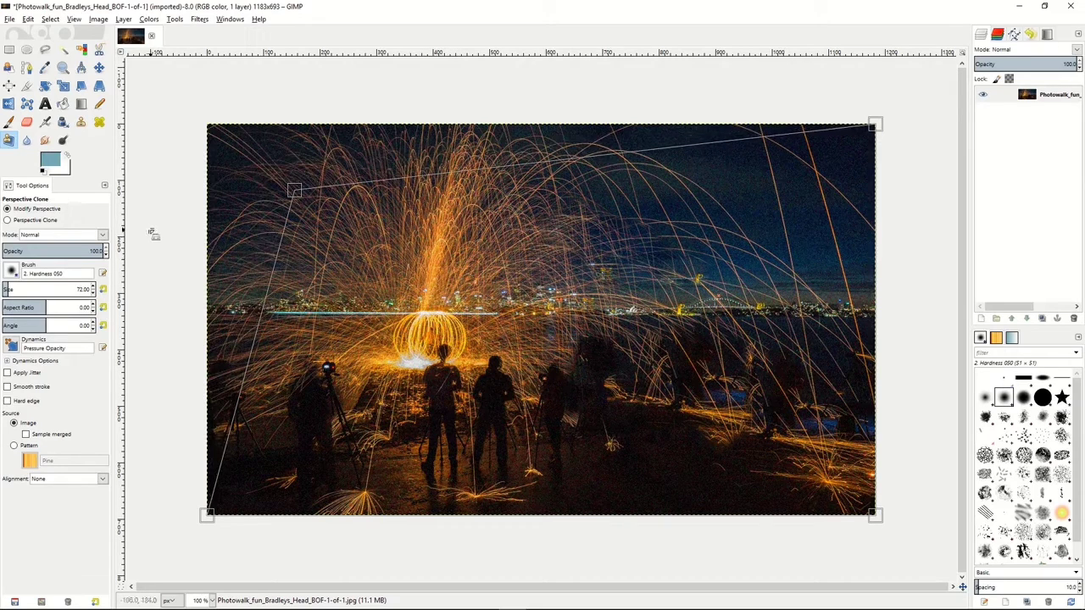
# Perspective-clone from just inside the moved frame corner over the water and ground in the photo's lower-right area.
pyautogui.click(8, 222)
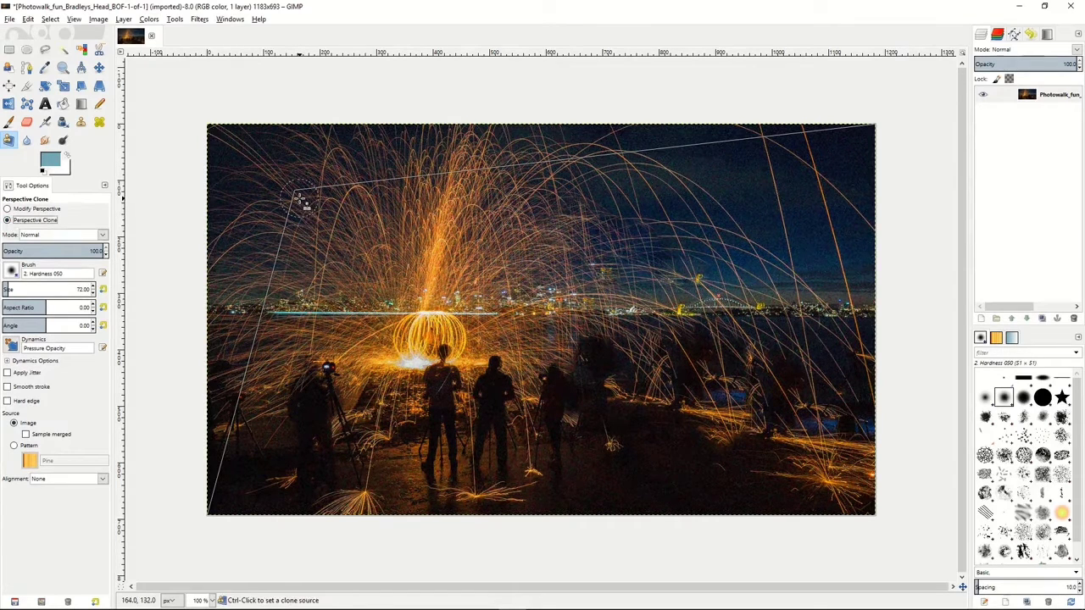
pyautogui.keyDown('ctrl'); pyautogui.click(299, 199); pyautogui.keyUp('ctrl')
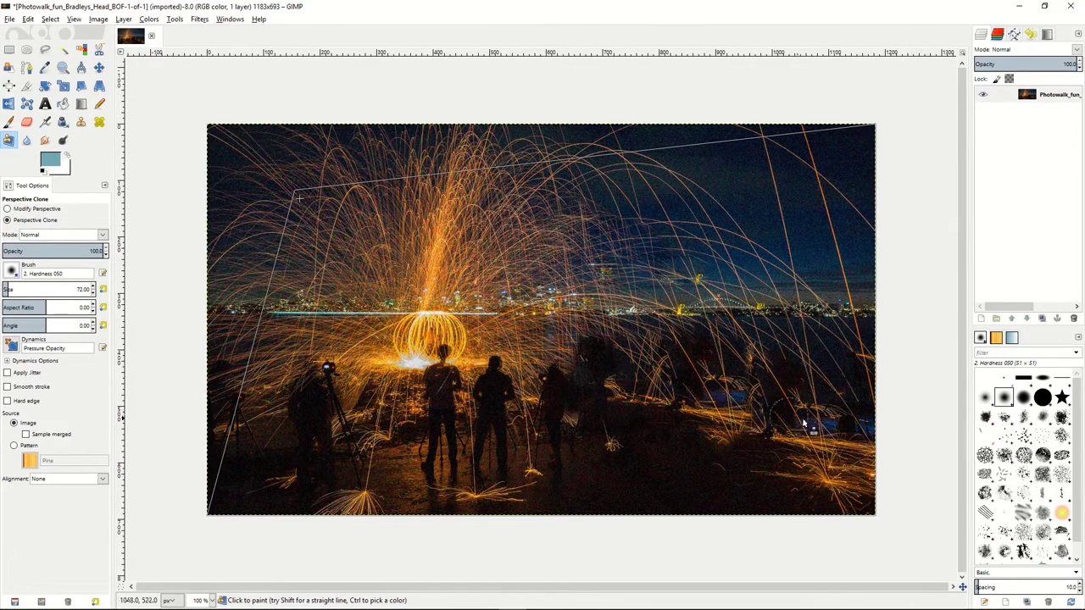
pyautogui.moveTo(820, 420)
pyautogui.mouseDown()
pyautogui.moveTo(787, 428)
pyautogui.moveTo(793, 391)
pyautogui.moveTo(743, 389)
pyautogui.moveTo(758, 439)
pyautogui.moveTo(718, 370)
pyautogui.moveTo(707, 373)
pyautogui.moveTo(716, 436)
pyautogui.moveTo(738, 478)
pyautogui.moveTo(801, 512)
pyautogui.moveTo(837, 503)
pyautogui.moveTo(852, 477)
pyautogui.moveTo(847, 507)
pyautogui.moveTo(808, 433)
pyautogui.moveTo(808, 489)
pyautogui.moveTo(780, 509)
pyautogui.moveTo(746, 510)
pyautogui.moveTo(712, 417)
pyautogui.moveTo(678, 394)
pyautogui.moveTo(685, 383)
pyautogui.moveTo(792, 360)
pyautogui.moveTo(841, 362)
pyautogui.moveTo(825, 363)
pyautogui.moveTo(854, 320)
pyautogui.moveTo(682, 316)
pyautogui.mouseUp()
# Blur the bright spark column above the fireball, and switch the convolve type to Sharpen with a rate of 78.8.
pyautogui.click(26, 140)
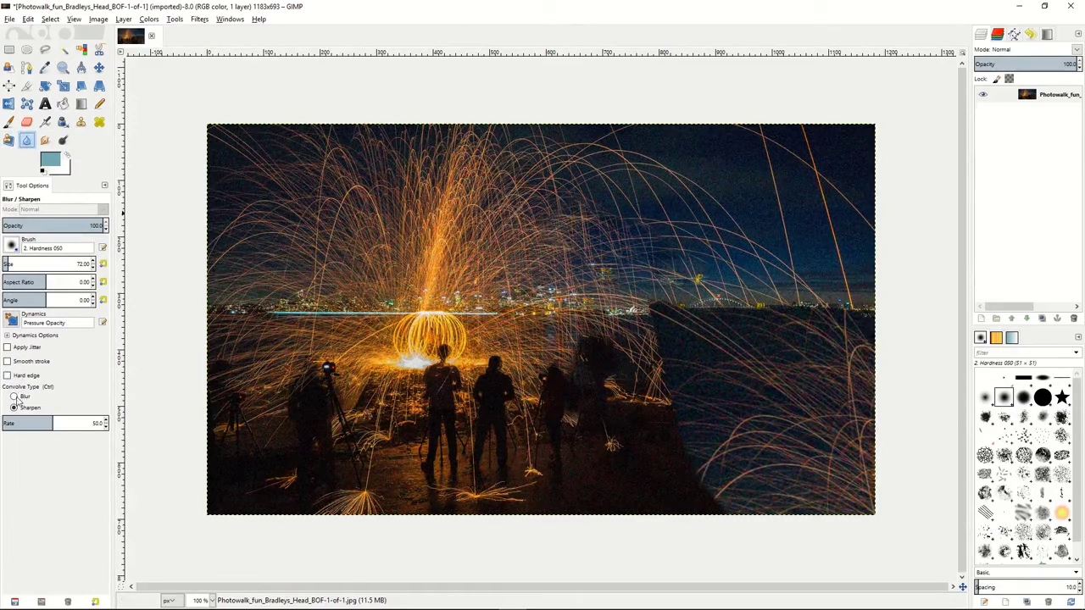
pyautogui.click(17, 396)
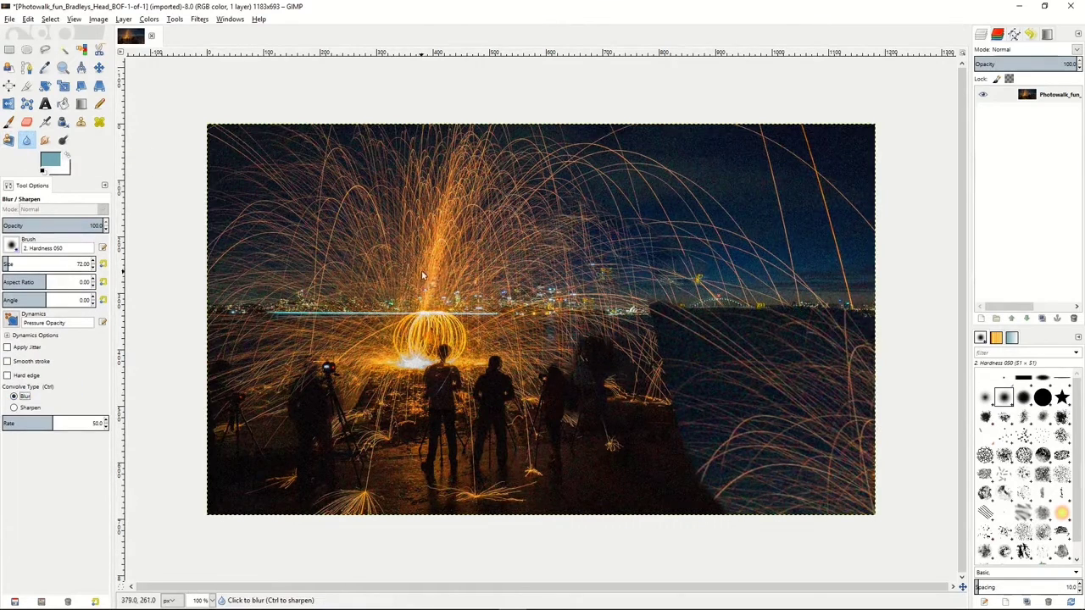
pyautogui.moveTo(432, 268)
pyautogui.mouseDown()
pyautogui.moveTo(434, 224)
pyautogui.moveTo(426, 290)
pyautogui.moveTo(457, 179)
pyautogui.moveTo(443, 260)
pyautogui.moveTo(485, 164)
pyautogui.moveTo(455, 258)
pyautogui.moveTo(429, 180)
pyautogui.moveTo(431, 268)
pyautogui.moveTo(461, 241)
pyautogui.mouseUp()
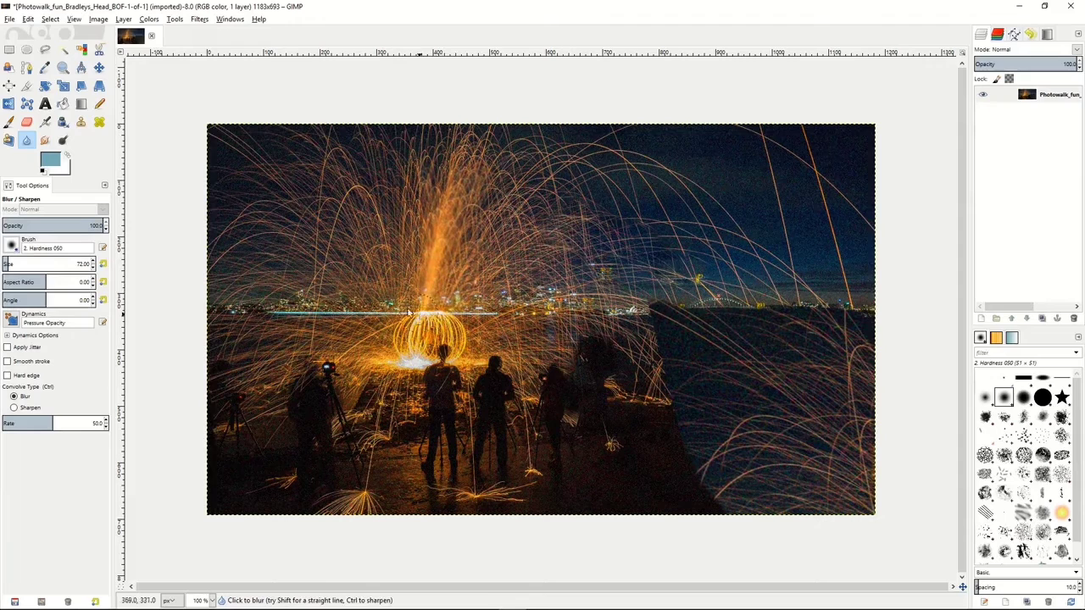
pyautogui.click(17, 408)
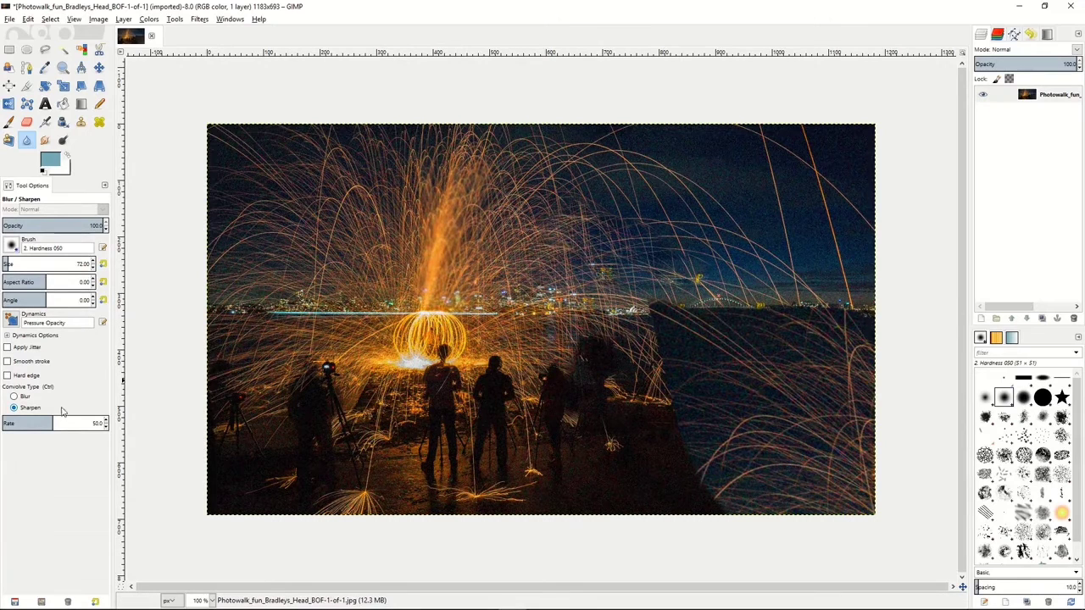
pyautogui.moveTo(57, 422); pyautogui.dragTo(85, 422)
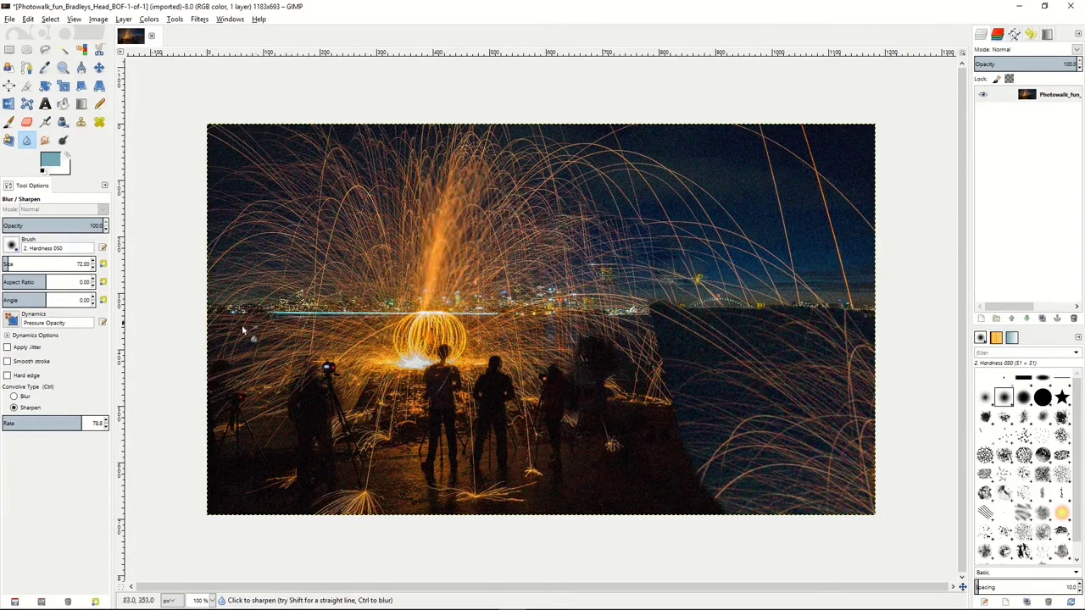
# Smudge the spark trails in the sky to the right of the bright spark column.
pyautogui.click(44, 141)
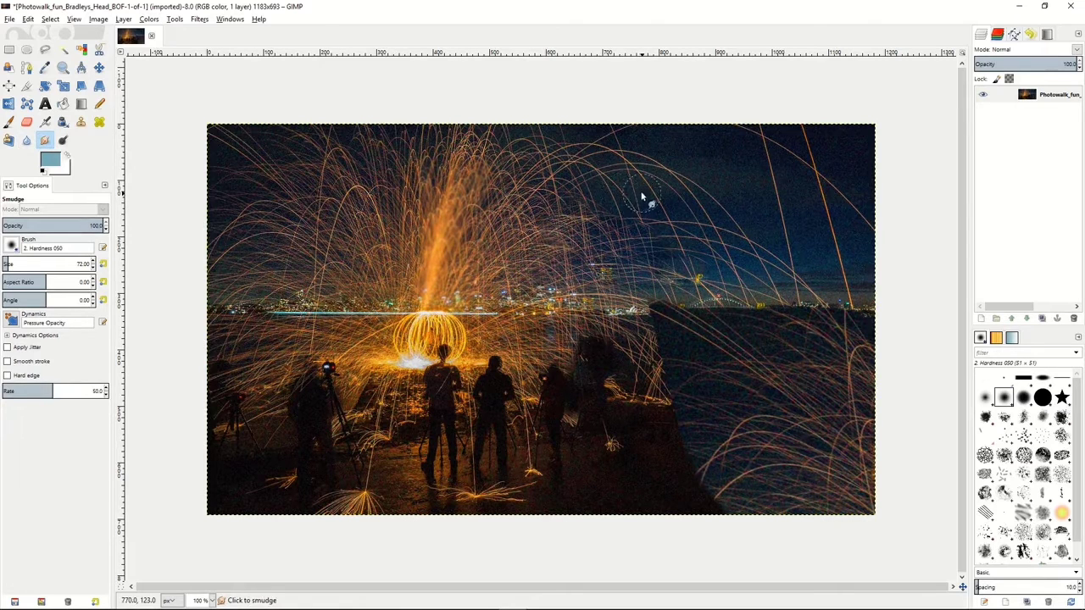
pyautogui.moveTo(658, 218)
pyautogui.mouseDown()
pyautogui.moveTo(612, 184)
pyautogui.moveTo(613, 217)
pyautogui.moveTo(633, 181)
pyautogui.moveTo(580, 181)
pyautogui.moveTo(584, 206)
pyautogui.moveTo(547, 180)
pyautogui.moveTo(545, 205)
pyautogui.moveTo(537, 186)
pyautogui.moveTo(543, 211)
pyautogui.moveTo(560, 202)
pyautogui.moveTo(561, 228)
pyautogui.moveTo(607, 249)
pyautogui.moveTo(595, 229)
pyautogui.moveTo(641, 253)
pyautogui.moveTo(578, 221)
pyautogui.moveTo(643, 255)
pyautogui.moveTo(565, 239)
pyautogui.moveTo(582, 261)
pyautogui.moveTo(529, 227)
pyautogui.moveTo(550, 252)
pyautogui.moveTo(560, 239)
pyautogui.moveTo(596, 278)
pyautogui.mouseUp()
# Dodge the midtones around the skyline left of the spark column, and burn the midtones across the column toward the skyline on its right.
pyautogui.click(63, 142)
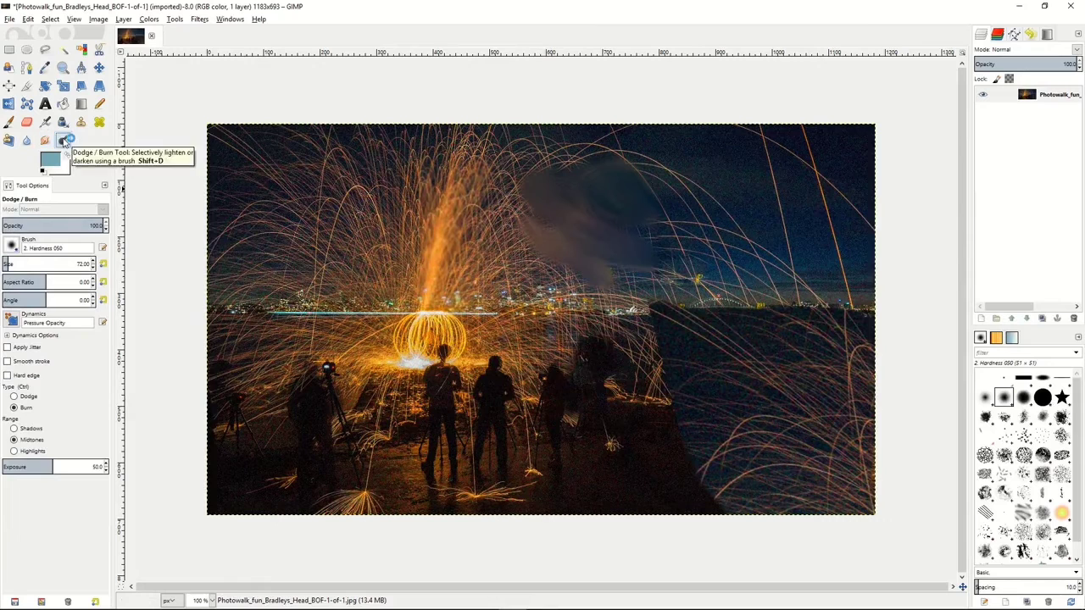
pyautogui.click(15, 398)
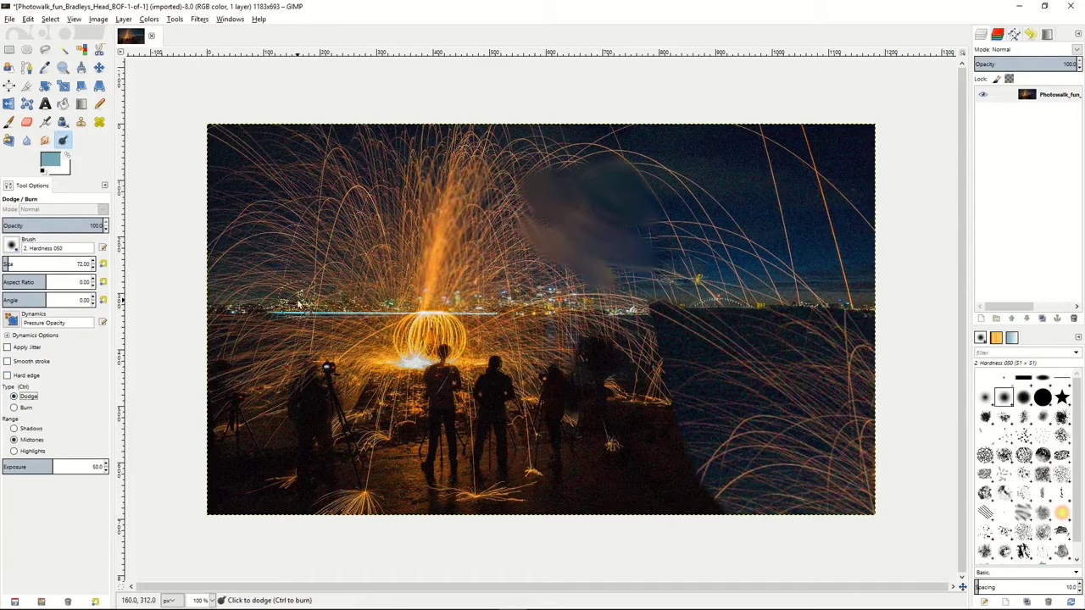
pyautogui.moveTo(410, 335)
pyautogui.mouseDown()
pyautogui.moveTo(452, 343)
pyautogui.moveTo(452, 333)
pyautogui.moveTo(365, 352)
pyautogui.moveTo(432, 328)
pyautogui.moveTo(486, 349)
pyautogui.moveTo(404, 354)
pyautogui.moveTo(343, 314)
pyautogui.mouseUp()
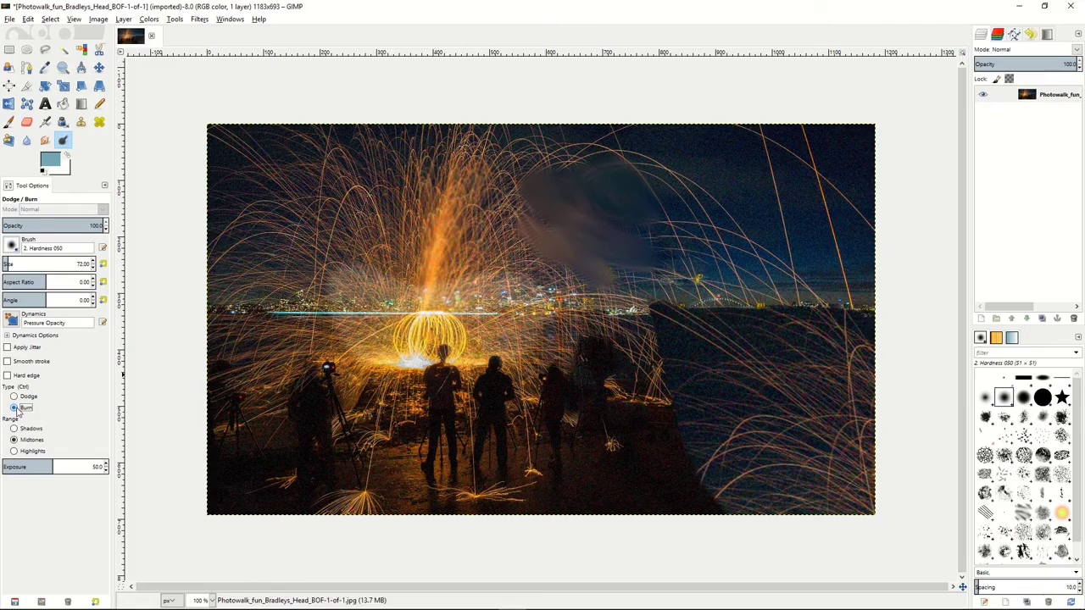
pyautogui.click(17, 408)
pyautogui.moveTo(377, 271)
pyautogui.mouseDown()
pyautogui.moveTo(458, 289)
pyautogui.moveTo(369, 267)
pyautogui.moveTo(487, 287)
pyautogui.moveTo(358, 286)
pyautogui.moveTo(506, 299)
pyautogui.moveTo(375, 296)
pyautogui.moveTo(514, 284)
pyautogui.moveTo(395, 251)
pyautogui.moveTo(485, 254)
pyautogui.moveTo(408, 214)
pyautogui.moveTo(375, 223)
pyautogui.moveTo(405, 237)
pyautogui.moveTo(392, 217)
pyautogui.moveTo(373, 244)
pyautogui.moveTo(400, 181)
pyautogui.moveTo(340, 241)
pyautogui.moveTo(356, 196)
pyautogui.moveTo(329, 224)
pyautogui.moveTo(357, 164)
pyautogui.moveTo(346, 248)
pyautogui.moveTo(380, 168)
pyautogui.moveTo(351, 236)
pyautogui.moveTo(418, 153)
pyautogui.moveTo(364, 237)
pyautogui.moveTo(559, 305)
pyautogui.mouseUp()
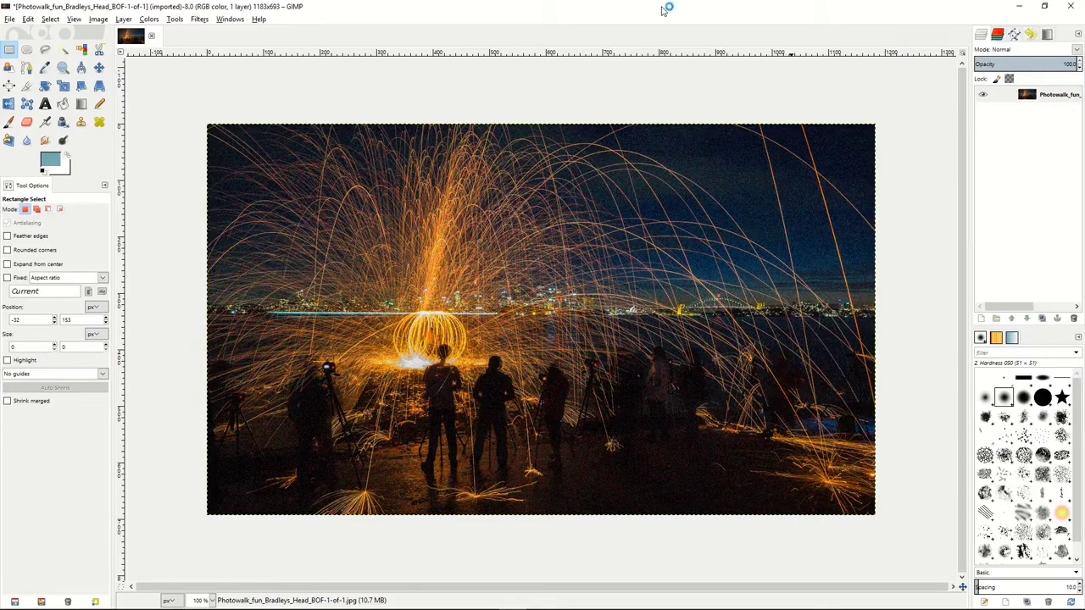
# Select a rectangle about 321 × 163 px on the dark ground at the photo's lower centre and bring up the filter choices.
pyautogui.moveTo(568, 421); pyautogui.dragTo(747, 511)
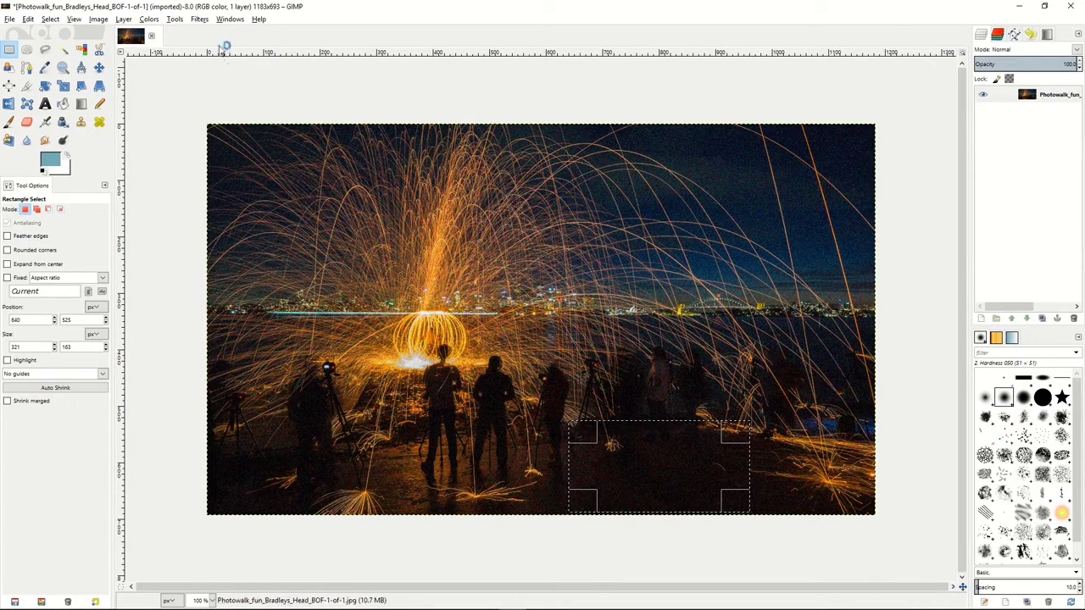
pyautogui.click(199, 21)
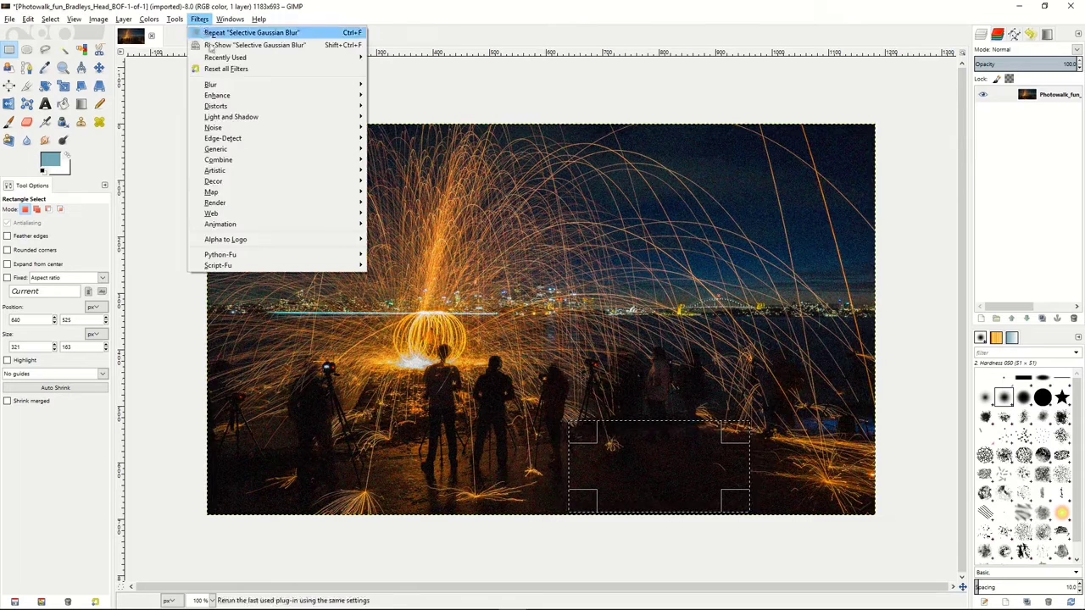
# Apply a Selective Gaussian Blur with radius 4.00 and max delta 43 to the selected rectangle of dark foreground.
pyautogui.moveTo(279, 85)
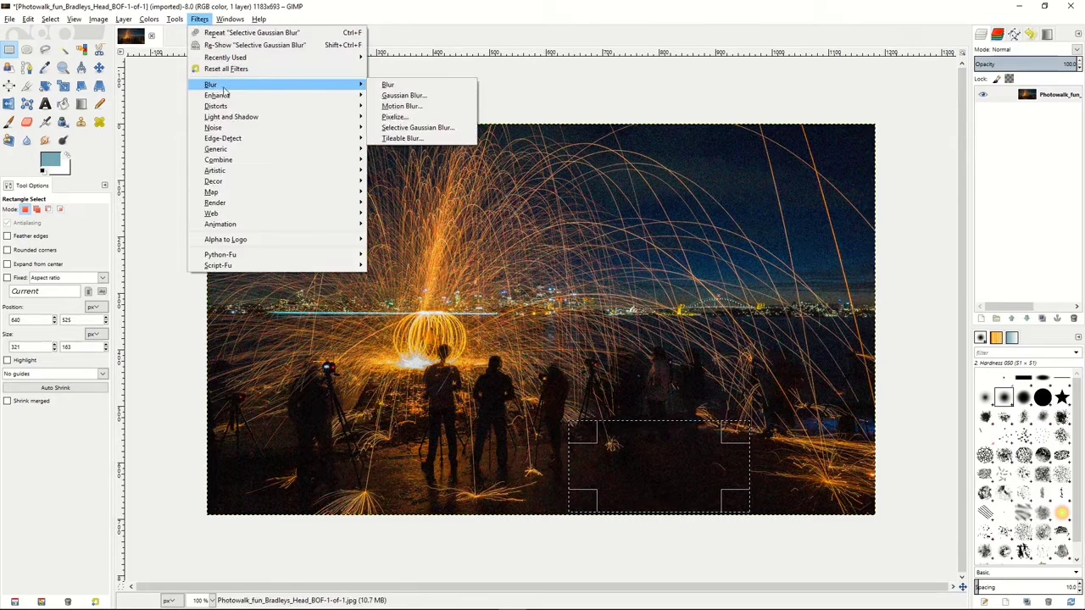
pyautogui.click(416, 130)
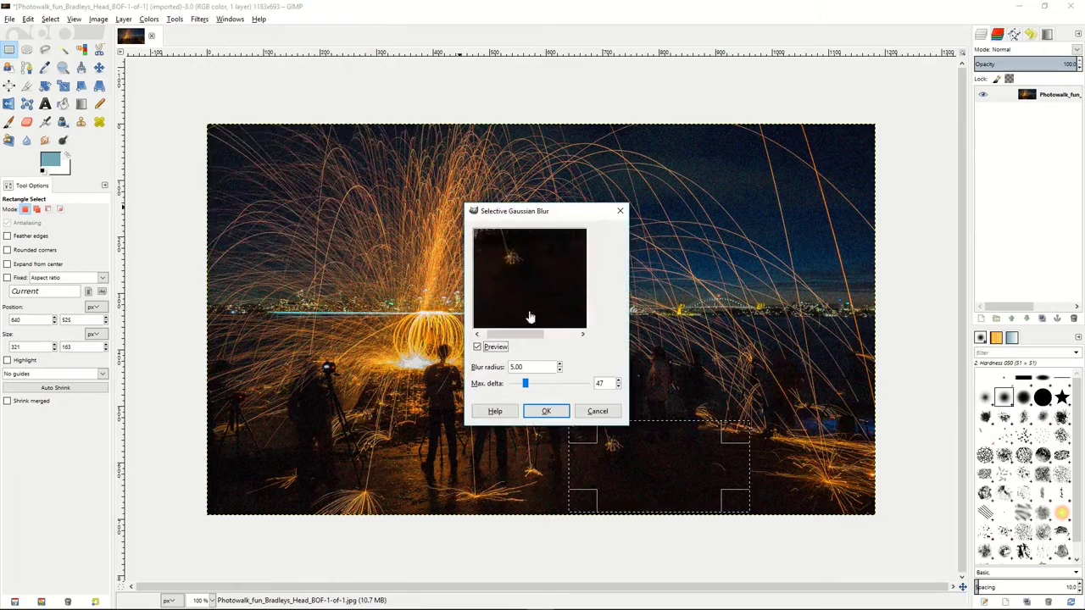
pyautogui.moveTo(525, 386); pyautogui.dragTo(523, 385)
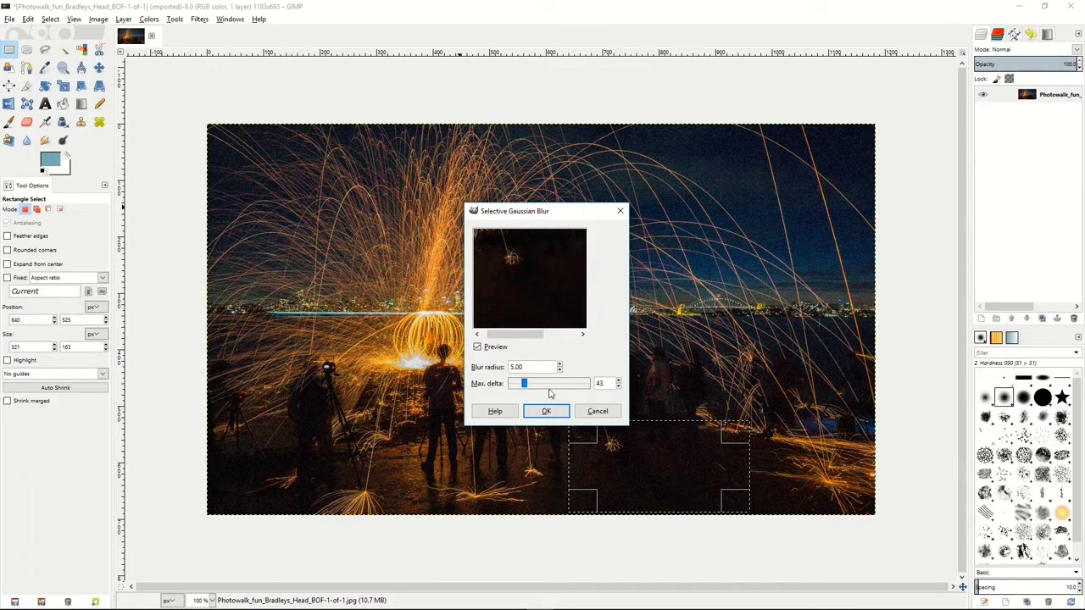
pyautogui.click(559, 370)
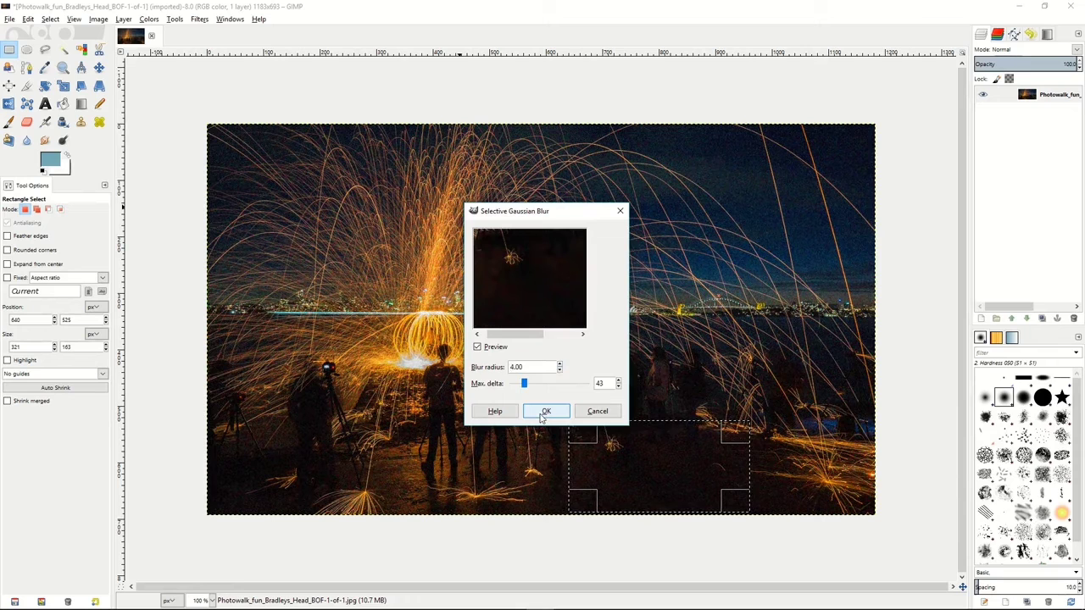
pyautogui.click(544, 413)
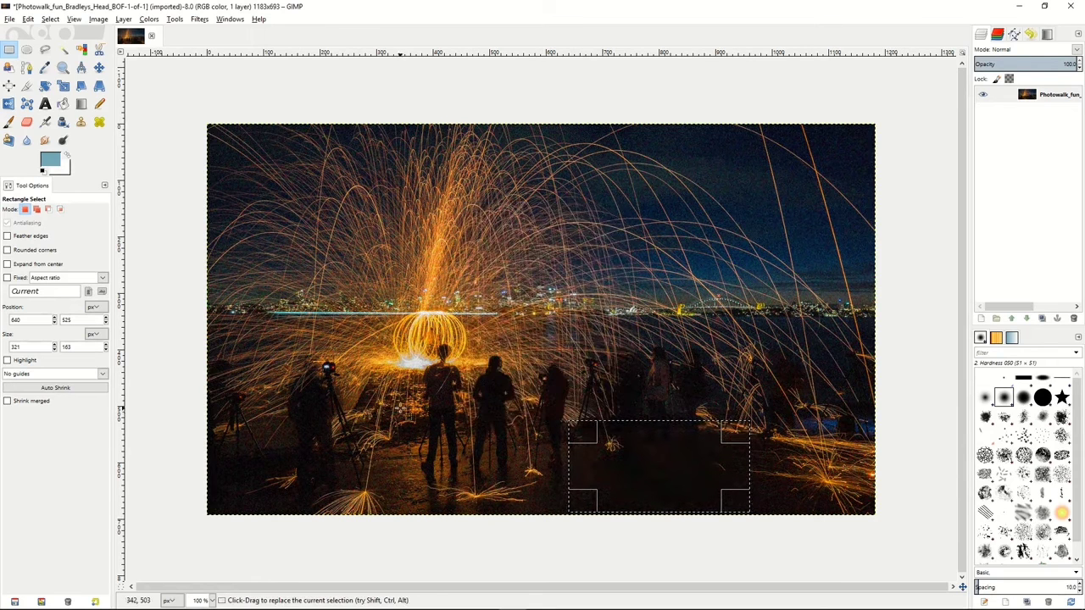
pyautogui.click(185, 239)
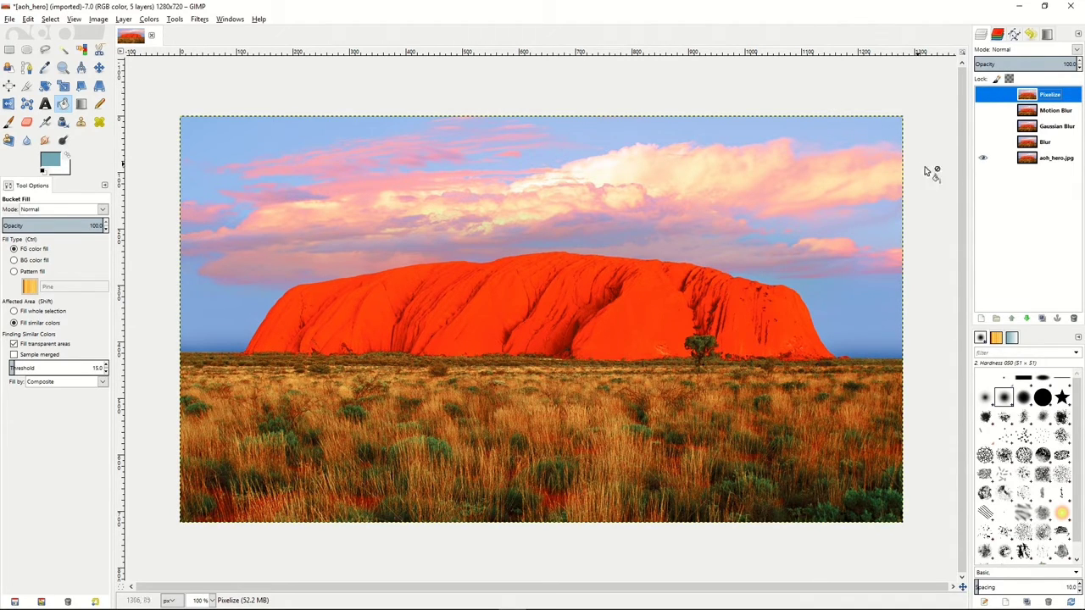
# Make the Blur layer visible and apply the basic Blur filter to it.
pyautogui.click(1049, 144)
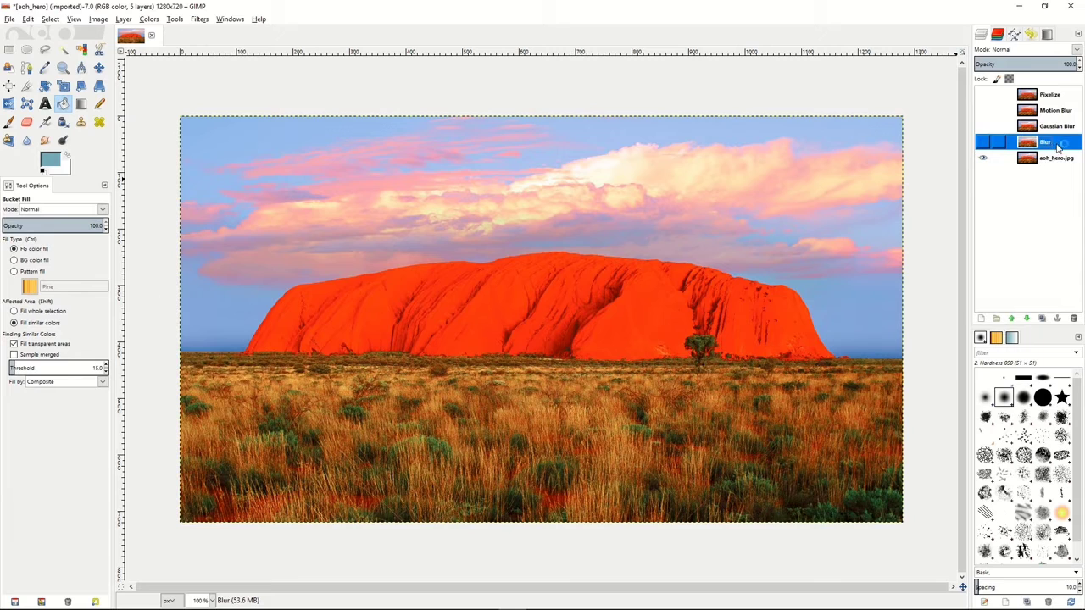
pyautogui.click(982, 143)
pyautogui.click(200, 20)
pyautogui.moveTo(229, 84)
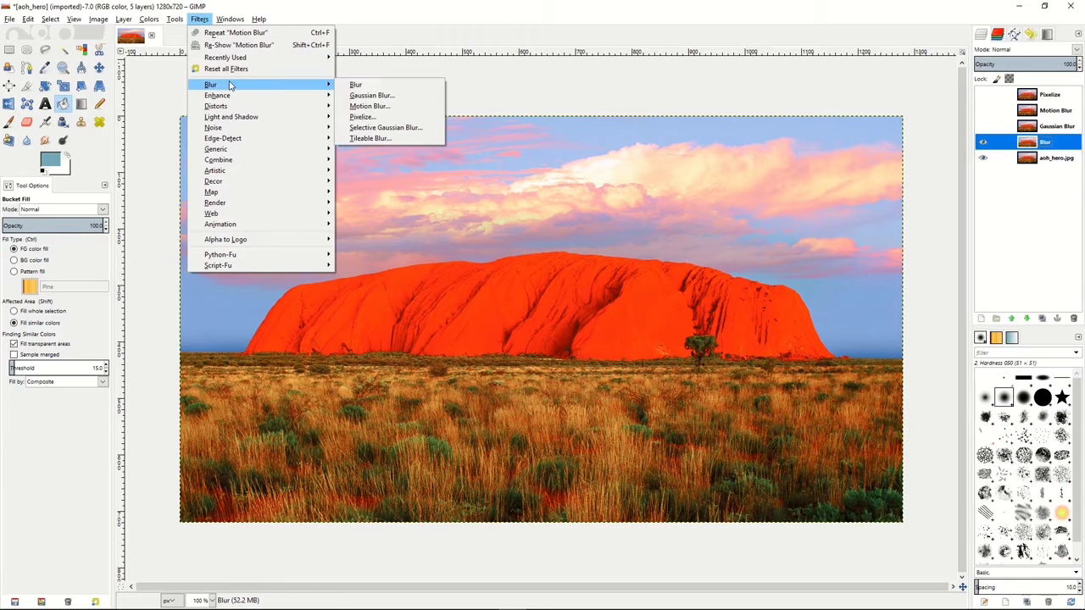
pyautogui.click(361, 86)
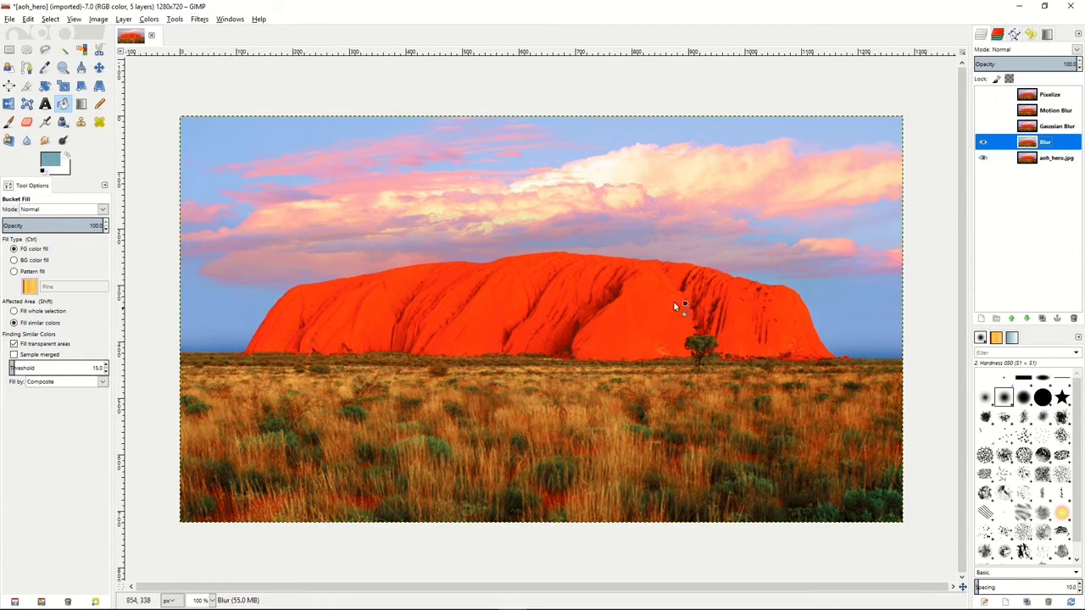
# Toggle the Blur layer's visibility to compare it with the original image.
pyautogui.click(983, 143)
pyautogui.click(983, 144)
pyautogui.click(983, 144)
# Make the Gaussian Blur layer visible and apply Gaussian Blur to it with adjusted, linked radii and the RLE method.
pyautogui.click(1058, 128)
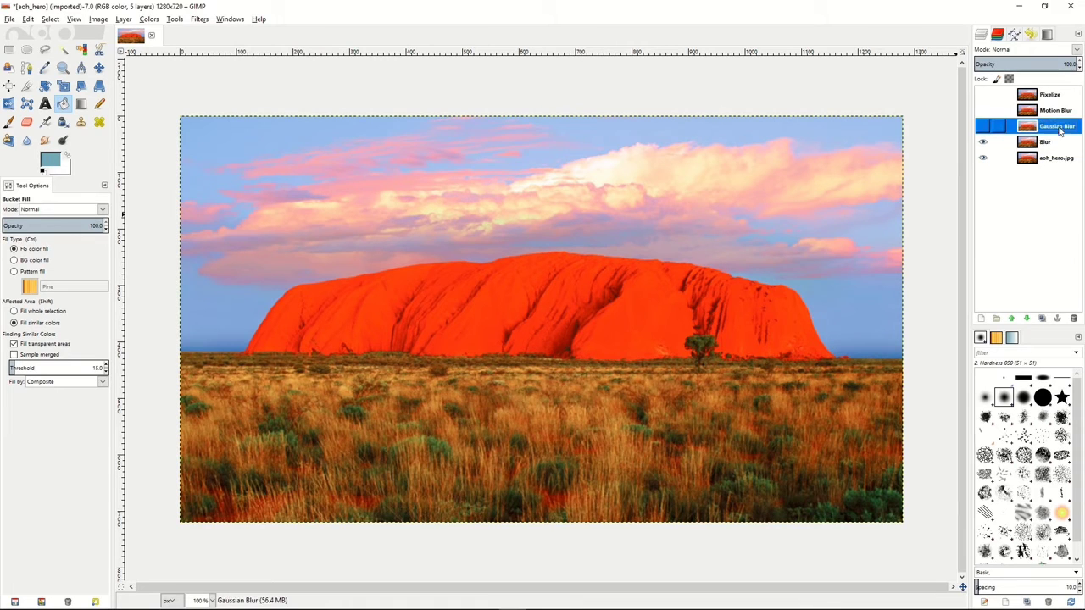
pyautogui.click(984, 127)
pyautogui.click(200, 20)
pyautogui.moveTo(214, 87)
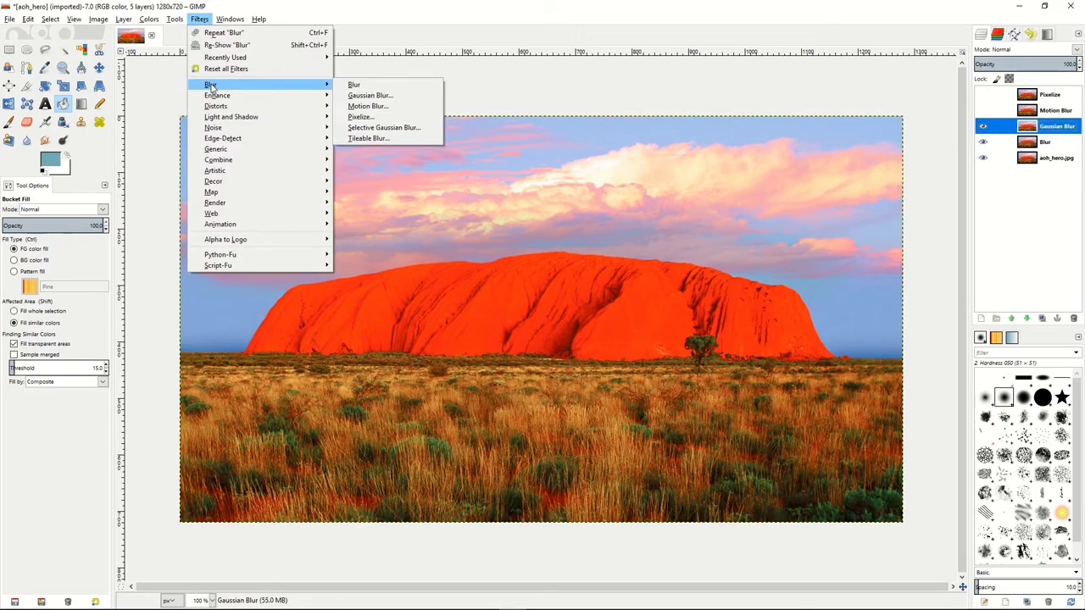
pyautogui.click(387, 97)
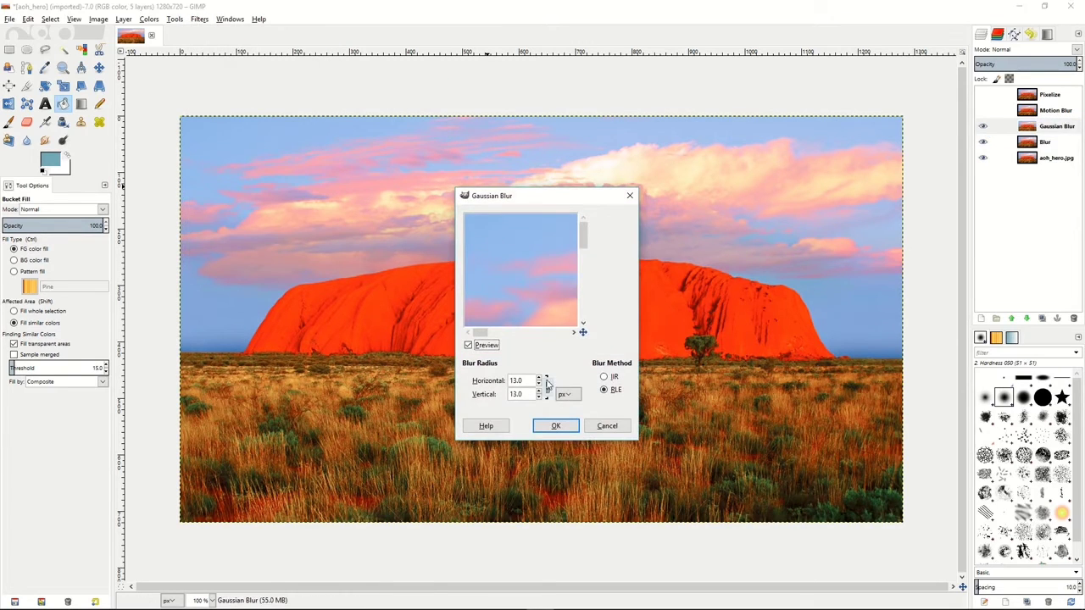
pyautogui.click(539, 384)
pyautogui.click(539, 379)
pyautogui.click(539, 379)
pyautogui.click(539, 379)
pyautogui.click(555, 425)
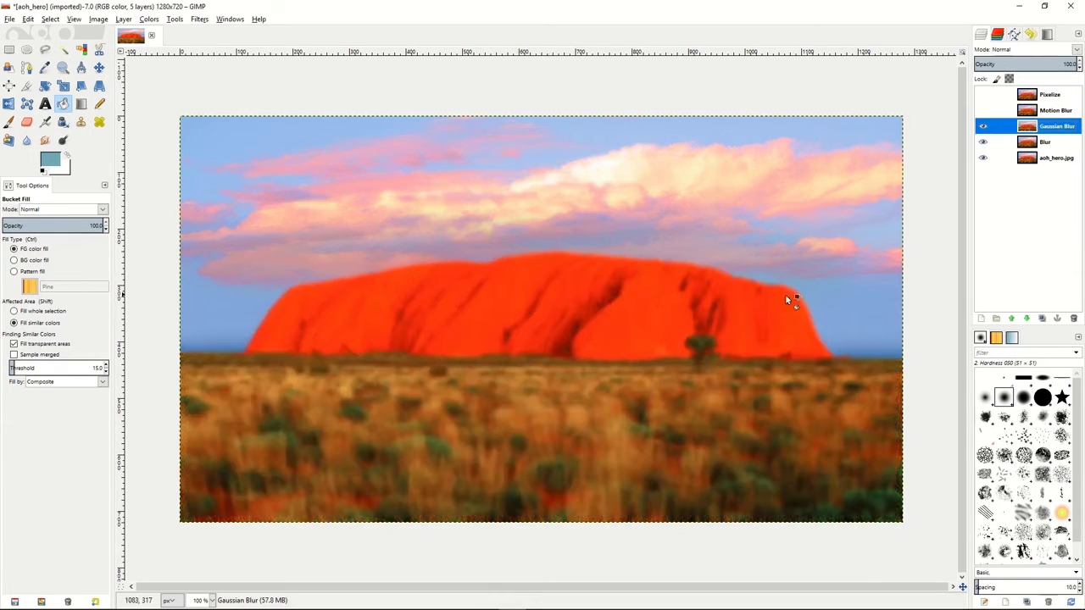
# Make the Motion Blur layer visible and apply a Zoom-type Motion Blur with length 28 to it.
pyautogui.click(1049, 116)
pyautogui.click(982, 111)
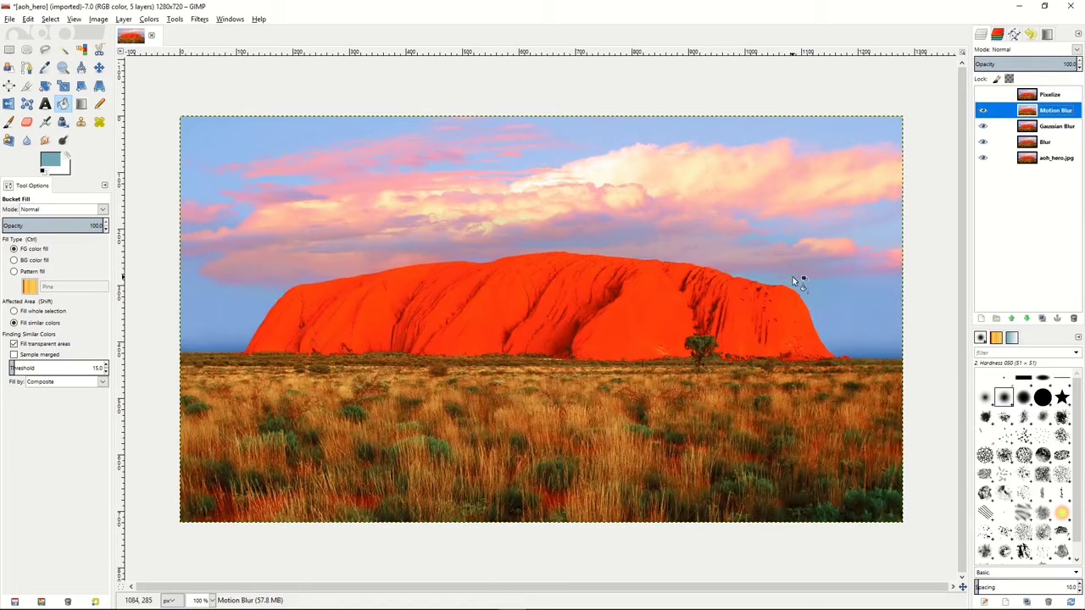
pyautogui.click(201, 19)
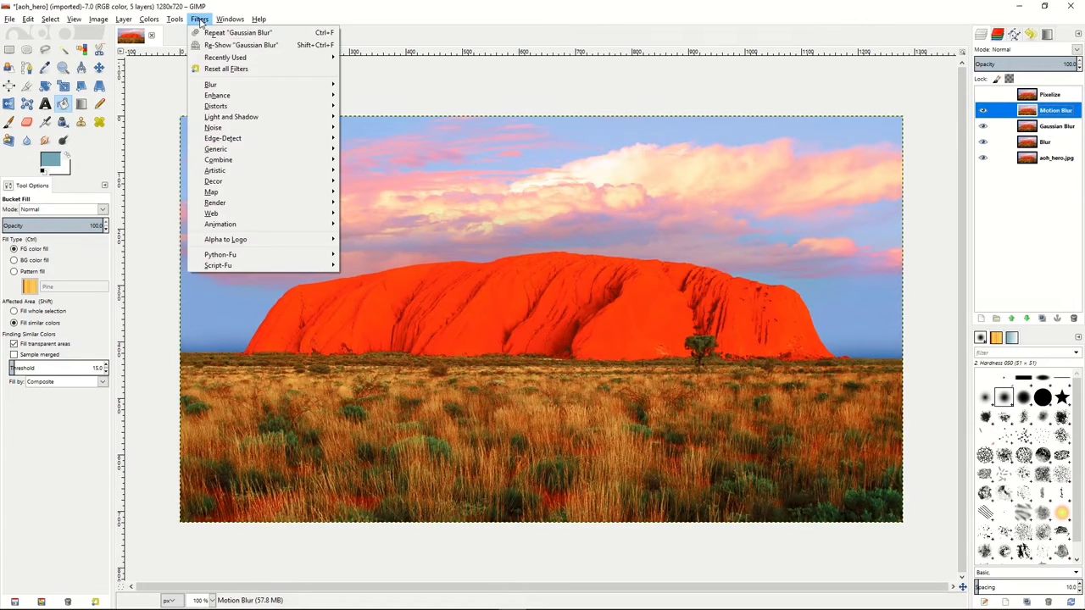
pyautogui.moveTo(228, 90)
pyautogui.click(417, 107)
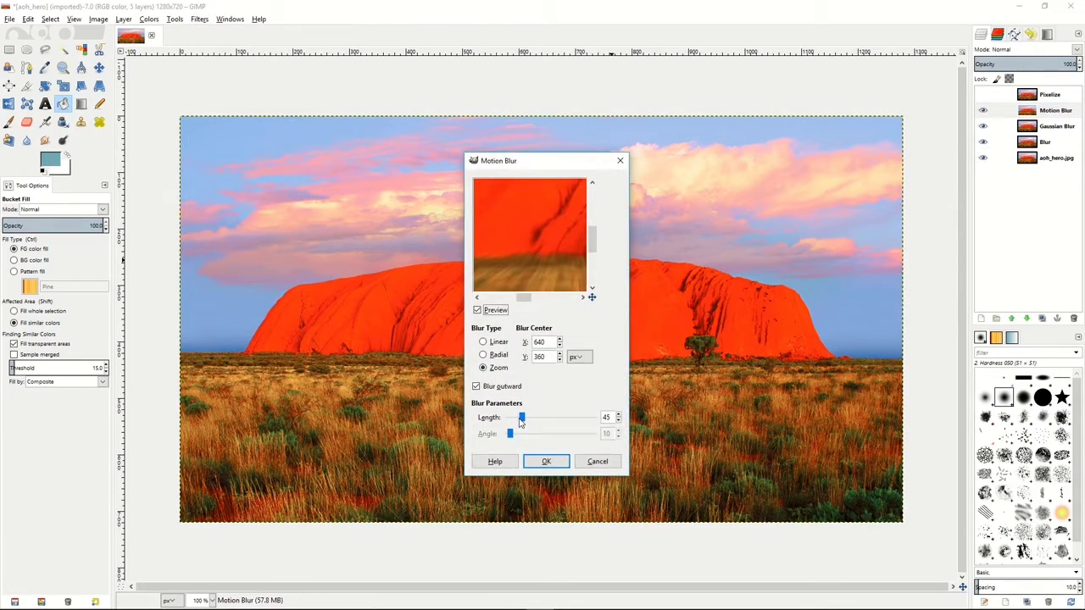
pyautogui.moveTo(521, 416); pyautogui.dragTo(516, 417)
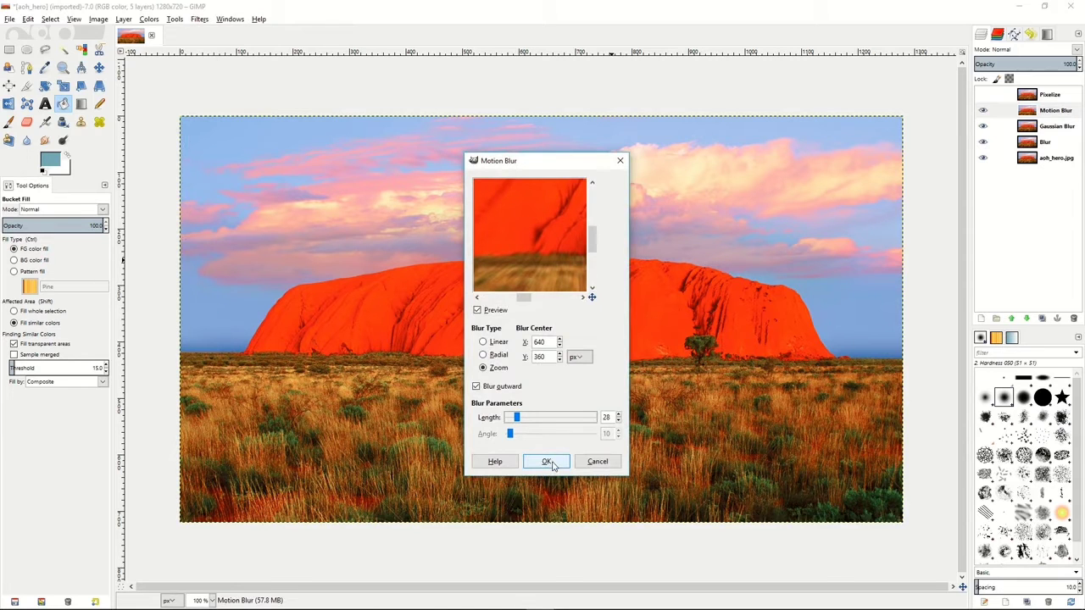
pyautogui.click(547, 460)
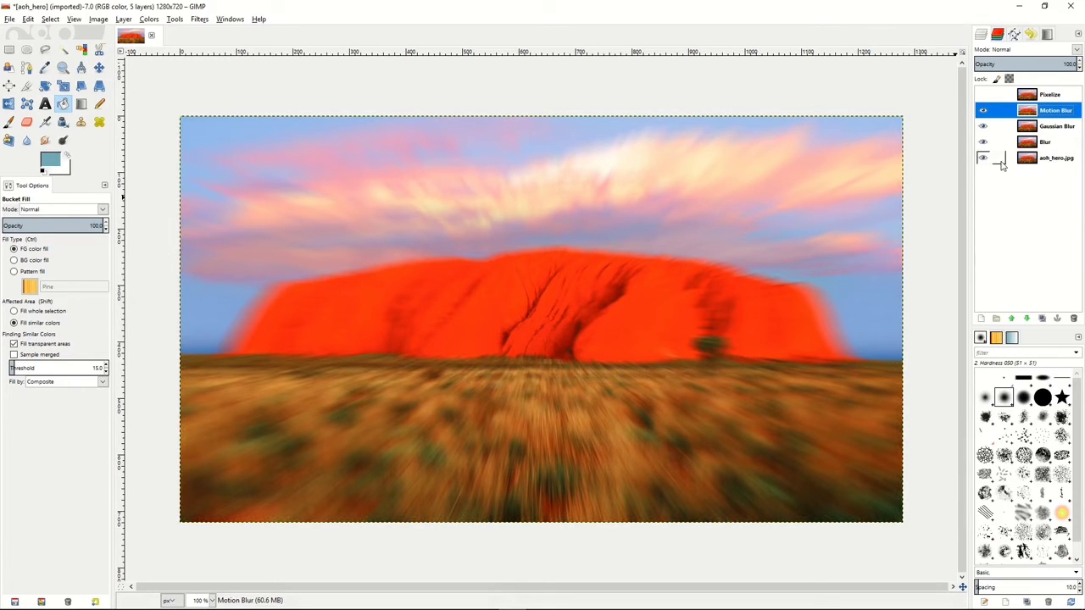
# Make the Pixelize layer visible and apply the Pixelize filter with a pixel width and height of 7 px.
pyautogui.hotkey('ctrl', 'z')
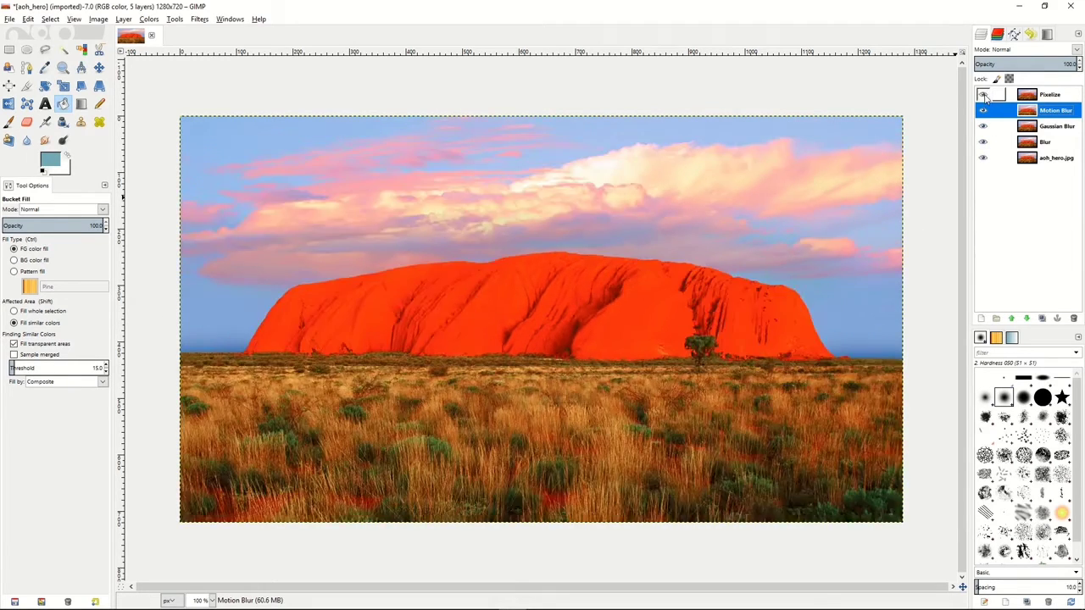
pyautogui.click(1066, 101)
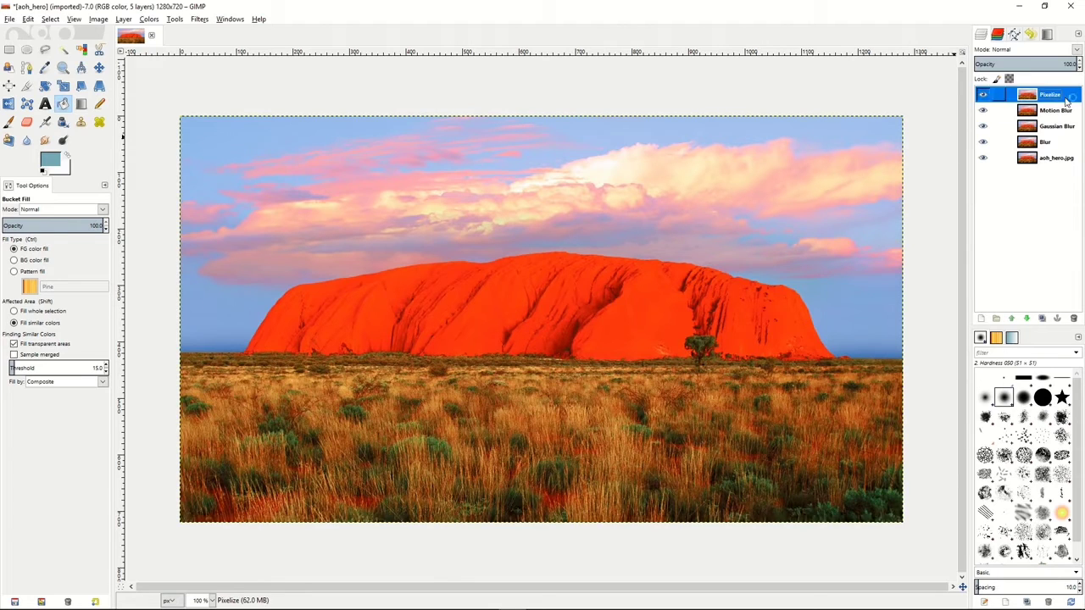
pyautogui.click(198, 20)
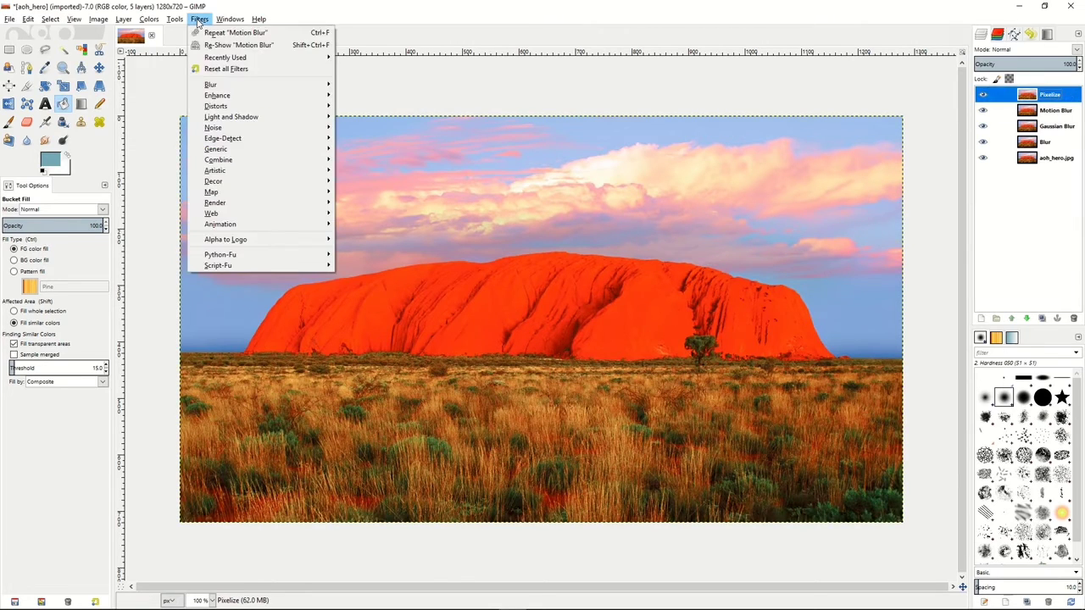
pyautogui.moveTo(255, 85)
pyautogui.click(378, 116)
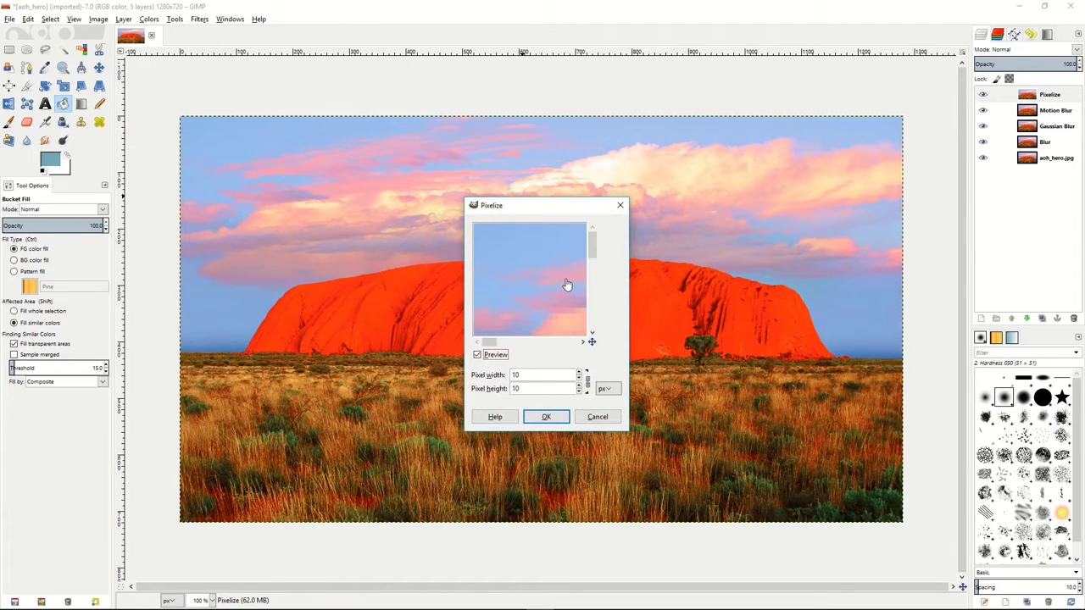
pyautogui.moveTo(541, 296); pyautogui.dragTo(501, 225)
pyautogui.moveTo(549, 303); pyautogui.dragTo(536, 292)
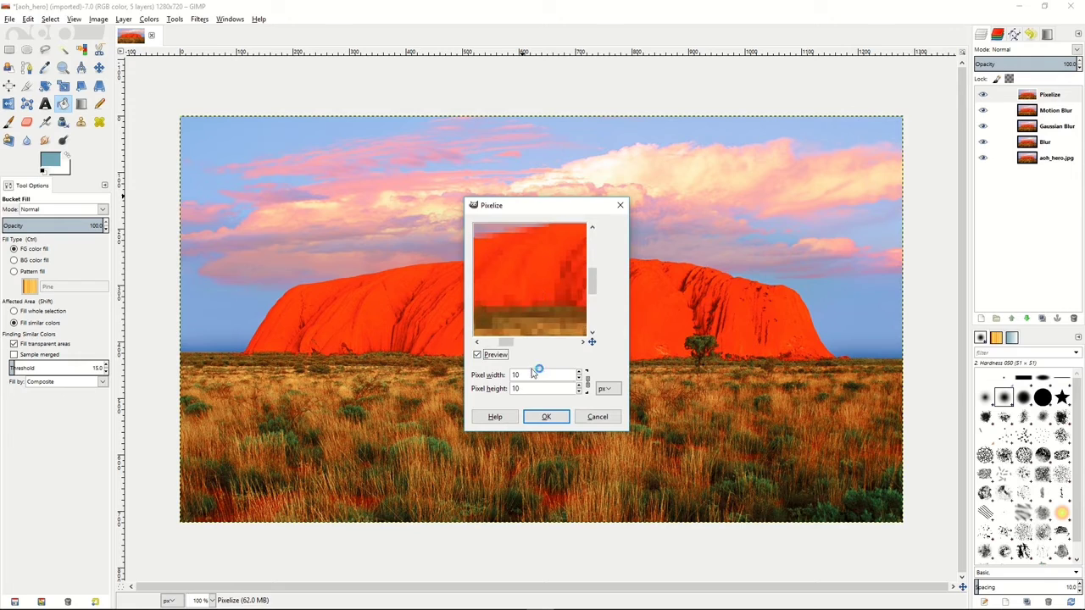
pyautogui.click(579, 379)
pyautogui.click(579, 379)
pyautogui.click(579, 379)
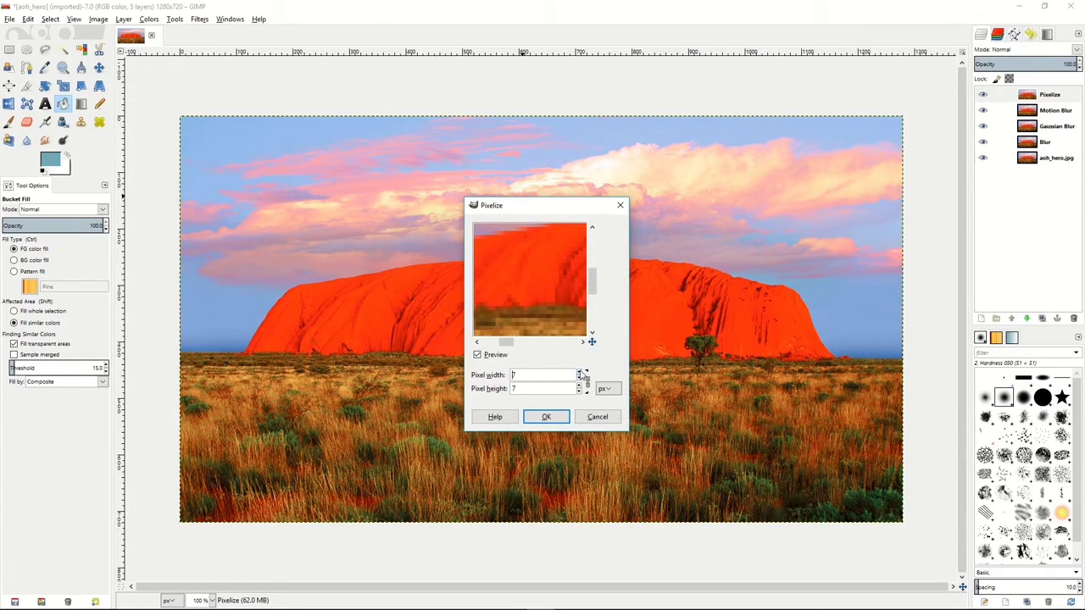
pyautogui.click(546, 416)
pyautogui.click(546, 417)
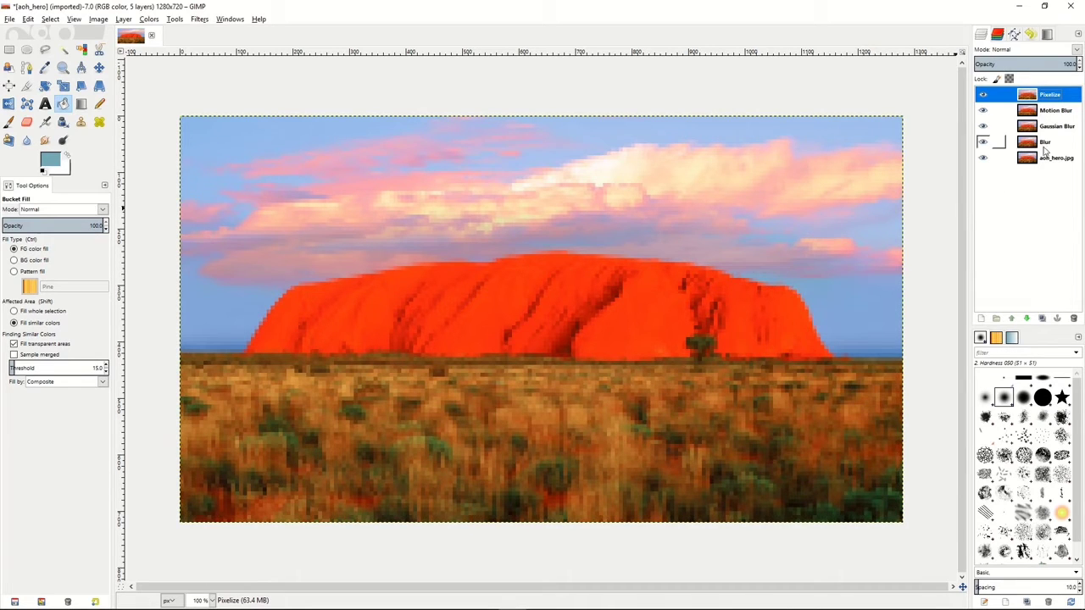
# Hide the Pixelize, Motion Blur and Gaussian Blur layers.
pyautogui.click(983, 94)
pyautogui.click(983, 110)
pyautogui.click(982, 125)
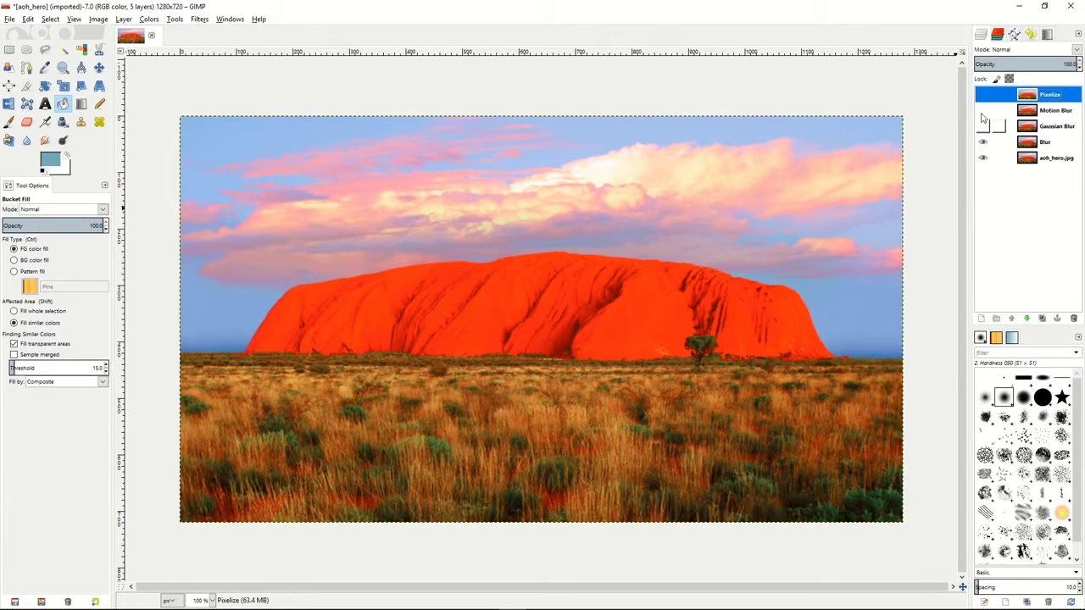
# Lower the Blur layer's opacity to 46.7 and hide the layer.
pyautogui.click(1028, 147)
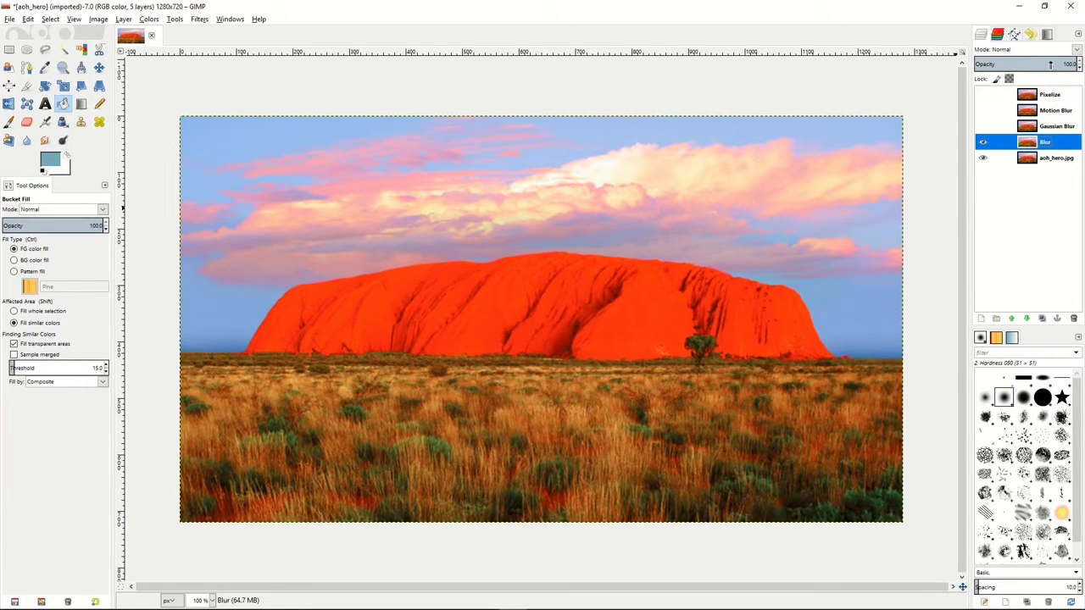
pyautogui.click(1044, 63)
pyautogui.moveTo(1043, 63); pyautogui.dragTo(1021, 65)
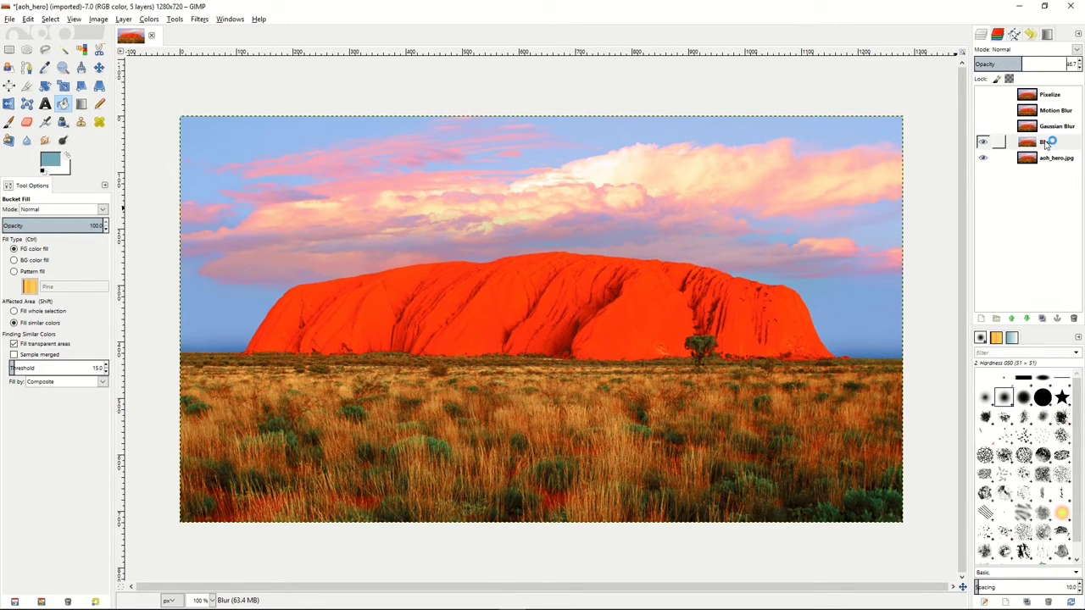
pyautogui.click(983, 143)
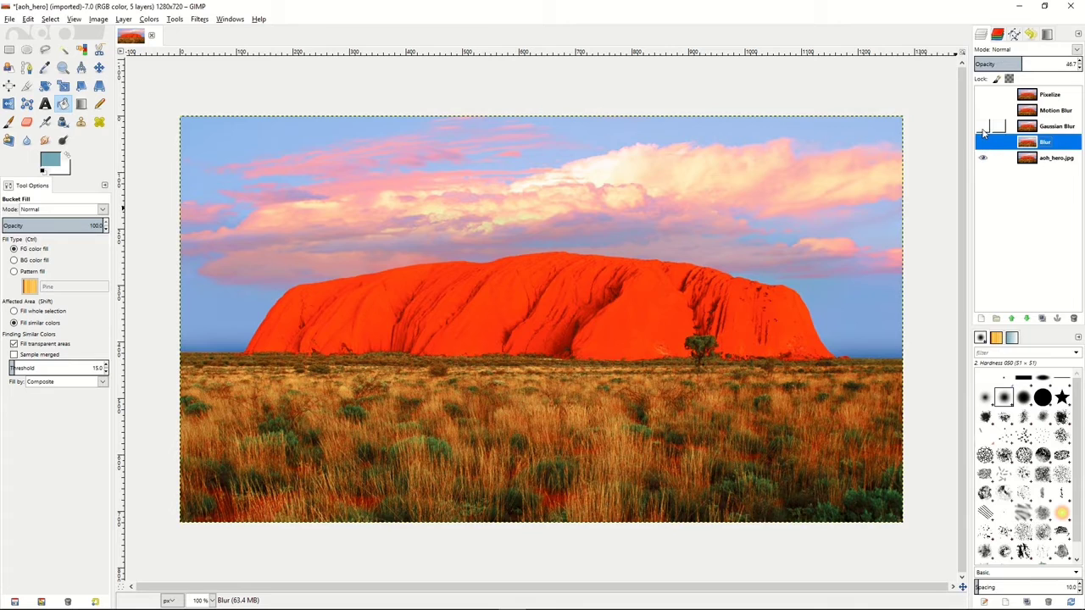
# Show the Gaussian Blur layer, lower its opacity to about 57, and hide it again.
pyautogui.click(983, 127)
pyautogui.click(1049, 127)
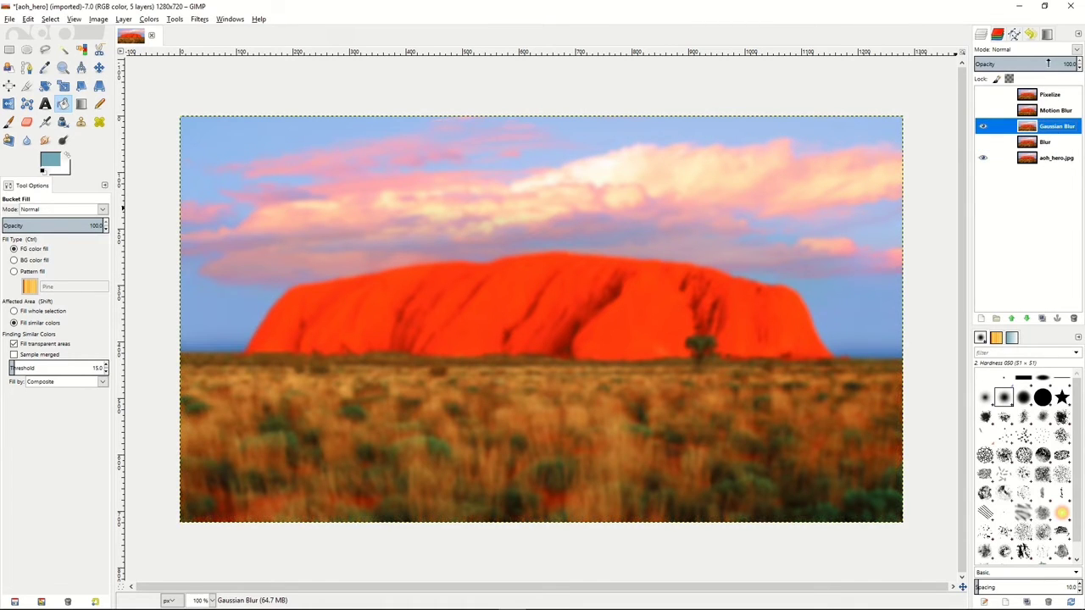
pyautogui.moveTo(1049, 63); pyautogui.dragTo(1032, 62)
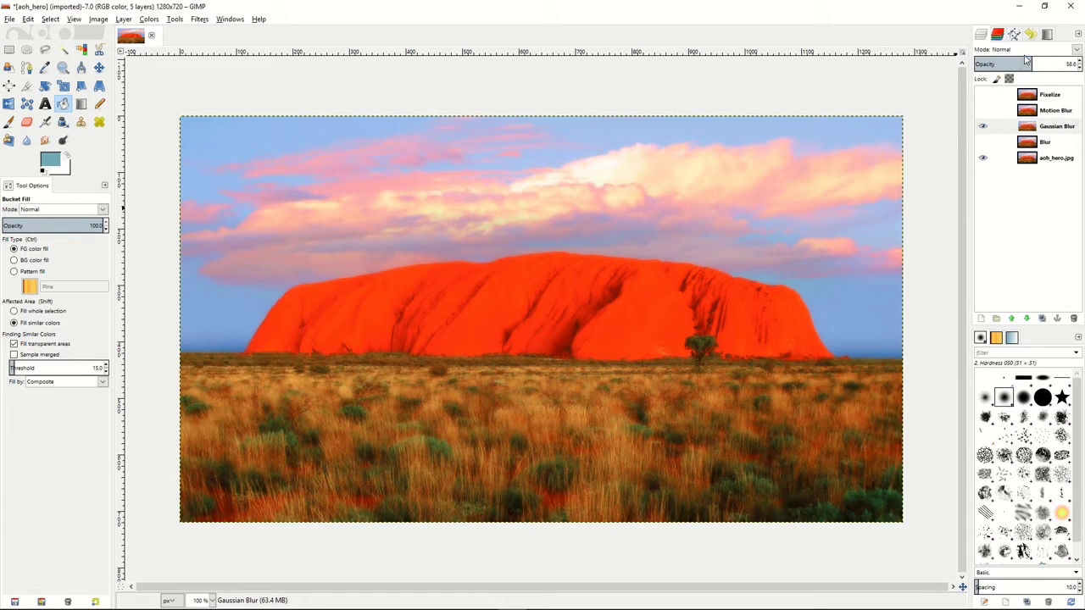
pyautogui.click(982, 127)
# Show the Motion Blur layer, lower its opacity to 49.5, and hide it again.
pyautogui.click(1004, 111)
pyautogui.click(983, 110)
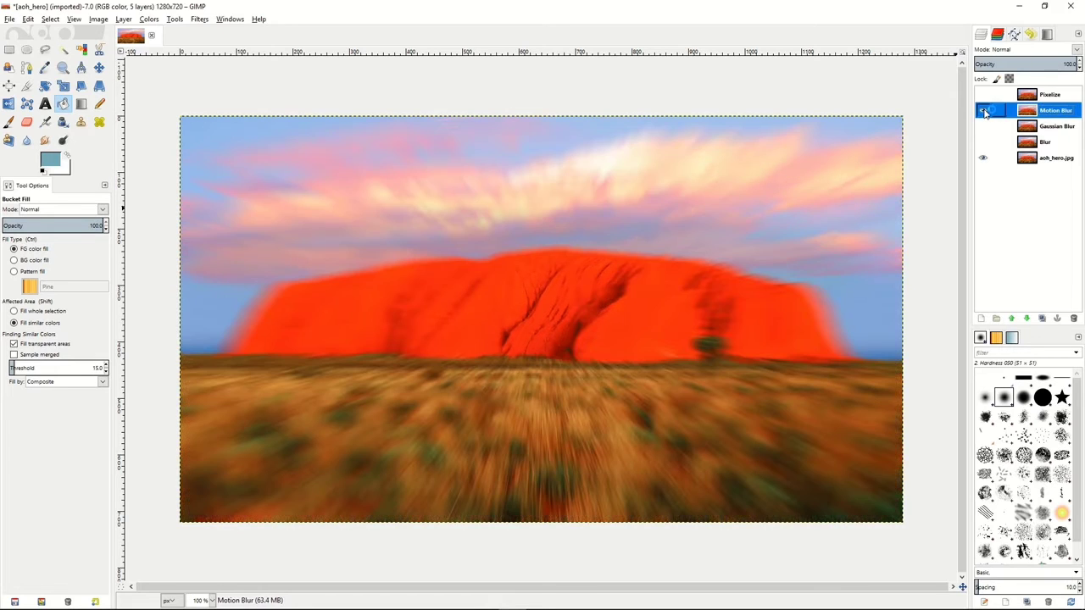
pyautogui.moveTo(1051, 64); pyautogui.dragTo(1025, 65)
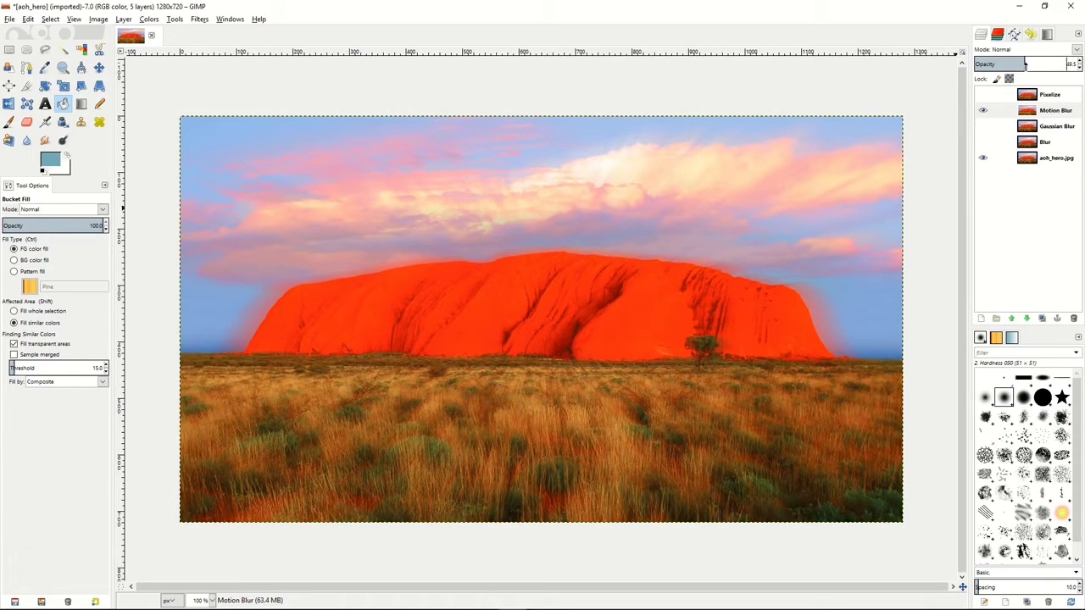
pyautogui.click(983, 111)
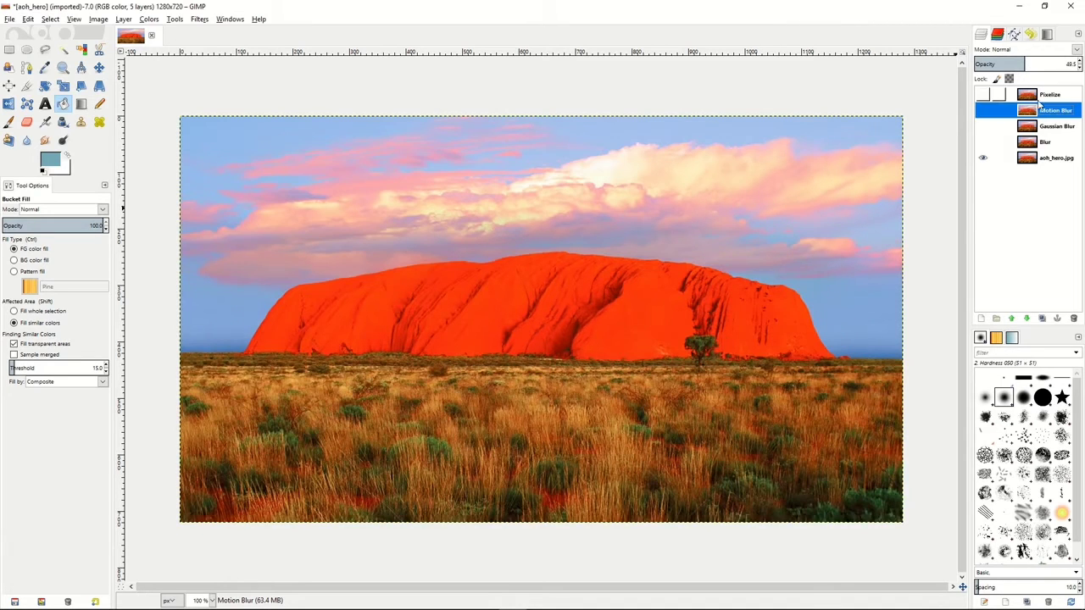
# Show the Pixelize layer and set its opacity to 100.
pyautogui.click(1017, 96)
pyautogui.click(982, 94)
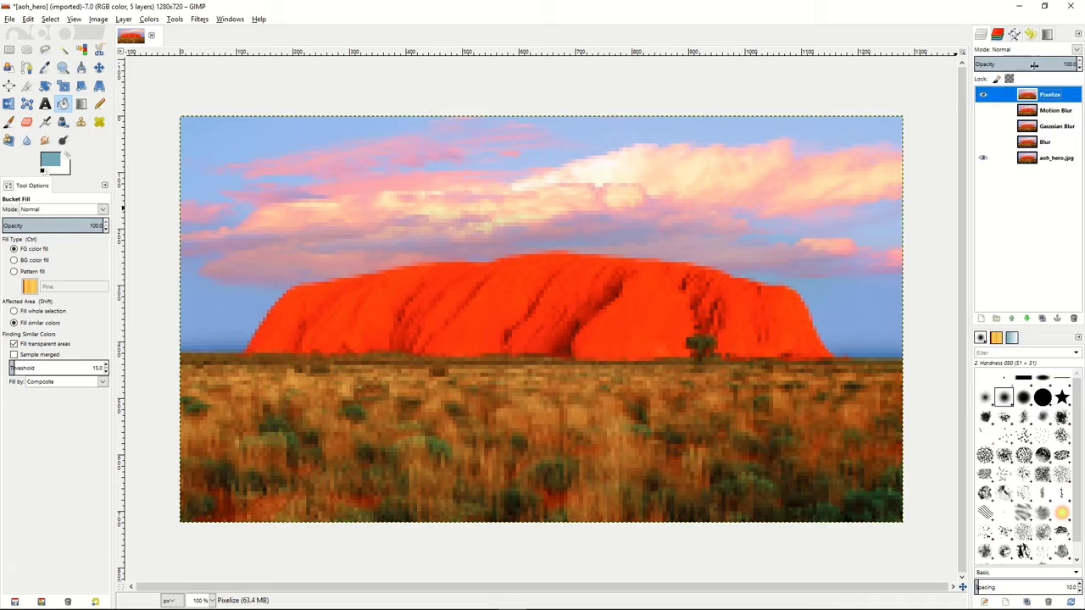
pyautogui.moveTo(1032, 64); pyautogui.dragTo(1078, 63)
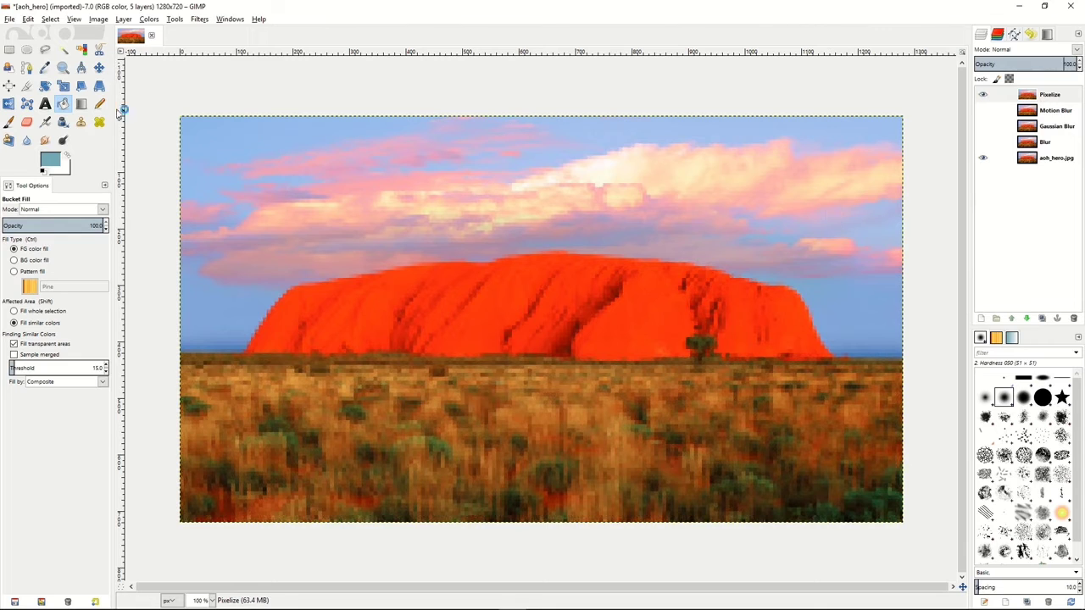
# Mask the Pixelize layer with an inverted rectangular selection of about 1239 x 677 px just inside the image edges, and clear the selection.
pyautogui.click(9, 49)
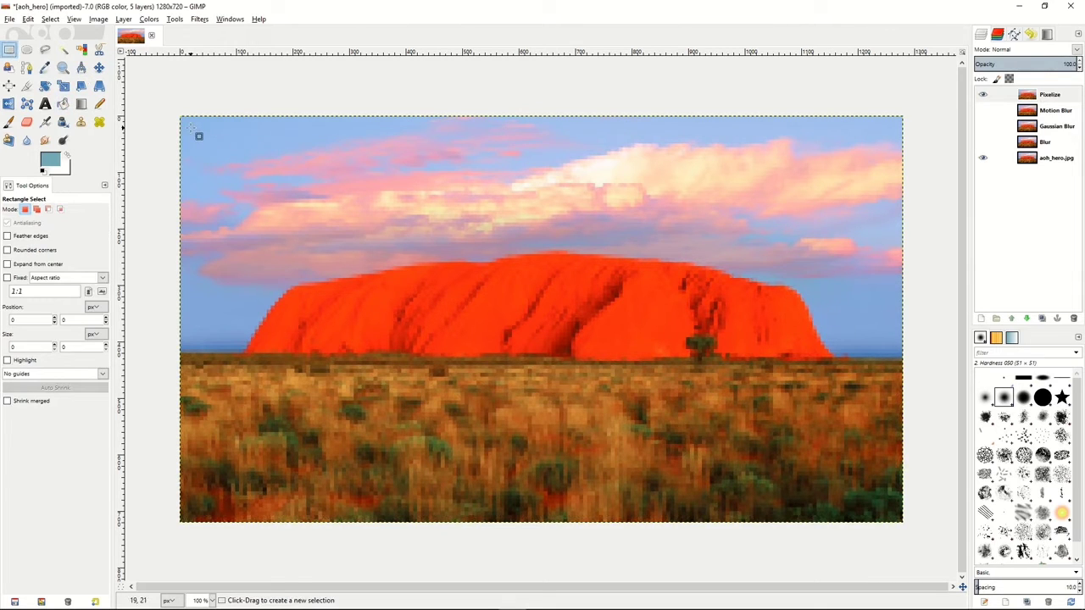
pyautogui.moveTo(191, 127); pyautogui.dragTo(889, 509)
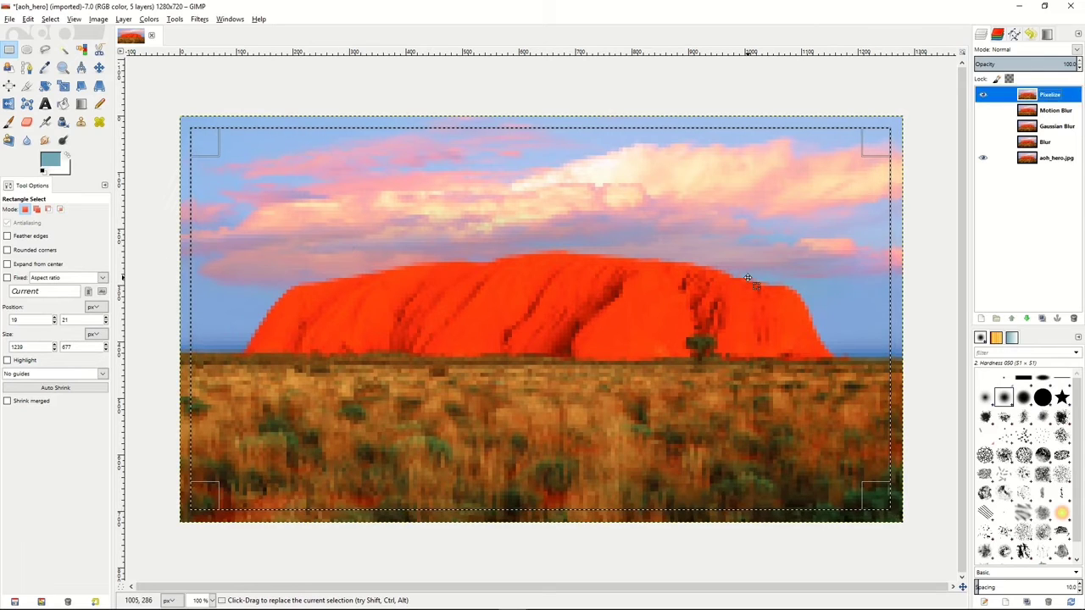
pyautogui.click(1066, 100)
pyautogui.rightClick(1065, 100)
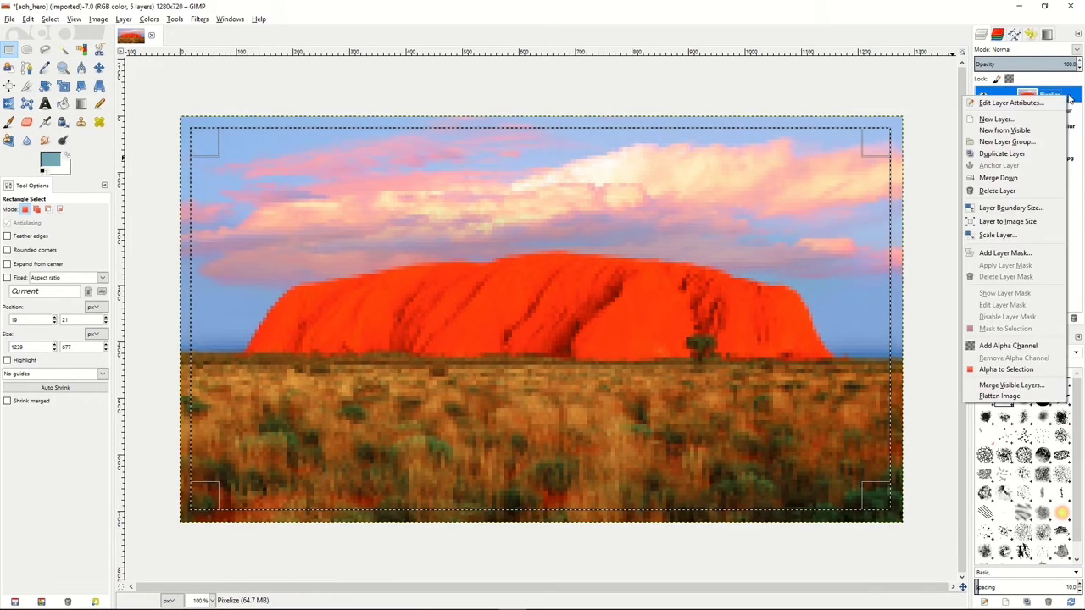
pyautogui.click(1005, 253)
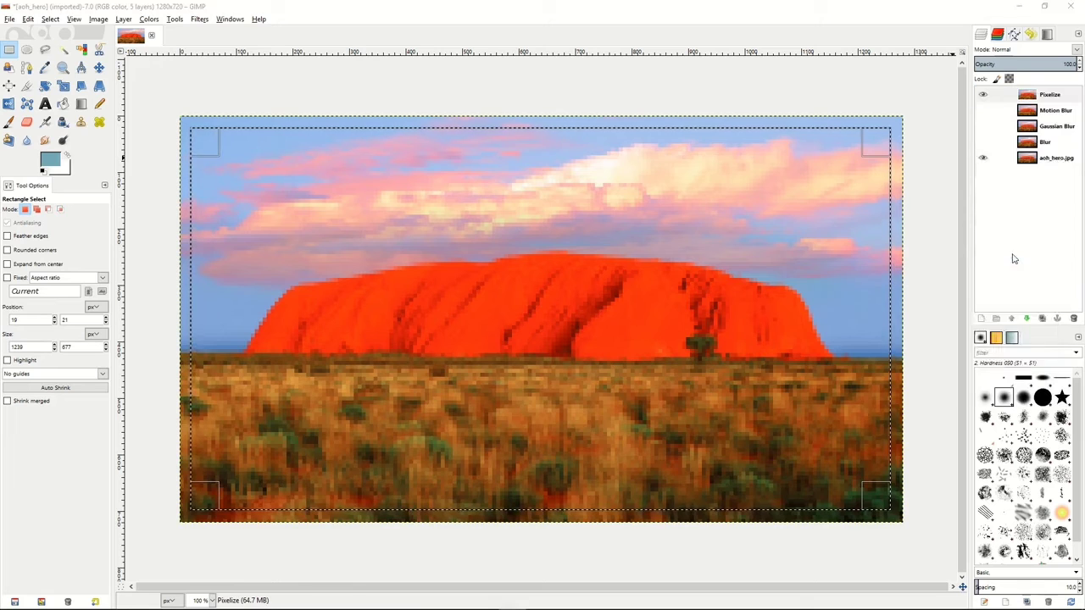
pyautogui.click(938, 268)
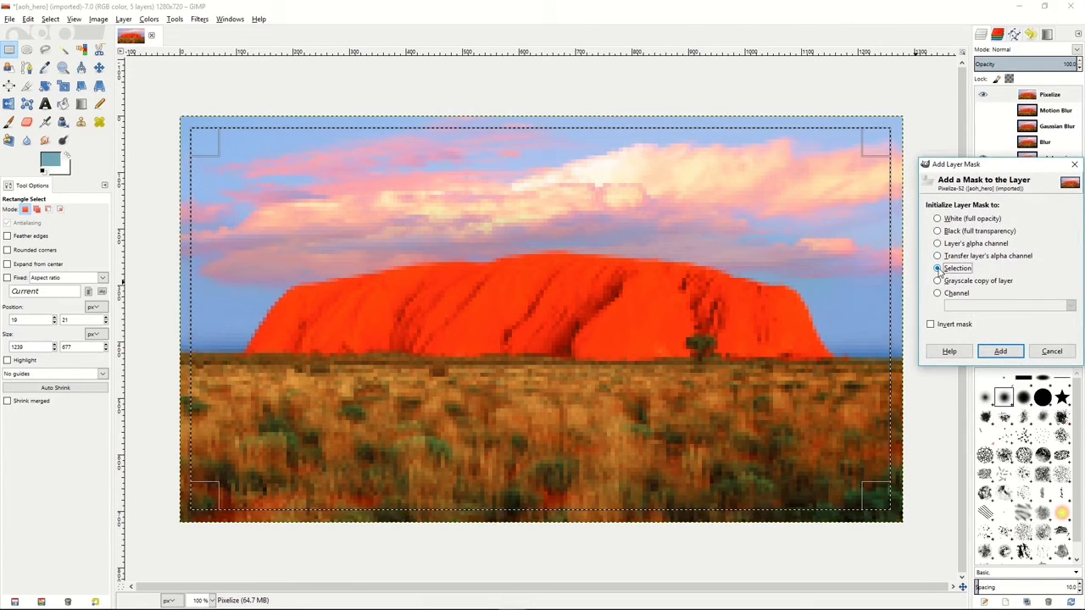
pyautogui.click(930, 324)
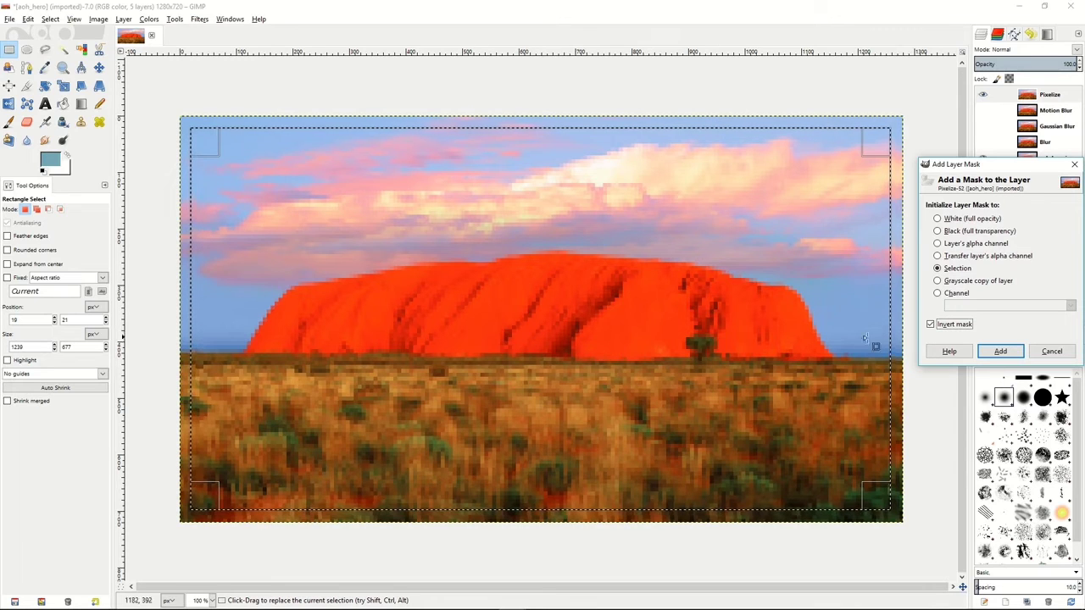
pyautogui.click(1001, 352)
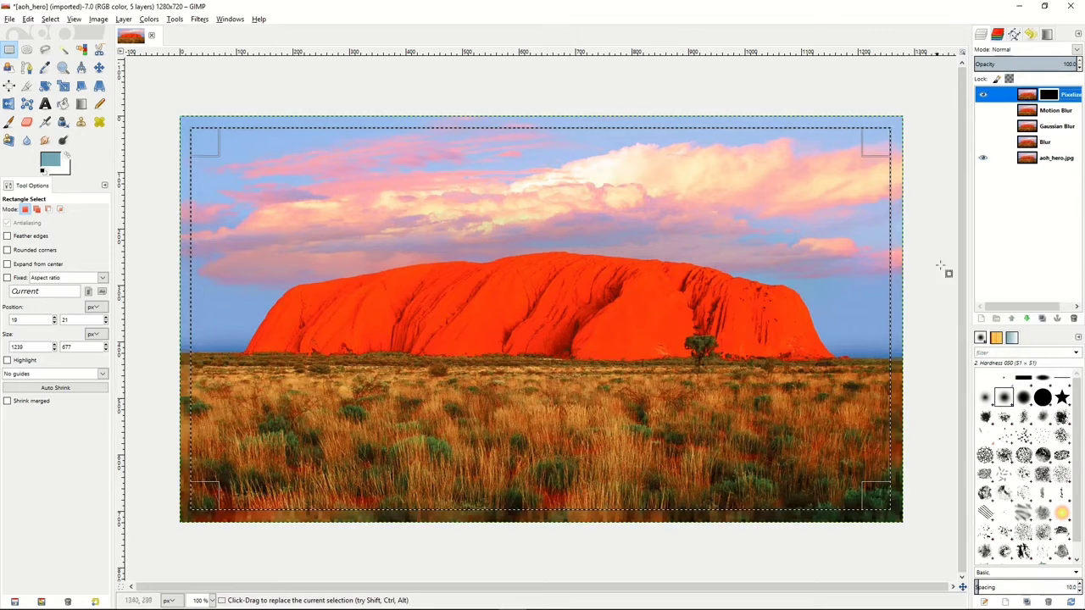
pyautogui.rightClick(473, 268)
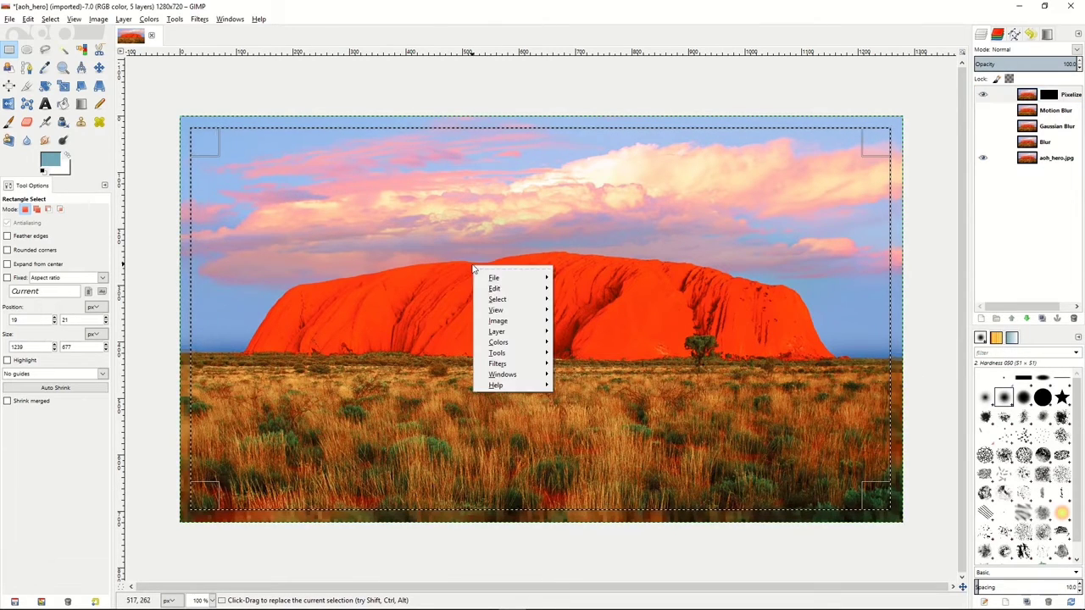
pyautogui.click(579, 317)
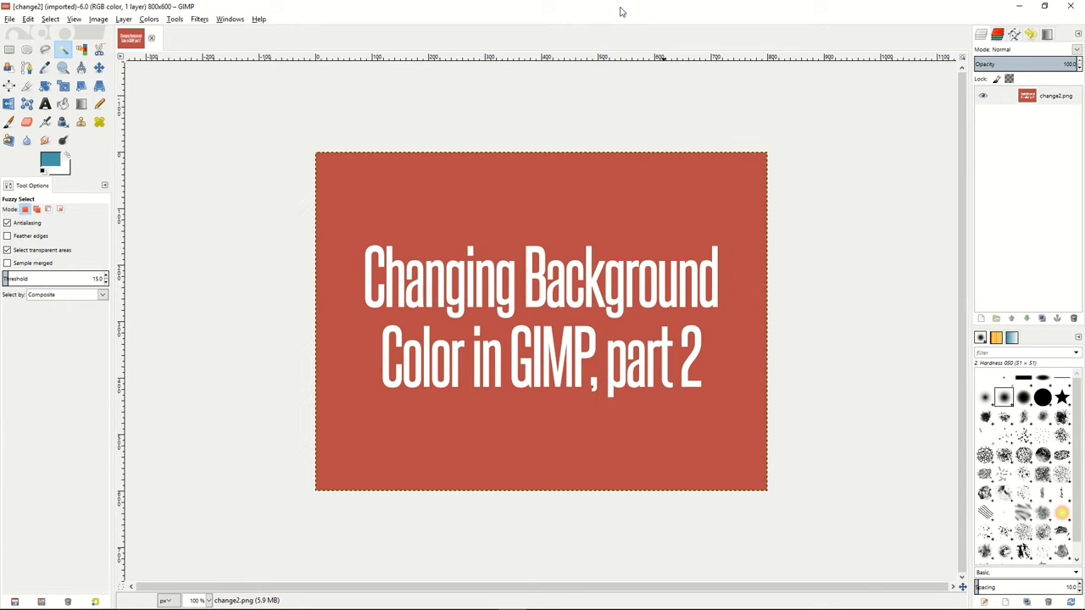
# Add an alpha channel to the change2.png layer.
pyautogui.click(1030, 96)
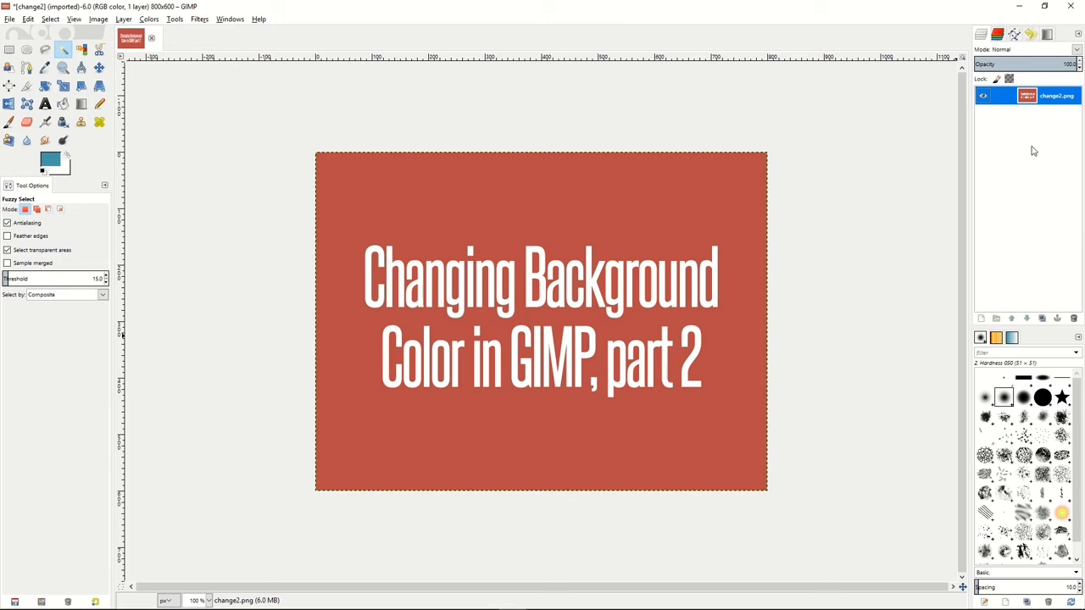
pyautogui.rightClick(1009, 99)
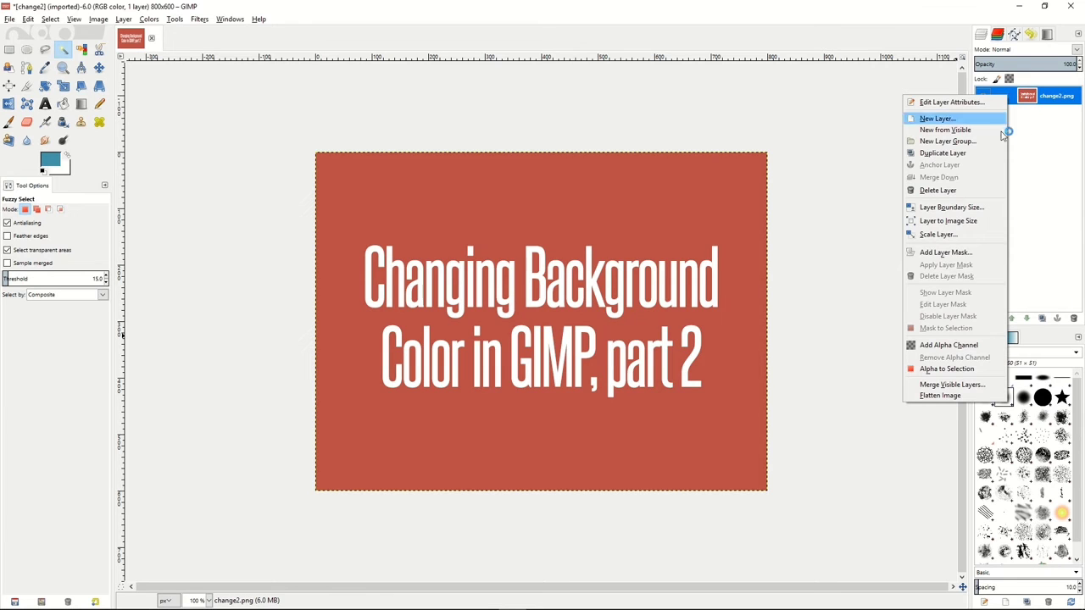
pyautogui.click(963, 346)
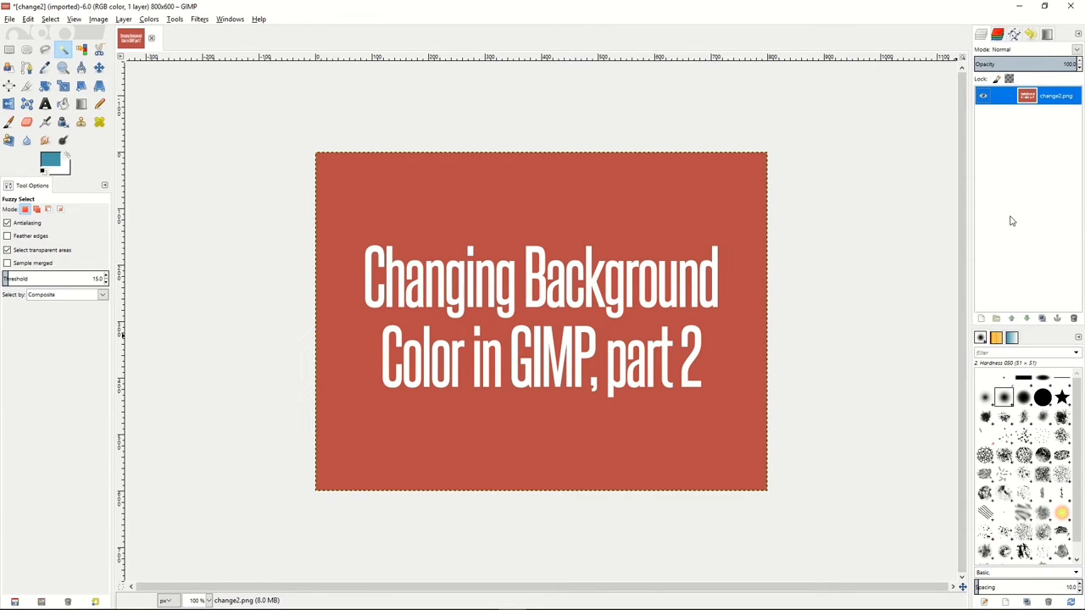
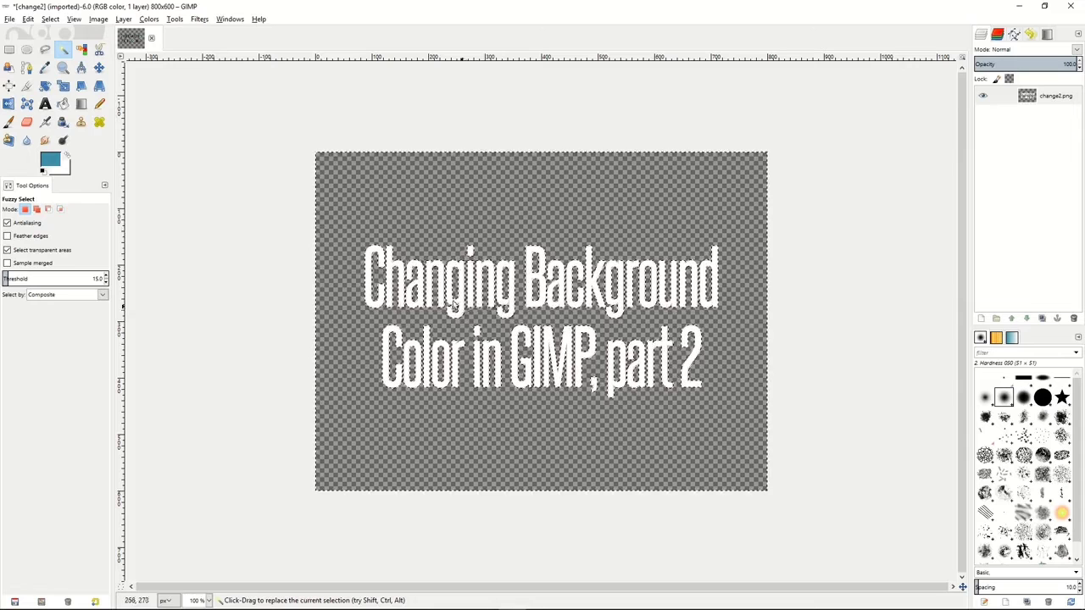
# Clear the selection around the lettering so nothing in the image is selected.
pyautogui.rightClick(425, 207)
pyautogui.moveTo(447, 240)
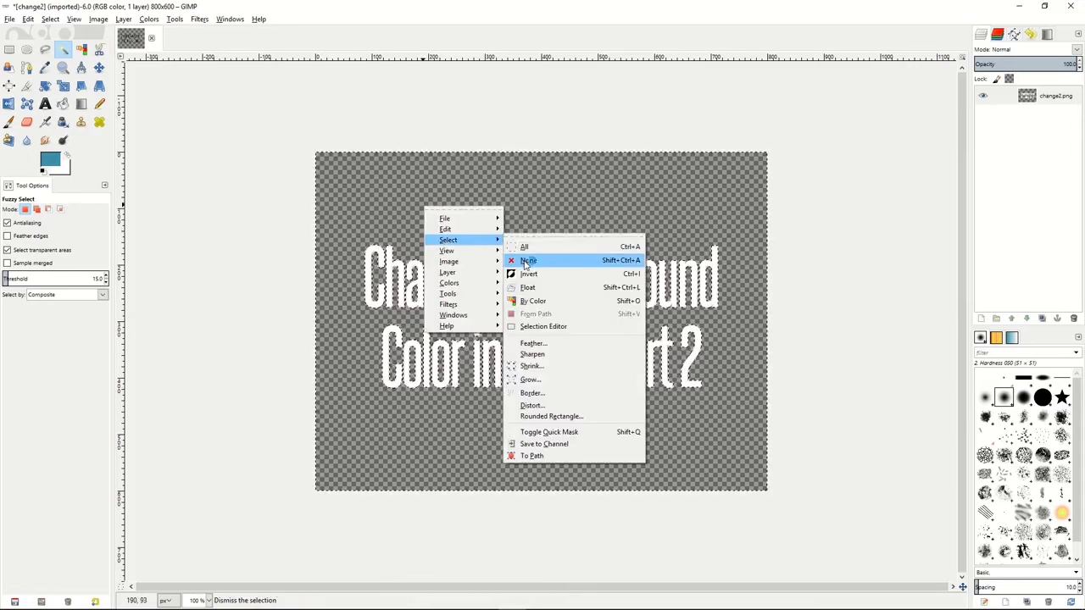
pyautogui.click(521, 247)
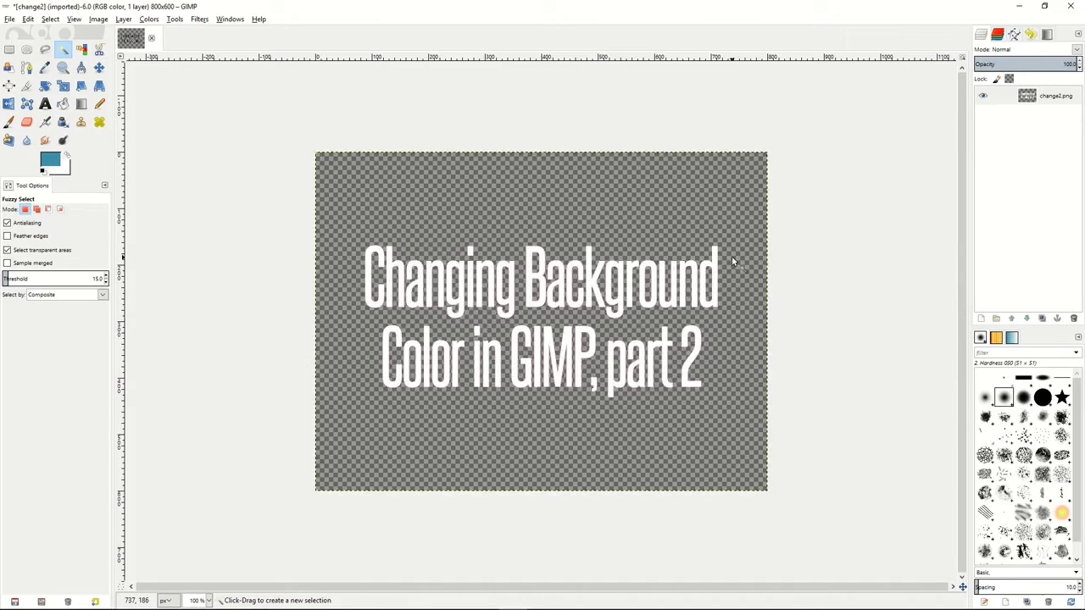
# Create a new 800 x 600 px transparent layer and move it beneath the change2.png layer.
pyautogui.rightClick(1017, 137)
pyautogui.click(972, 162)
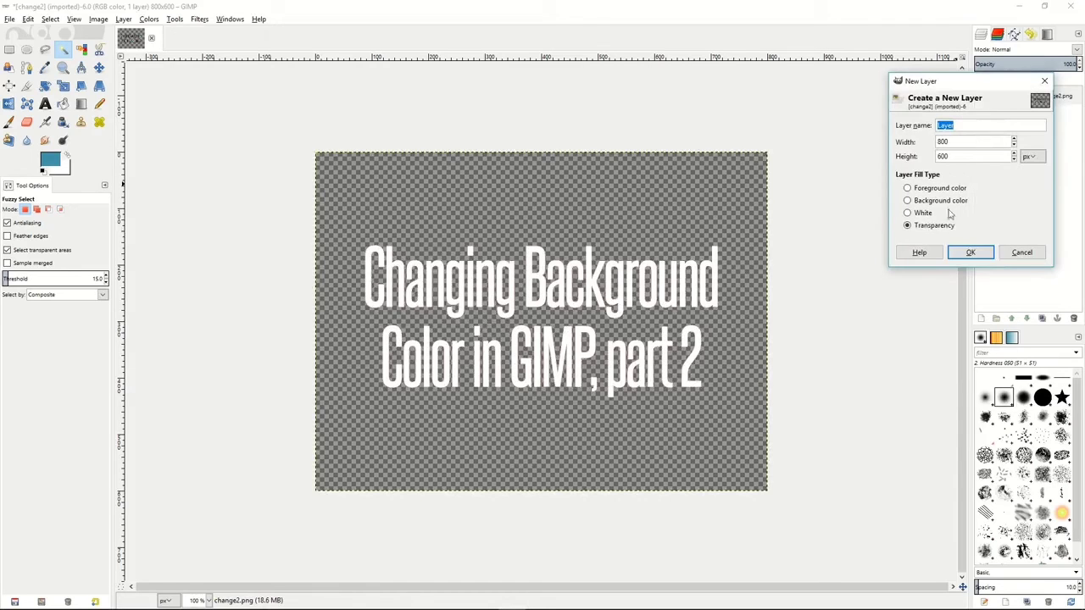
pyautogui.click(963, 255)
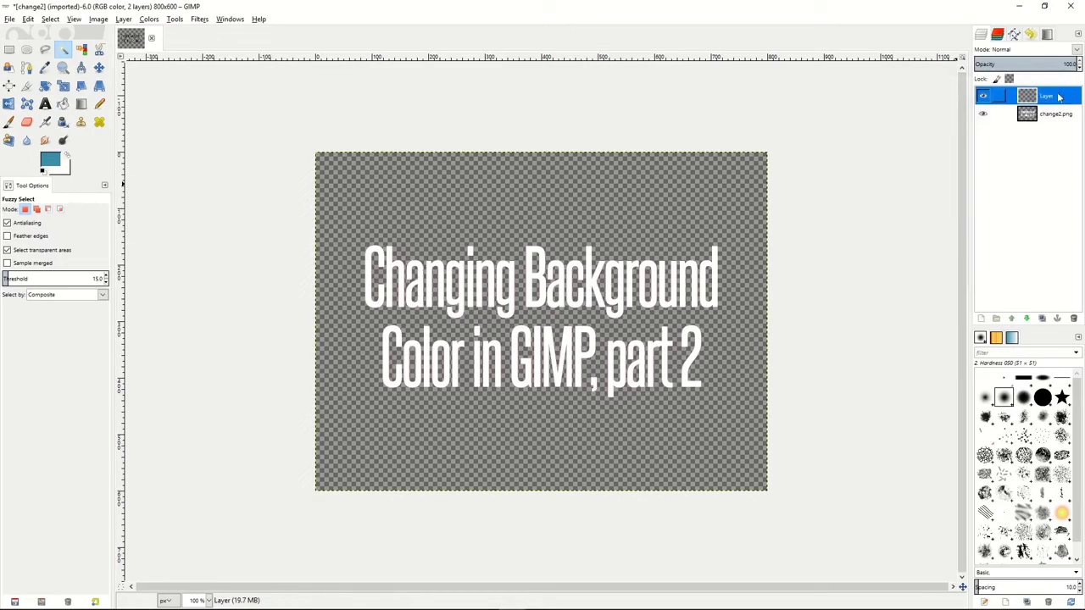
pyautogui.moveTo(1058, 96); pyautogui.dragTo(1047, 121)
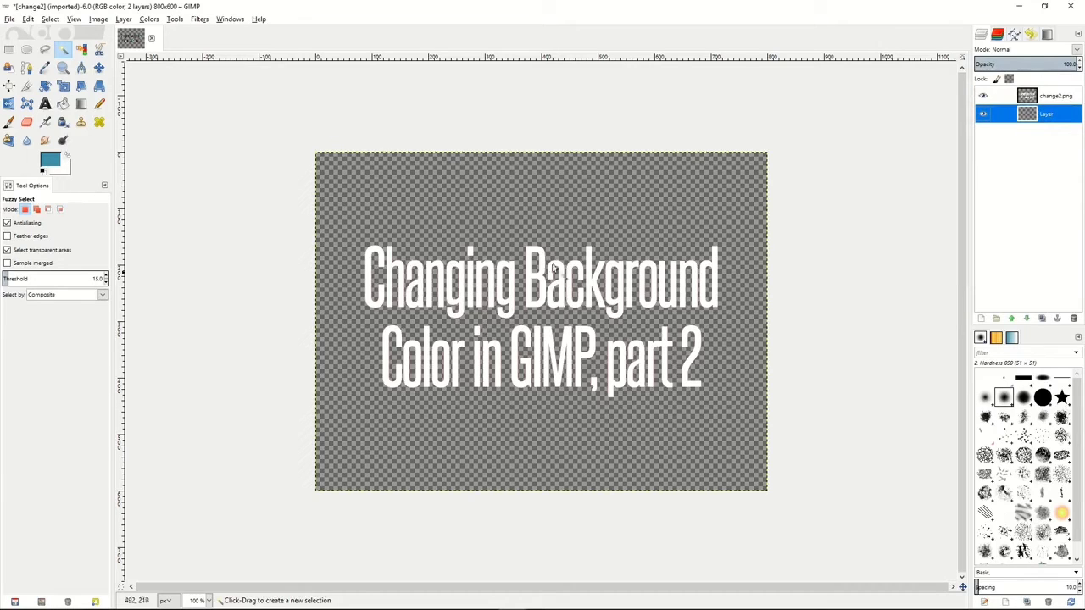
# Set the foreground color to 81a7b0 and bucket-fill the new layer with it.
pyautogui.click(53, 158)
pyautogui.click(73, 182)
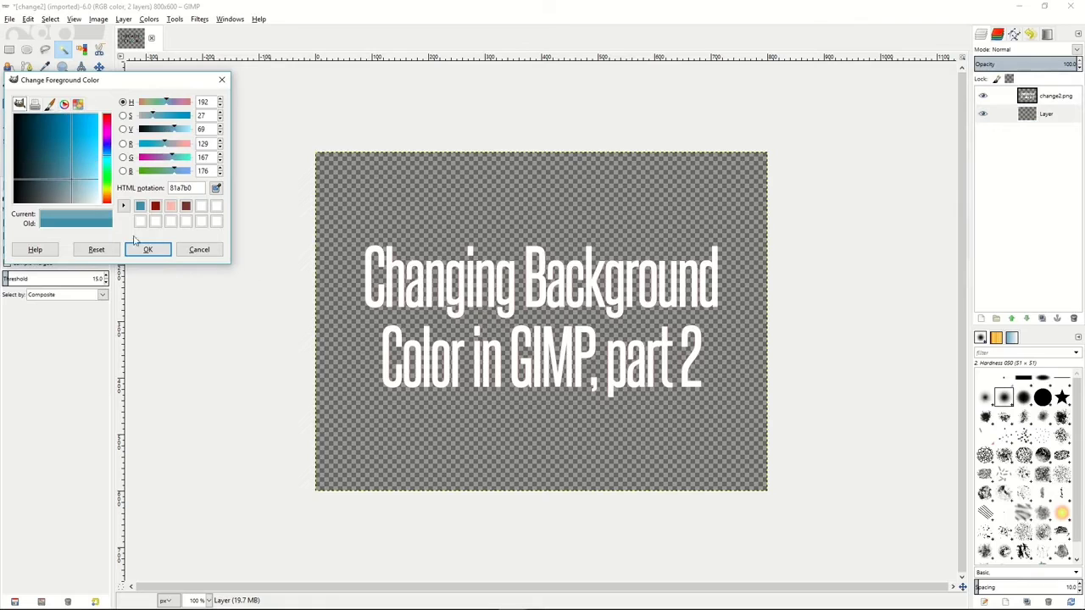
pyautogui.click(145, 249)
pyautogui.click(62, 105)
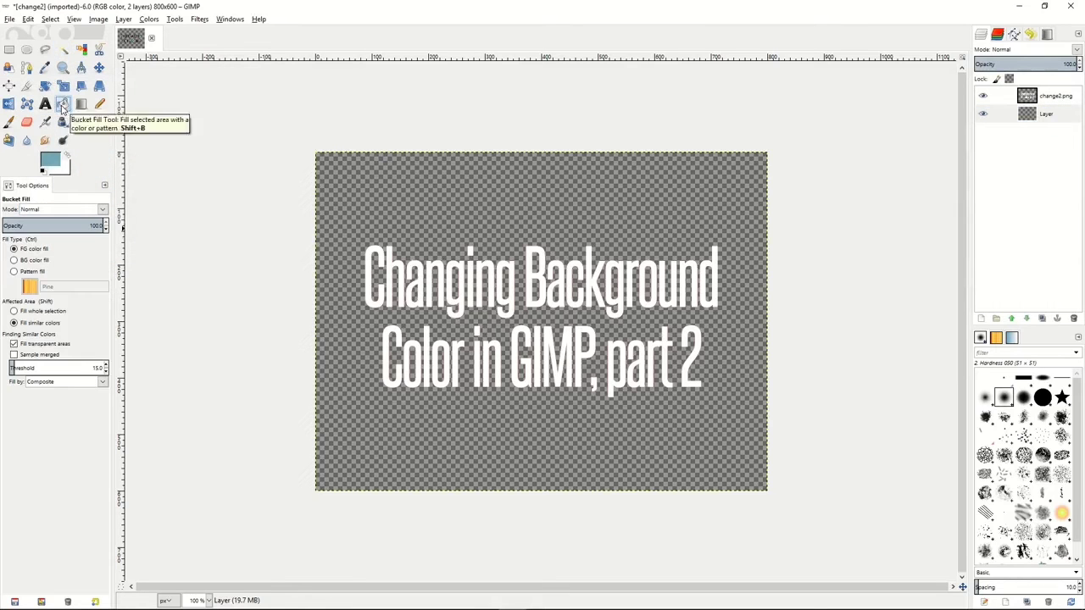
pyautogui.click(503, 218)
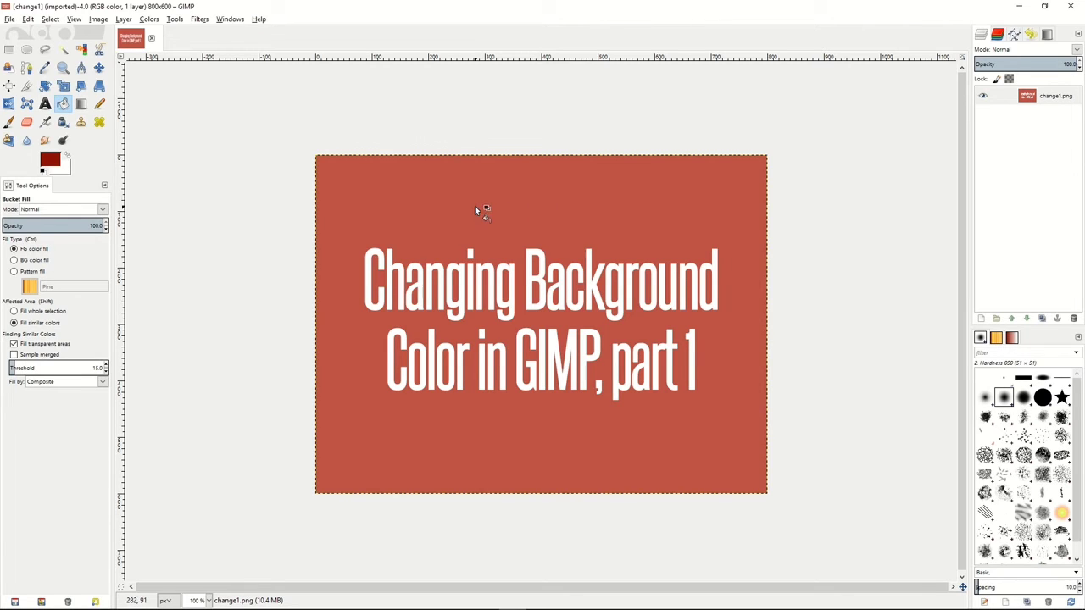
# Sample the red background of change1.png as the foreground color with the Color Picker.
pyautogui.press('o')
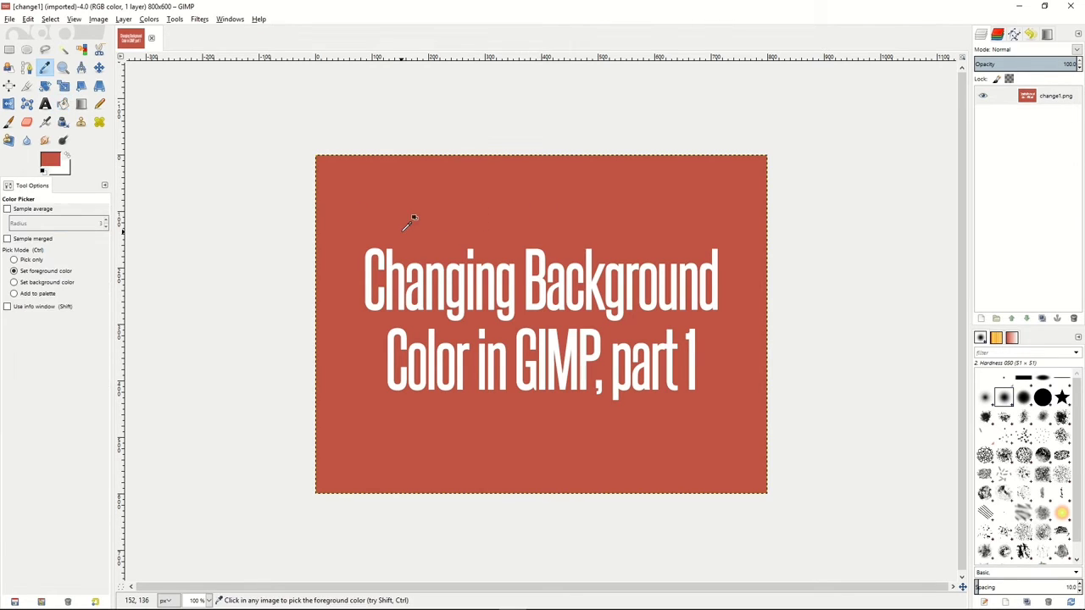
pyautogui.click(406, 228)
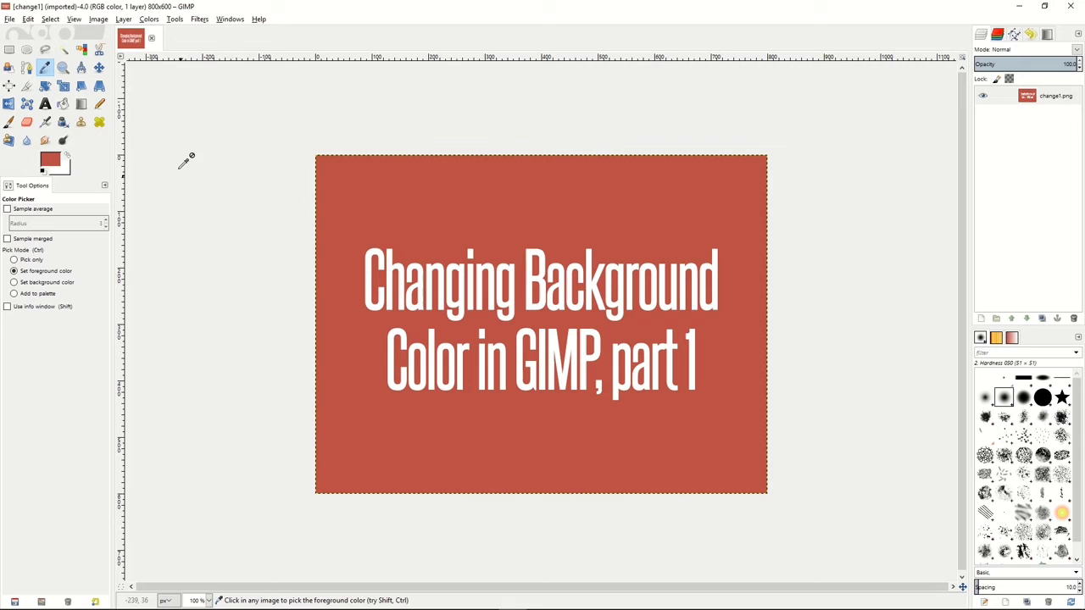
# Make the red background transparent with Color to Alpha, sampling its color c05444 from the image and checking the lettering in the preview.
pyautogui.click(150, 18)
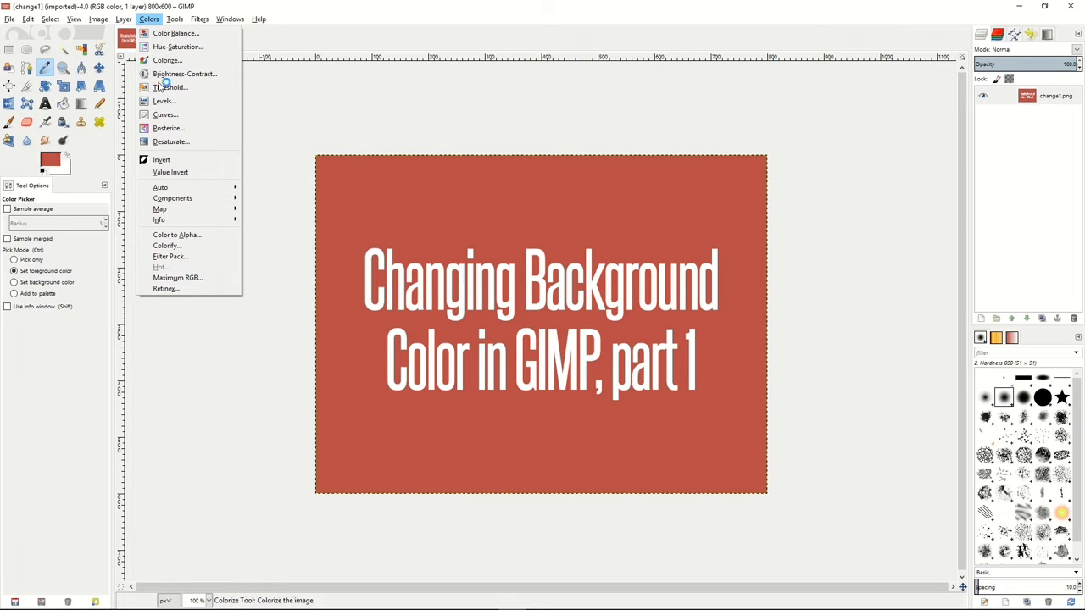
pyautogui.click(186, 235)
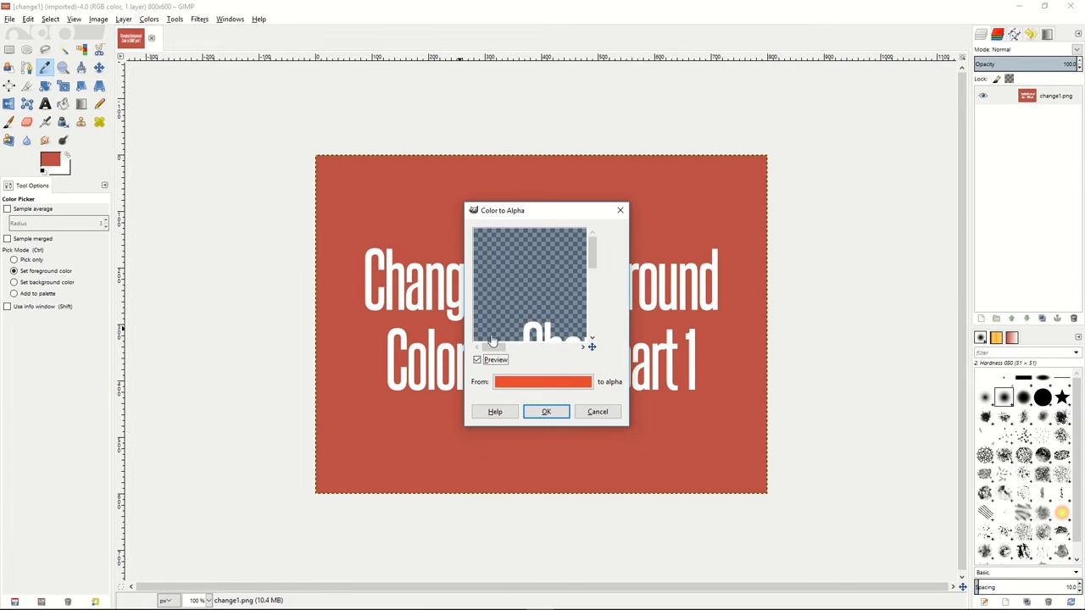
pyautogui.click(545, 387)
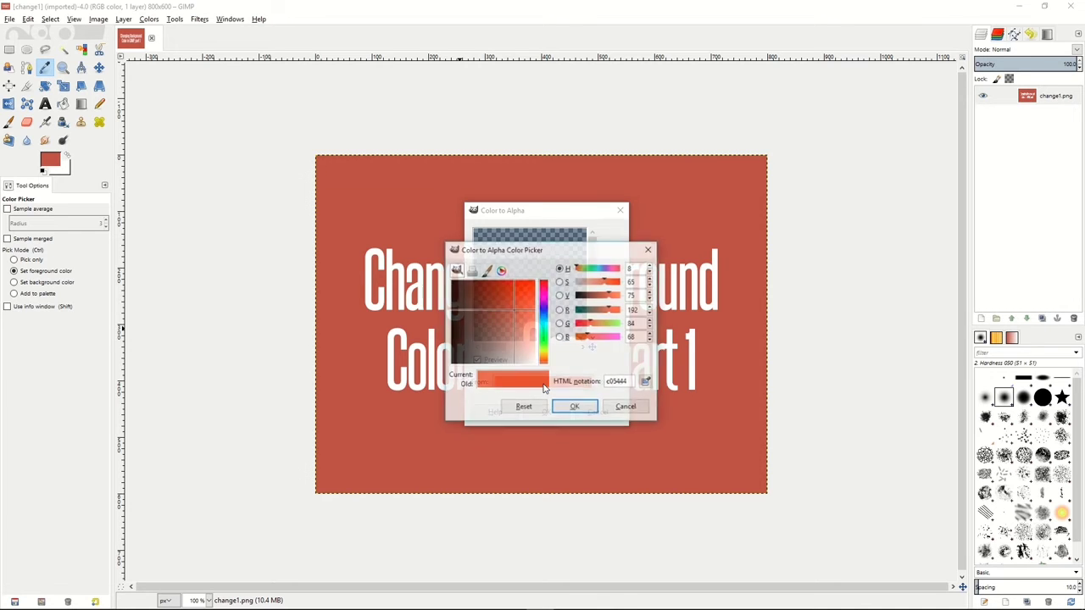
pyautogui.click(647, 384)
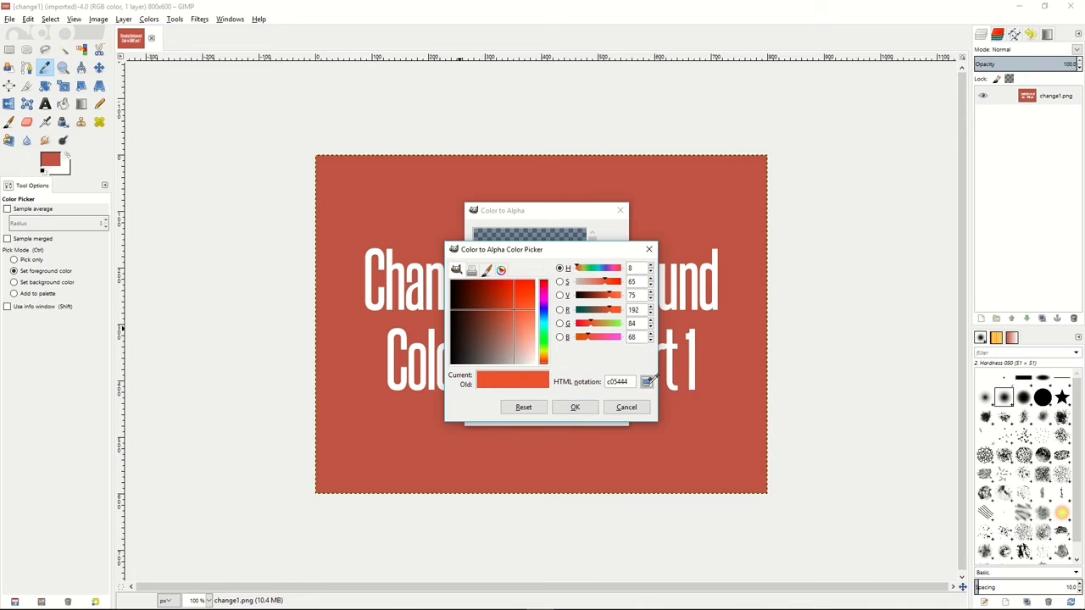
pyautogui.click(717, 383)
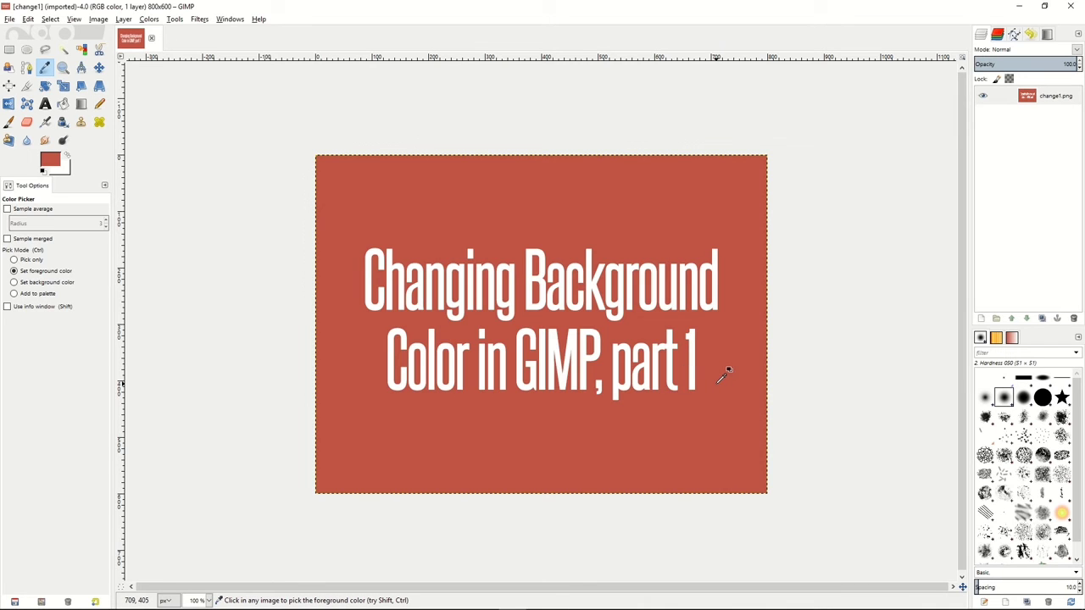
pyautogui.click(721, 375)
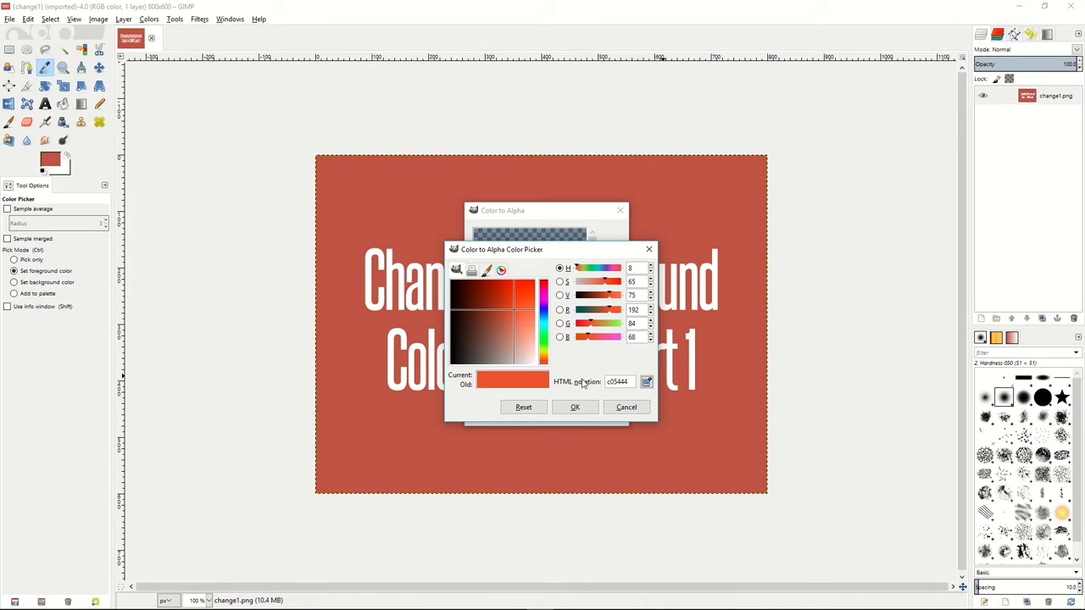
pyautogui.click(575, 409)
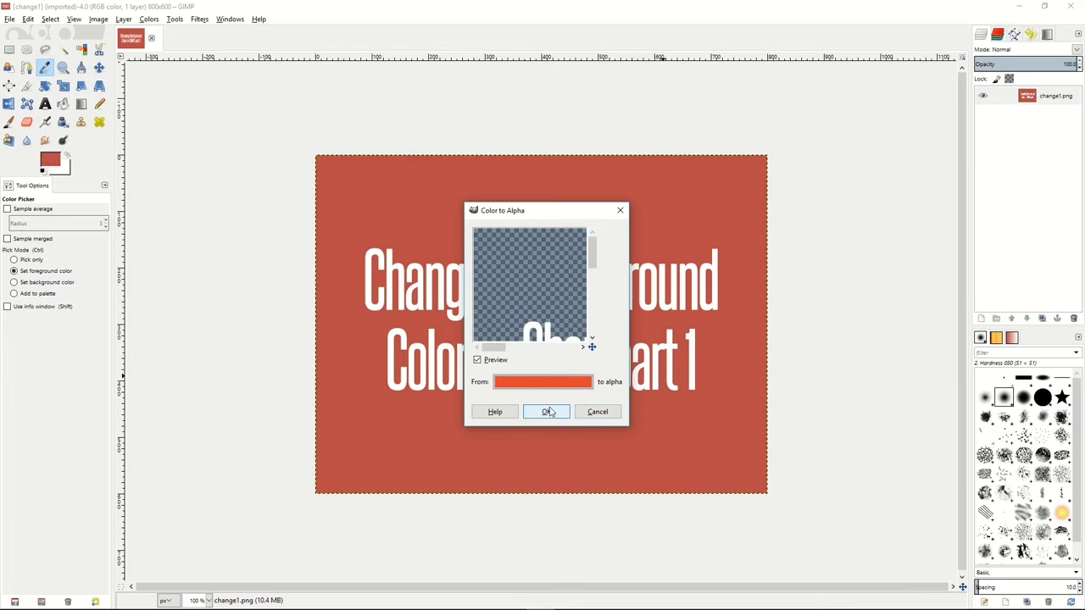
pyautogui.moveTo(544, 291); pyautogui.dragTo(513, 247)
pyautogui.moveTo(560, 314); pyautogui.dragTo(524, 285)
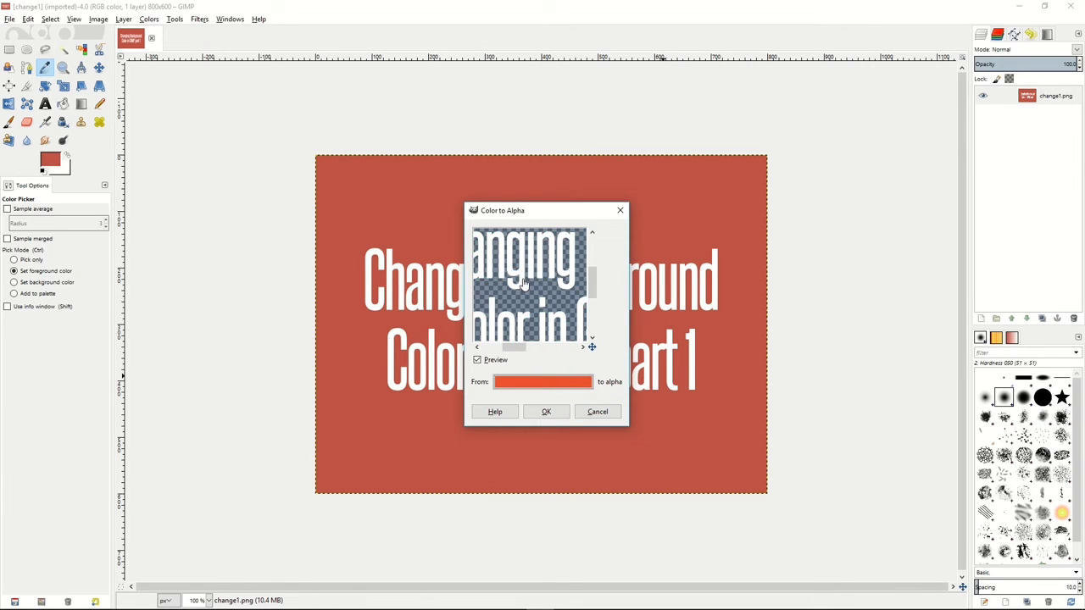
pyautogui.click(546, 413)
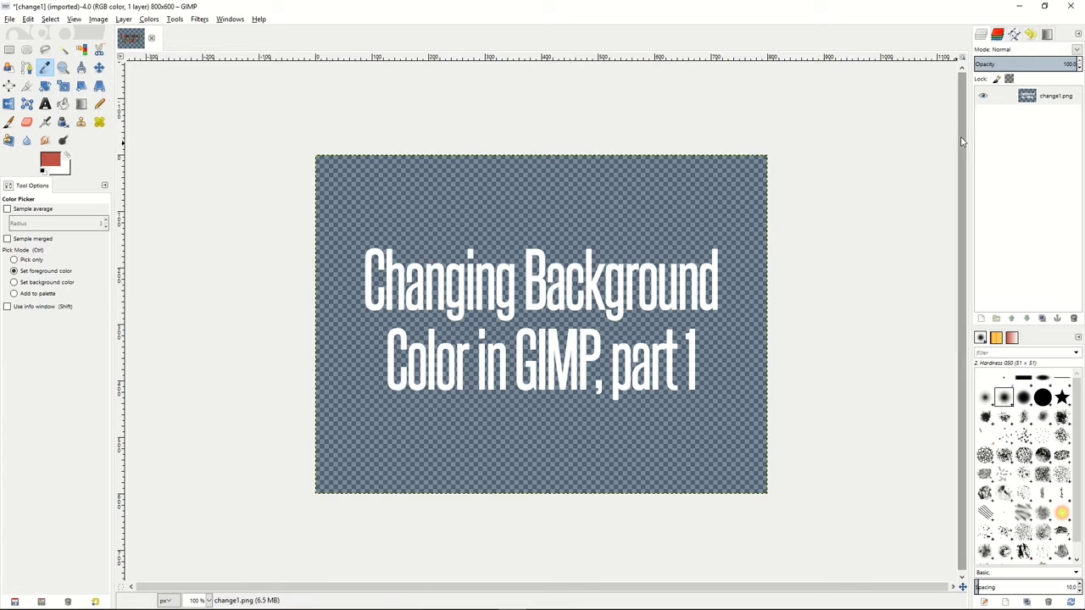
# Create a new 800 x 600 px transparent layer and move it beneath the change1.png layer.
pyautogui.rightClick(1000, 193)
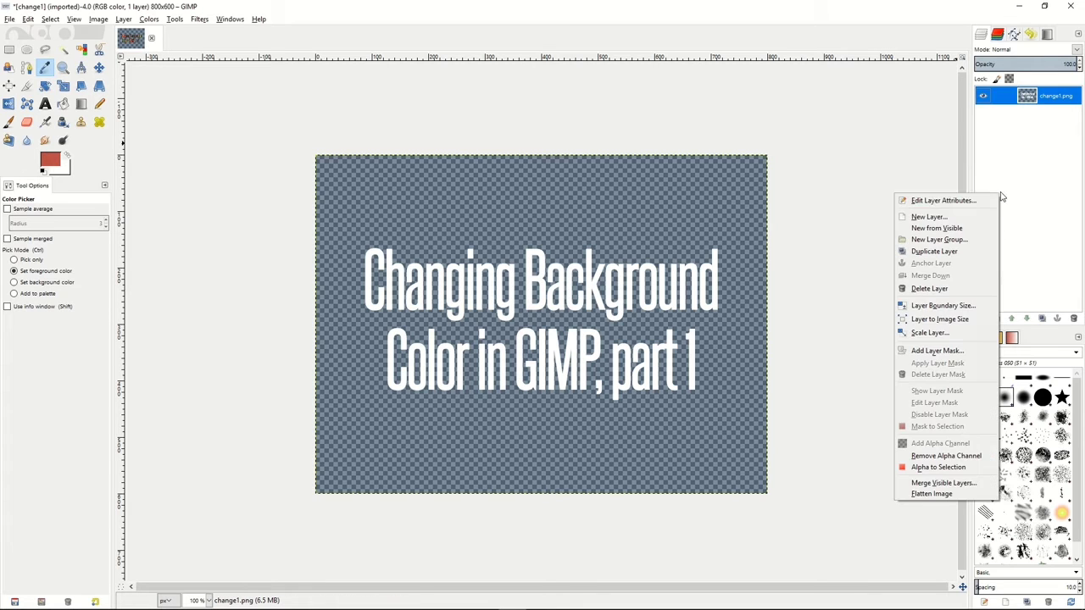
pyautogui.click(946, 218)
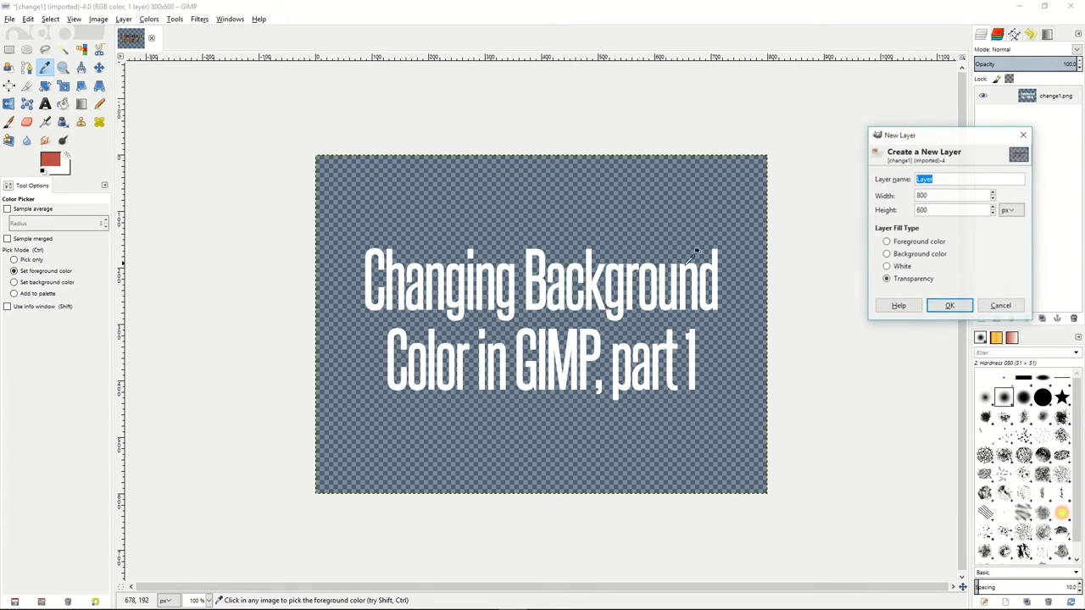
pyautogui.click(949, 306)
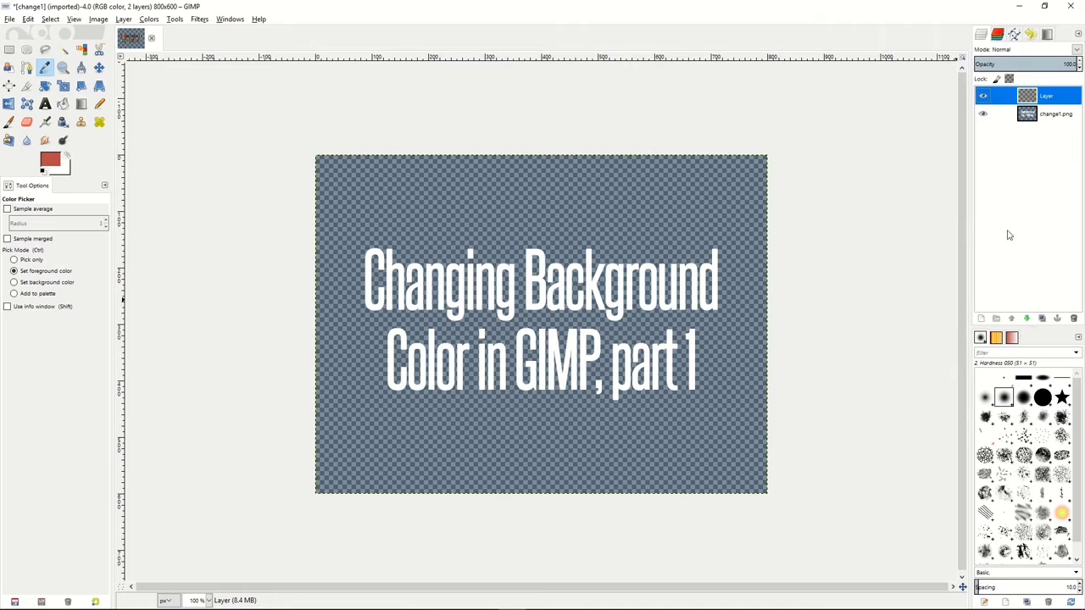
pyautogui.moveTo(1009, 94); pyautogui.dragTo(1066, 125)
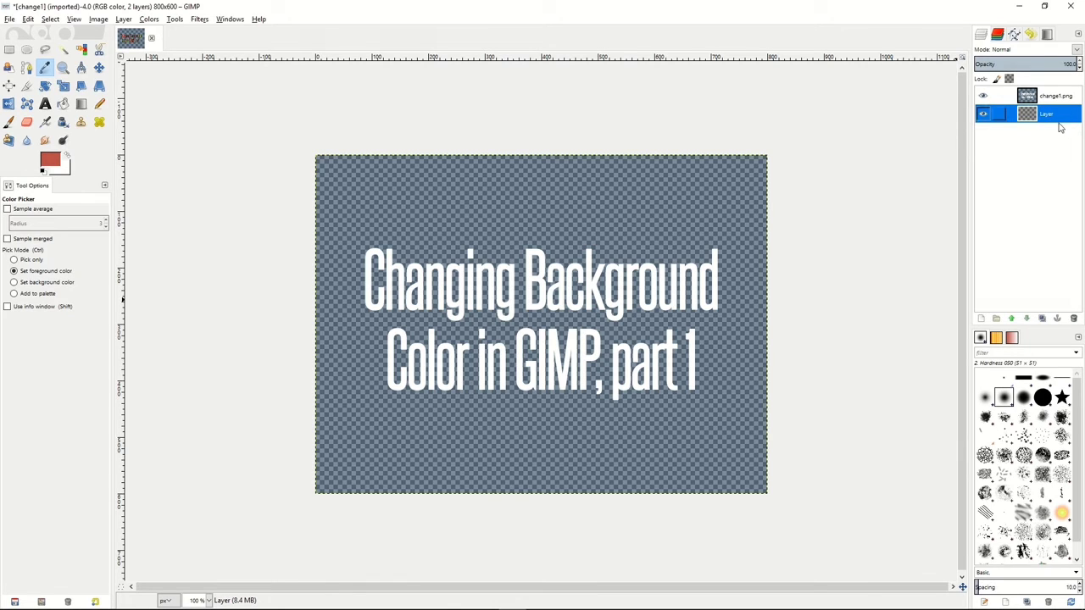
# Set the foreground color to 54909f and bucket-fill the new layer with it.
pyautogui.hotkey('shift', 'b')
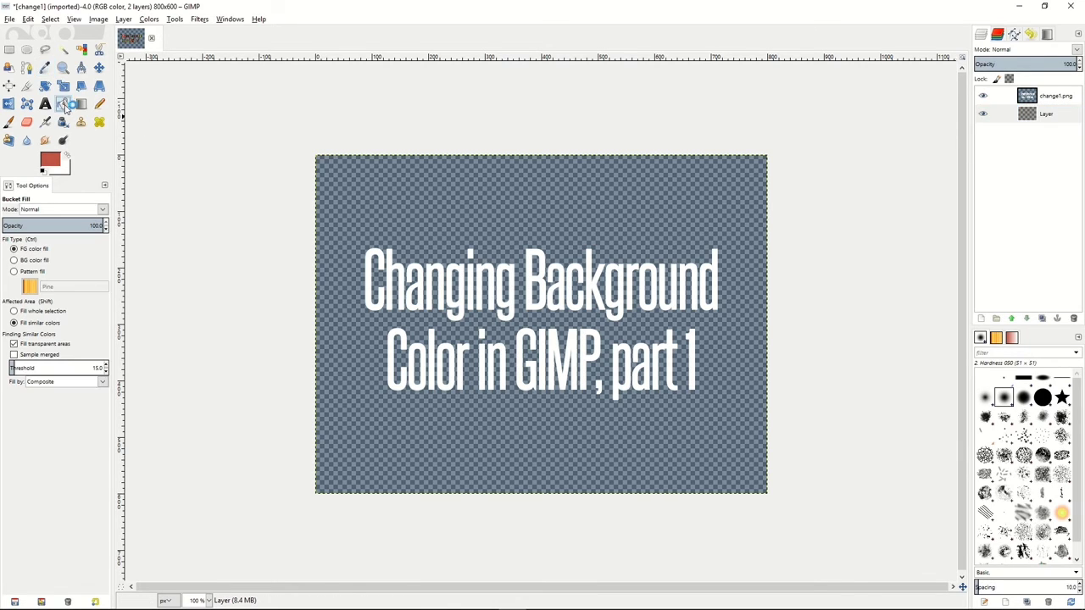
pyautogui.click(49, 159)
pyautogui.click(108, 159)
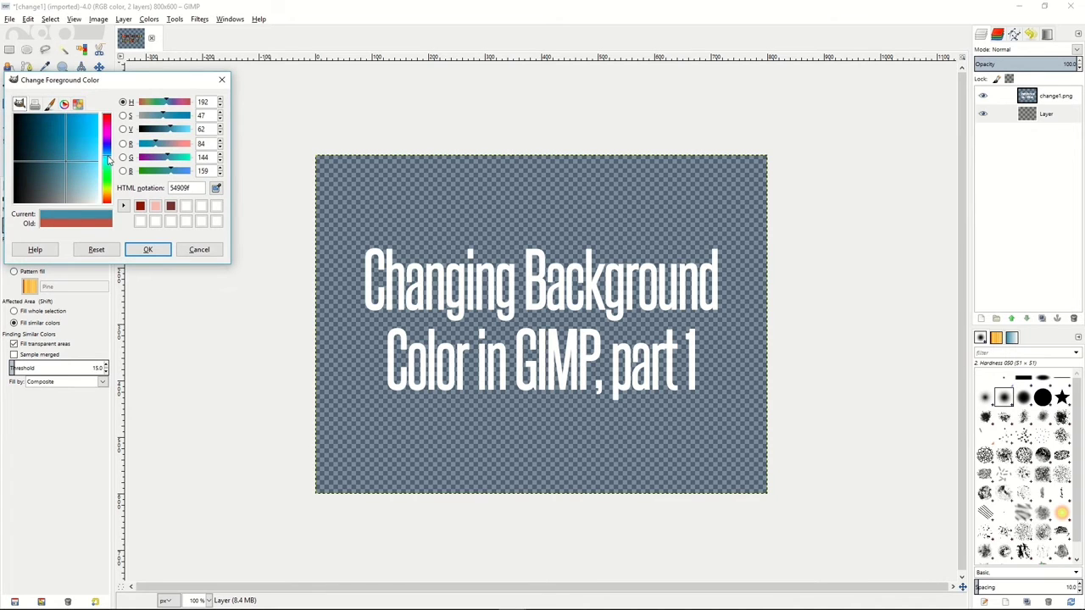
pyautogui.click(148, 249)
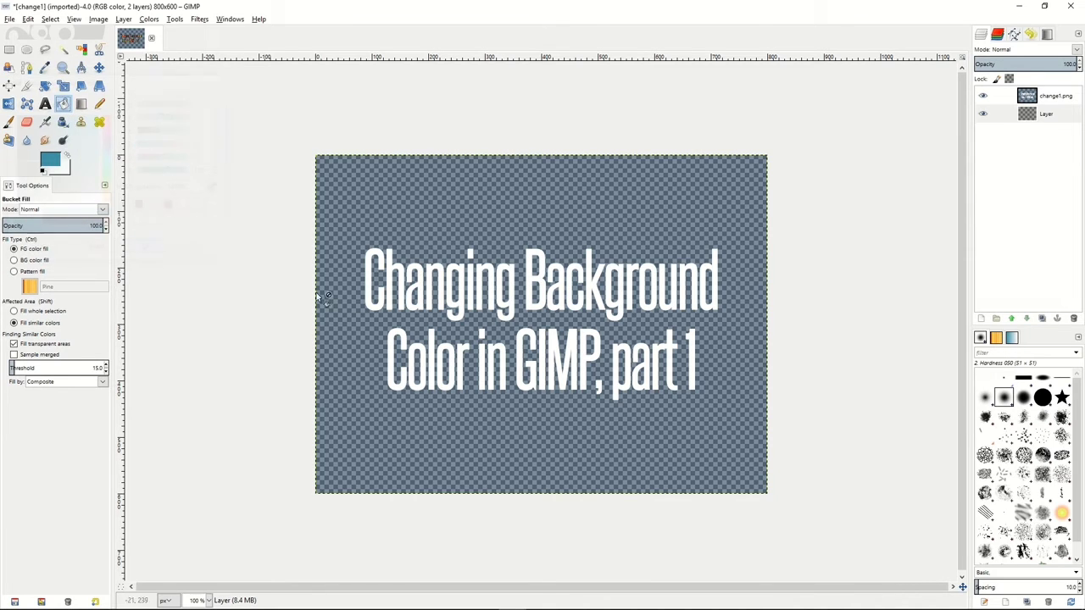
pyautogui.click(470, 220)
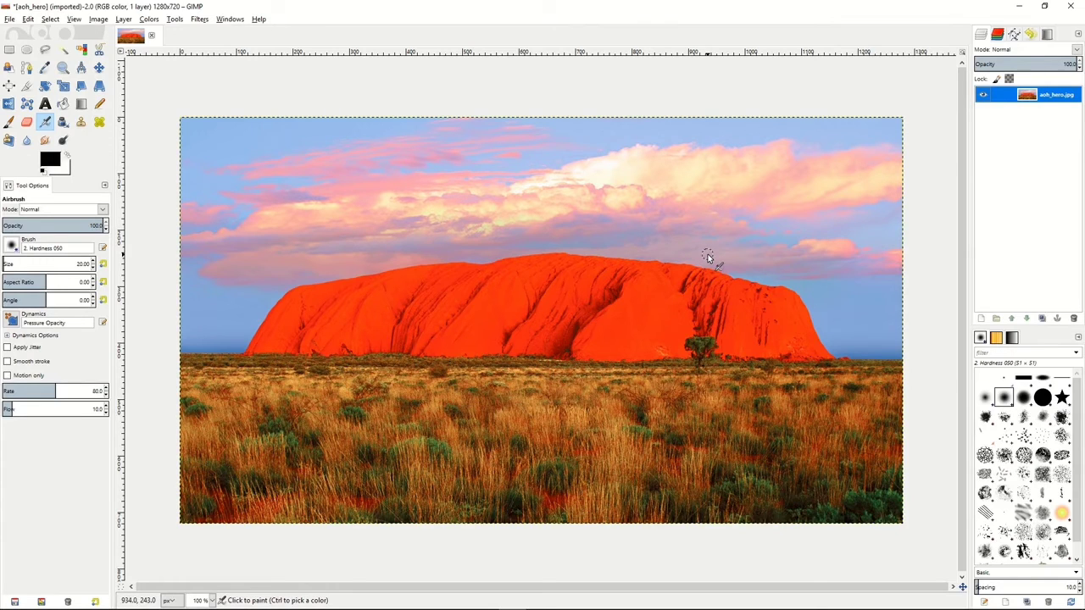
# Duplicate the aoh_hero.jpg layer and add a layer mask to the copy, initialized to a grayscale copy of the layer.
pyautogui.click(1045, 319)
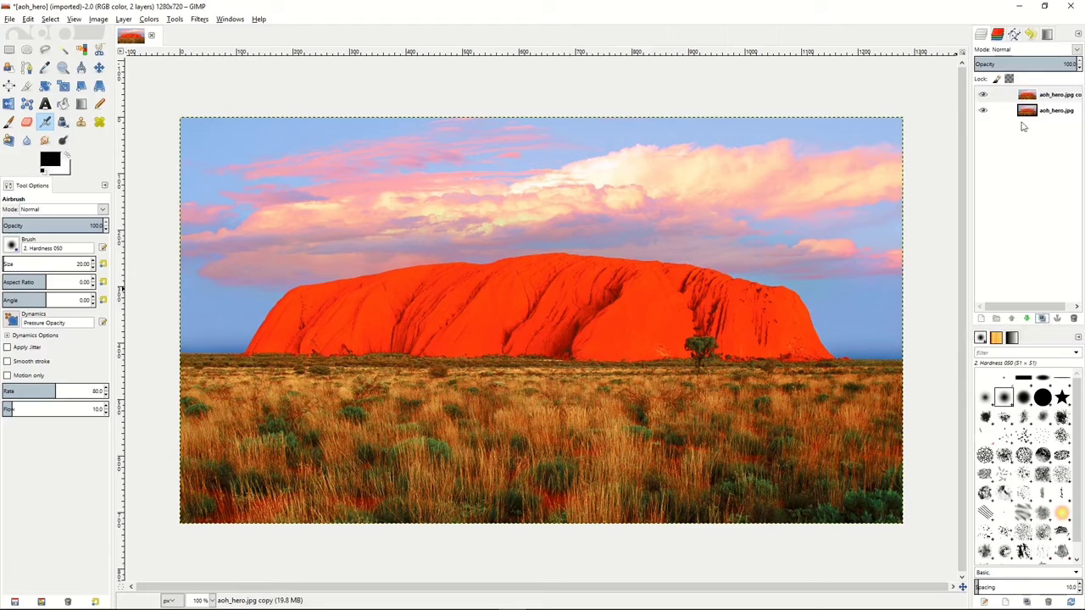
pyautogui.click(1014, 98)
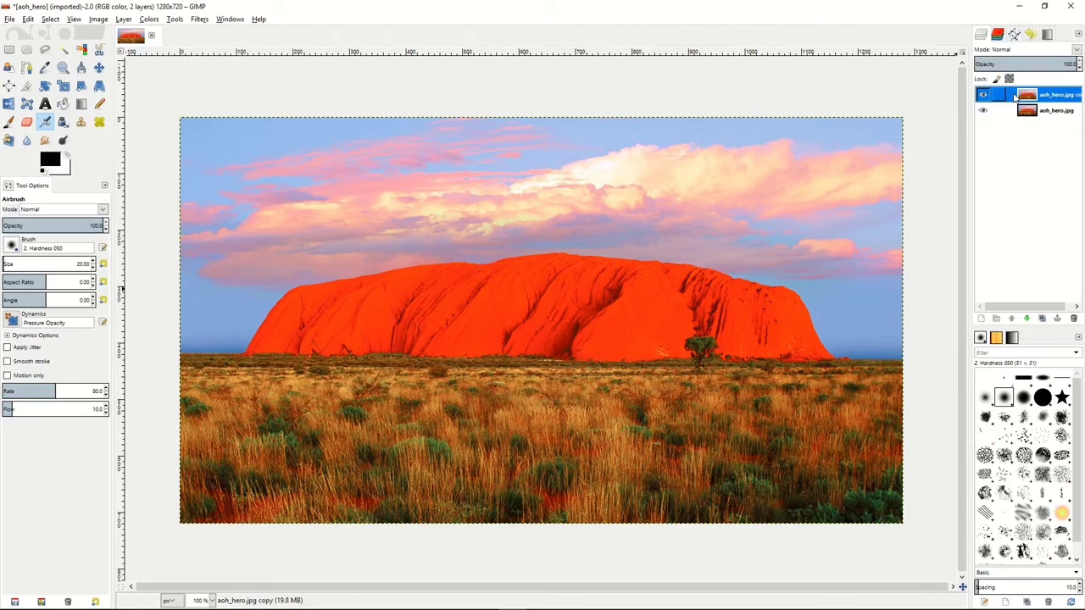
pyautogui.rightClick(1014, 98)
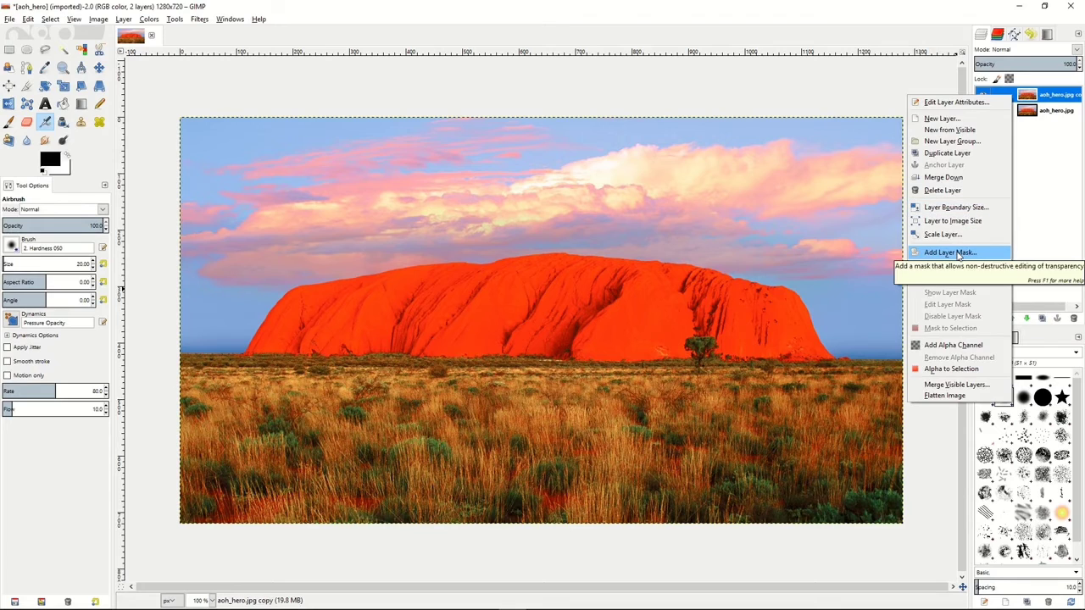
pyautogui.click(957, 253)
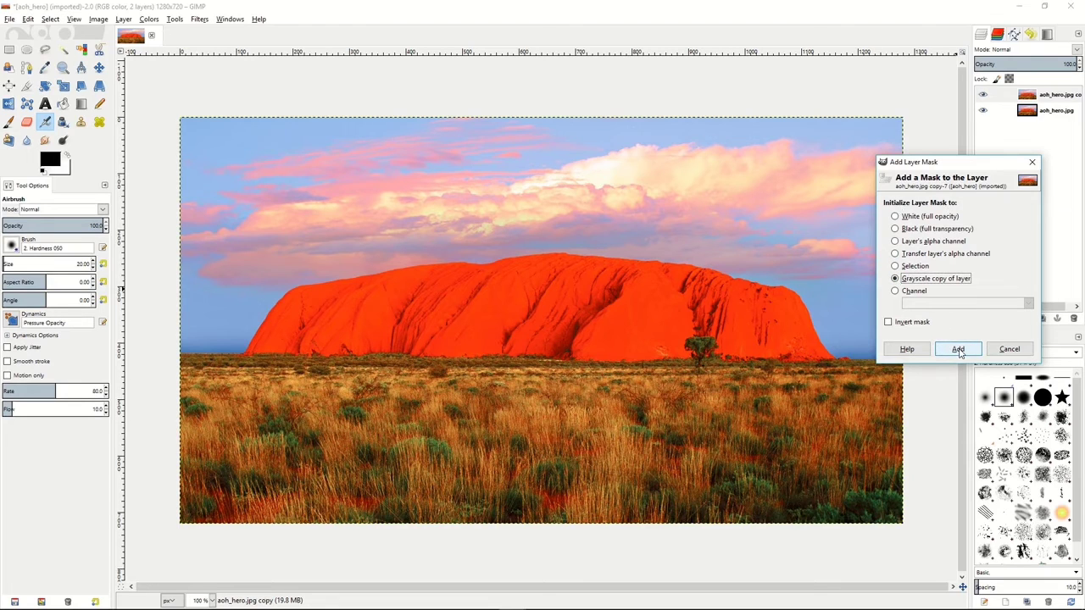
pyautogui.click(959, 349)
# Display the copy's layer mask on the canvas and invert its colors.
pyautogui.rightClick(1010, 98)
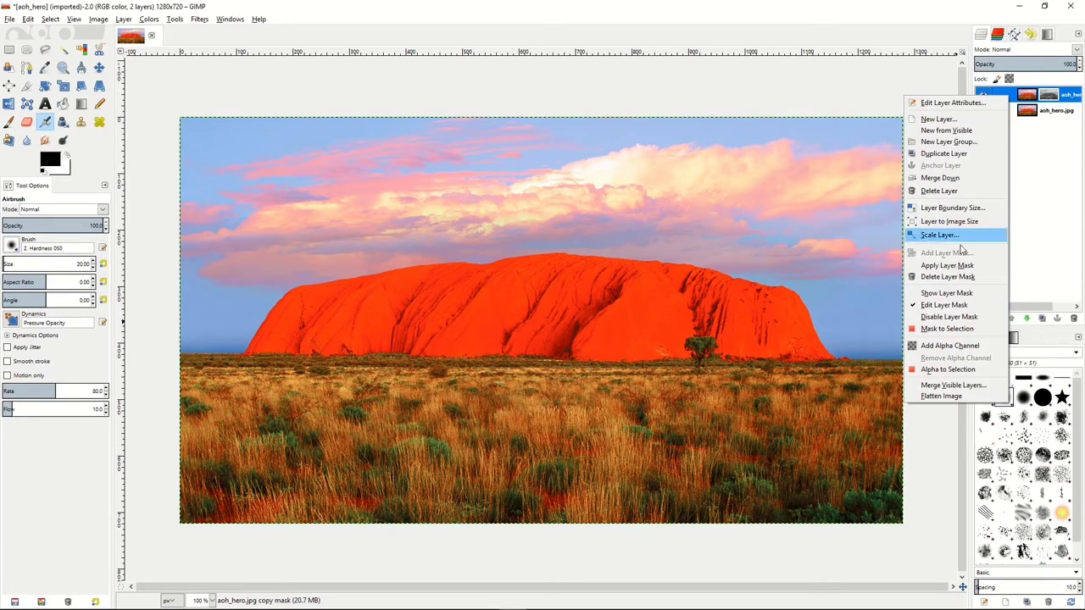
pyautogui.click(957, 293)
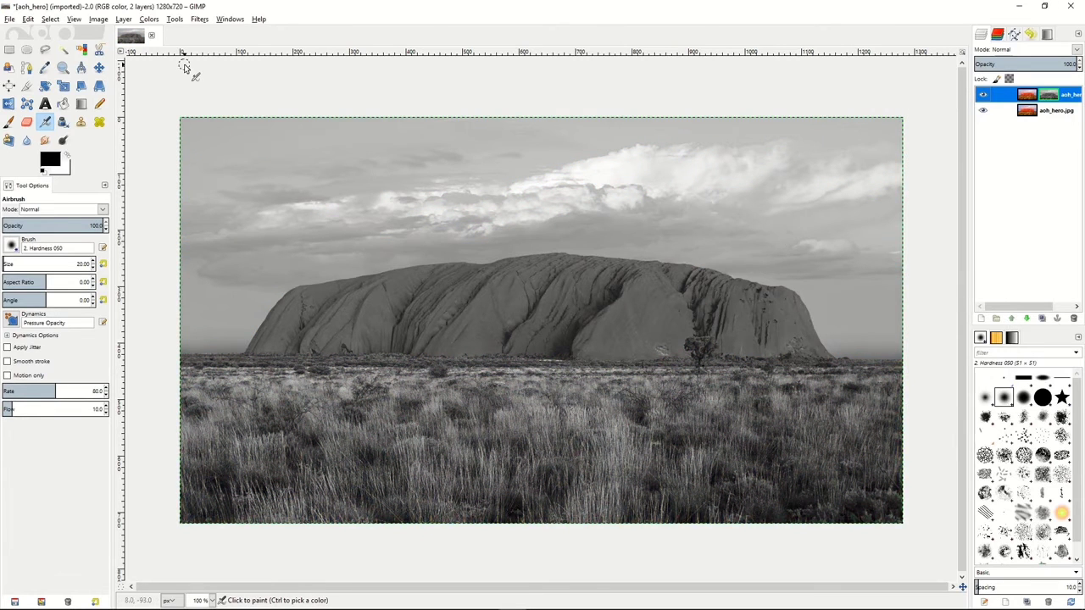
pyautogui.click(155, 20)
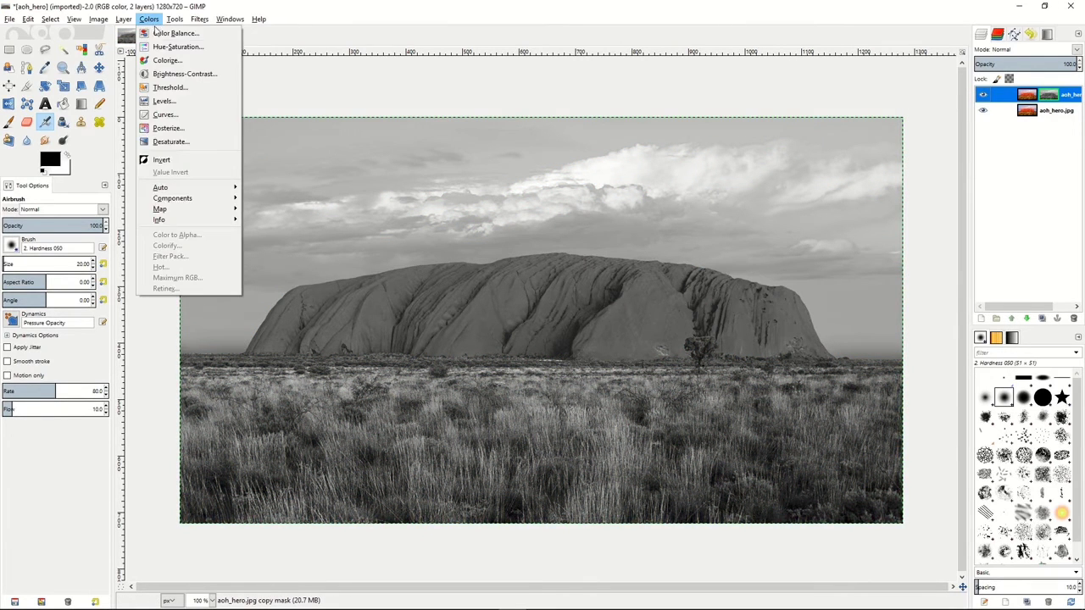
pyautogui.click(162, 160)
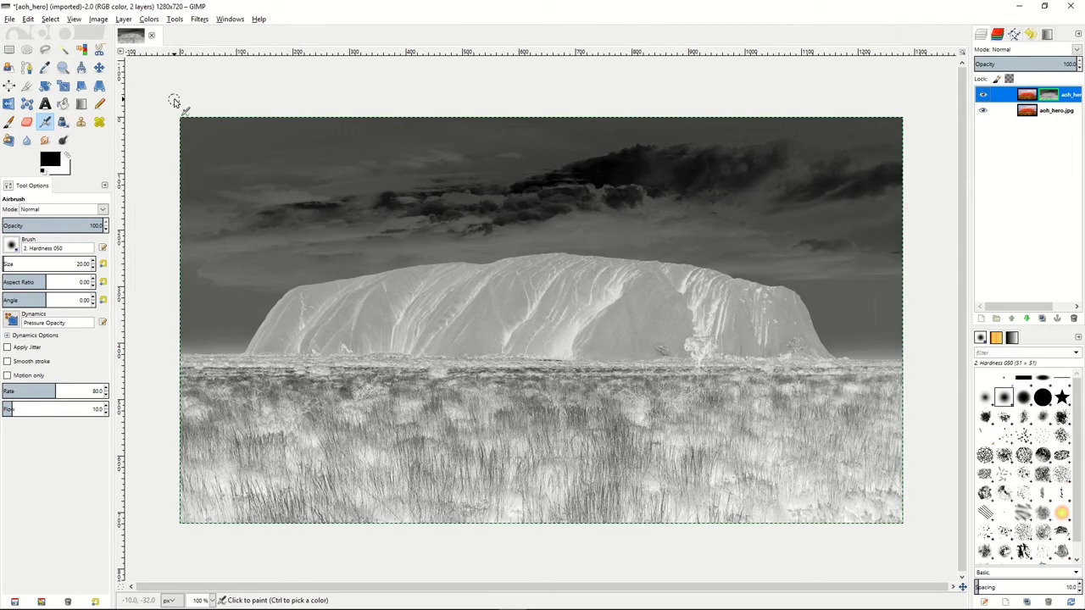
# Soften the mask with an RLE Gaussian Blur, raising the radius slightly, and switch the canvas from the mask back to the image.
pyautogui.click(199, 19)
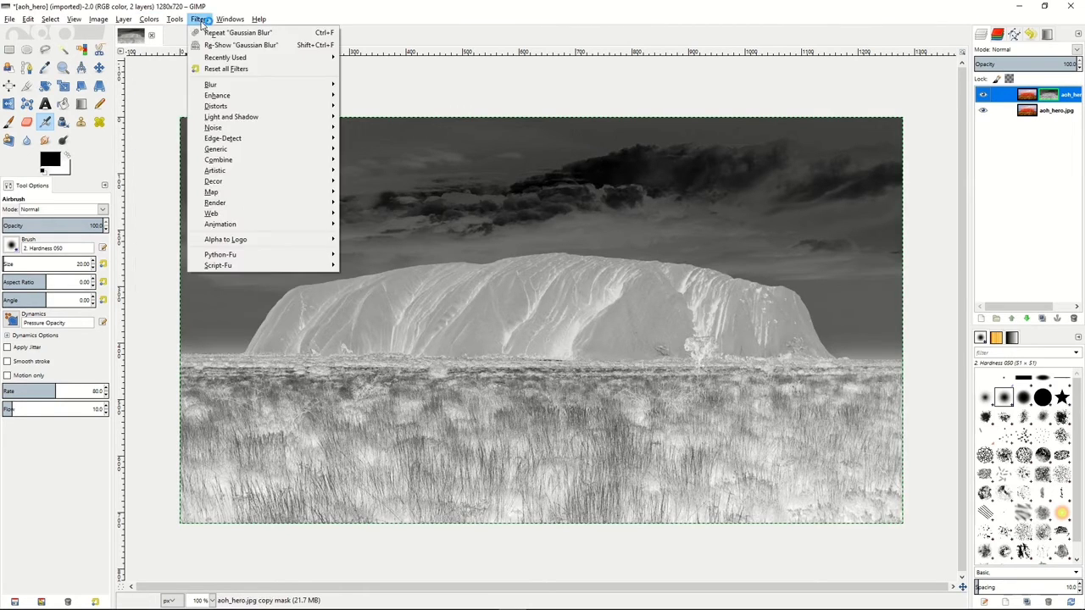
pyautogui.moveTo(217, 85)
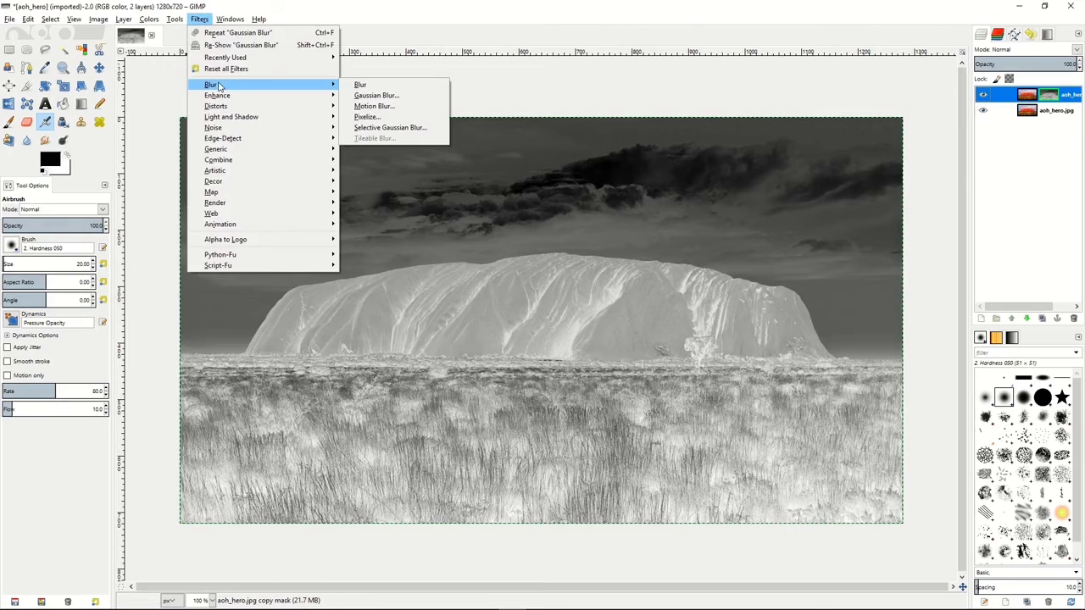
pyautogui.click(377, 96)
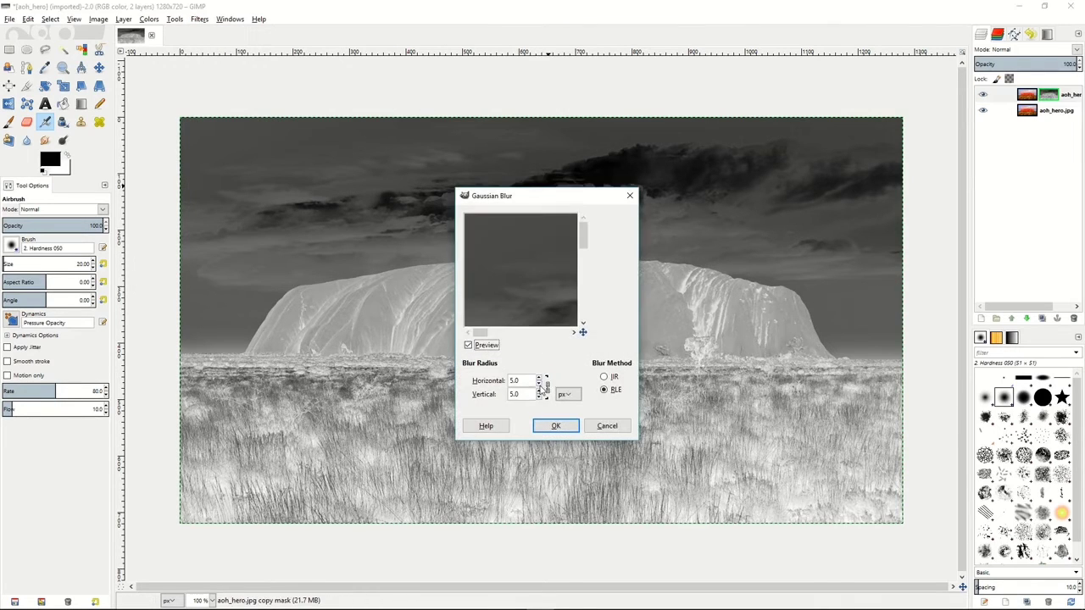
pyautogui.click(539, 377)
pyautogui.click(540, 377)
pyautogui.click(550, 426)
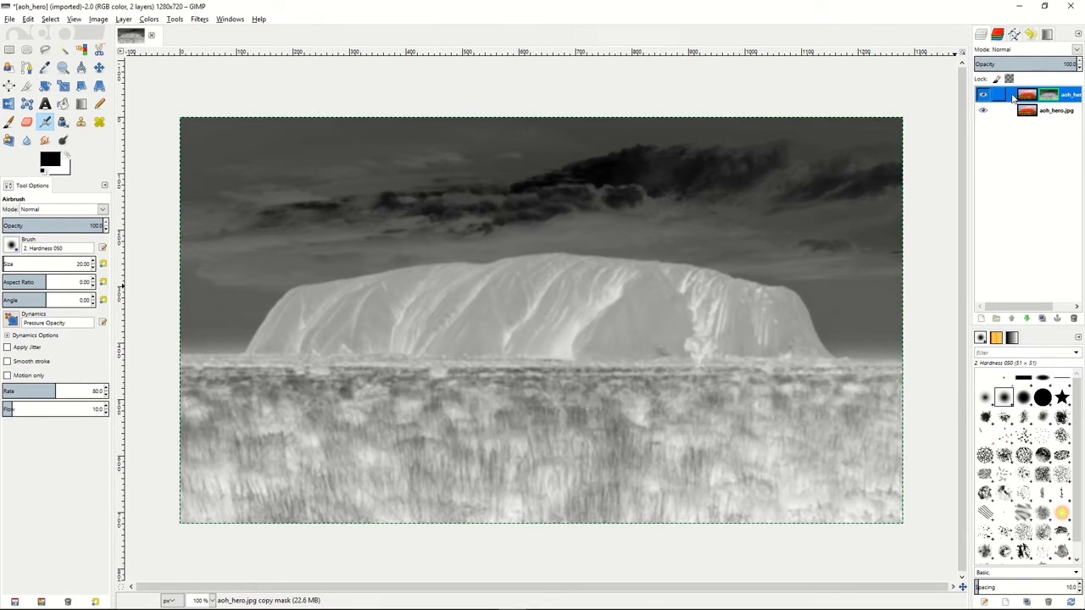
pyautogui.rightClick(1013, 98)
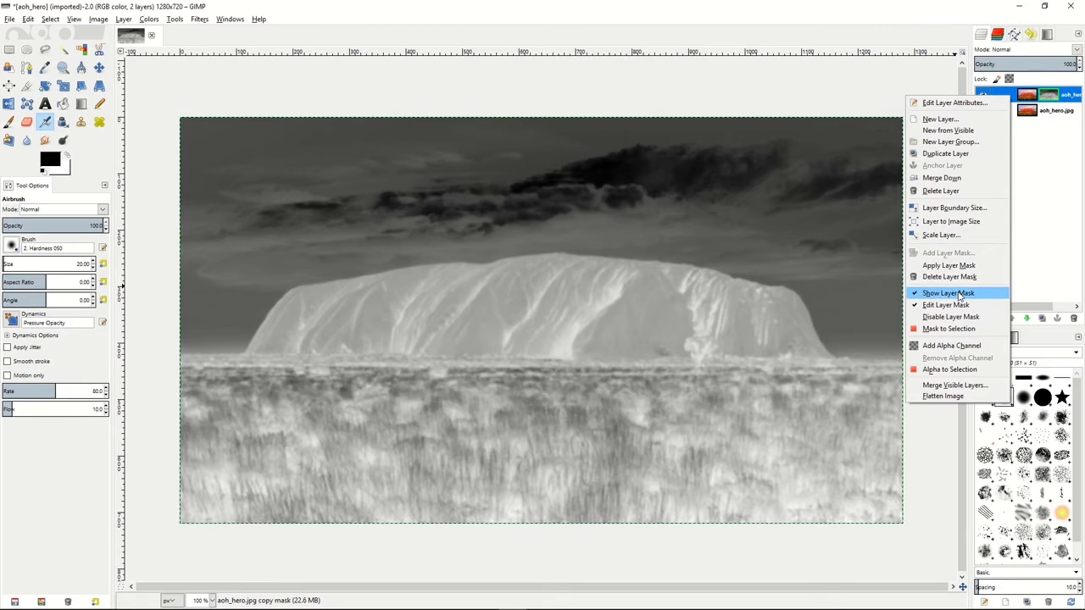
pyautogui.click(949, 292)
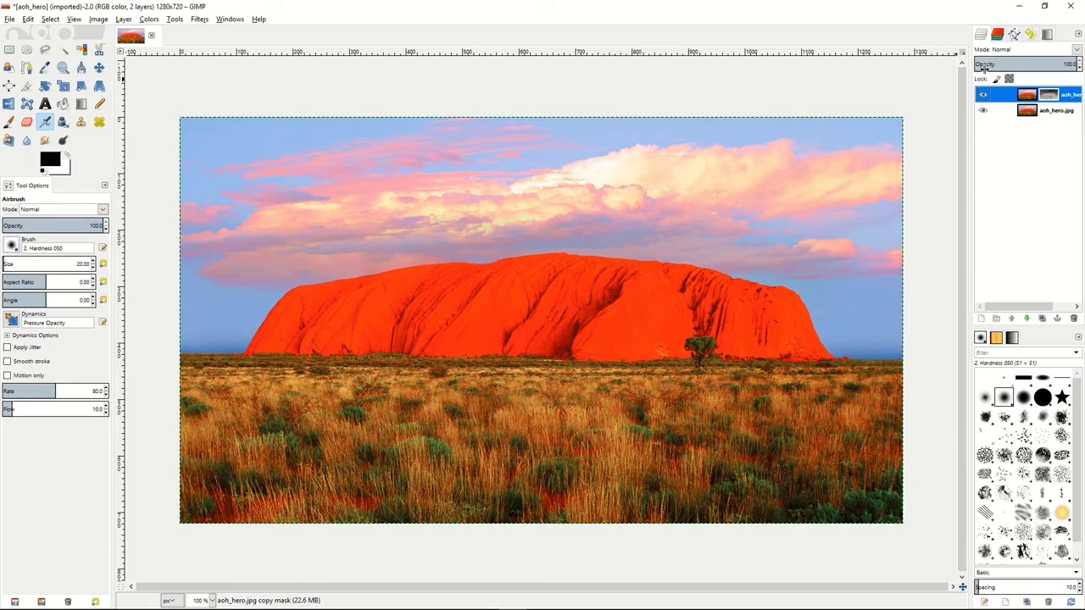
# Set the masked copy's blend mode to Overlay and fine-tune its opacity.
pyautogui.click(1076, 50)
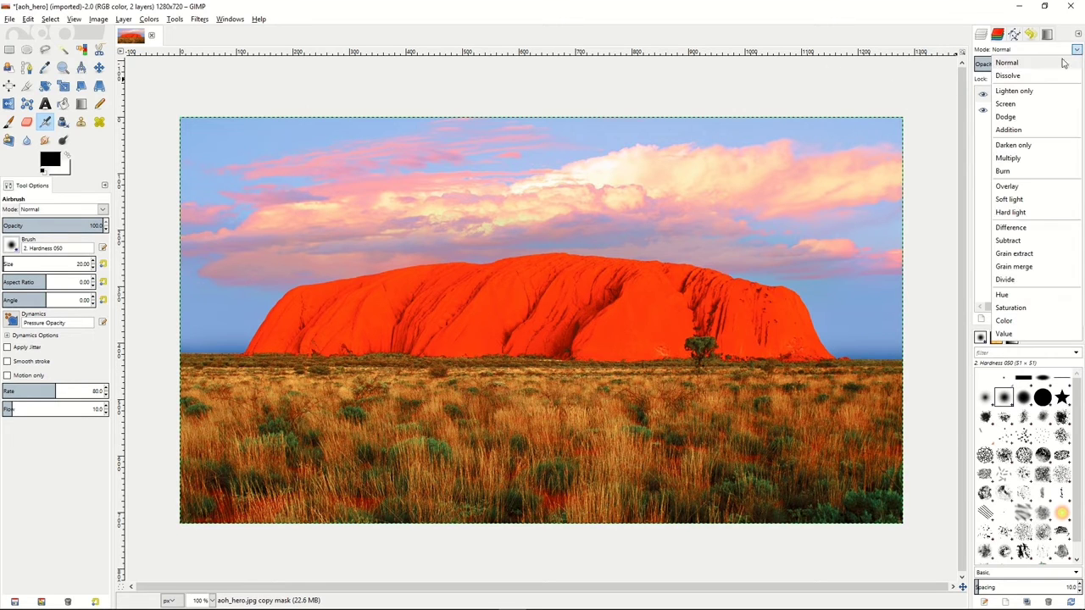
pyautogui.click(1024, 186)
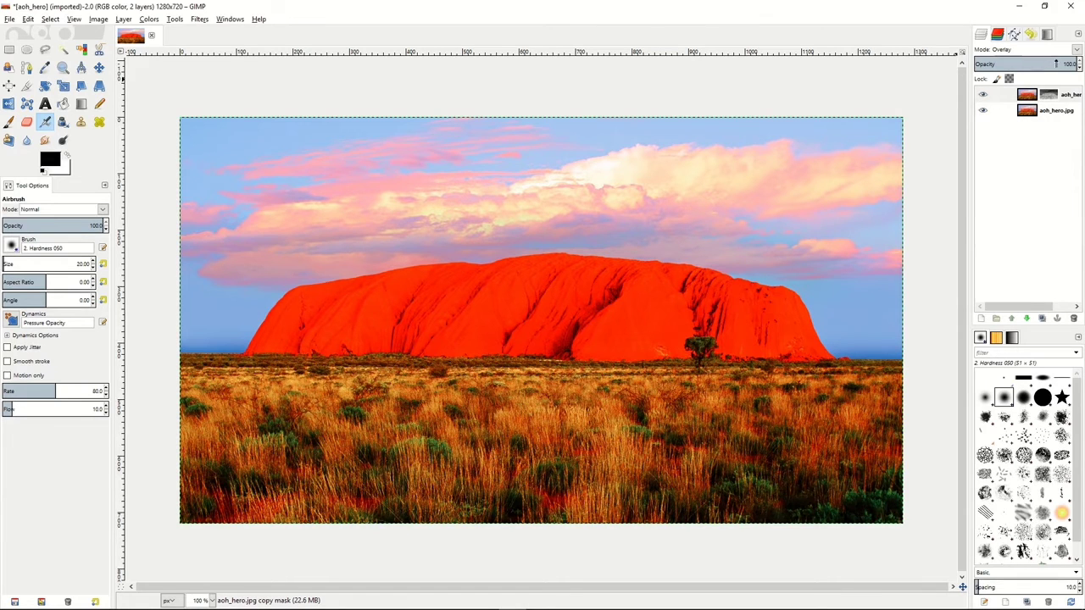
pyautogui.click(1029, 63)
pyautogui.moveTo(1030, 64); pyautogui.dragTo(1052, 63)
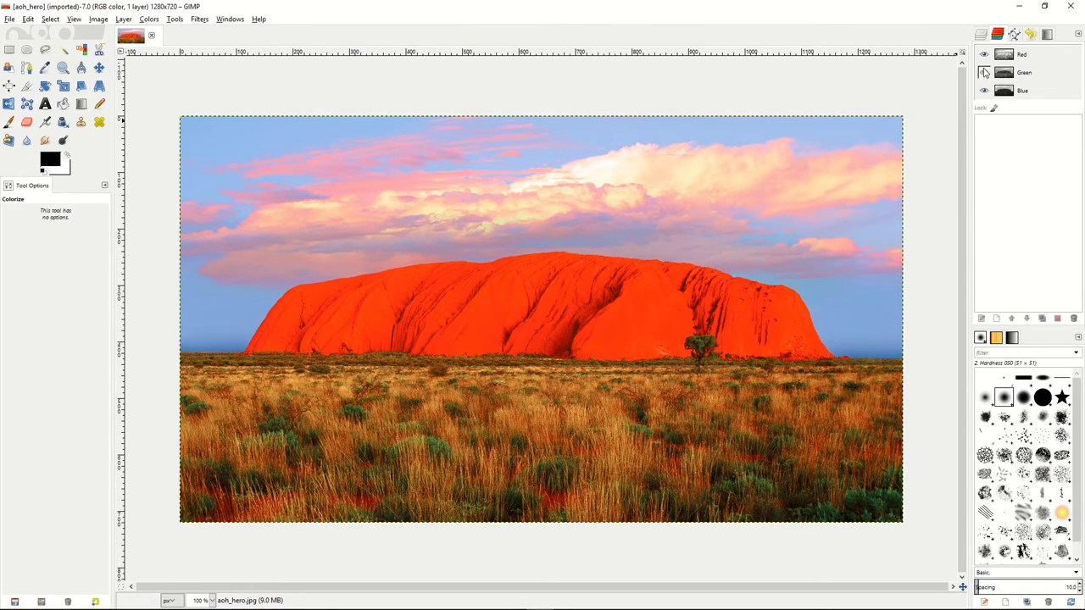
# Return to the layer list of the single-layer aoh_hero image and duplicate the aoh_hero.jpg layer.
pyautogui.click(980, 35)
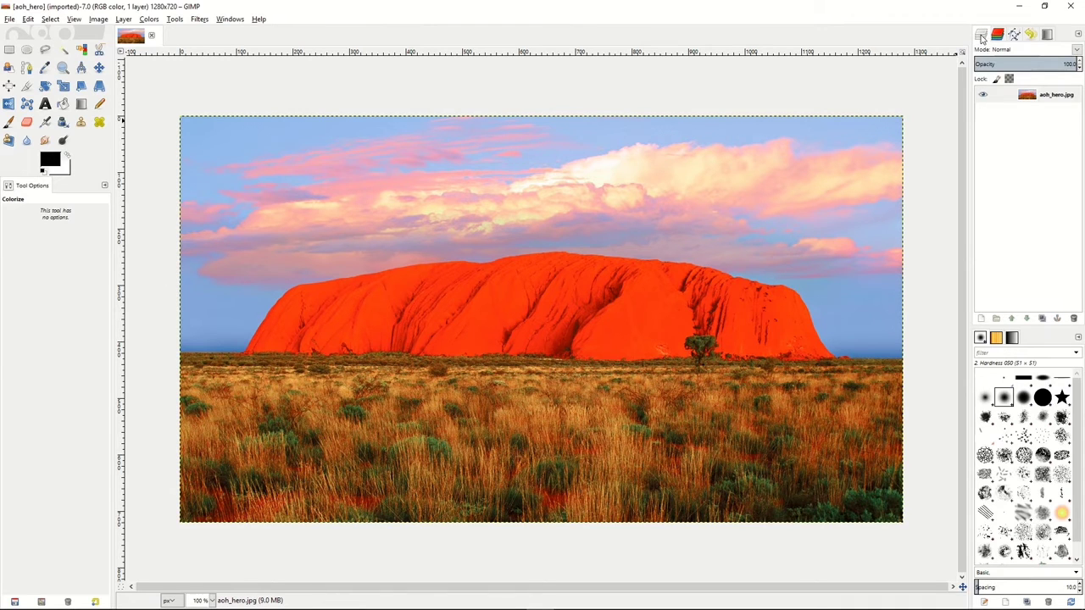
pyautogui.click(1006, 100)
pyautogui.rightClick(1010, 100)
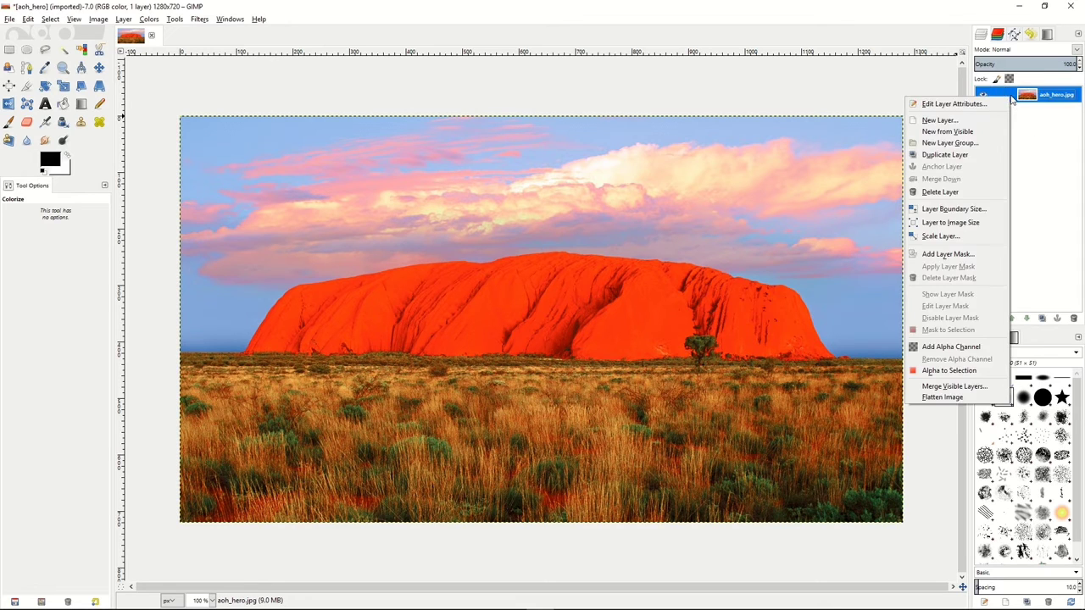
pyautogui.click(944, 155)
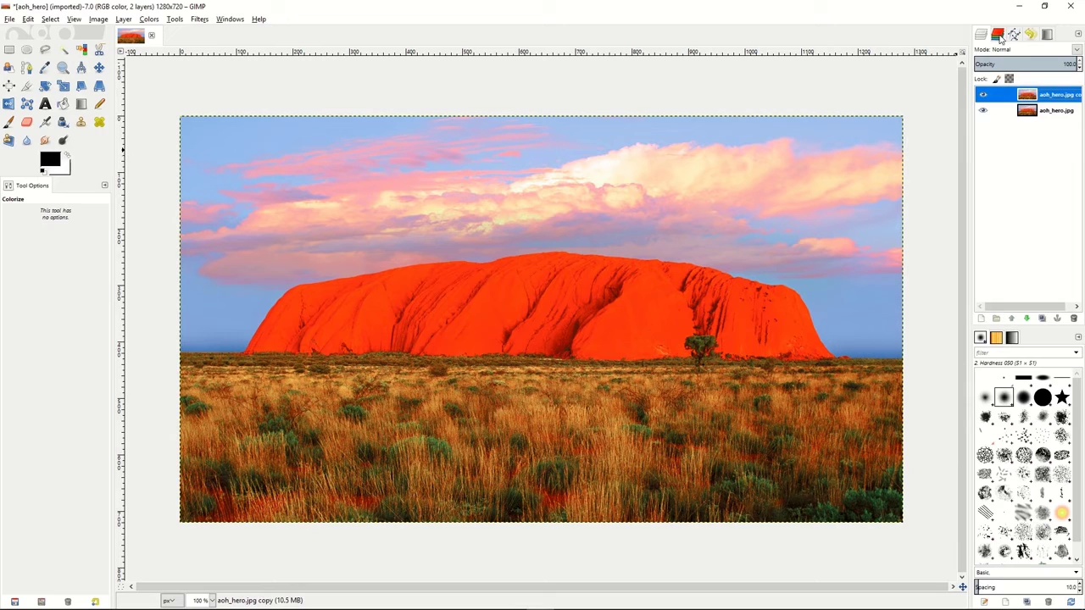
# Show the color channels and deactivate Green, Blue and Alpha so that only Red is active.
pyautogui.click(998, 34)
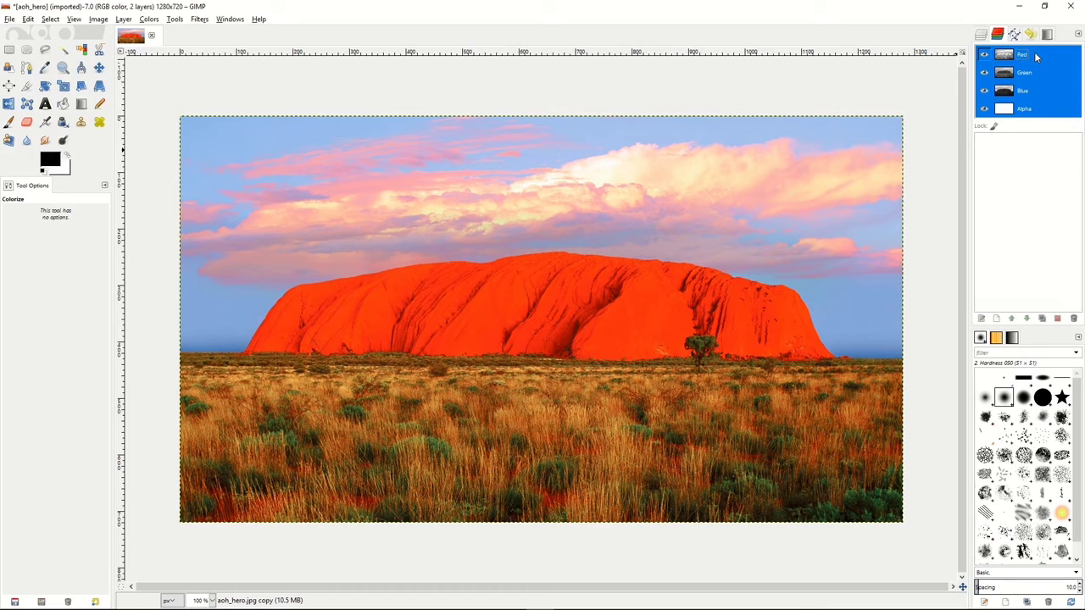
pyautogui.click(1035, 54)
pyautogui.click(1033, 76)
pyautogui.click(1029, 91)
pyautogui.click(1030, 106)
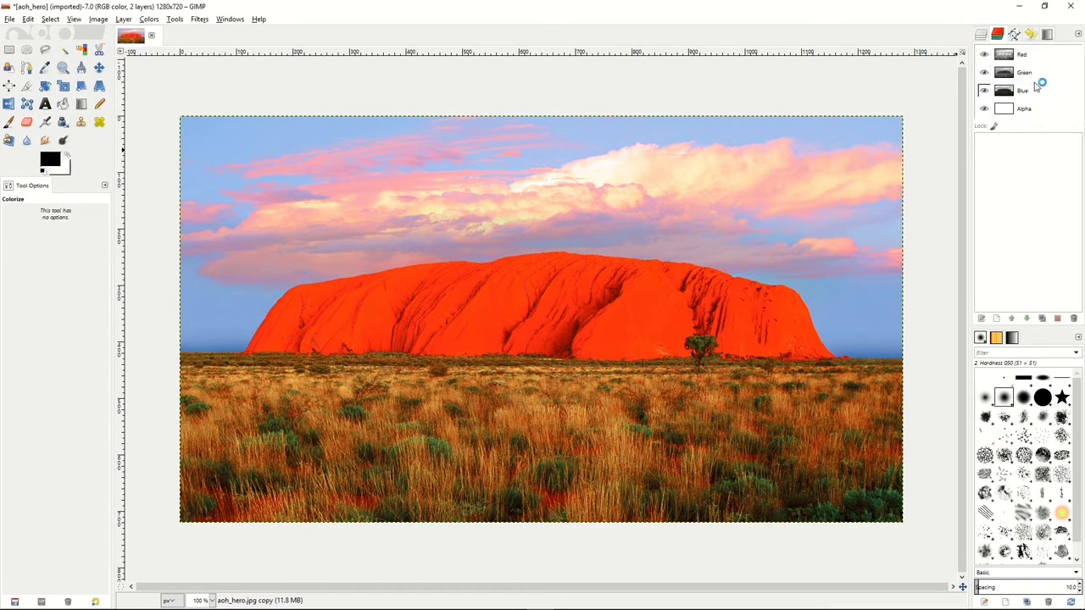
pyautogui.click(1035, 56)
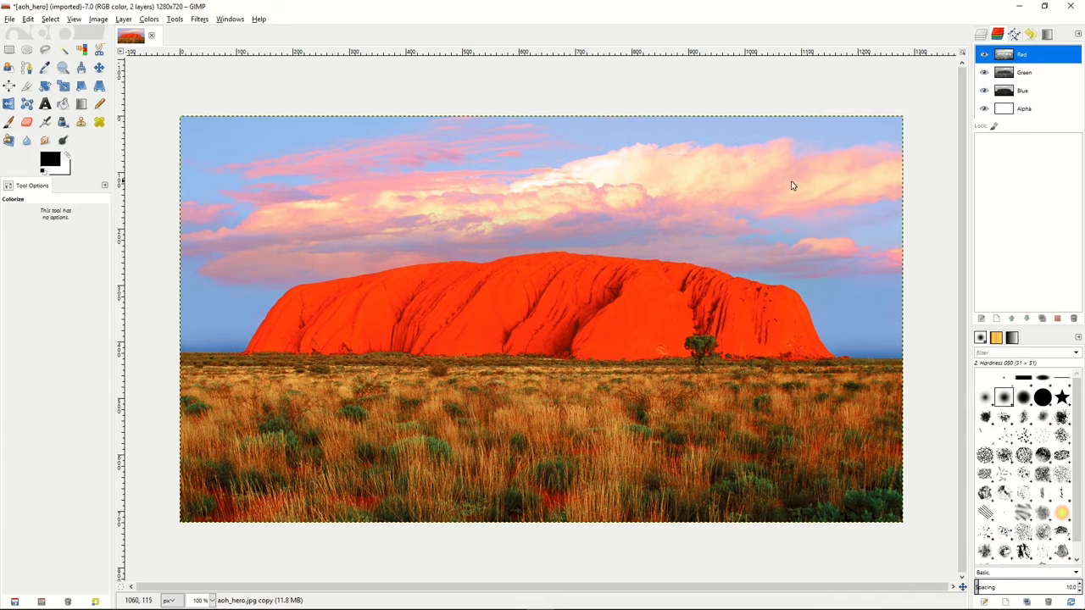
# Select the entire image and copy the Red channel into the list of saved channels.
pyautogui.click(50, 19)
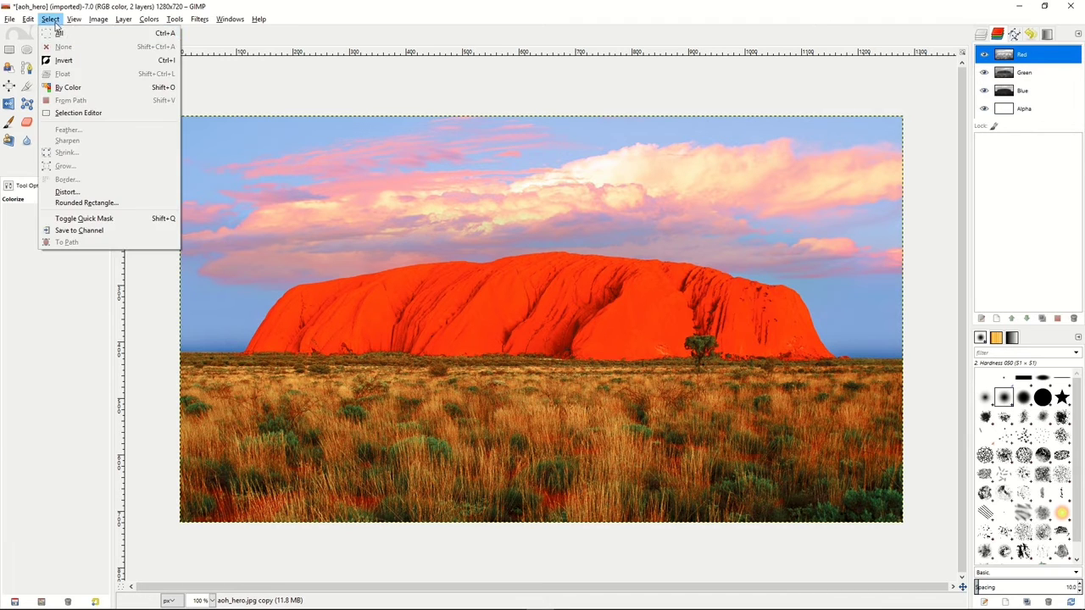
pyautogui.click(61, 32)
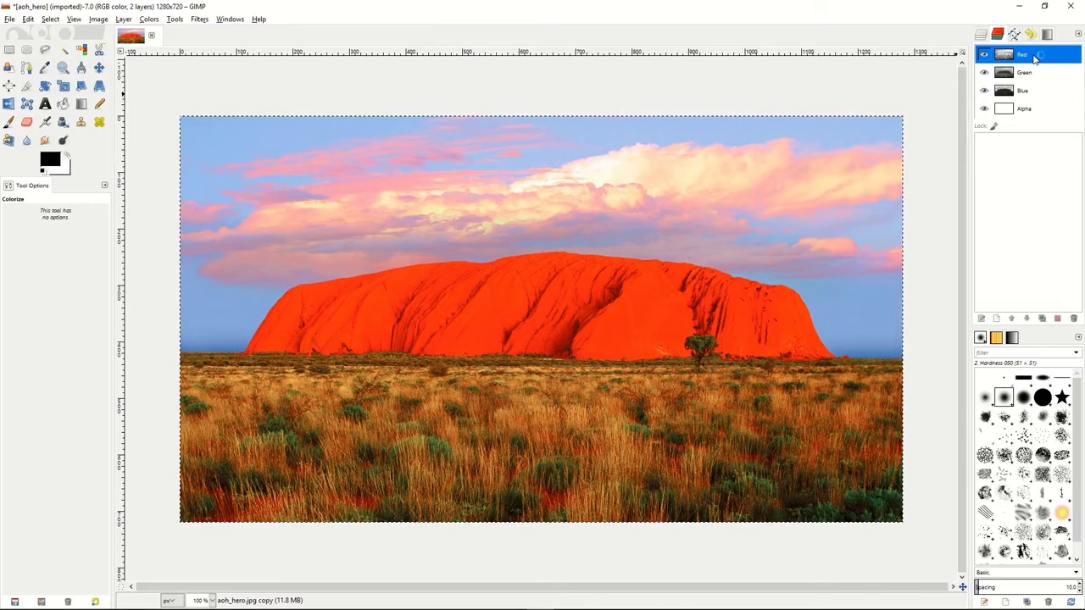
pyautogui.moveTo(1032, 58); pyautogui.dragTo(1021, 151)
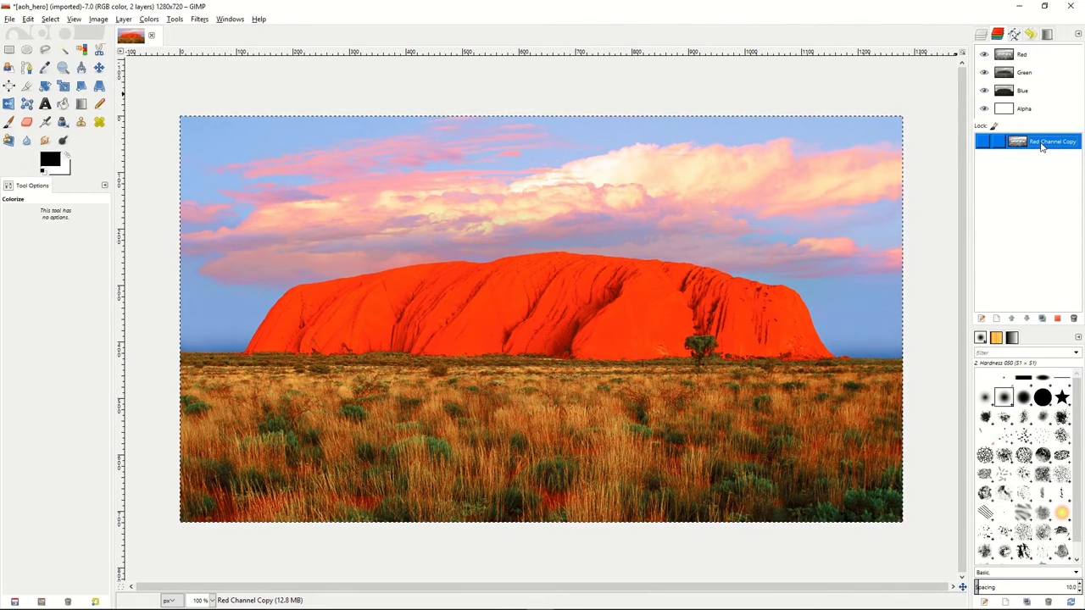
# Rename the saved red channel copy to L.
pyautogui.doubleClick(1041, 144)
pyautogui.write('L')
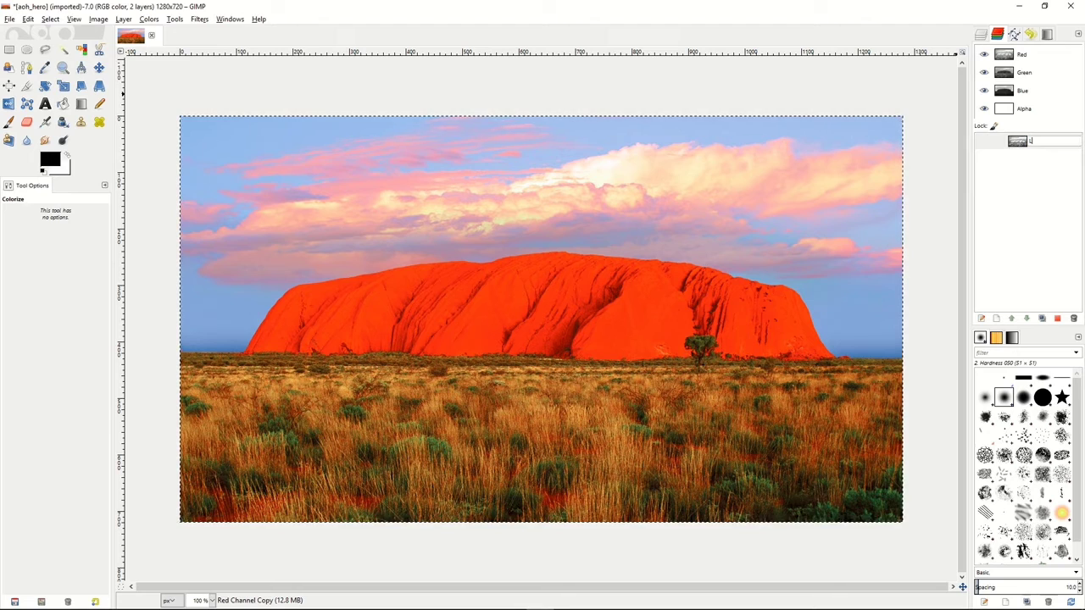
pyautogui.press('Return')
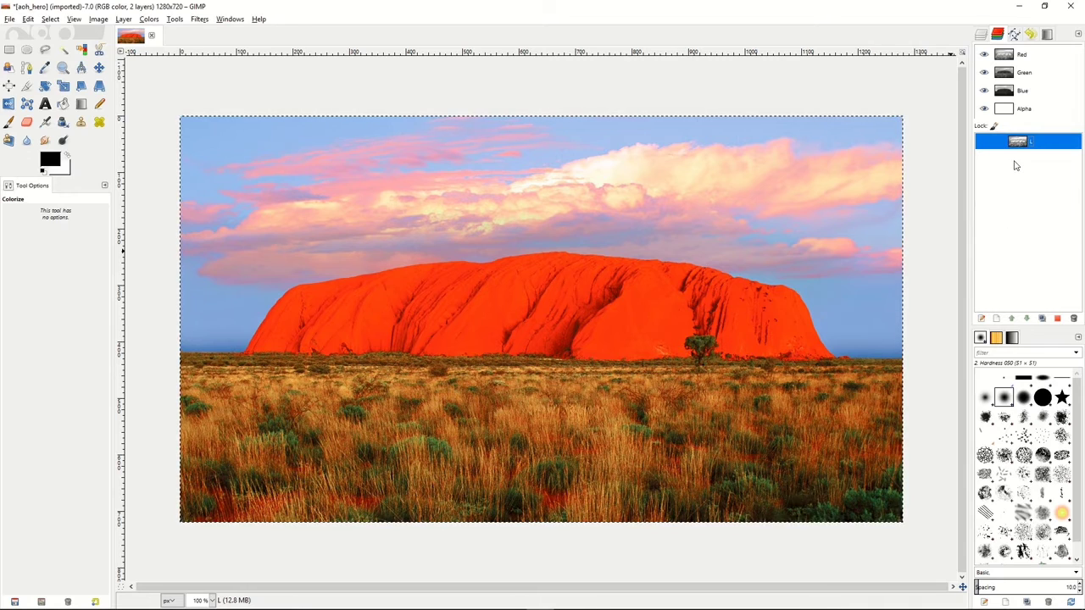
# Subtract channel L from the full-image selection and save the result as a channel named D.
pyautogui.rightClick(1042, 143)
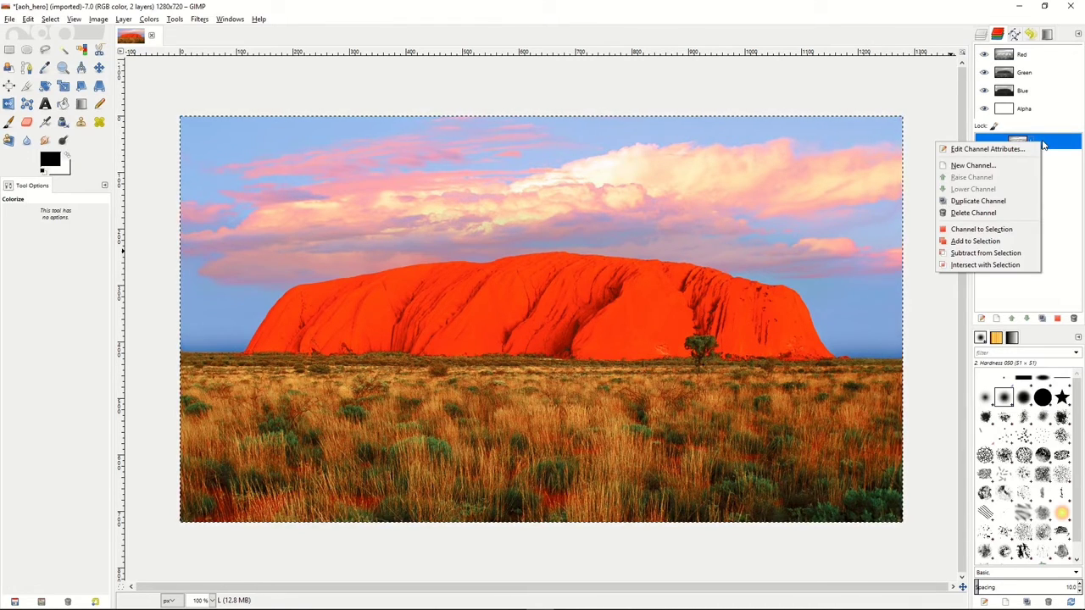
pyautogui.click(985, 254)
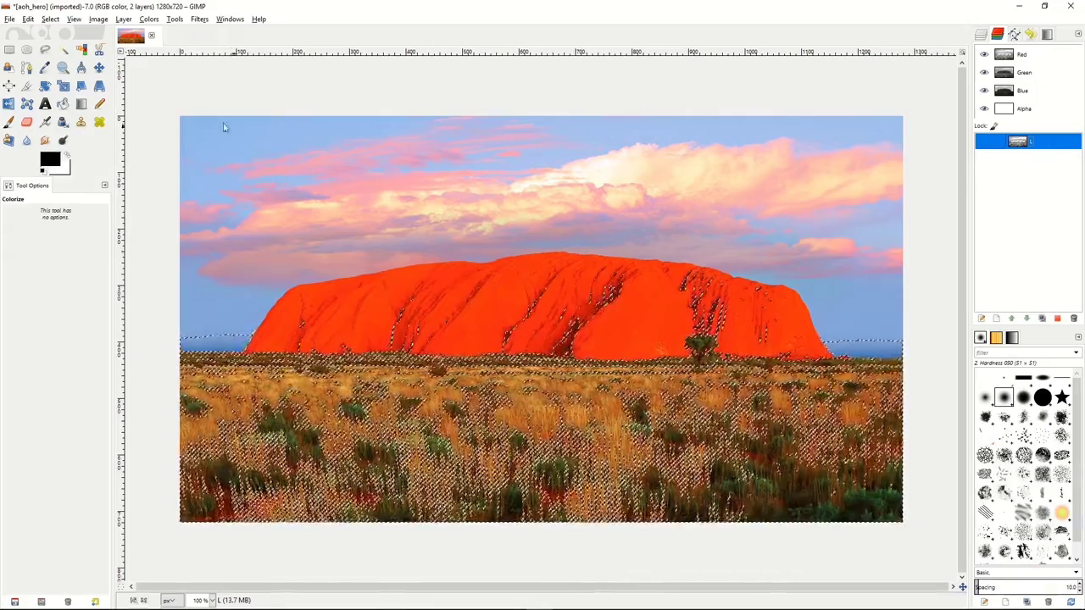
pyautogui.click(50, 19)
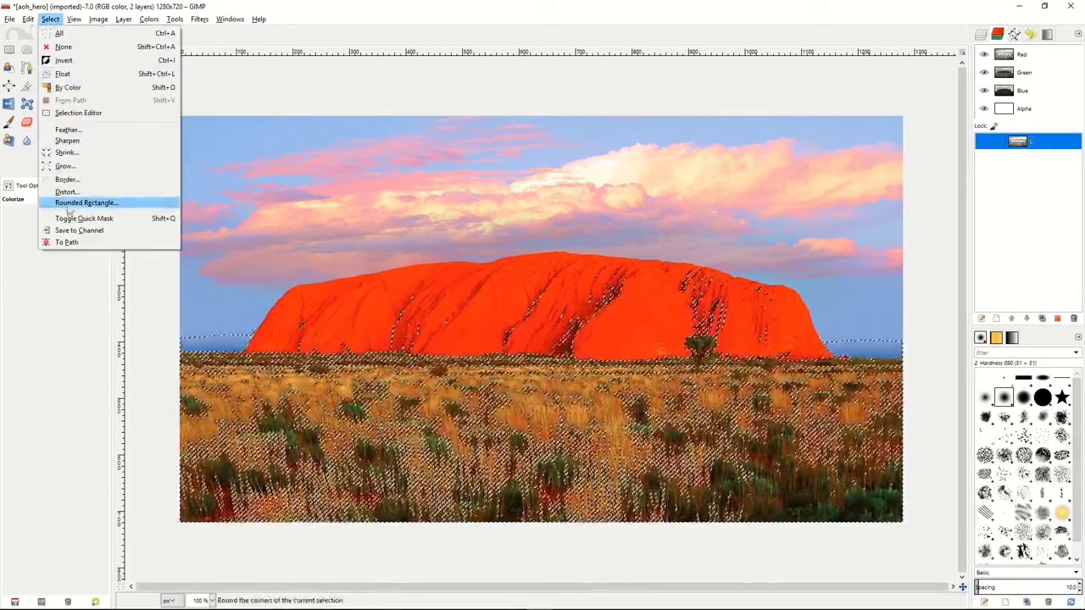
pyautogui.click(76, 230)
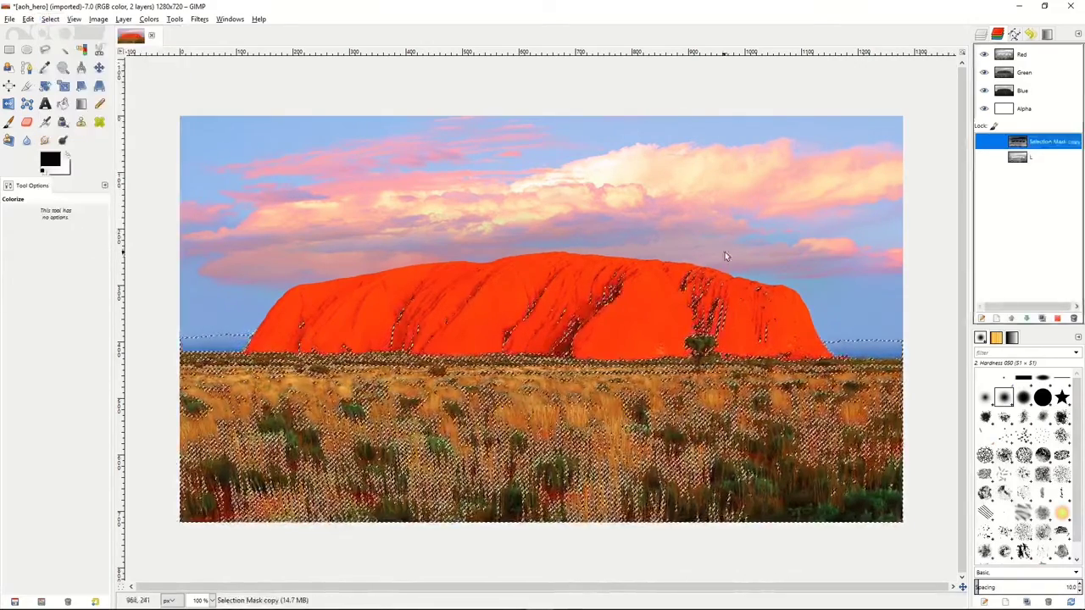
pyautogui.doubleClick(1040, 142)
pyautogui.write('s')
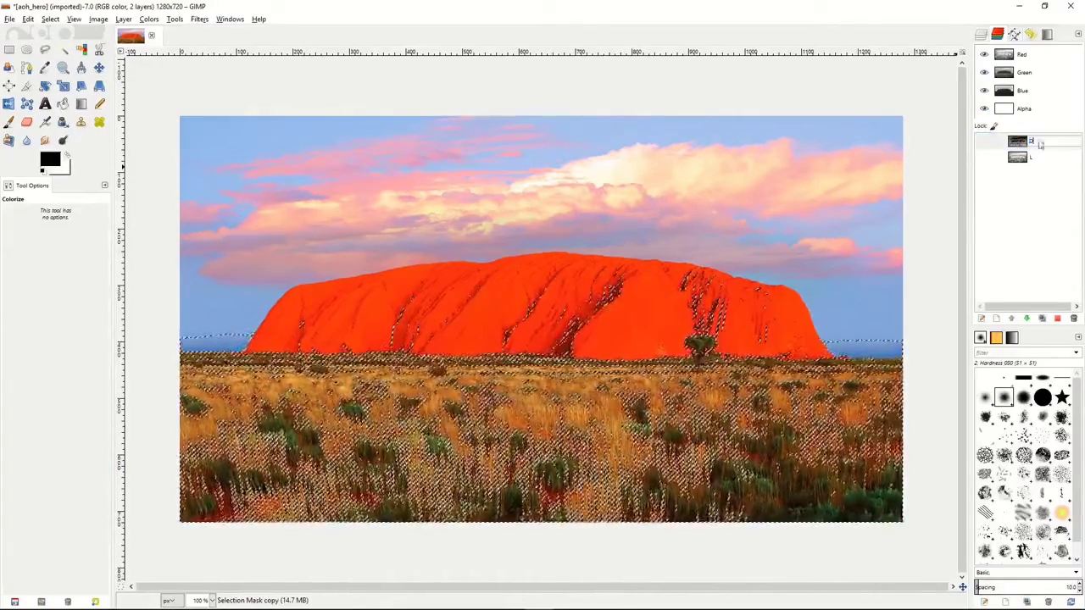
pyautogui.press('Return')
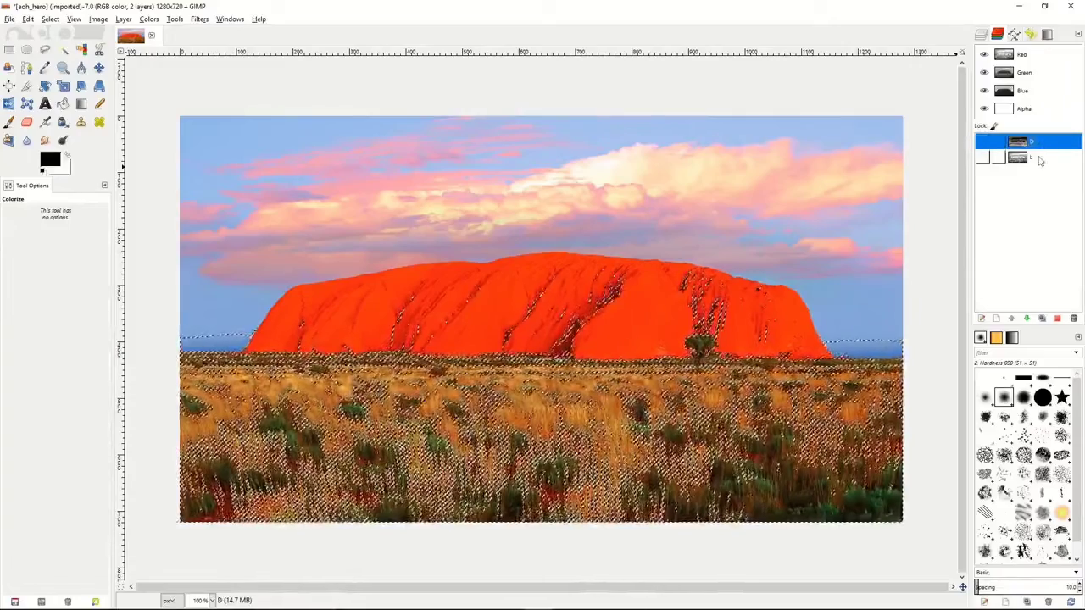
# Subtract channel L from the current selection again and save the result as a channel named DD.
pyautogui.click(1040, 158)
pyautogui.rightClick(1042, 159)
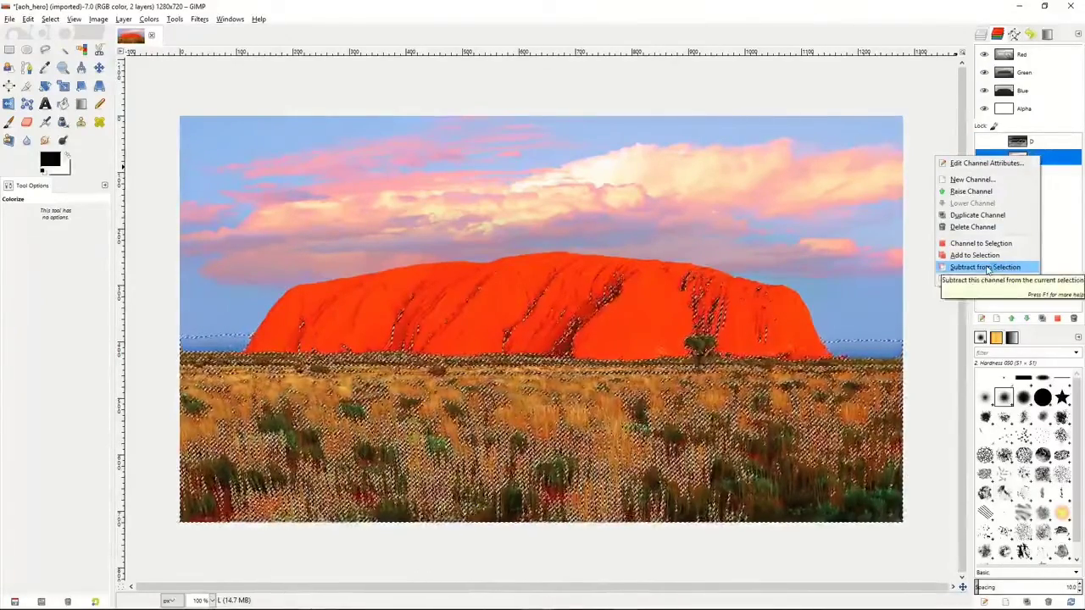
pyautogui.click(988, 269)
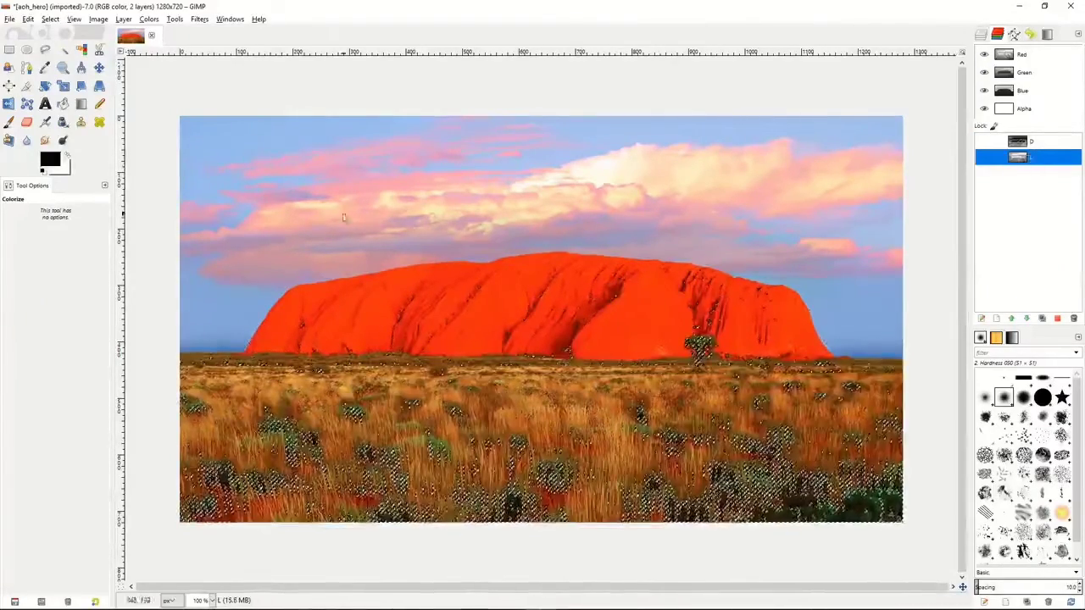
pyautogui.click(50, 19)
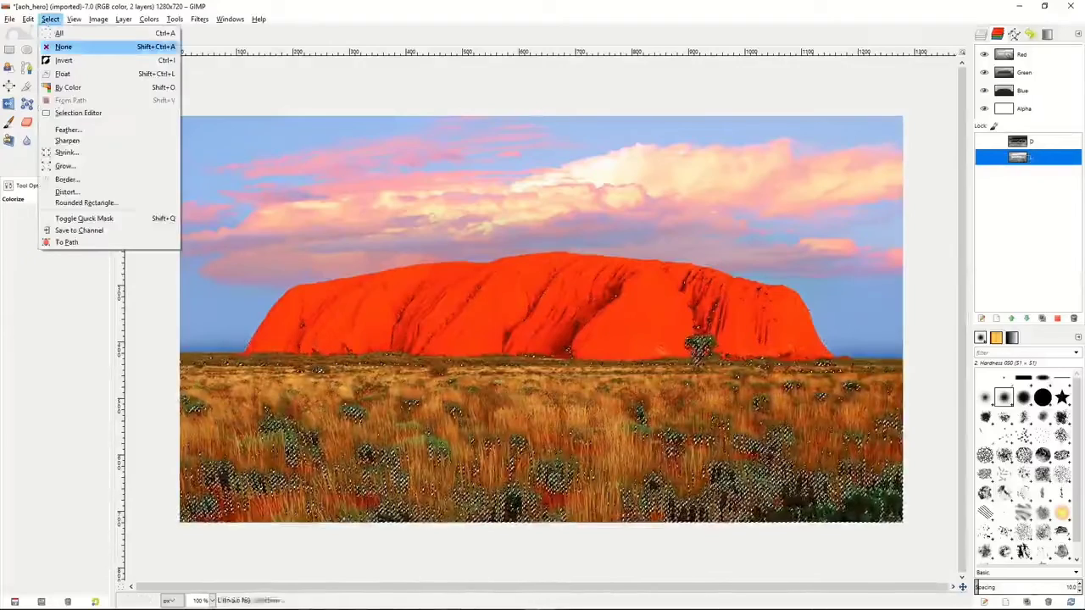
pyautogui.click(82, 230)
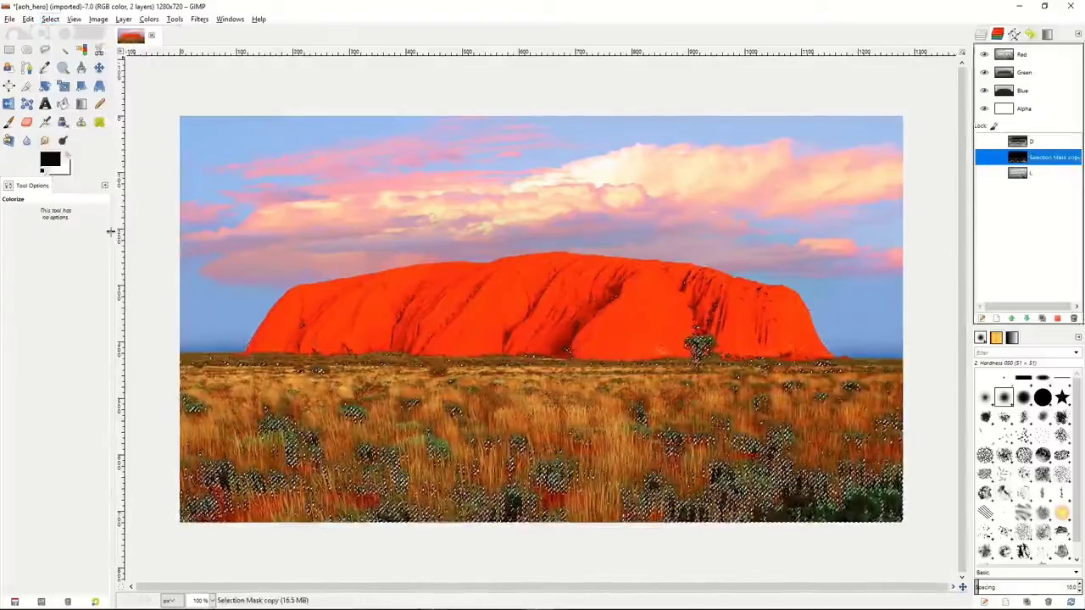
pyautogui.doubleClick(1041, 156)
pyautogui.write('DD')
pyautogui.press('Return')
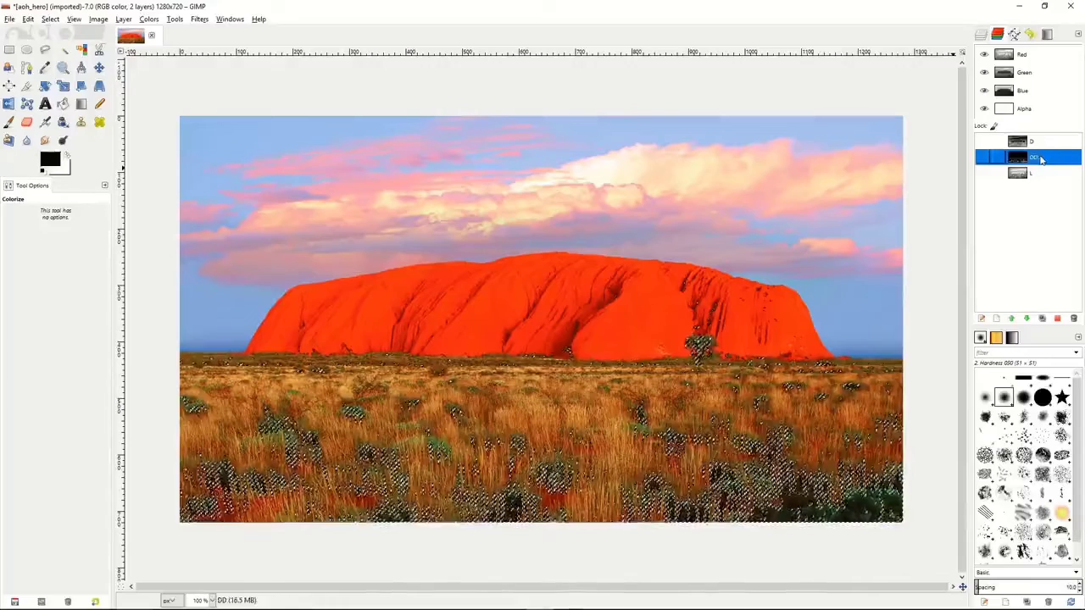
# Subtract channel L from the selection once more and save the result as a channel named DDD.
pyautogui.click(1045, 174)
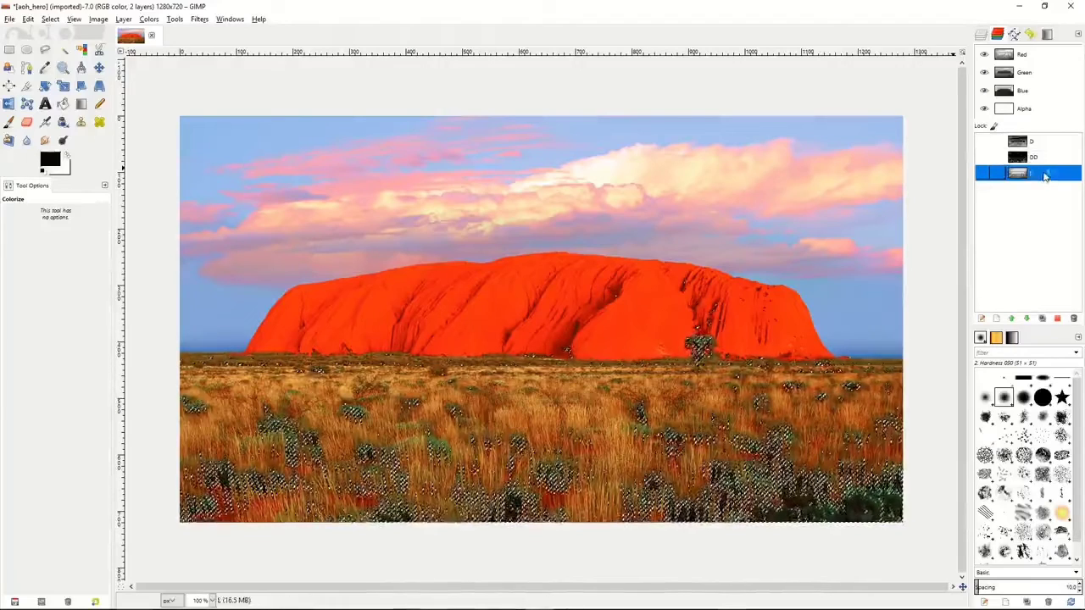
pyautogui.rightClick(1045, 174)
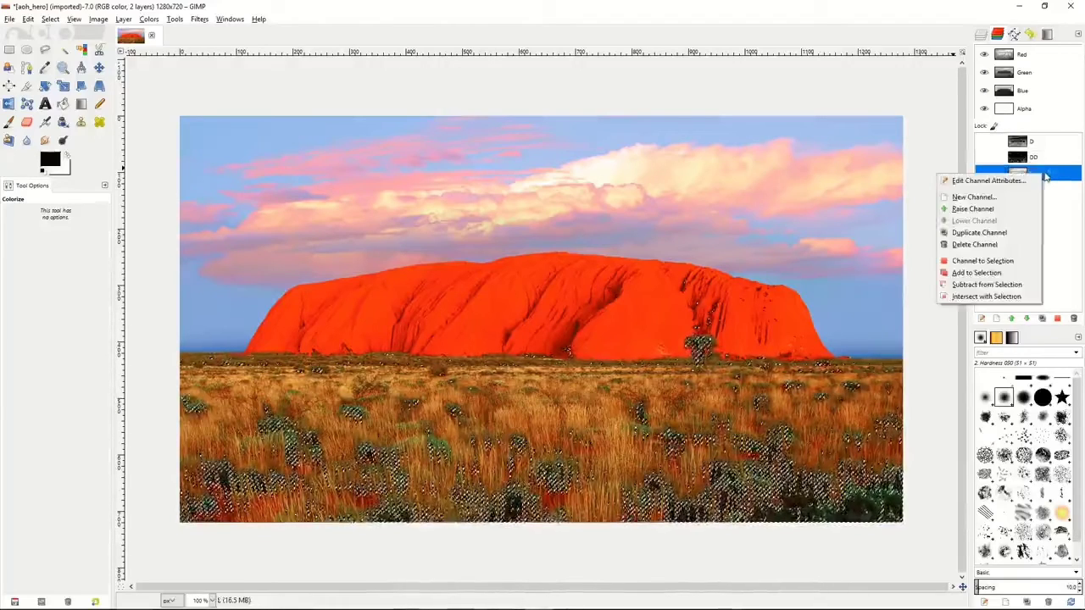
pyautogui.click(993, 285)
pyautogui.click(49, 19)
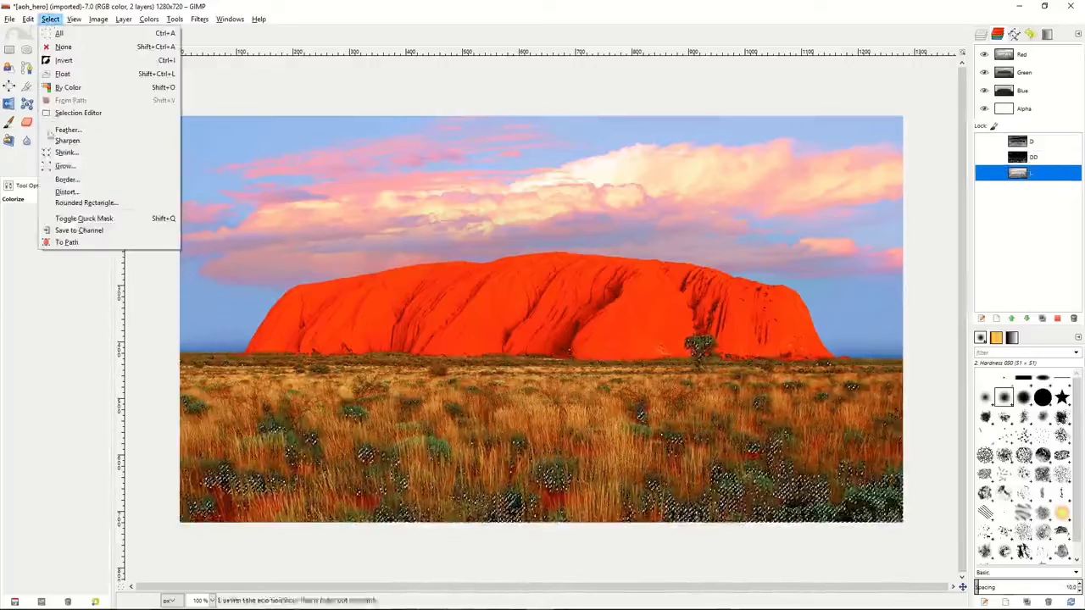
pyautogui.click(78, 230)
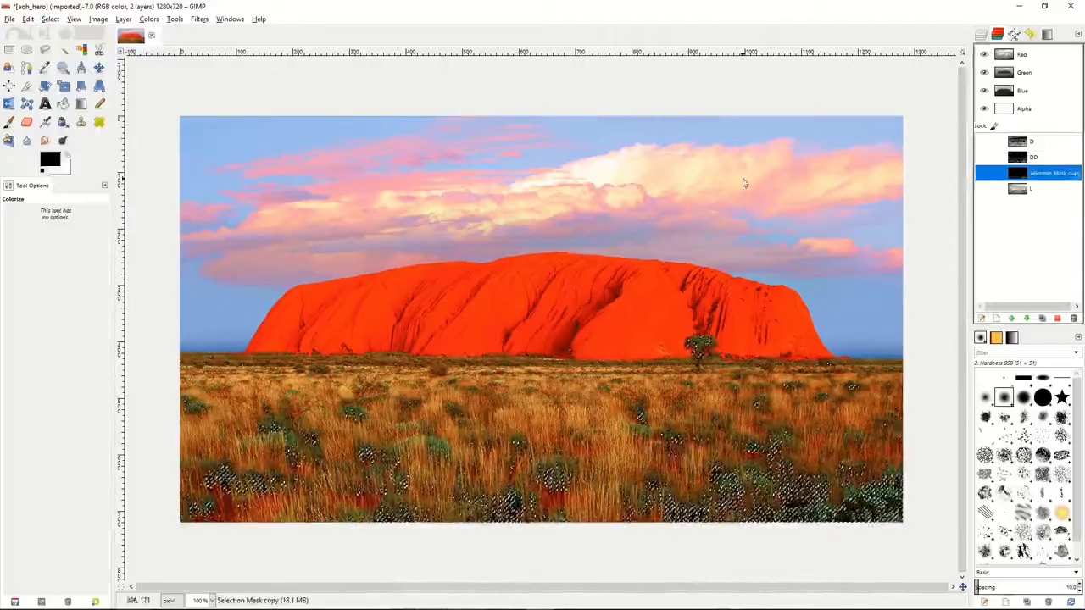
pyautogui.doubleClick(1039, 174)
pyautogui.write('DDD')
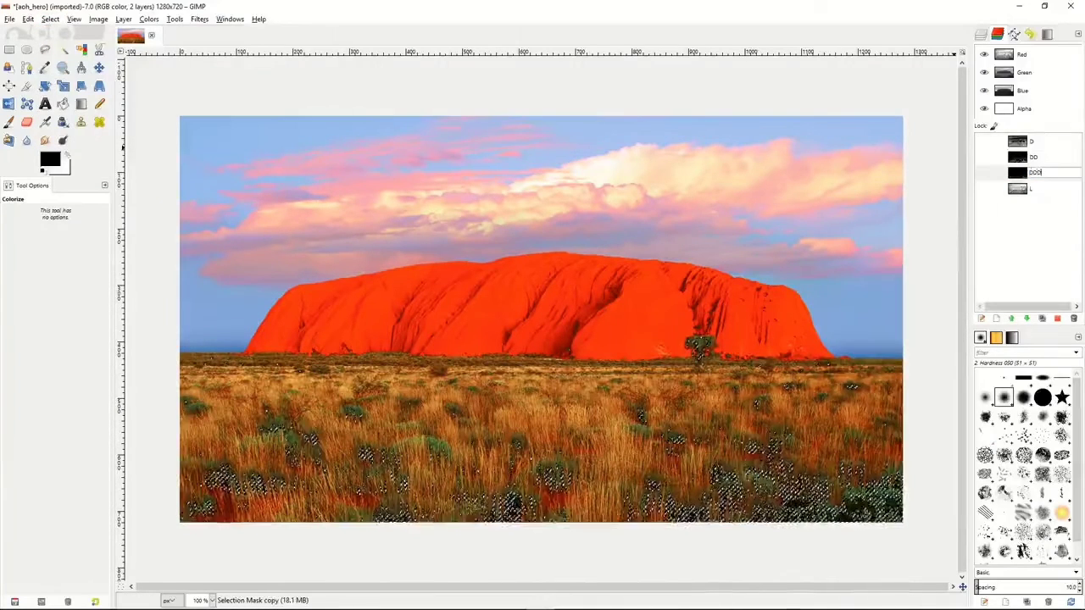
pyautogui.press('Return')
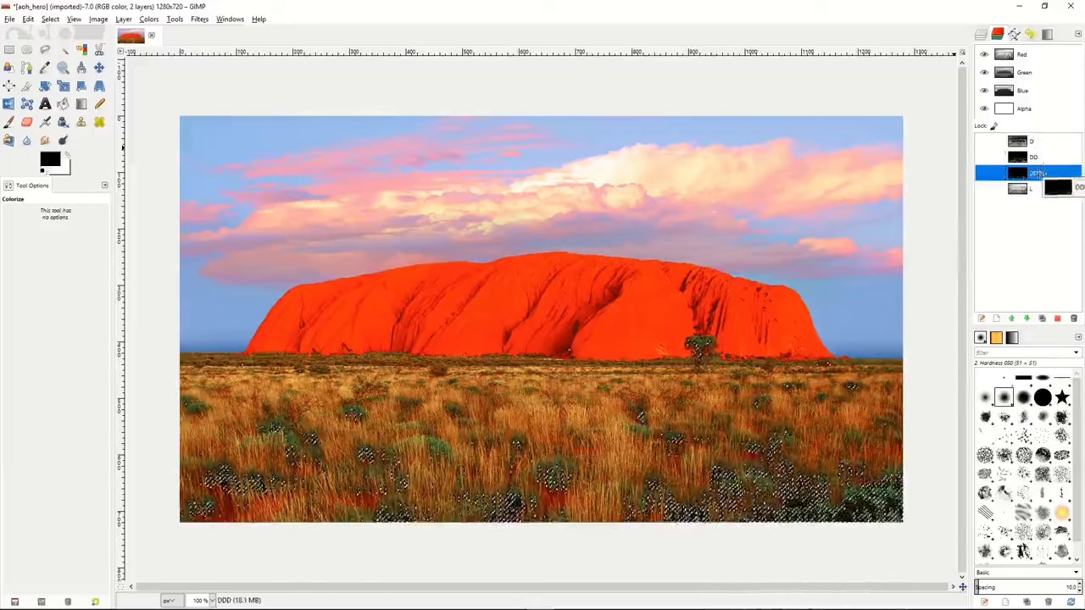
# Clear the current selection, make channel D active and select the entire image.
pyautogui.click(1043, 192)
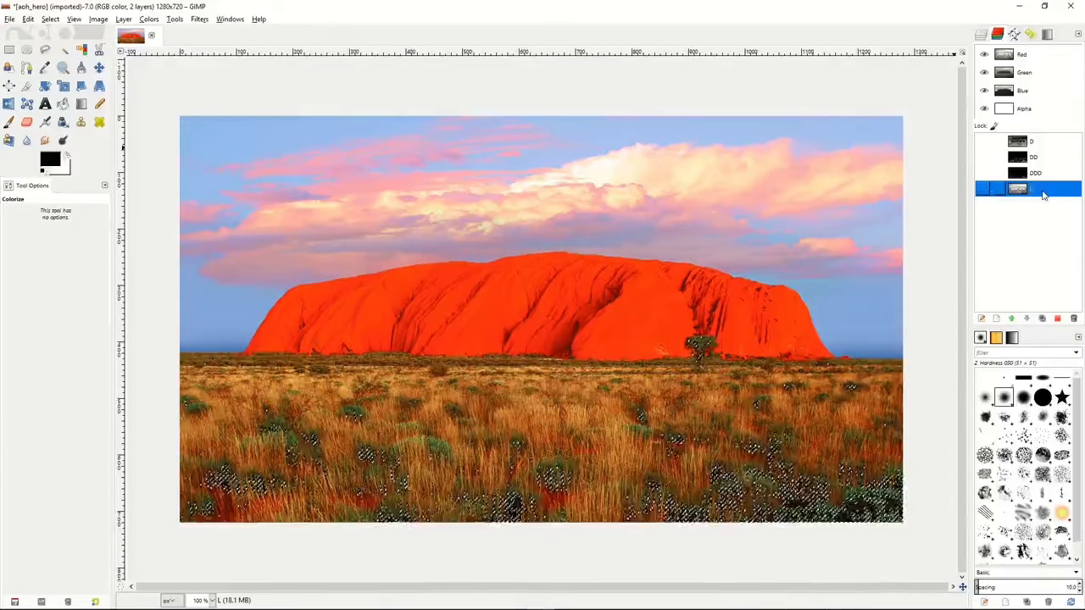
pyautogui.rightClick(779, 203)
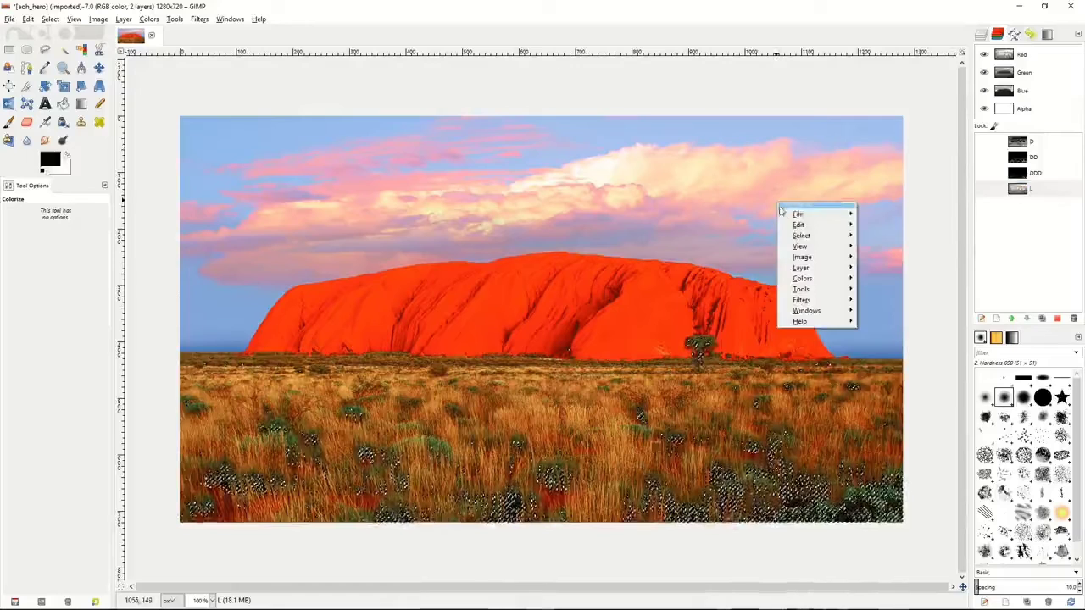
pyautogui.moveTo(807, 244)
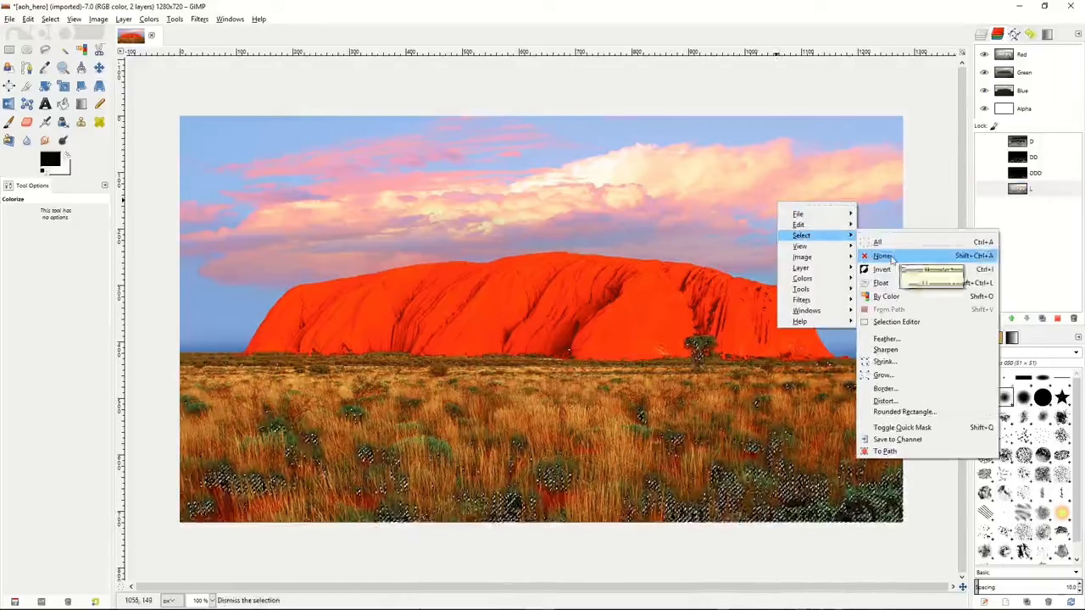
pyautogui.click(893, 256)
pyautogui.click(1035, 189)
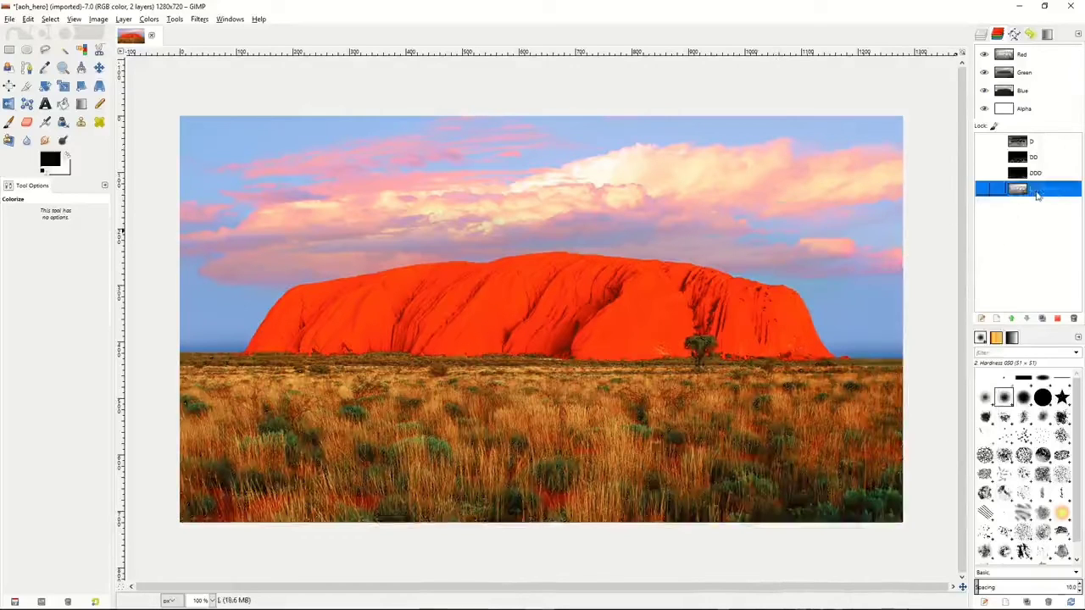
pyautogui.click(1042, 142)
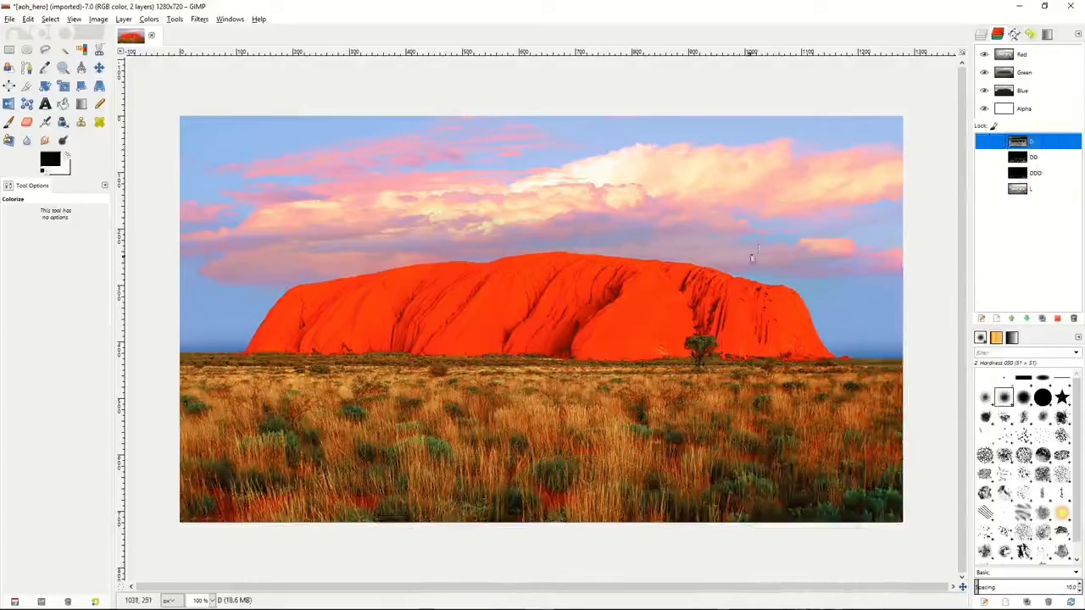
pyautogui.rightClick(760, 250)
pyautogui.moveTo(784, 279)
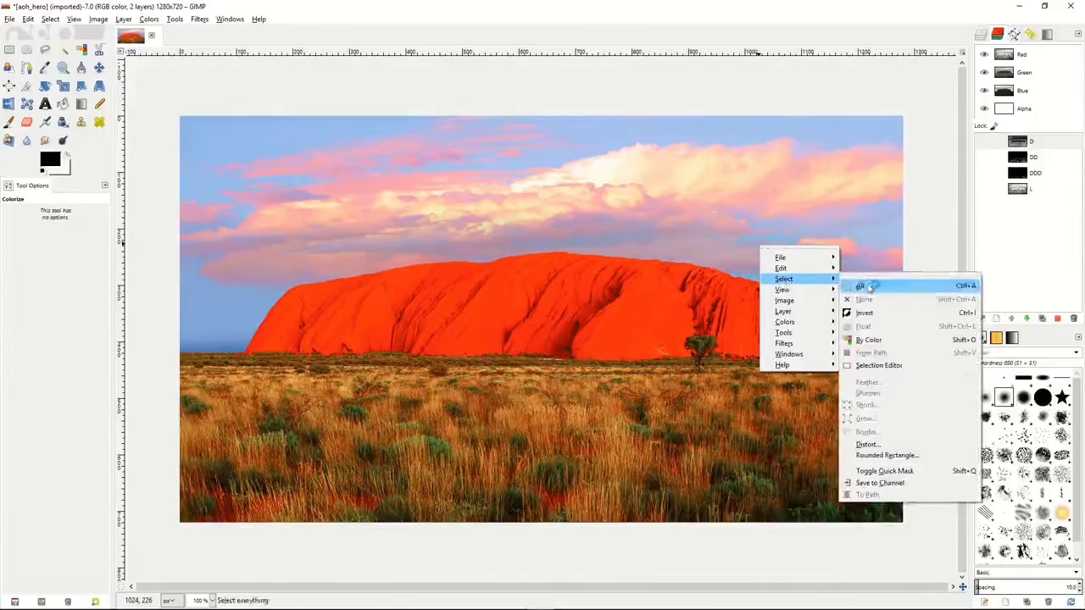
pyautogui.click(864, 283)
# Subtract channel D from the full selection until only the brightest areas stay selected, and save them as a channel named LL.
pyautogui.rightClick(1036, 142)
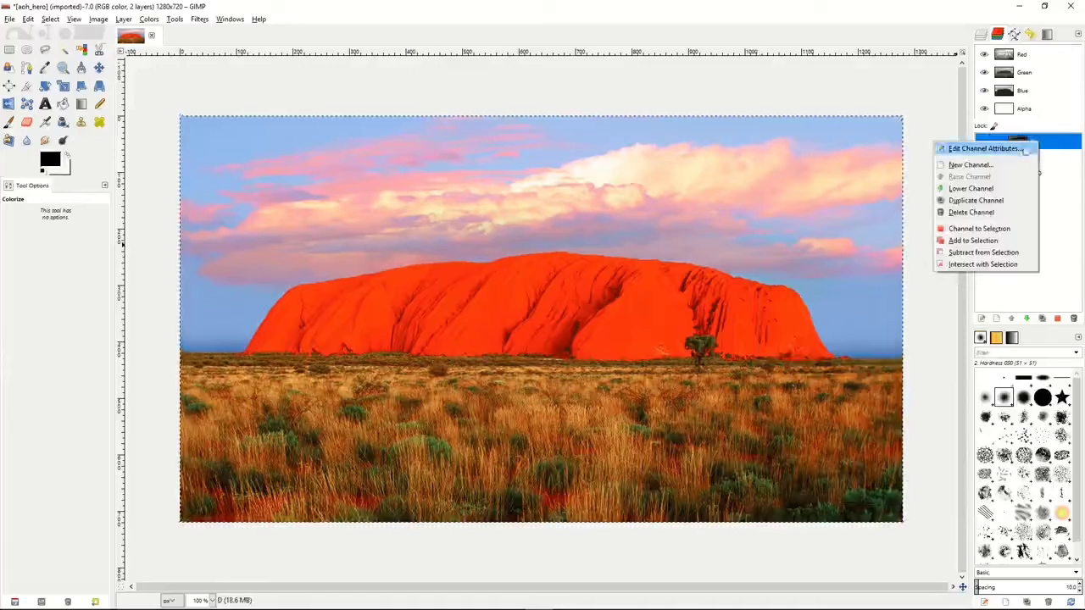
pyautogui.click(982, 229)
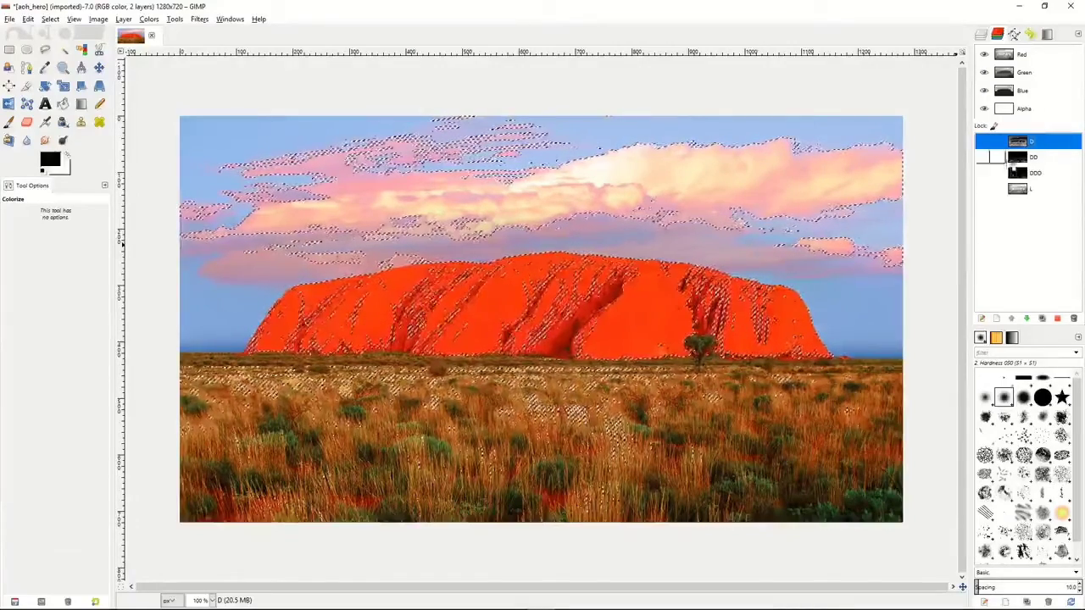
pyautogui.click(50, 19)
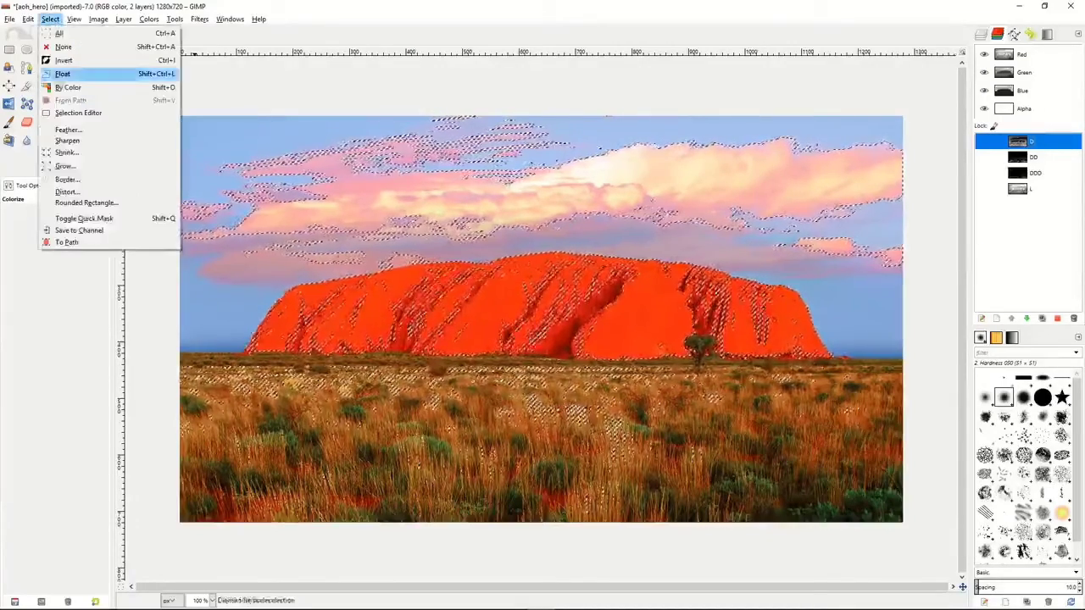
pyautogui.click(72, 231)
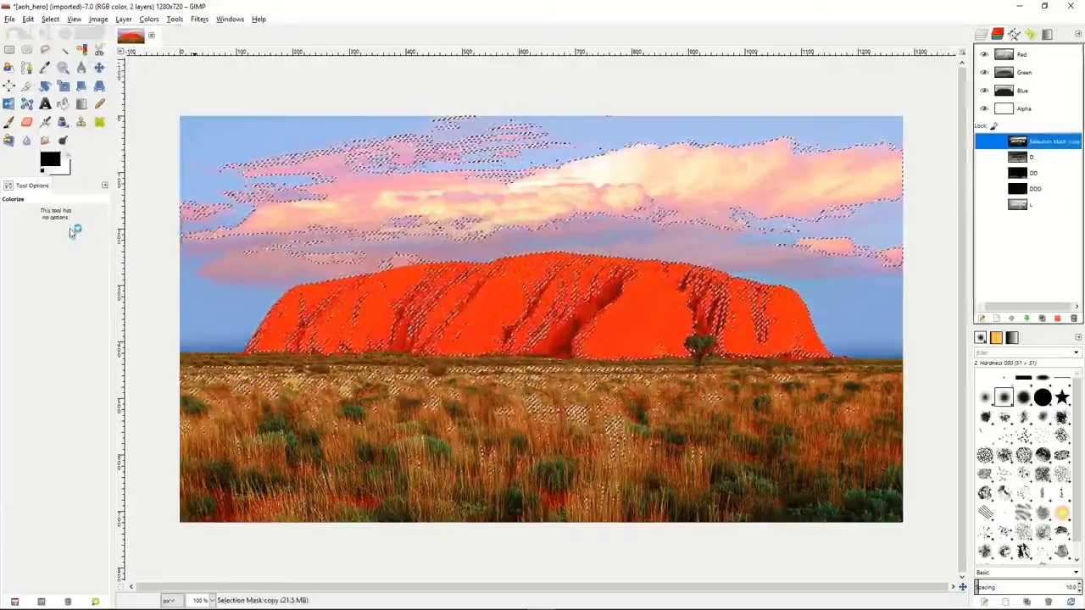
pyautogui.doubleClick(1045, 142)
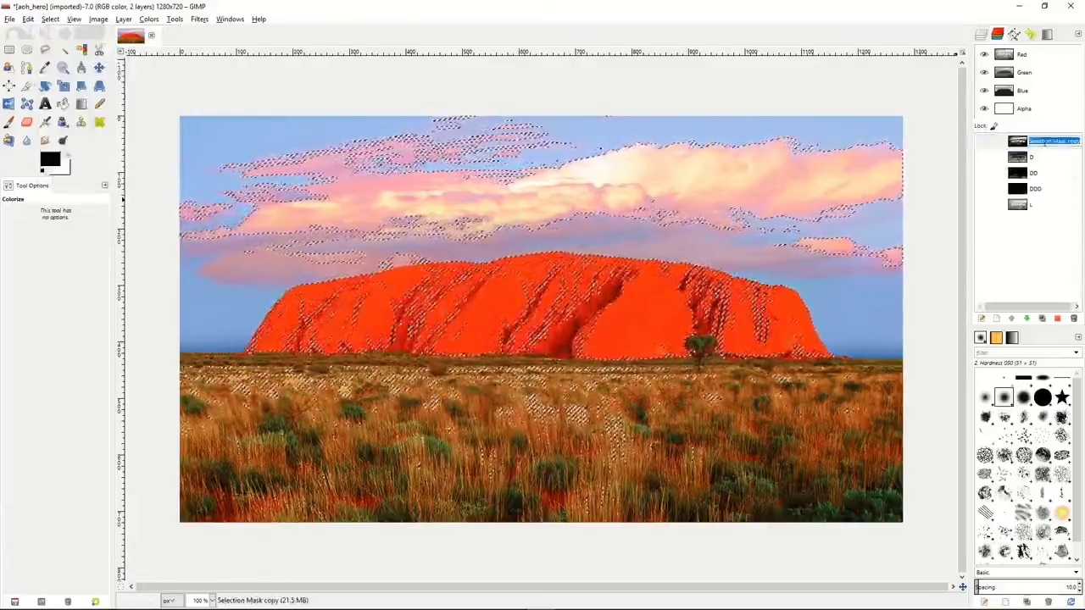
pyautogui.write('LL')
pyautogui.press('Return')
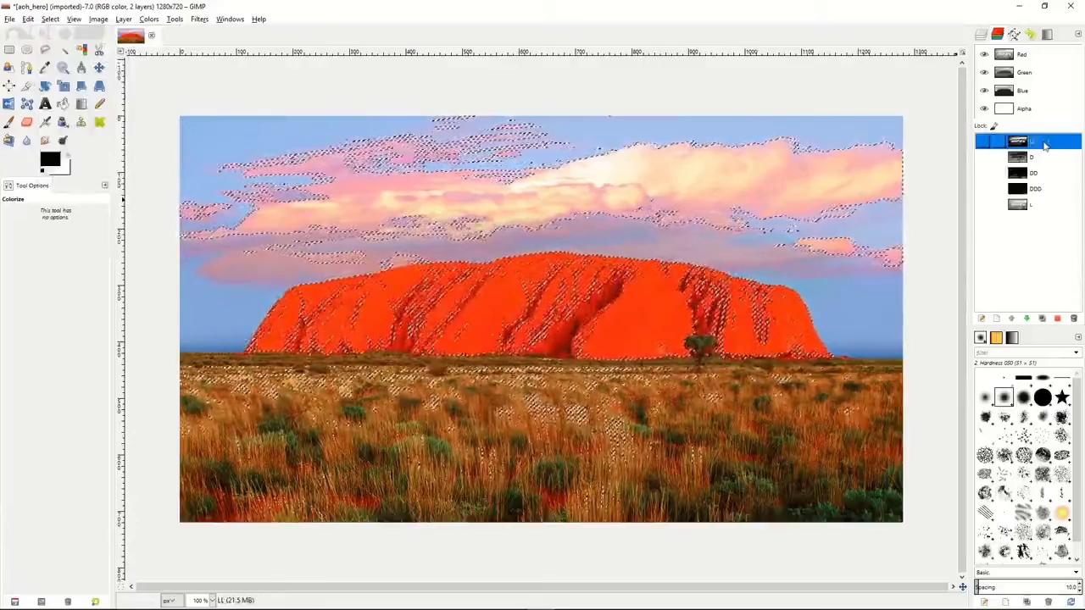
# Subtract channel D from the current selection again and save the resulting selection as a new channel.
pyautogui.click(1044, 159)
pyautogui.rightClick(1044, 159)
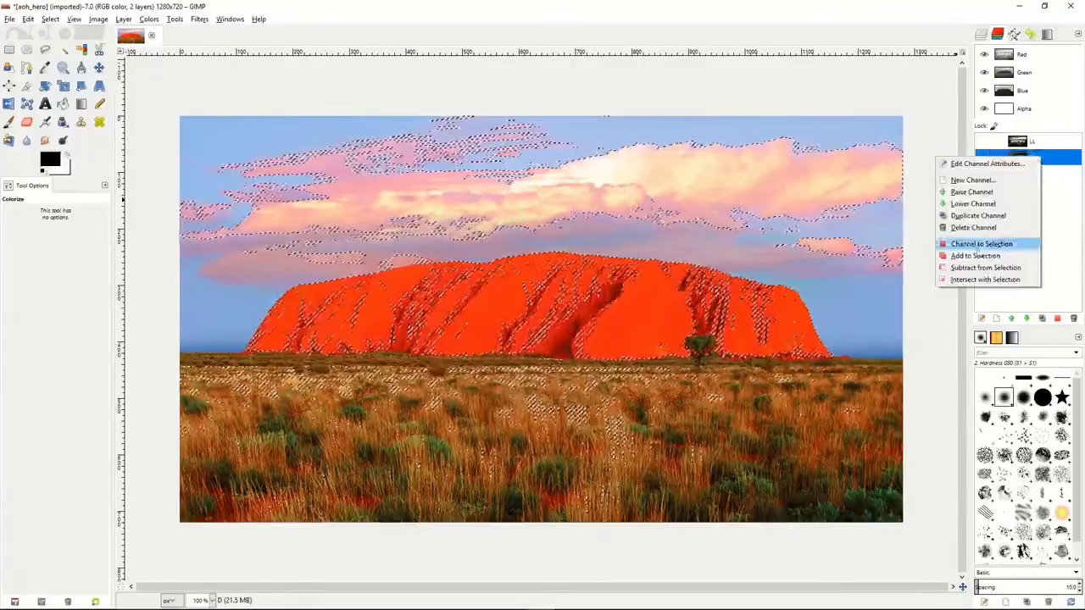
pyautogui.click(984, 267)
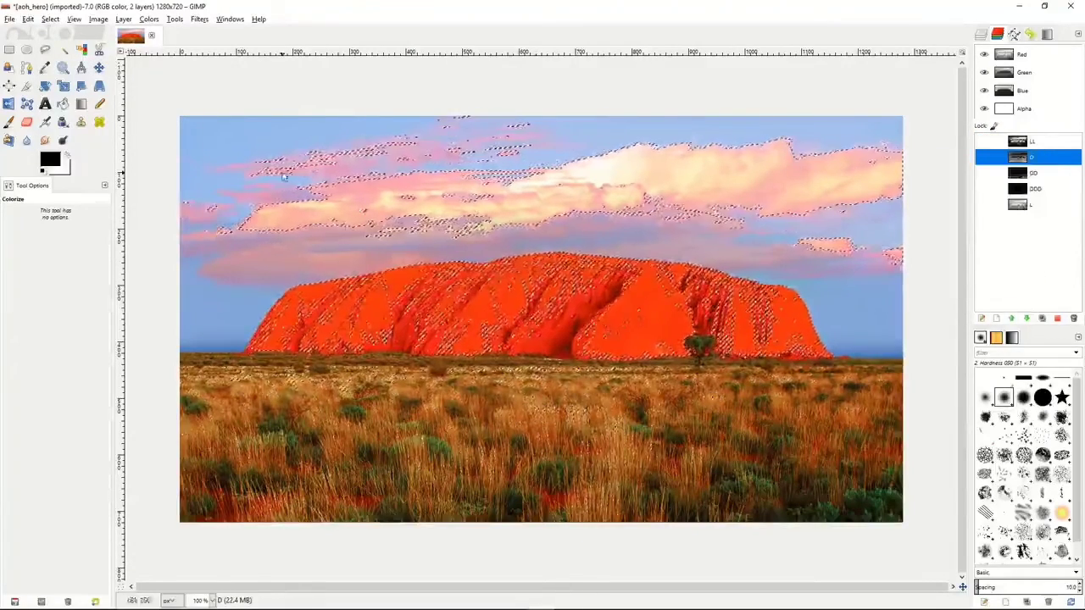
pyautogui.click(48, 20)
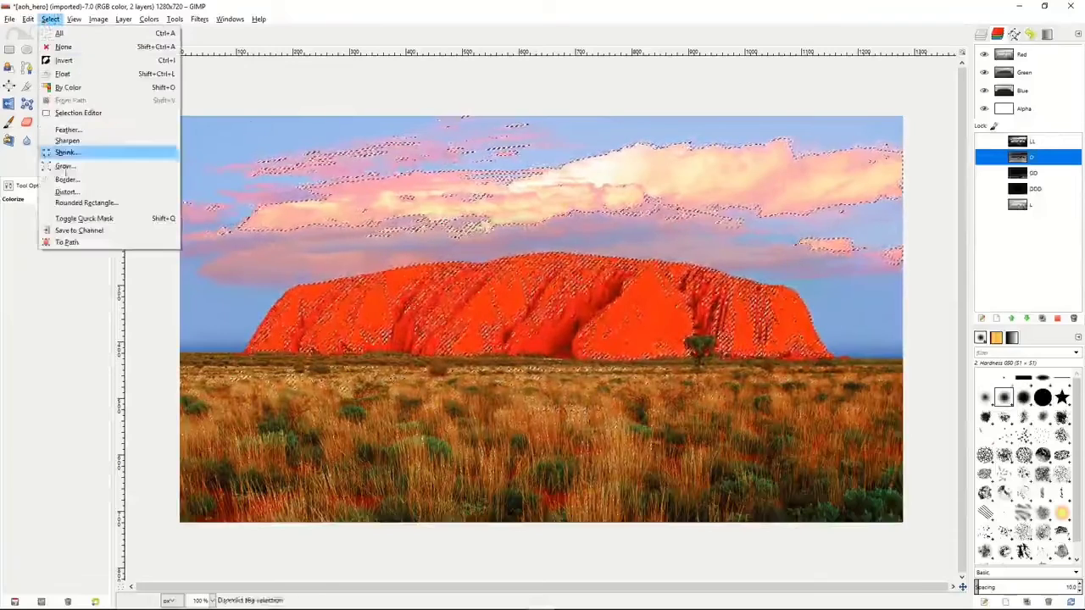
pyautogui.click(76, 230)
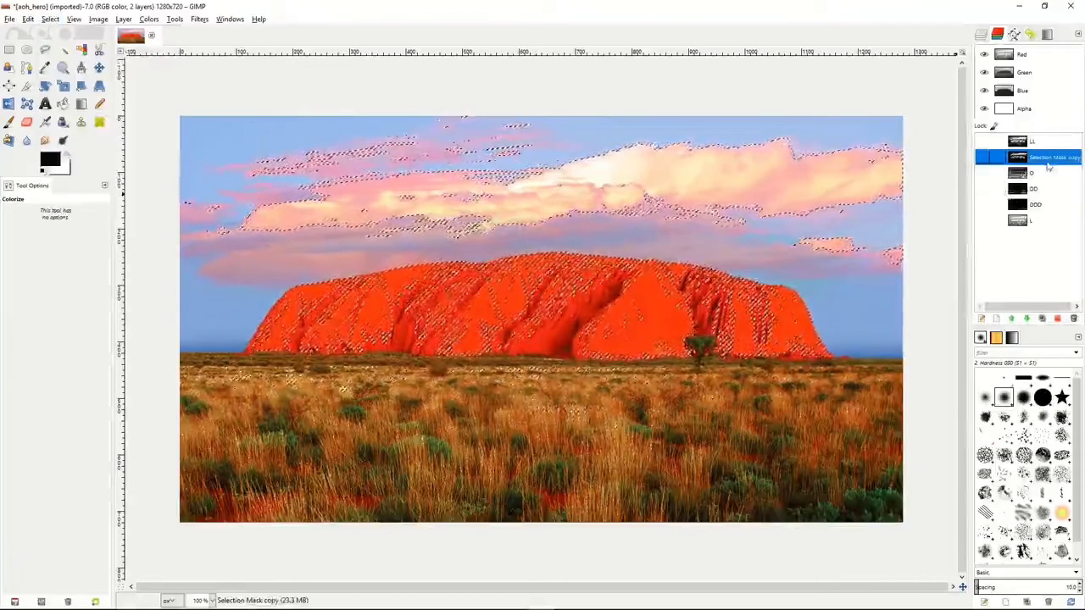
# Rename the newly saved channel as LLL and move channel LL below channel L in the channel list.
pyautogui.doubleClick(1045, 161)
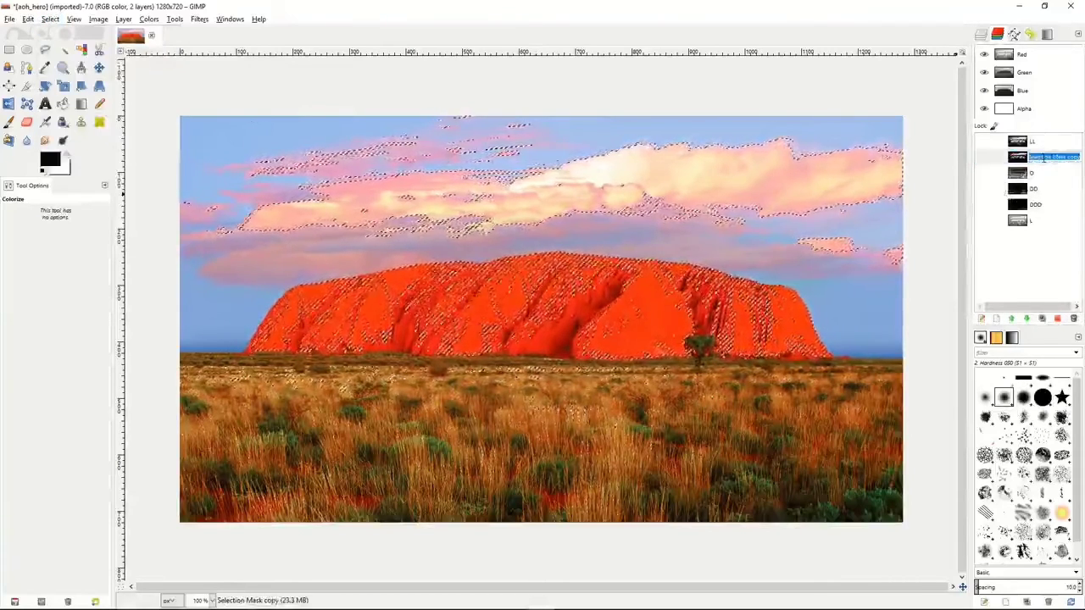
pyautogui.write('LLL')
pyautogui.press('Return')
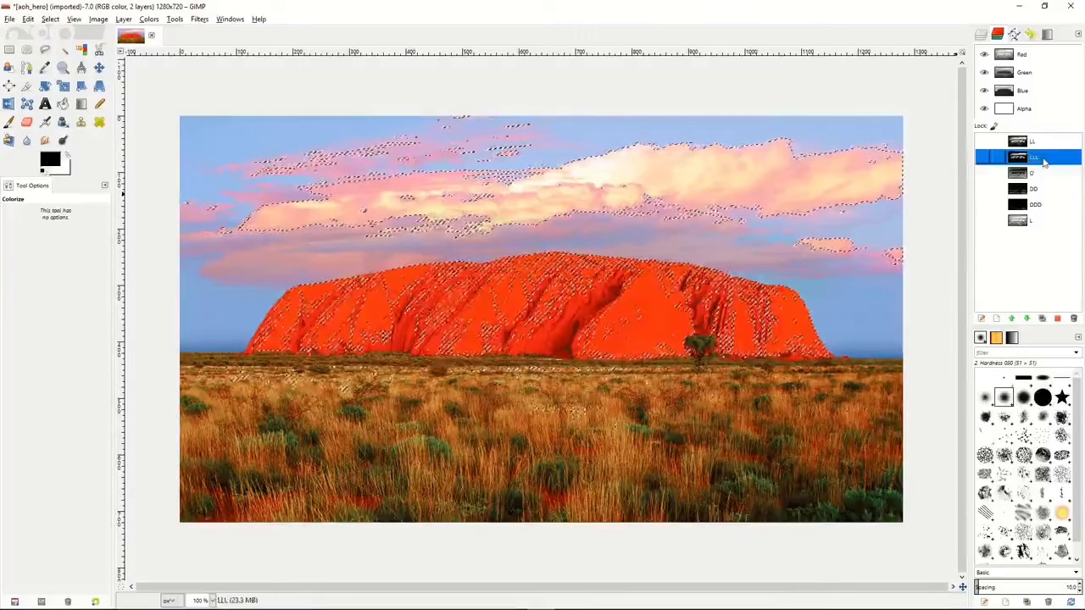
pyautogui.moveTo(1035, 145); pyautogui.dragTo(1041, 229)
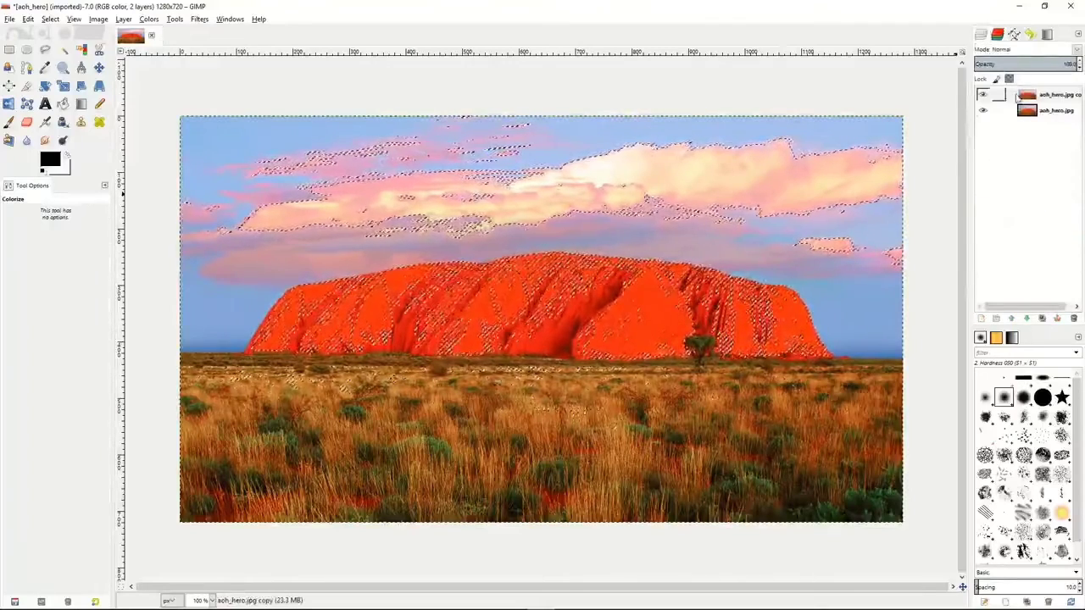
# Rename the copied photo layer above aoh_hero.jpg as LightMask.
pyautogui.click(1016, 97)
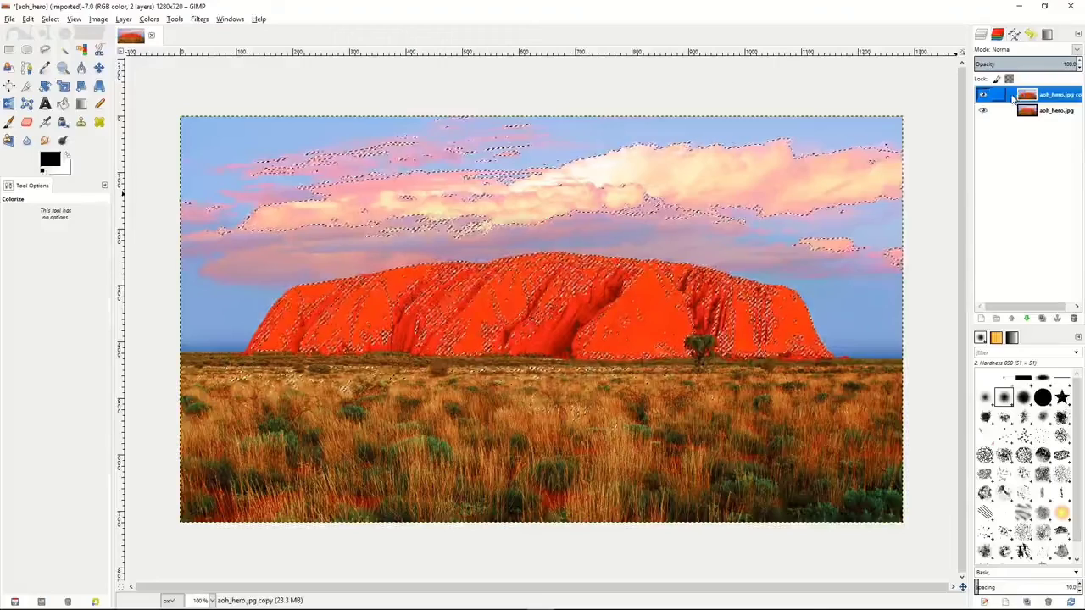
pyautogui.doubleClick(1050, 95)
pyautogui.write('LightMask')
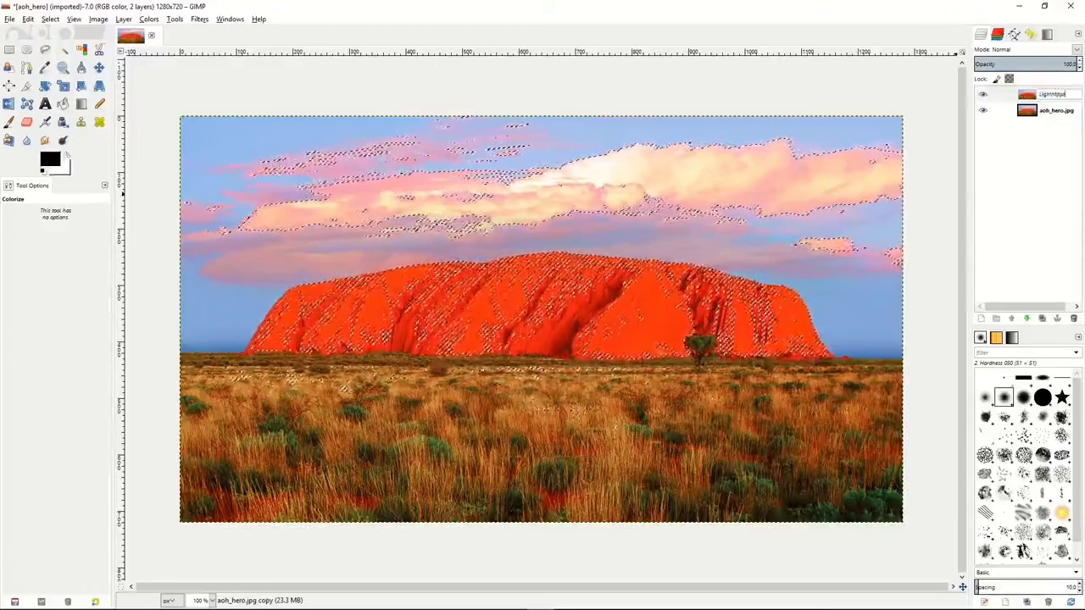
pyautogui.press('Return')
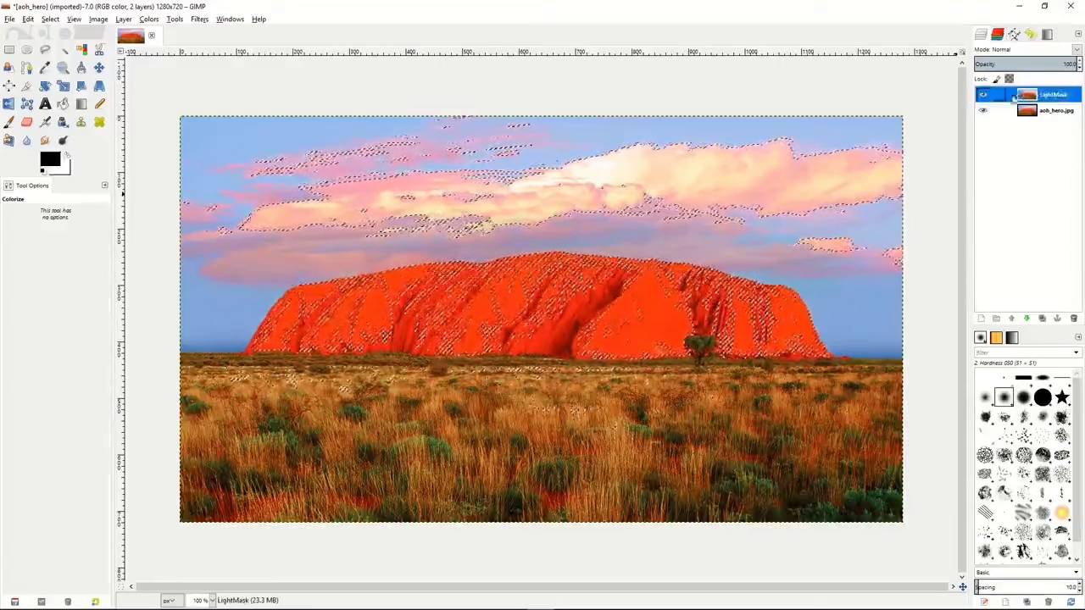
# Duplicate the LightMask layer and rename the copy as DarkMask.
pyautogui.click(1043, 320)
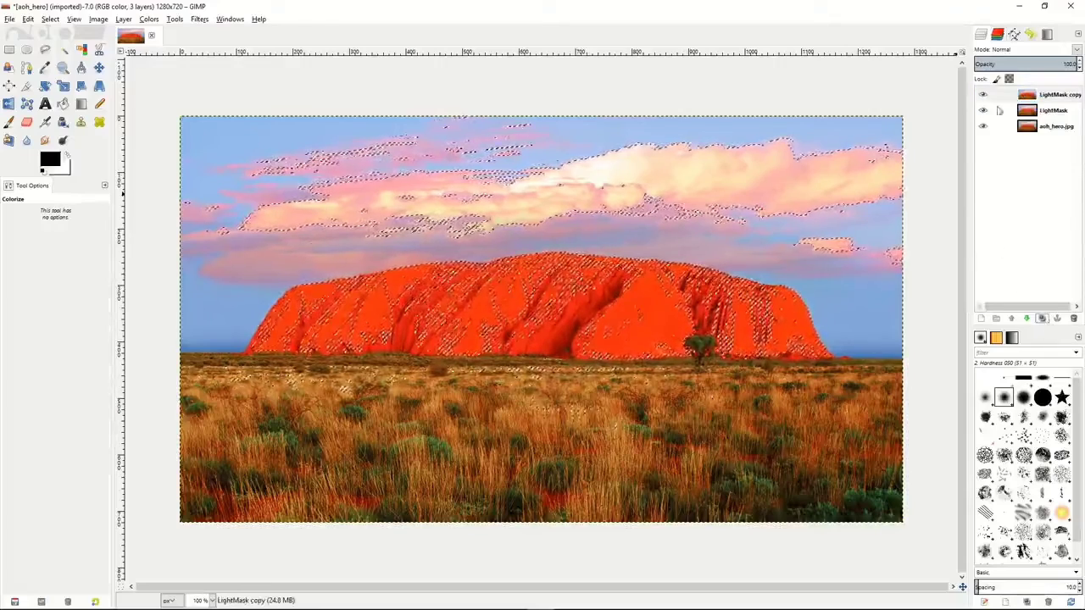
pyautogui.doubleClick(1046, 94)
pyautogui.write('DarkMask')
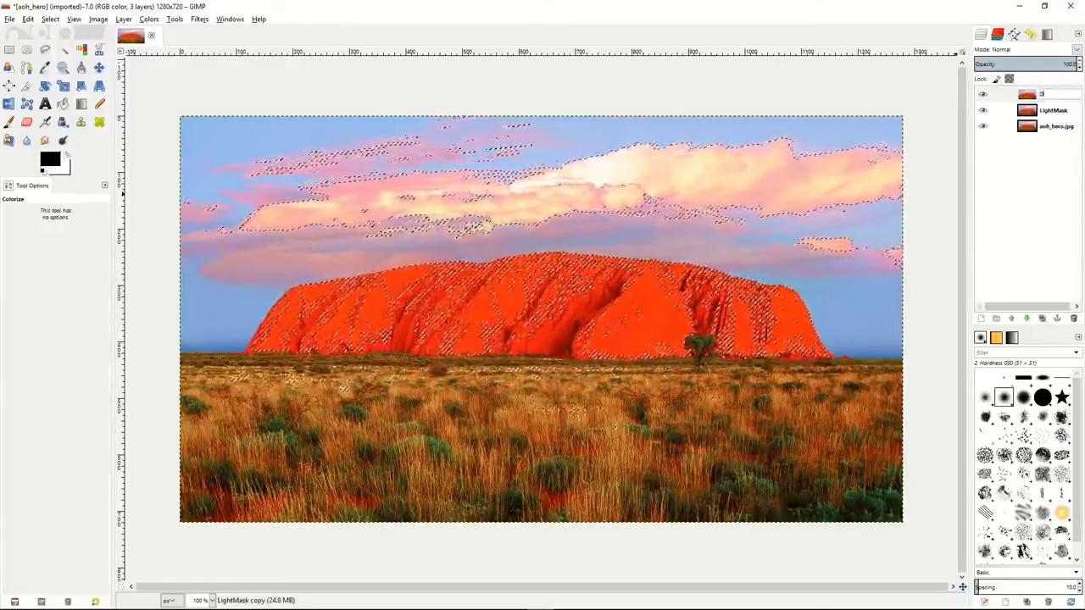
pyautogui.press('Return')
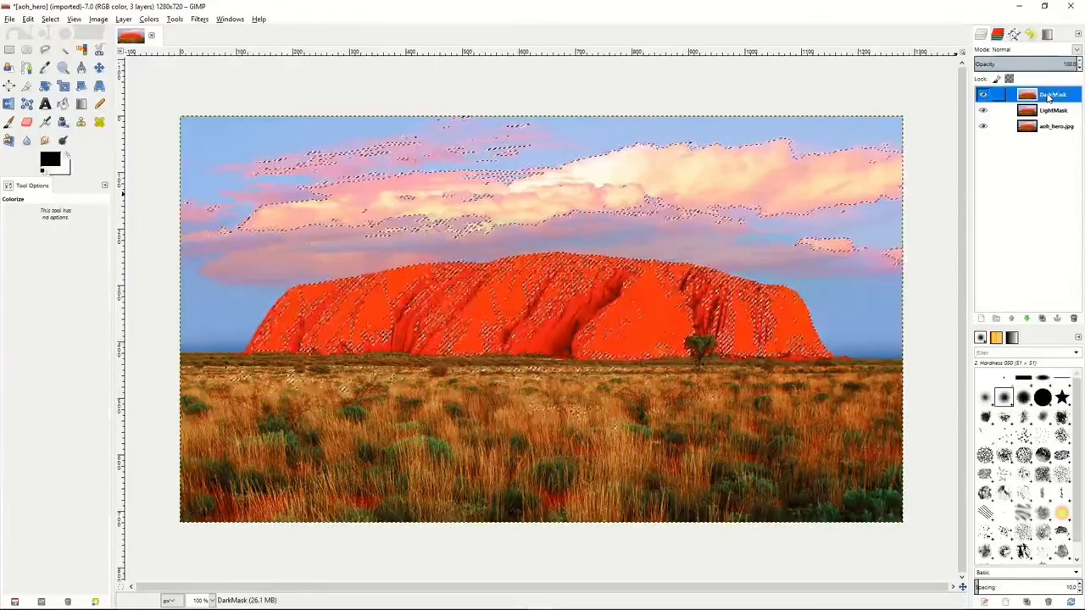
# Clear the active selection from the image.
pyautogui.rightClick(1013, 113)
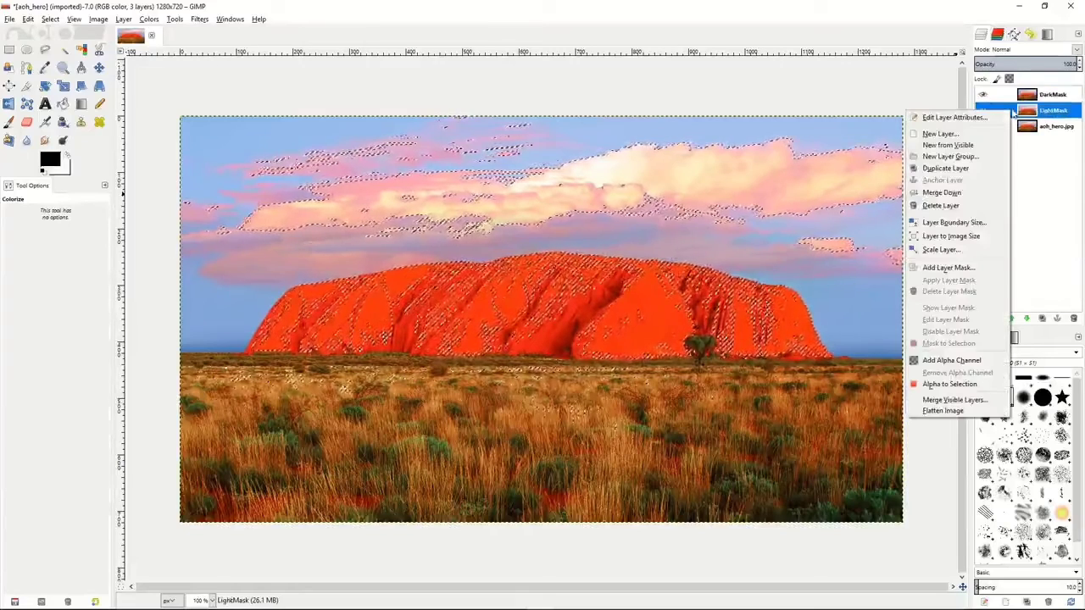
pyautogui.rightClick(764, 255)
pyautogui.rightClick(764, 256)
pyautogui.moveTo(790, 292)
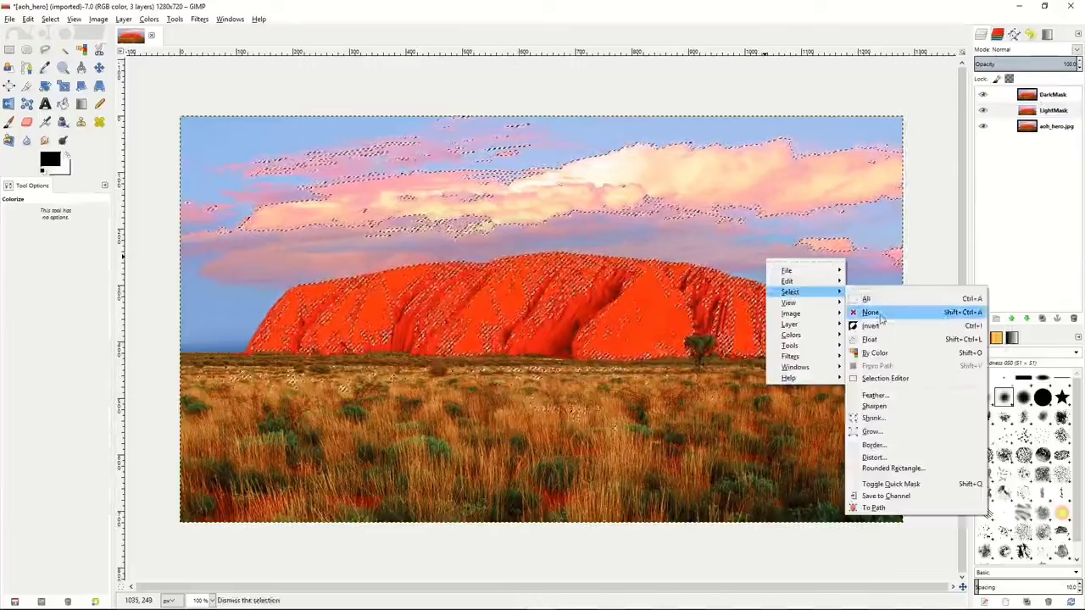
pyautogui.click(869, 312)
# Add a layer mask to the LightMask layer, initialized from channel L.
pyautogui.click(1003, 115)
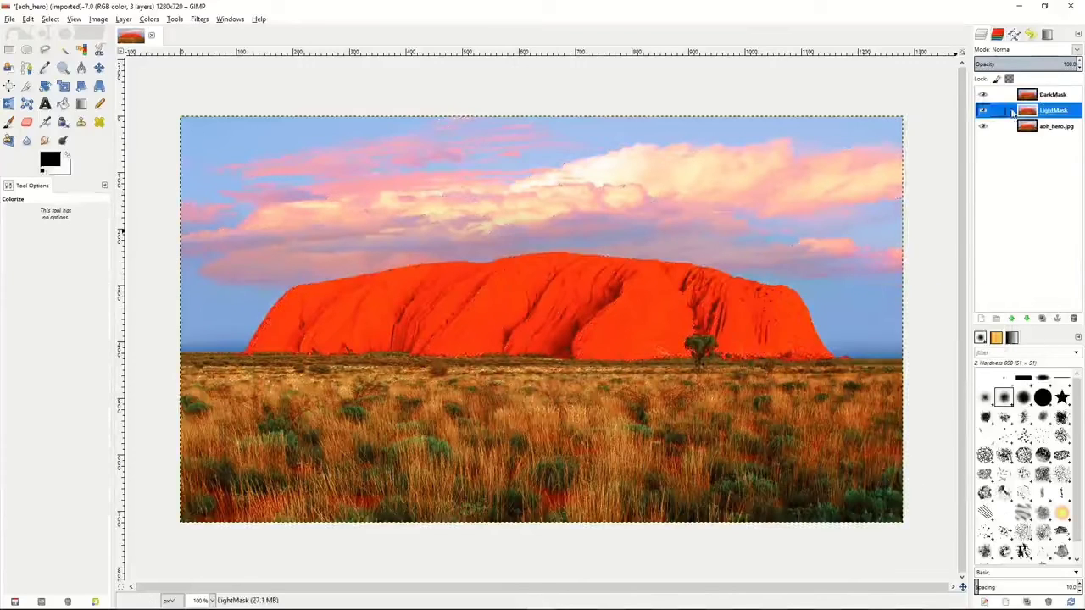
pyautogui.rightClick(1013, 112)
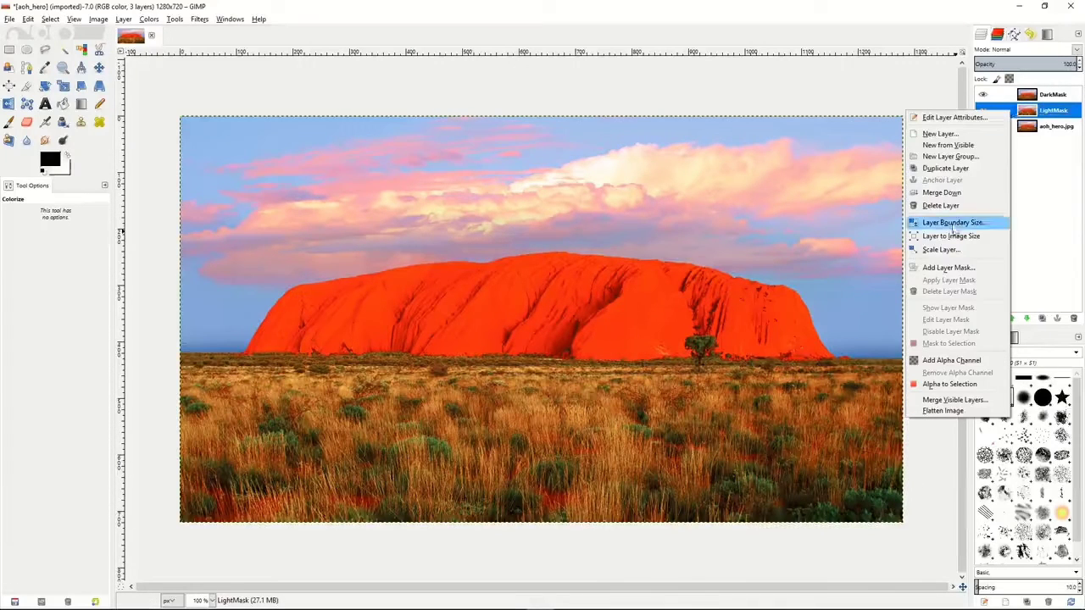
pyautogui.click(946, 270)
pyautogui.click(885, 234)
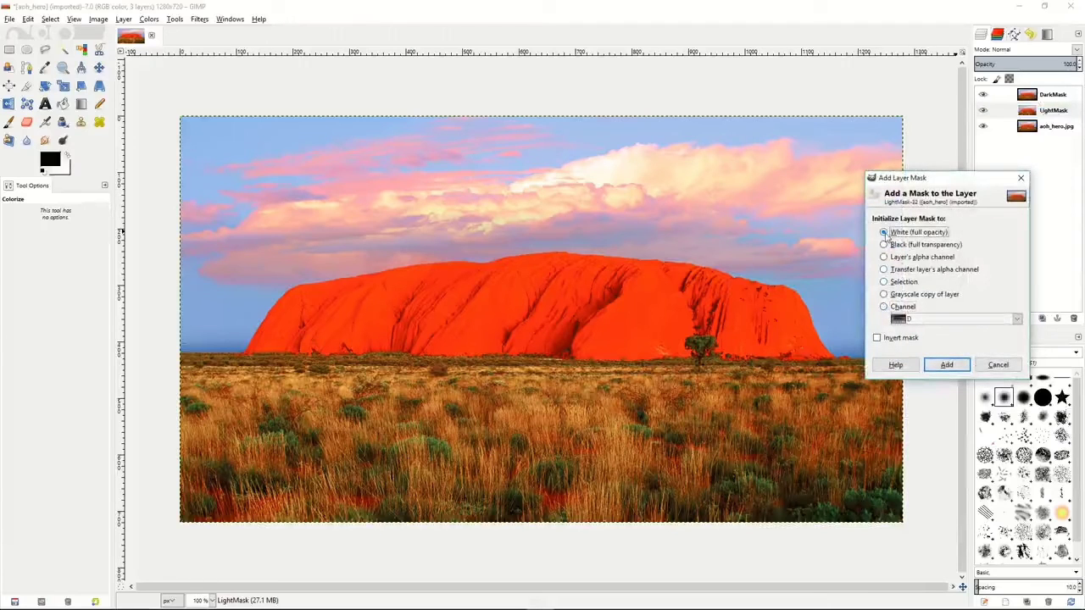
pyautogui.click(884, 307)
pyautogui.click(1015, 320)
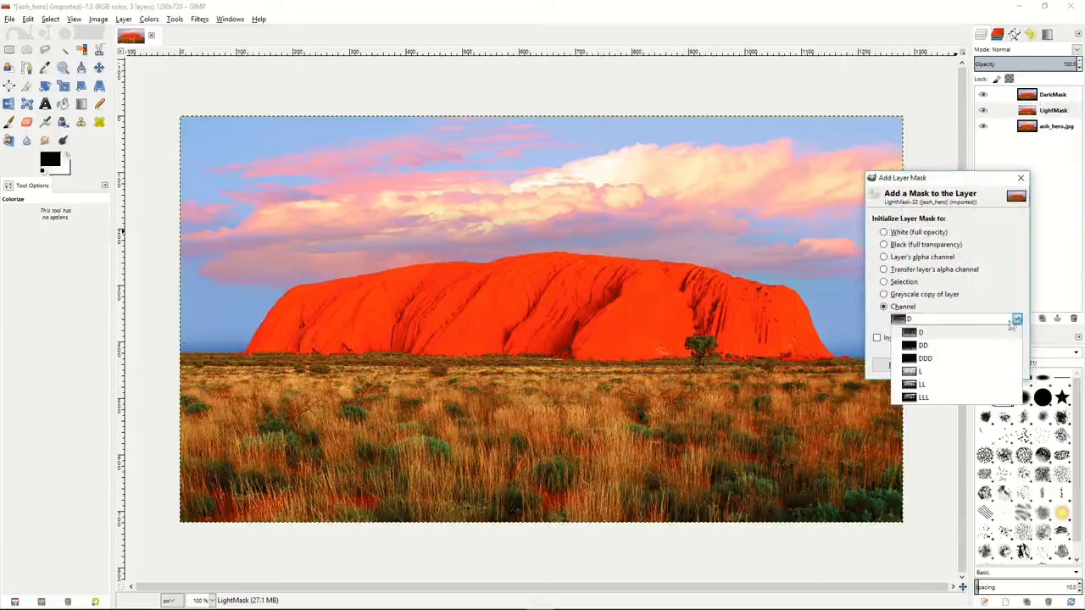
pyautogui.click(932, 376)
pyautogui.click(950, 367)
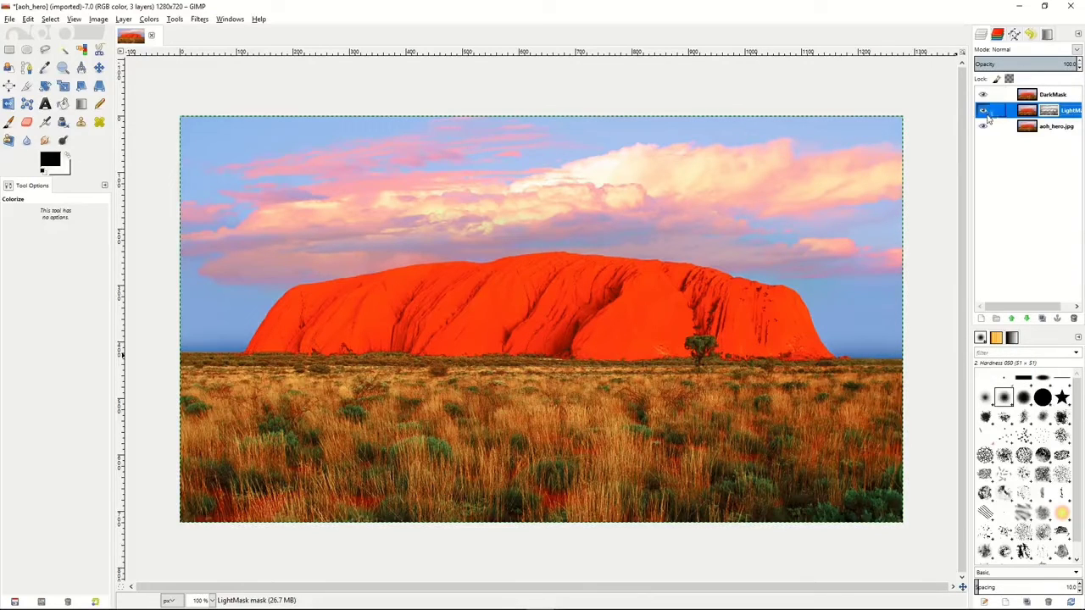
# Hide the DarkMask layer and briefly turn off the aoh_hero.jpg layer to inspect the masked LightMask layer by itself.
pyautogui.click(982, 94)
pyautogui.click(983, 127)
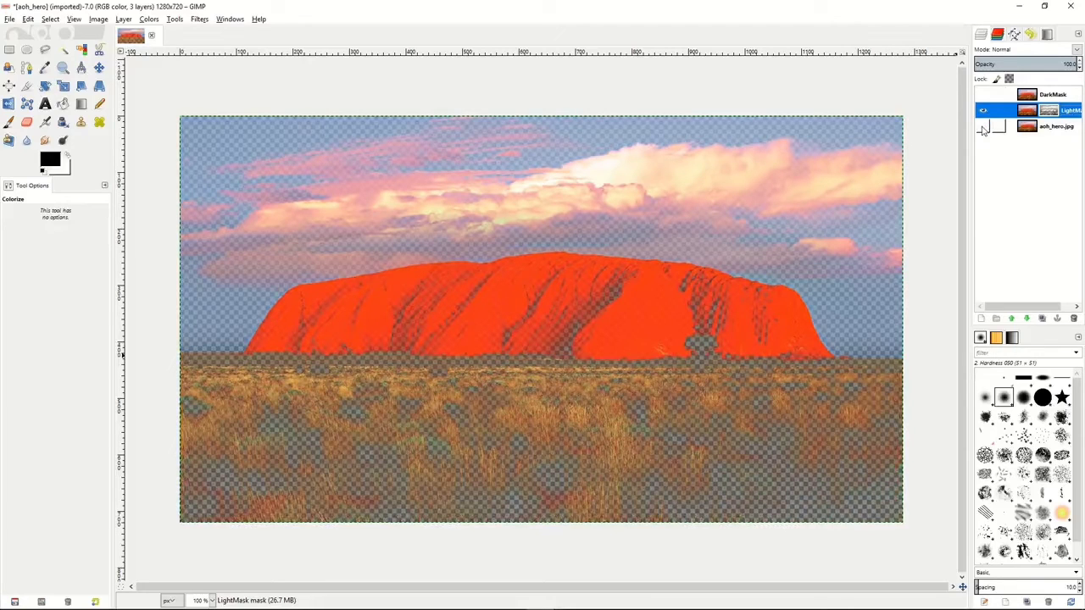
pyautogui.click(983, 127)
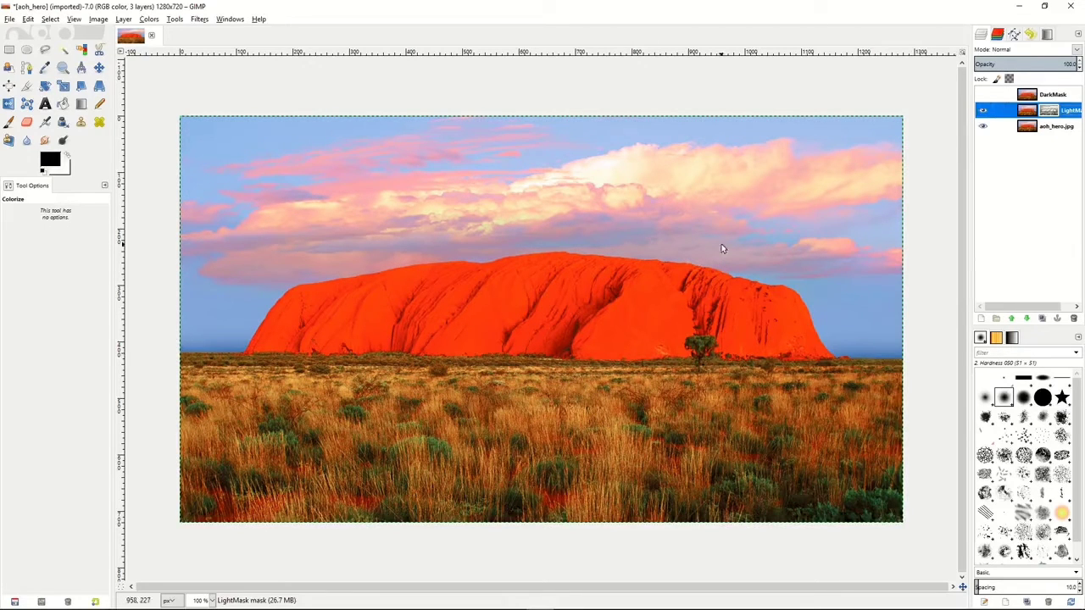
# Colorize the LightMask layer with hue 287, saturation 50 and lightness 6, and toggle the DarkMask layer's visibility to compare the colors.
pyautogui.click(148, 19)
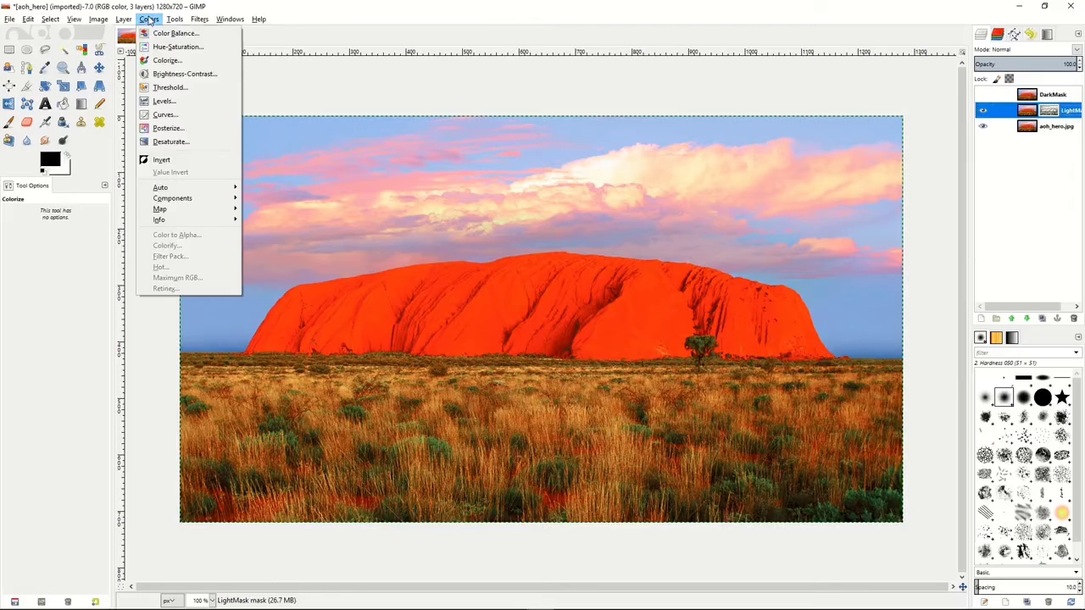
pyautogui.click(159, 63)
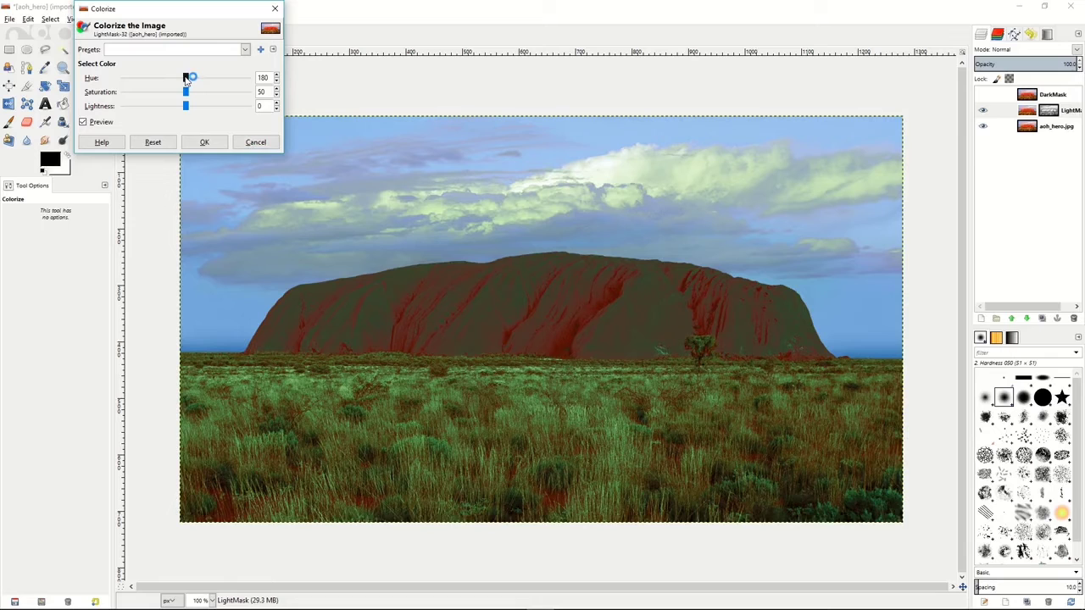
pyautogui.moveTo(187, 79); pyautogui.dragTo(191, 109)
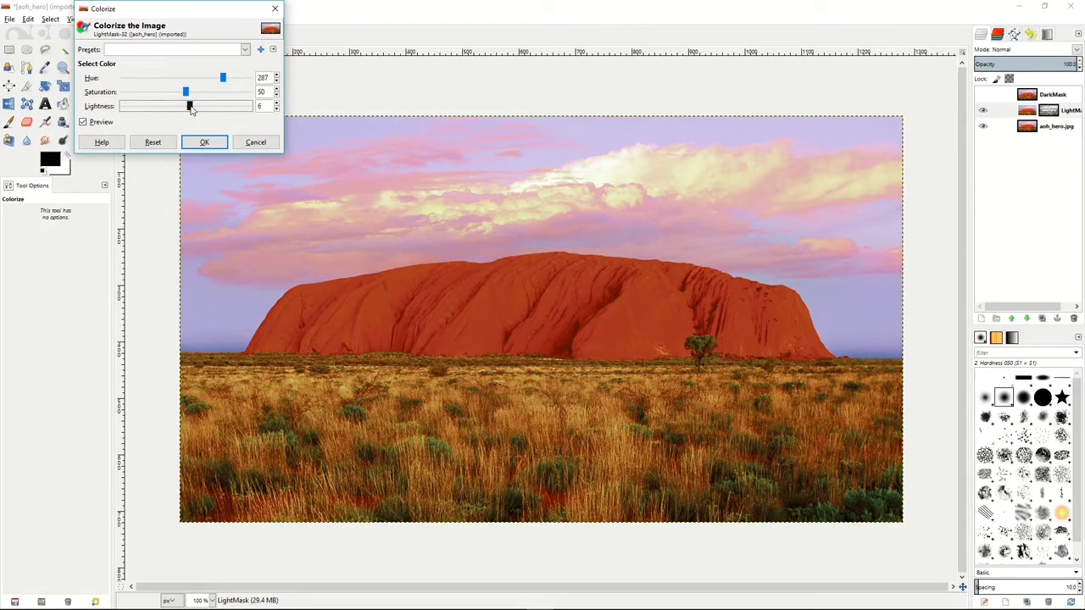
pyautogui.click(204, 142)
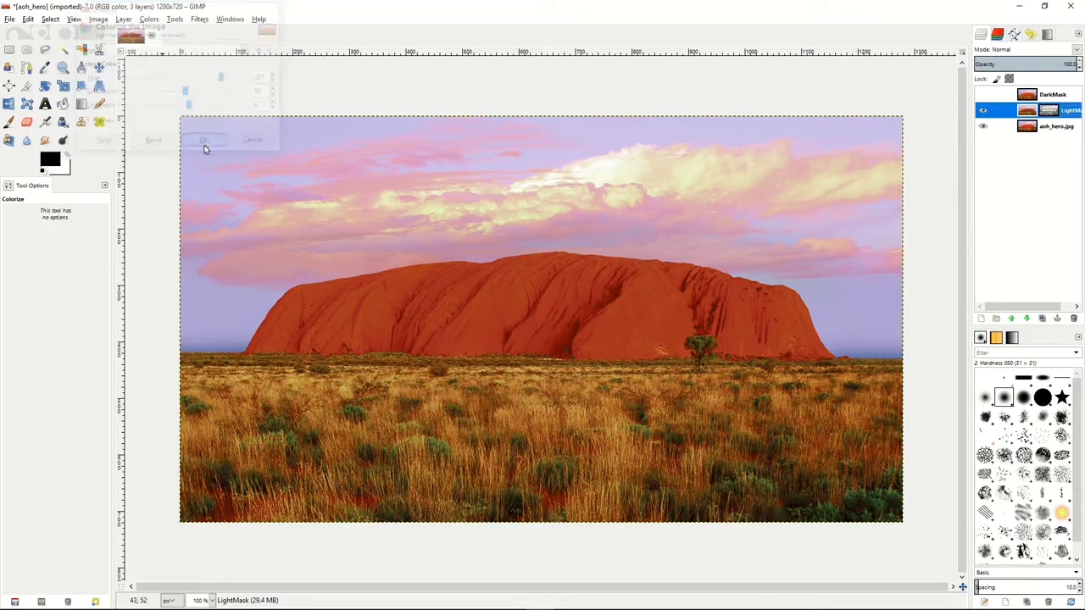
pyautogui.click(983, 95)
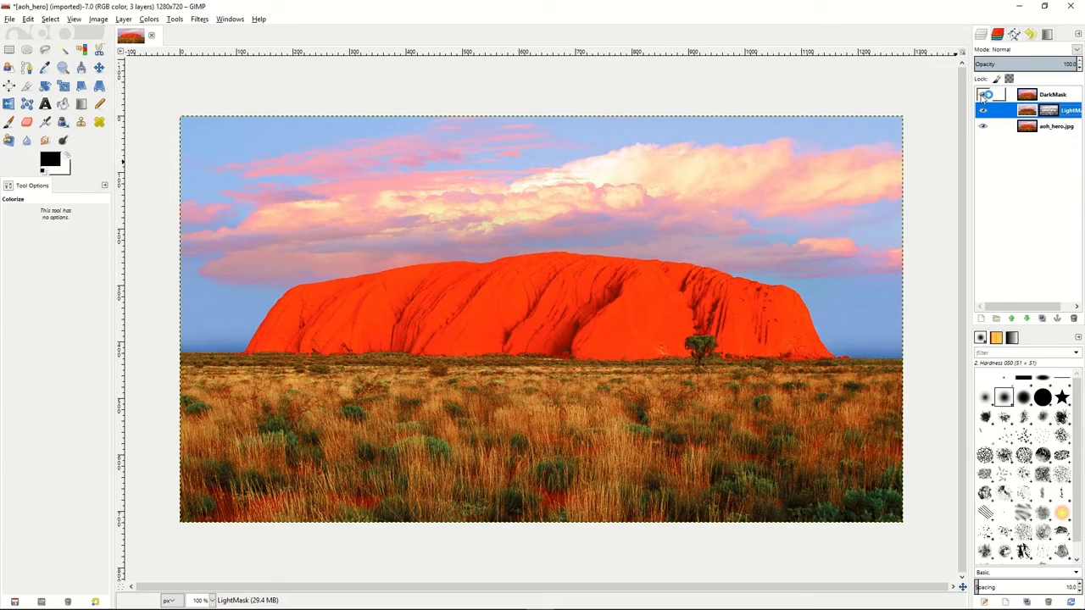
pyautogui.click(983, 95)
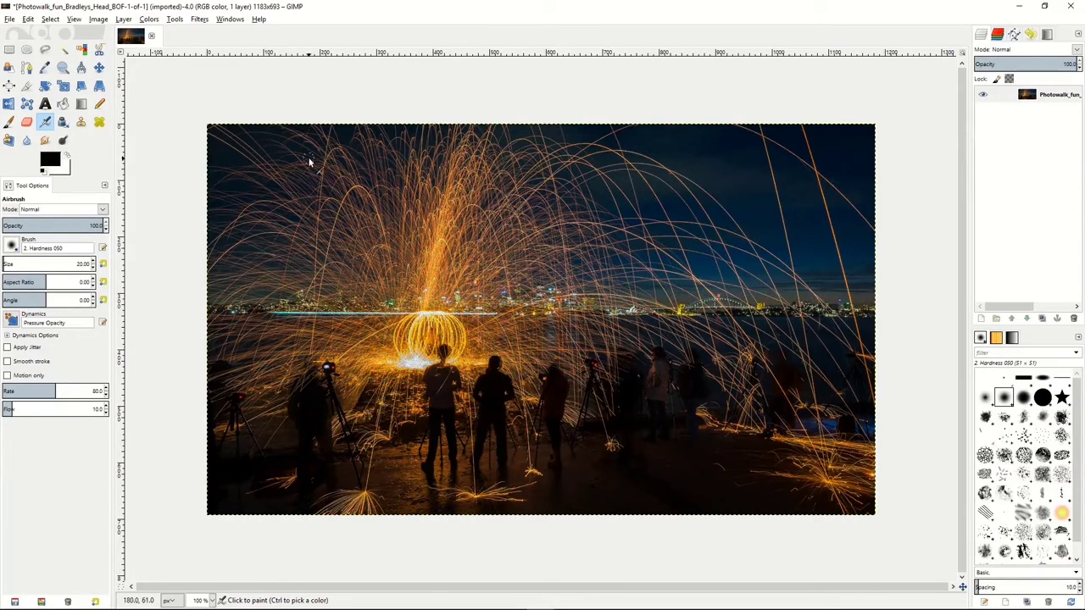
# Apply a Gaussian Blur with a 4.0 px horizontal and vertical radius to the night sparks photo and undo it.
pyautogui.click(200, 20)
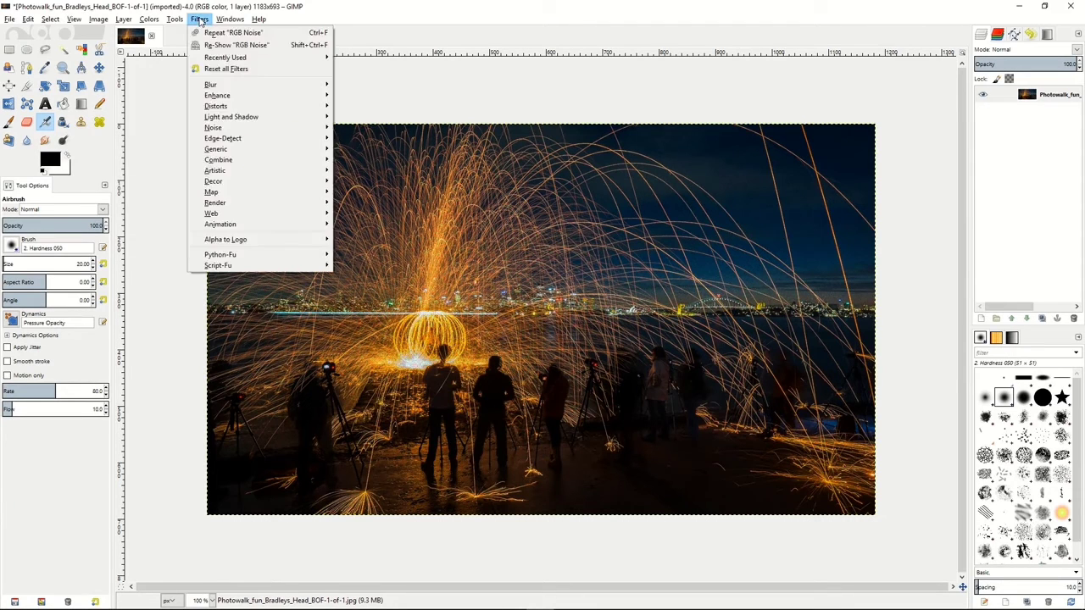
pyautogui.moveTo(222, 85)
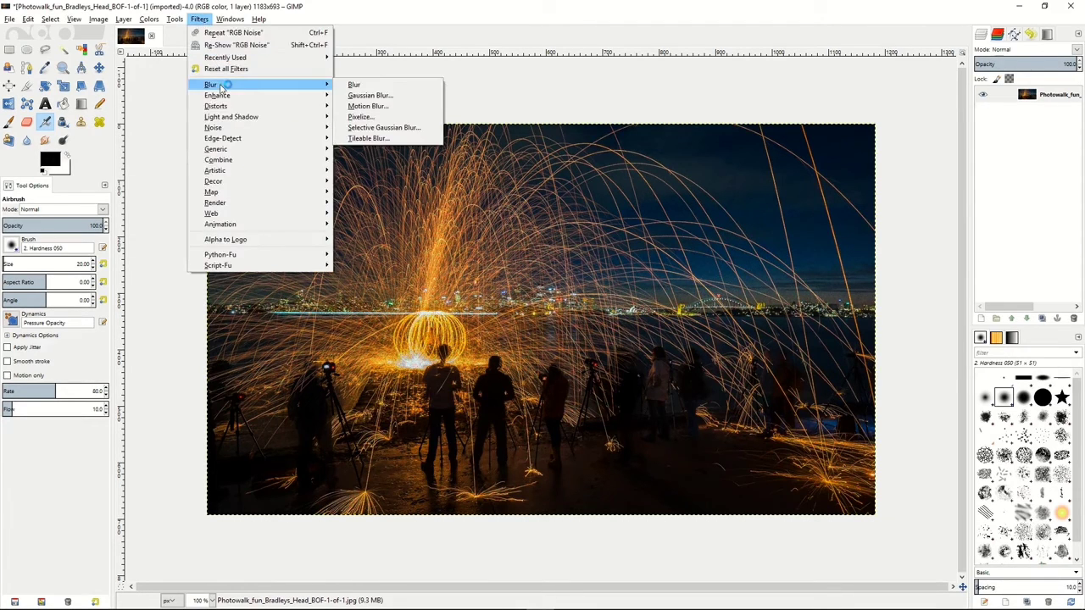
pyautogui.click(369, 97)
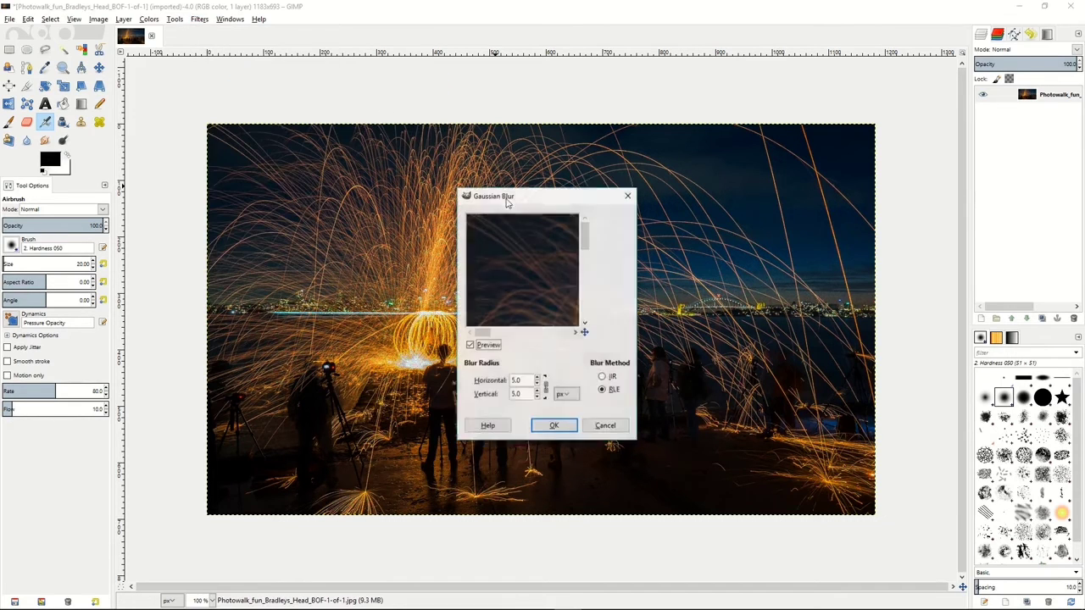
pyautogui.click(537, 385)
pyautogui.click(537, 385)
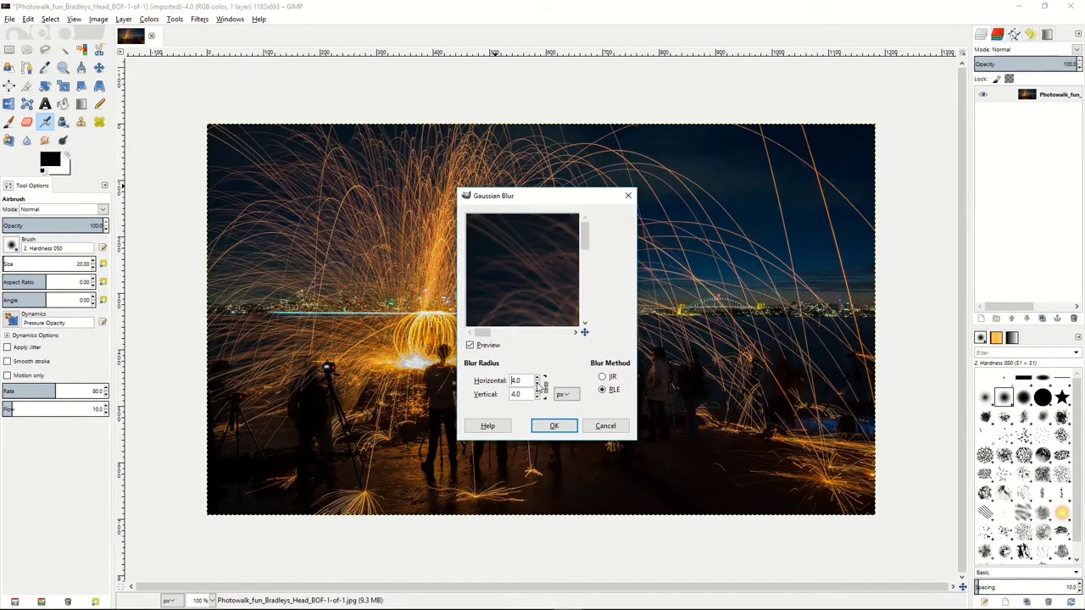
pyautogui.click(554, 425)
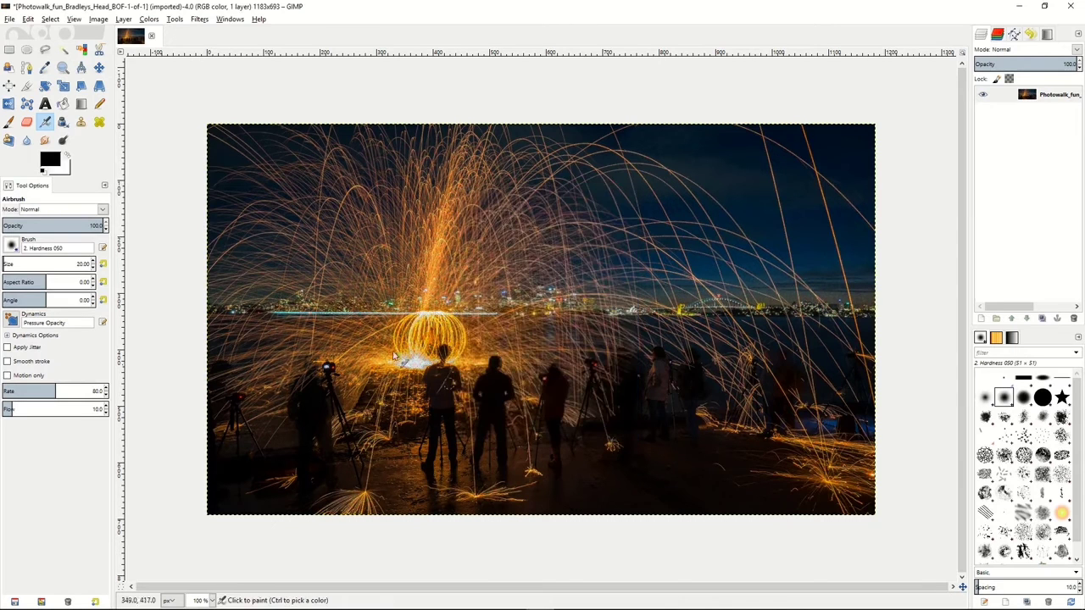
pyautogui.click(28, 19)
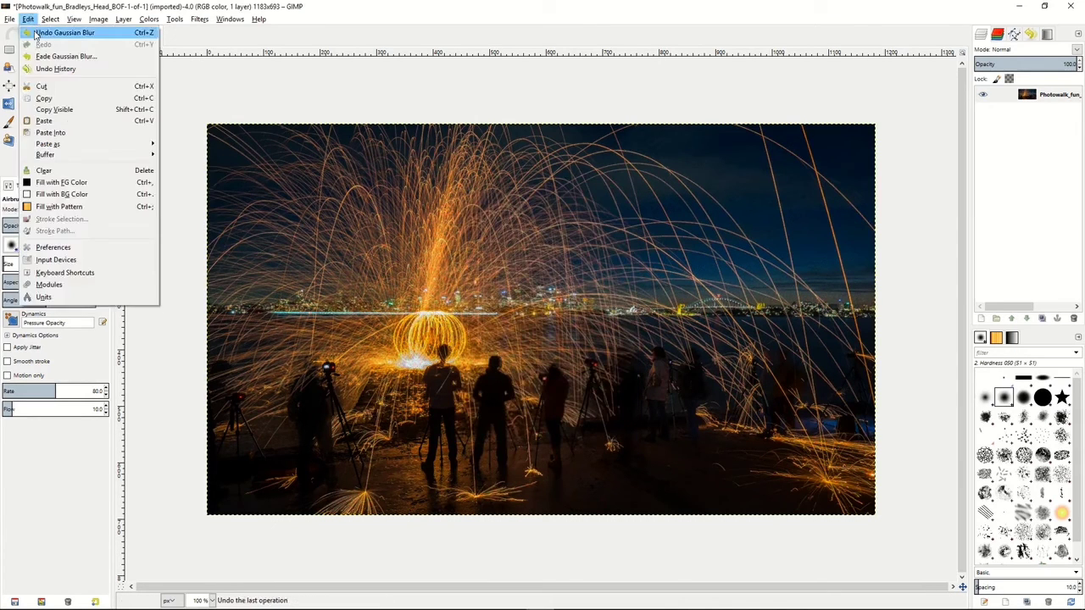
pyautogui.click(38, 32)
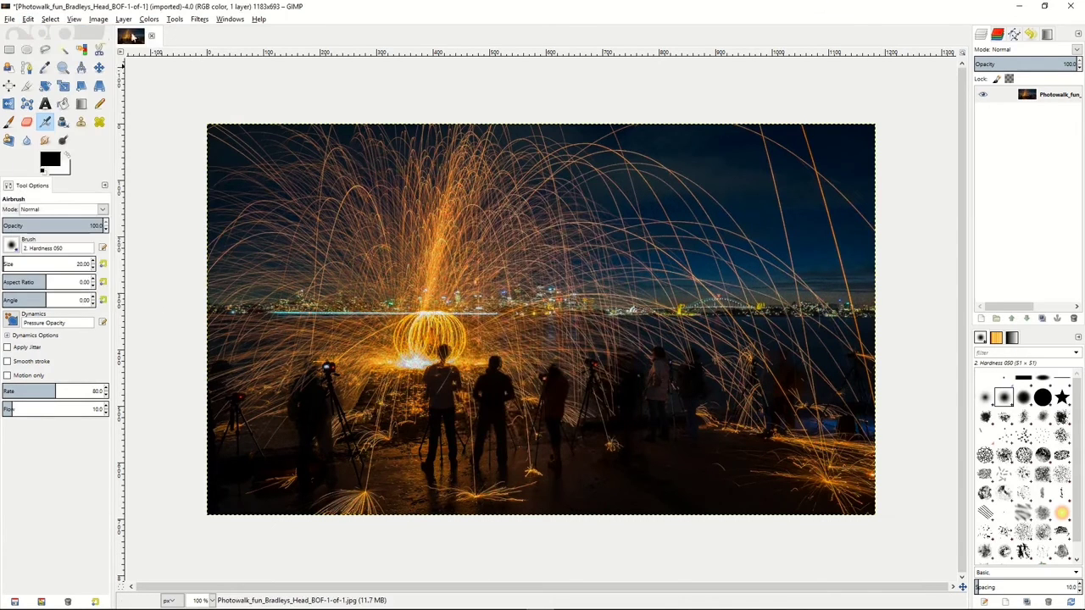
# Apply Wavelet denoise to the night sparks photo, with the Y channel's amount at 1955 and detail at 1.12.
pyautogui.click(200, 19)
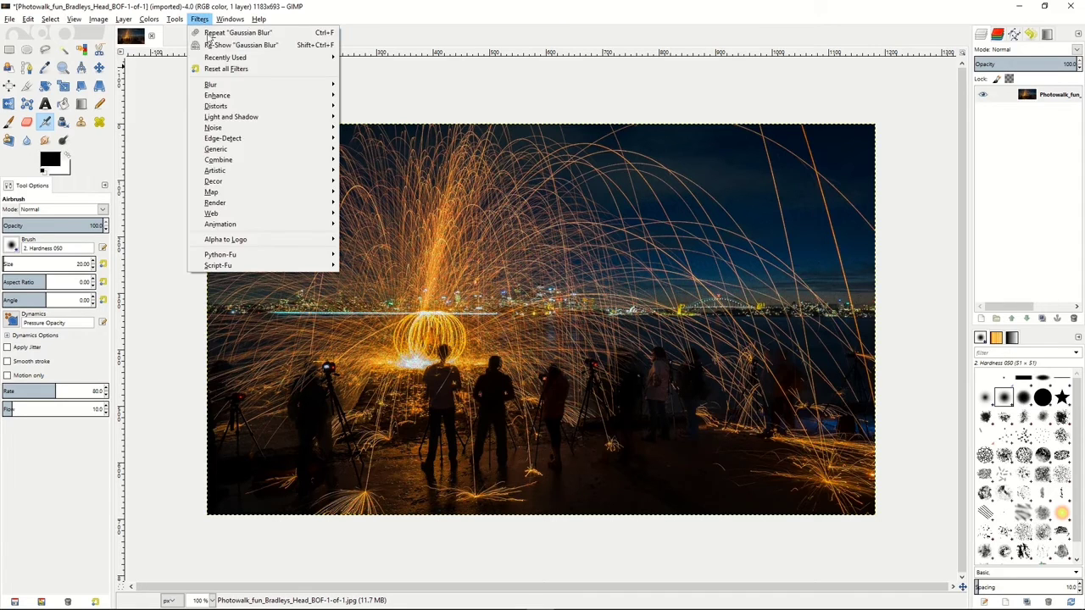
pyautogui.moveTo(235, 98)
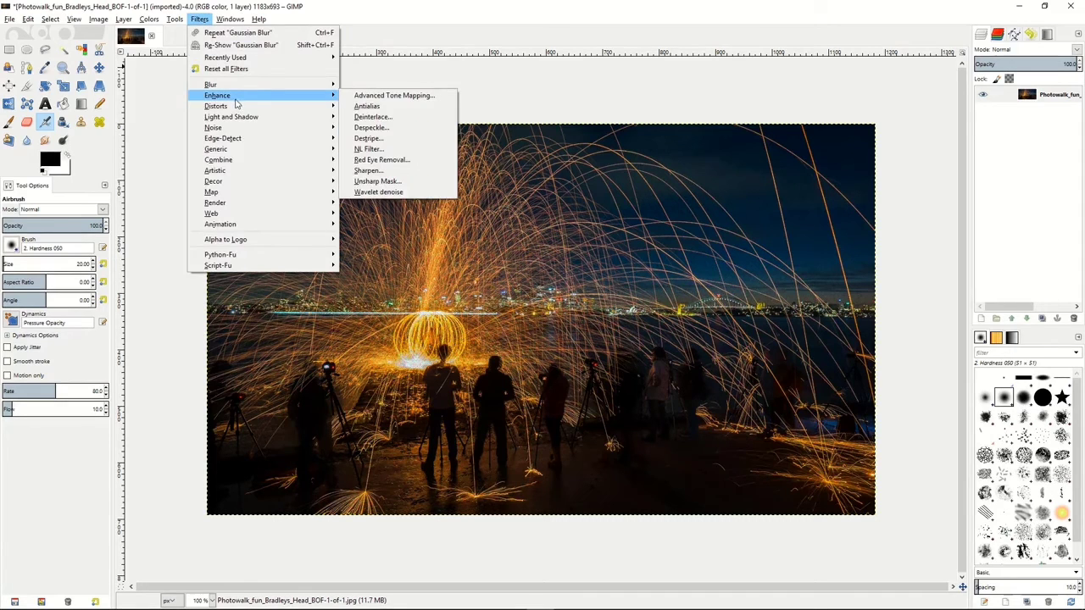
pyautogui.click(369, 193)
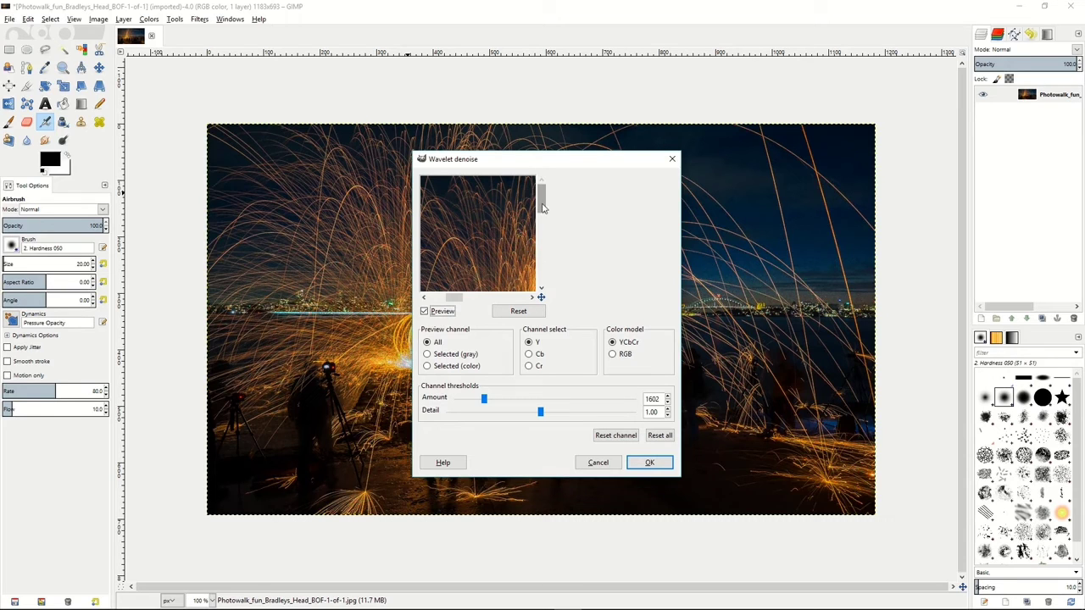
pyautogui.moveTo(499, 237); pyautogui.dragTo(470, 203)
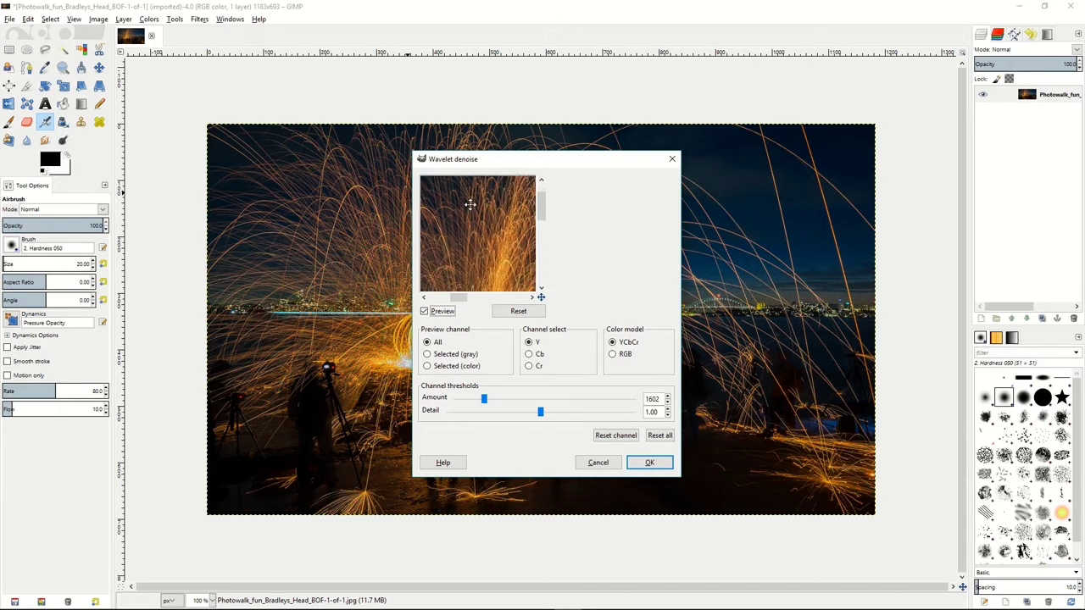
pyautogui.moveTo(499, 266); pyautogui.dragTo(497, 236)
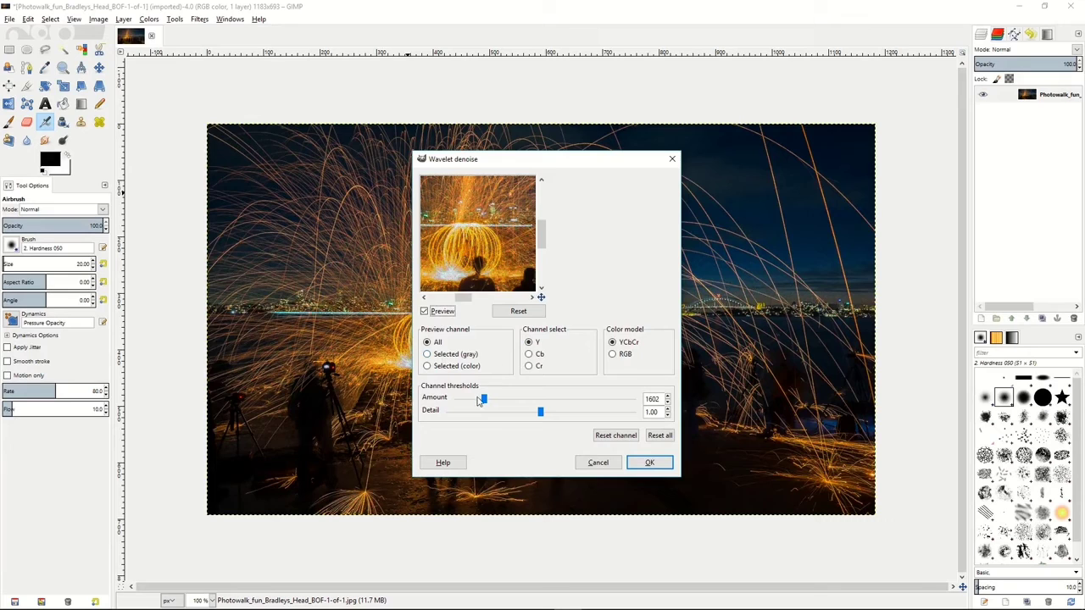
pyautogui.moveTo(484, 404); pyautogui.dragTo(585, 402)
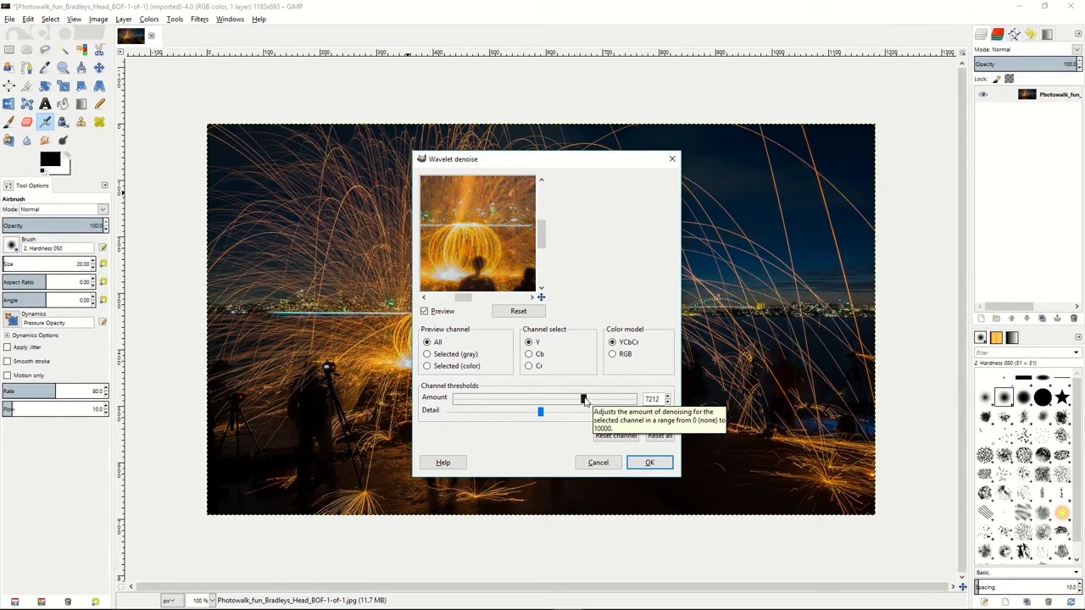
pyautogui.click(509, 398)
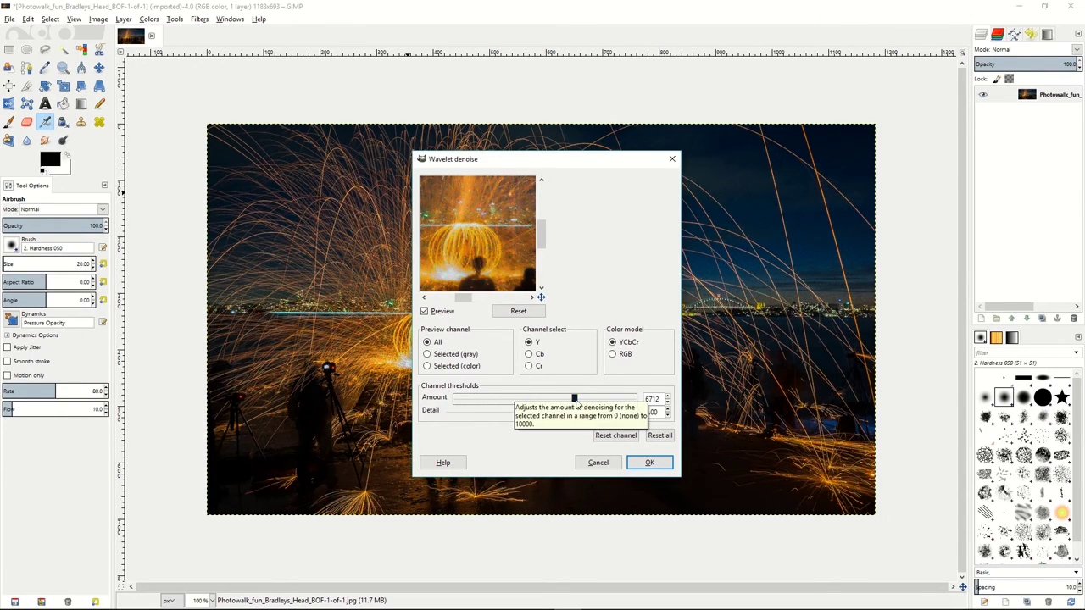
pyautogui.moveTo(576, 400); pyautogui.dragTo(550, 415)
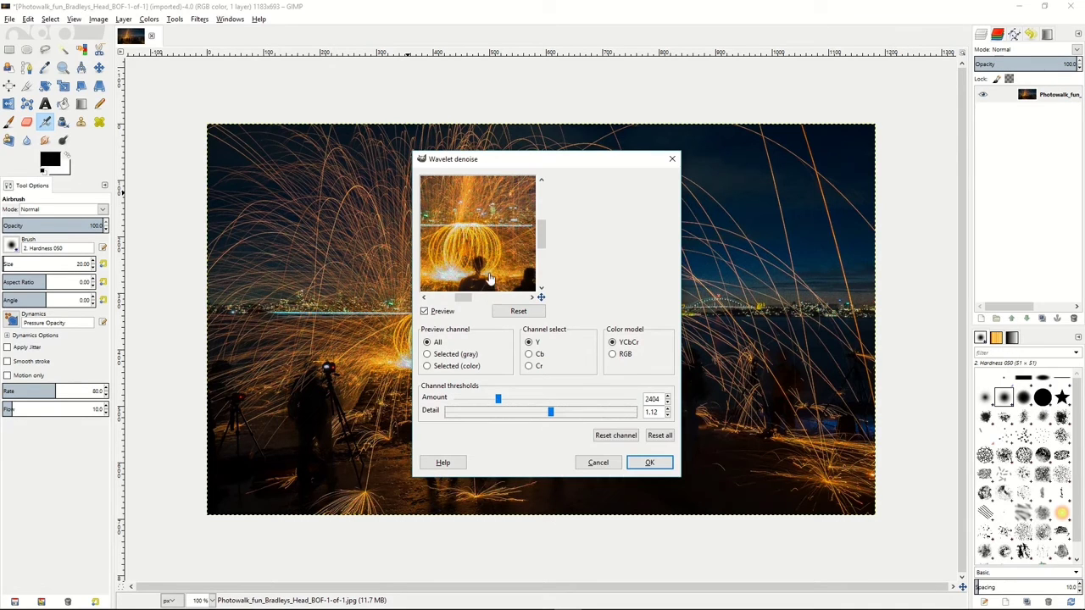
pyautogui.moveTo(499, 398); pyautogui.dragTo(490, 398)
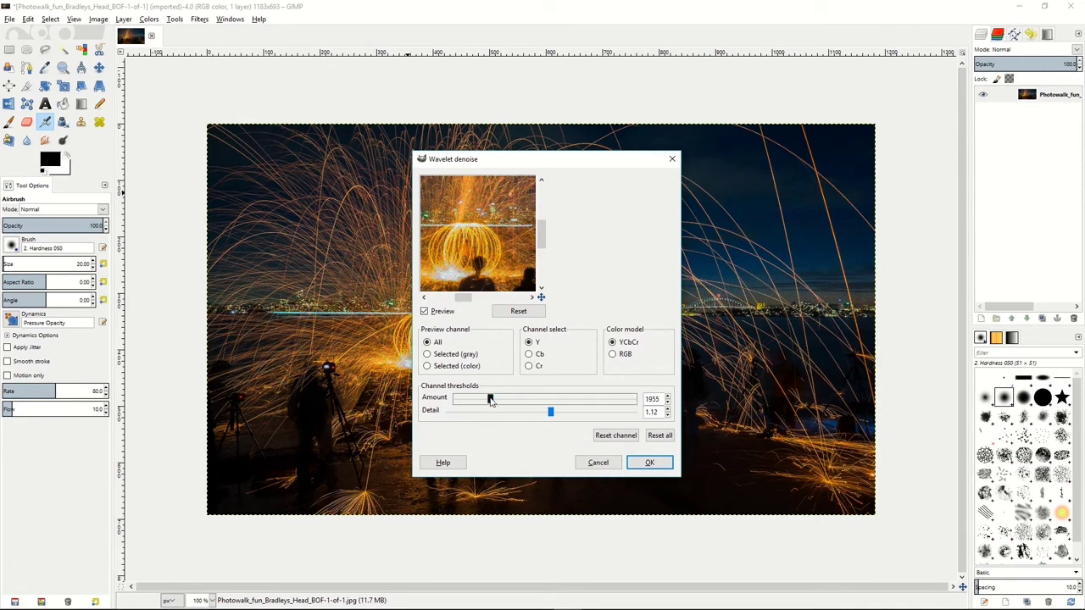
pyautogui.click(639, 468)
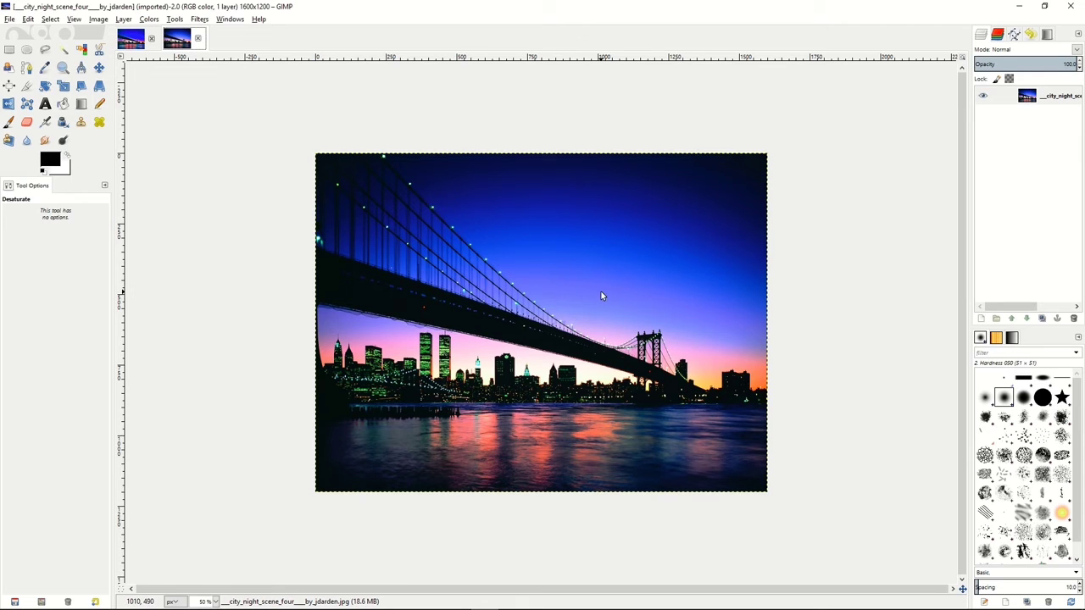
# Duplicate the city night photo's layer and apply Advanced Tone Mapping with blur 10, blurred opacity 75, merged opacity 90 and 5 copies.
pyautogui.rightClick(1010, 96)
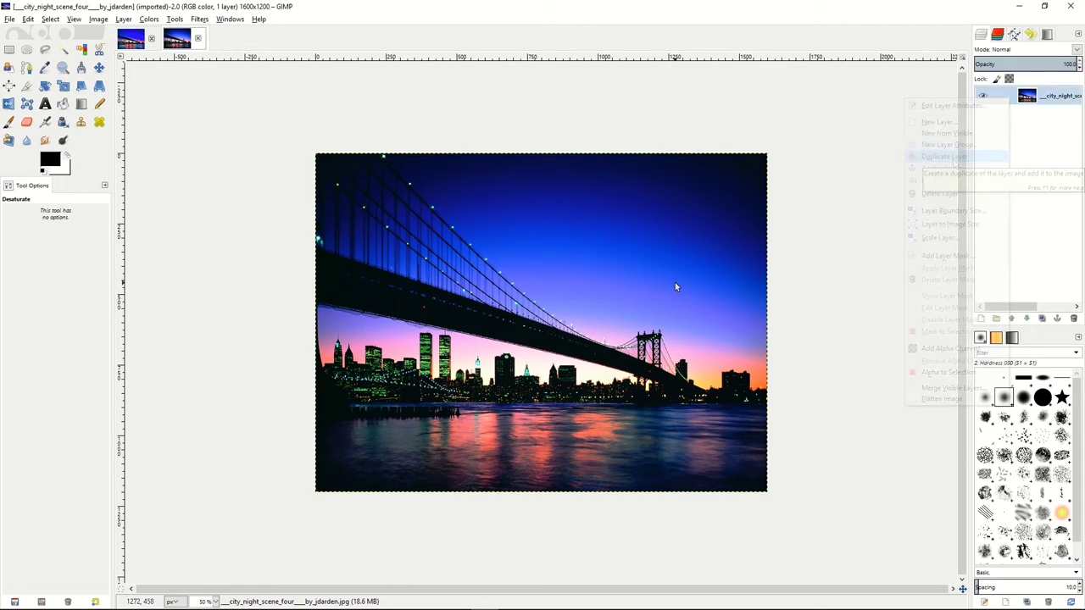
pyautogui.click(954, 159)
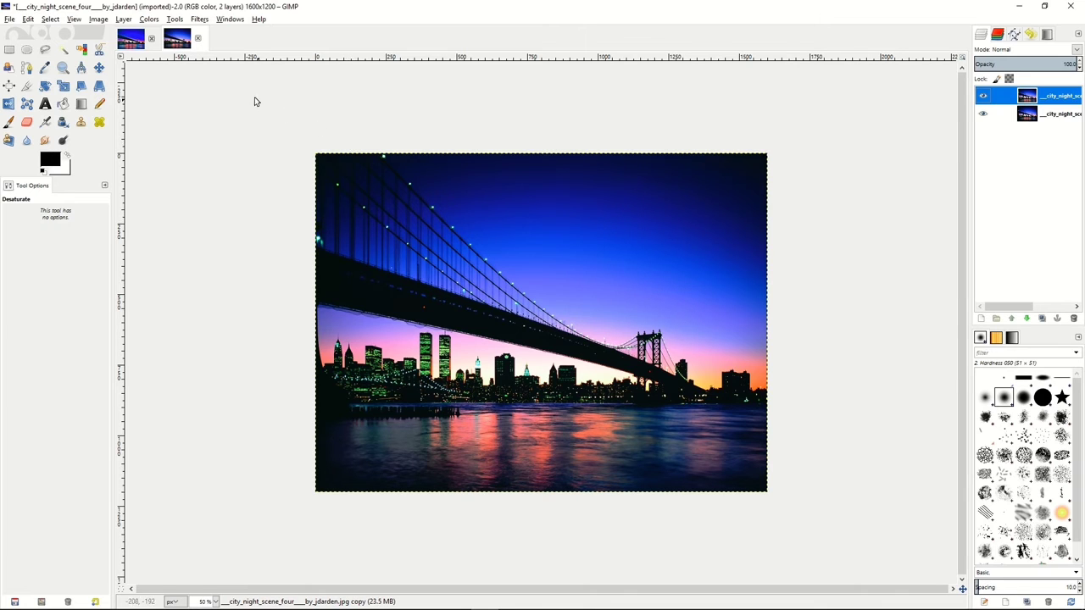
pyautogui.click(200, 19)
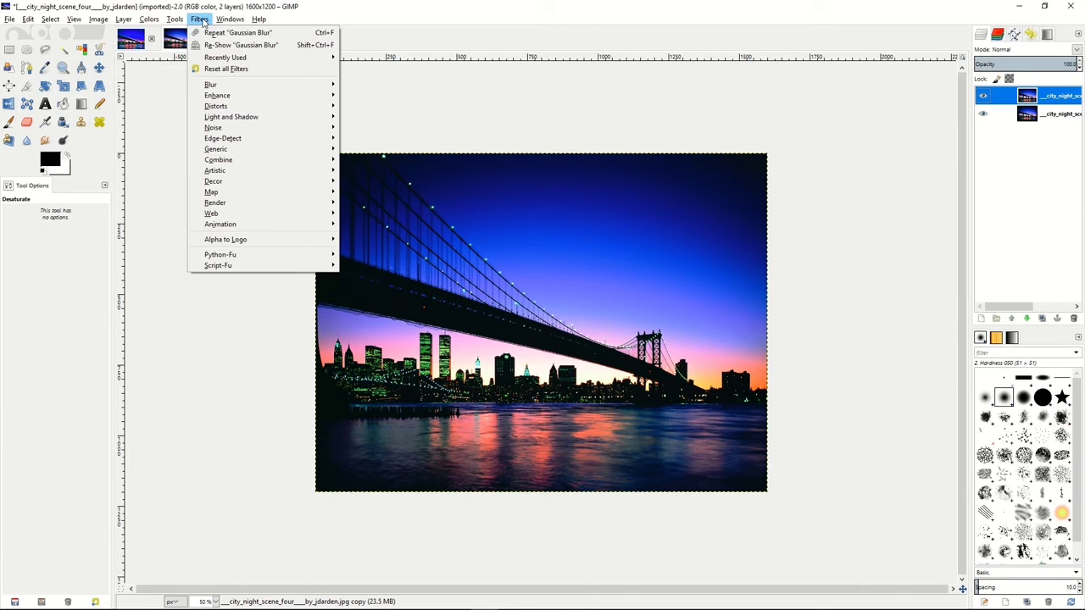
pyautogui.moveTo(217, 99)
pyautogui.click(398, 94)
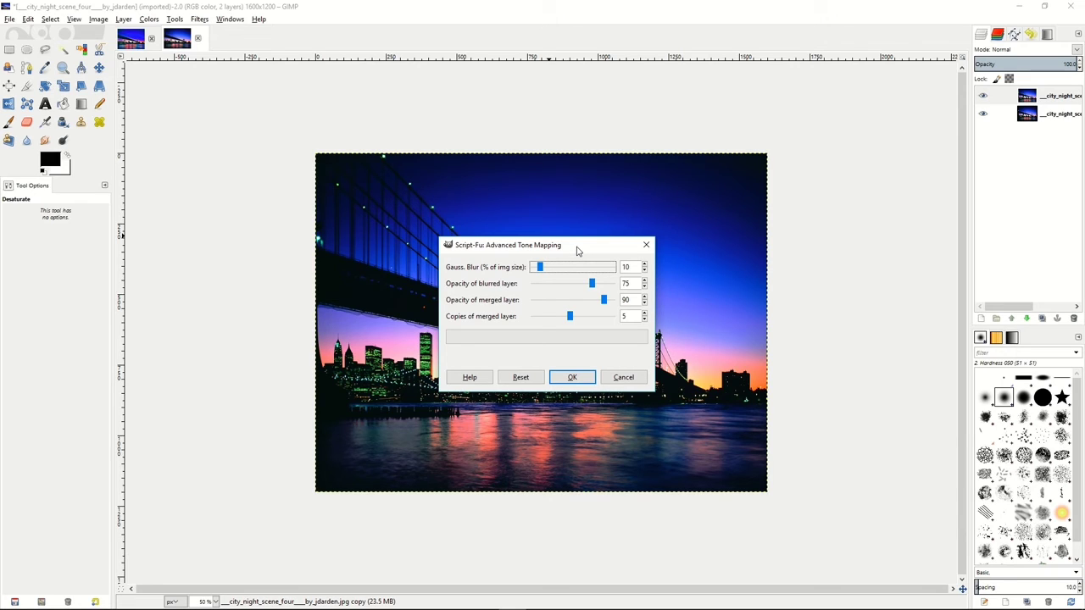
pyautogui.click(569, 317)
pyautogui.moveTo(569, 317)
pyautogui.mouseDown()
pyautogui.moveTo(536, 317)
pyautogui.moveTo(568, 317)
pyautogui.mouseUp()
pyautogui.click(572, 378)
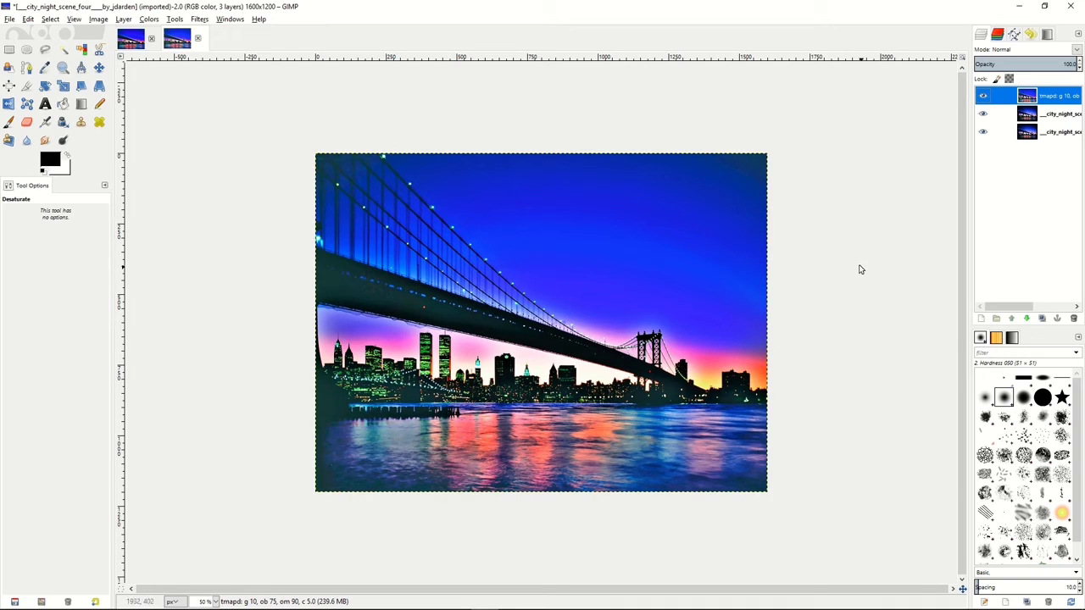
# Merge the tone-mapped result and the layers below into one layer, and lower its Levels gamma slightly.
pyautogui.rightClick(1013, 99)
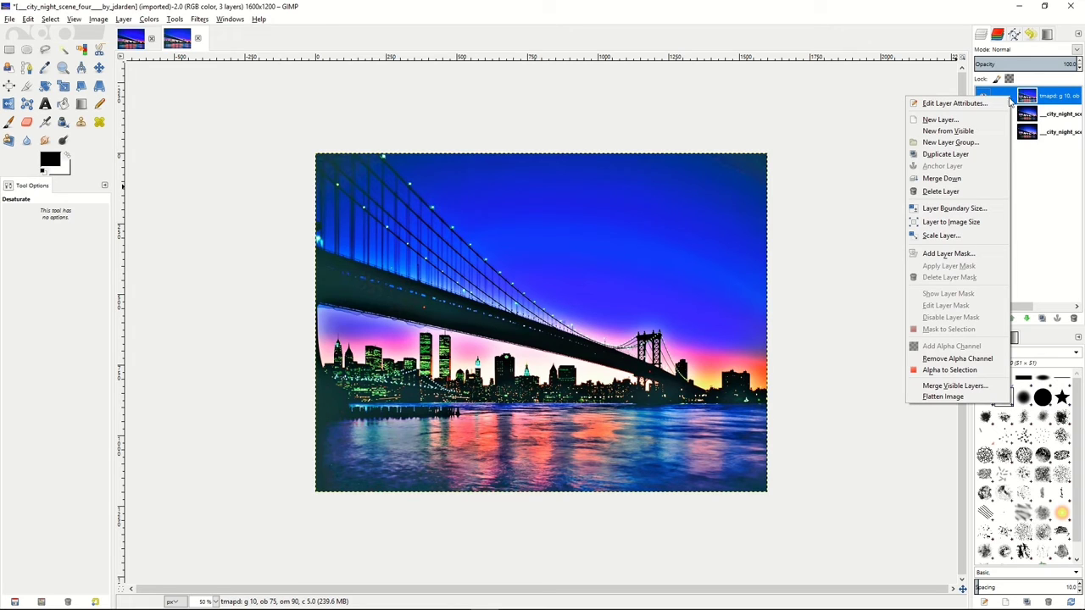
pyautogui.click(955, 179)
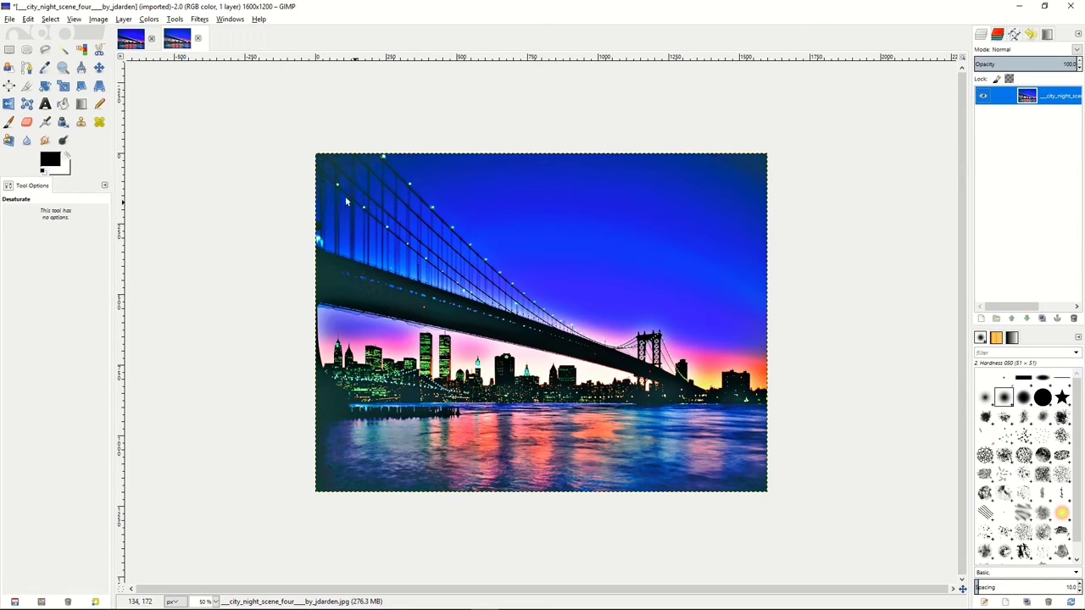
pyautogui.click(150, 20)
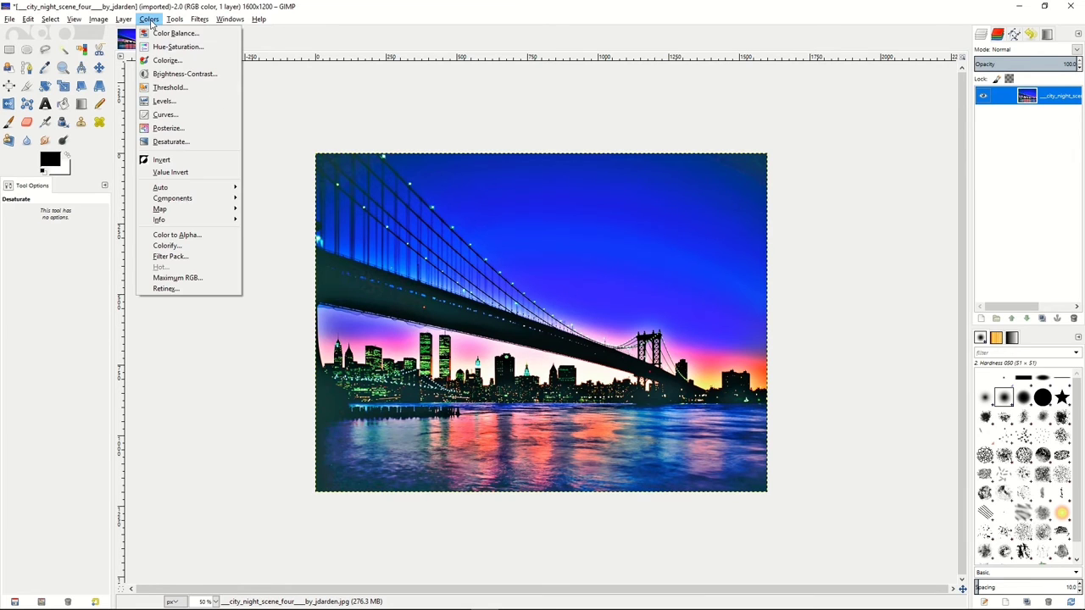
pyautogui.click(160, 102)
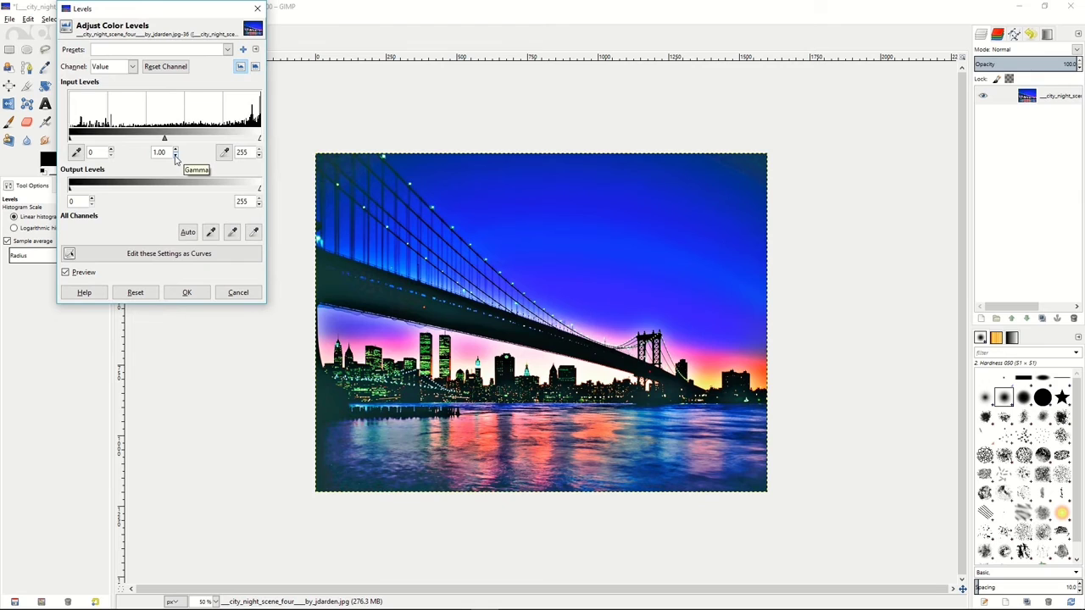
pyautogui.click(176, 156)
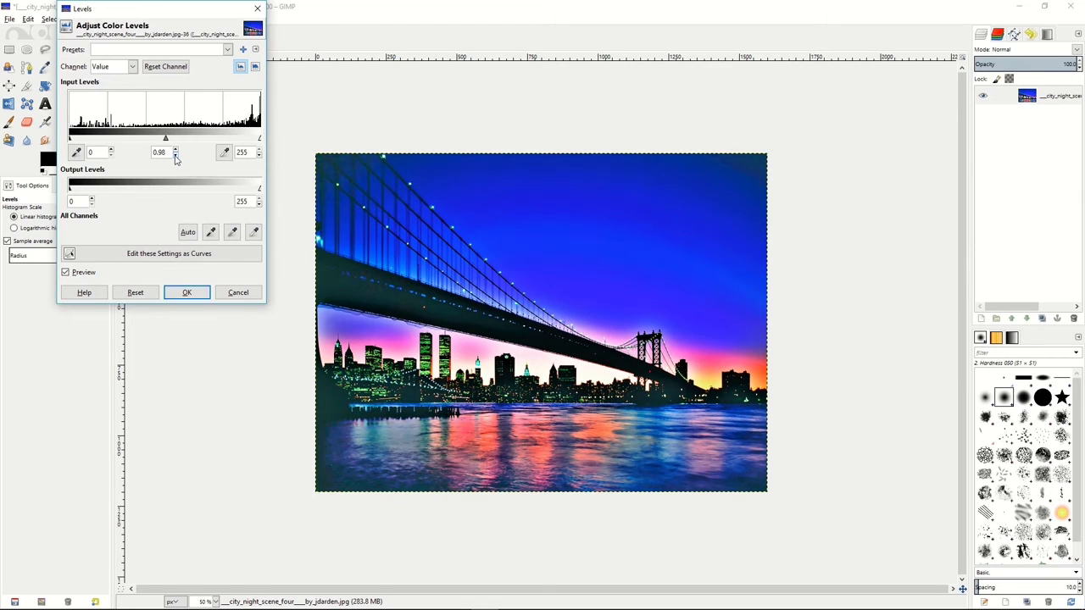
pyautogui.click(176, 156)
pyautogui.click(176, 155)
pyautogui.click(187, 292)
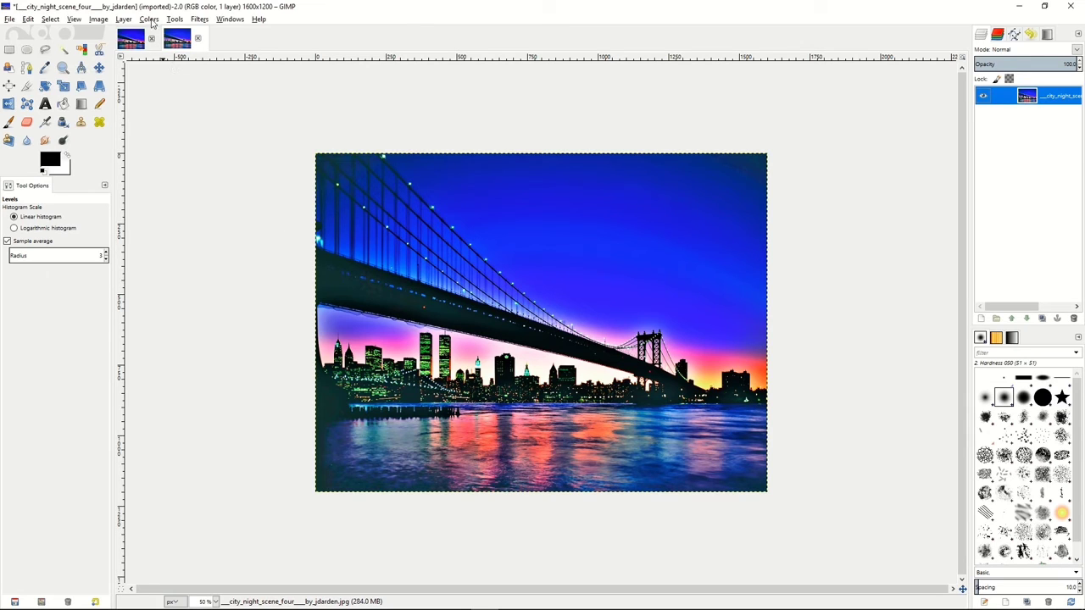
# Duplicate the merged bridge layer and desaturate the copy by Lightness, comparing the Luminosity and Average options first.
pyautogui.rightClick(1006, 95)
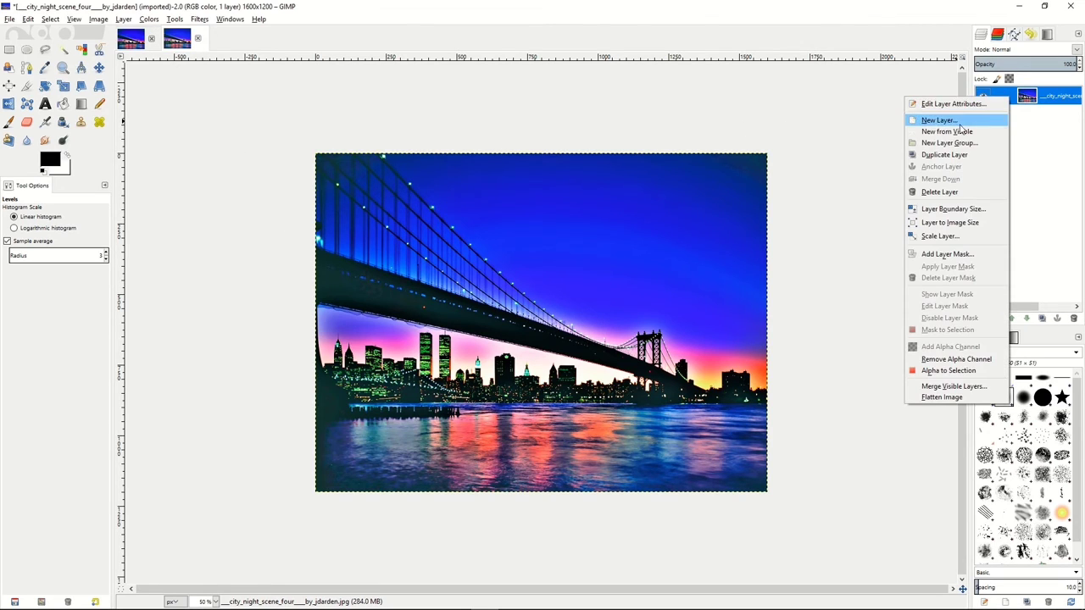
pyautogui.click(946, 155)
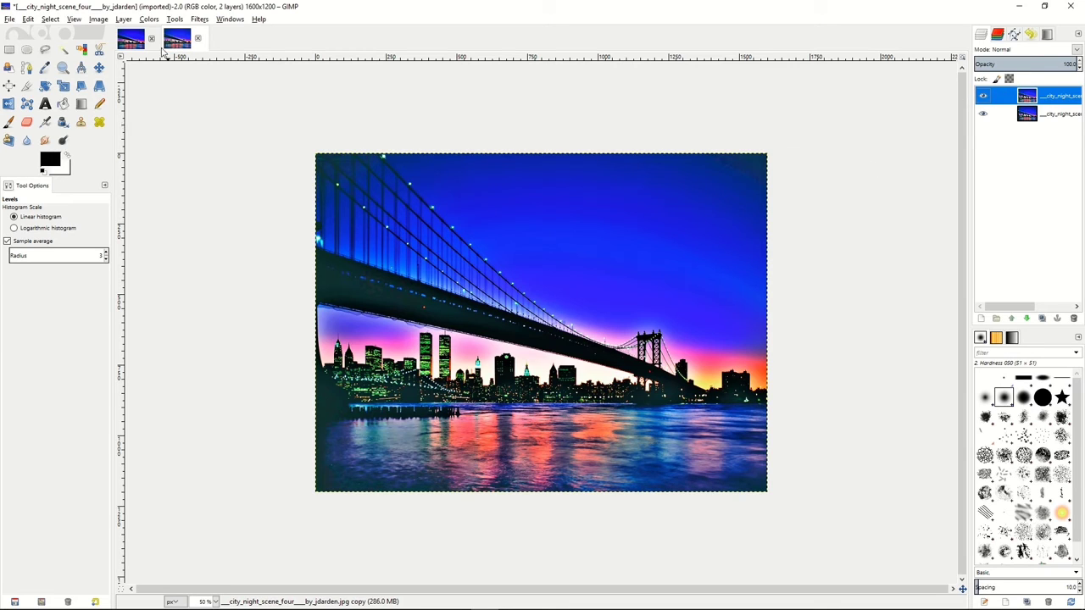
pyautogui.click(151, 21)
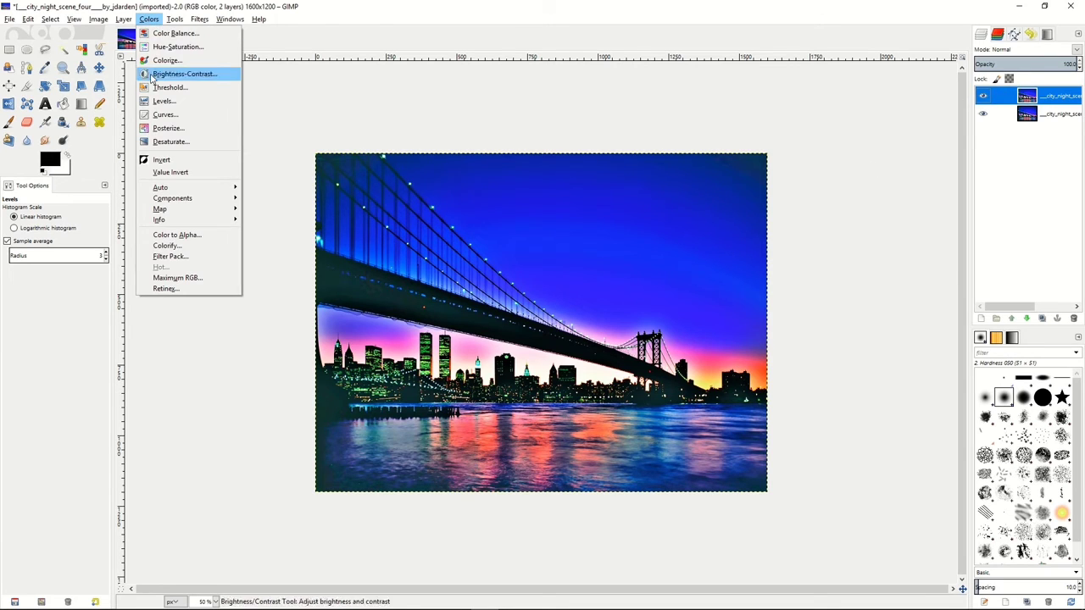
pyautogui.click(158, 143)
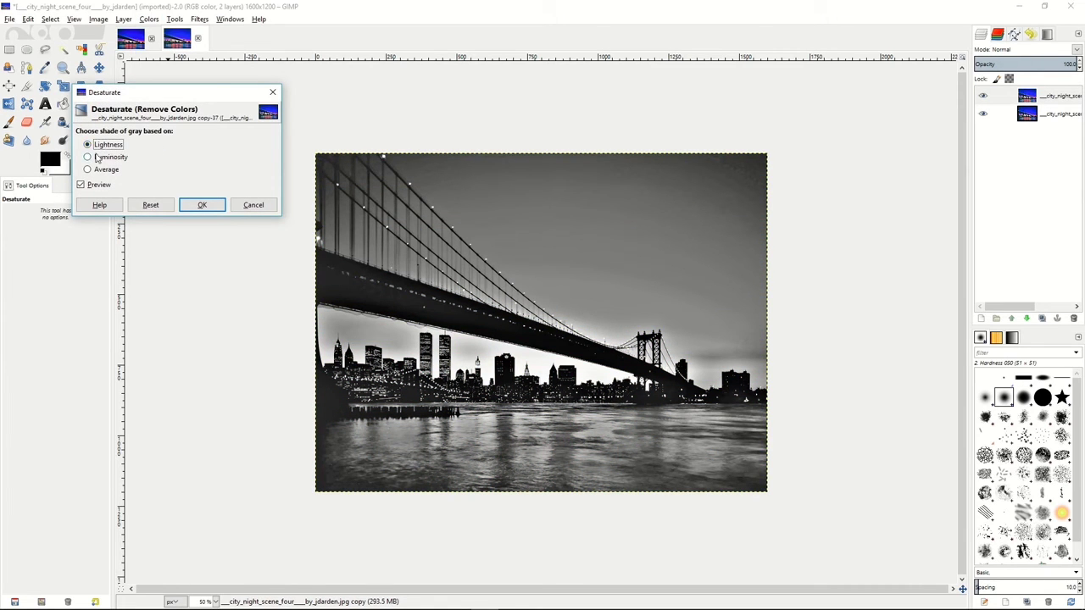
pyautogui.click(98, 158)
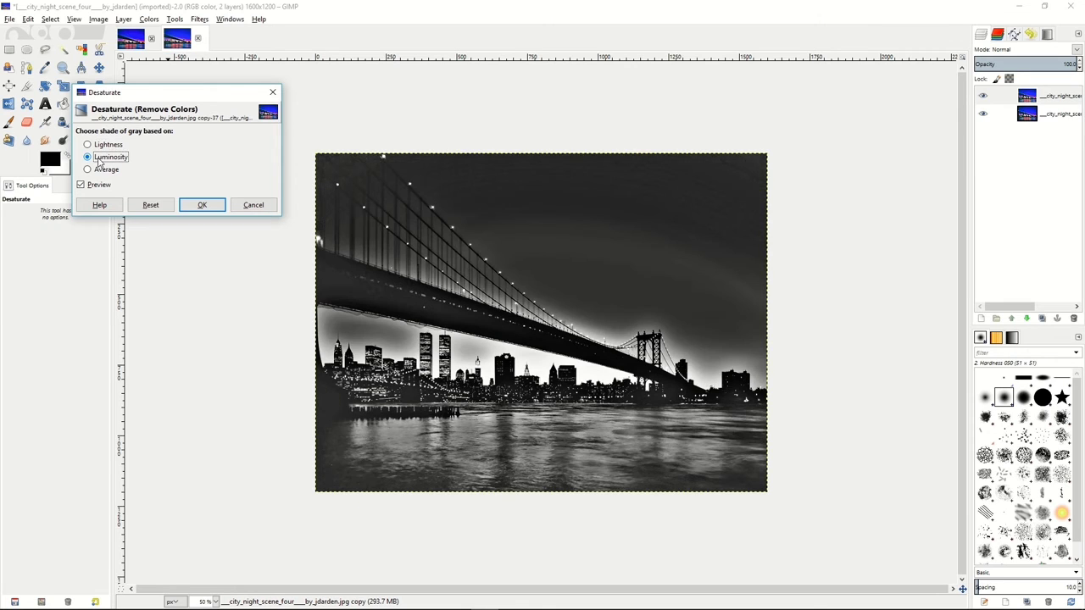
pyautogui.click(100, 171)
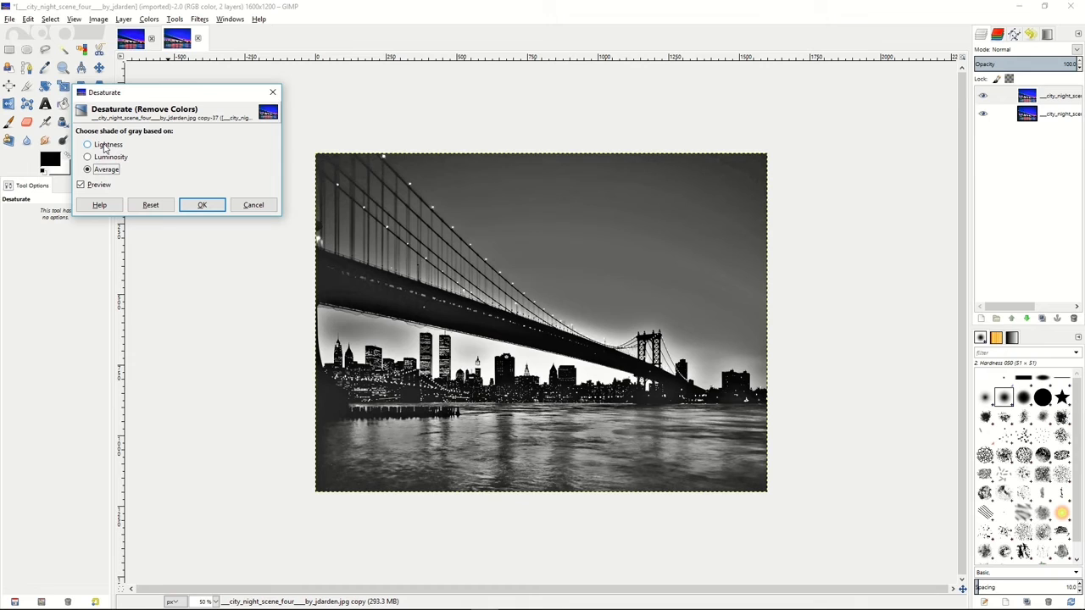
pyautogui.click(105, 146)
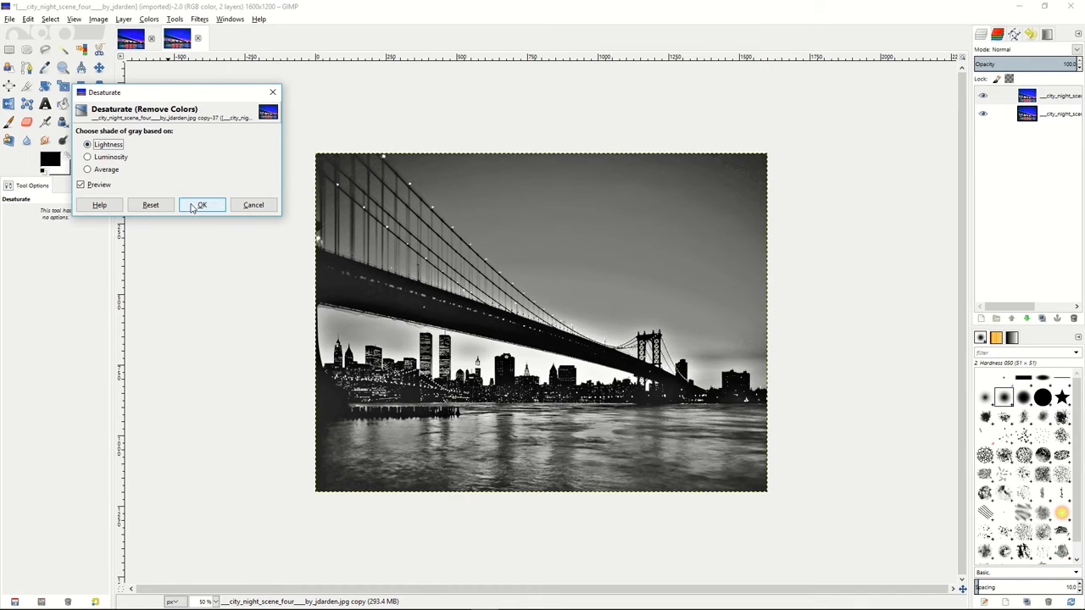
pyautogui.click(197, 206)
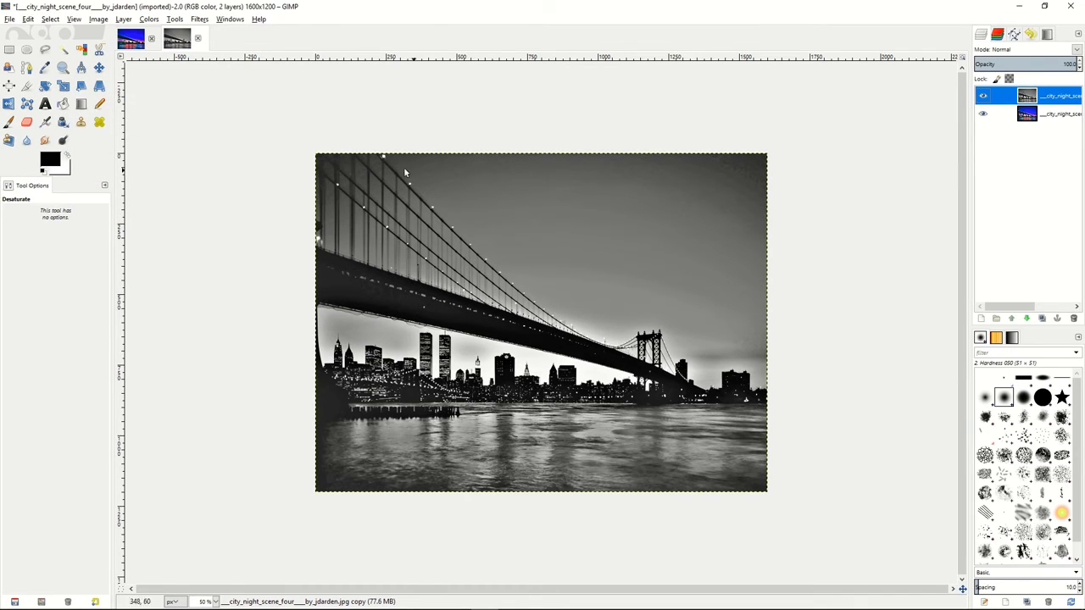
# Invert the desaturated bridge copy and apply a Gaussian Blur with a 20 px horizontal and vertical radius.
pyautogui.click(149, 19)
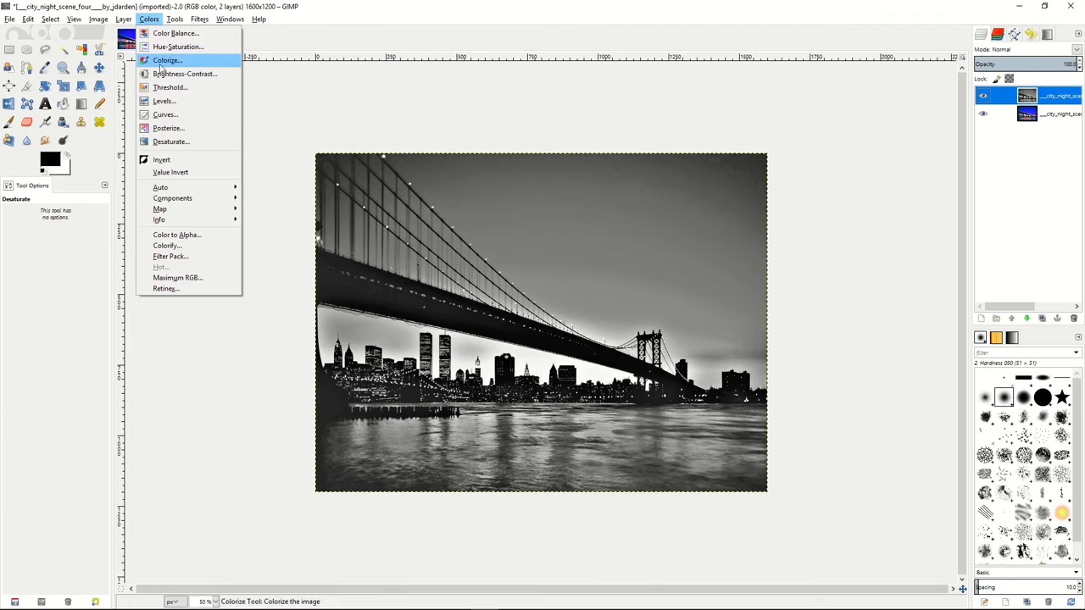
pyautogui.click(167, 160)
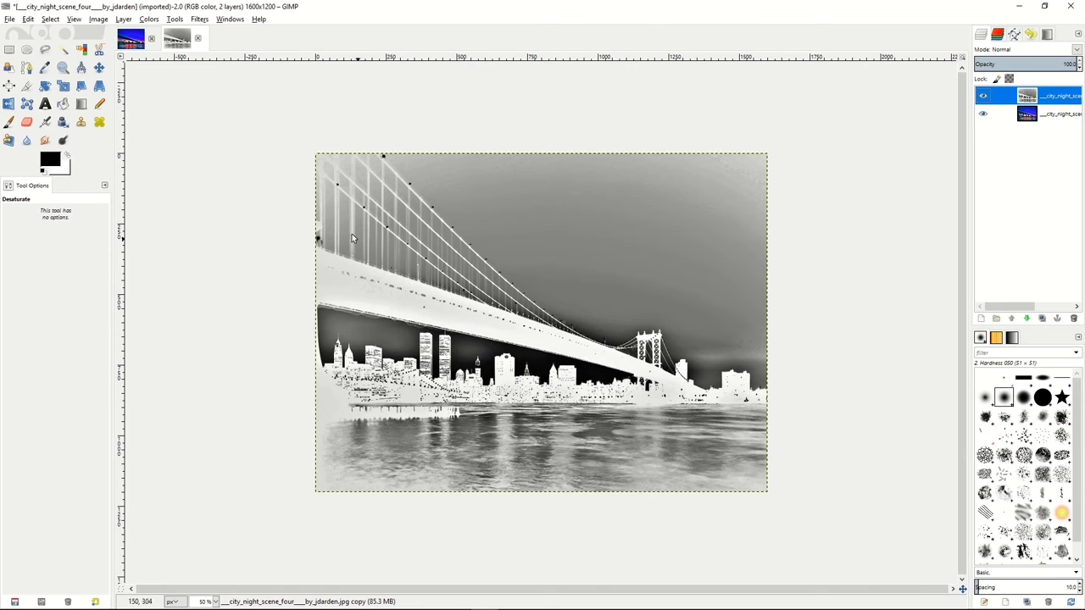
pyautogui.click(173, 21)
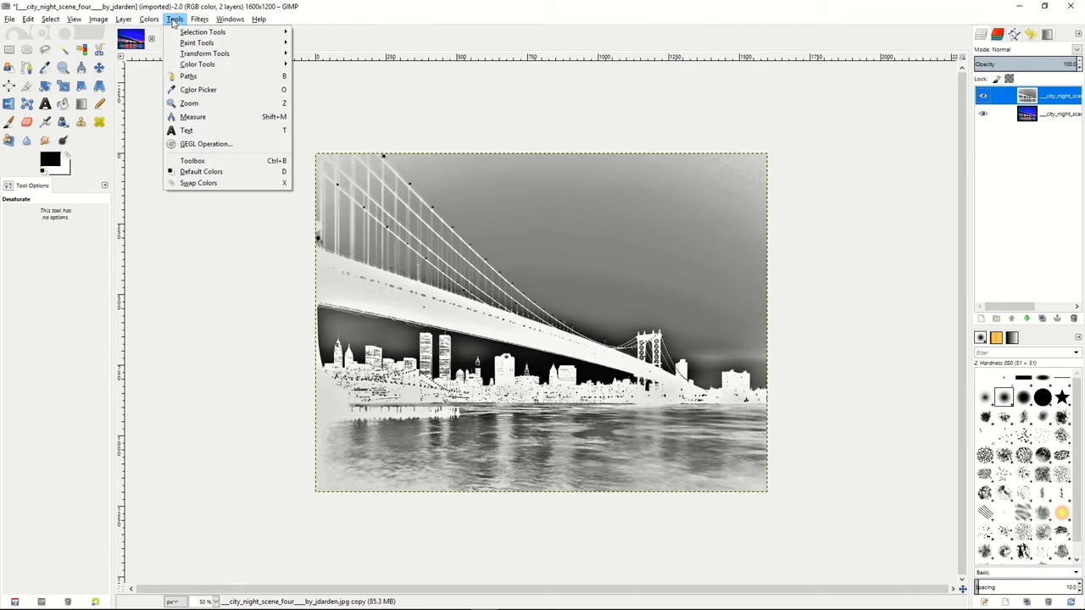
pyautogui.moveTo(200, 19)
pyautogui.moveTo(222, 87)
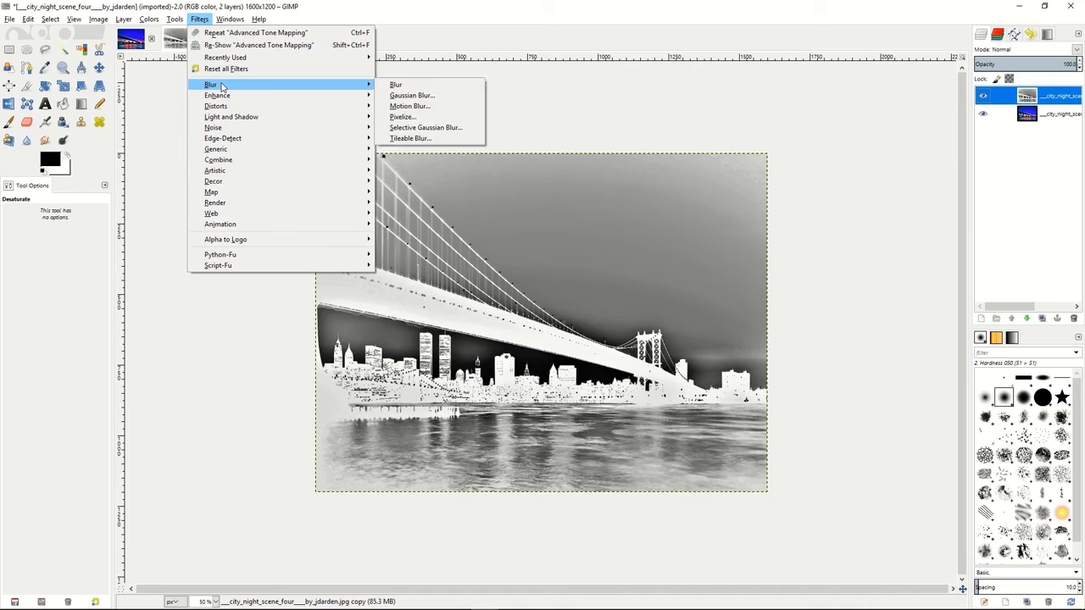
pyautogui.click(427, 98)
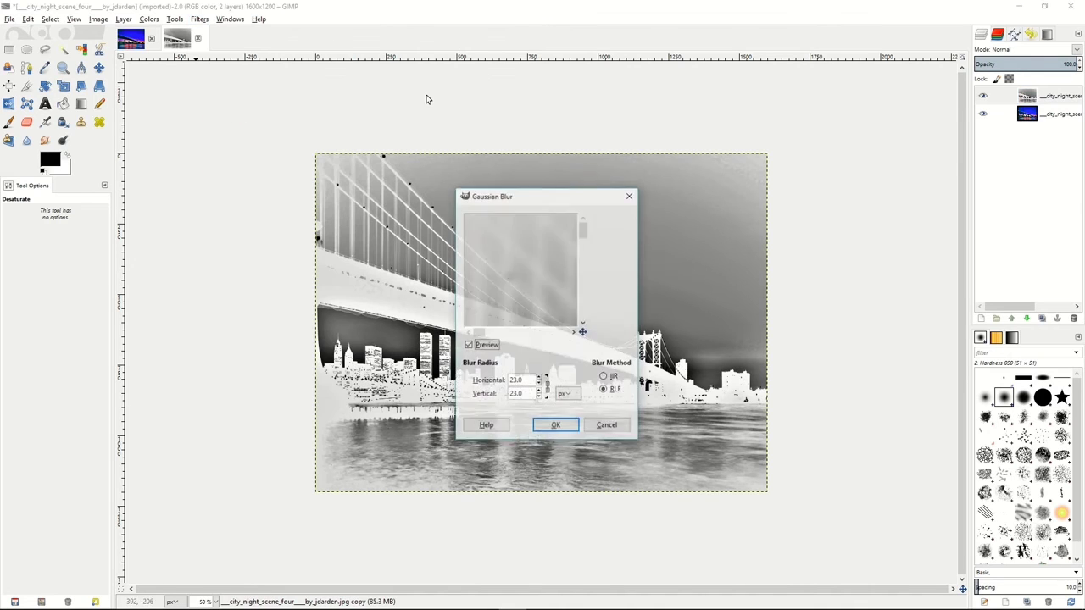
pyautogui.click(543, 385)
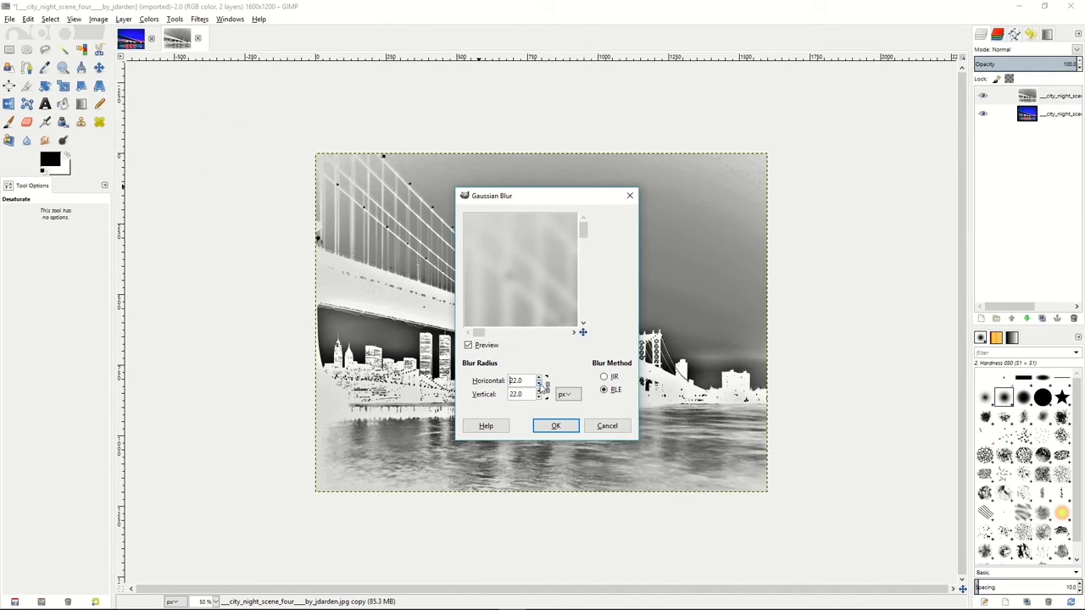
pyautogui.click(543, 385)
pyautogui.click(540, 383)
pyautogui.click(539, 378)
pyautogui.click(539, 379)
pyautogui.click(539, 378)
pyautogui.click(539, 384)
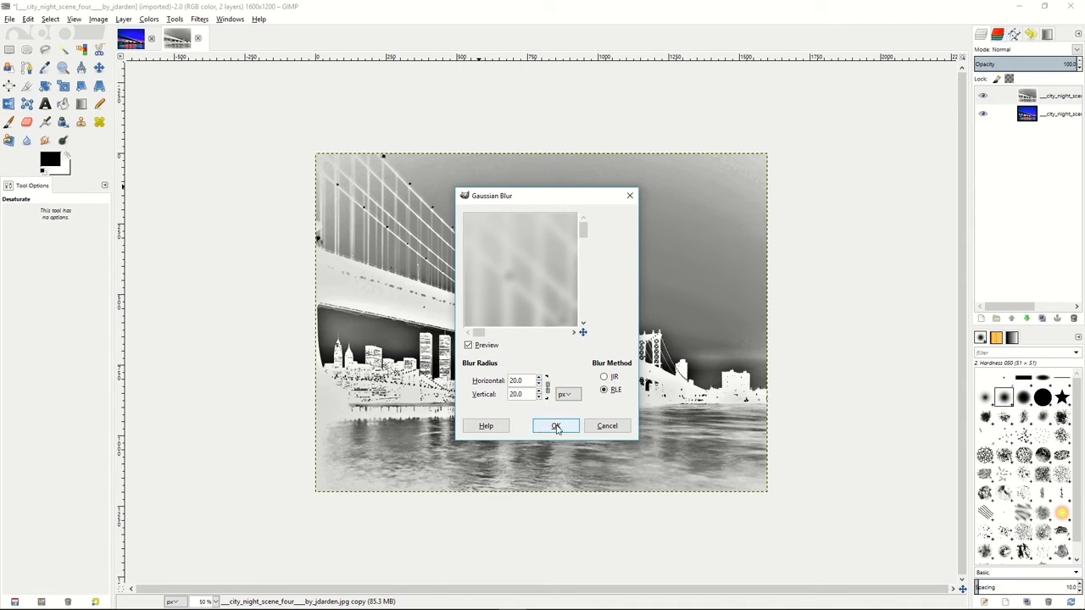
pyautogui.click(556, 426)
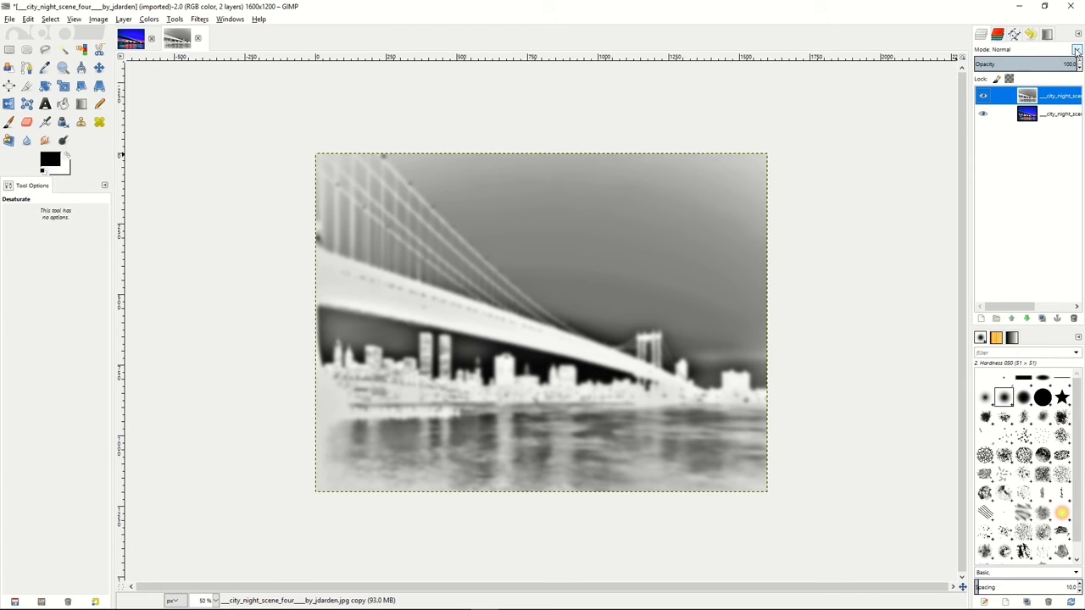
# Blend the blurred copy in Overlay mode at 48 opacity and merge it down onto the bridge layer.
pyautogui.click(1076, 51)
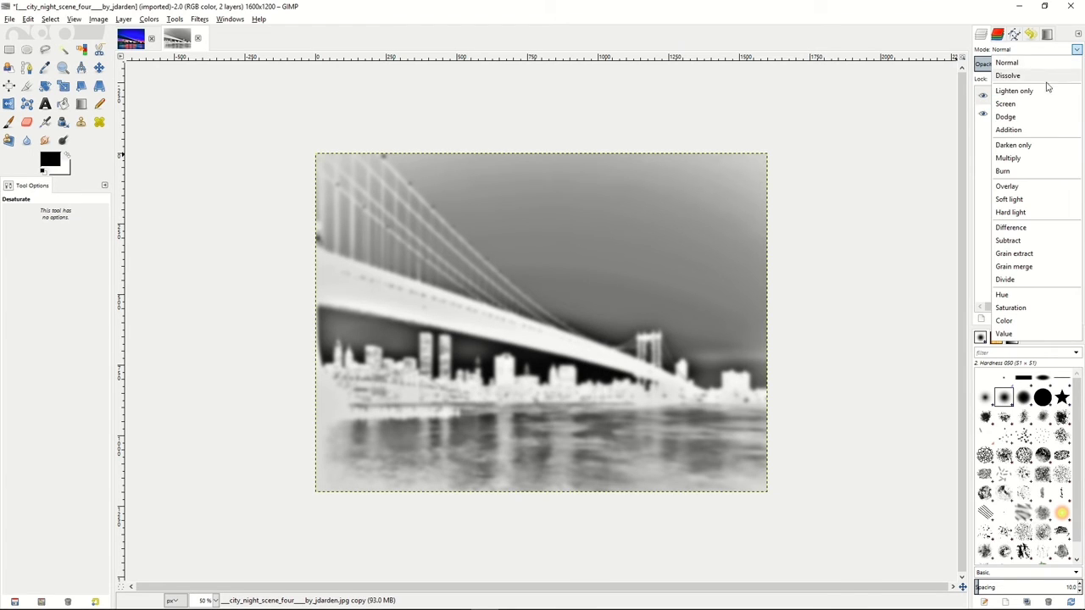
pyautogui.click(1007, 187)
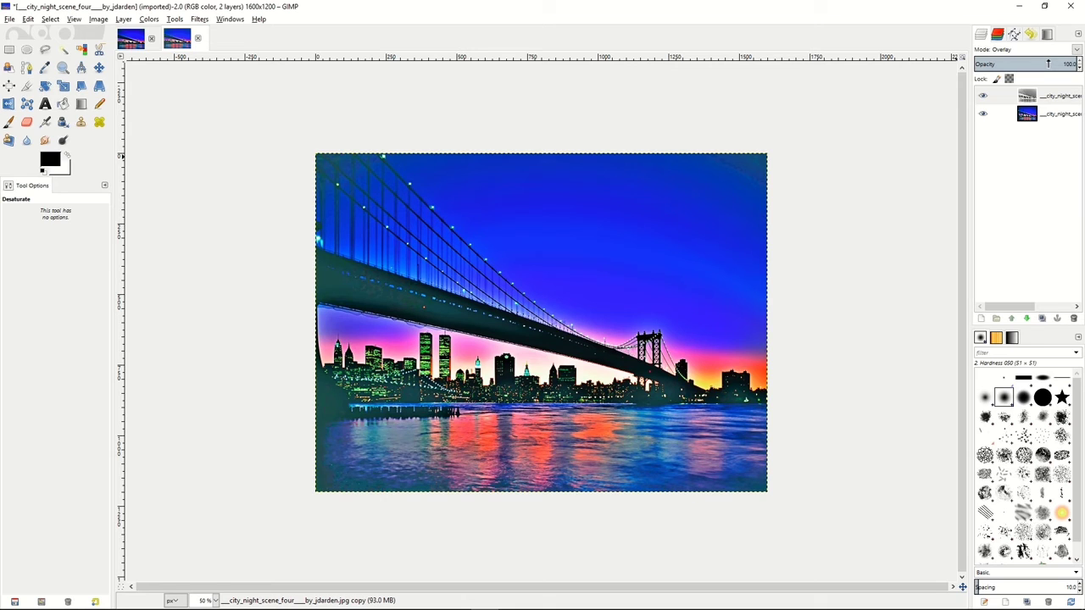
pyautogui.moveTo(1049, 63); pyautogui.dragTo(1025, 63)
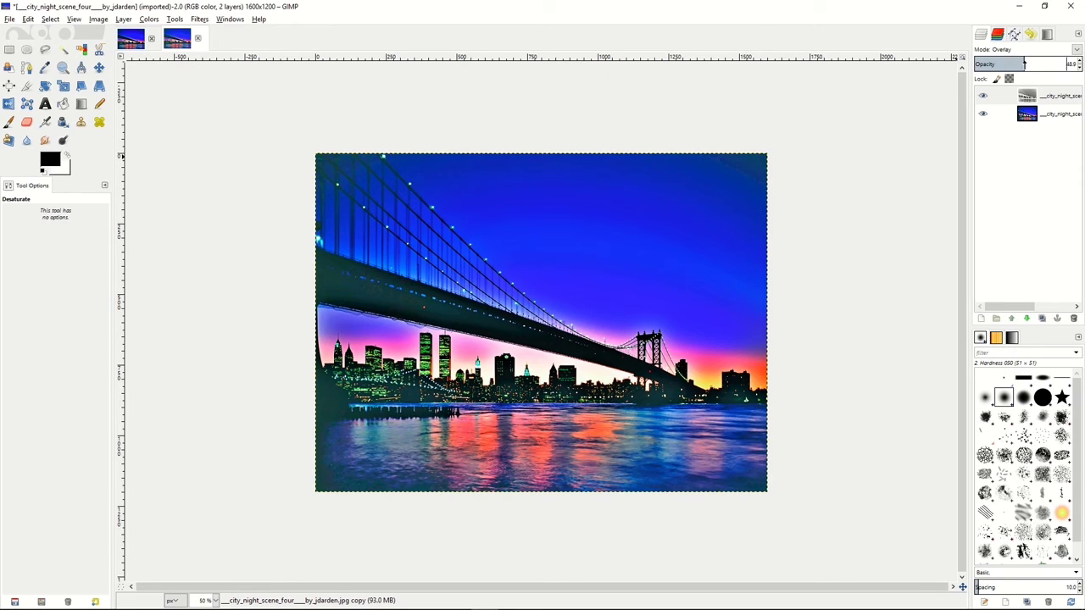
pyautogui.rightClick(1011, 99)
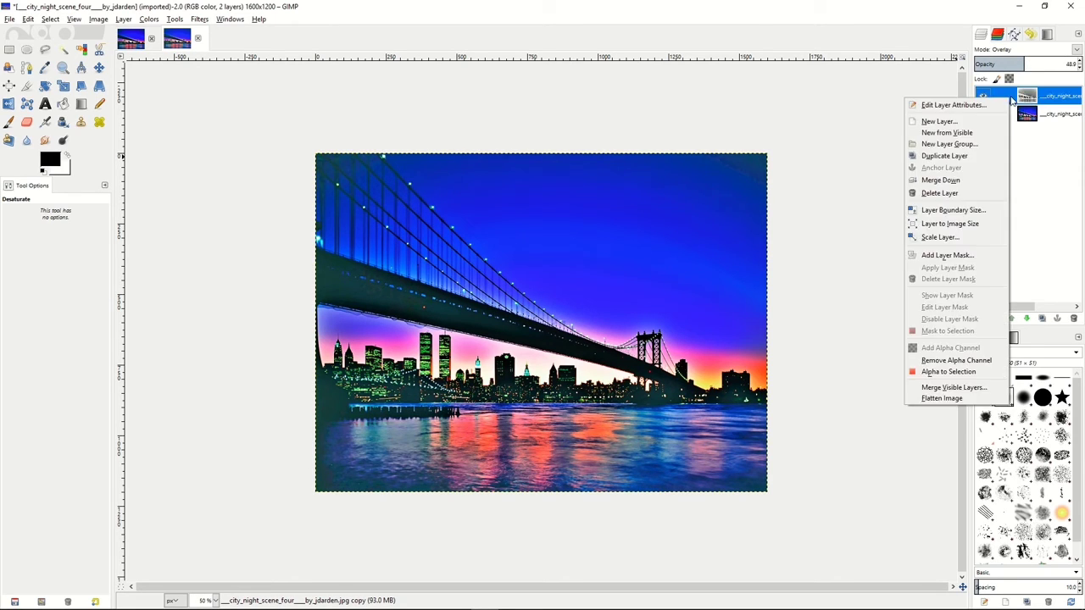
pyautogui.click(941, 180)
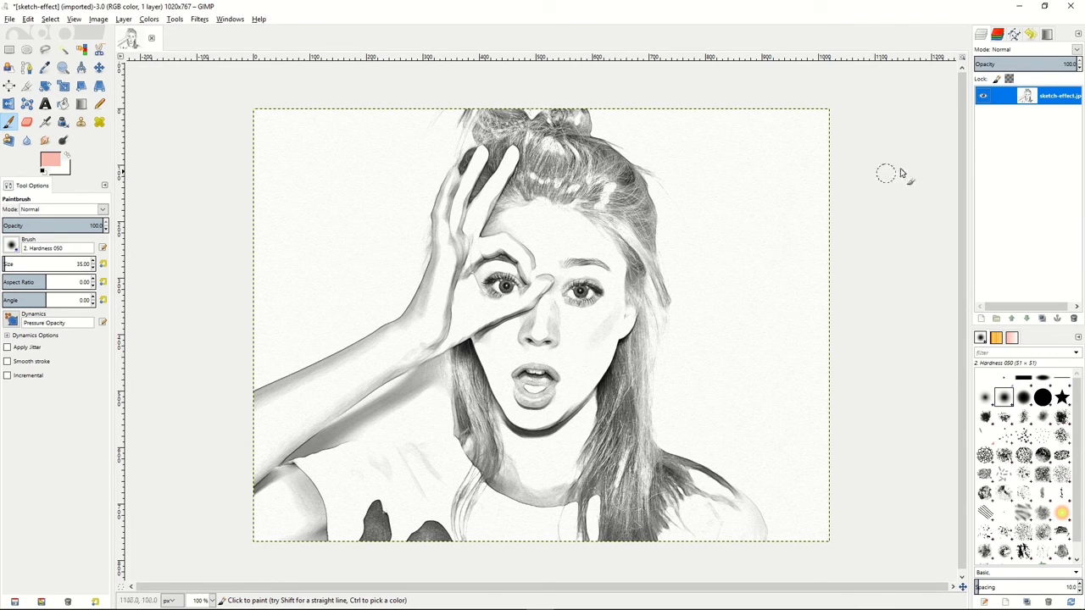
# Add a new transparent layer above the sketch-effect portrait and set its blend mode to Multiply.
pyautogui.rightClick(1012, 98)
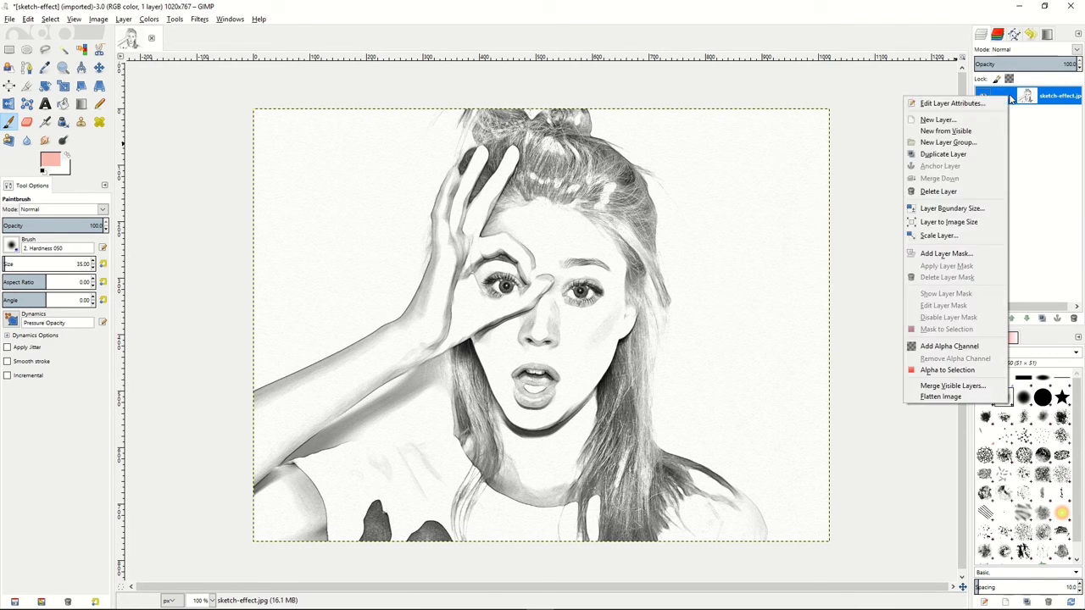
pyautogui.click(960, 121)
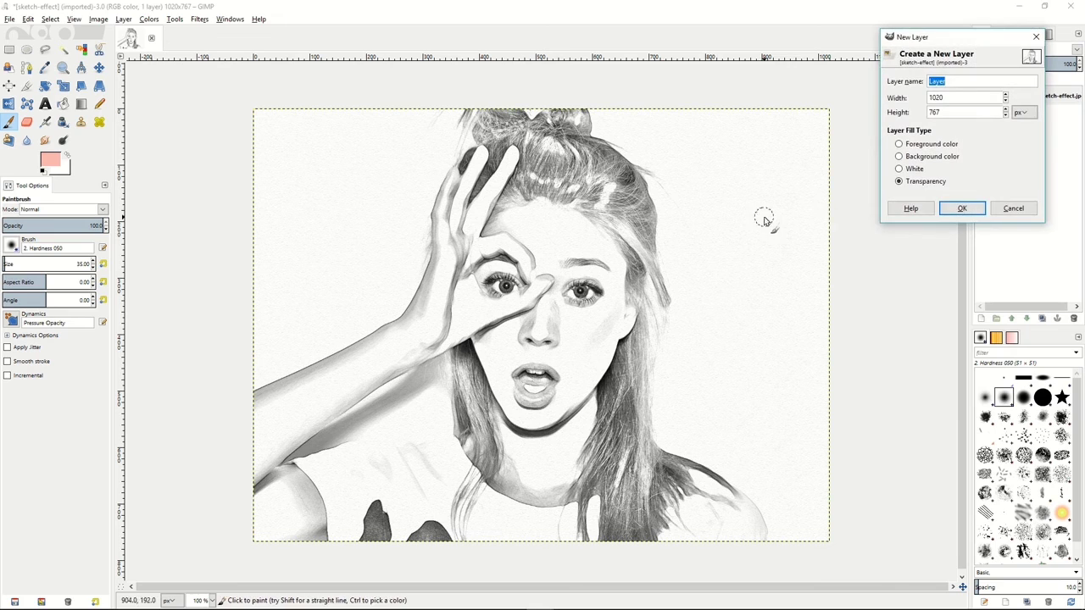
pyautogui.click(962, 209)
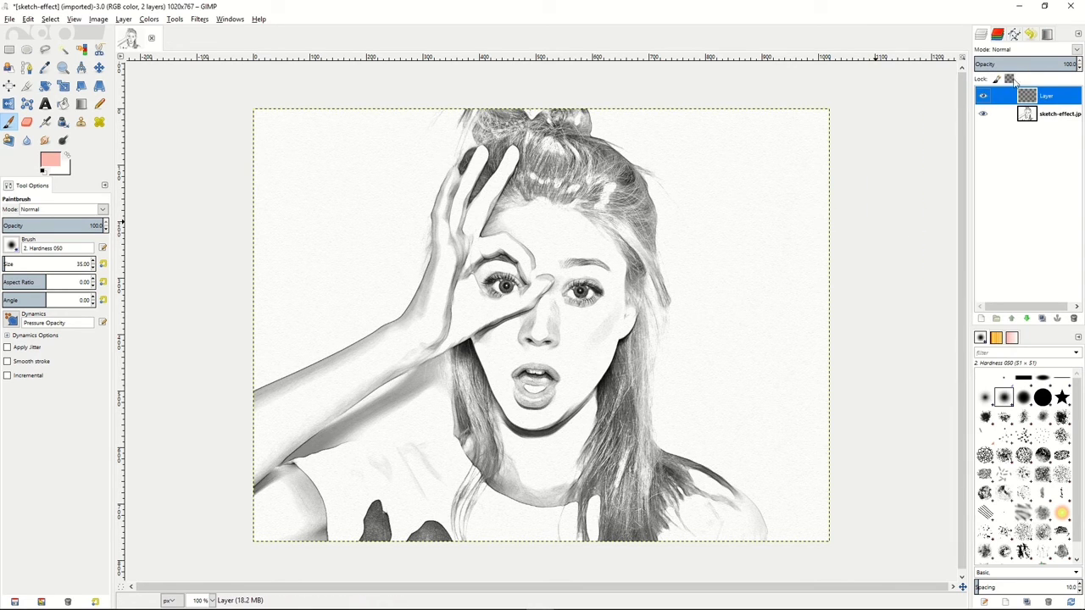
pyautogui.click(1075, 51)
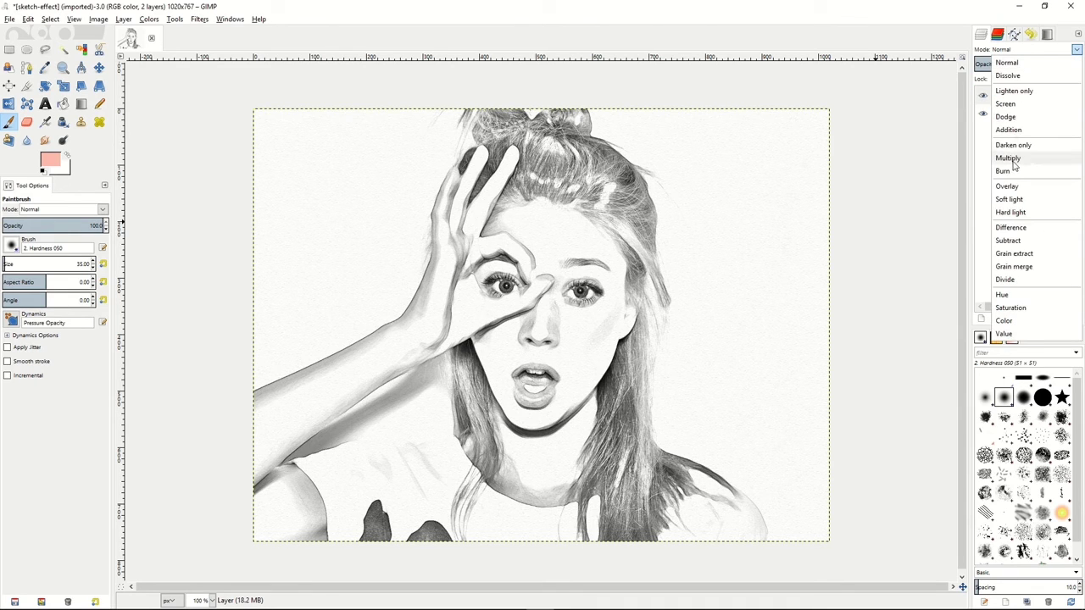
pyautogui.click(1008, 159)
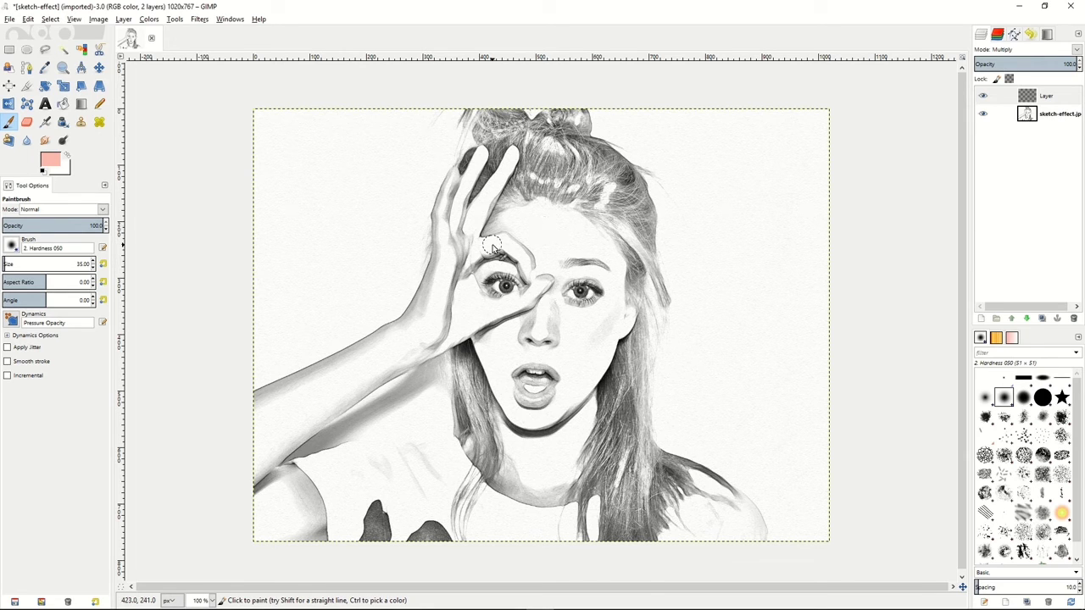
# Paint the woman's raised hand and face on the Multiply layer with a salmon-pink skin colour and the soft Paintbrush.
pyautogui.click(51, 158)
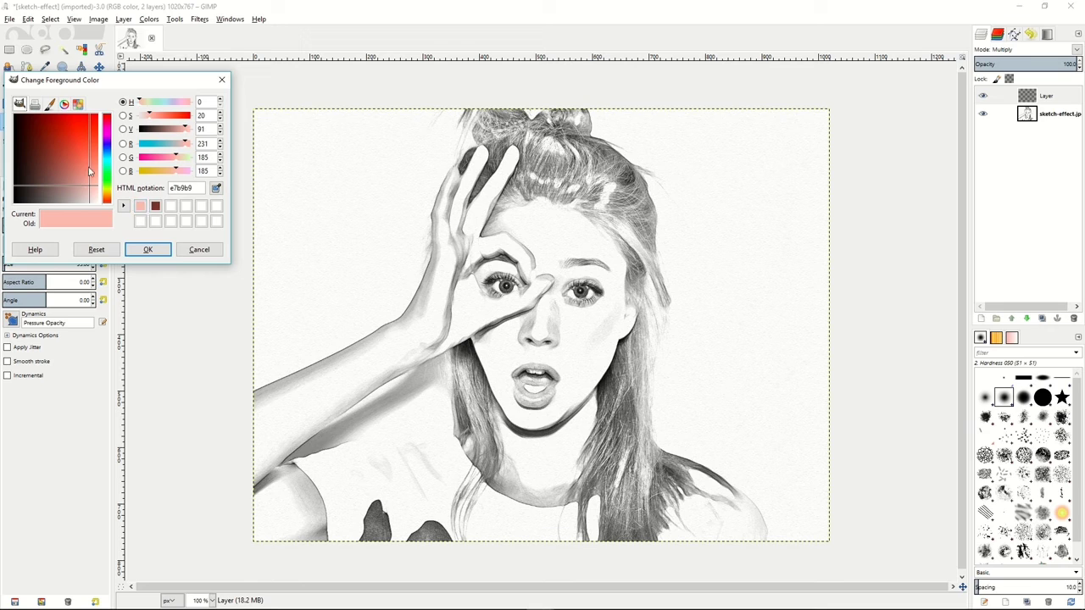
pyautogui.click(154, 251)
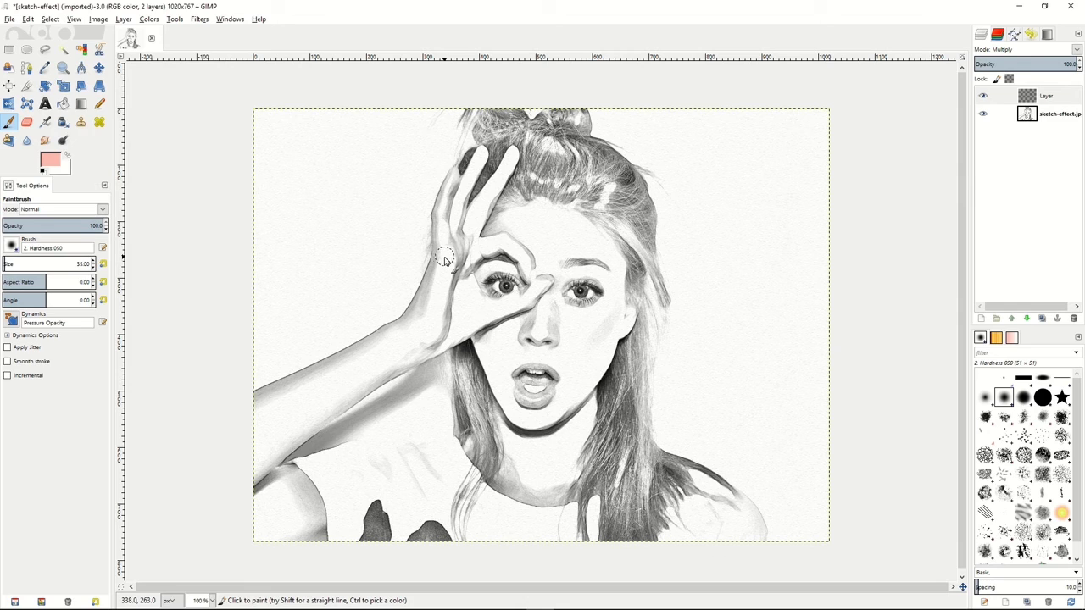
pyautogui.moveTo(444, 261)
pyautogui.mouseDown()
pyautogui.moveTo(441, 214)
pyautogui.moveTo(446, 246)
pyautogui.moveTo(454, 175)
pyautogui.moveTo(439, 222)
pyautogui.moveTo(439, 233)
pyautogui.moveTo(453, 200)
pyautogui.moveTo(452, 239)
pyautogui.moveTo(482, 154)
pyautogui.moveTo(454, 239)
pyautogui.moveTo(458, 224)
pyautogui.moveTo(465, 239)
pyautogui.moveTo(512, 154)
pyautogui.moveTo(473, 206)
pyautogui.moveTo(461, 261)
pyautogui.moveTo(505, 242)
pyautogui.moveTo(464, 254)
pyautogui.moveTo(521, 249)
pyautogui.moveTo(481, 243)
pyautogui.moveTo(541, 246)
pyautogui.moveTo(532, 265)
pyautogui.moveTo(519, 255)
pyautogui.moveTo(529, 285)
pyautogui.moveTo(531, 261)
pyautogui.moveTo(541, 289)
pyautogui.moveTo(543, 270)
pyautogui.moveTo(528, 297)
pyautogui.moveTo(544, 284)
pyautogui.moveTo(527, 305)
pyautogui.moveTo(503, 314)
pyautogui.moveTo(512, 297)
pyautogui.moveTo(466, 314)
pyautogui.moveTo(458, 243)
pyautogui.moveTo(466, 299)
pyautogui.moveTo(446, 253)
pyautogui.moveTo(437, 289)
pyautogui.moveTo(447, 248)
pyautogui.moveTo(435, 299)
pyautogui.moveTo(435, 248)
pyautogui.moveTo(448, 284)
pyautogui.mouseUp()
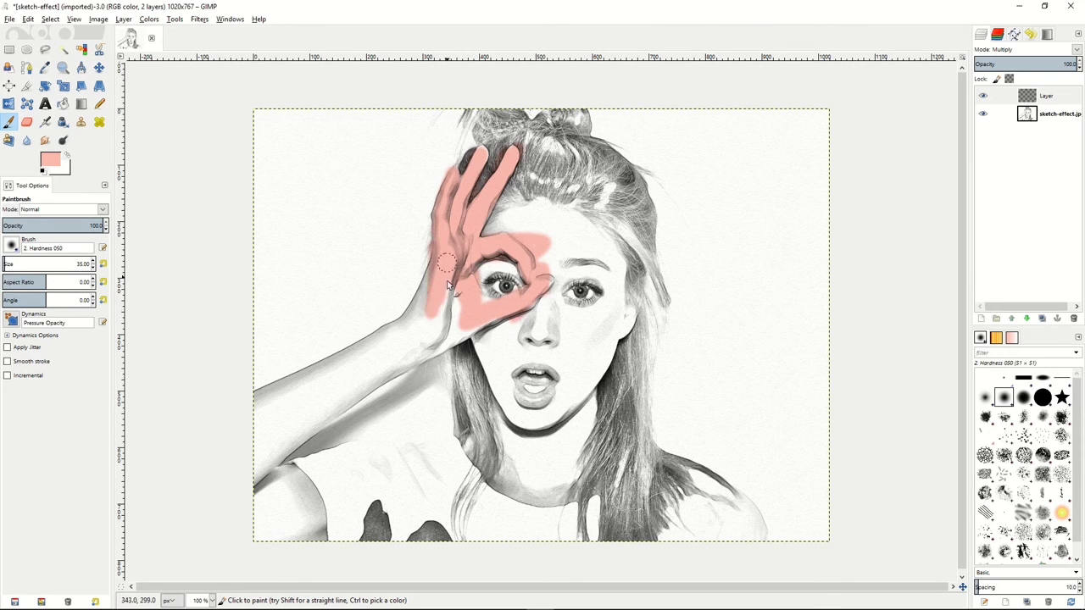
pyautogui.moveTo(451, 337)
pyautogui.mouseDown()
pyautogui.moveTo(490, 293)
pyautogui.moveTo(482, 266)
pyautogui.moveTo(525, 287)
pyautogui.moveTo(478, 279)
pyautogui.moveTo(518, 210)
pyautogui.moveTo(569, 217)
pyautogui.moveTo(542, 232)
pyautogui.moveTo(552, 253)
pyautogui.moveTo(566, 221)
pyautogui.moveTo(628, 258)
pyautogui.moveTo(625, 278)
pyautogui.moveTo(588, 254)
pyautogui.moveTo(571, 265)
pyautogui.moveTo(587, 267)
pyautogui.moveTo(543, 261)
pyautogui.moveTo(599, 270)
pyautogui.moveTo(618, 326)
pyautogui.moveTo(636, 305)
pyautogui.moveTo(604, 340)
pyautogui.moveTo(585, 276)
pyautogui.moveTo(549, 307)
pyautogui.moveTo(584, 326)
pyautogui.moveTo(557, 295)
pyautogui.moveTo(609, 322)
pyautogui.moveTo(508, 381)
pyautogui.moveTo(521, 356)
pyautogui.moveTo(530, 413)
pyautogui.moveTo(578, 346)
pyautogui.mouseUp()
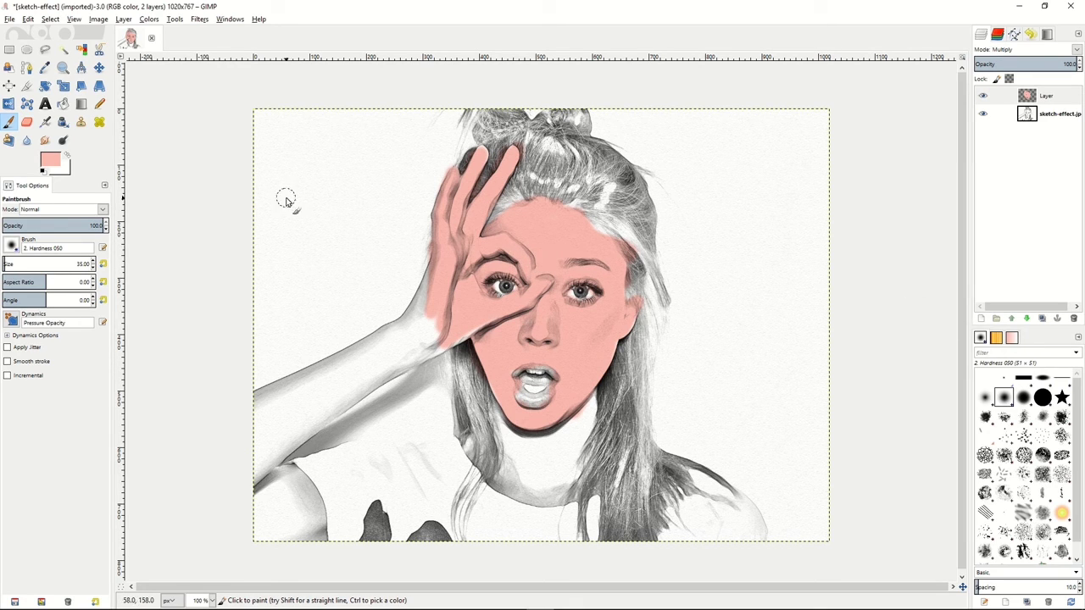
# Shade the painted skin along the hand and face edges with the Burn tool, using brush size 15 and the Midtones range.
pyautogui.click(63, 140)
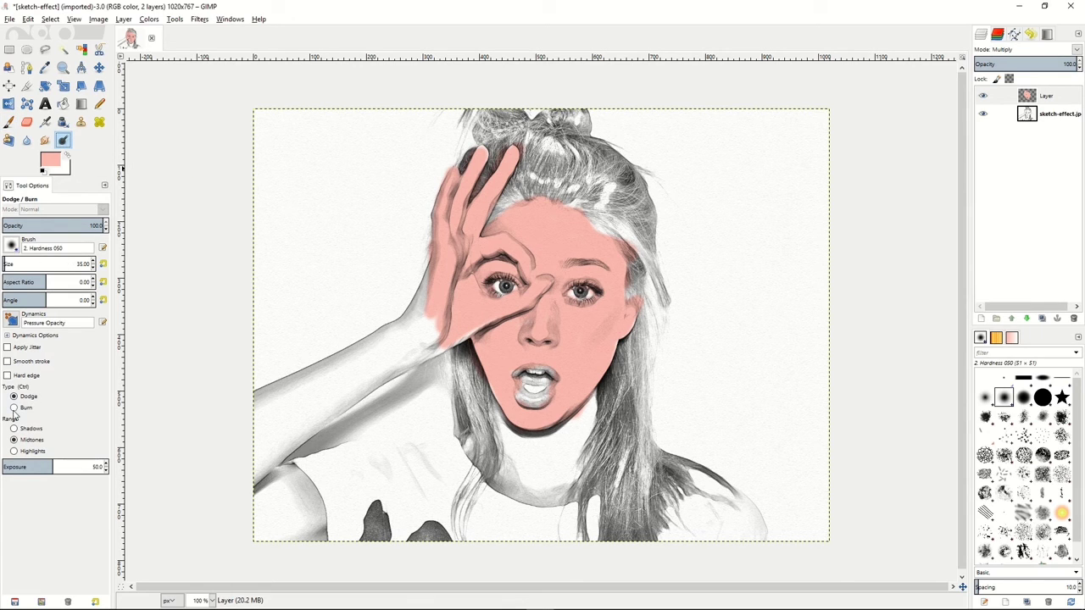
pyautogui.click(14, 410)
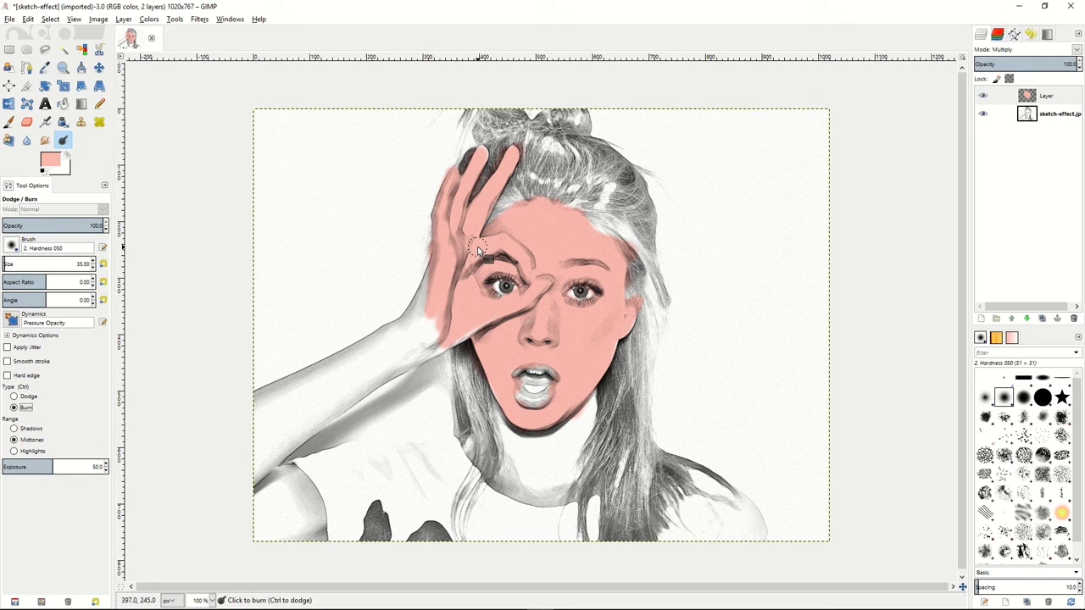
pyautogui.press('[')
pyautogui.press('[')
pyautogui.press('[')
pyautogui.press('[')
pyautogui.press('[')
pyautogui.press('[')
pyautogui.press('[')
pyautogui.press('[')
pyautogui.press('[')
pyautogui.press(']')
pyautogui.press(']')
pyautogui.press(']')
pyautogui.press(']')
pyautogui.press('[')
pyautogui.press('[')
pyautogui.press('[')
pyautogui.press('[')
pyautogui.press('[')
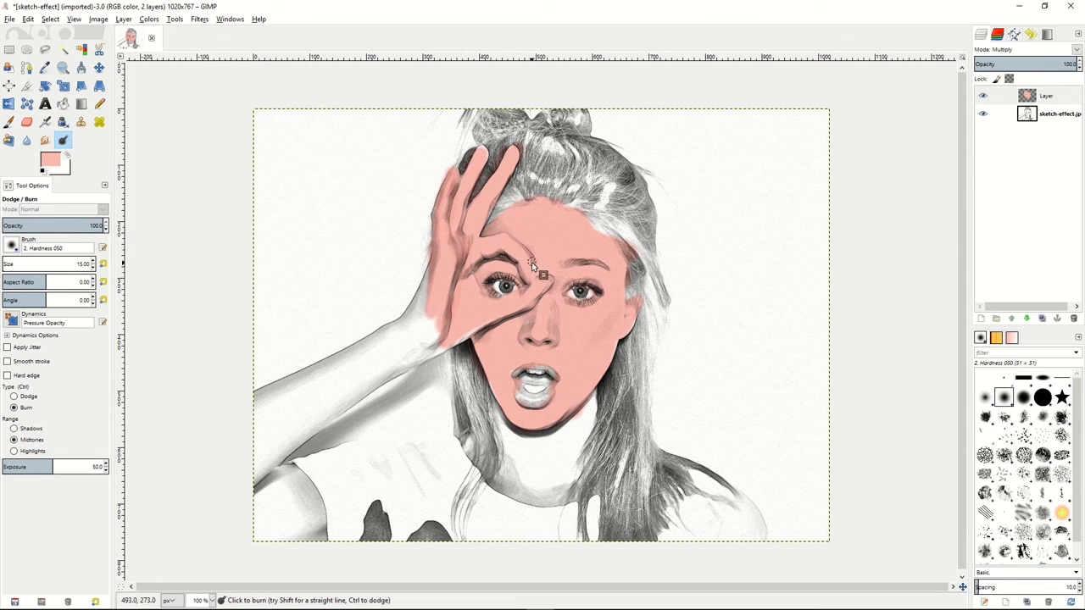
pyautogui.moveTo(524, 253); pyautogui.dragTo(526, 260)
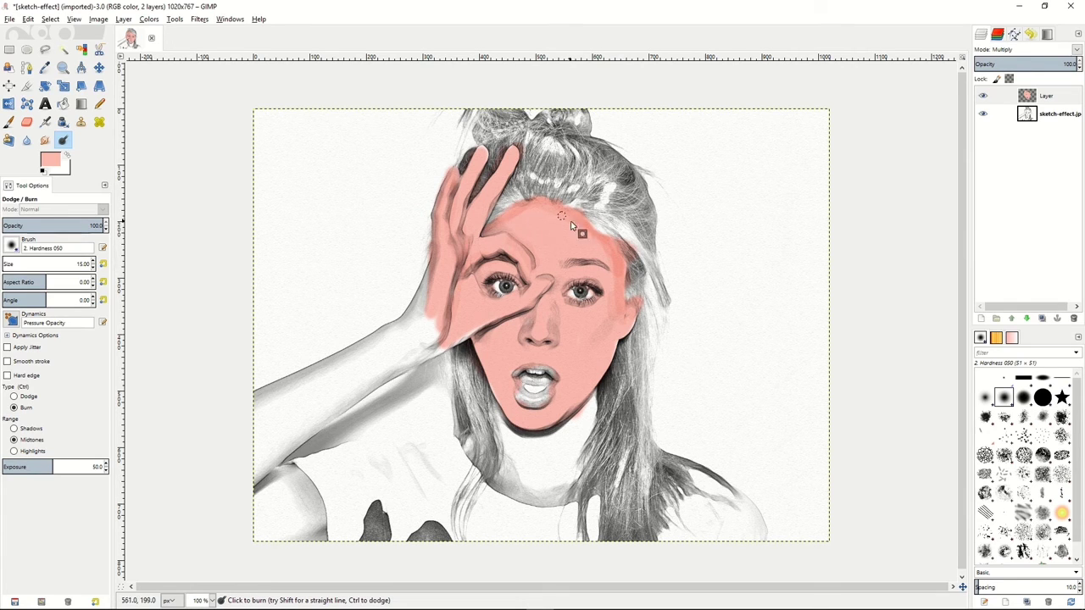
# Set the Smudge tool's rate to 32 and blend the burned shading around the top of the forehead.
pyautogui.press('s')
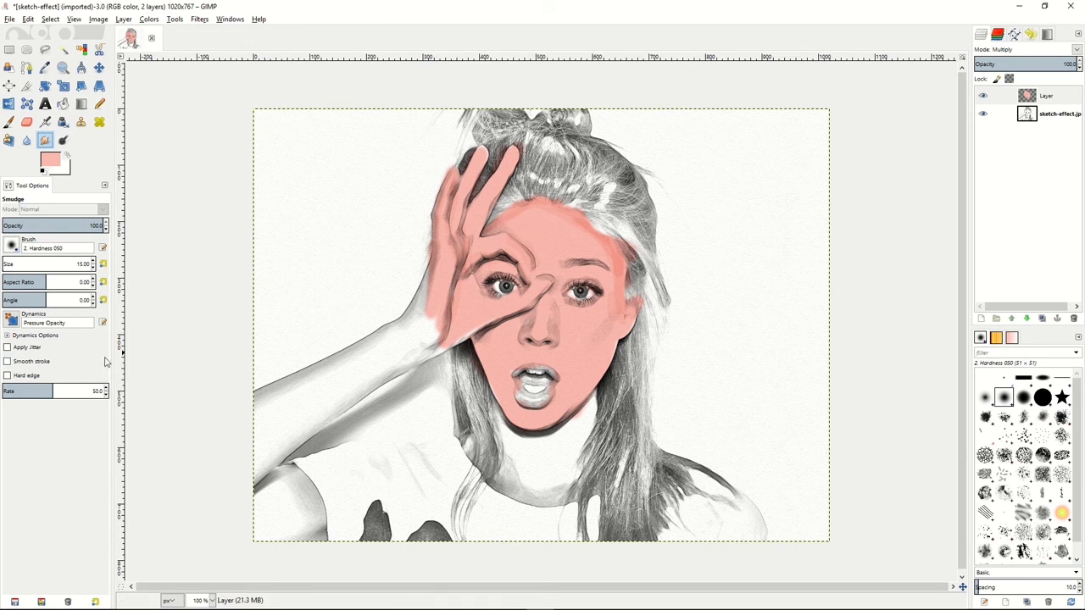
pyautogui.moveTo(26, 394)
pyautogui.mouseDown()
pyautogui.moveTo(8, 395)
pyautogui.moveTo(58, 392)
pyautogui.moveTo(4, 393)
pyautogui.mouseUp()
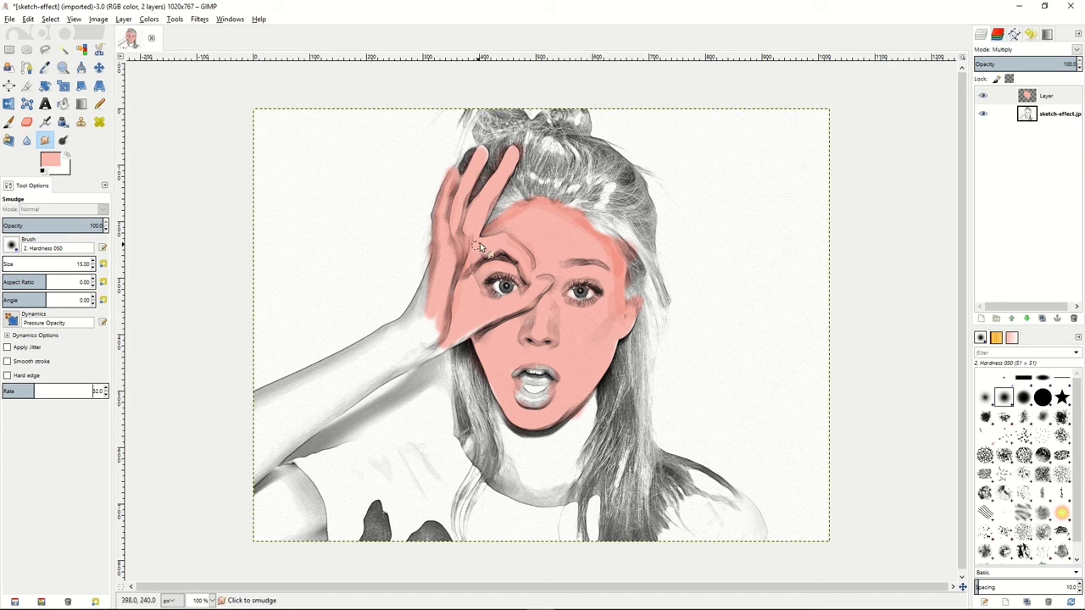
pyautogui.click(508, 224)
pyautogui.moveTo(520, 213); pyautogui.dragTo(519, 216)
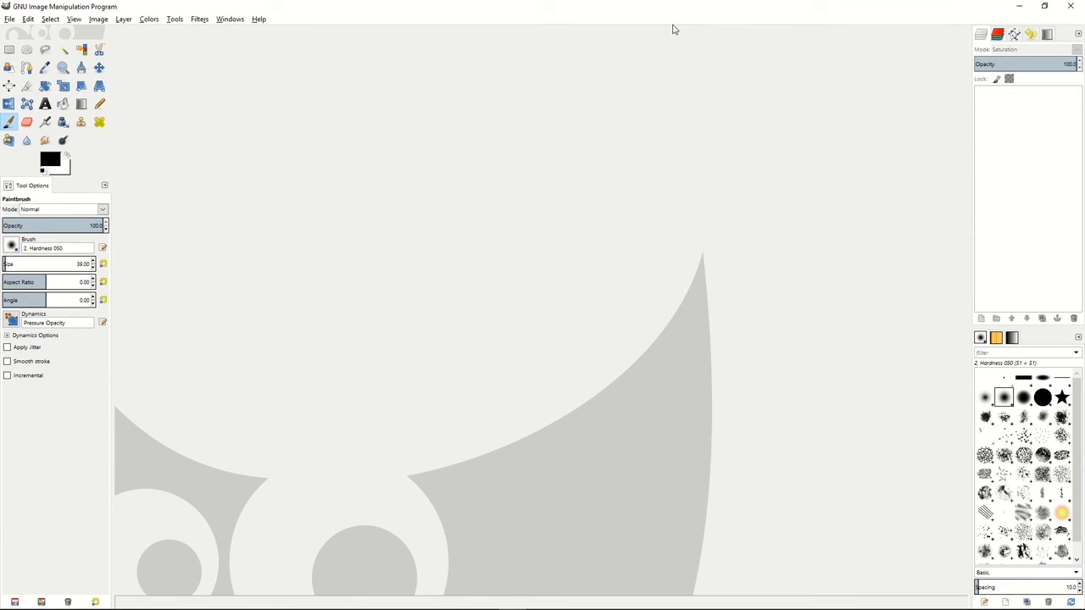
# Open the recent image o-HEAD-OUT-WINDOW-SMILING-facebook and fit the whole photo in view.
pyautogui.click(11, 19)
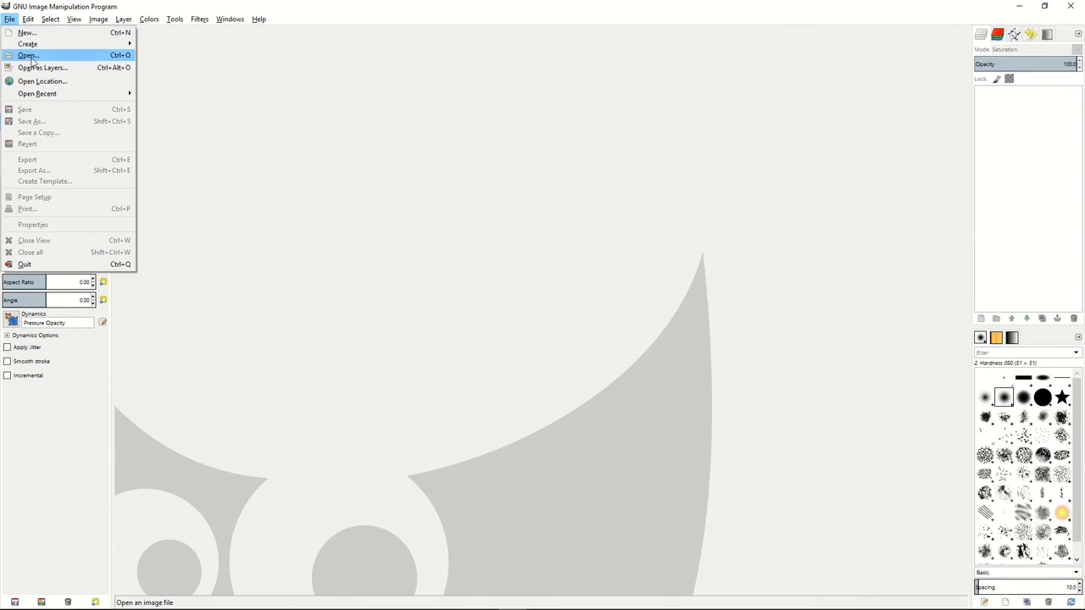
pyautogui.moveTo(50, 96)
pyautogui.click(203, 97)
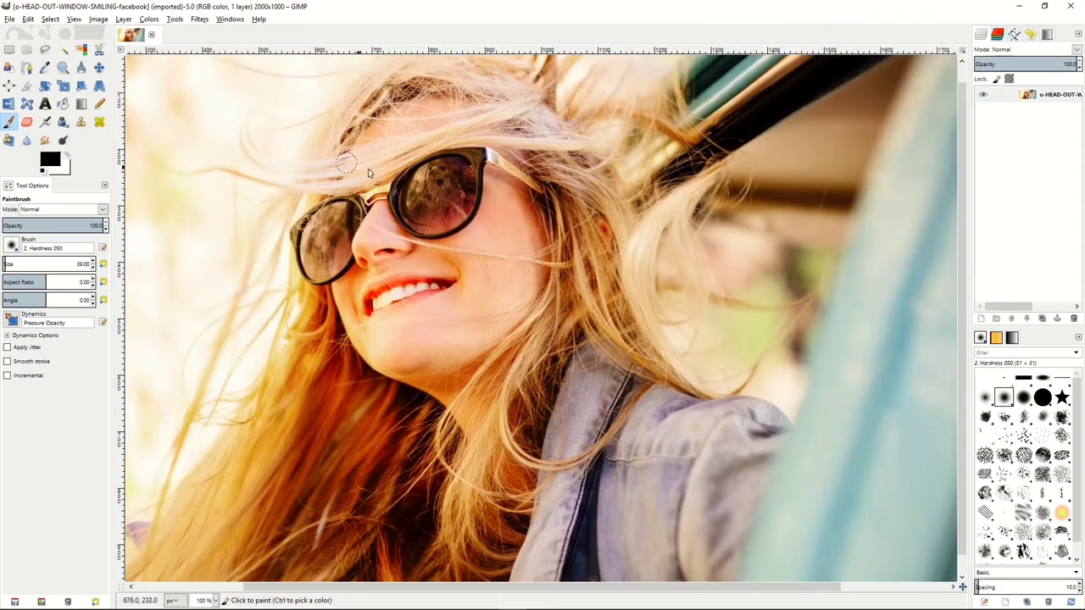
pyautogui.press('-')
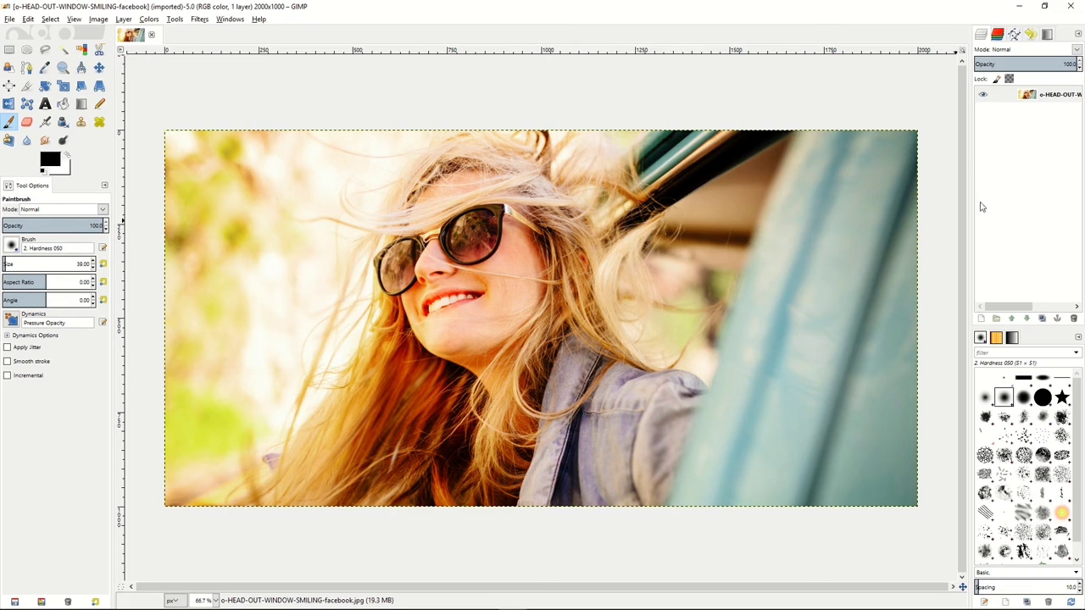
# Add a new 2000 x 1000 px transparent layer above the photo of the woman with sunglasses.
pyautogui.rightClick(1007, 137)
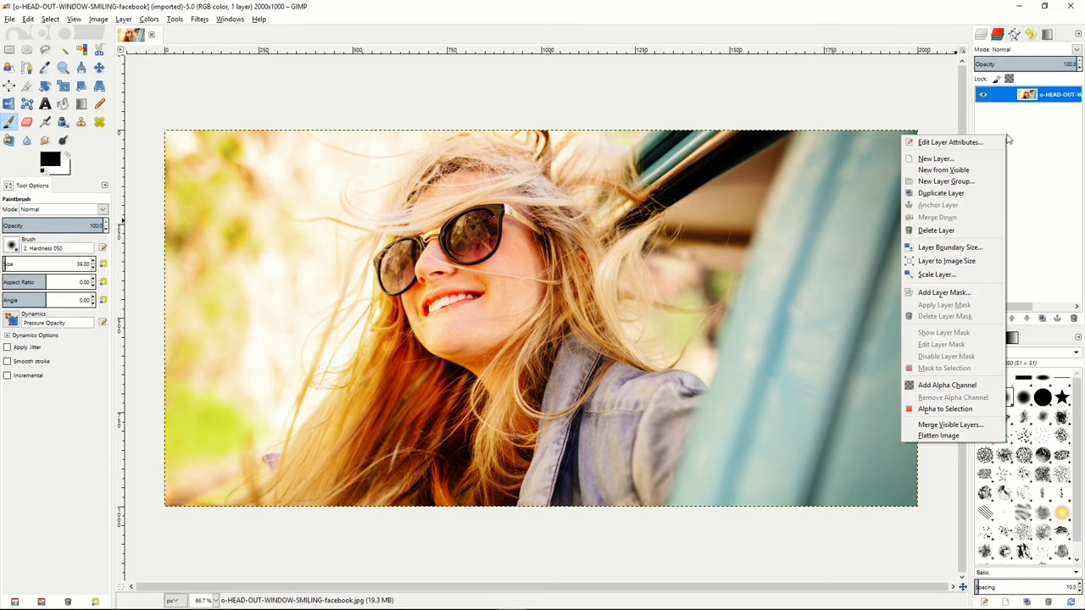
pyautogui.click(969, 160)
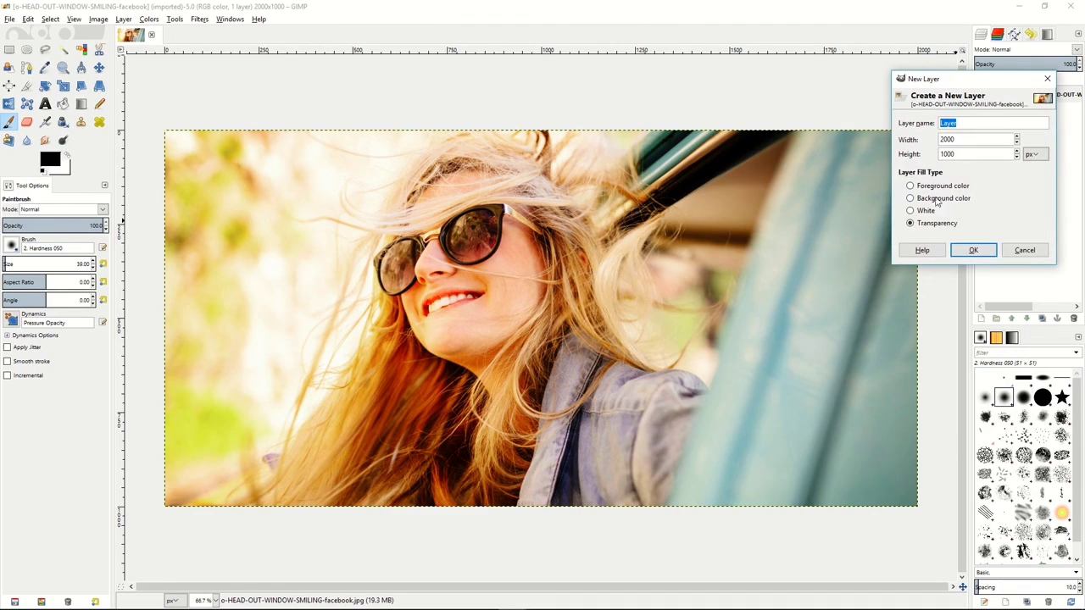
pyautogui.click(970, 250)
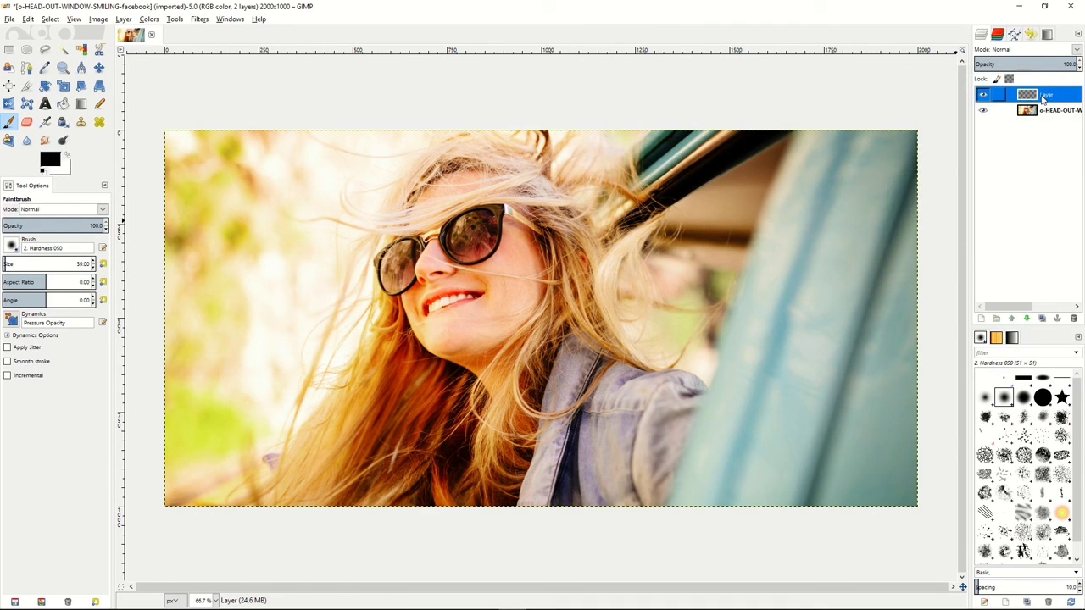
# Add a white (full opacity) mask to the new transparent layer and set the layer's blend mode to Saturation at 100 opacity.
pyautogui.rightClick(1043, 100)
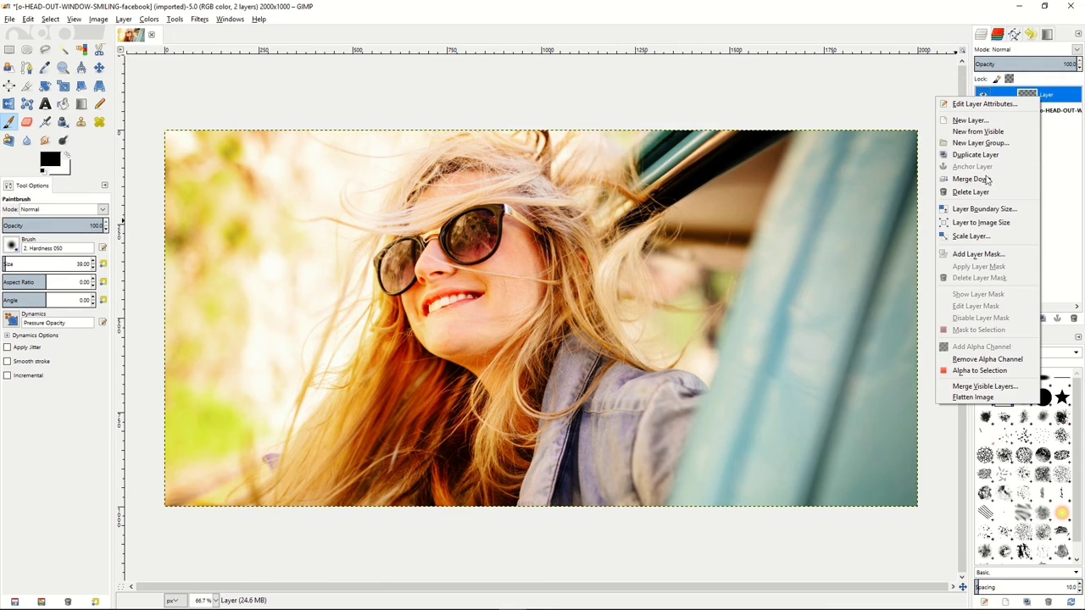
pyautogui.click(980, 256)
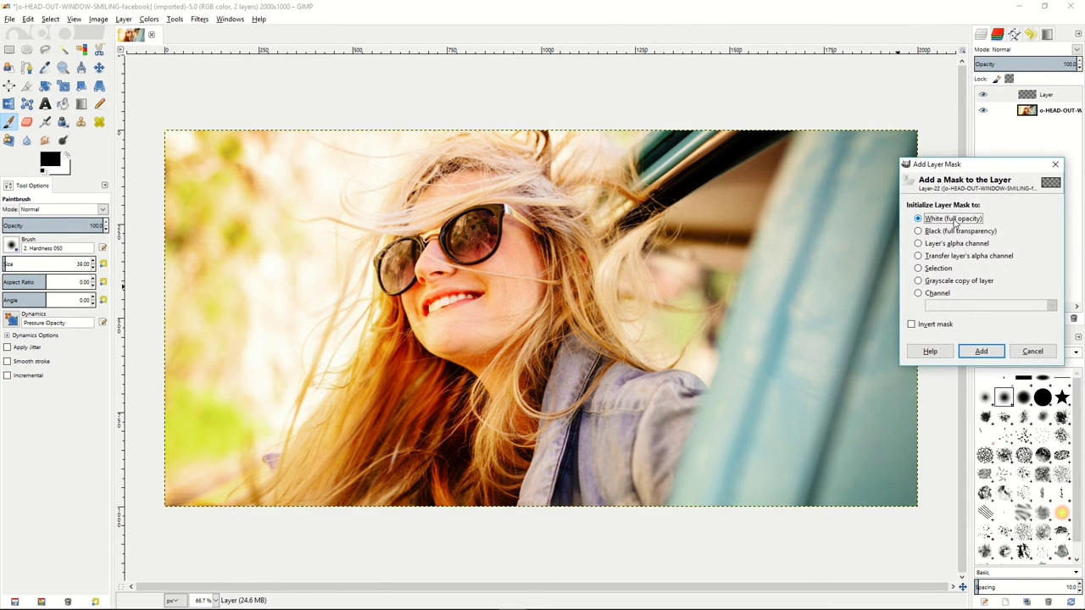
pyautogui.click(981, 351)
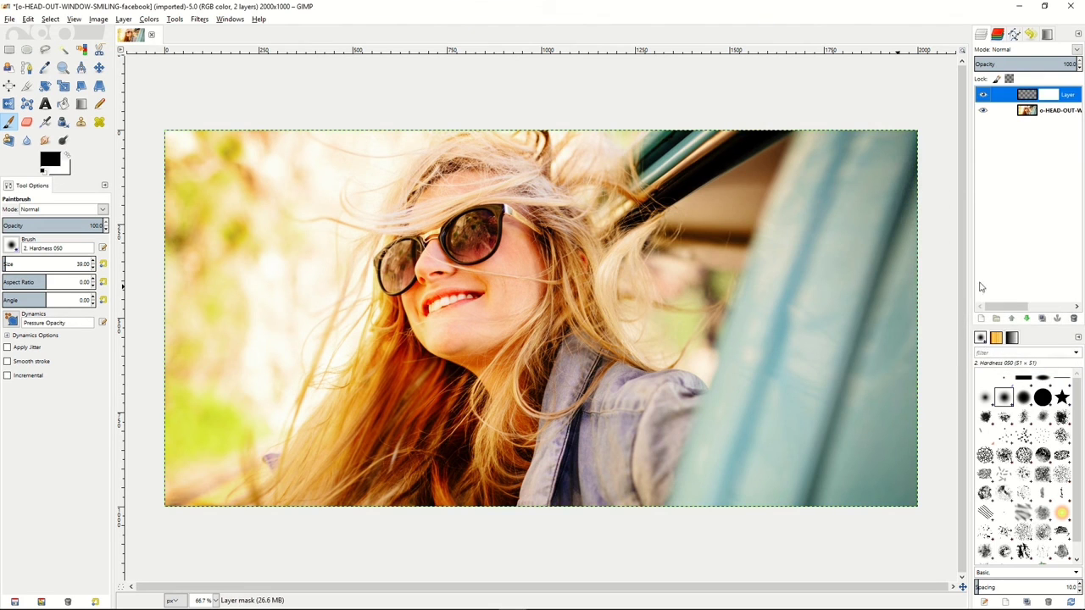
pyautogui.click(1021, 50)
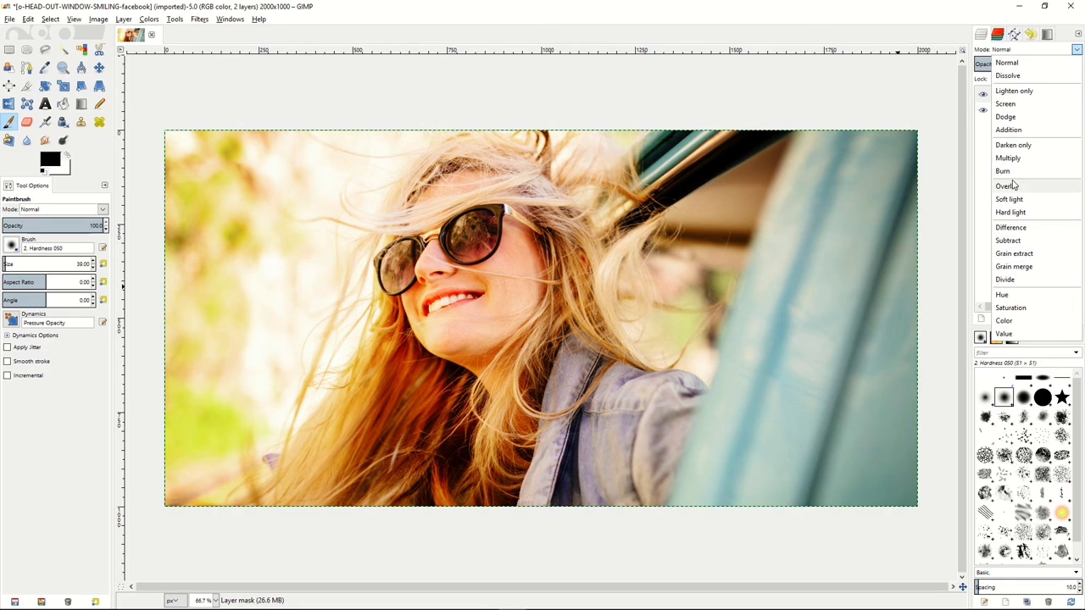
pyautogui.click(1010, 307)
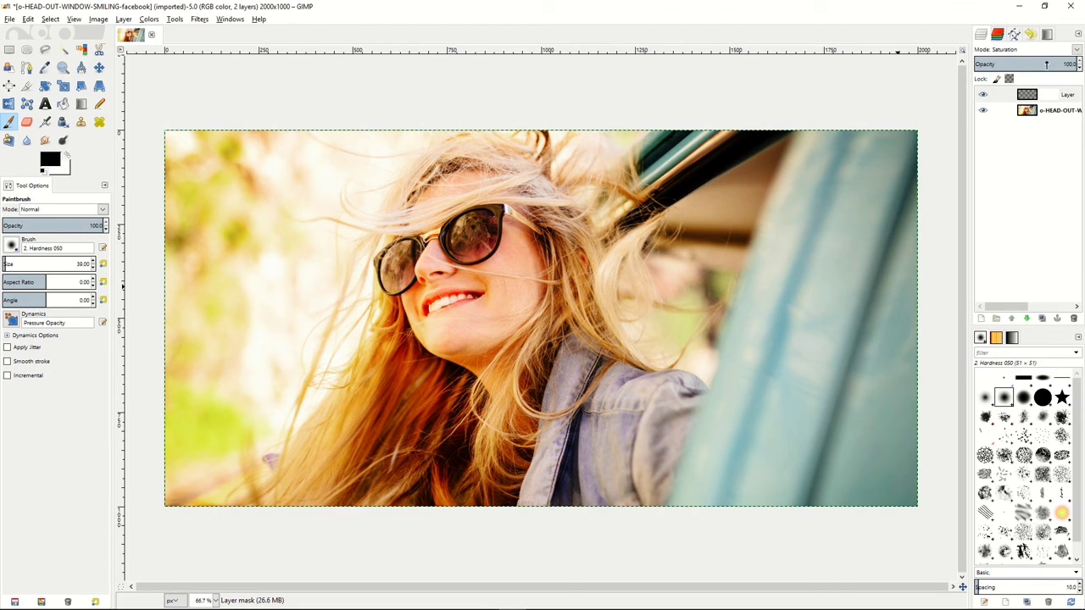
pyautogui.moveTo(1051, 64); pyautogui.dragTo(1077, 65)
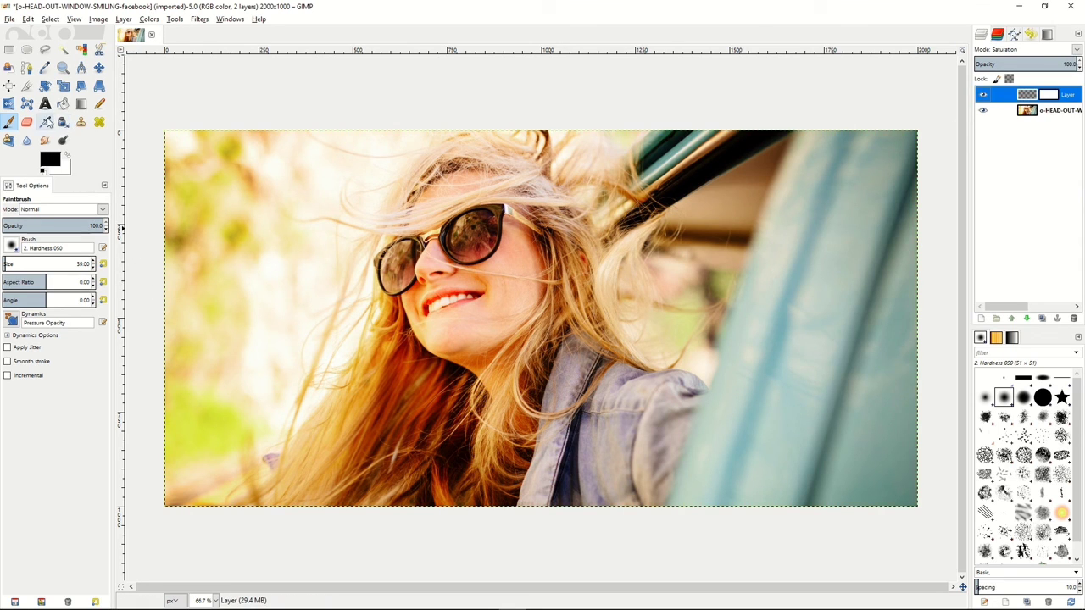
# Bucket-fill the Saturation layer itself, not its mask, with black and reduce the layer's opacity to 87.9.
pyautogui.click(63, 103)
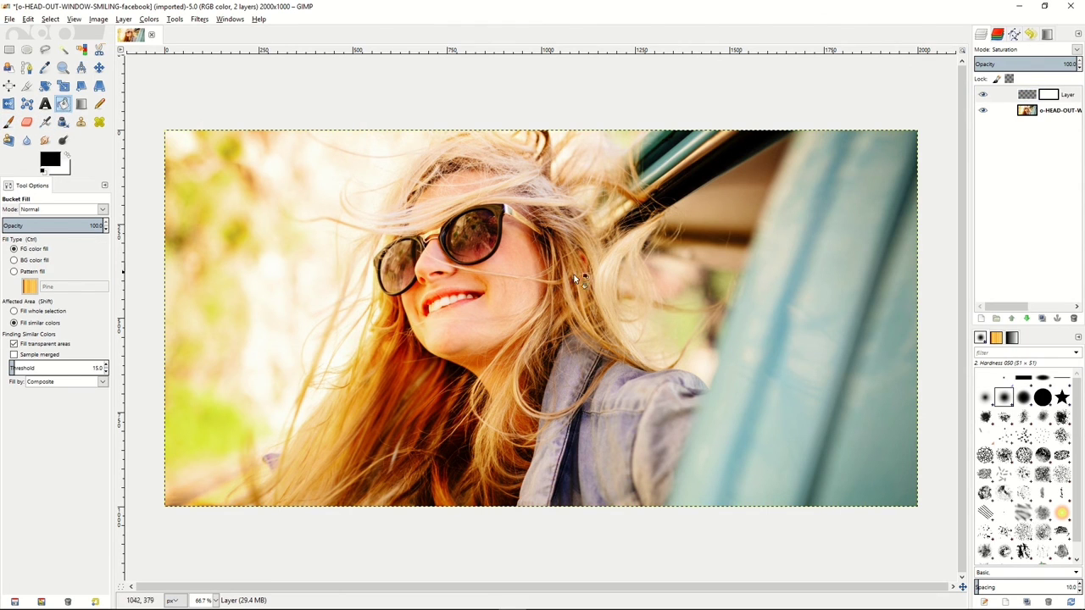
pyautogui.click(1027, 96)
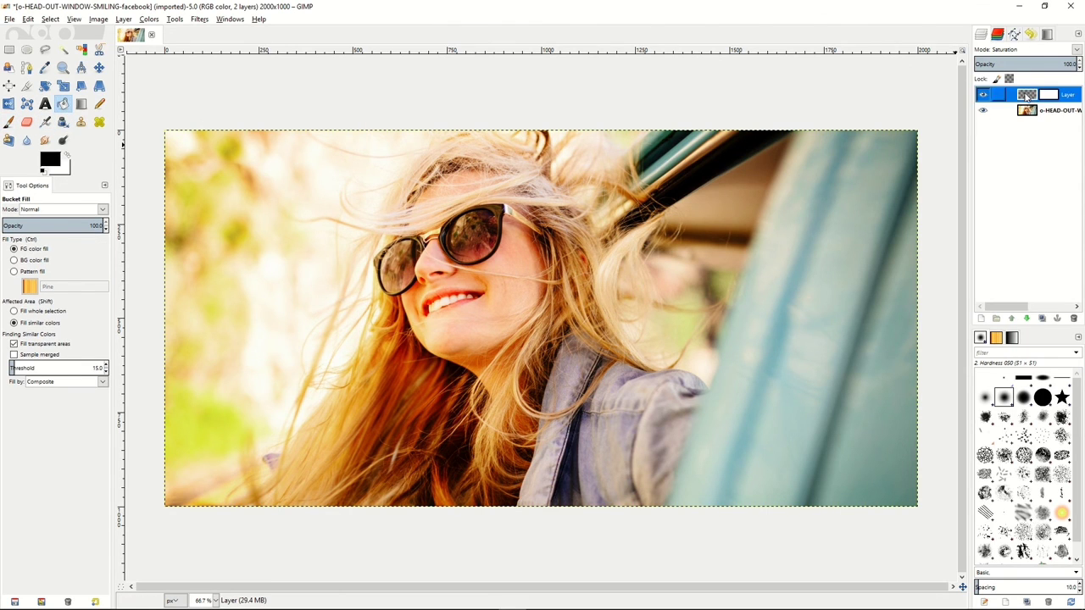
pyautogui.click(652, 252)
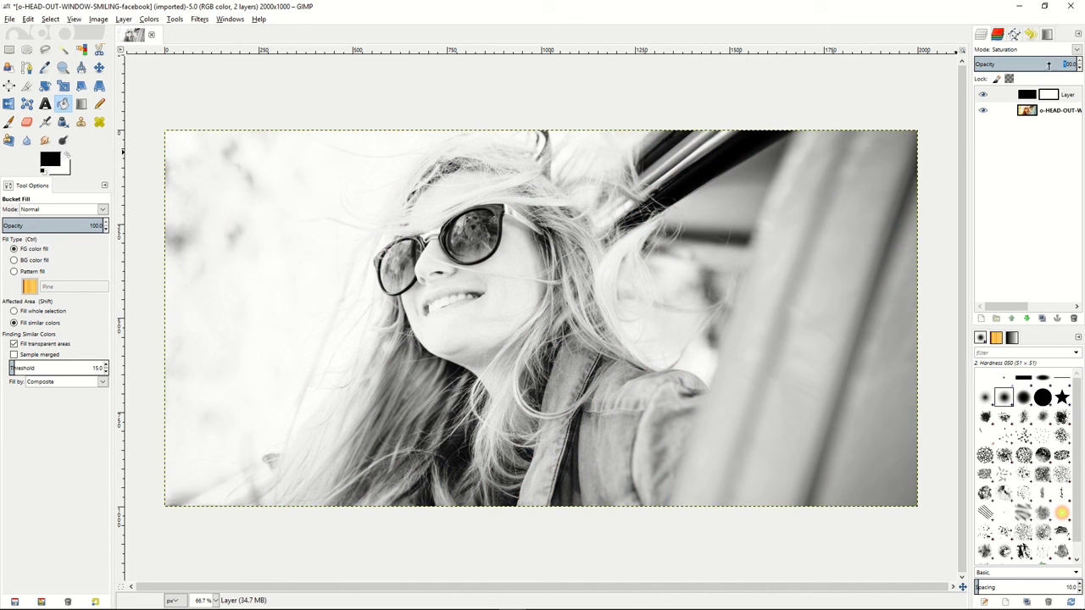
pyautogui.moveTo(1048, 65)
pyautogui.mouseDown()
pyautogui.moveTo(1006, 64)
pyautogui.moveTo(1066, 64)
pyautogui.moveTo(1043, 65)
pyautogui.mouseUp()
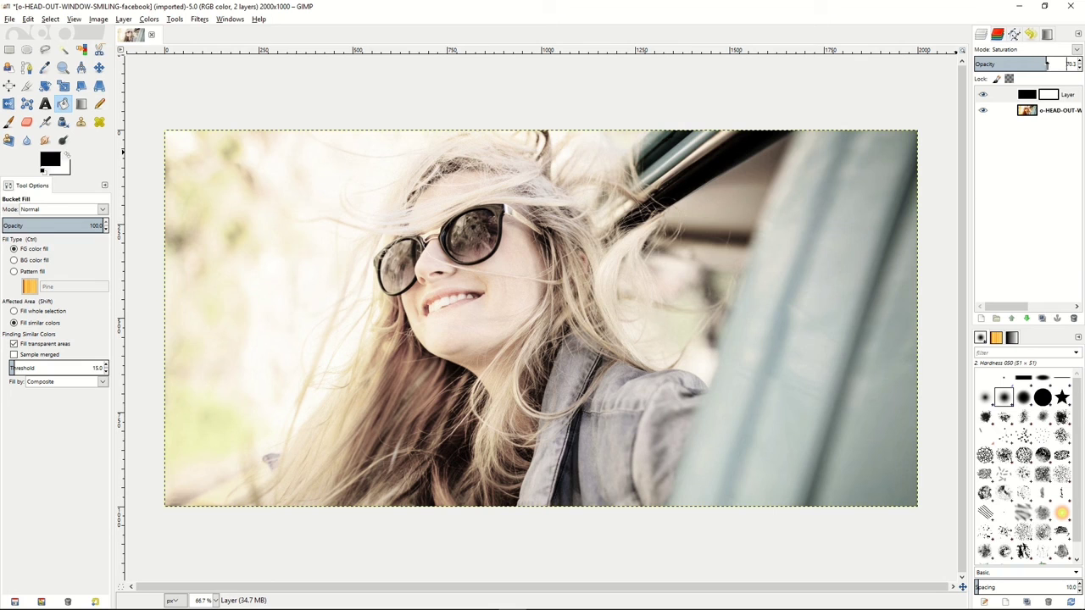
pyautogui.moveTo(1046, 64)
pyautogui.mouseDown()
pyautogui.moveTo(1066, 64)
pyautogui.moveTo(1043, 64)
pyautogui.mouseUp()
pyautogui.moveTo(1043, 64); pyautogui.dragTo(1065, 64)
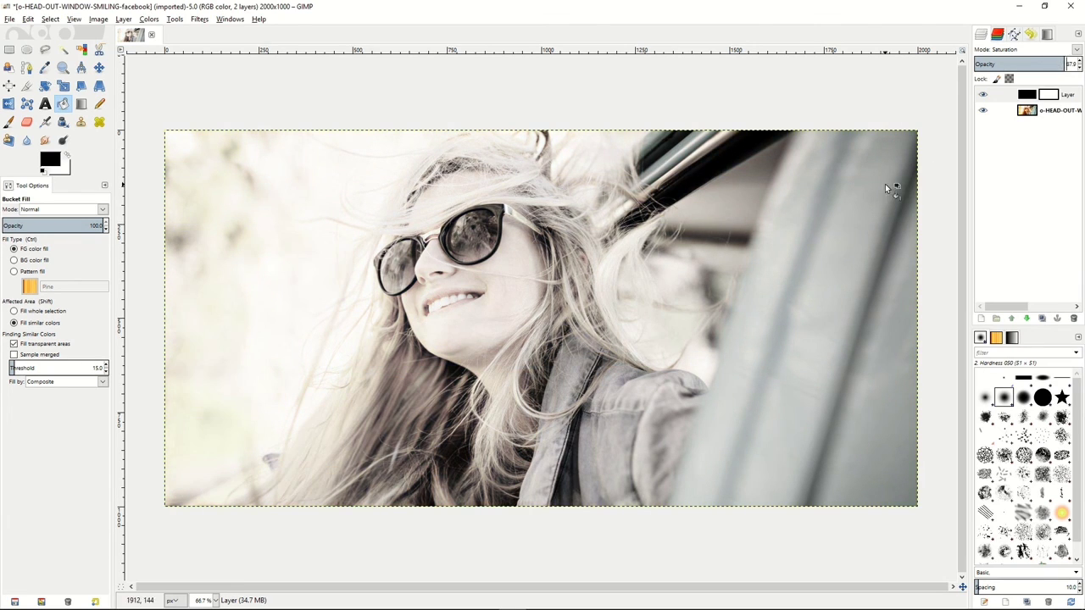
# On the photo layer, trace the sunglasses' lenses, bridge and temple arm with the Scissors tool and convert the outline to a selection.
pyautogui.click(1030, 113)
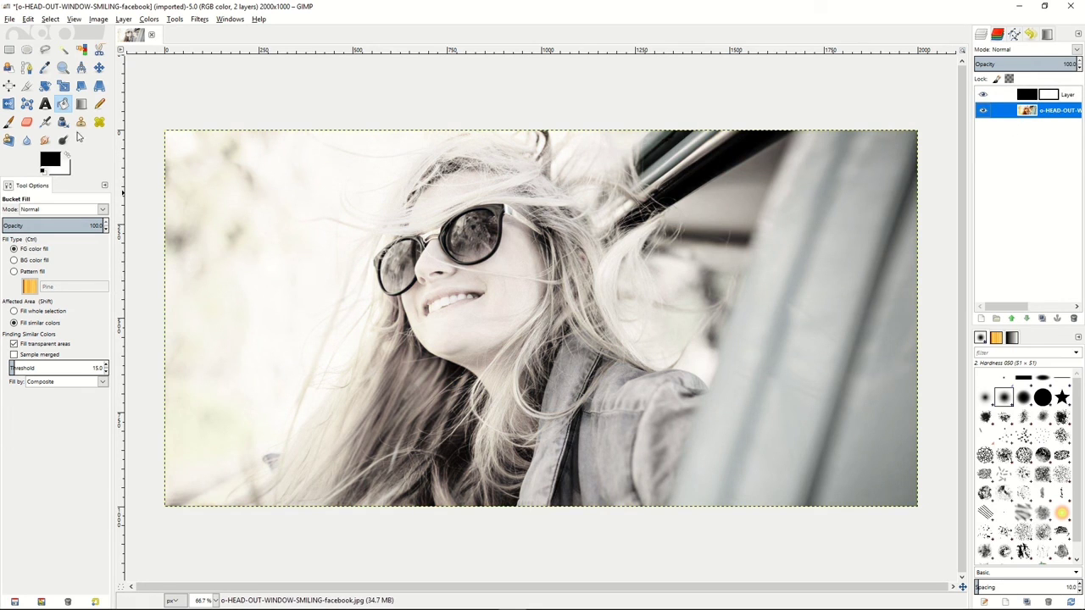
pyautogui.click(99, 49)
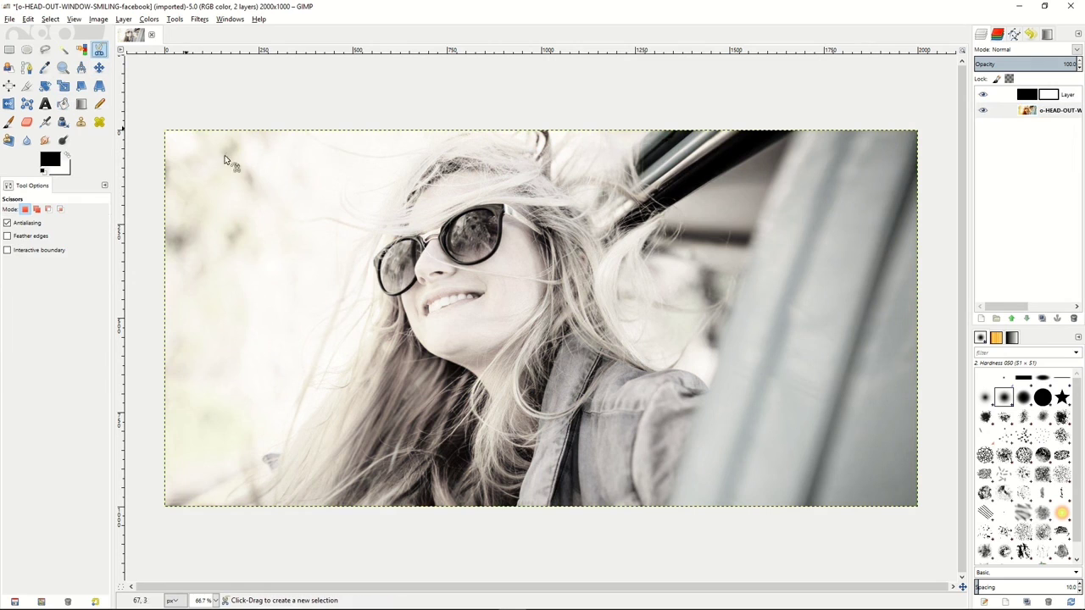
pyautogui.click(395, 294)
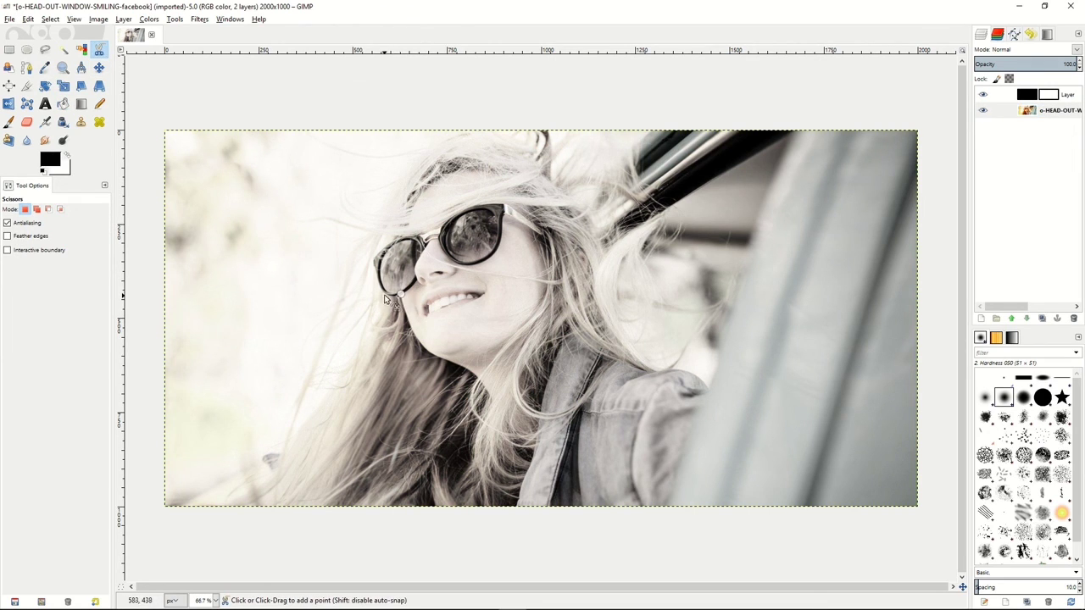
pyautogui.click(377, 276)
pyautogui.click(375, 259)
pyautogui.click(394, 239)
pyautogui.click(419, 236)
pyautogui.click(428, 234)
pyautogui.click(440, 226)
pyautogui.click(471, 207)
pyautogui.click(505, 204)
pyautogui.click(540, 226)
pyautogui.click(541, 234)
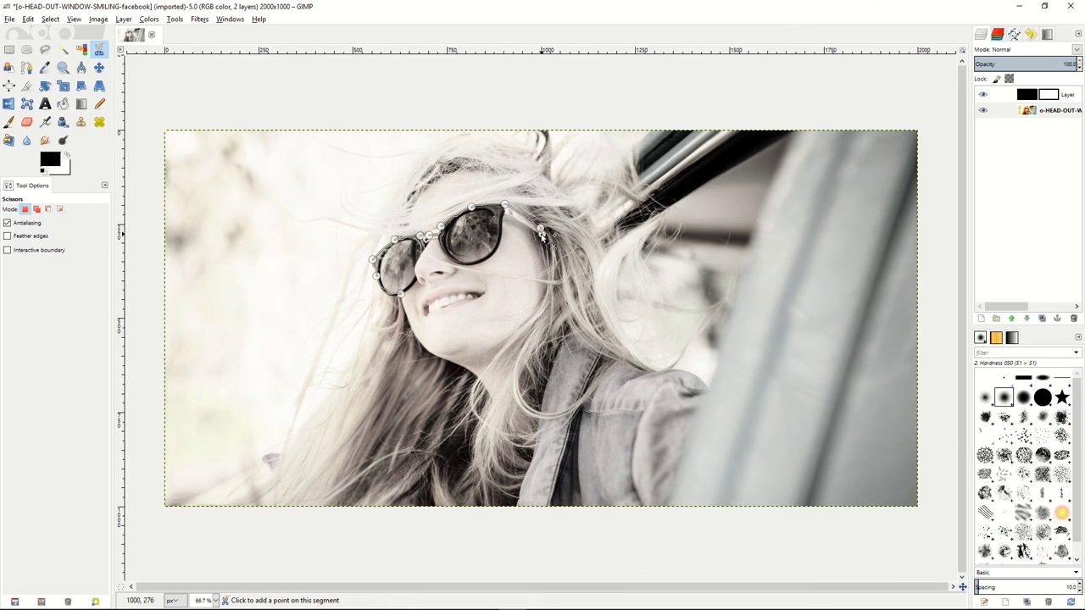
pyautogui.click(505, 214)
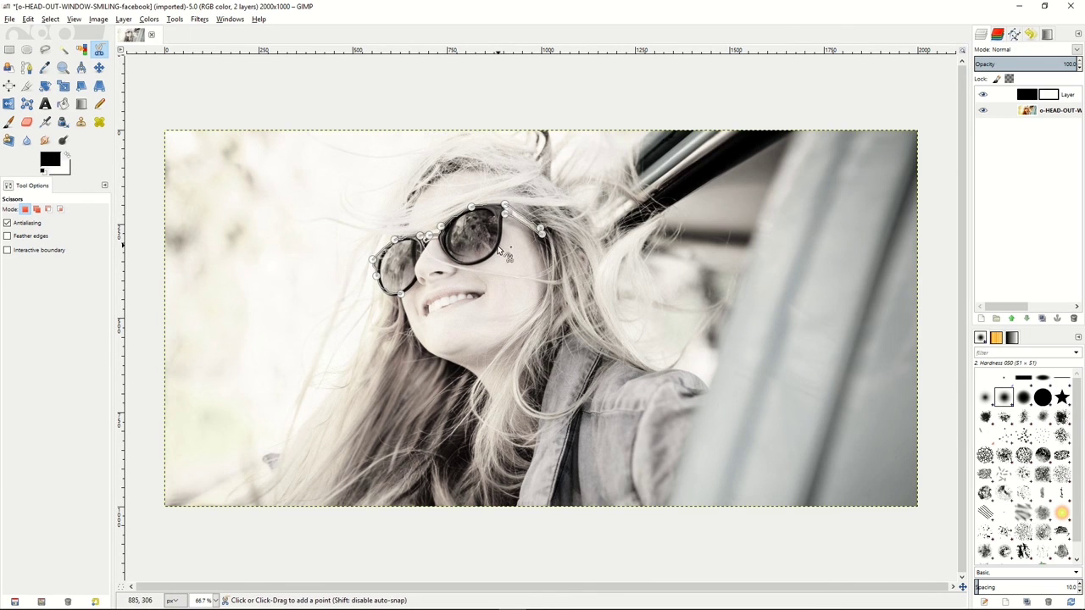
pyautogui.click(497, 246)
pyautogui.click(480, 262)
pyautogui.click(448, 254)
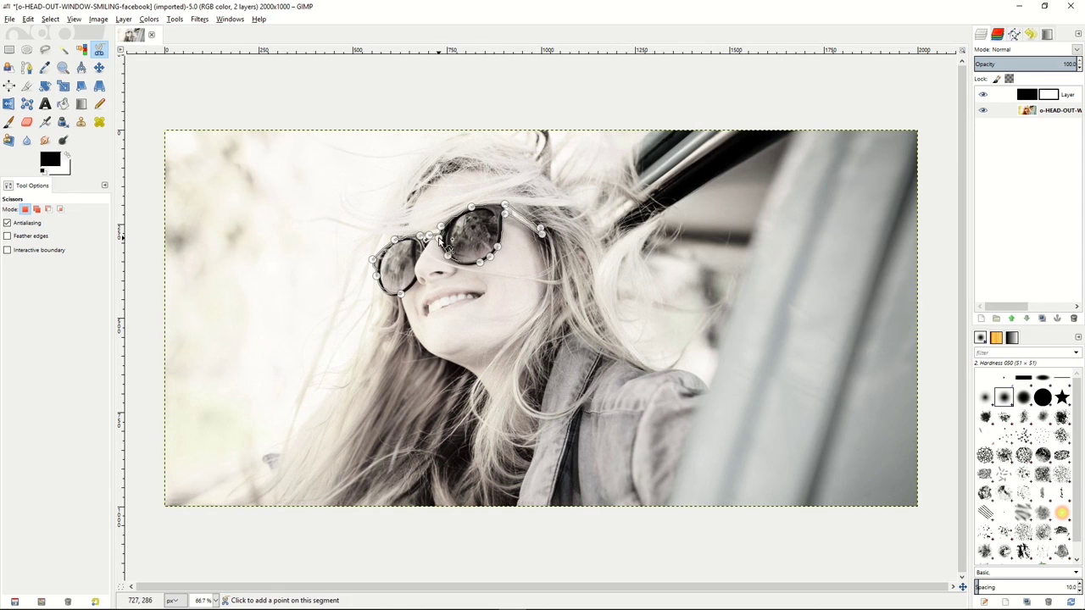
pyautogui.click(422, 253)
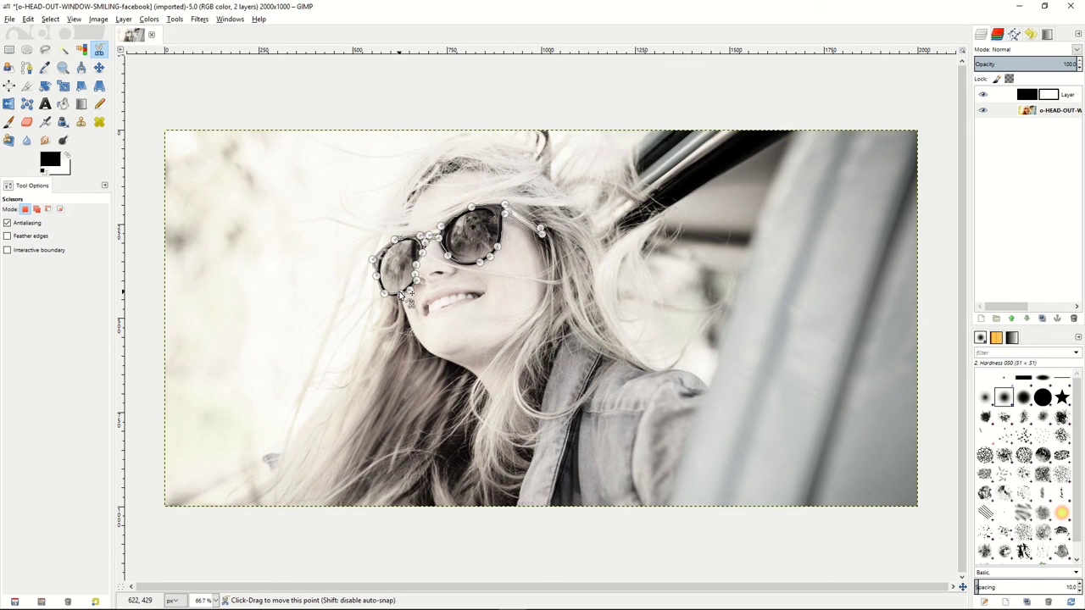
pyautogui.click(401, 294)
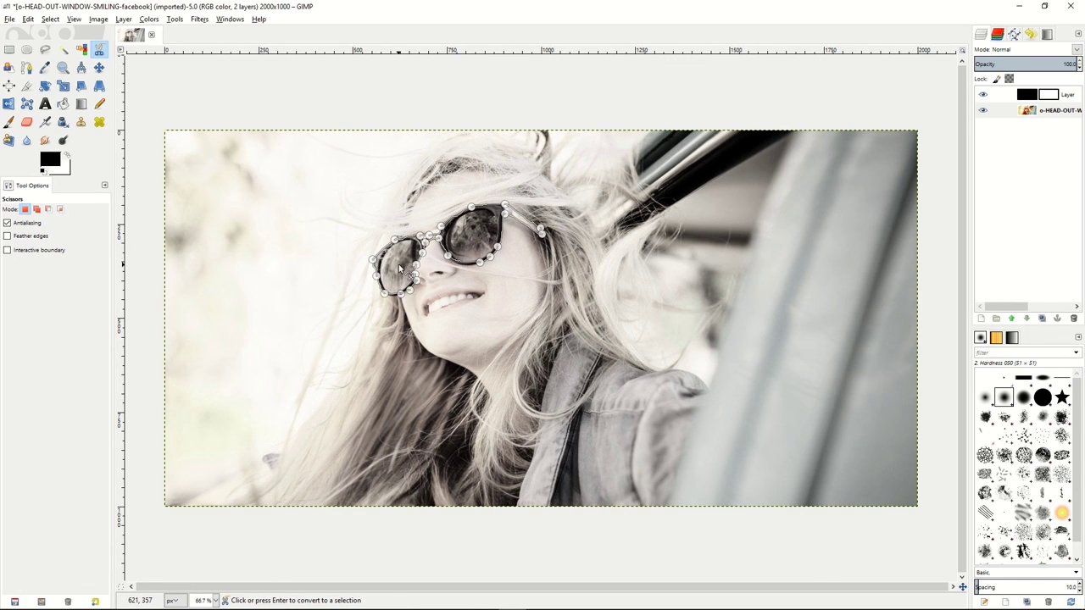
pyautogui.click(399, 269)
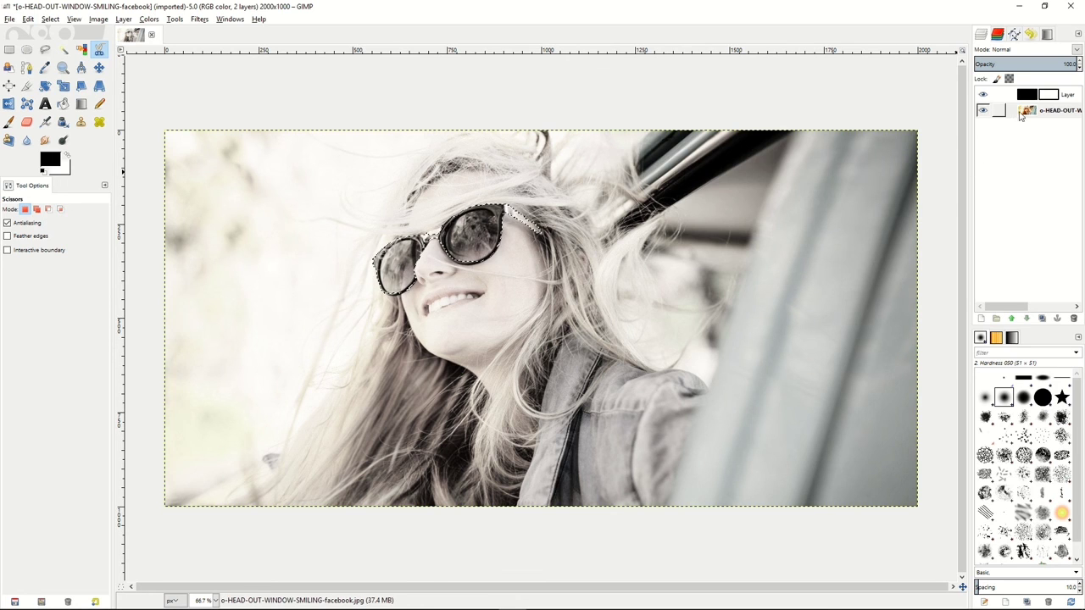
# Paint black on the Saturation layer's mask inside the sunglasses selection to bring back their color.
pyautogui.click(1048, 97)
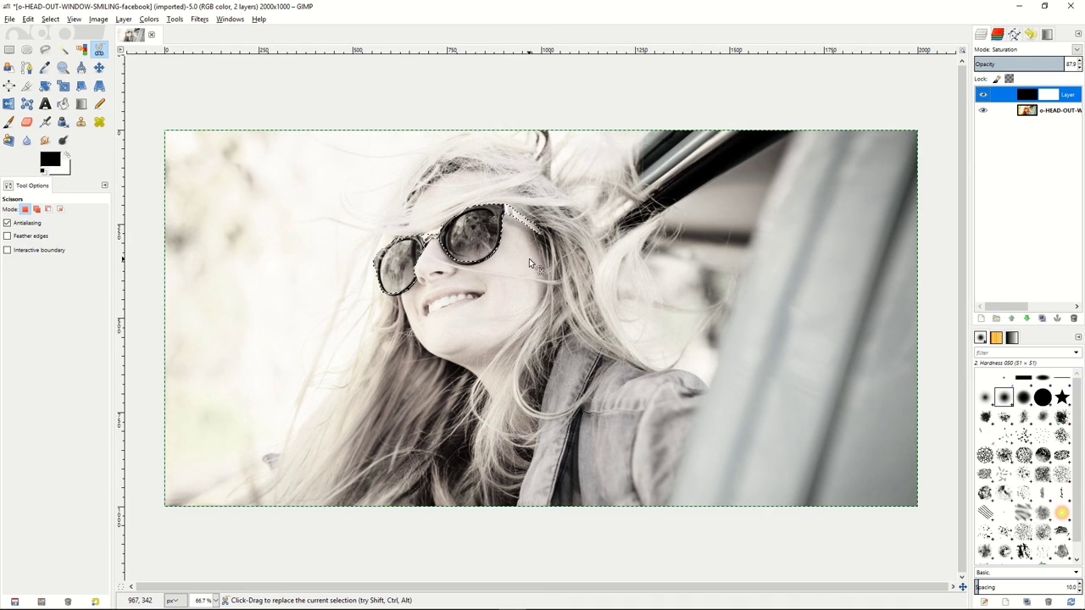
pyautogui.click(10, 122)
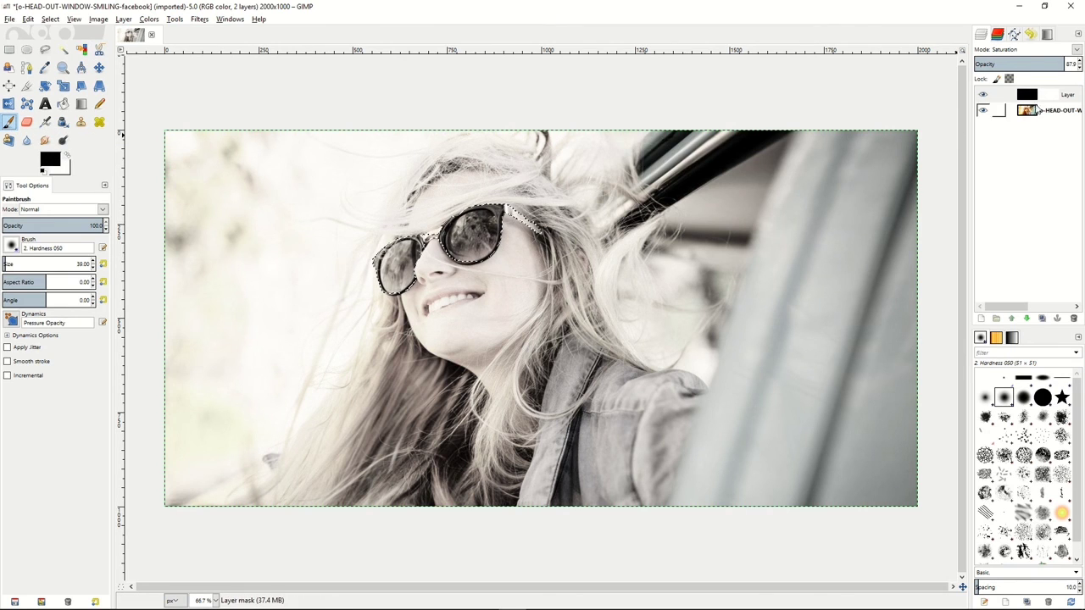
pyautogui.click(1000, 94)
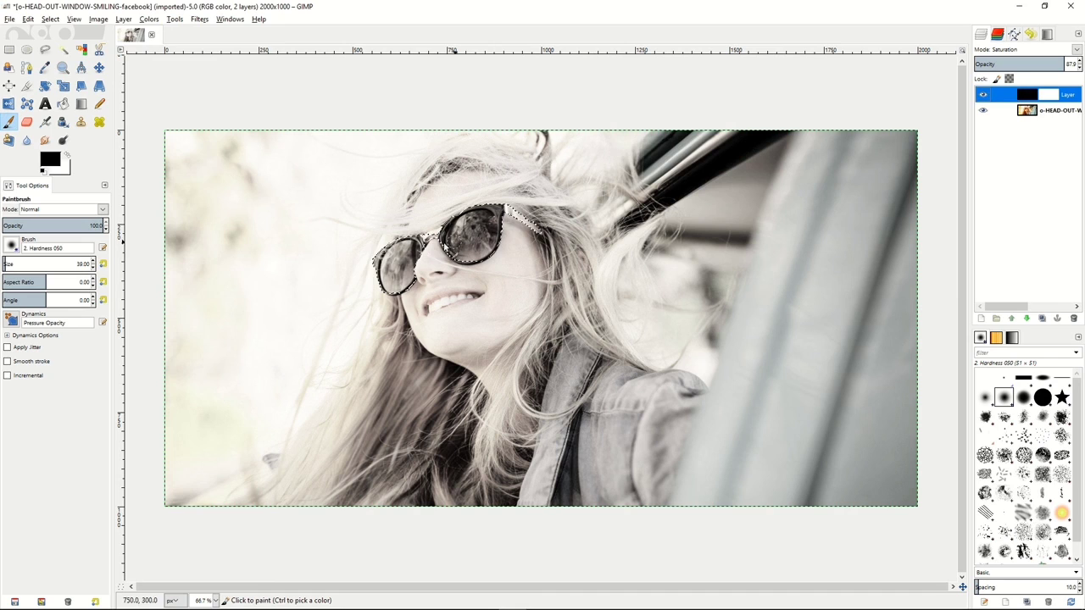
pyautogui.moveTo(389, 256)
pyautogui.mouseDown()
pyautogui.moveTo(420, 230)
pyautogui.moveTo(371, 293)
pyautogui.moveTo(389, 294)
pyautogui.moveTo(416, 267)
pyautogui.moveTo(390, 302)
pyautogui.moveTo(403, 264)
pyautogui.moveTo(429, 245)
pyautogui.moveTo(415, 270)
pyautogui.moveTo(466, 226)
pyautogui.moveTo(454, 245)
pyautogui.moveTo(496, 221)
pyautogui.moveTo(476, 271)
pyautogui.moveTo(489, 217)
pyautogui.moveTo(465, 240)
pyautogui.moveTo(521, 219)
pyautogui.moveTo(504, 224)
pyautogui.moveTo(549, 234)
pyautogui.moveTo(481, 215)
pyautogui.moveTo(430, 234)
pyautogui.mouseUp()
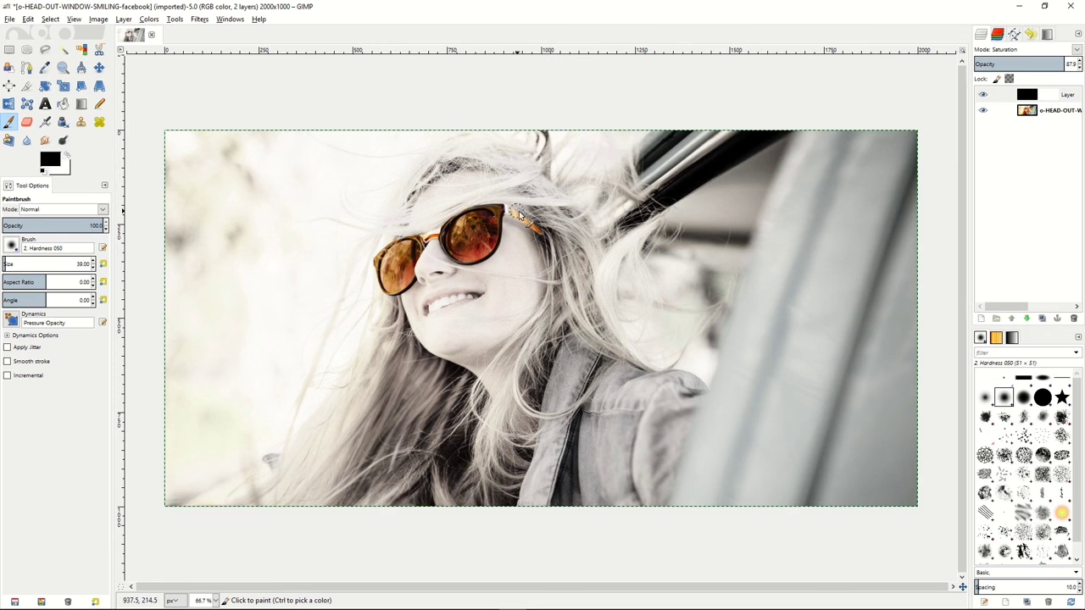
pyautogui.moveTo(462, 260)
pyautogui.mouseDown()
pyautogui.moveTo(500, 218)
pyautogui.moveTo(525, 224)
pyautogui.mouseUp()
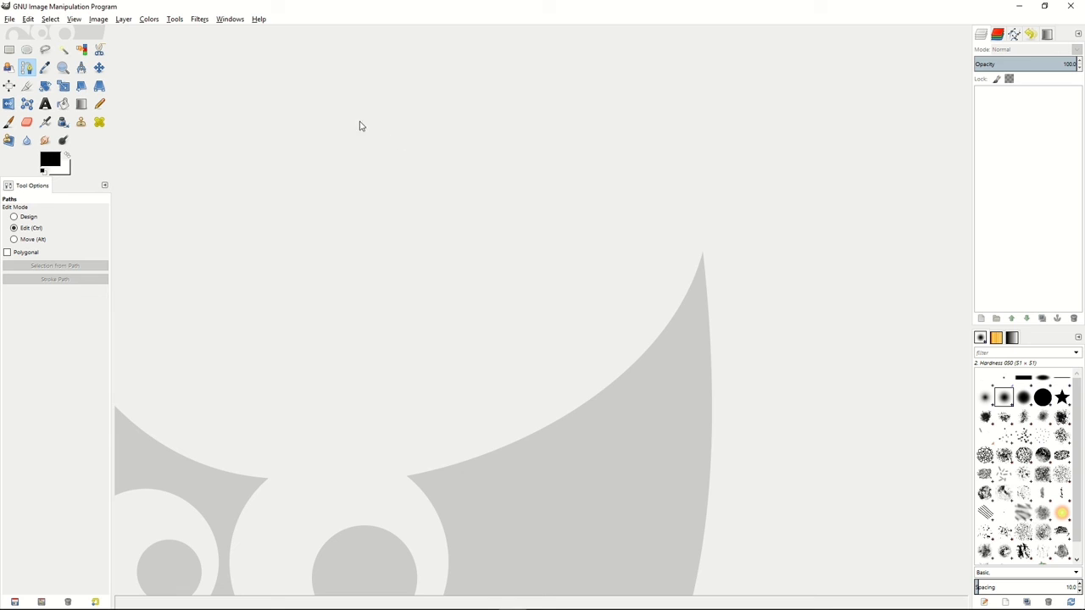
# Check the Enhance filters for the Wavelet denoise plug-in.
pyautogui.click(202, 19)
pyautogui.moveTo(224, 88)
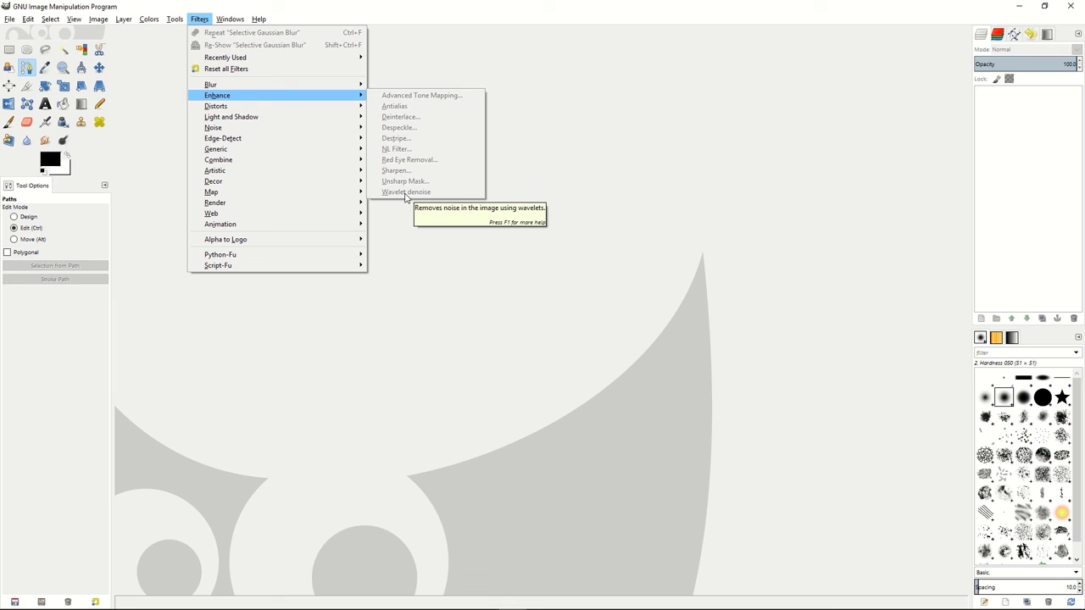
pyautogui.click(526, 163)
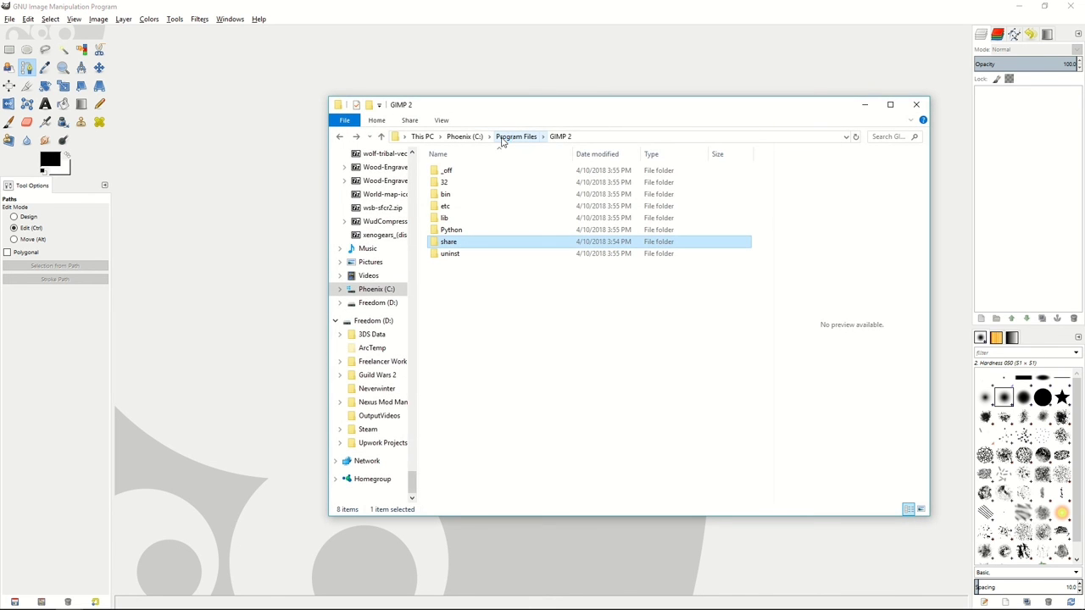
# Switch to File Explorer and locate wavelet-denoise.exe in the Program Files\GIMP 2\lib\gimp\2.0\plug-ins folder.
pyautogui.click(516, 137)
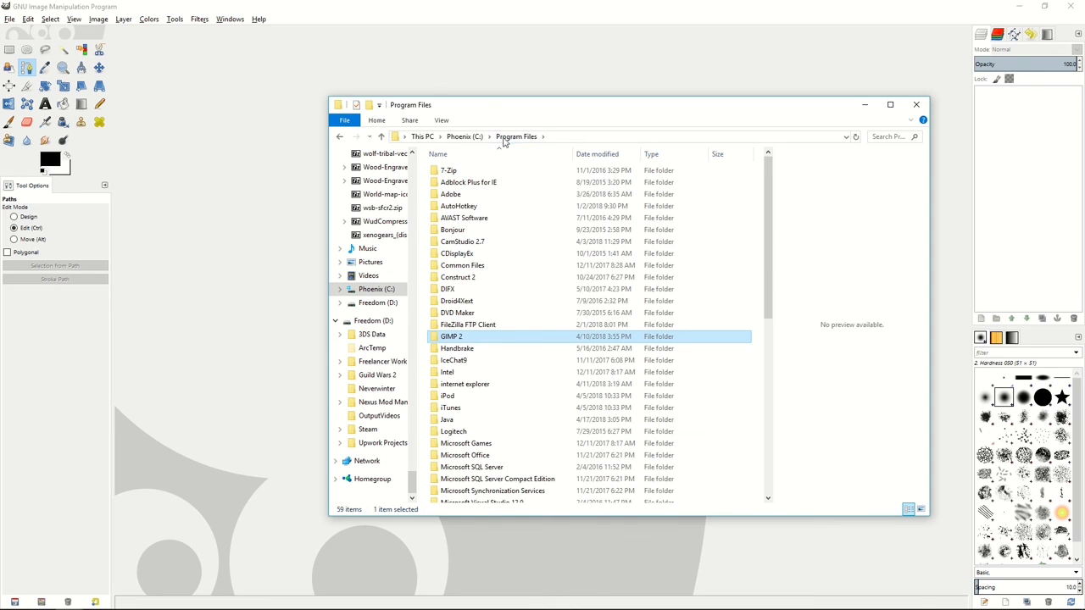
pyautogui.doubleClick(456, 339)
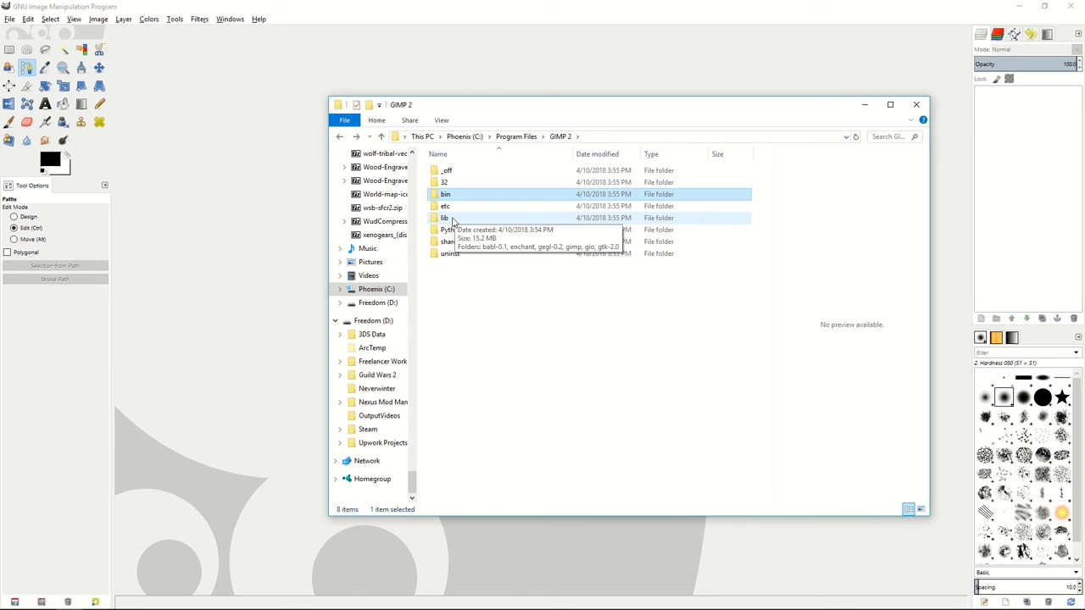
pyautogui.doubleClick(446, 218)
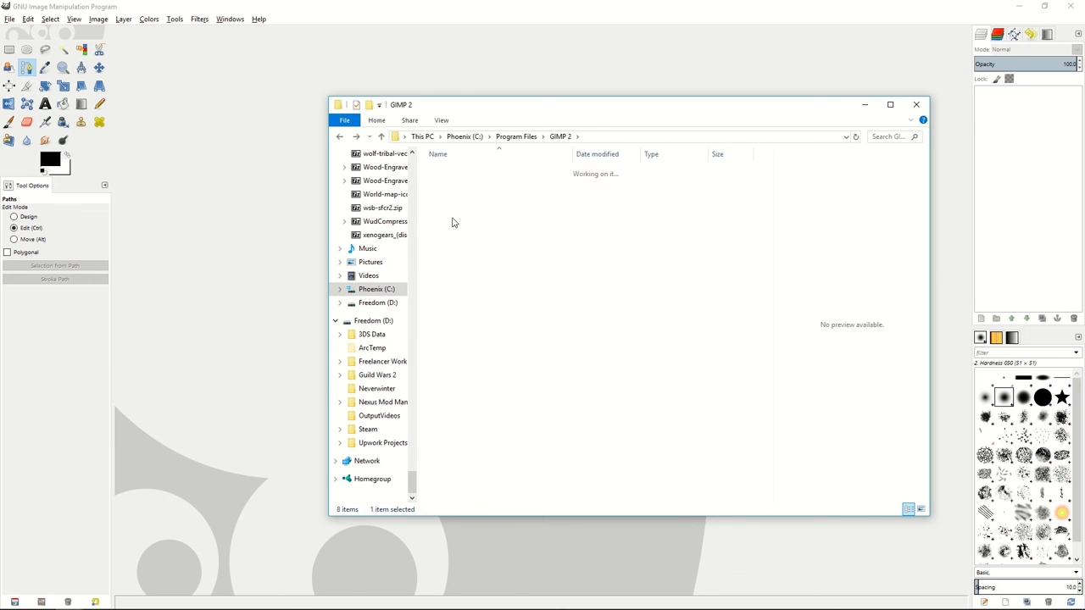
pyautogui.doubleClick(449, 206)
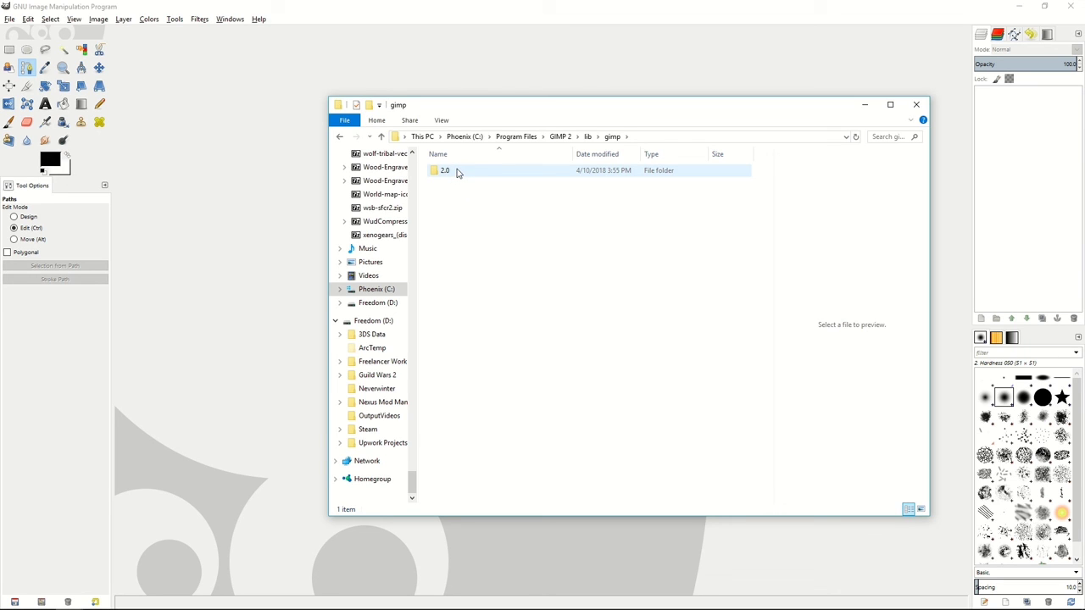
pyautogui.doubleClick(456, 173)
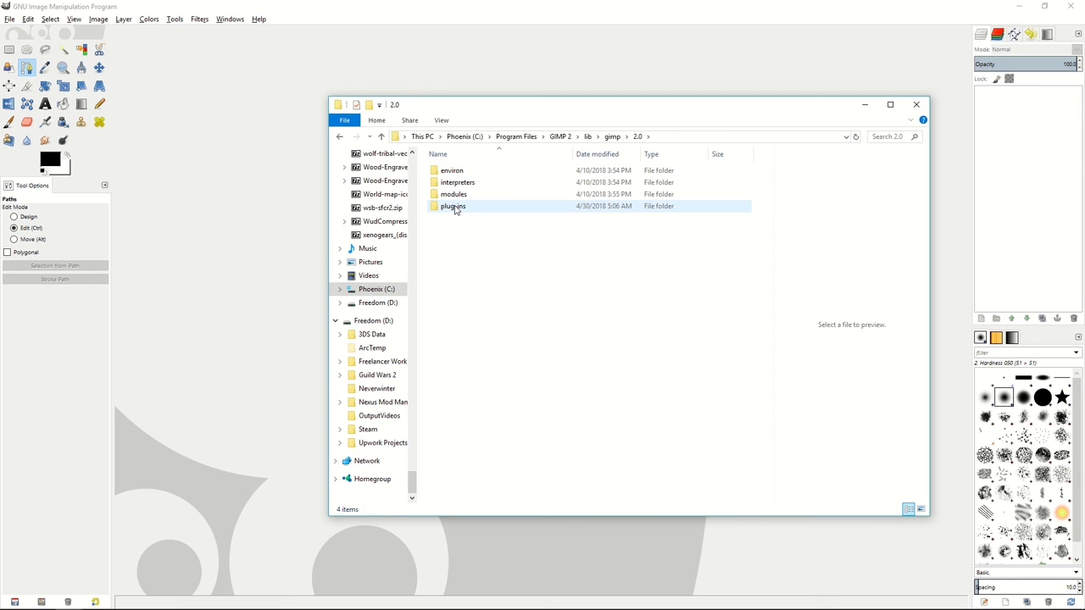
pyautogui.doubleClick(455, 207)
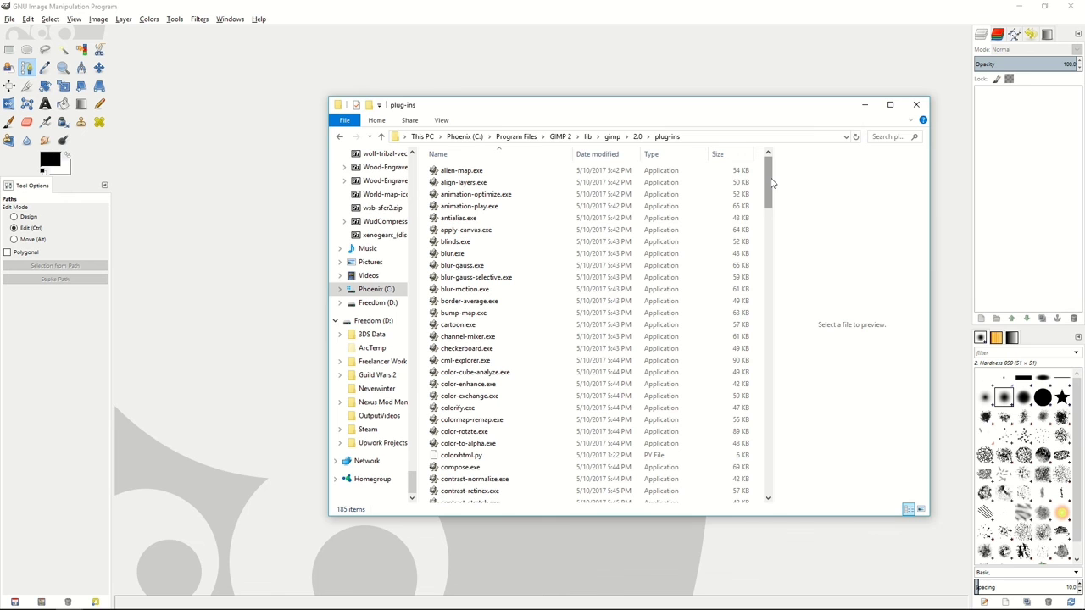
pyautogui.moveTo(771, 182); pyautogui.dragTo(768, 470)
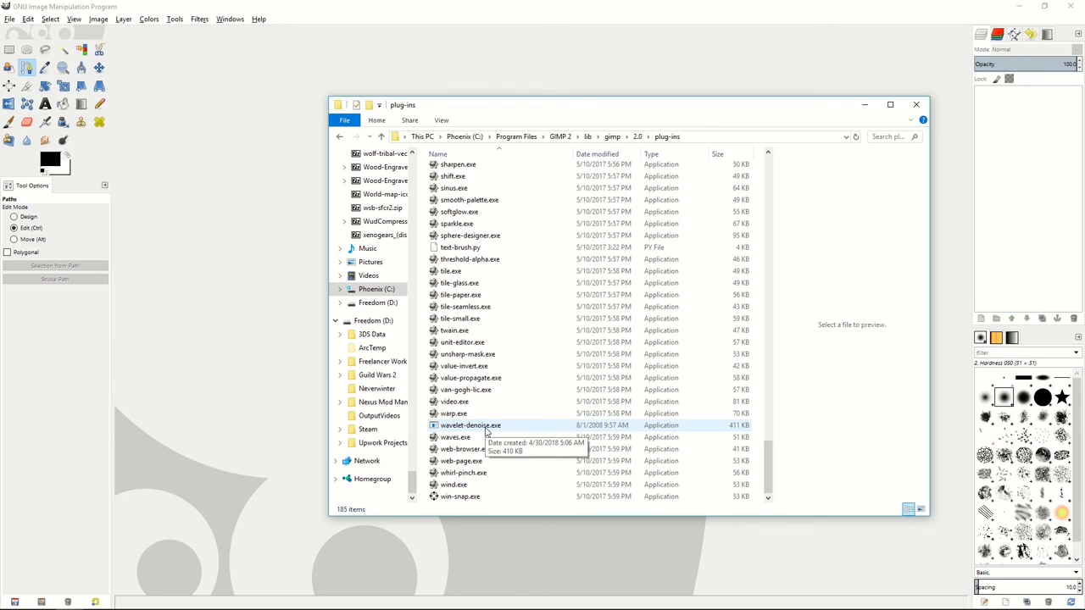
pyautogui.press('BackSpace')
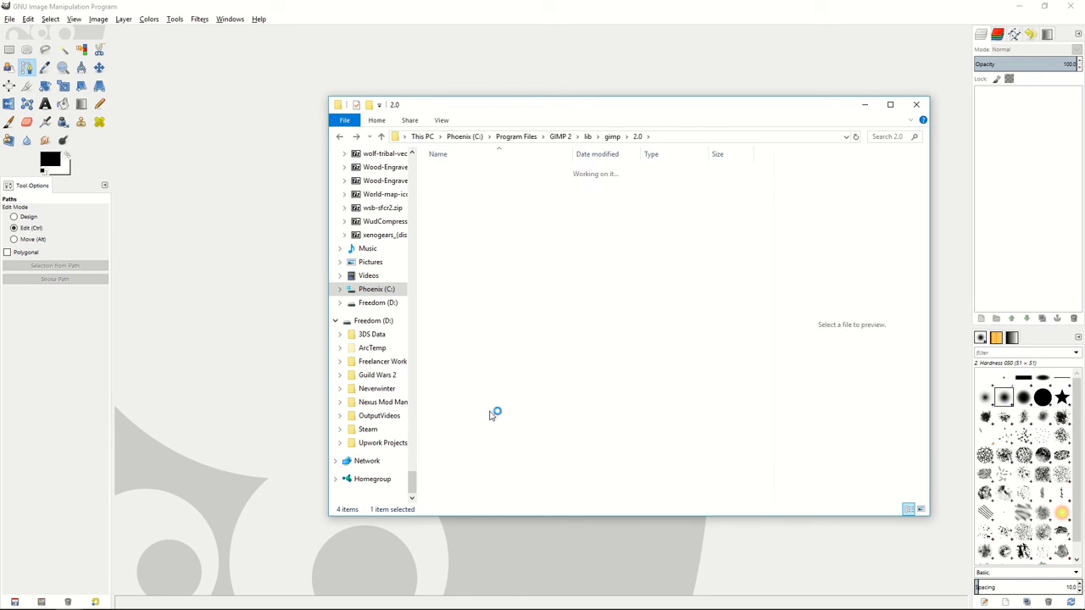
# Return to the GIMP 2 program folder and open its share\gimp\2.0\scripts subfolder.
pyautogui.press('BackSpace')
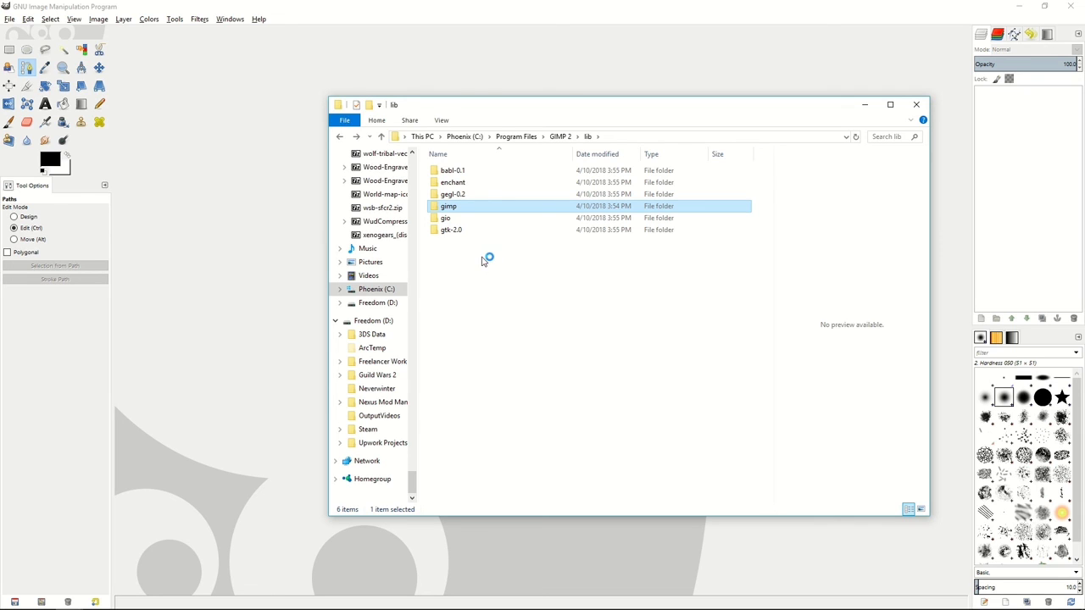
pyautogui.press('BackSpace')
pyautogui.click(456, 244)
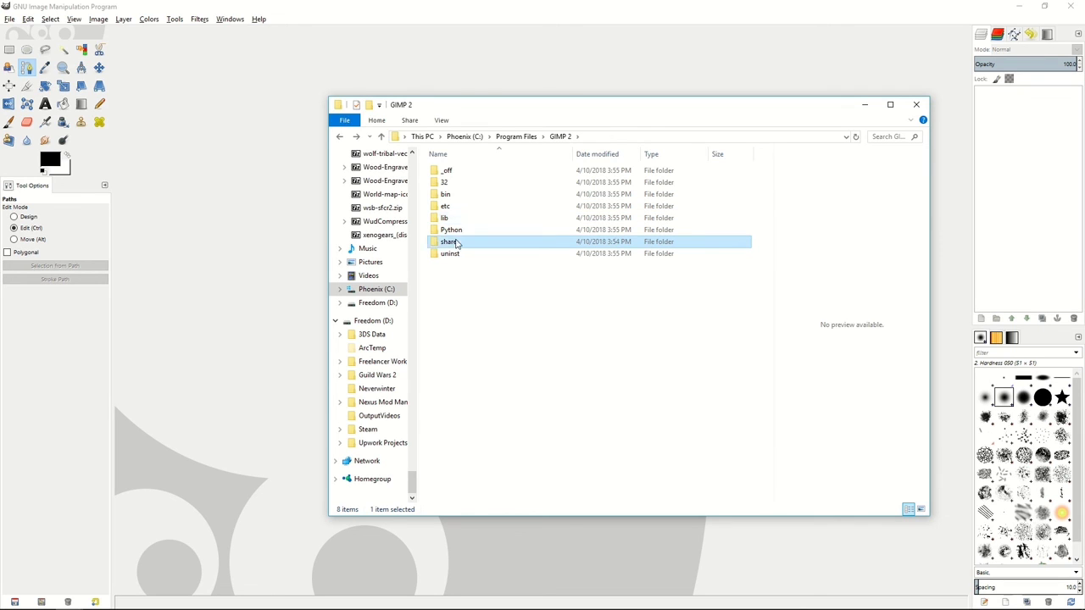
pyautogui.doubleClick(456, 243)
pyautogui.doubleClick(455, 183)
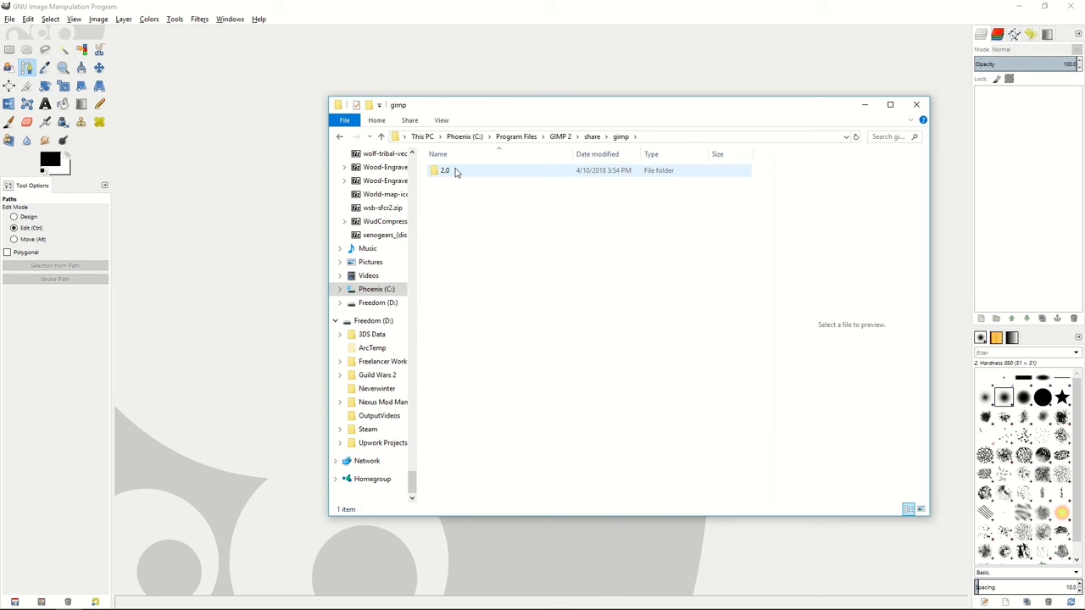
pyautogui.doubleClick(455, 172)
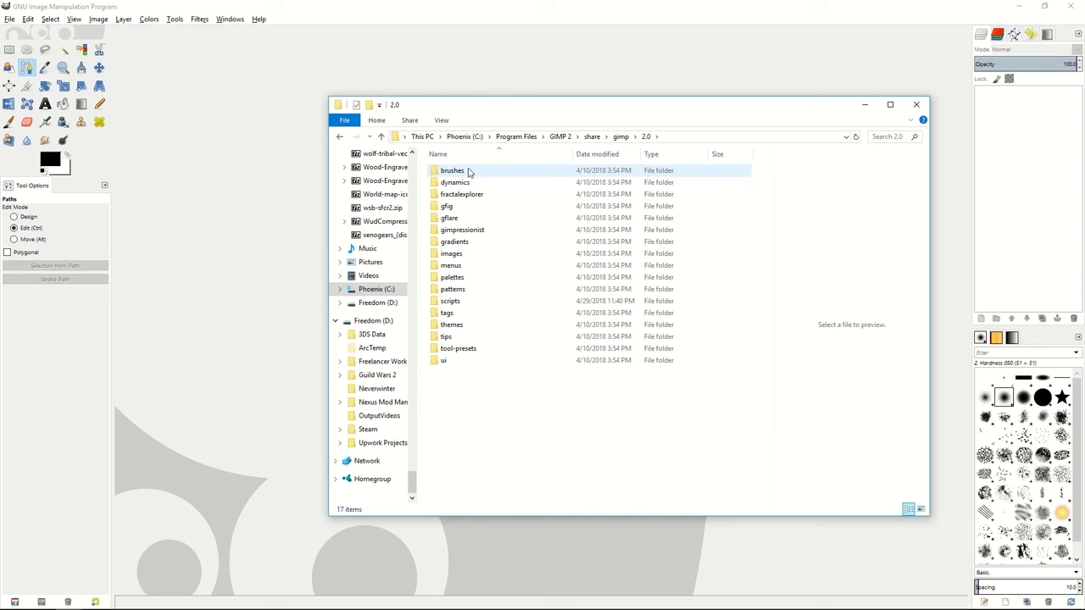
pyautogui.doubleClick(468, 172)
pyautogui.doubleClick(458, 301)
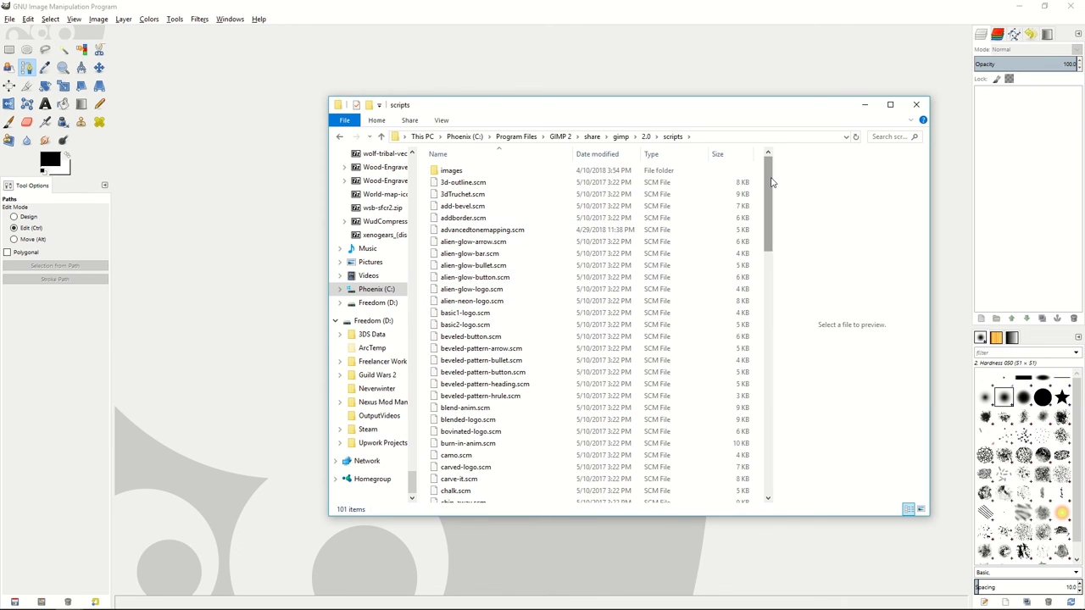
# Locate and select the advancedtonemapping.scm script file in the scripts folder.
pyautogui.scroll(-2, 771, 181)
pyautogui.scroll(2, 562, 223)
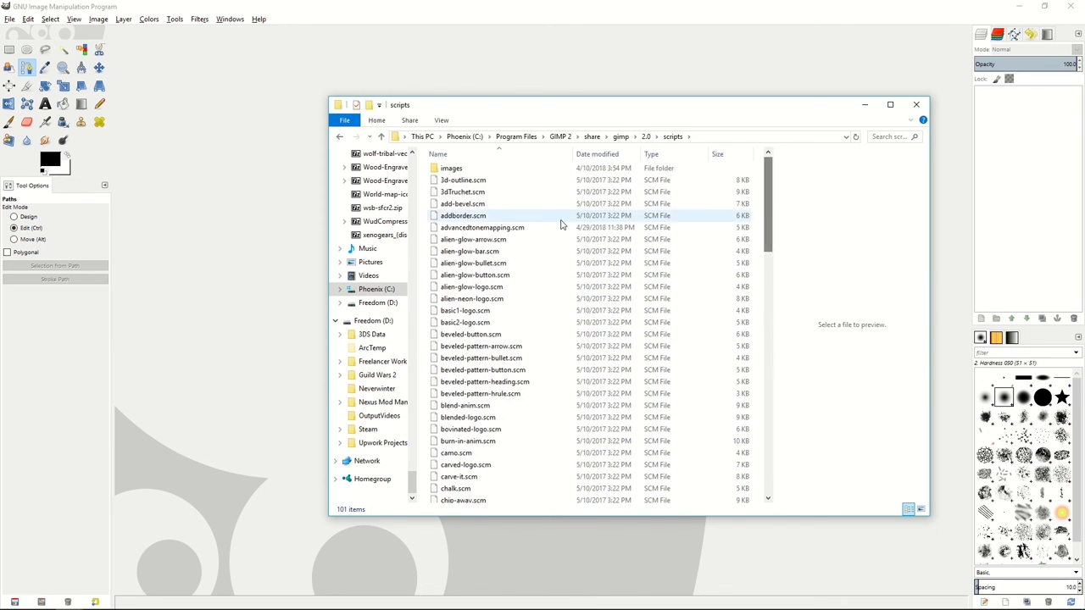
pyautogui.click(513, 230)
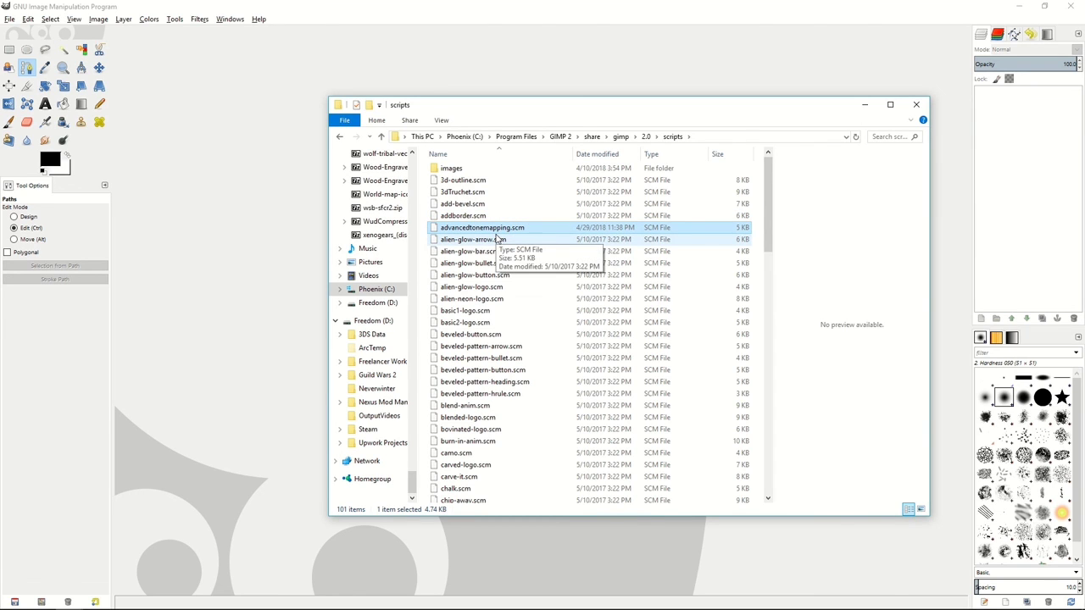
pyautogui.press('Delete')
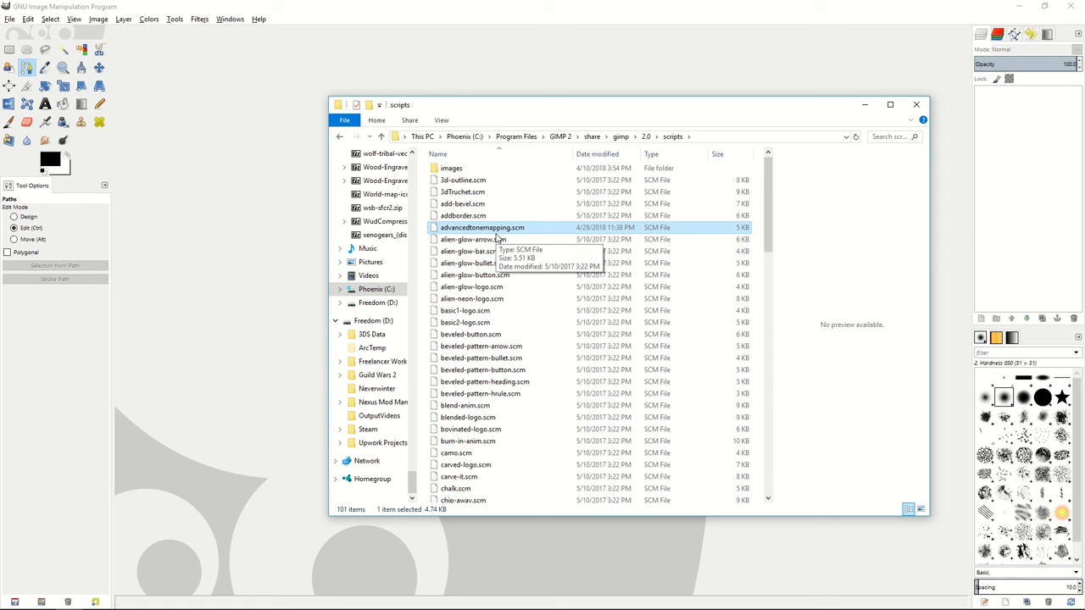